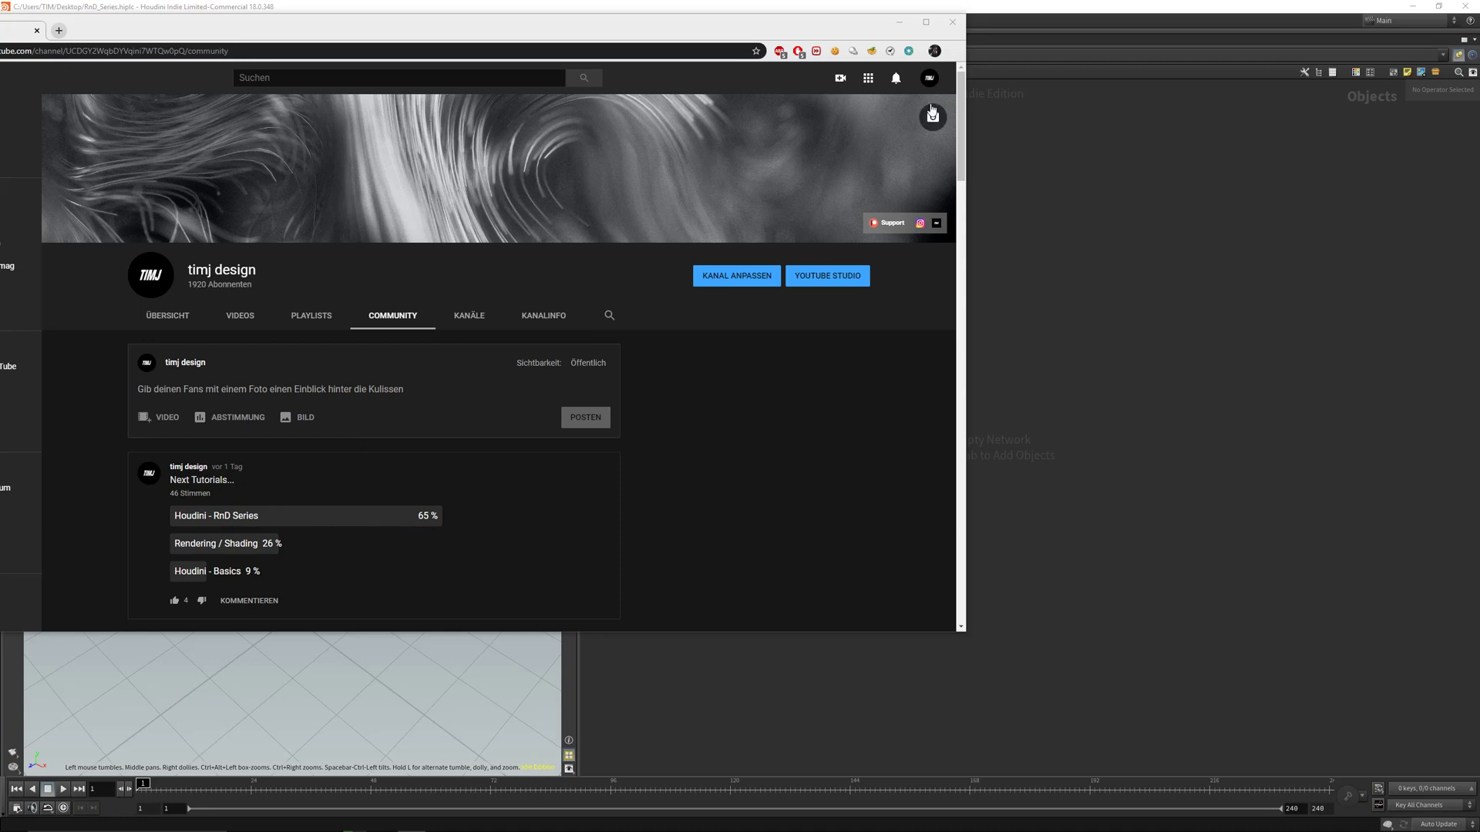
Minimize the browser window and widen the scene view against the network editor
left_click(899, 22)
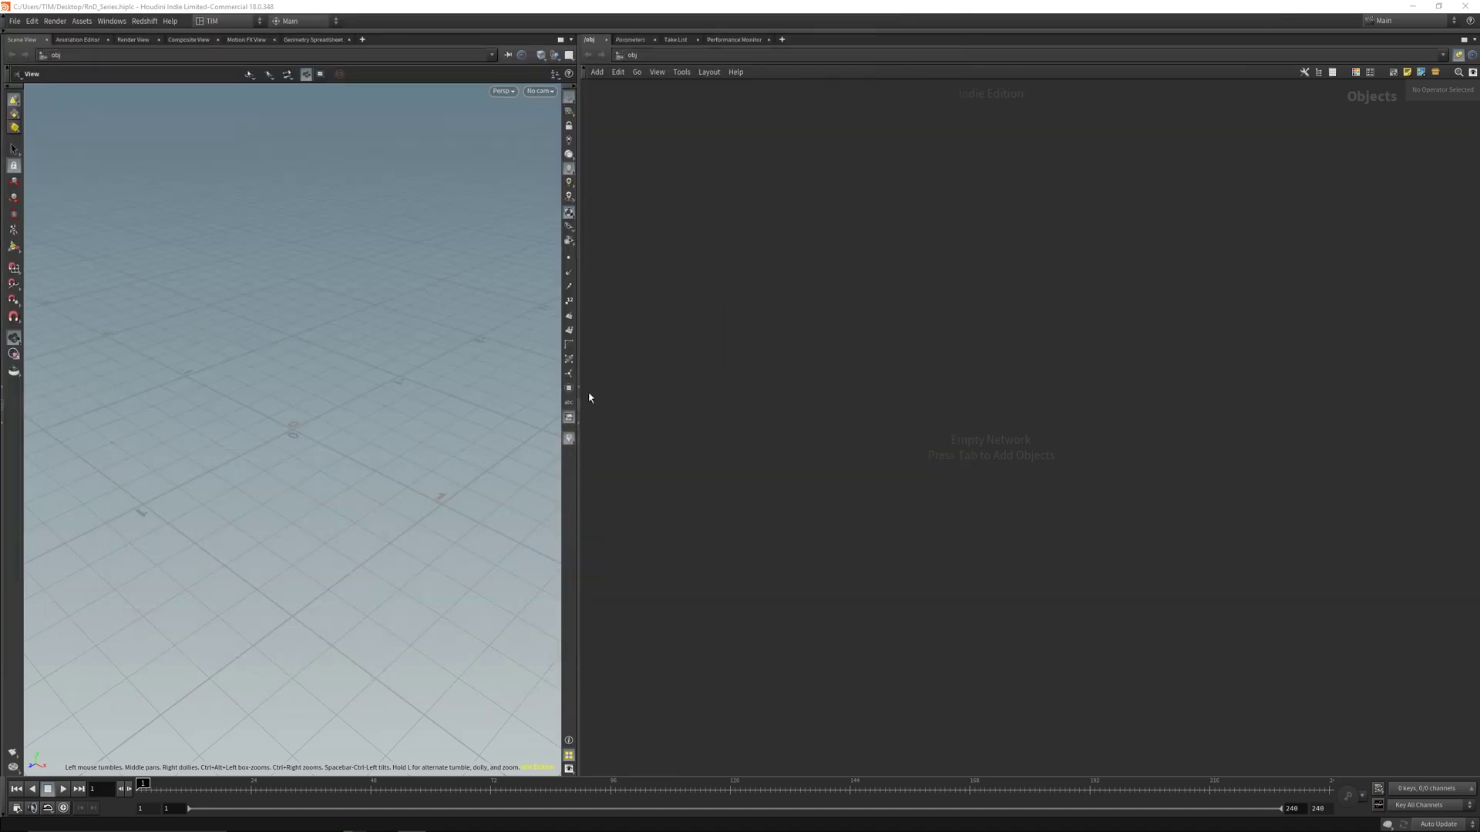
left_click_drag(578, 401, 648, 409)
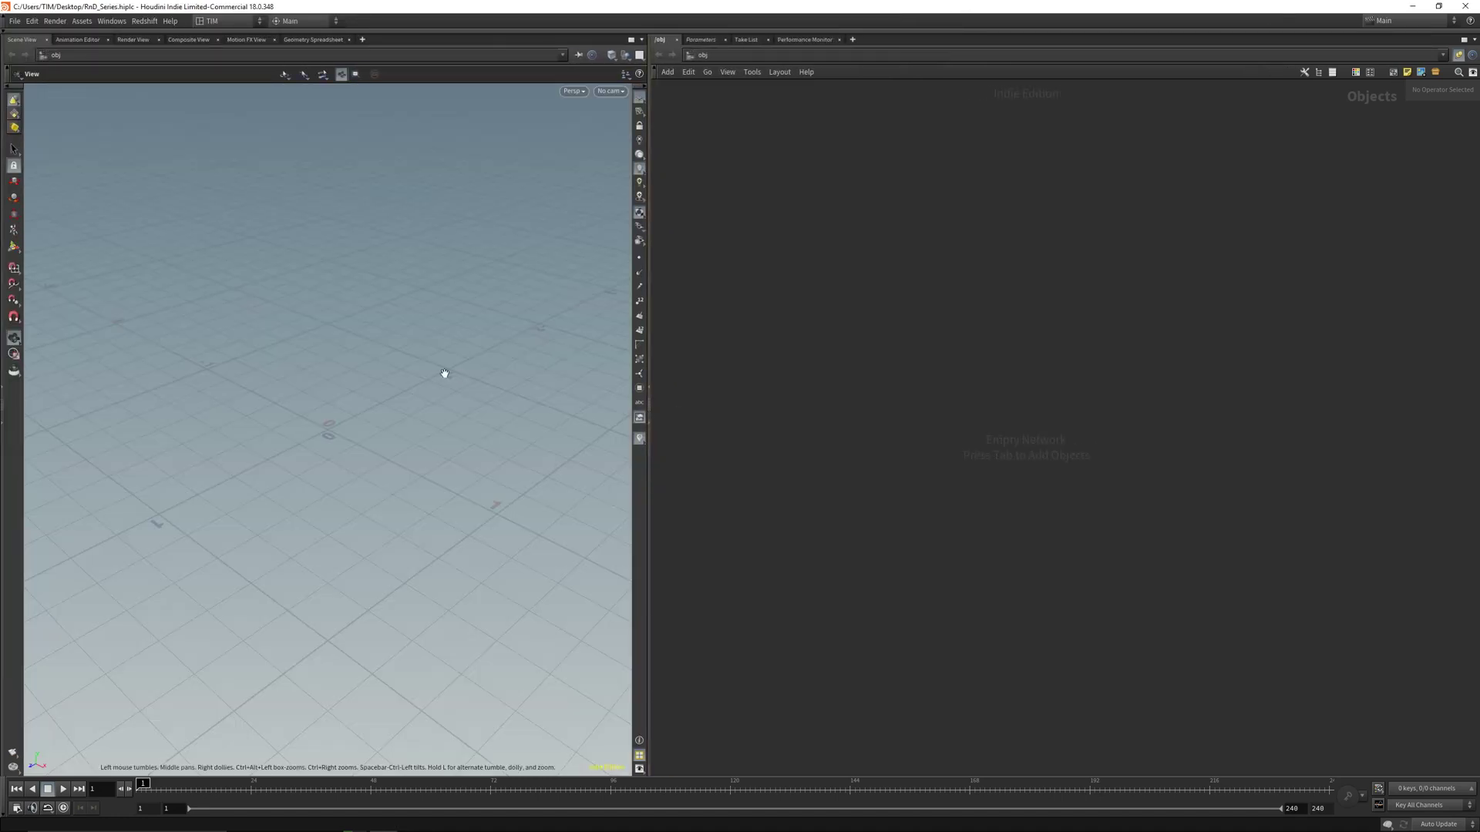
left_click_drag(387, 436, 380, 436)
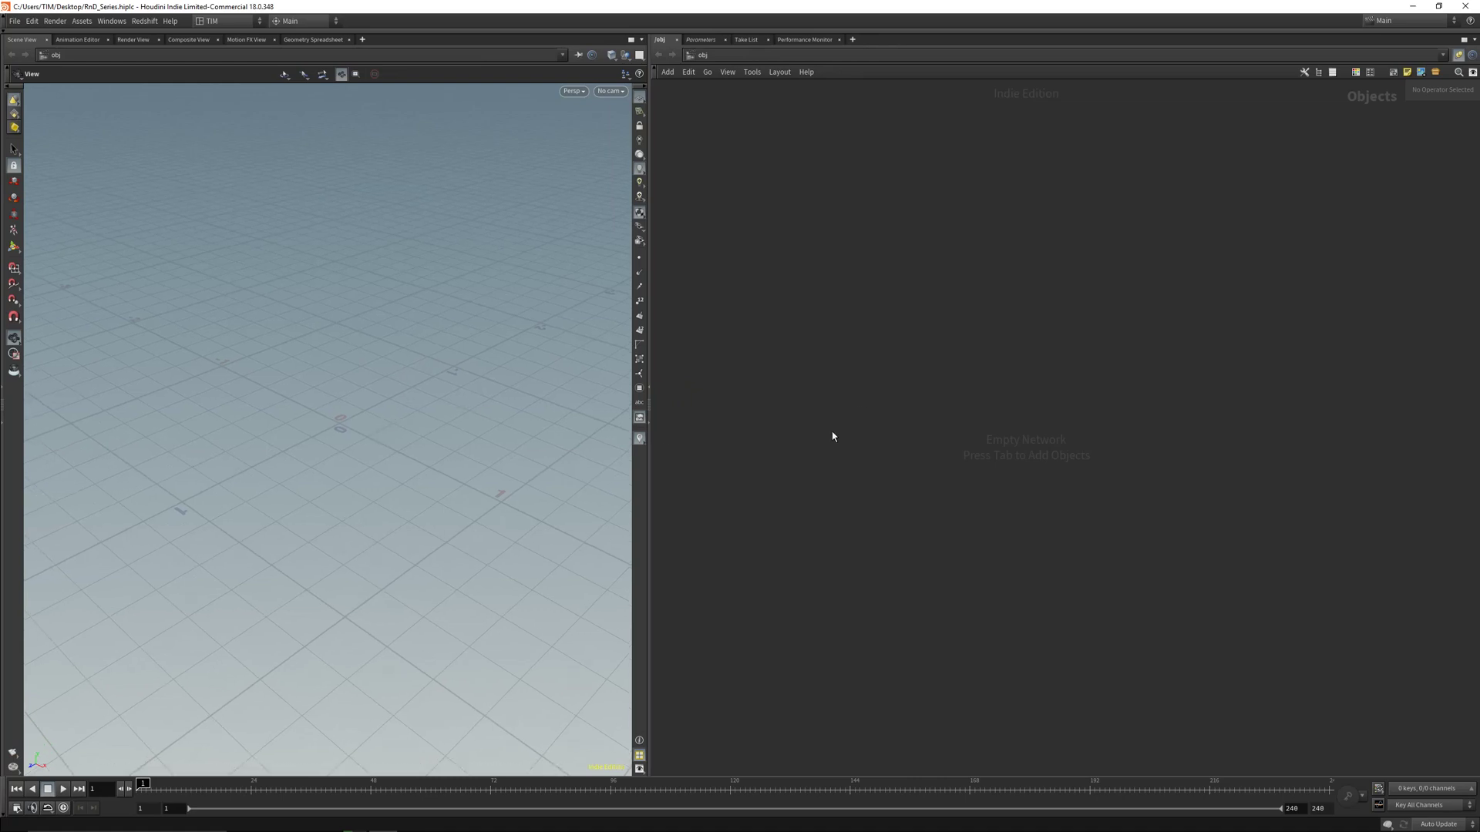
Add a Geometry object to the scene network, named GEO, and save the file
key("Tab")
type("geo")
key("Return")
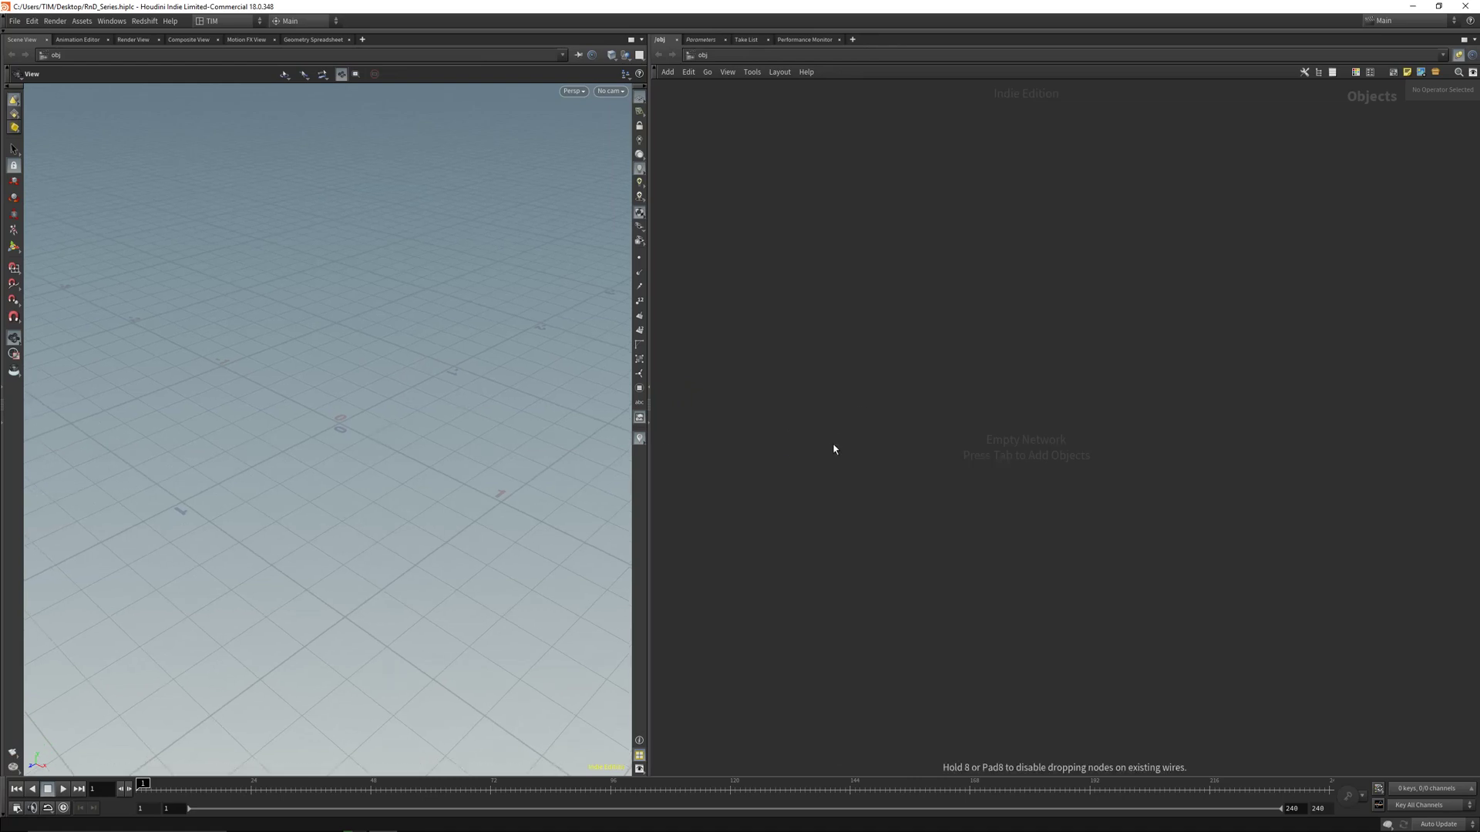
left_click(833, 449)
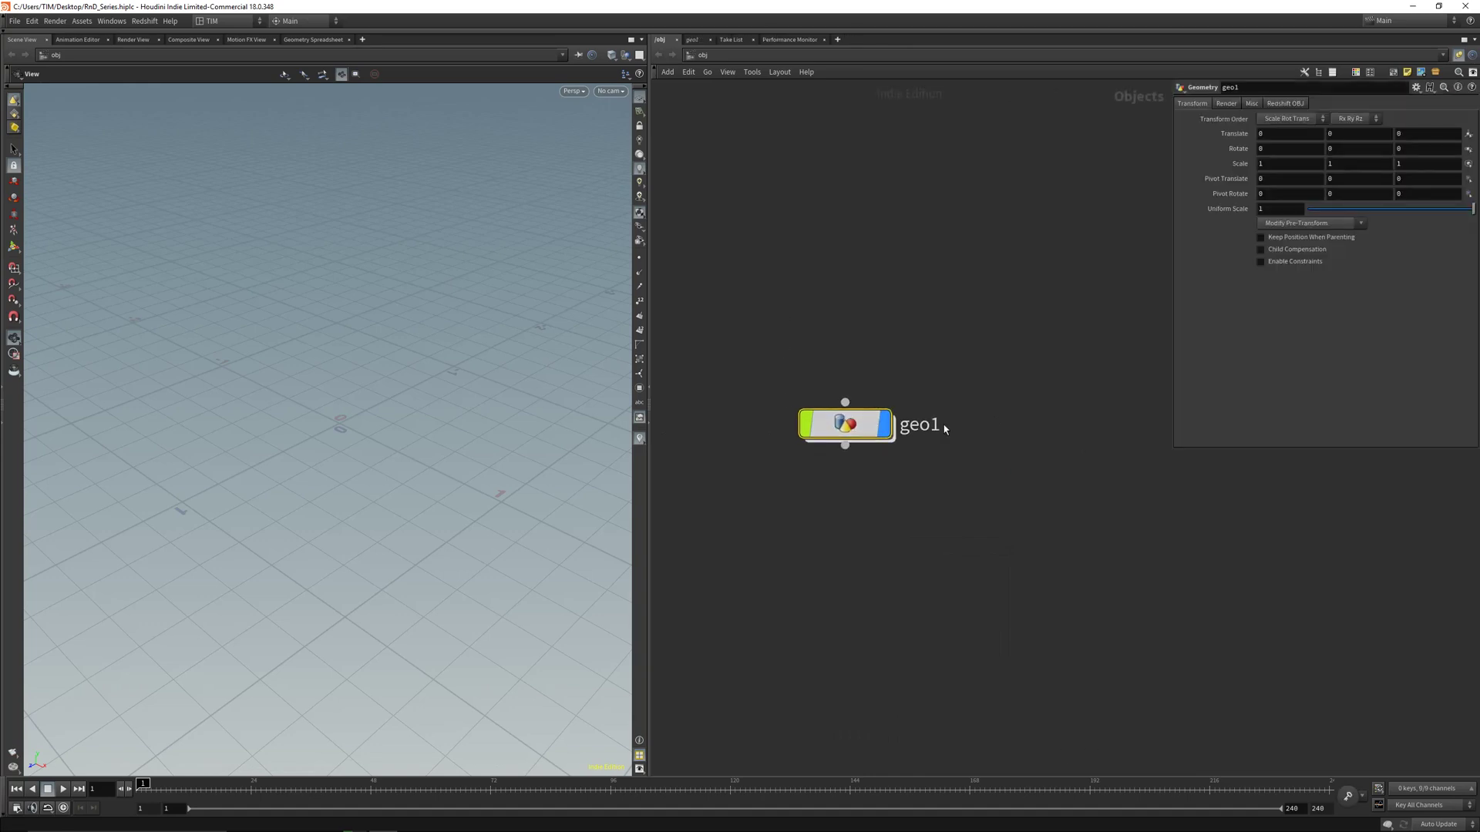
double_click(928, 424)
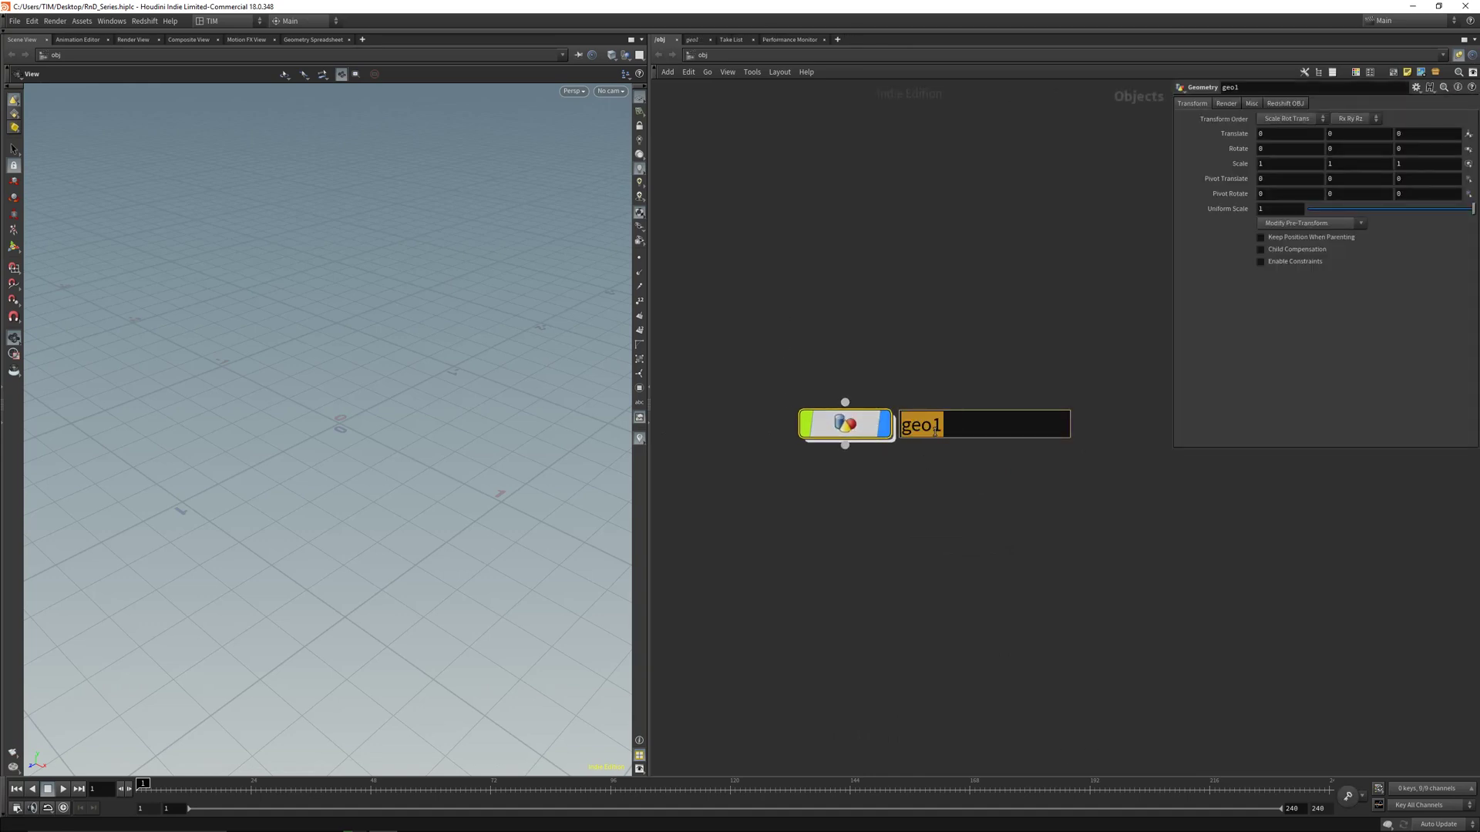
type("GEO")
key("Return")
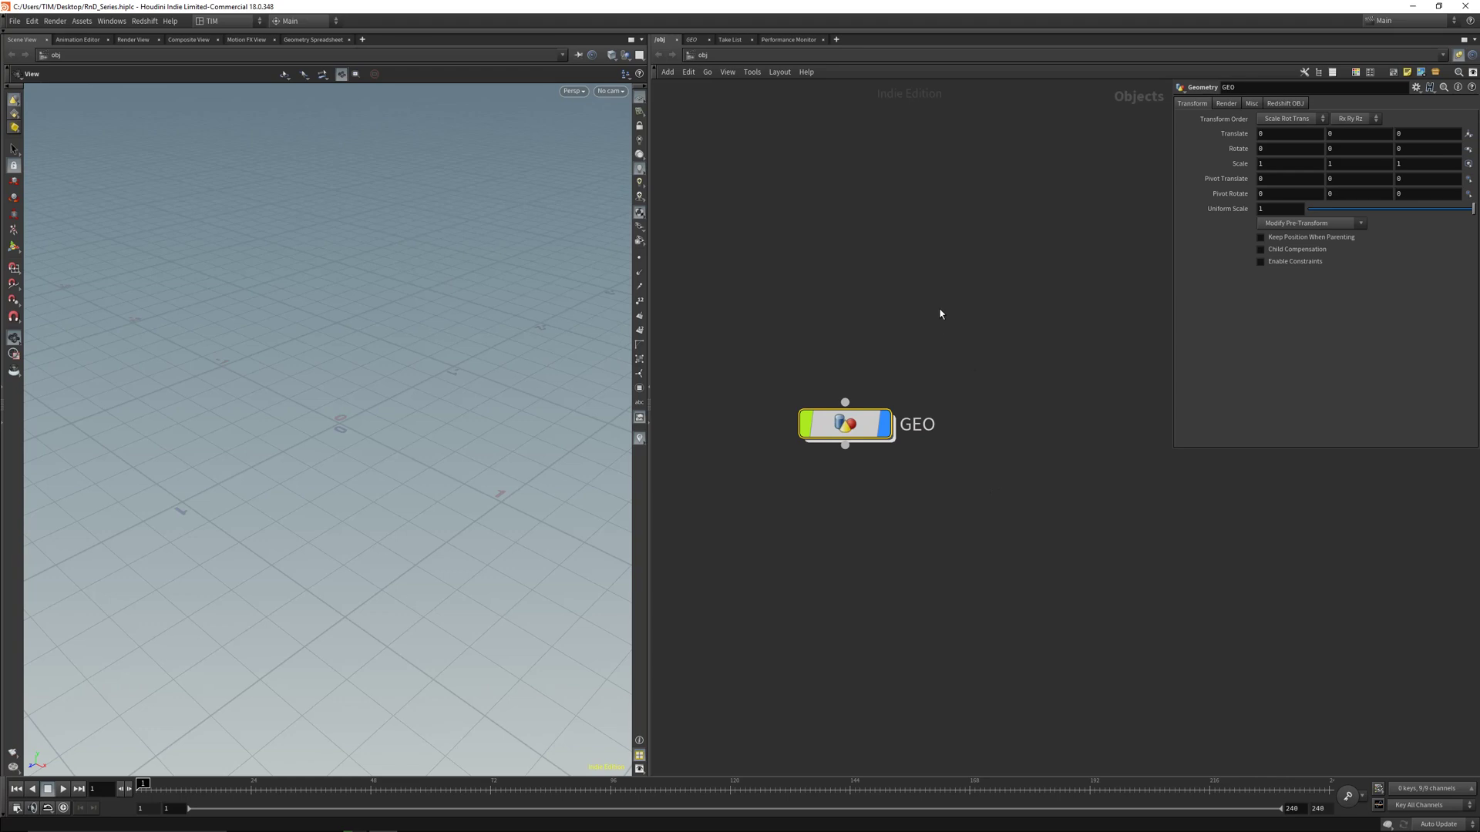
key("ctrl+s")
Colour the GEO node black and give it the circle shape
mouse_move(869, 436)
key("c")
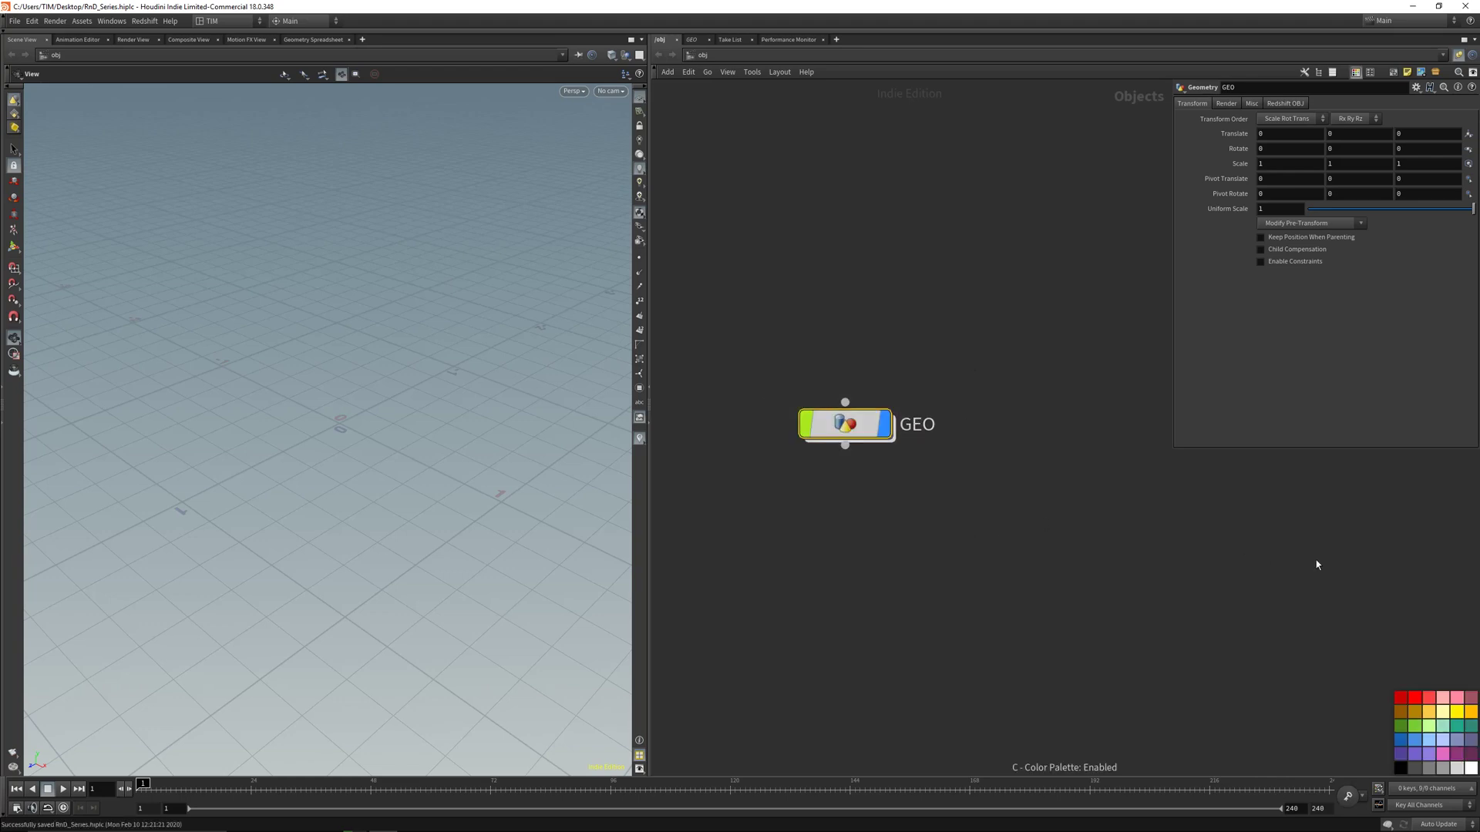
left_click(1400, 768)
key("z")
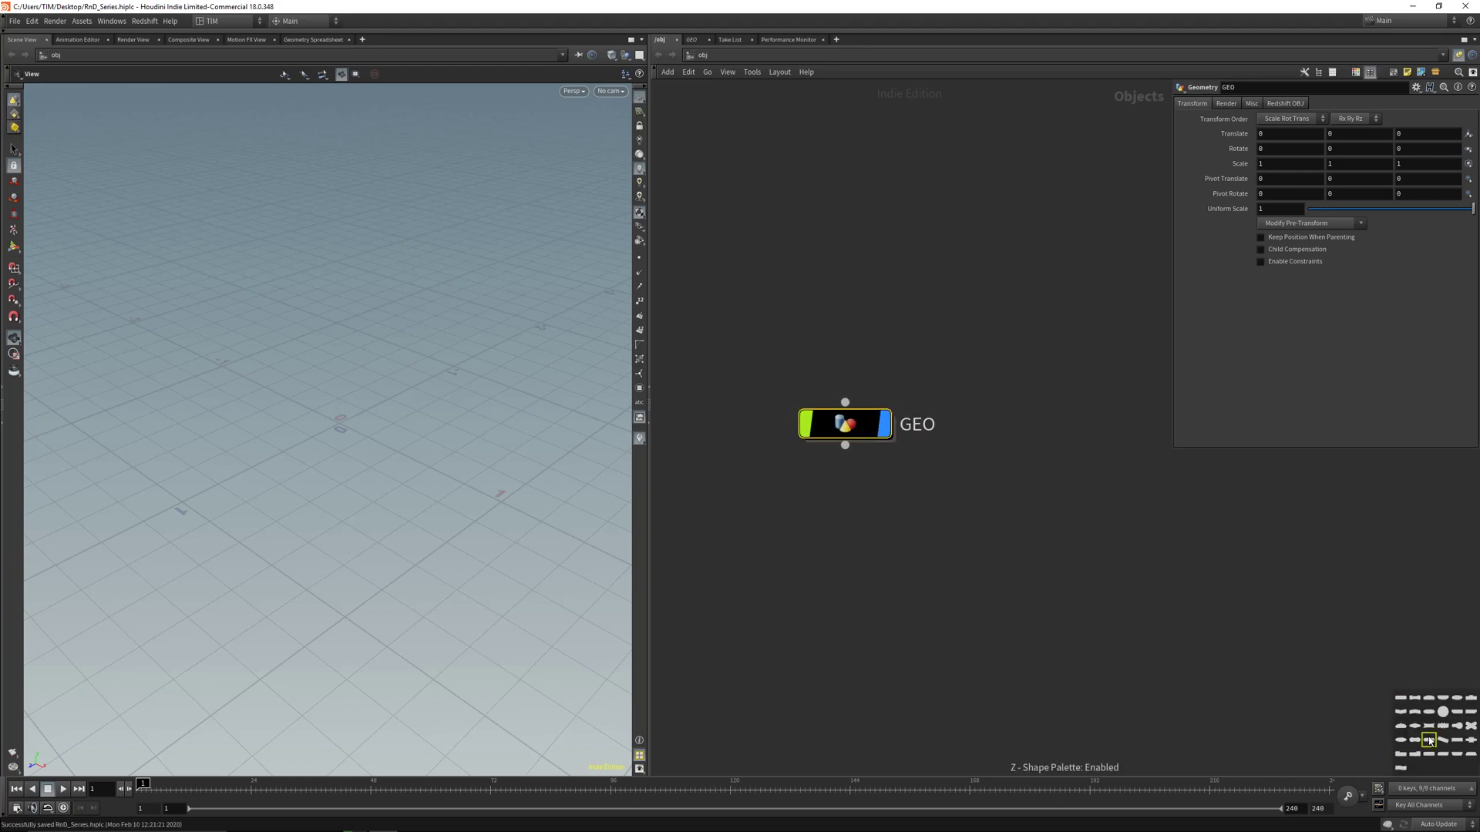
left_click(1442, 712)
key("c")
scroll(773, 476, "down", 3)
middle_click_drag(773, 476, 863, 467)
key("c")
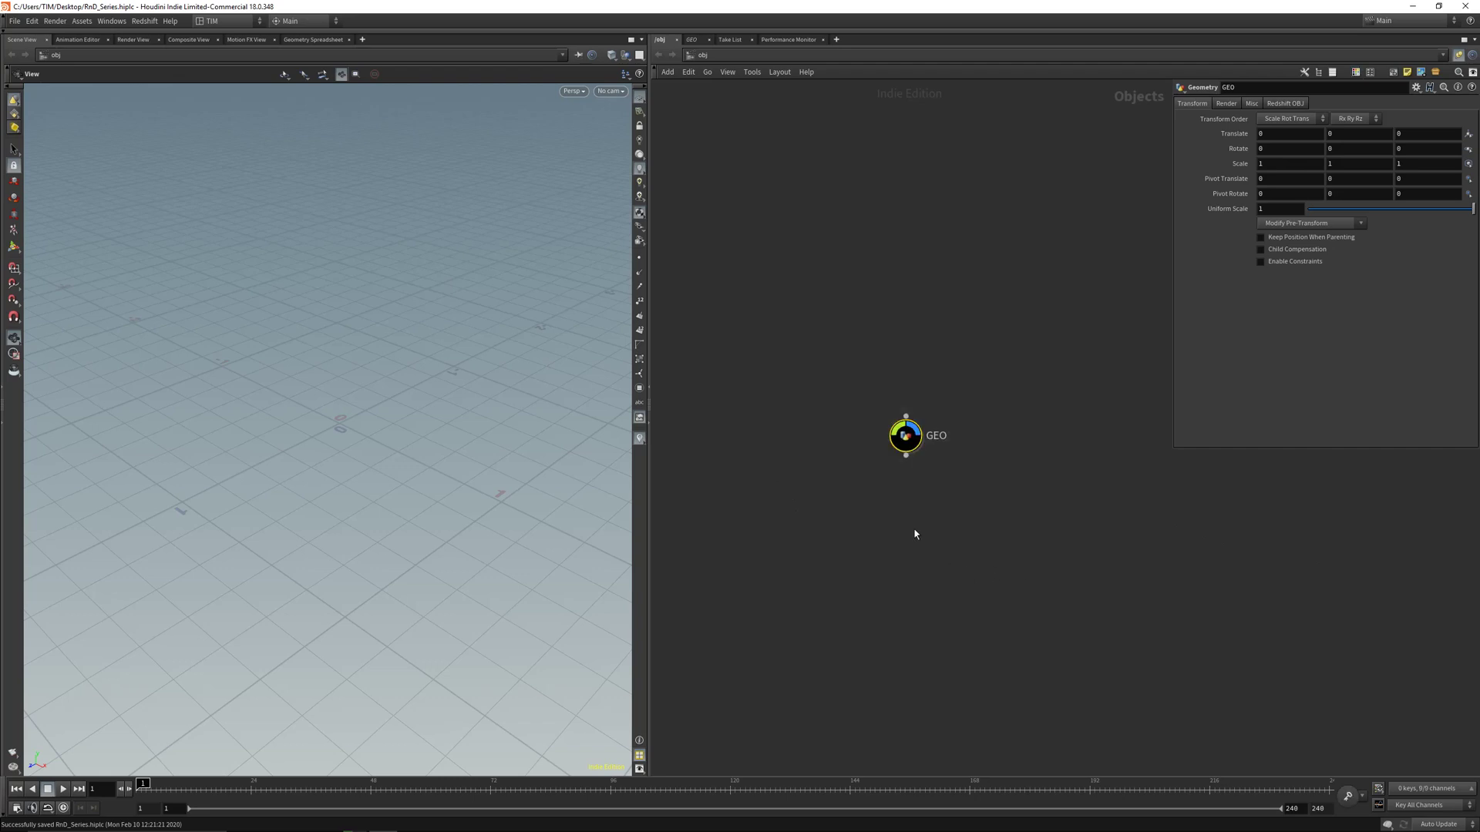
Go inside the GEO object's geometry network
key("i")
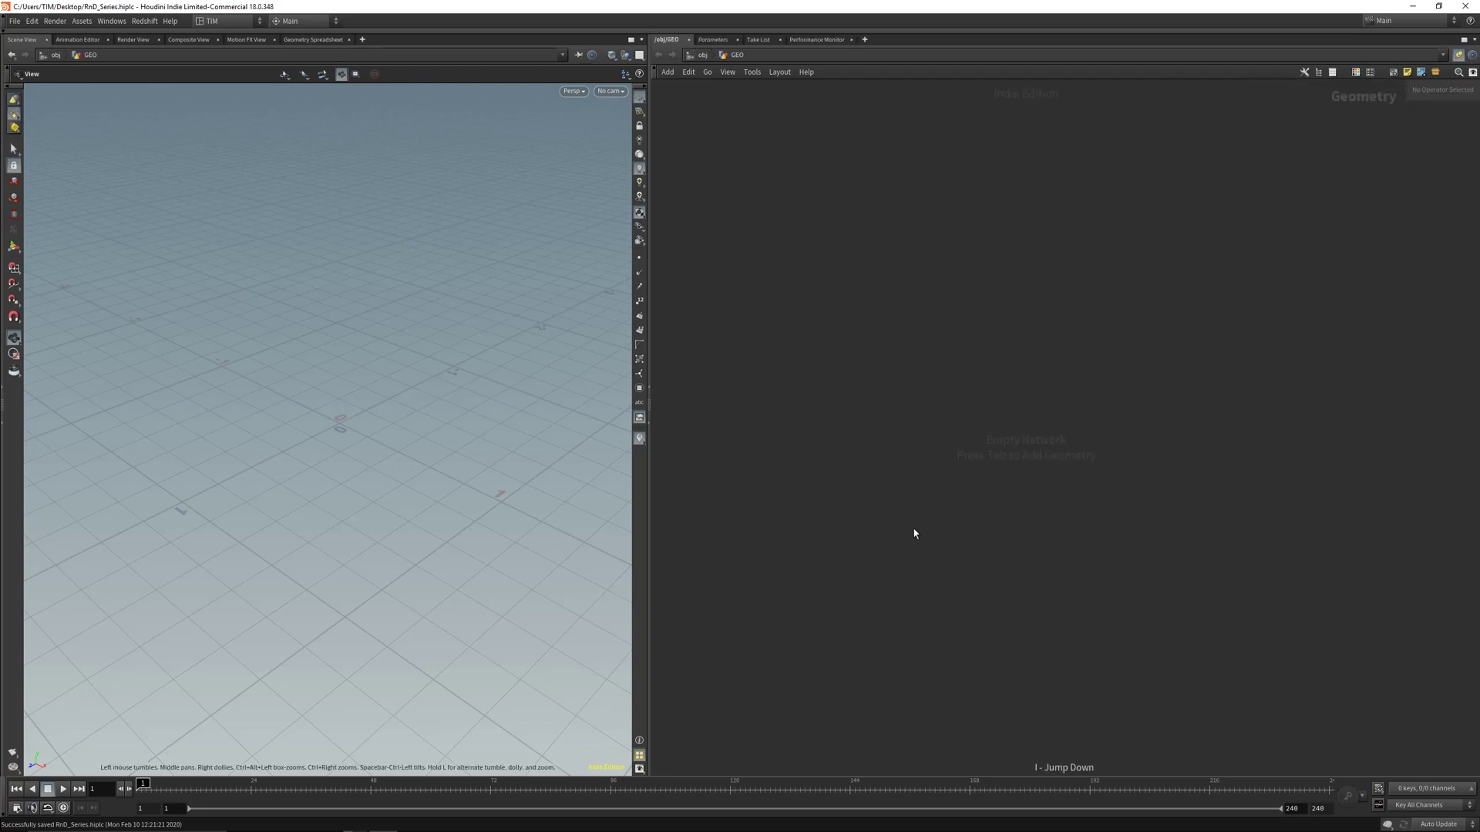
key("u")
key("i")
left_click(699, 56)
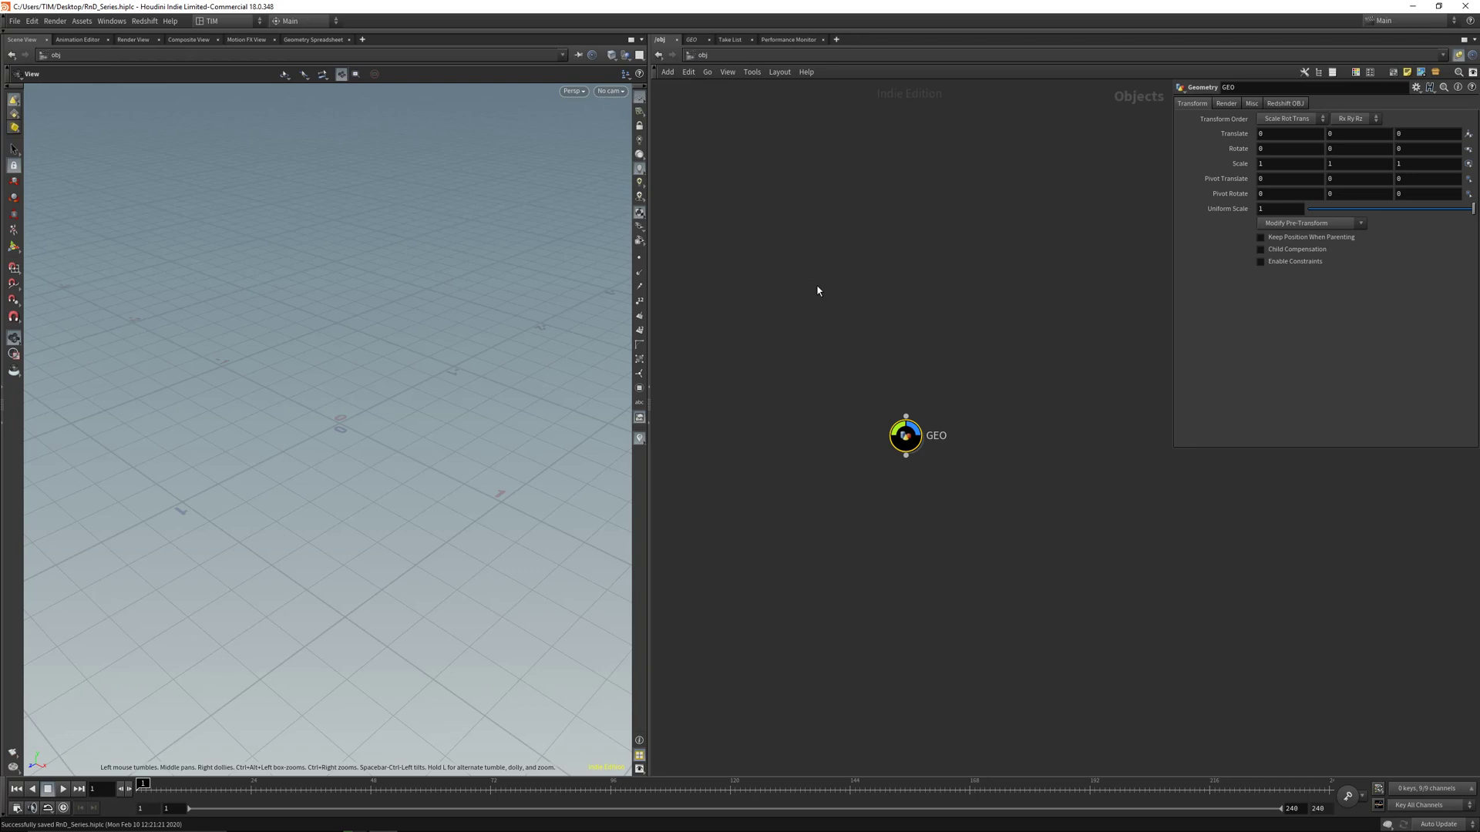
double_click(905, 440)
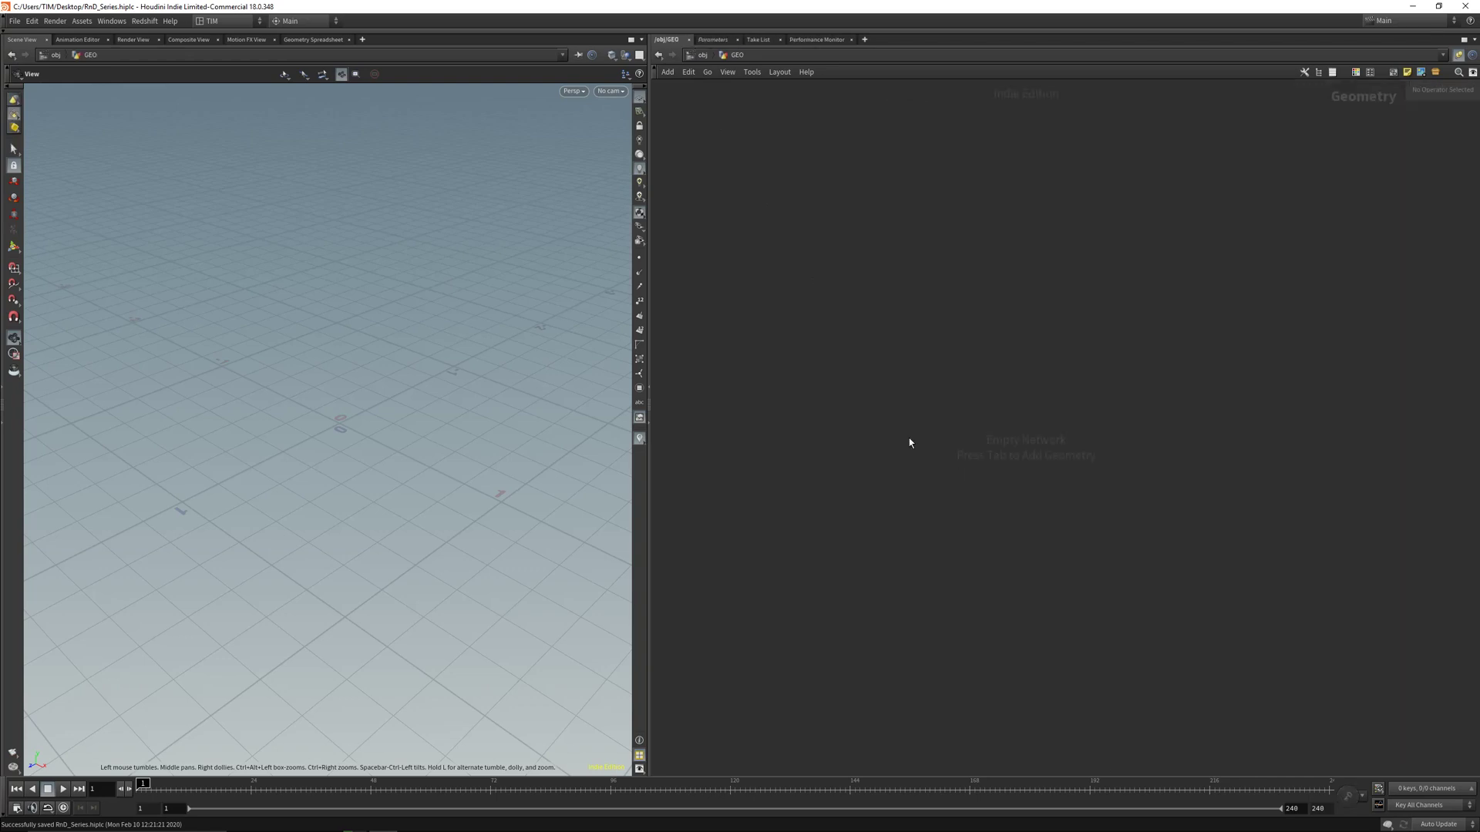
left_click_drag(376, 312, 353, 424)
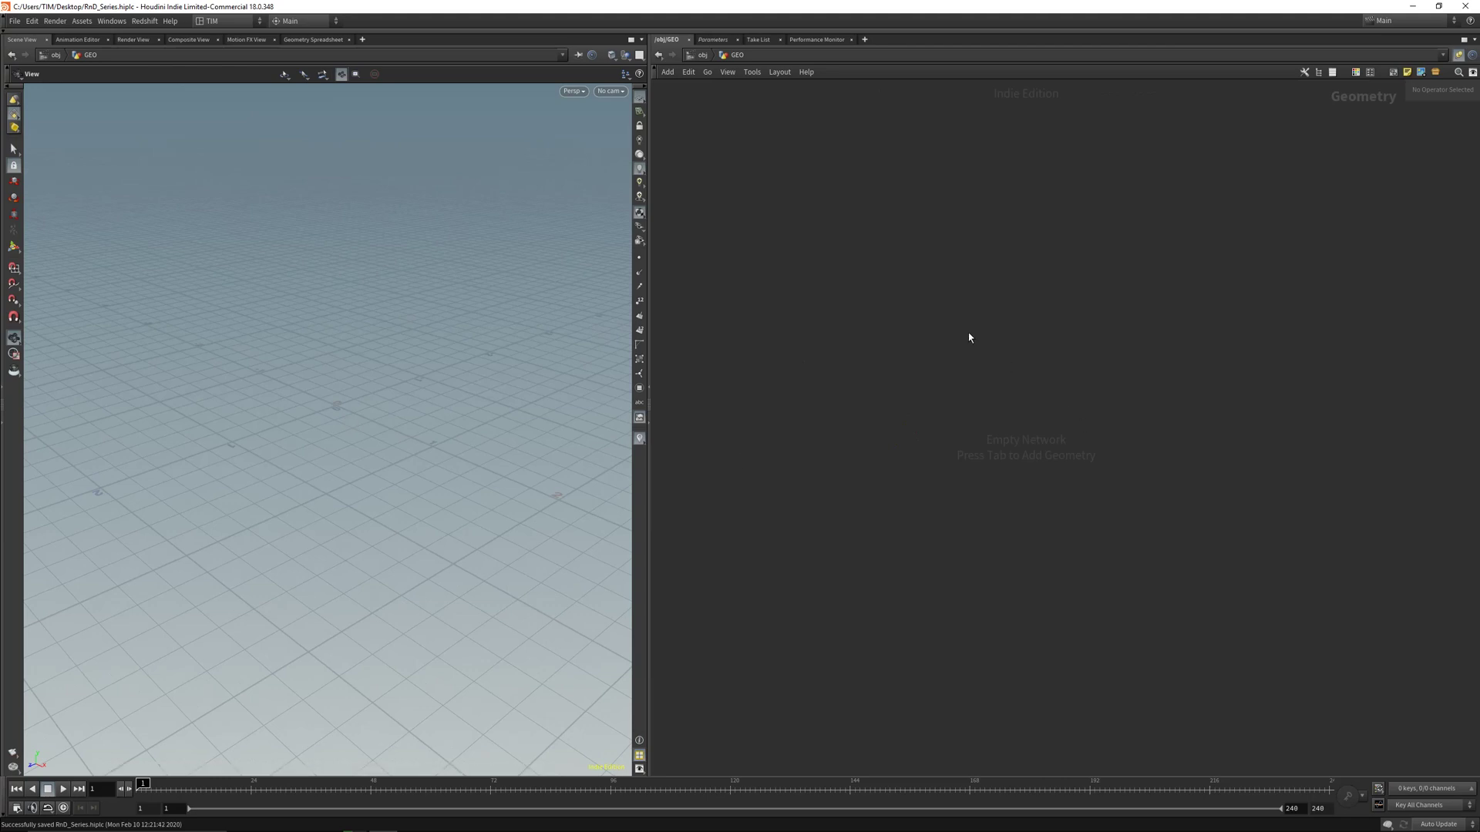
Add a Platonic Solids node to the empty GEO network
key("Tab")
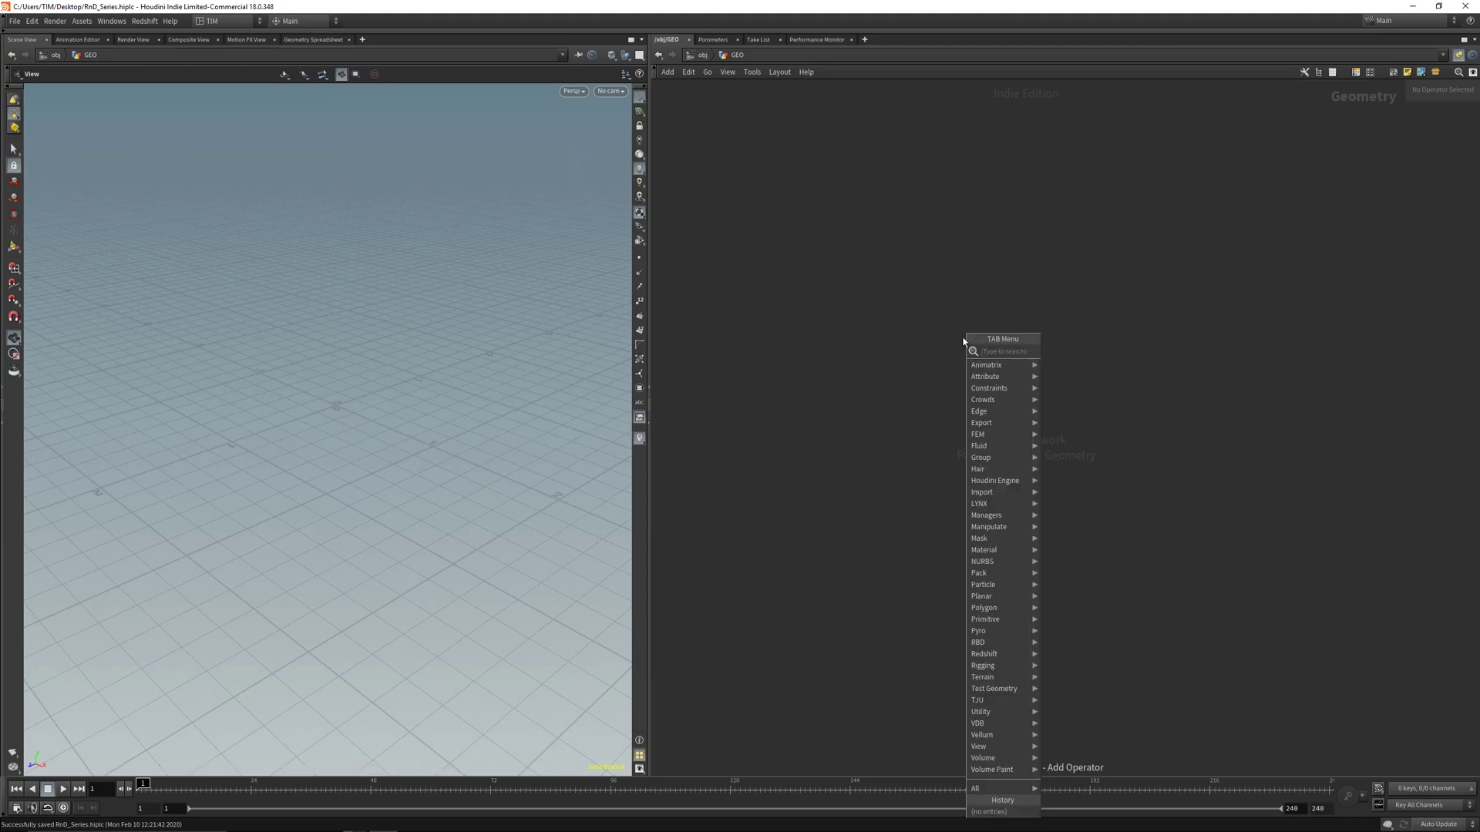
right_click(857, 405)
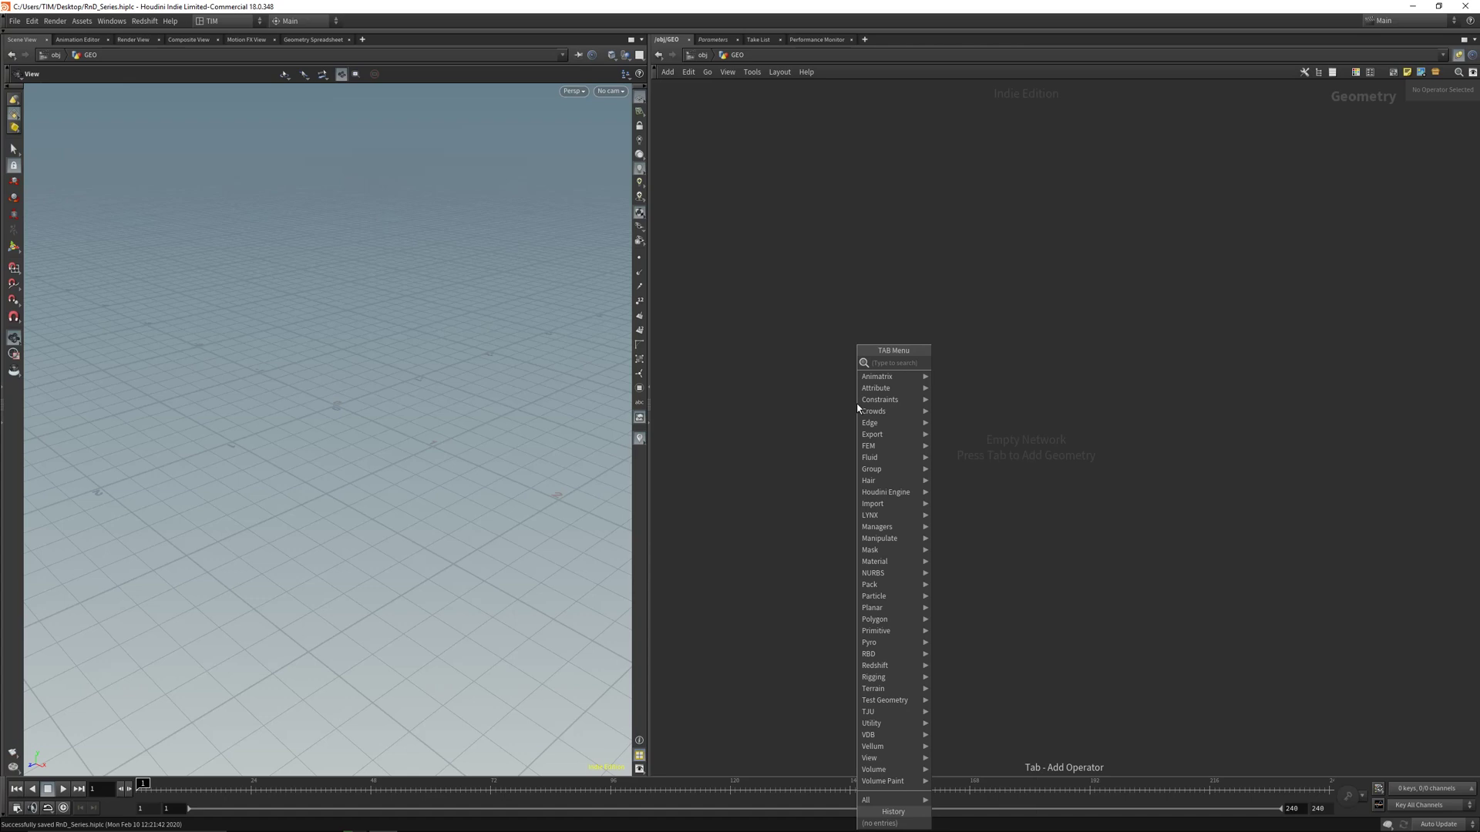
type("pla")
key("Down")
key("Down")
key("Down")
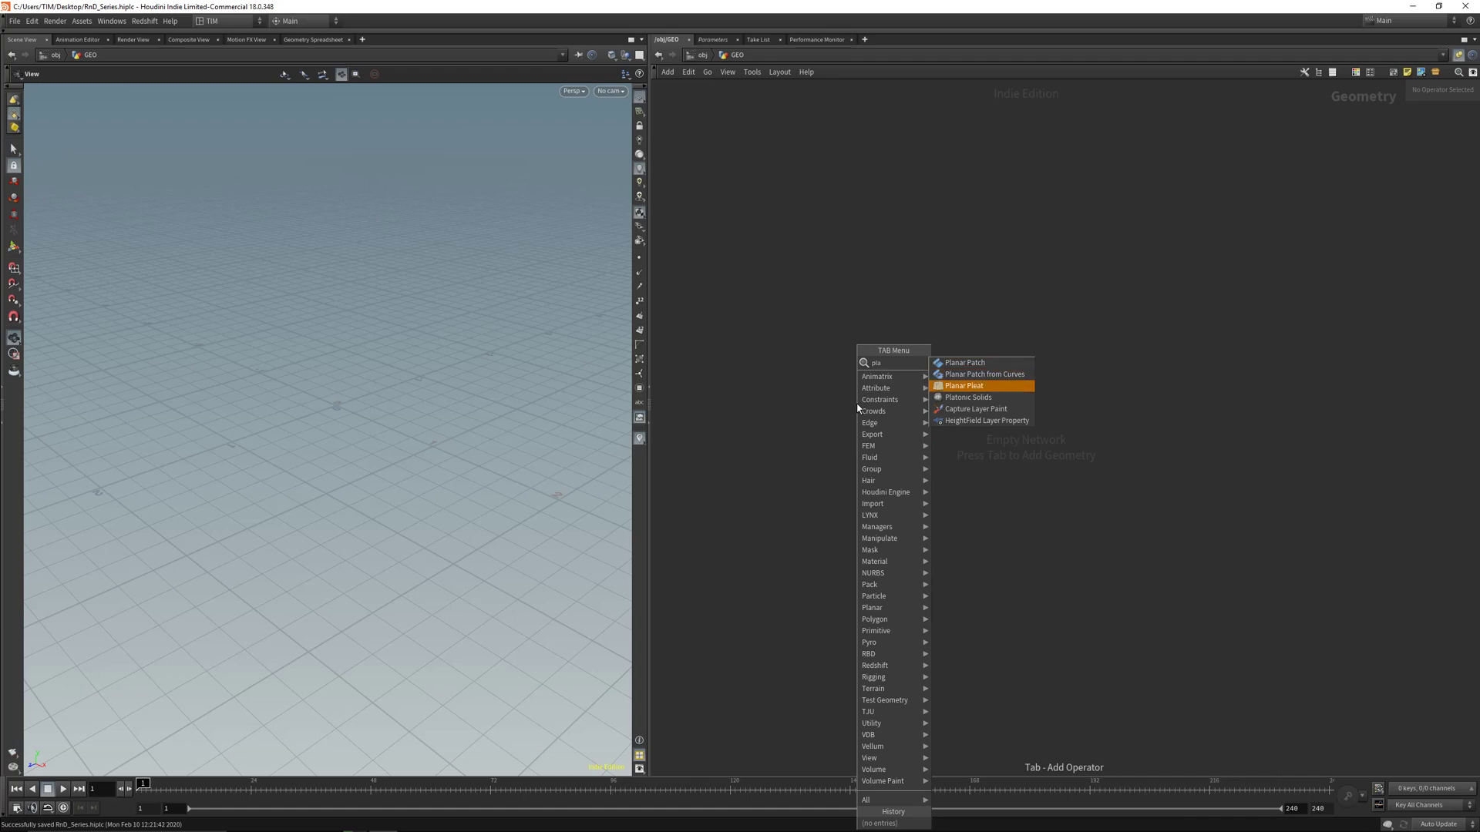
key("Escape")
left_click(862, 404)
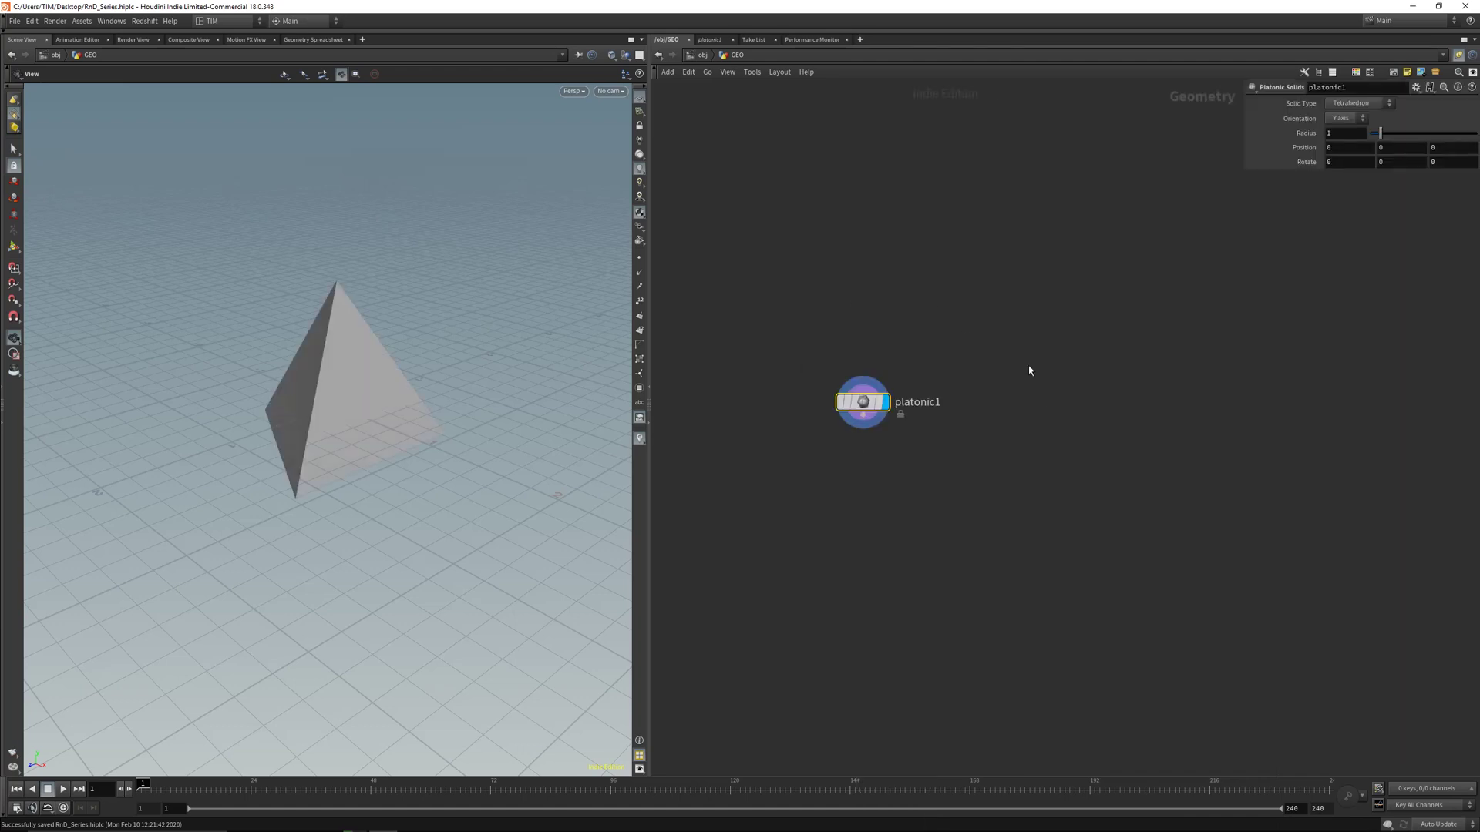
left_click_drag(863, 404, 886, 394)
Set the Platonic Solids node's solid type to Icosahedron and save the file
scroll(337, 418, "up", 3)
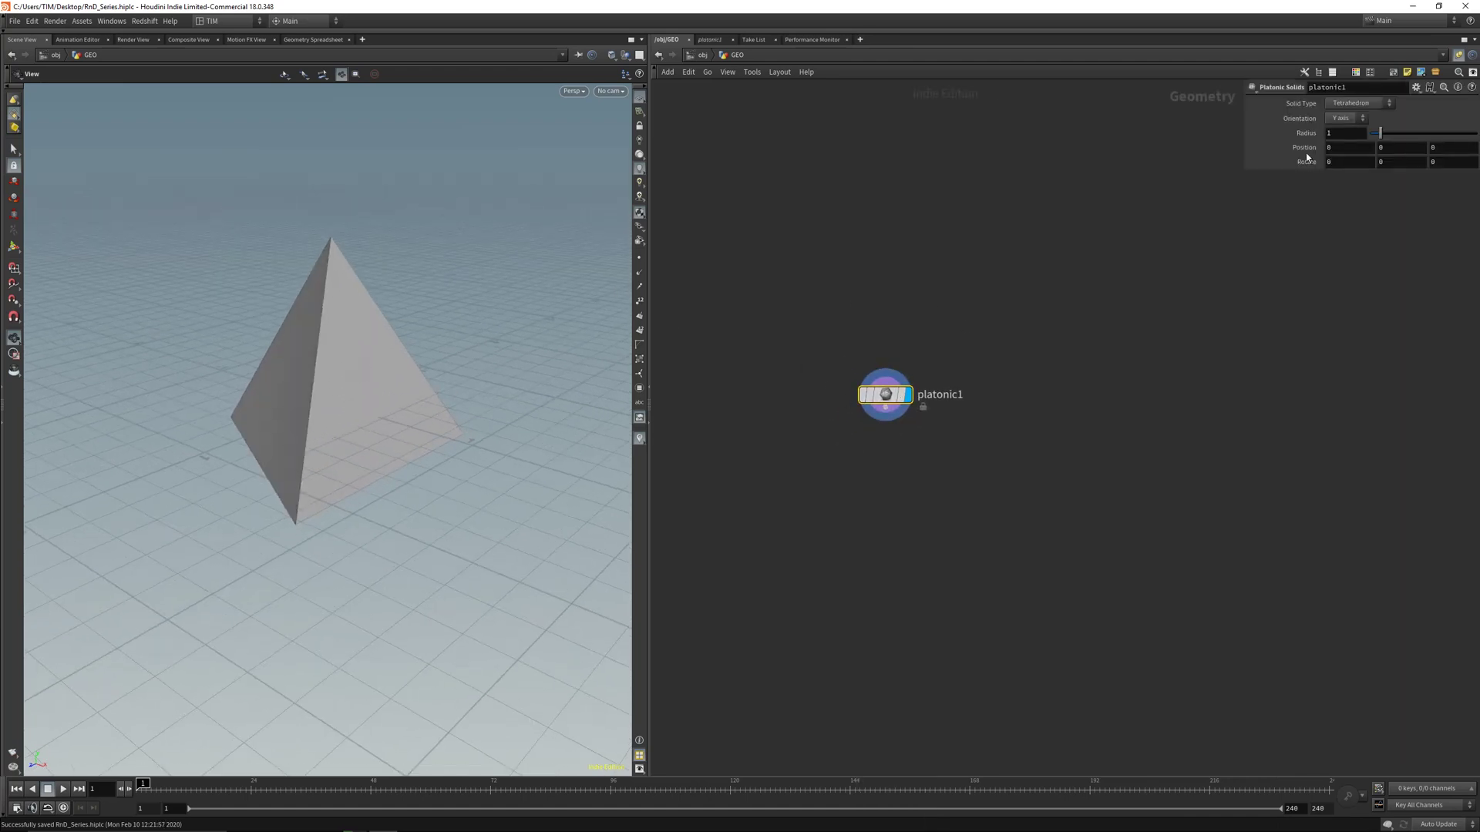
left_click(1358, 103)
left_click(1346, 144)
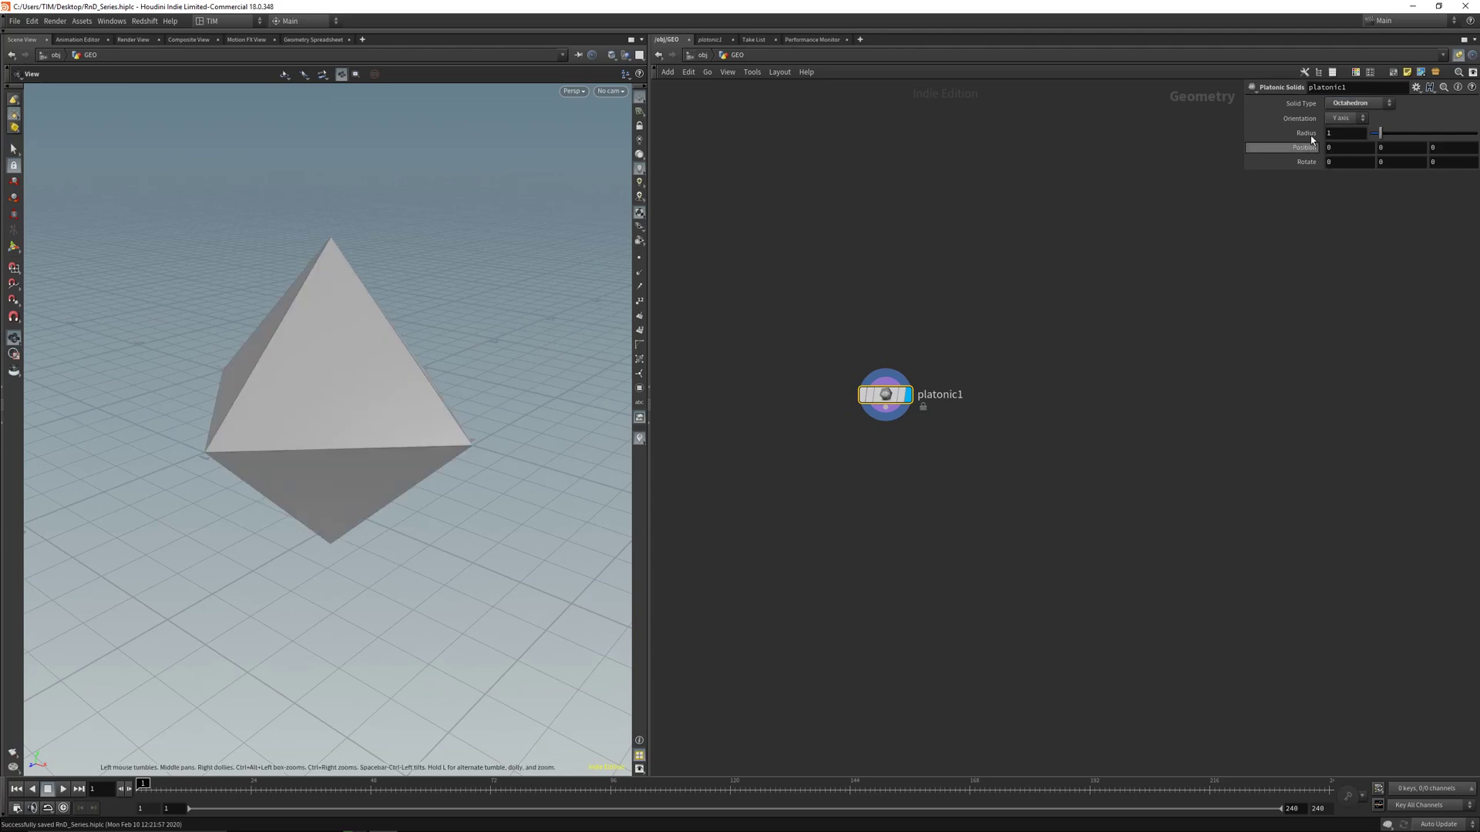
left_click(1356, 103)
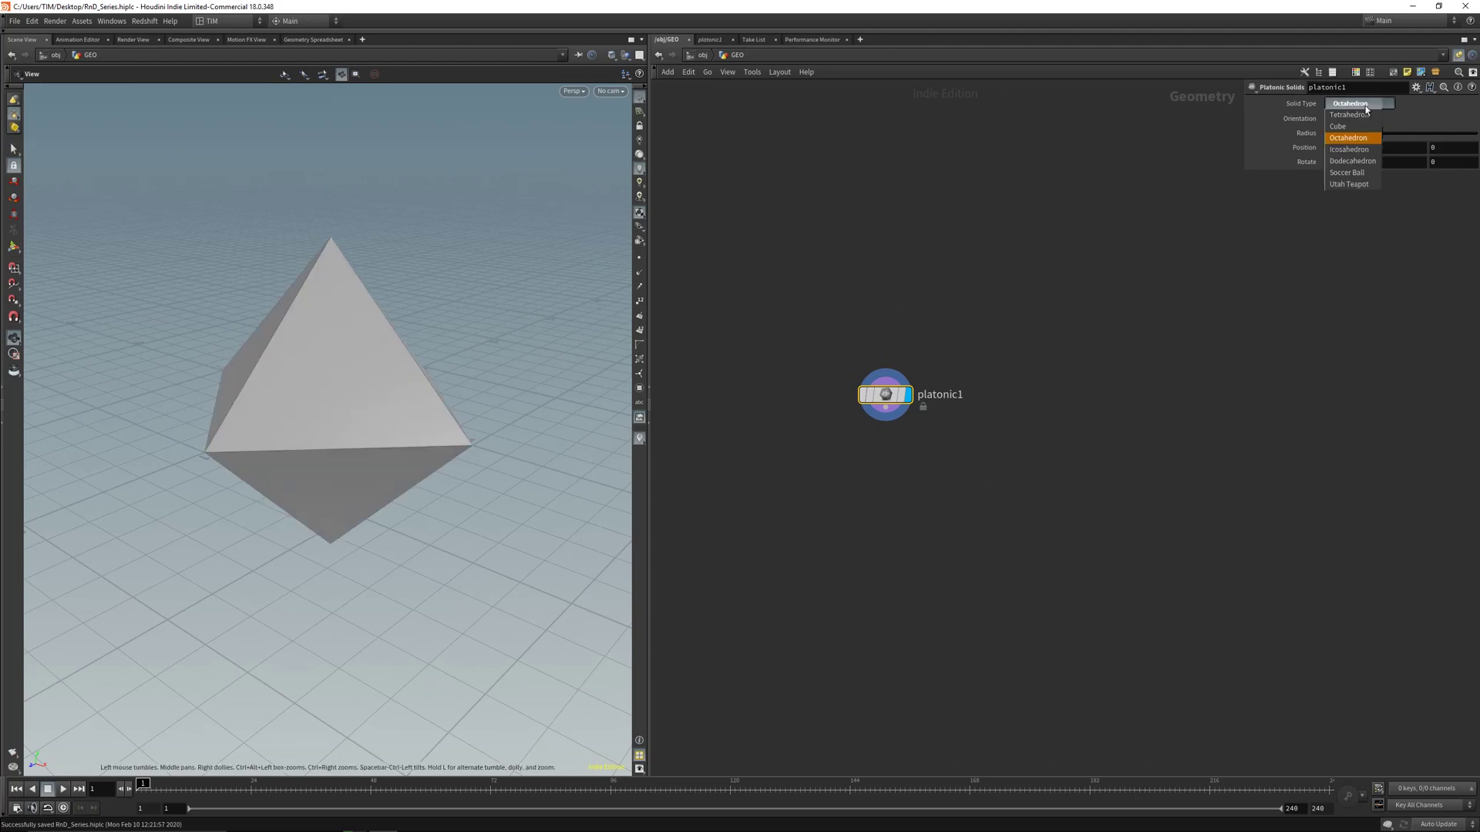
left_click(1363, 150)
left_click_drag(424, 298, 383, 359)
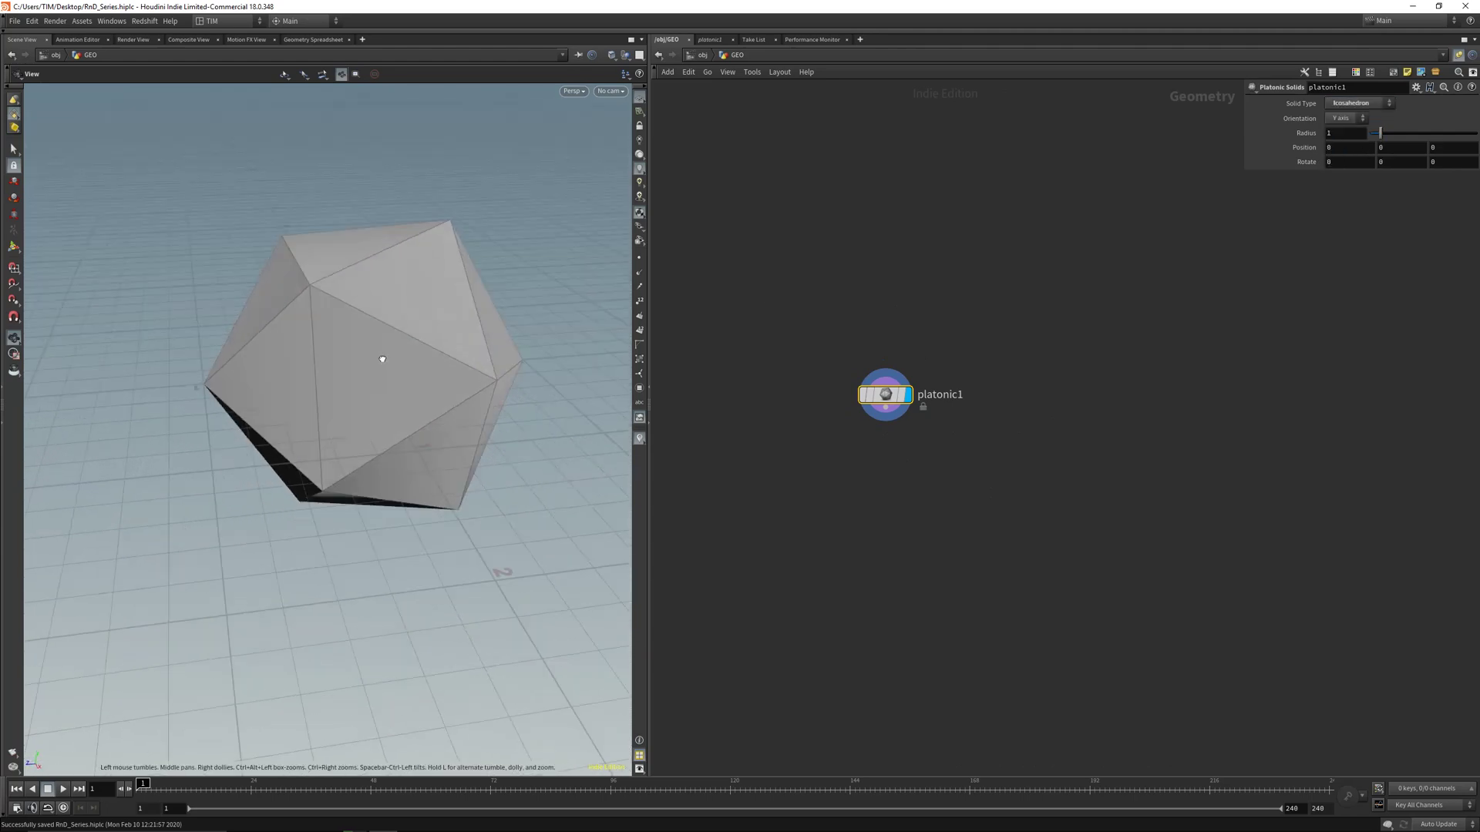
middle_click_drag(437, 368, 398, 398)
key("ctrl+s")
Add a Group Create node wired below platonic1 and make it the displayed node
key("Tab")
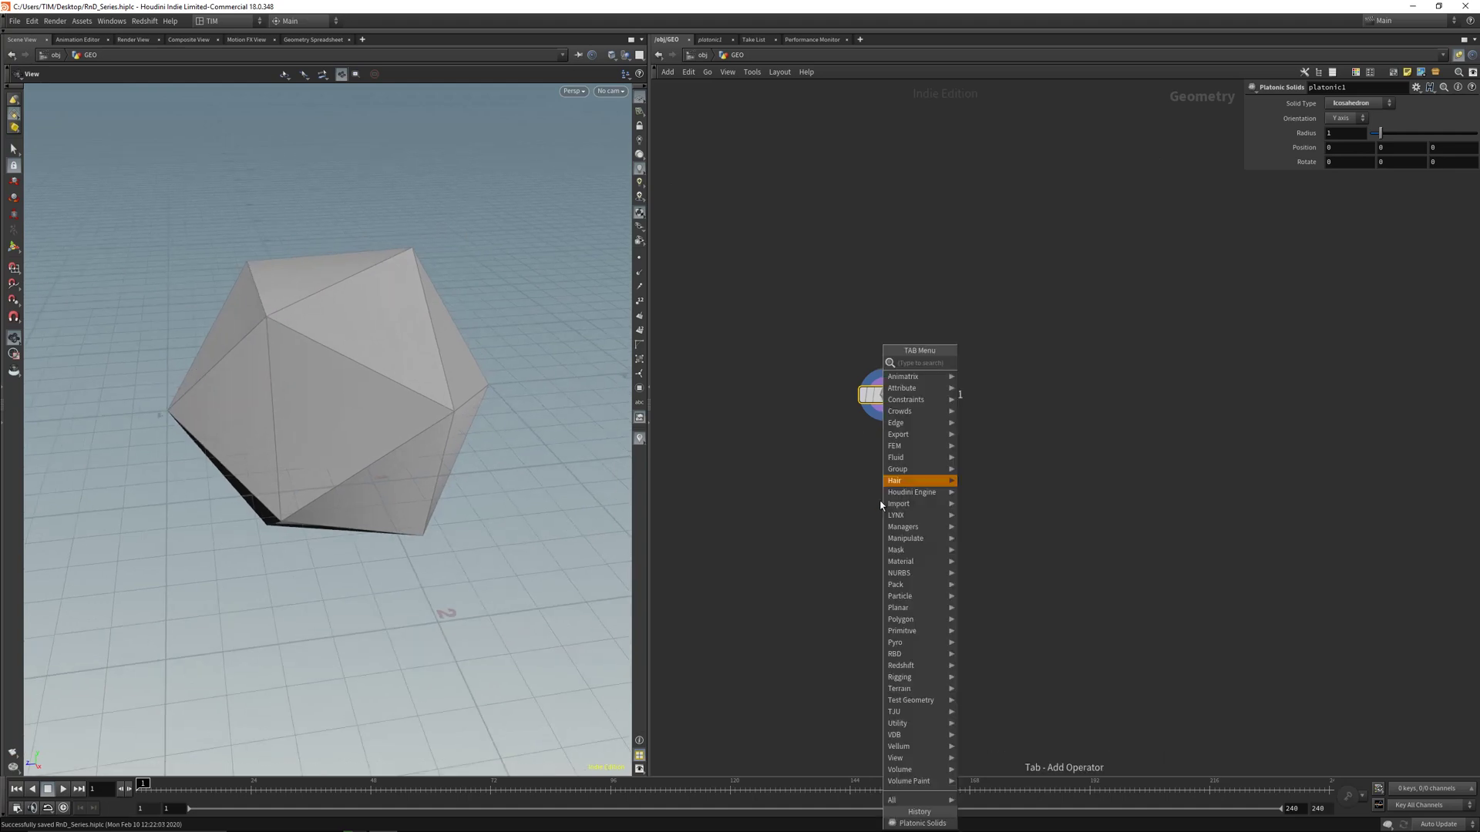
type("g")
left_click(993, 376)
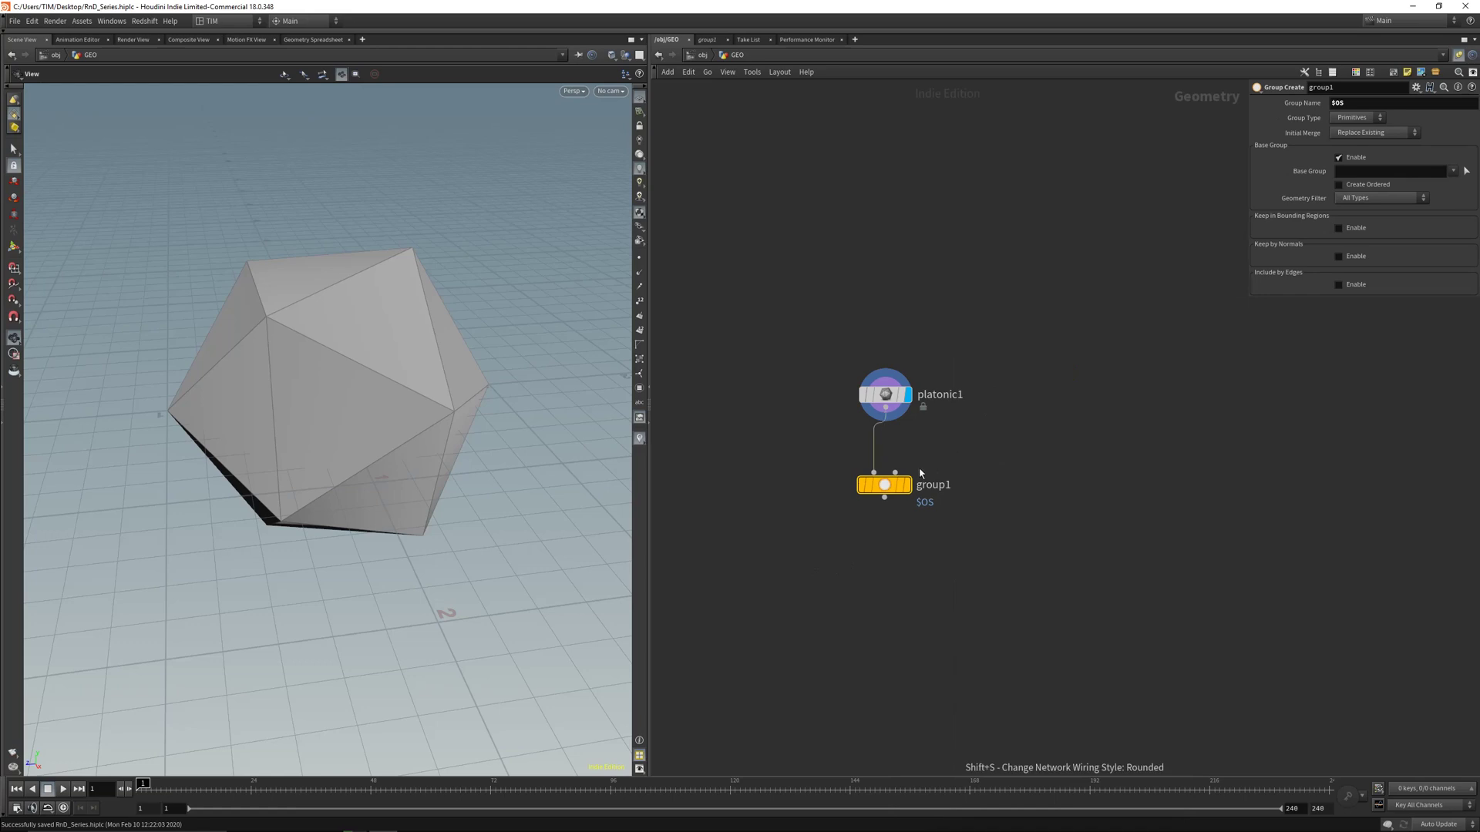
left_click_drag(887, 490, 887, 507)
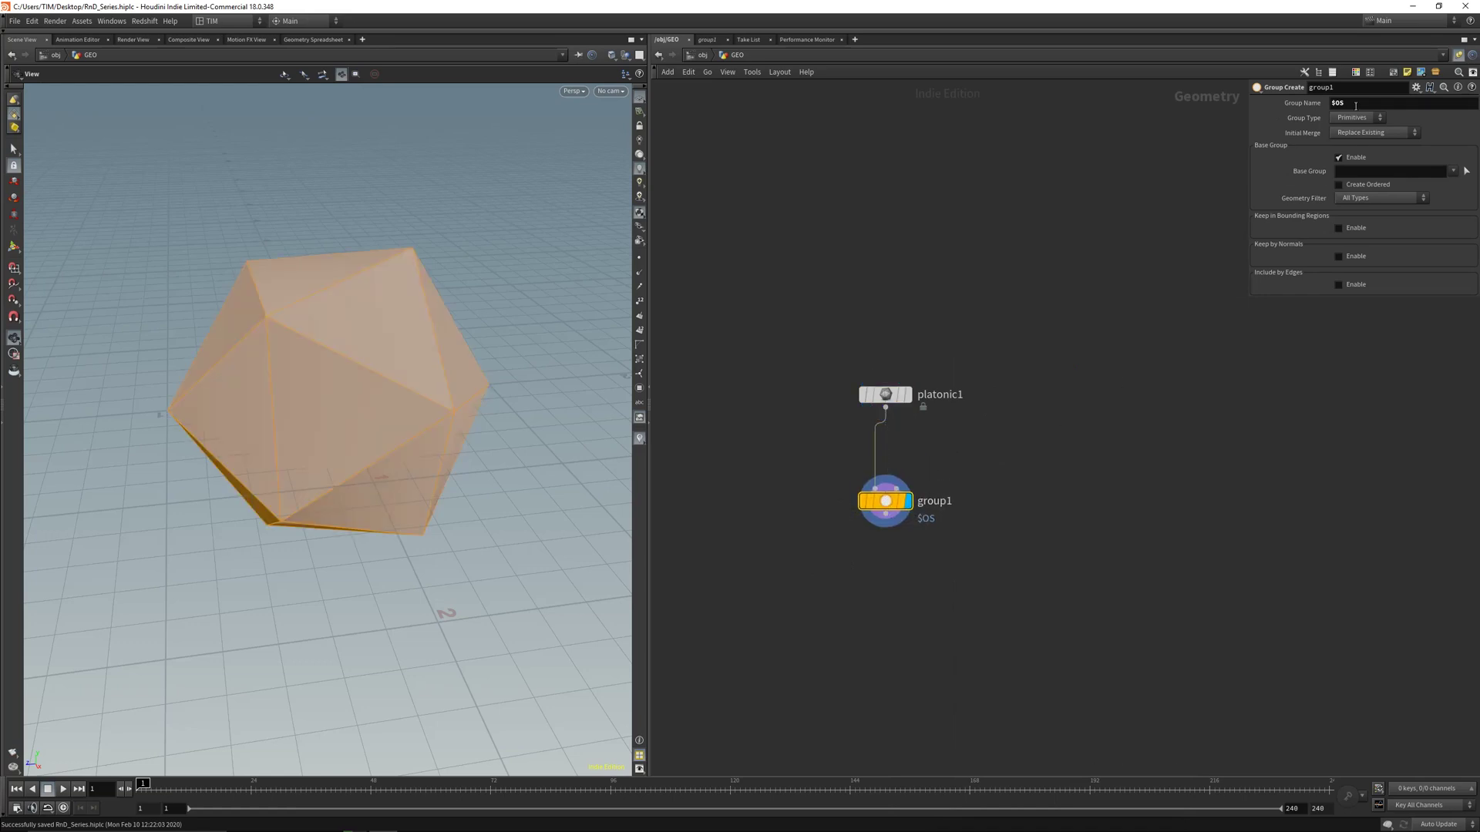
Rename the Group Create node as grp_ex
double_click(934, 502)
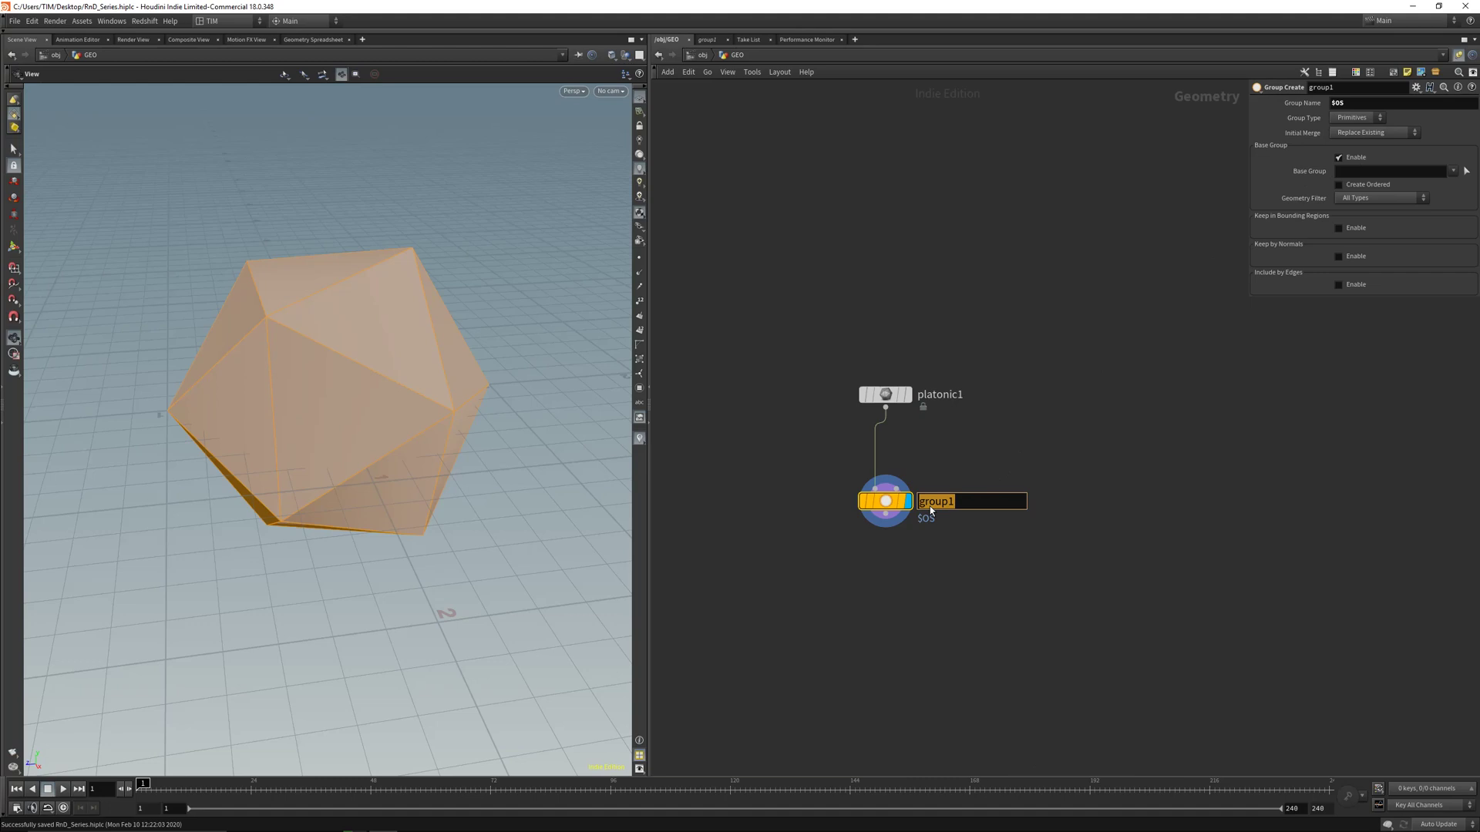
type("grp_ex")
key("Return")
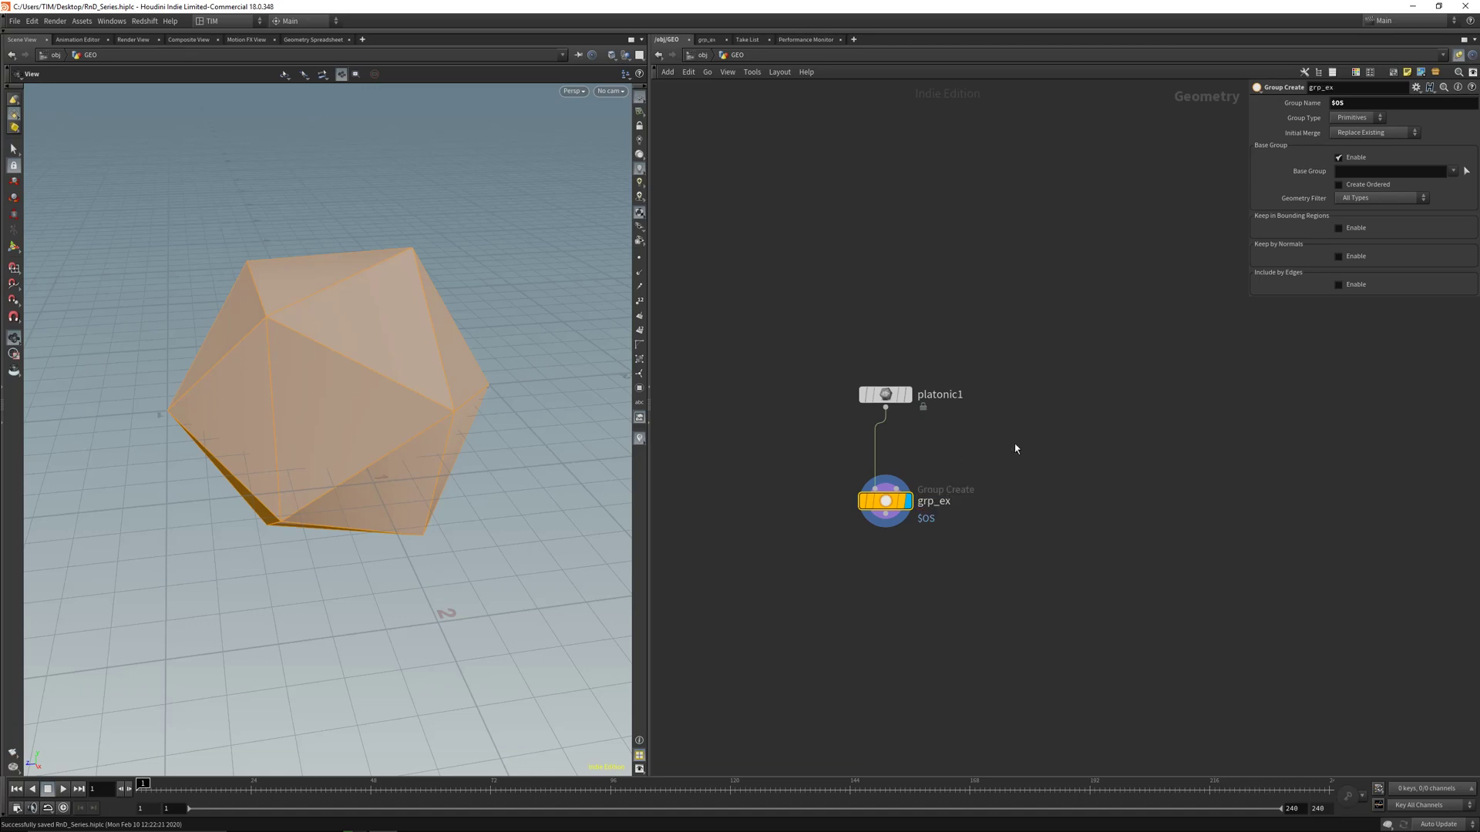
middle_click_drag(861, 457, 923, 376)
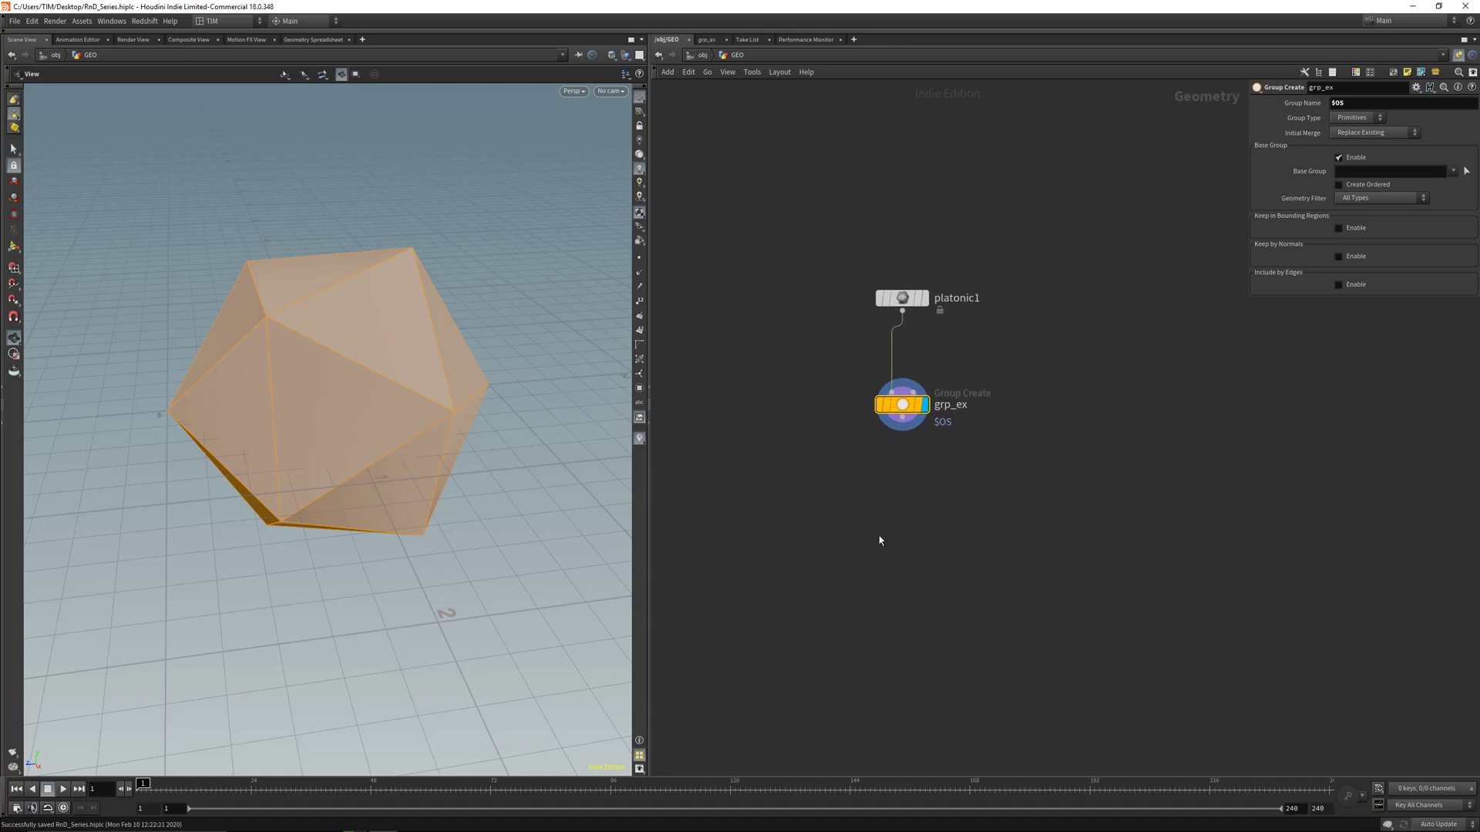
key("Tab")
type("fo")
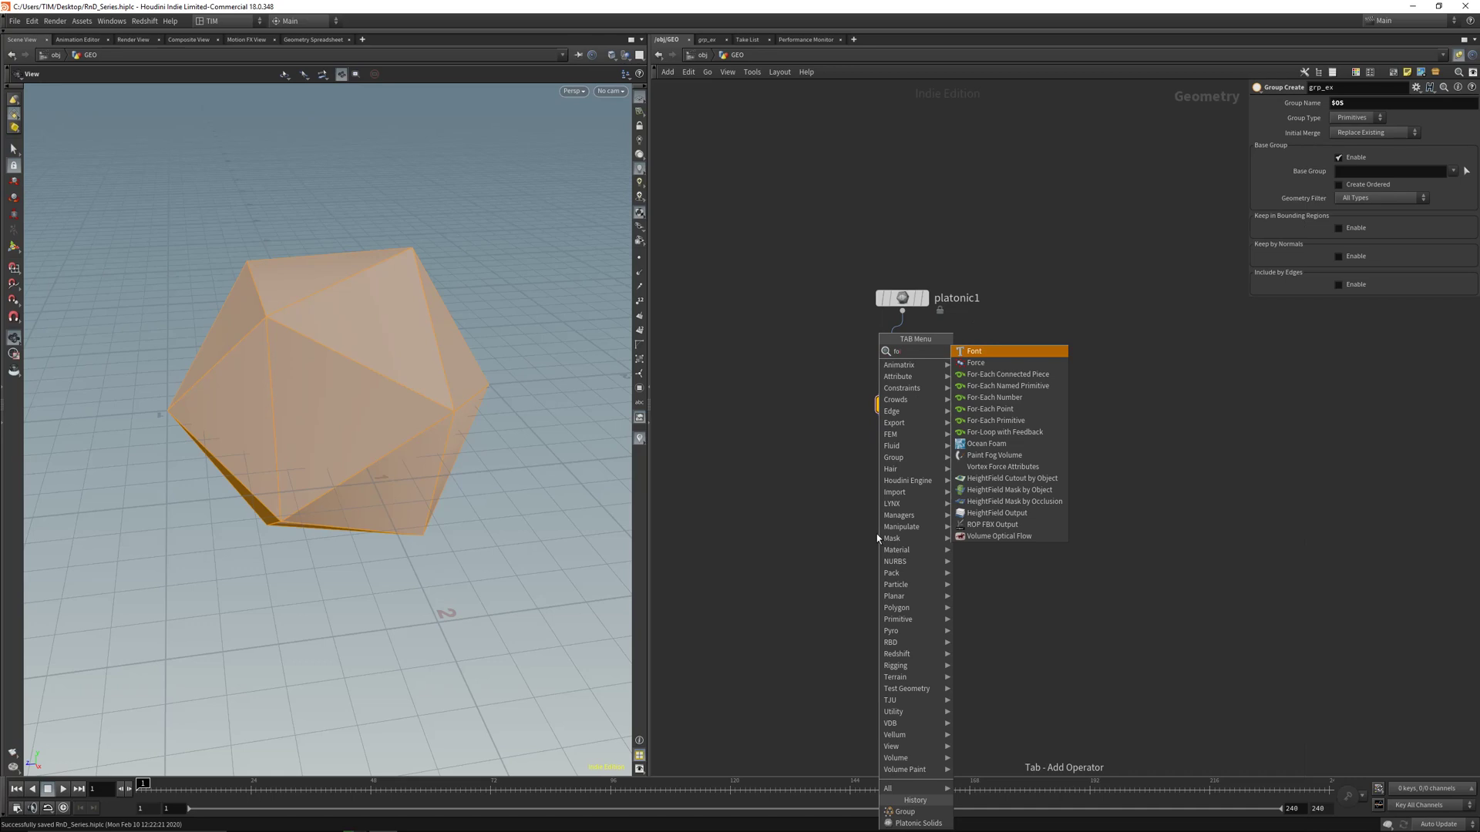
left_click(1008, 398)
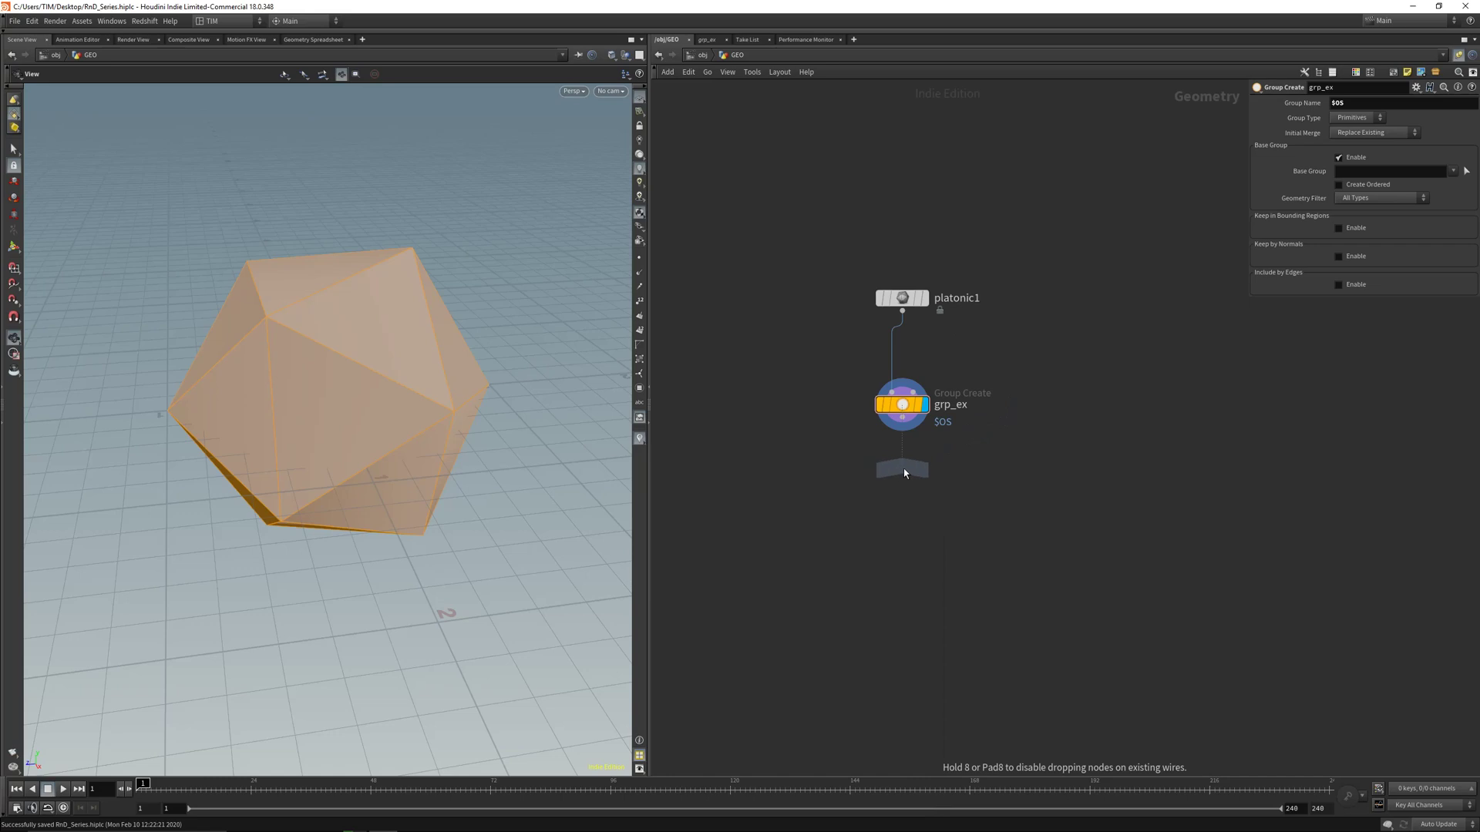
left_click(905, 473)
left_click_drag(716, 656, 1110, 463)
key("Delete")
Add a For-Loop with Feedback block below grp_ex and move its end node down to make room inside the loop
key("Tab")
type("for")
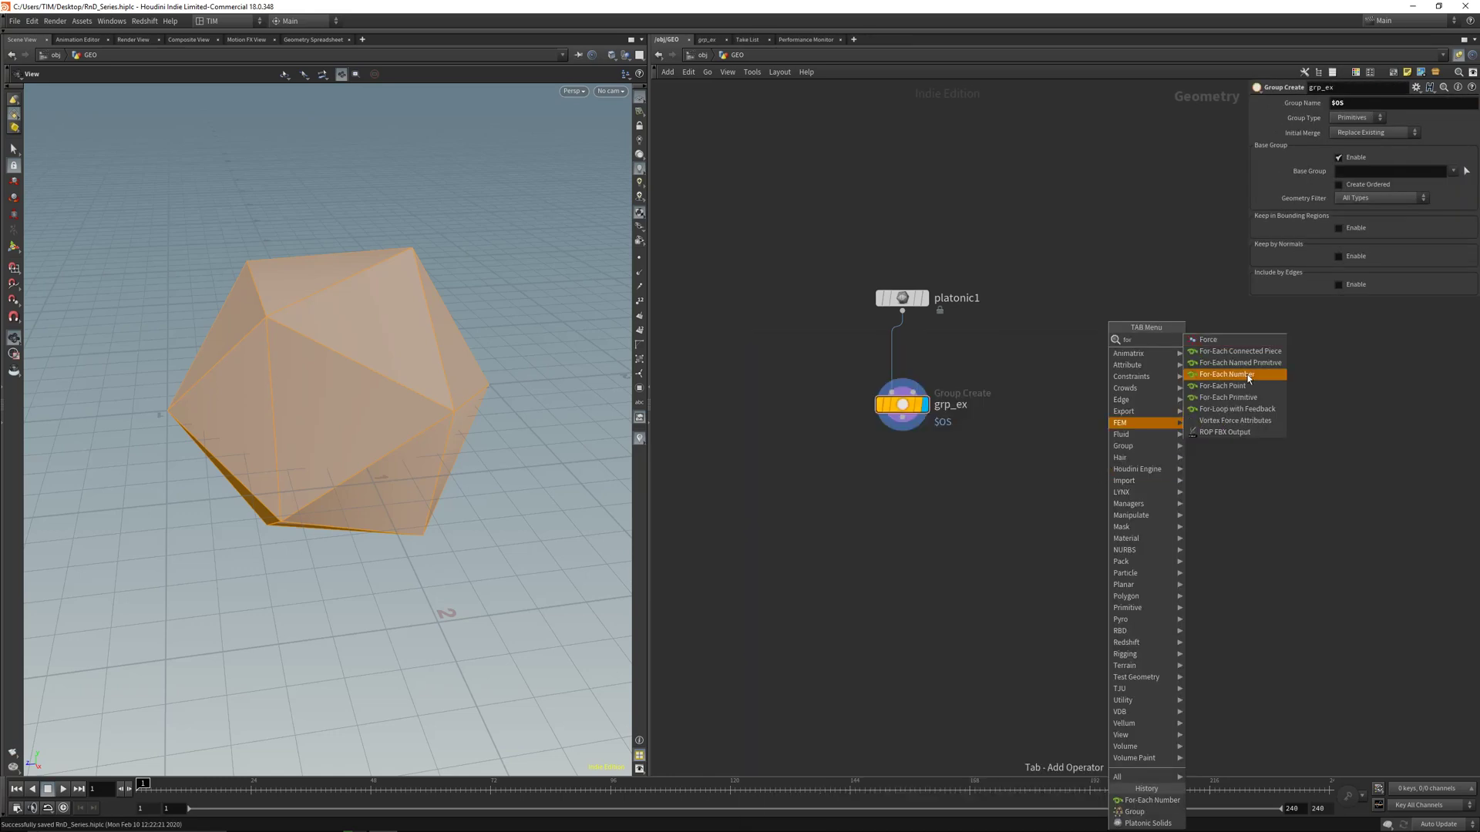
left_click(1218, 409)
left_click(901, 526)
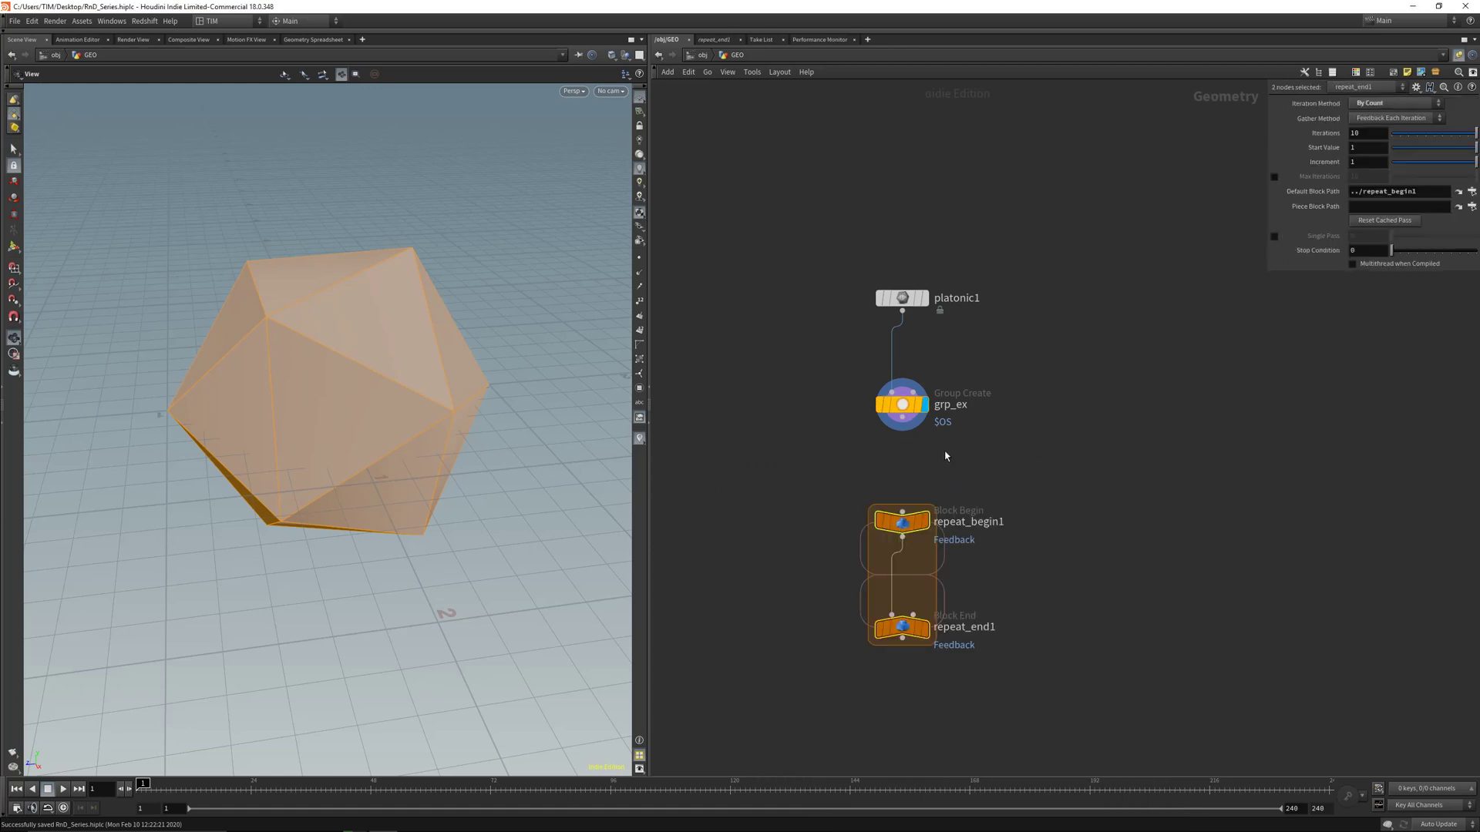
left_click(800, 538)
middle_click_drag(800, 538, 827, 437)
left_click(937, 533)
left_click_drag(938, 533, 939, 706)
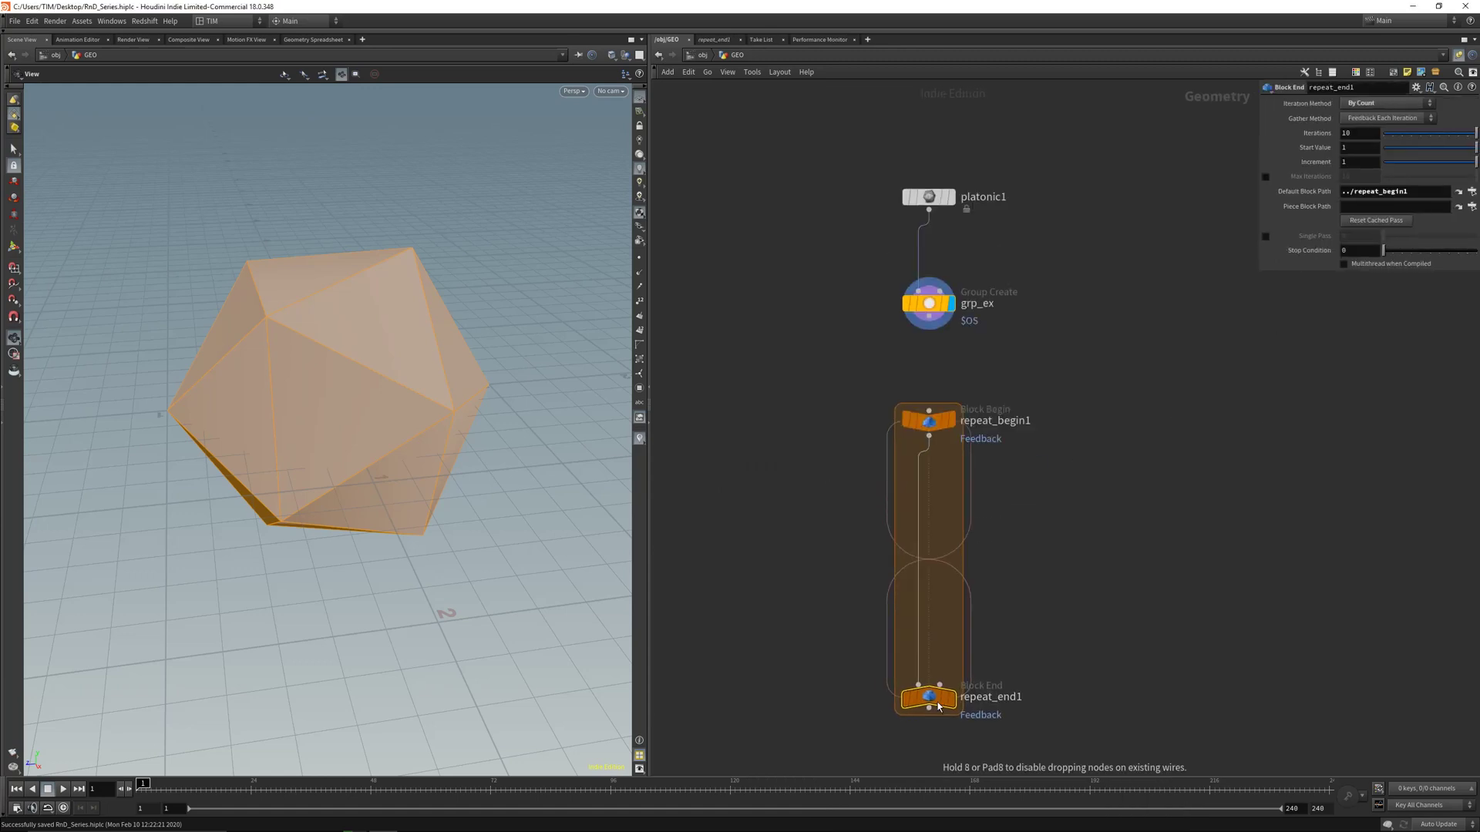
Set the feedback loop's iterations to 3 and wire grp_ex into the loop's begin node
double_click(1356, 131)
left_click_drag(802, 643, 945, 717)
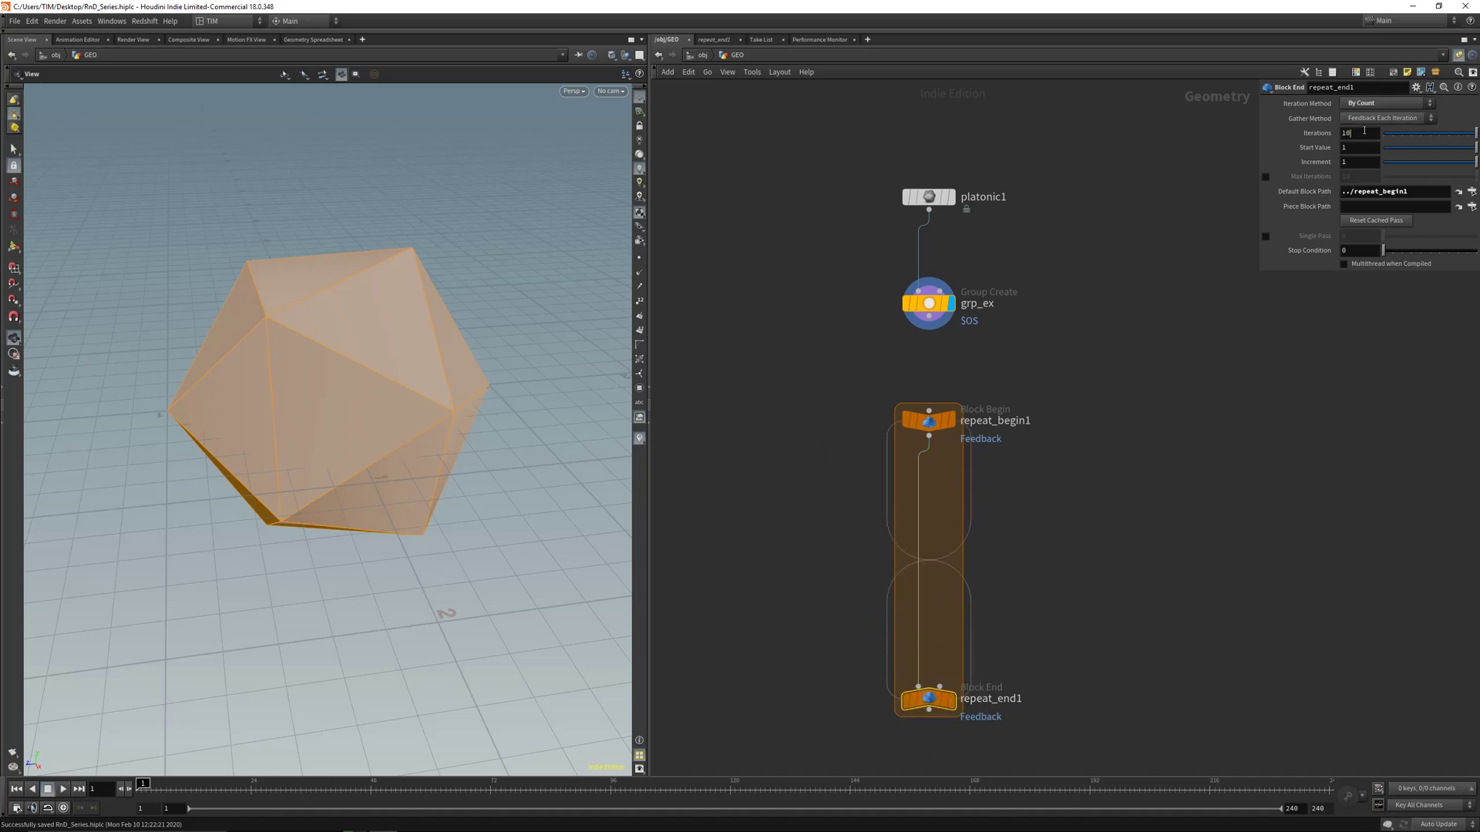
left_click(1364, 133)
double_click(1364, 131)
type("3")
key("Return")
left_click_drag(928, 333, 894, 407)
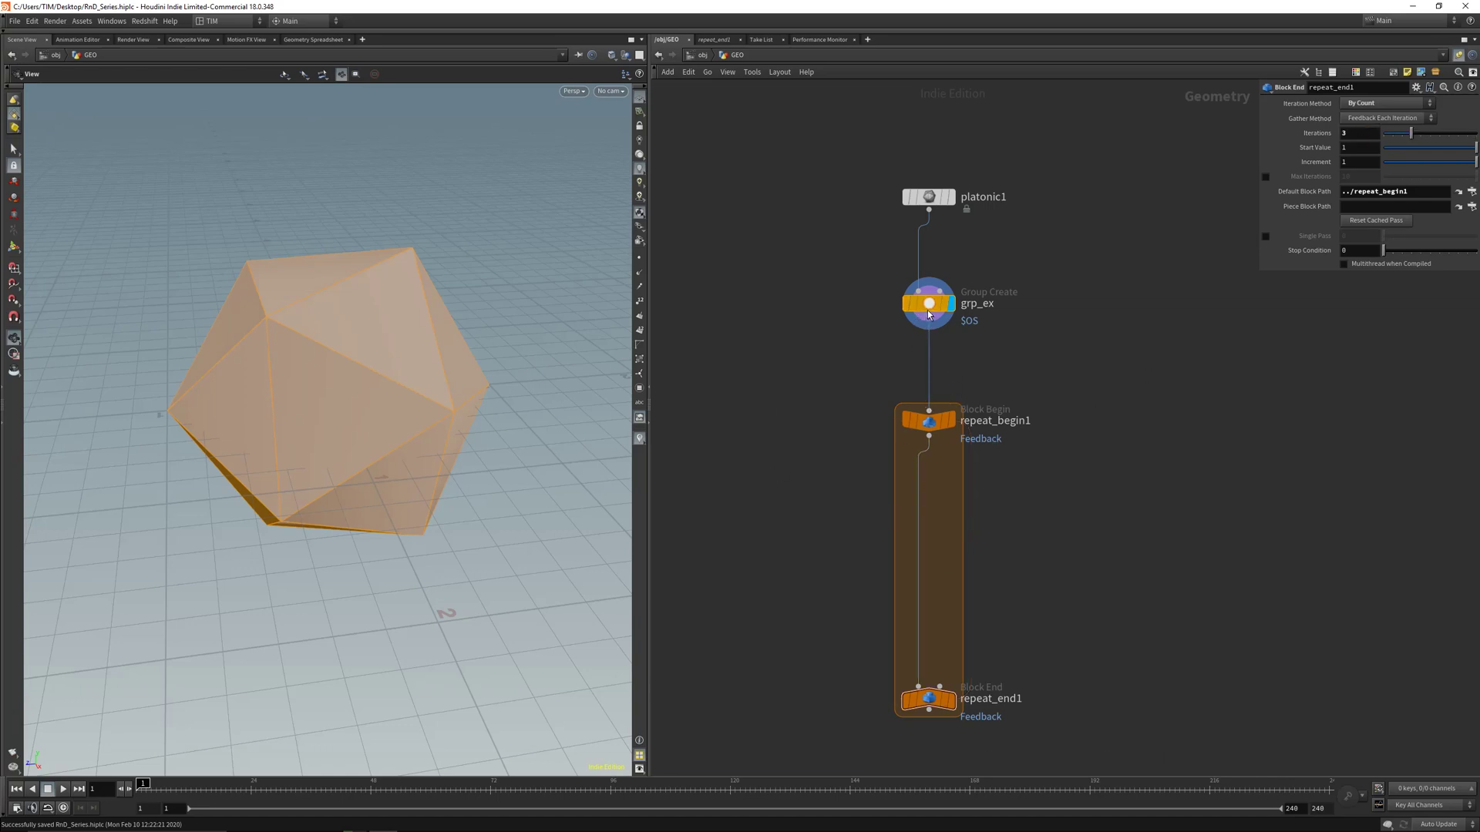
Add a PolyExtrude node beside the feedback loop and wire repeat_begin1's output into its first input
middle_click_drag(929, 314, 1050, 343)
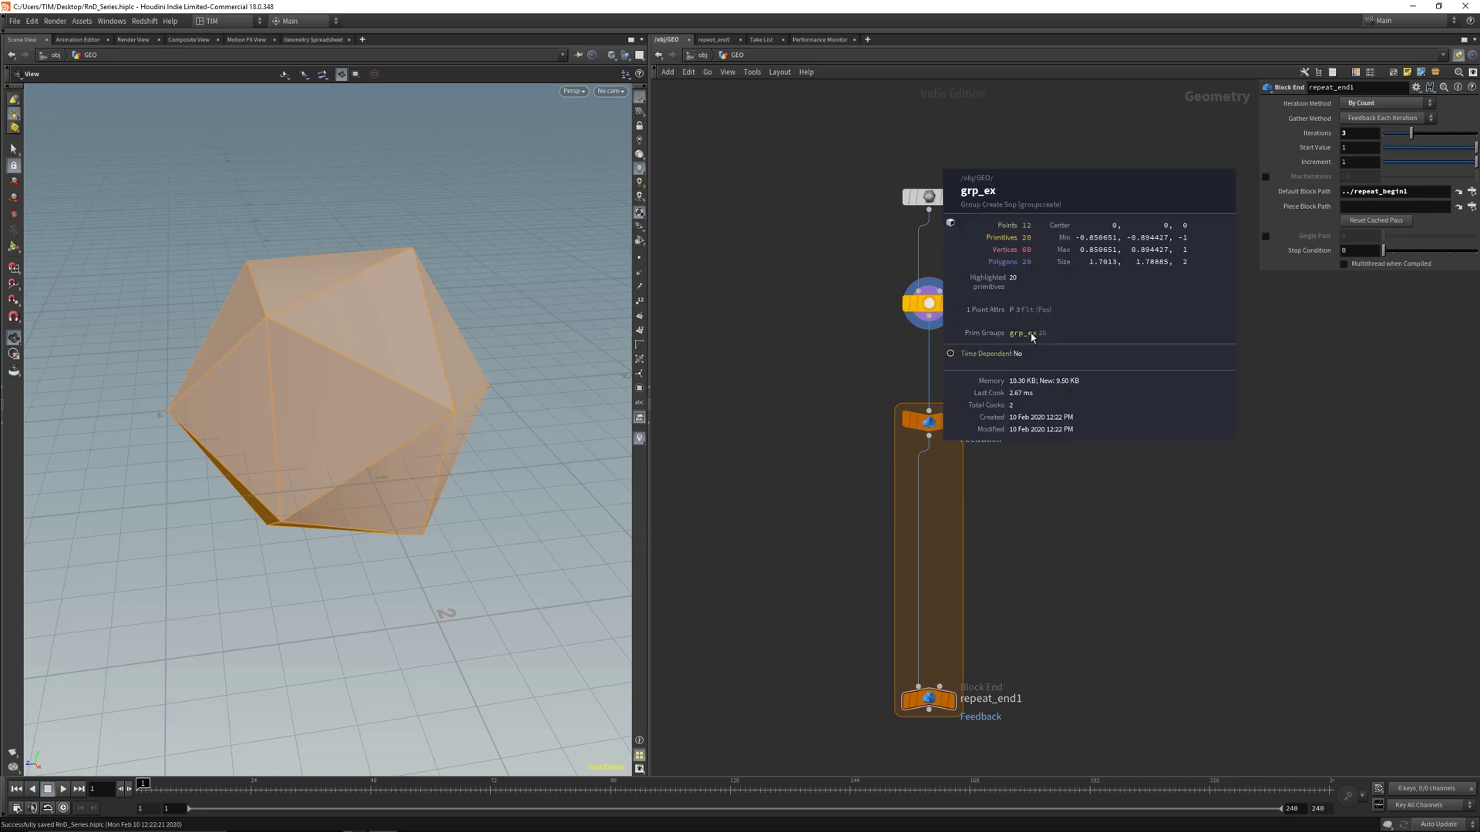
left_click_drag(342, 356, 457, 354)
left_click_drag(404, 460, 547, 464)
middle_click_drag(1023, 564, 984, 471)
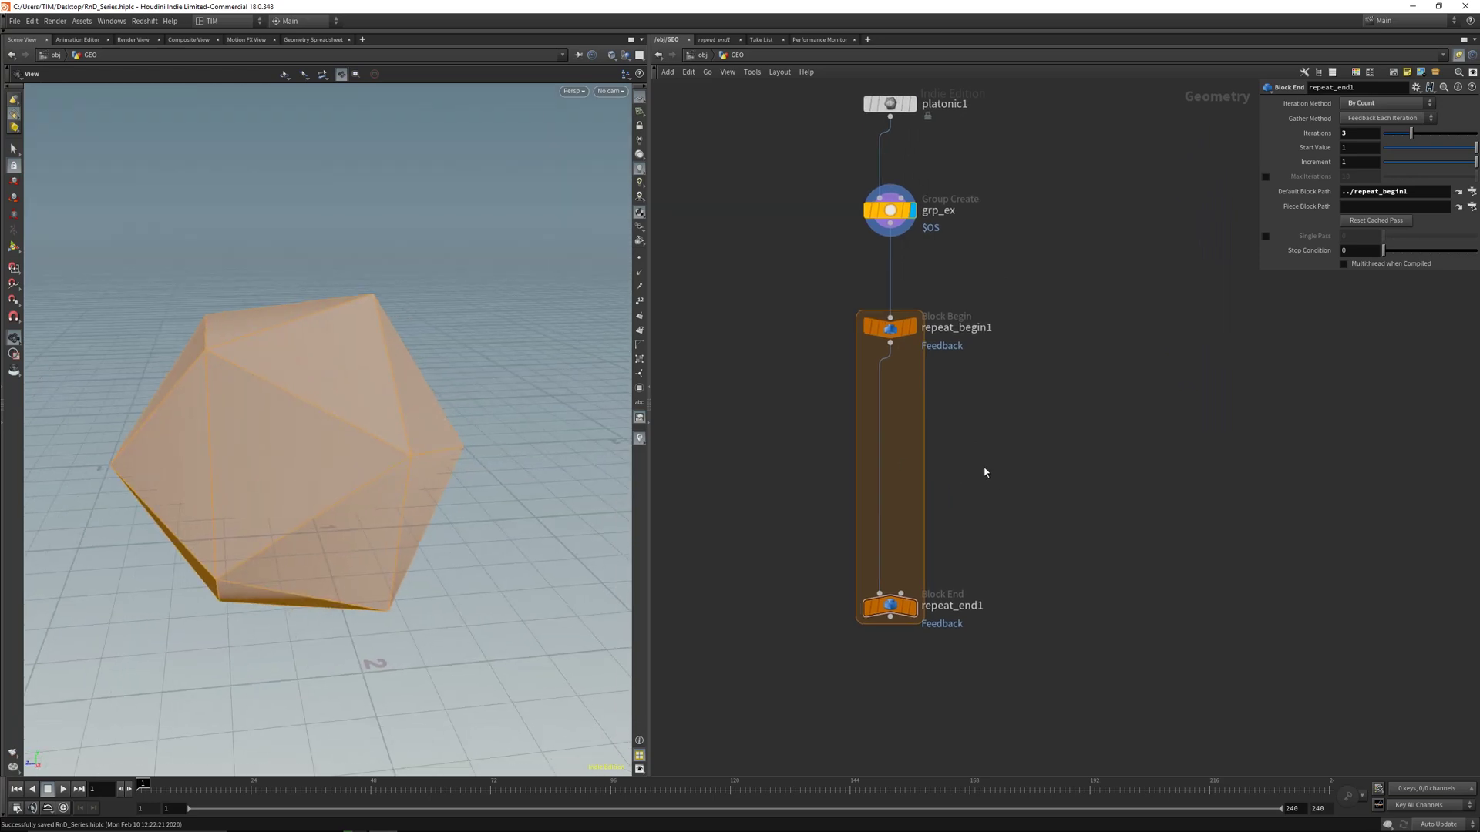
key("Tab")
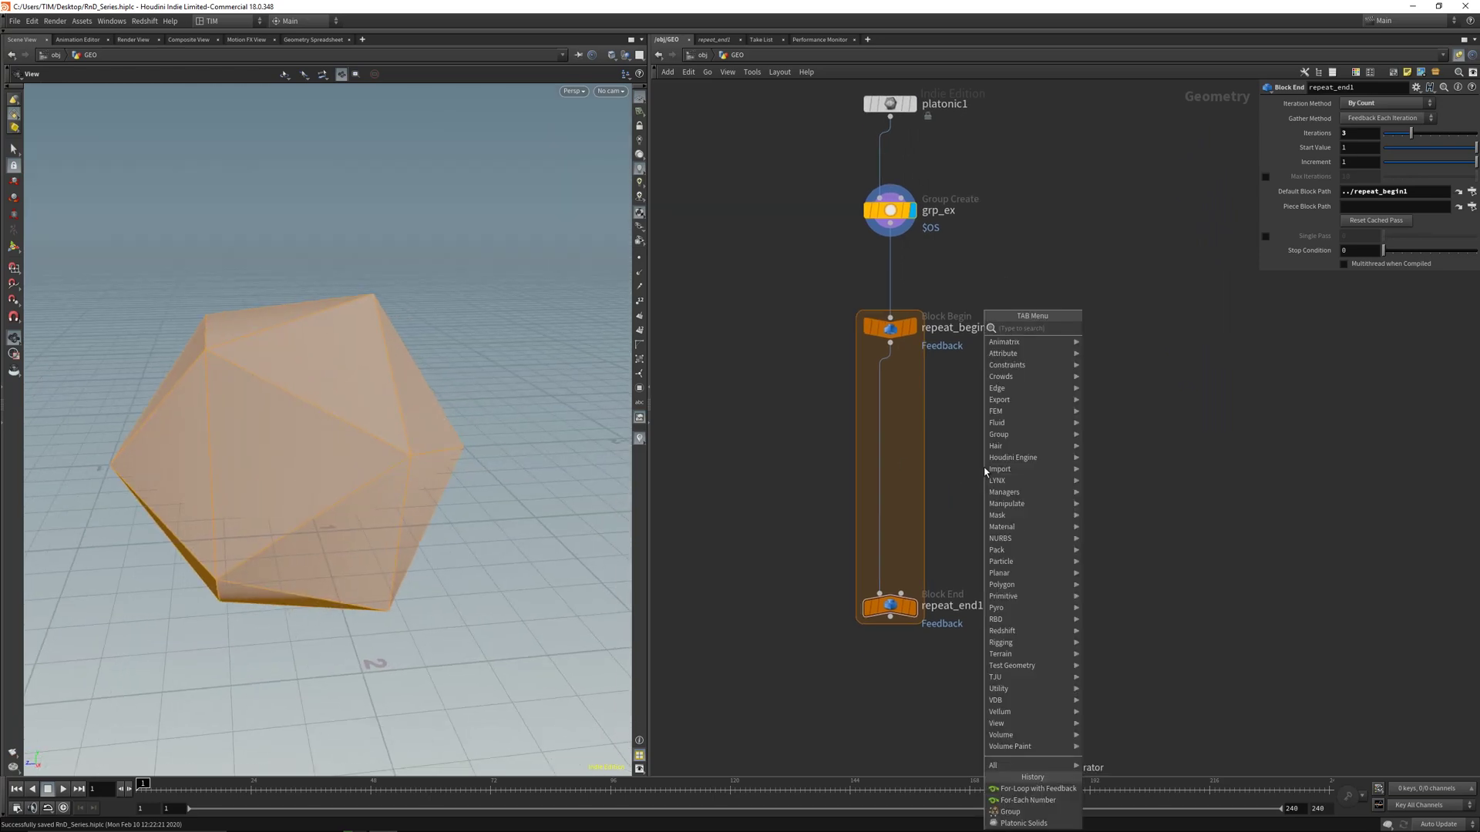
key("Escape")
middle_click_drag(1095, 414, 986, 440)
key("Tab")
type("ex")
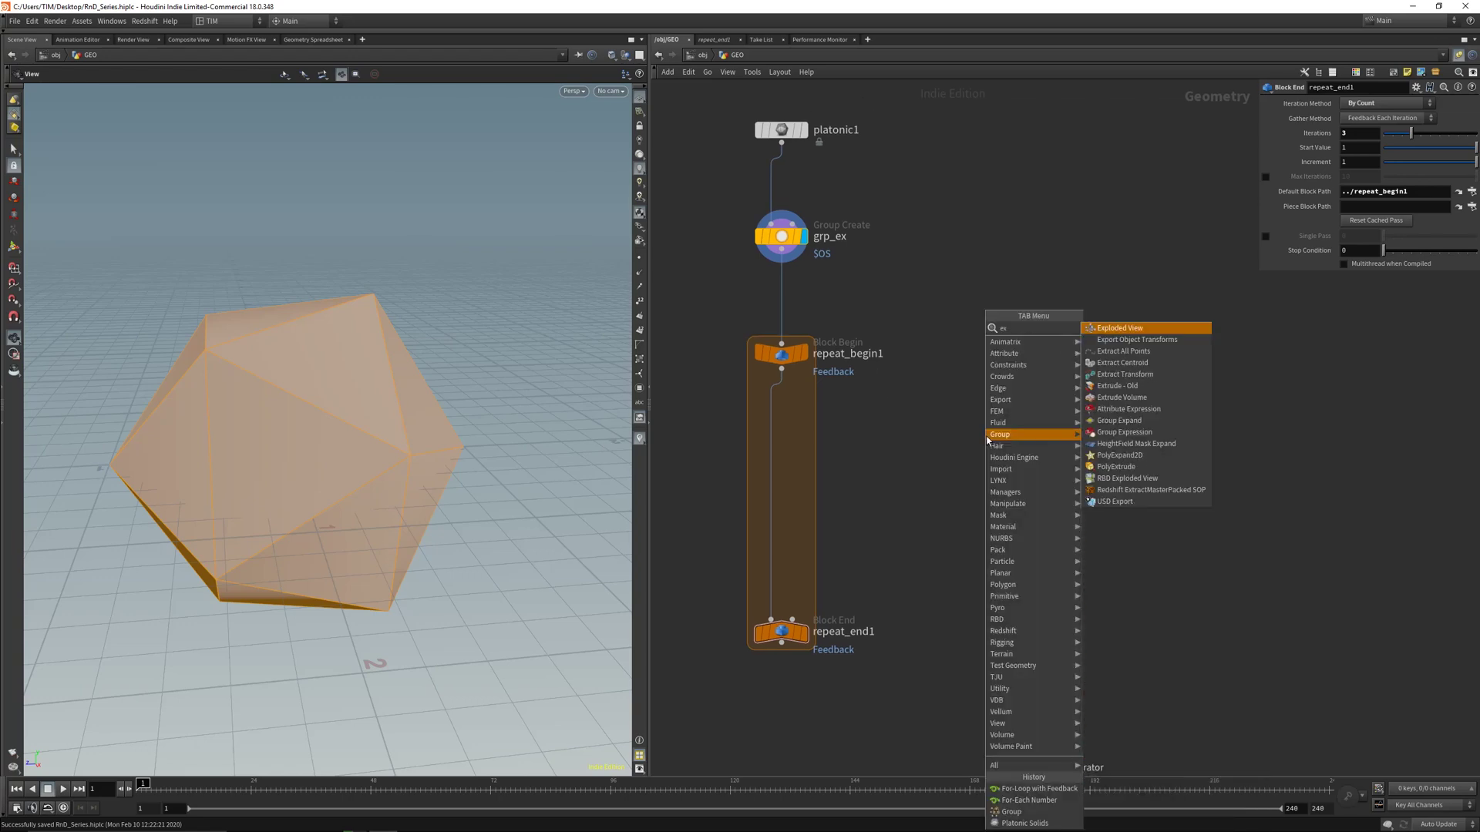
left_click(1116, 467)
left_click(923, 462)
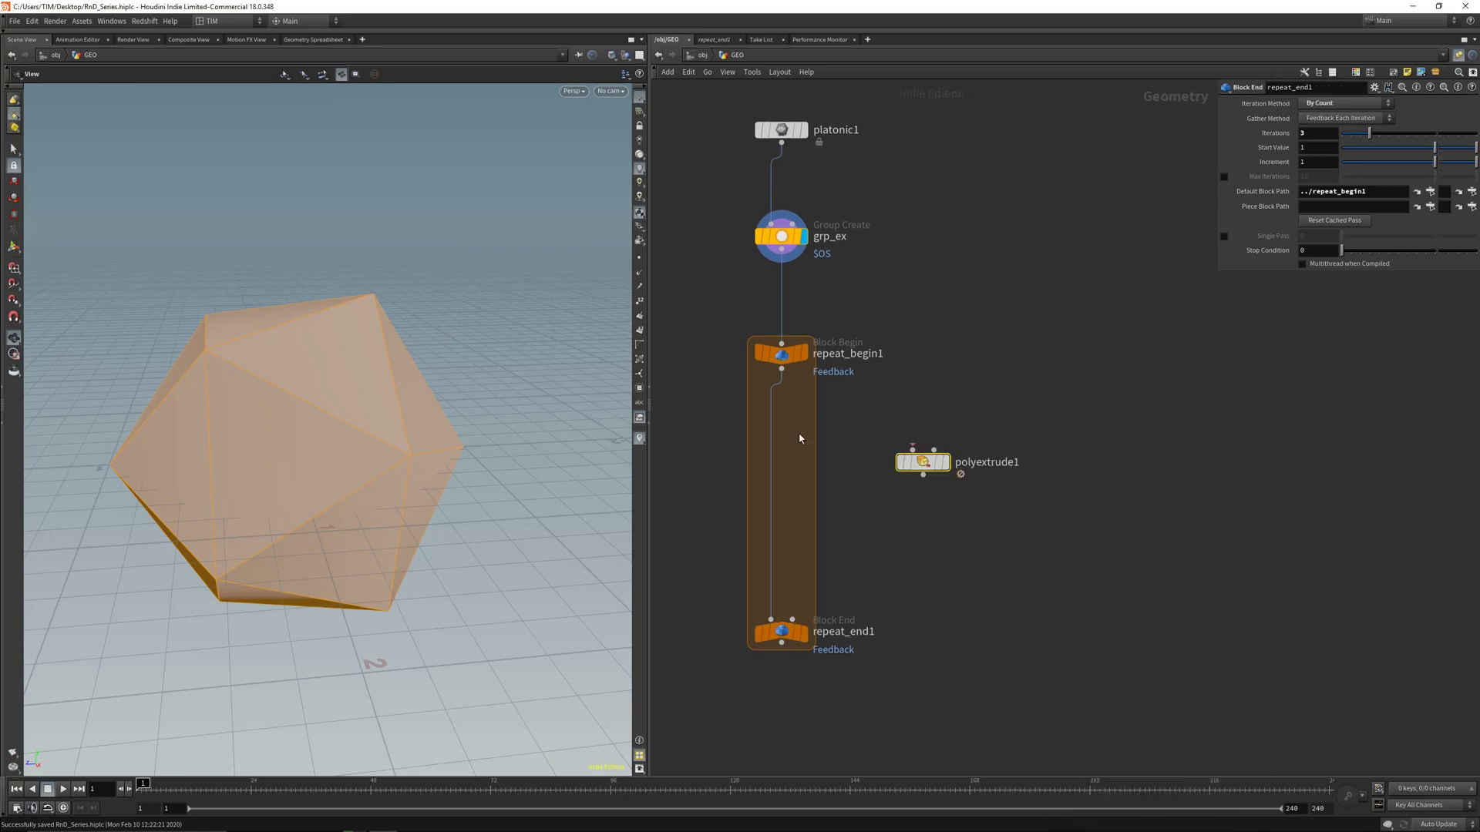
left_click_drag(781, 368, 912, 449)
Colour the loop's begin and end nodes white and make polyextrude1 the displayed node, placed closer to the loop
left_click(788, 632)
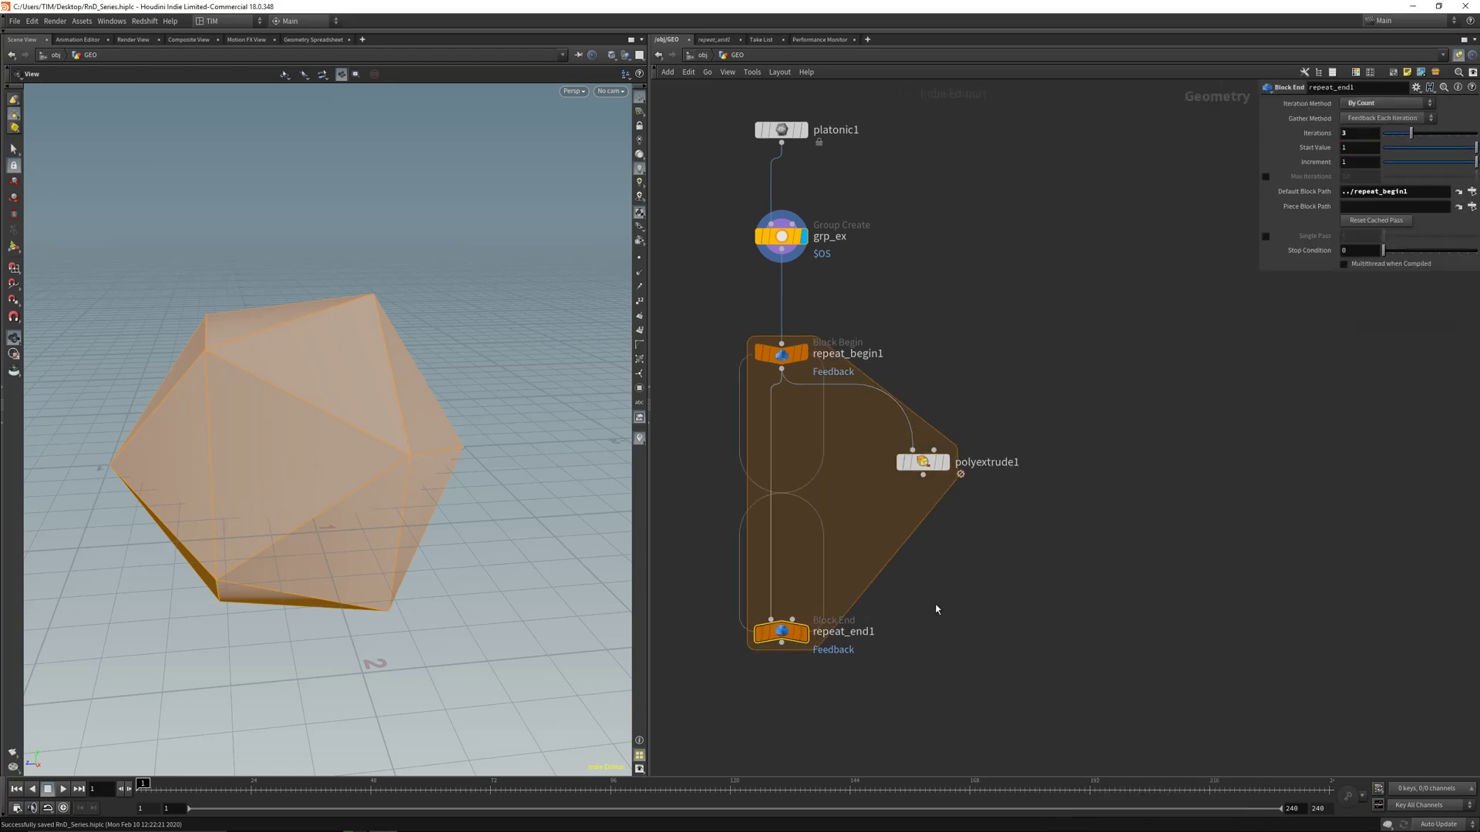
key("c")
left_click(1467, 768)
left_click(945, 462)
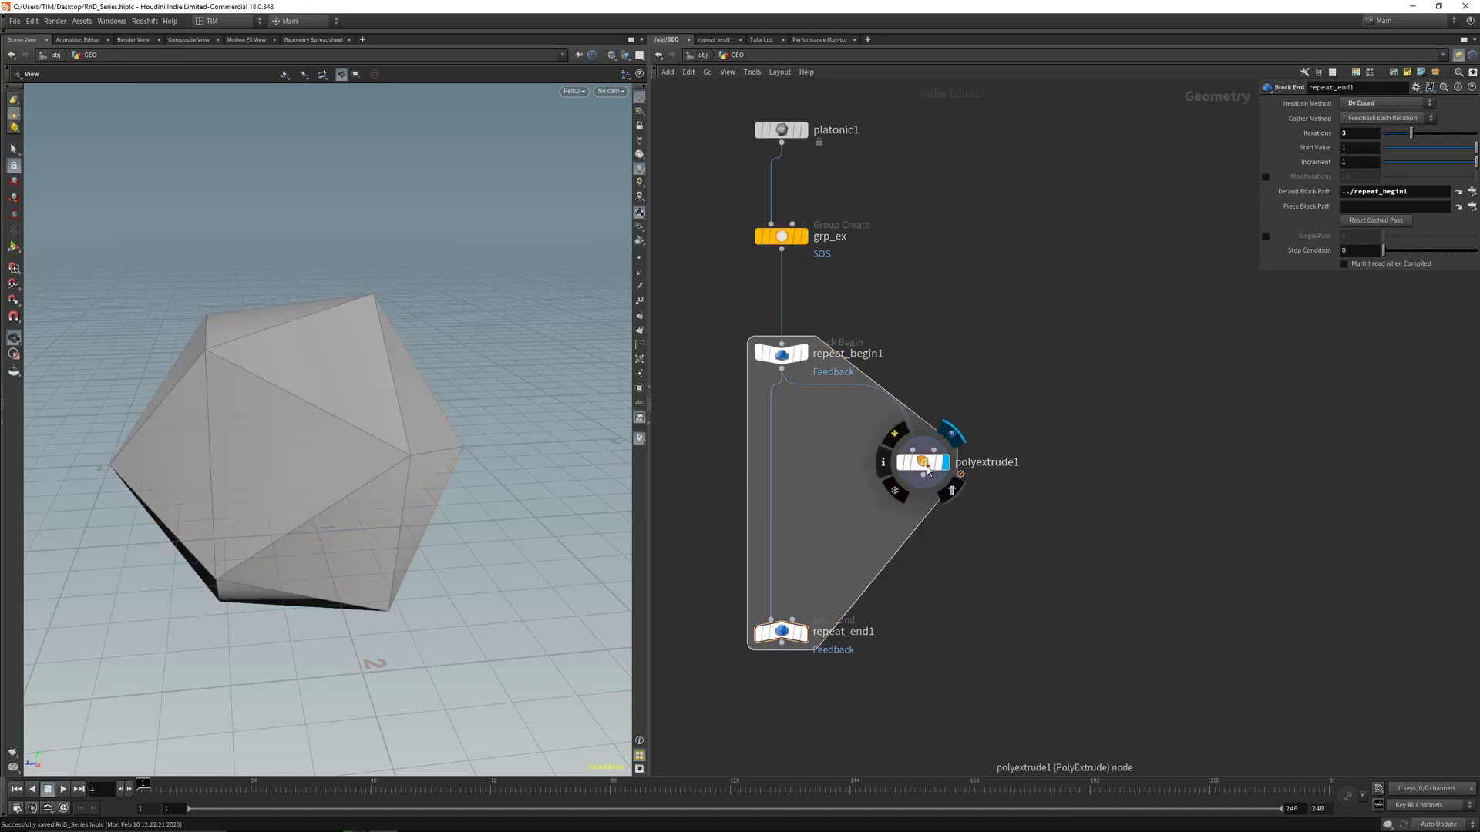
left_click_drag(925, 462, 892, 469)
Set polyextrude1 to divide into Individual Elements with an inset of 0.01
left_click(891, 468)
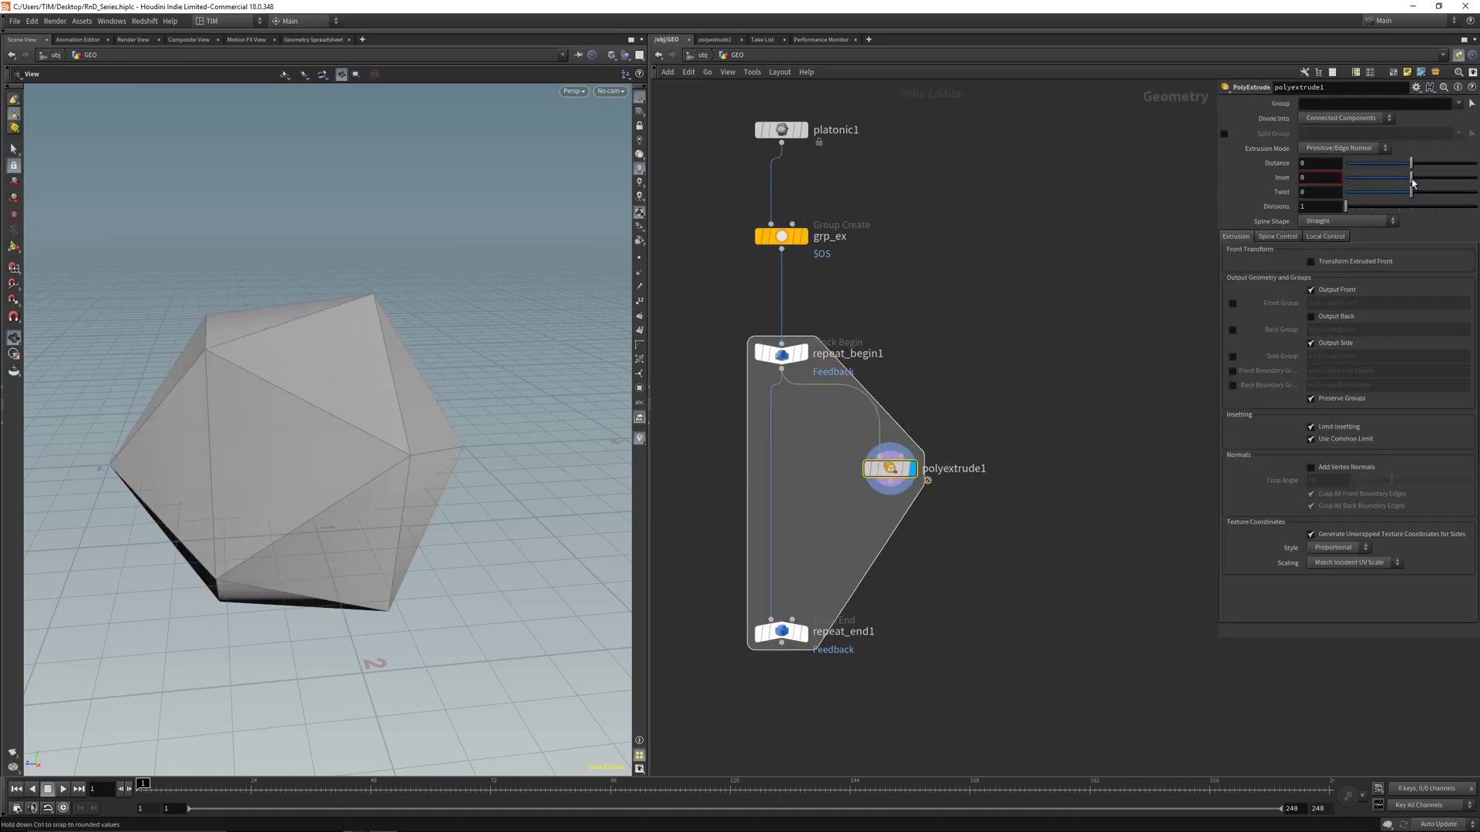
left_click_drag(1410, 178, 1418, 182)
left_click(1345, 118)
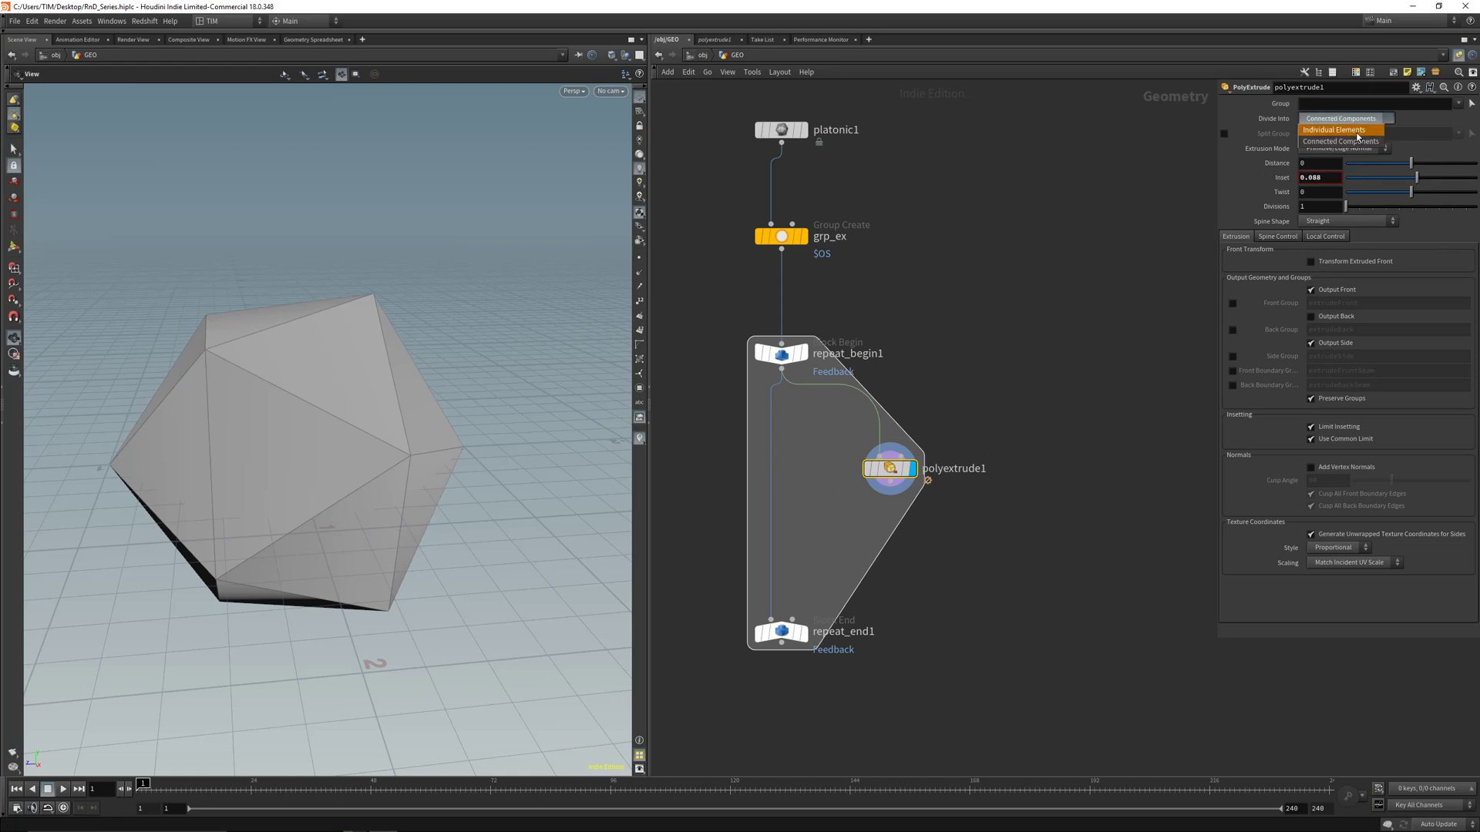
left_click(1356, 133)
left_click(1329, 179)
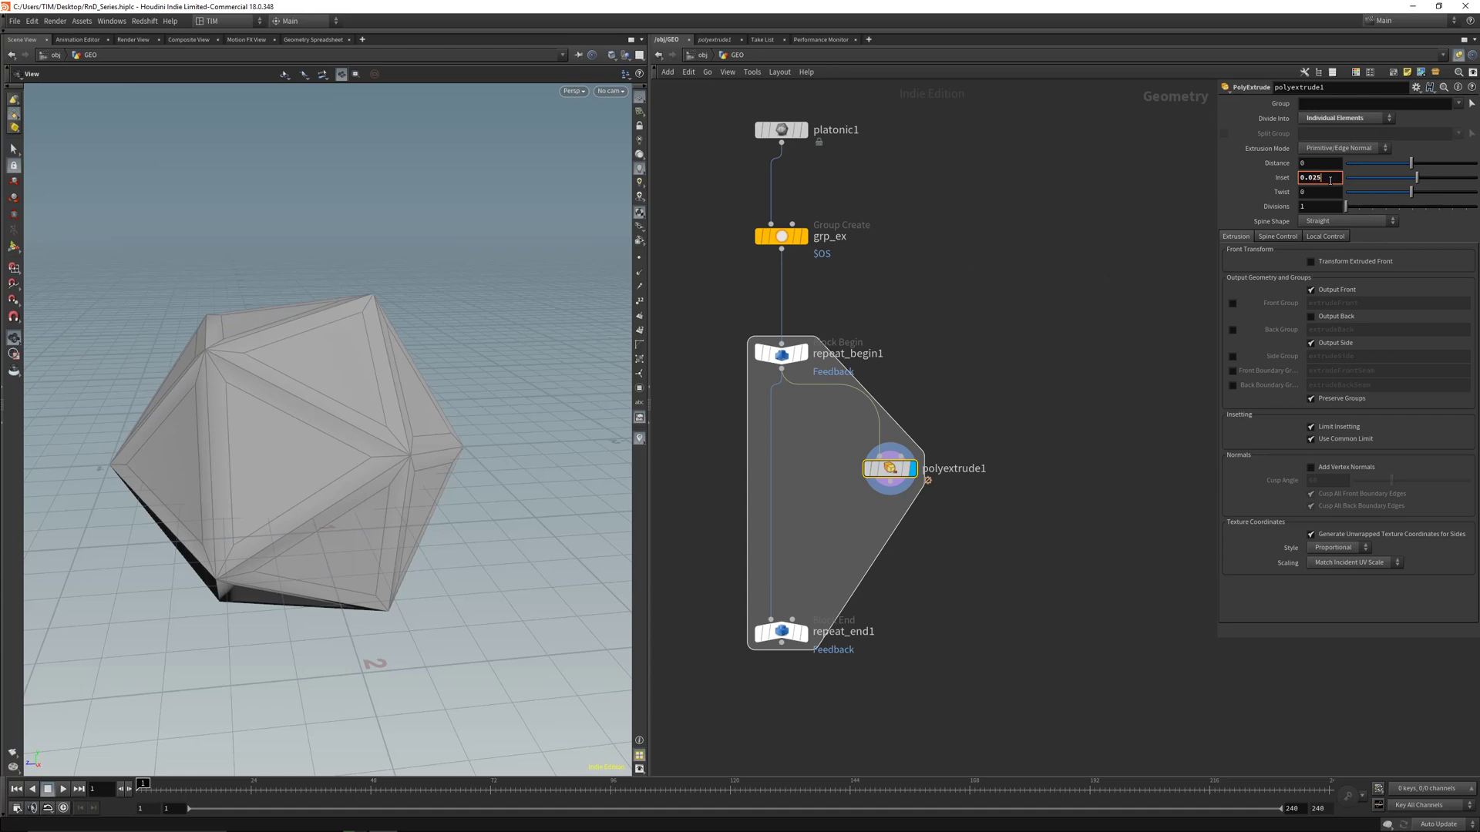
type("0.025")
key("Return")
left_click(1330, 179)
key("BackSpace")
key("BackSpace")
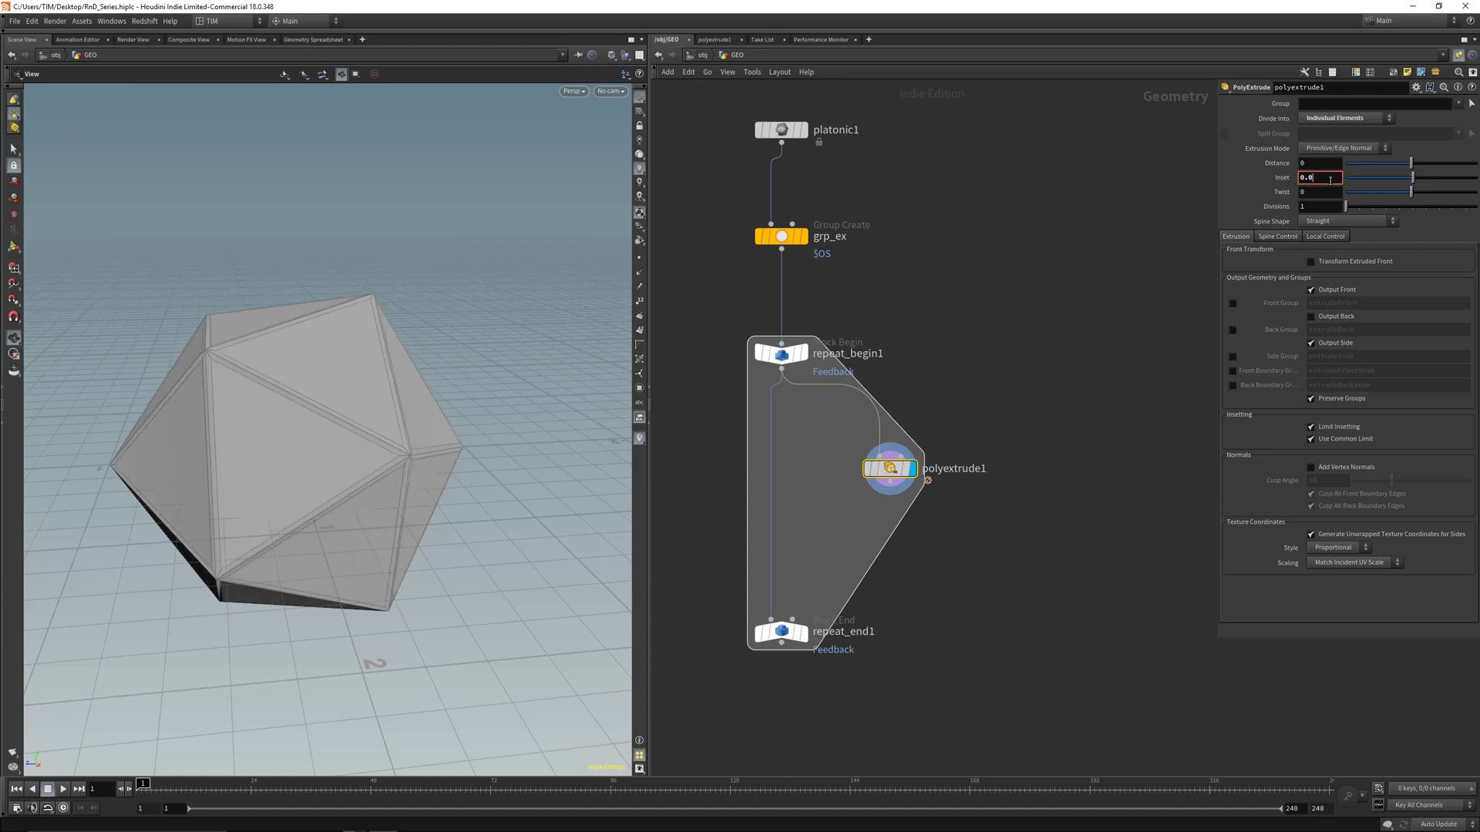
key("Return")
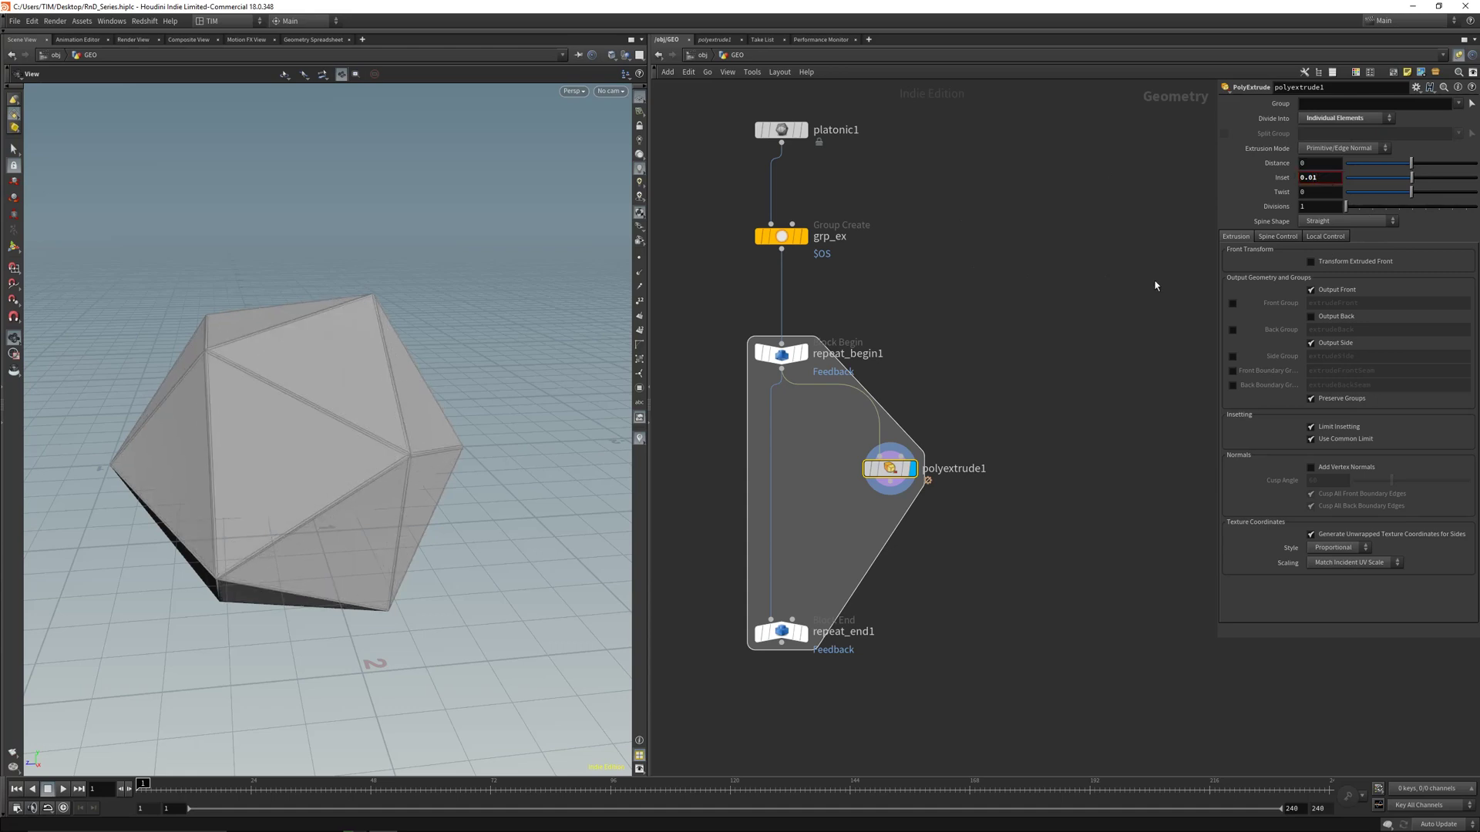
Restrict polyextrude1 to the grp_ex group and enable its Back Group output
mouse_move(892, 473)
left_mouse_down()
mouse_move(854, 473)
mouse_move(873, 474)
left_mouse_up()
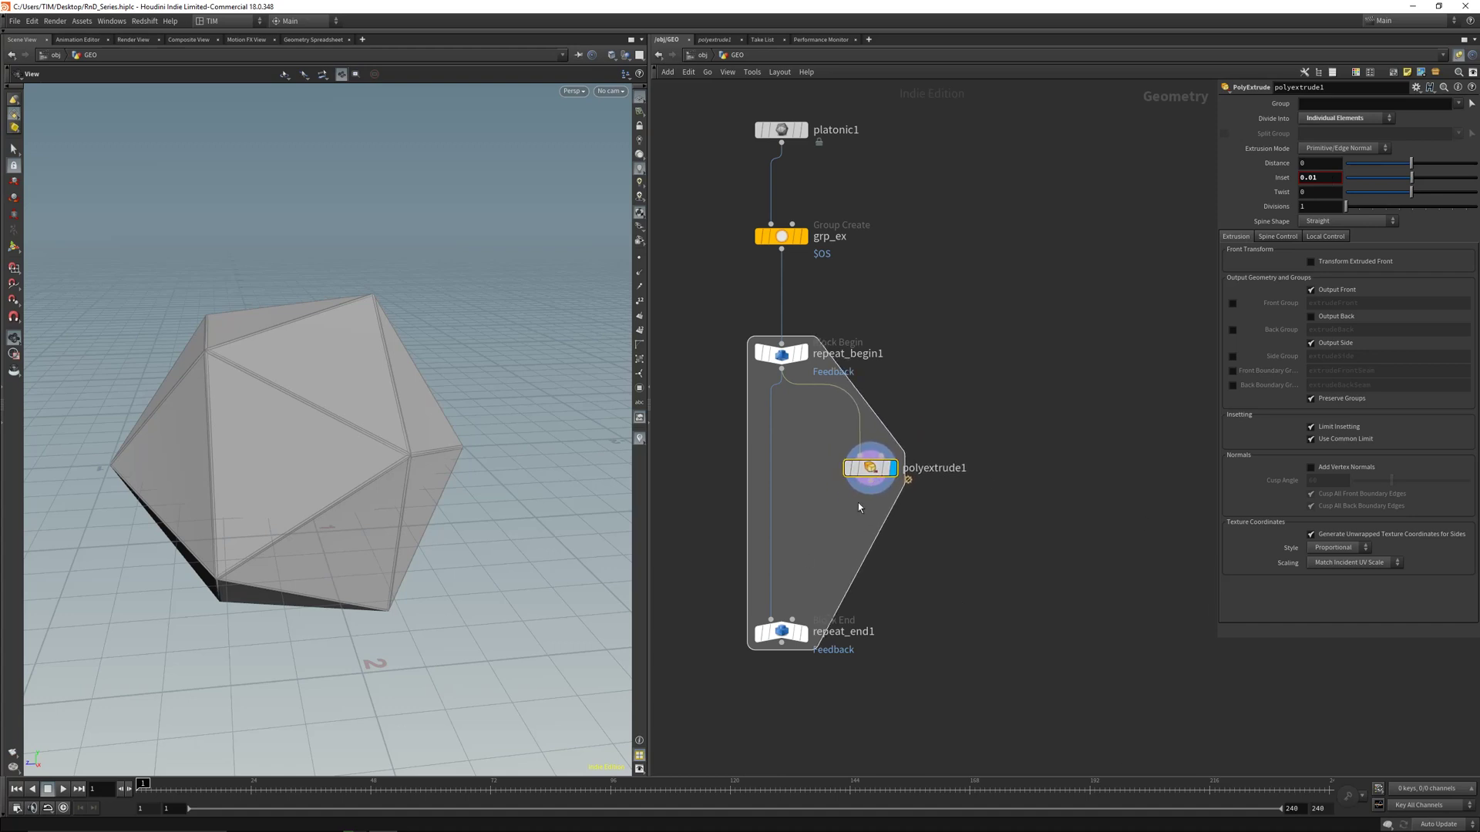
left_click_drag(461, 484, 432, 462)
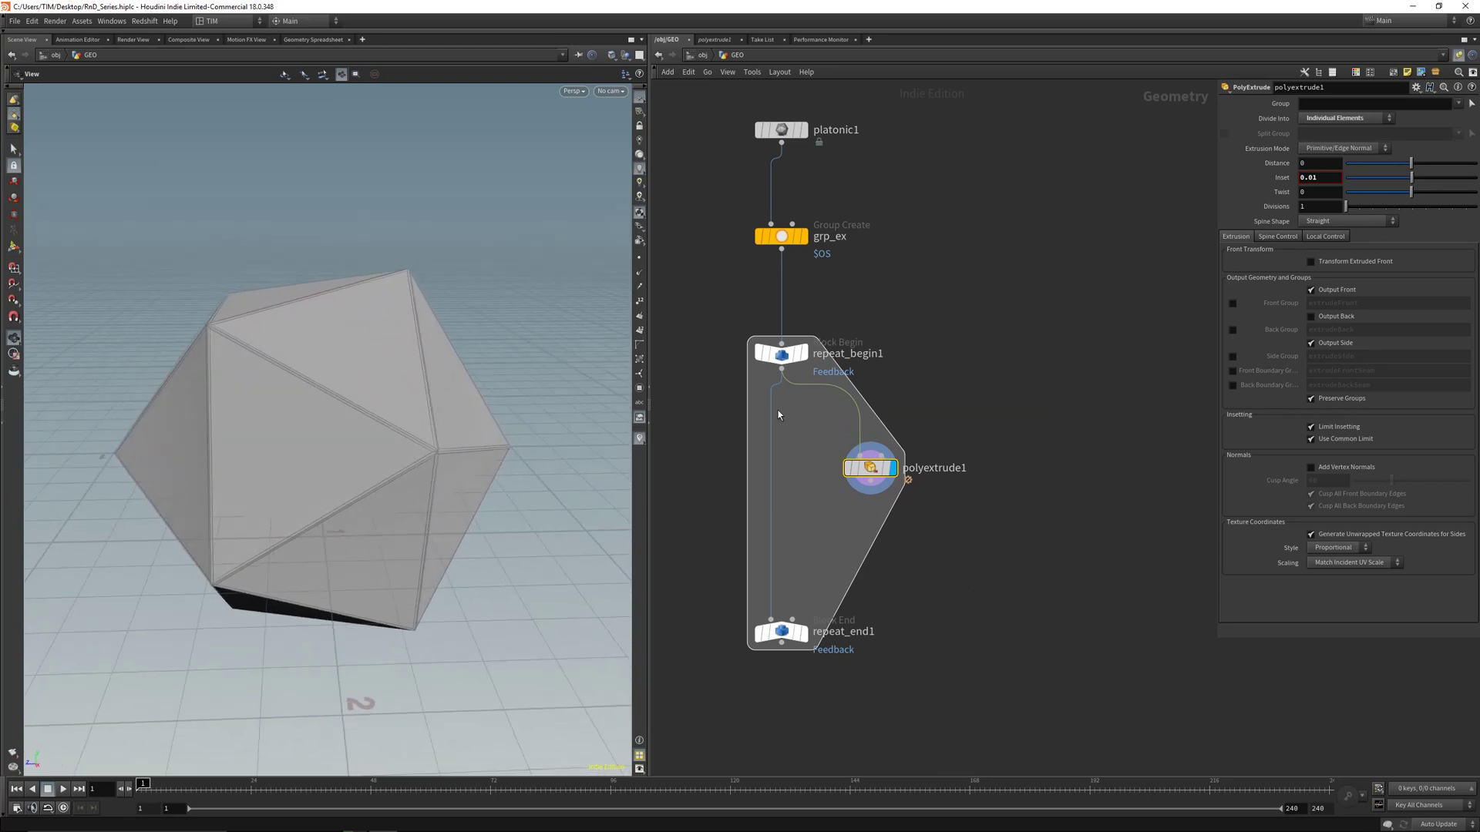
left_click(1457, 104)
left_click(1449, 118)
left_click_drag(872, 469, 874, 463)
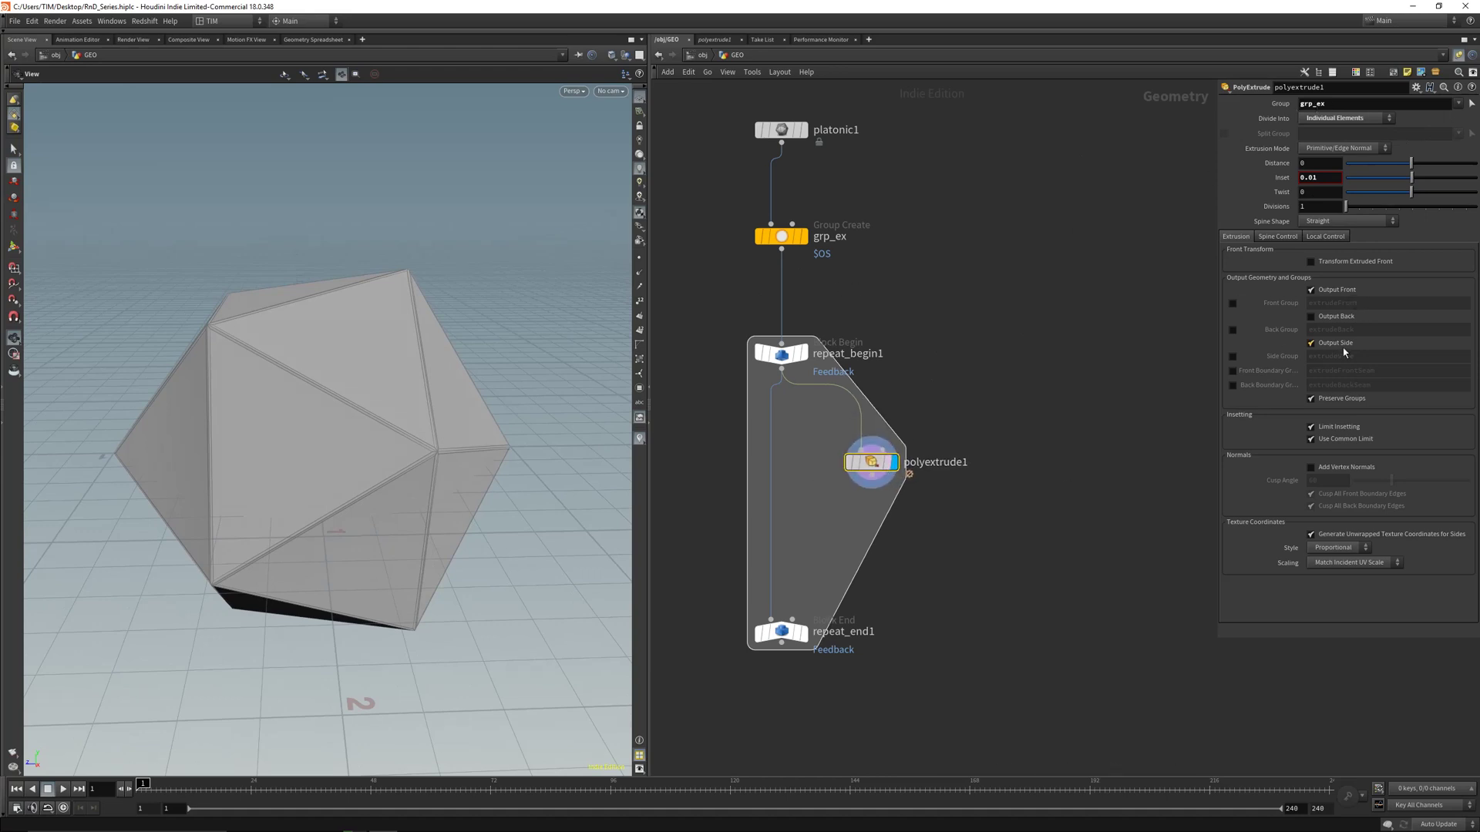
left_click(1232, 331)
Add a Blast node below polyextrude1, wire polyextrude1 into it and make it the displayed node
key("Tab")
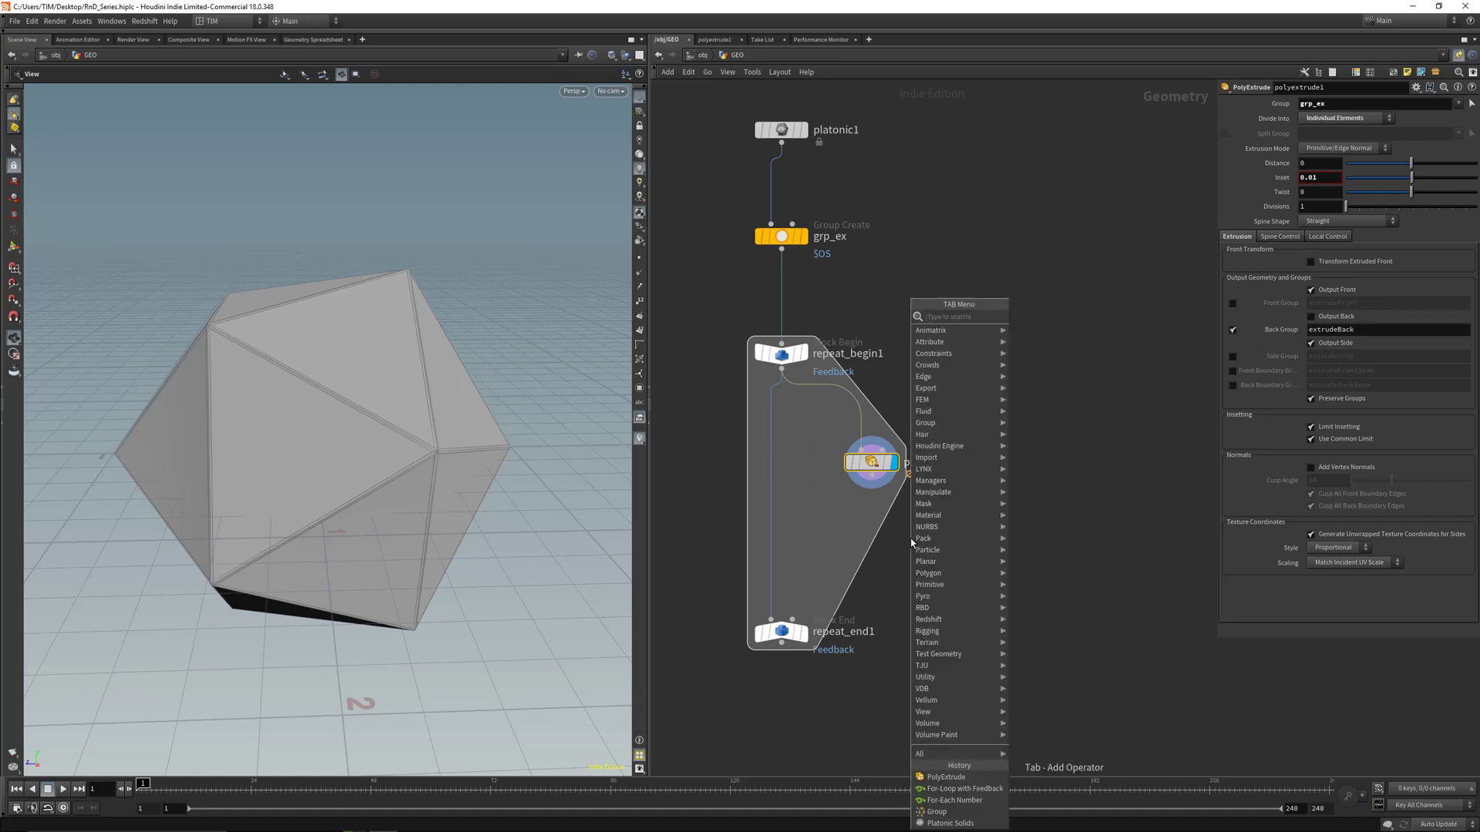
type("ba")
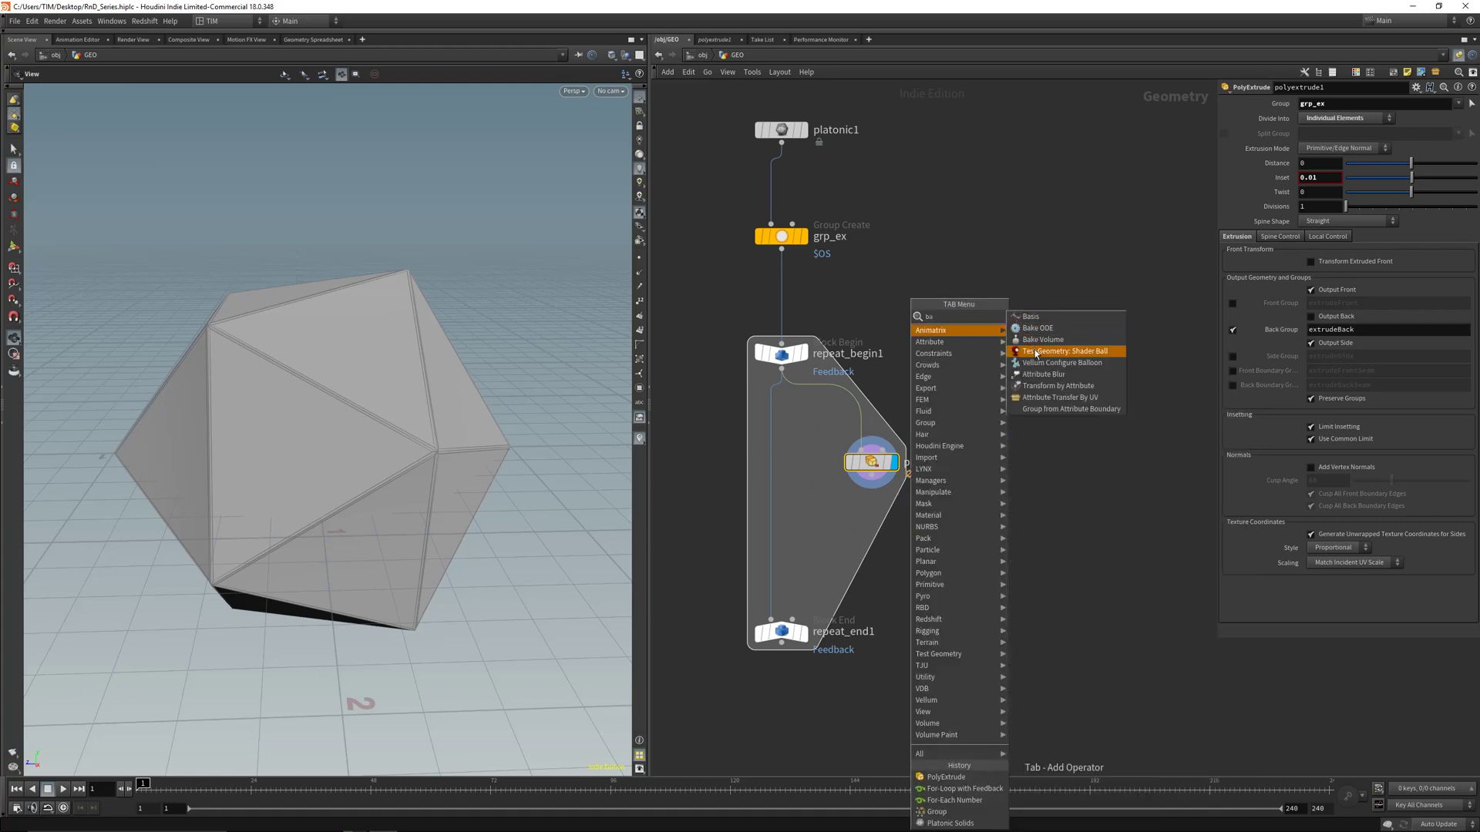
key("Escape")
key("Tab")
type("blast")
key("Return")
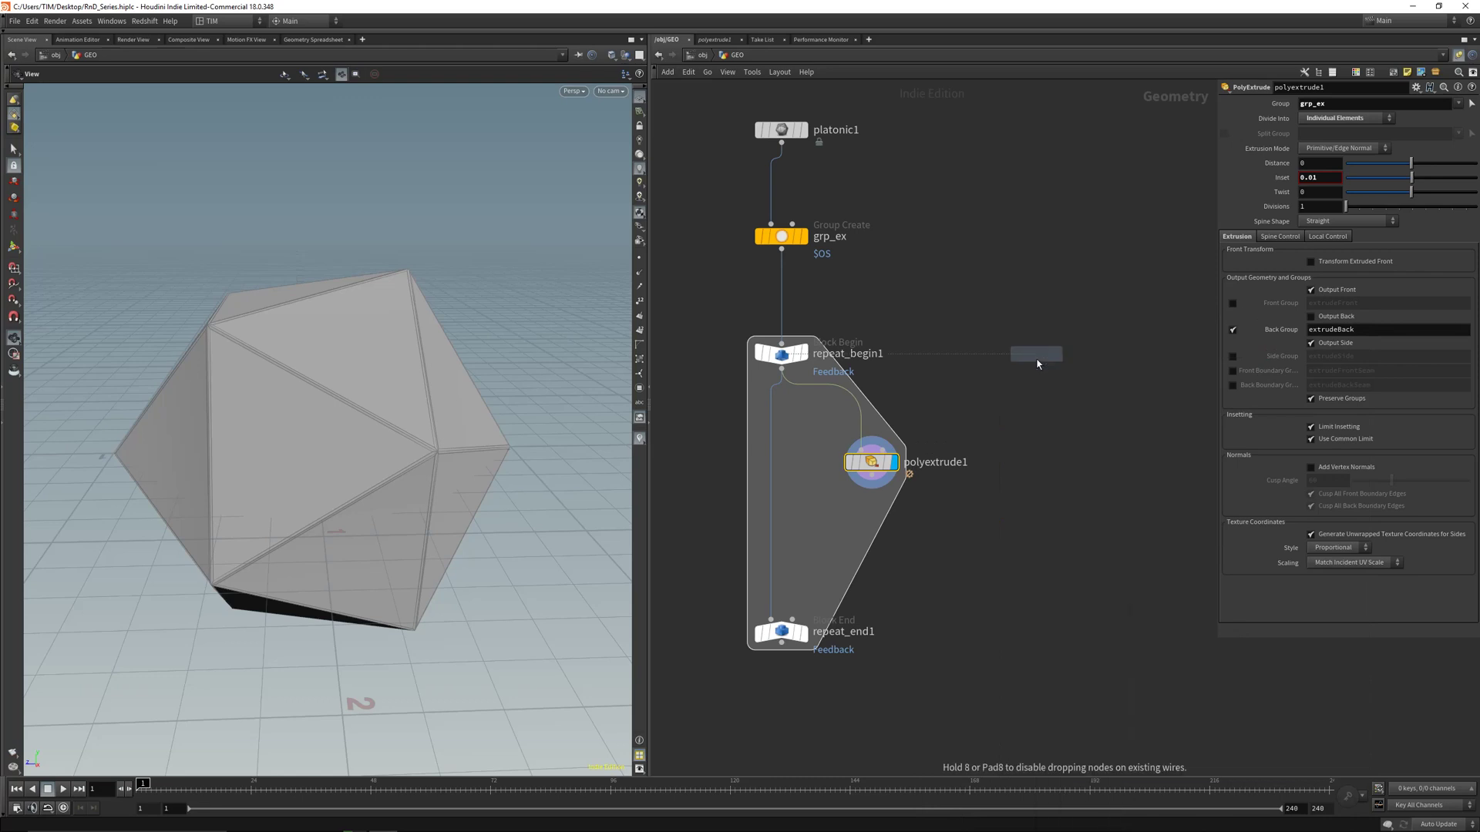
left_click(906, 569)
left_click_drag(871, 475, 906, 557)
left_click(929, 569)
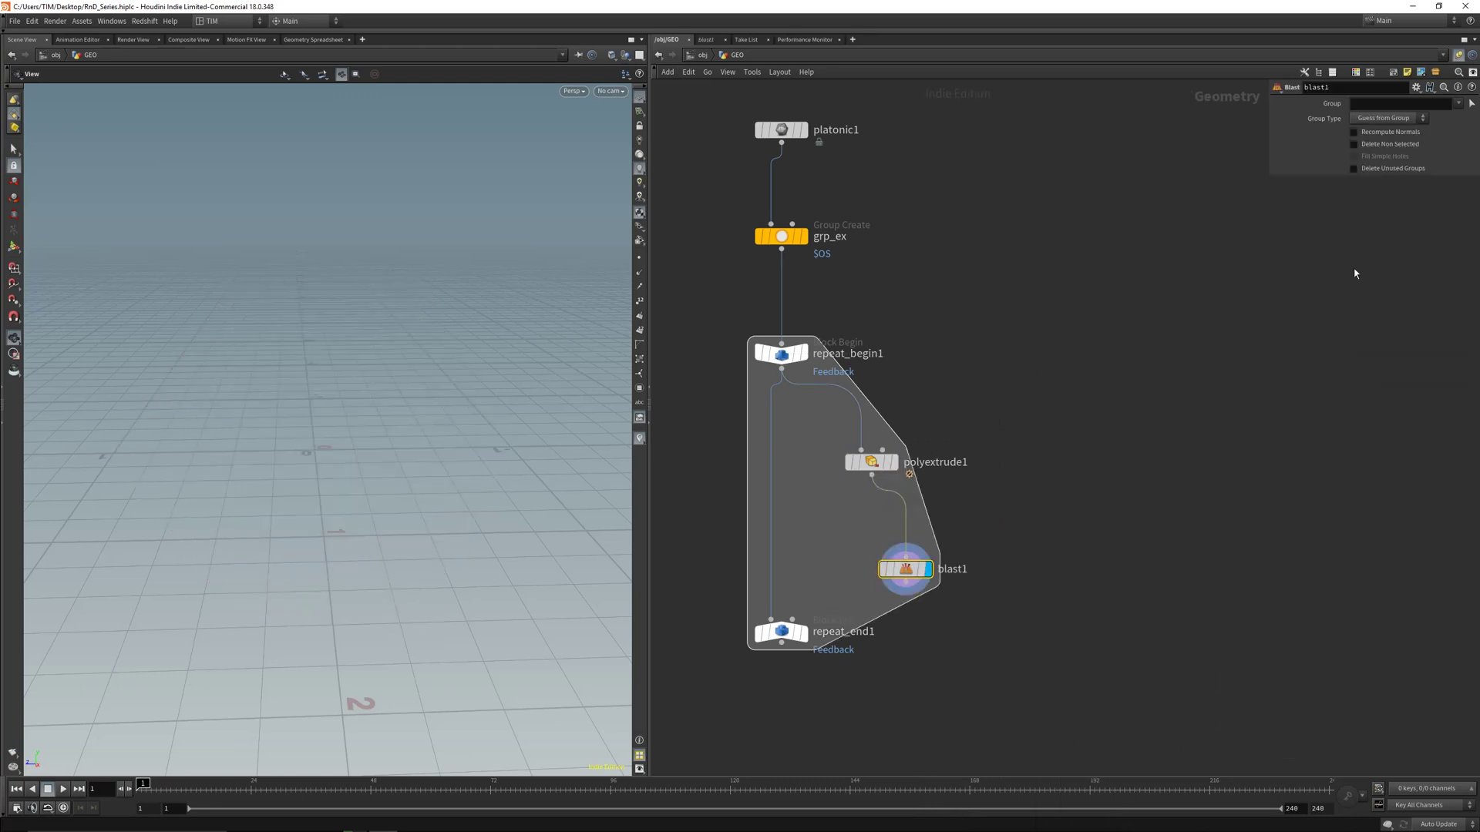
Set the Blast node's group to extrudeBack and try Delete Non Selected on and off
left_click(1457, 104)
left_click(1447, 124)
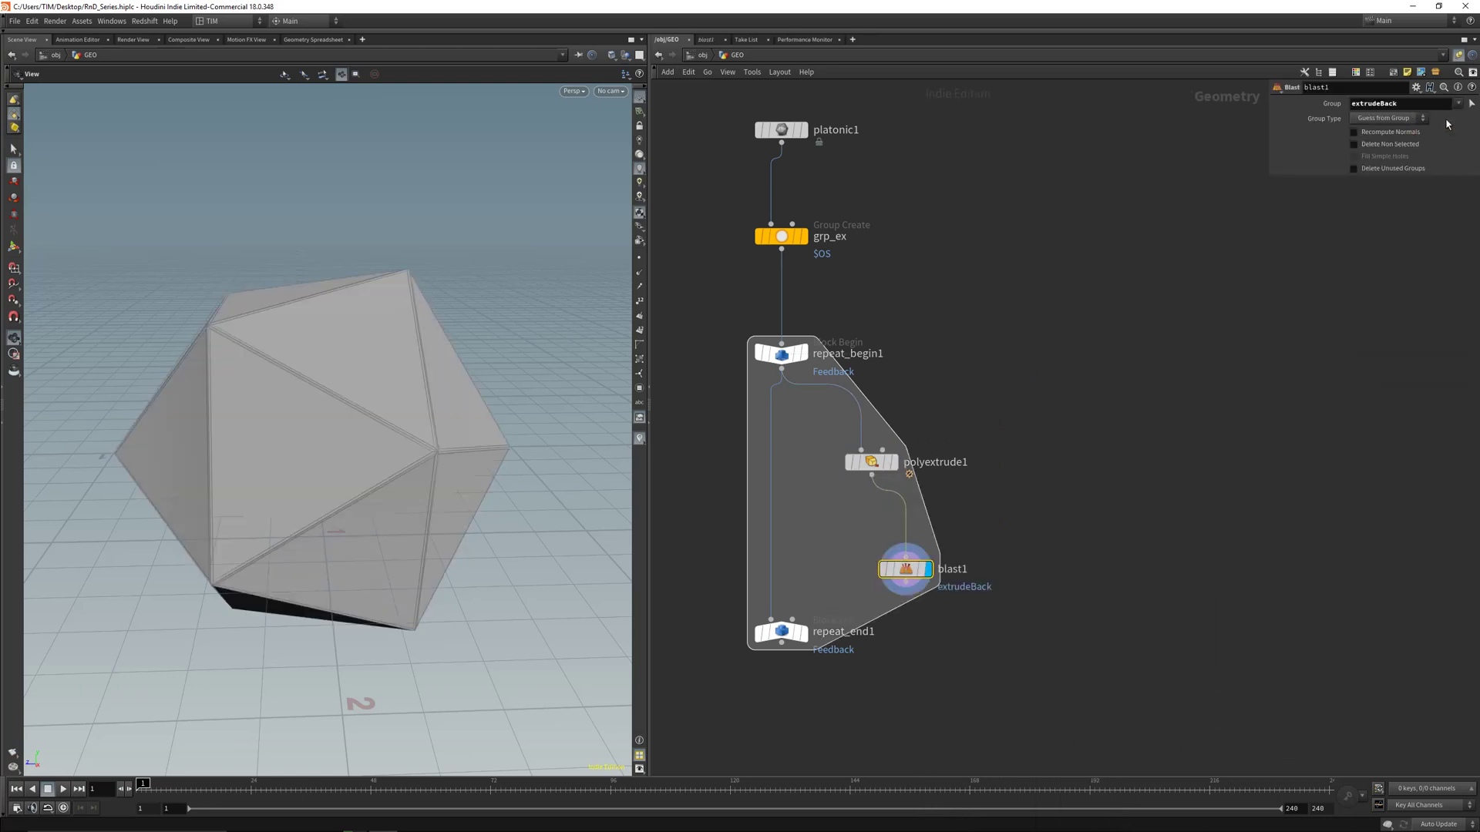
left_click(1390, 146)
left_click(1390, 146)
Enable the Front Group output on polyextrude1 and disable its Back Group output
left_click(871, 461)
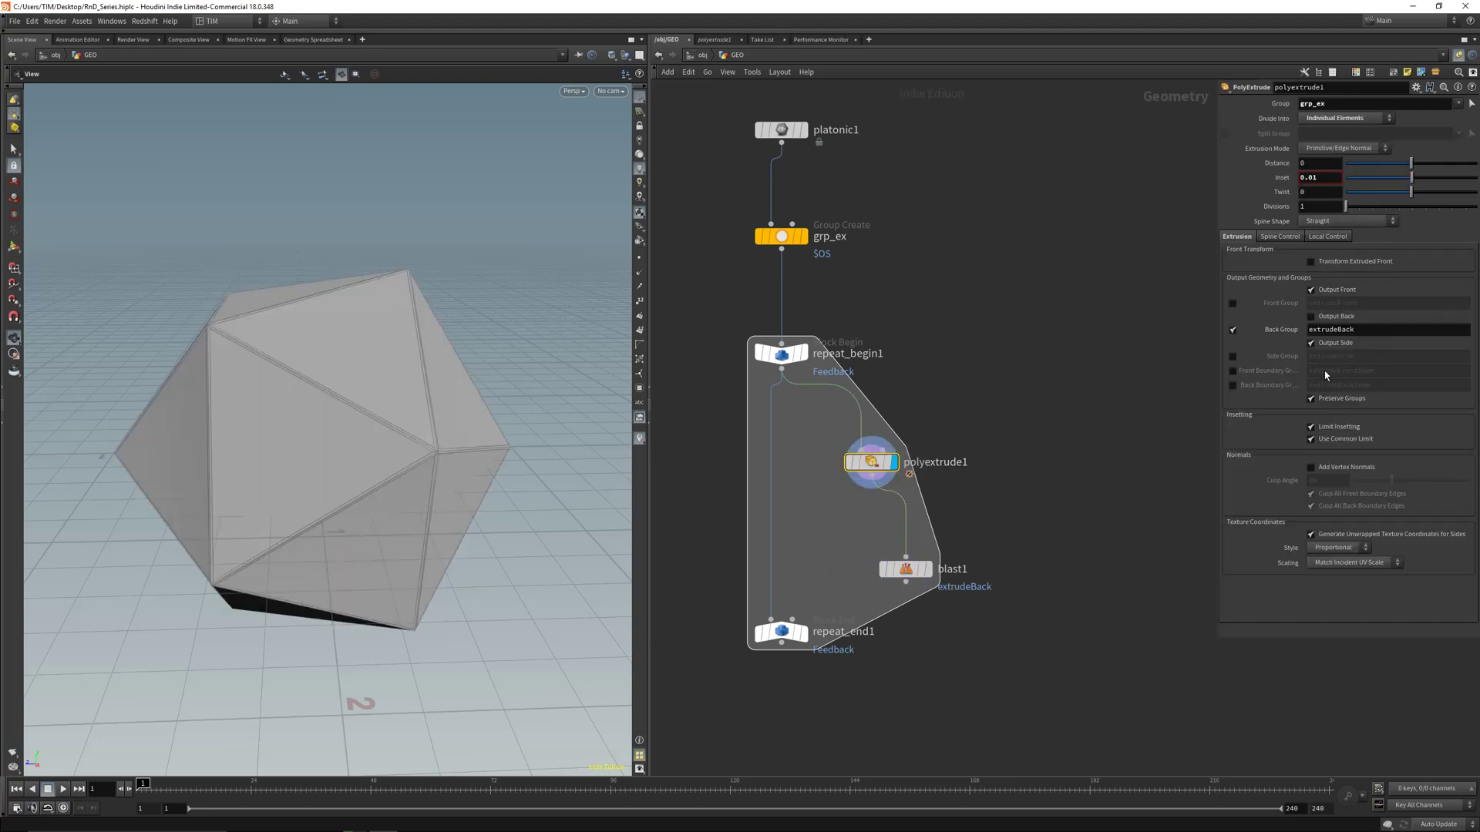
left_click(1232, 304)
left_click(1233, 330)
Preview the Blast node with its group set to extrudeFront, and delete the Blast node
left_click(906, 569)
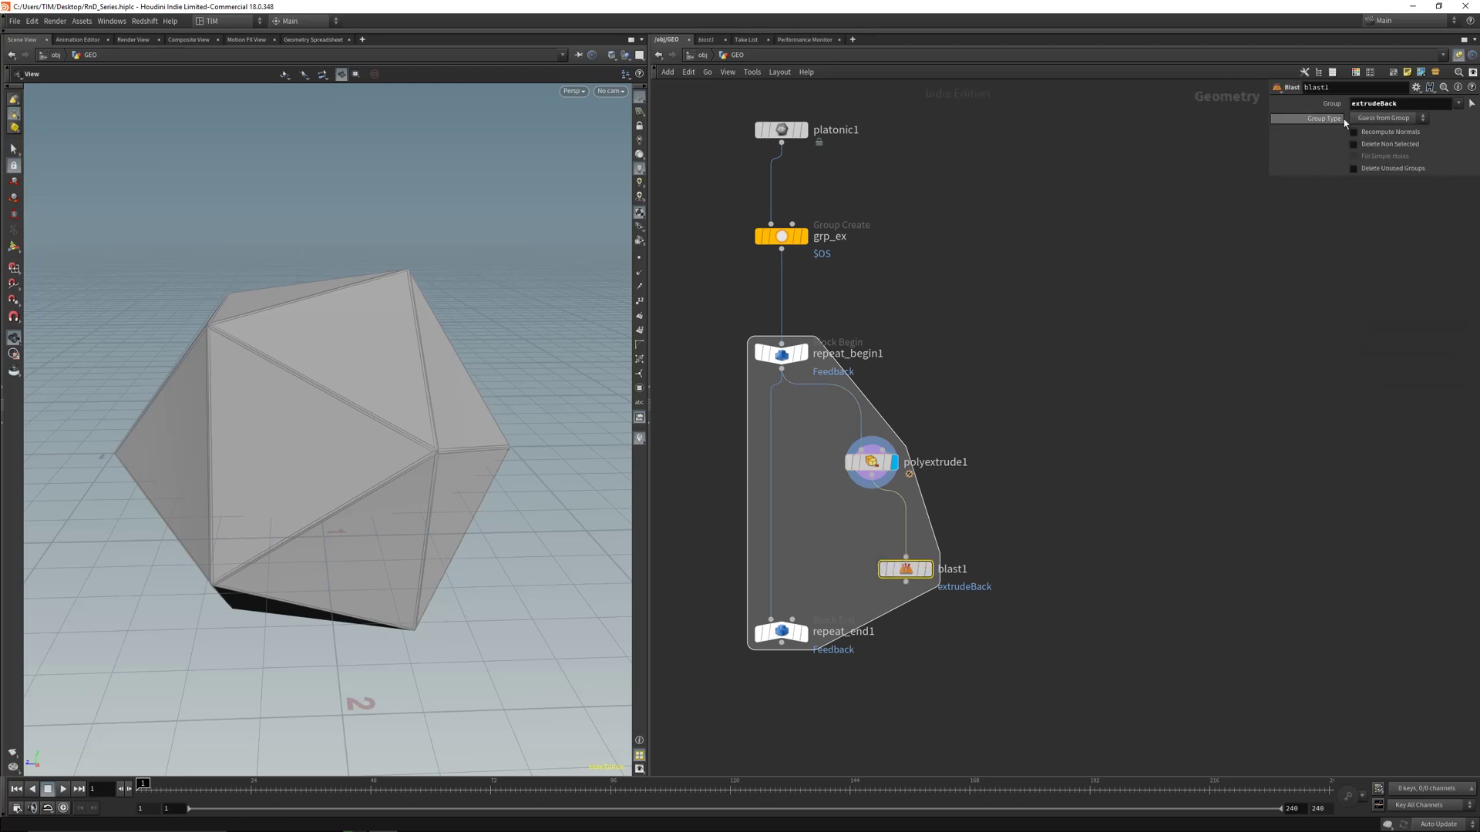
double_click(1379, 107)
type("Front")
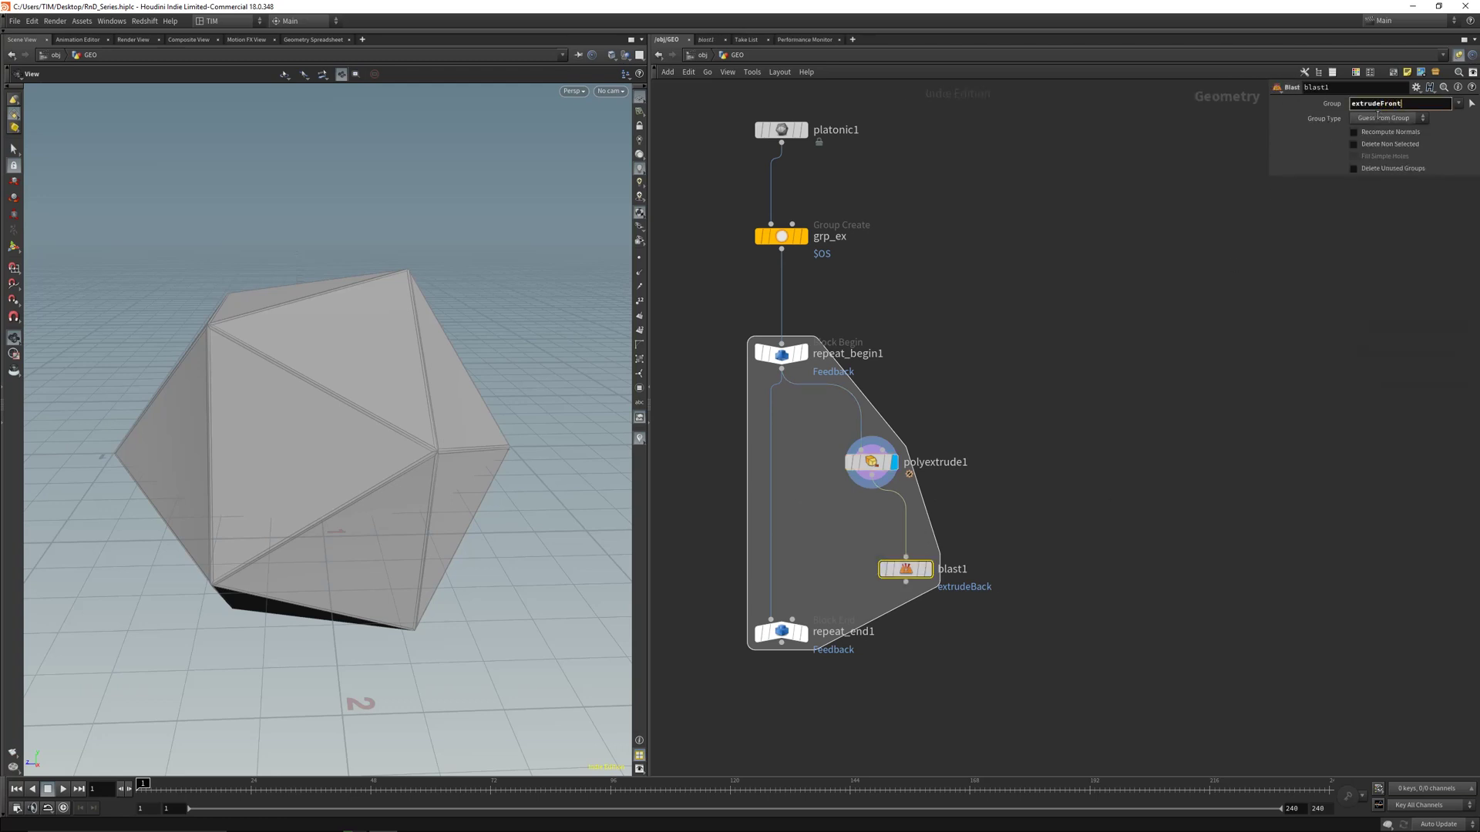
key("Return")
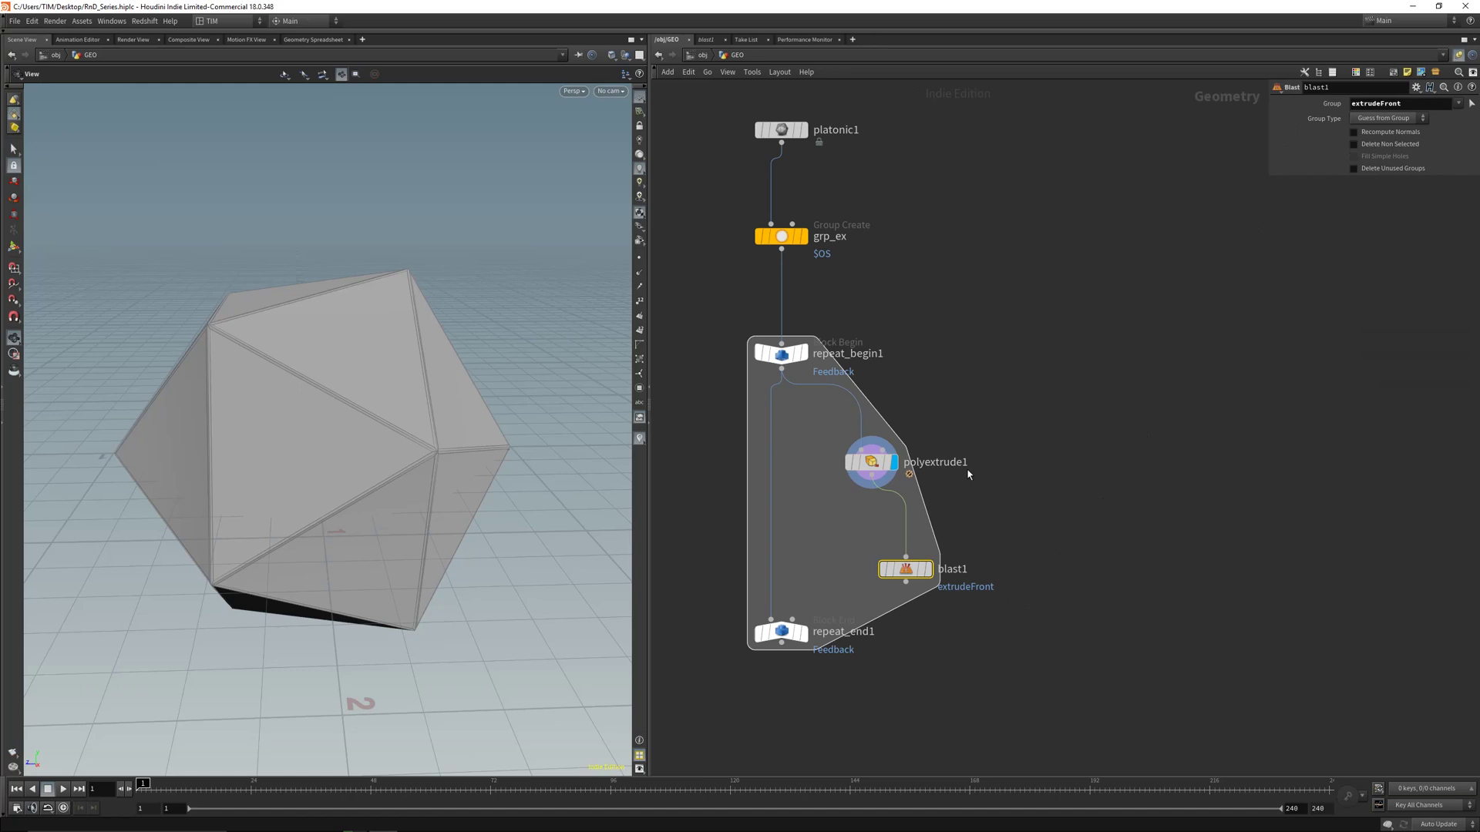
left_click(927, 569)
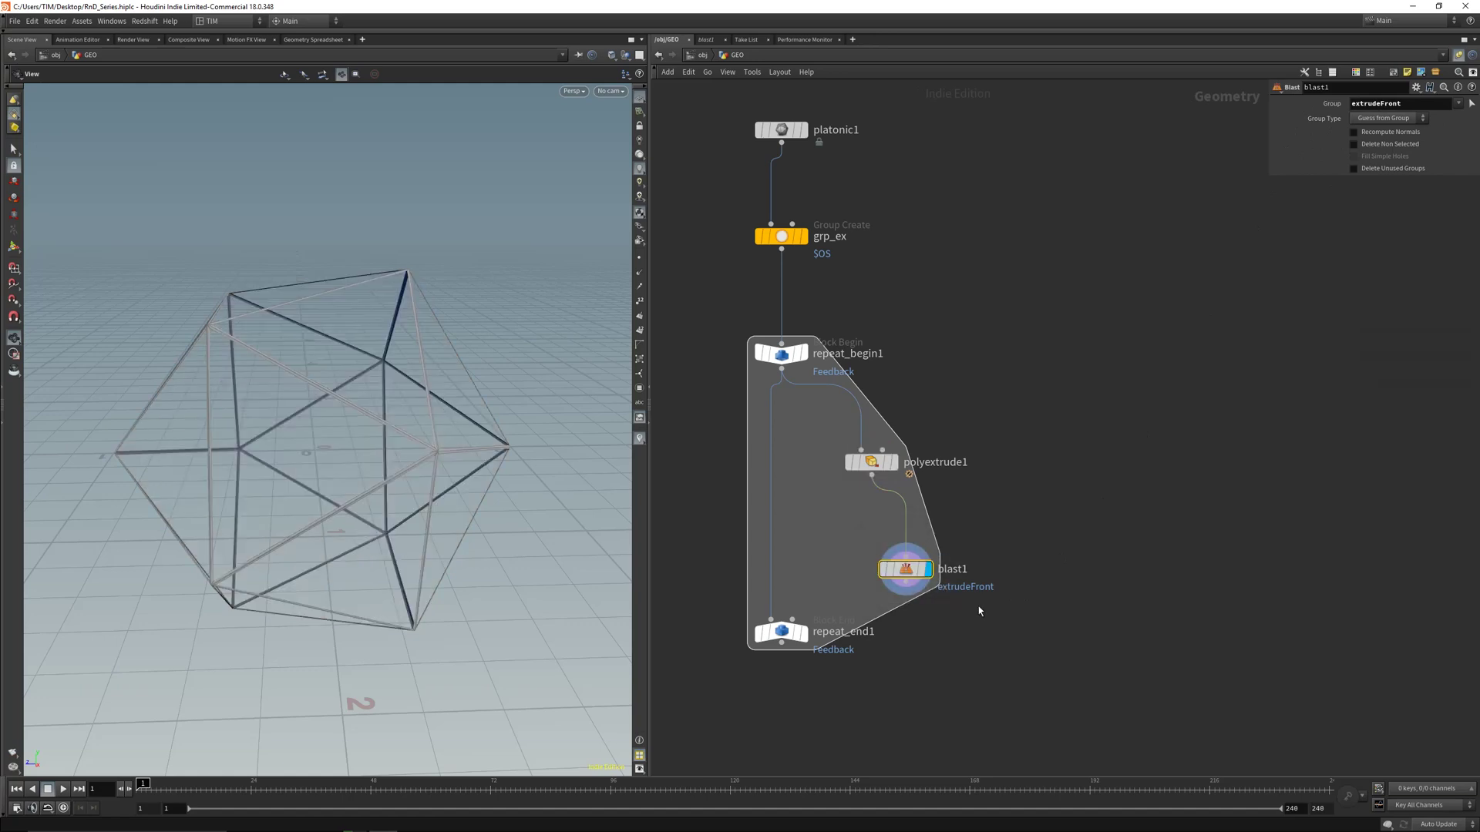
key("Delete")
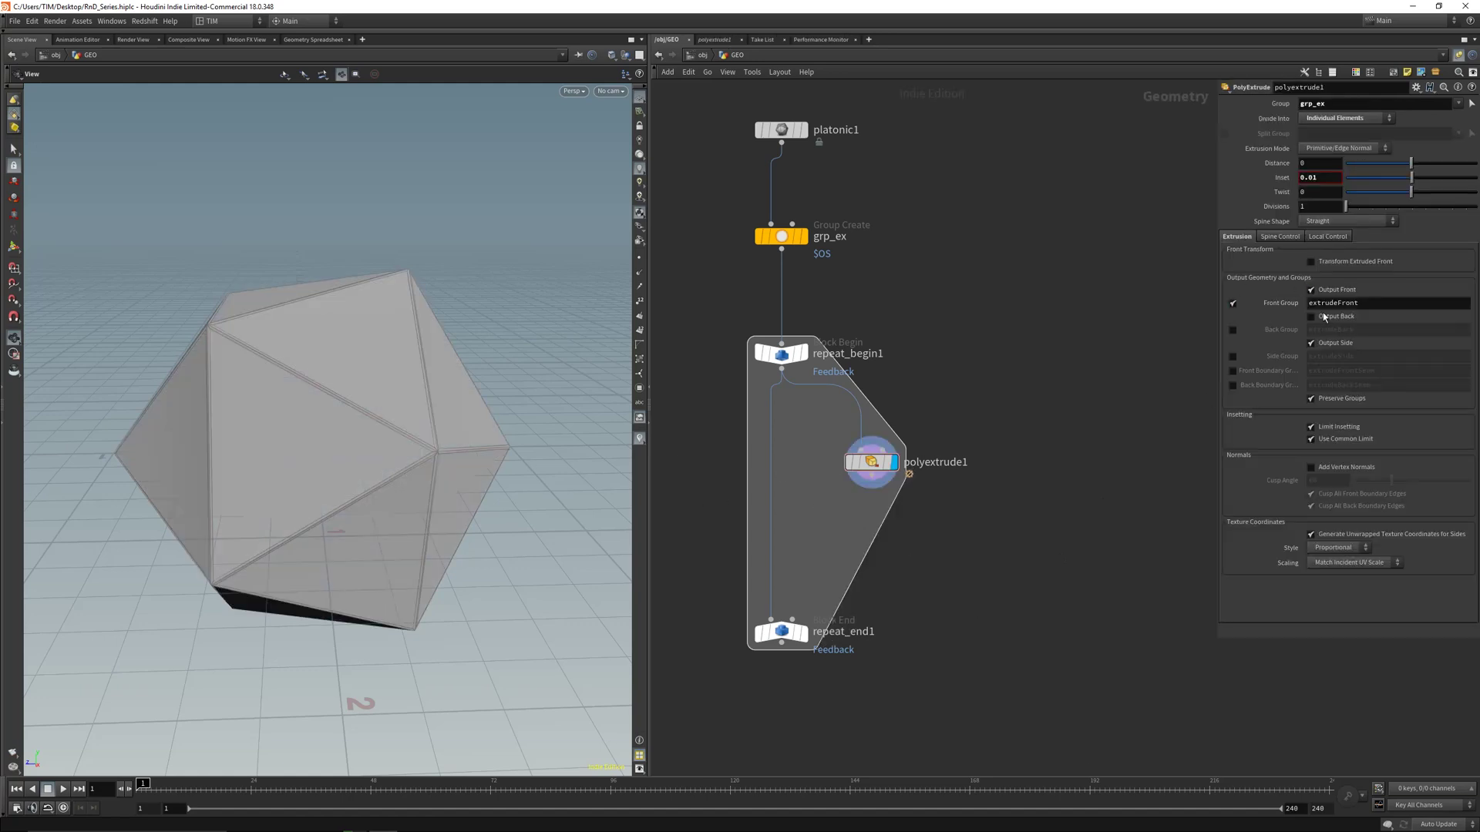
Add a second PolyExtrude node inside the loop, wired directly below polyextrude1 and displayed
key("Tab")
type("ex")
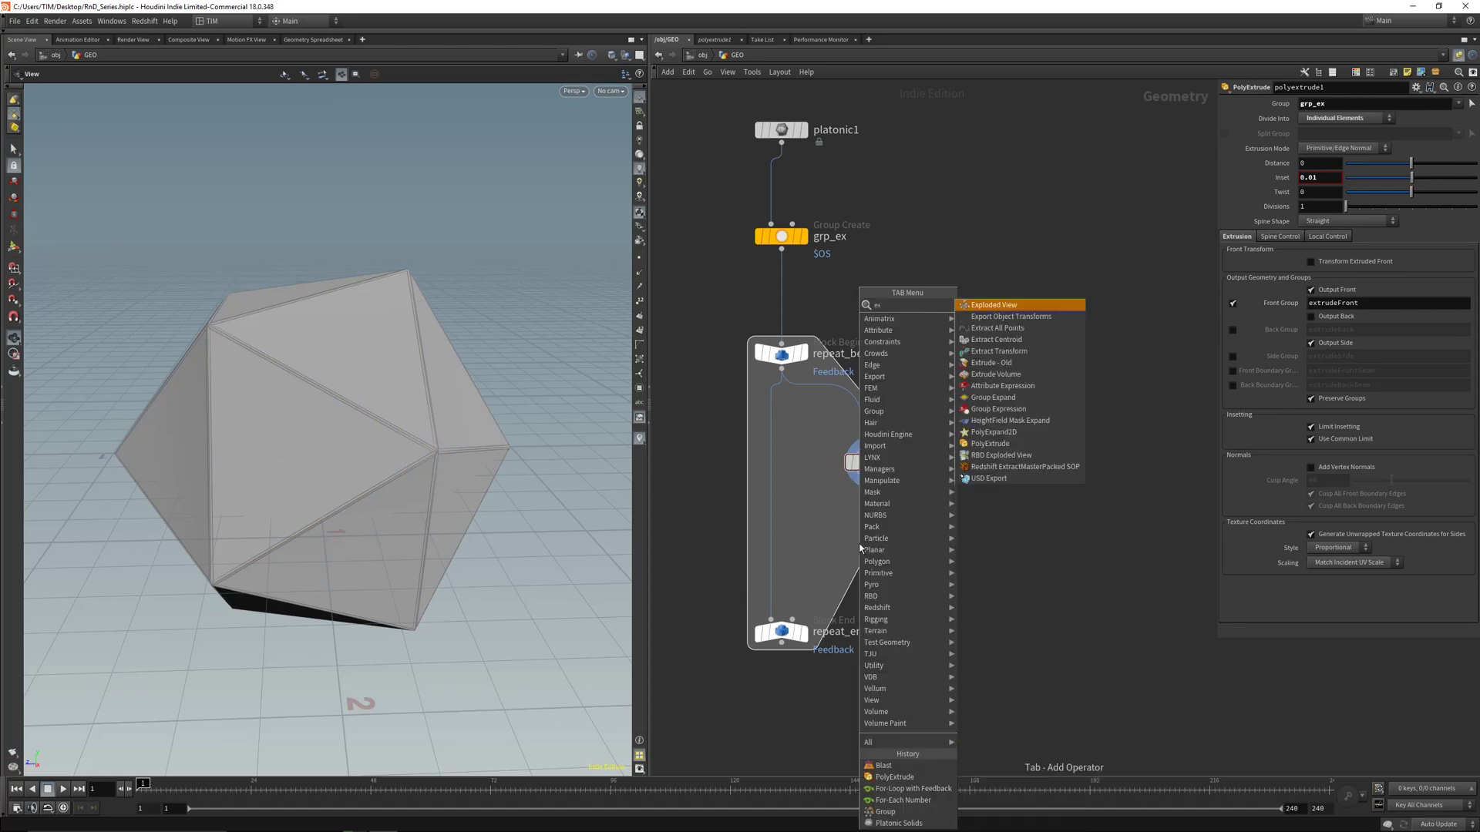
left_click(998, 445)
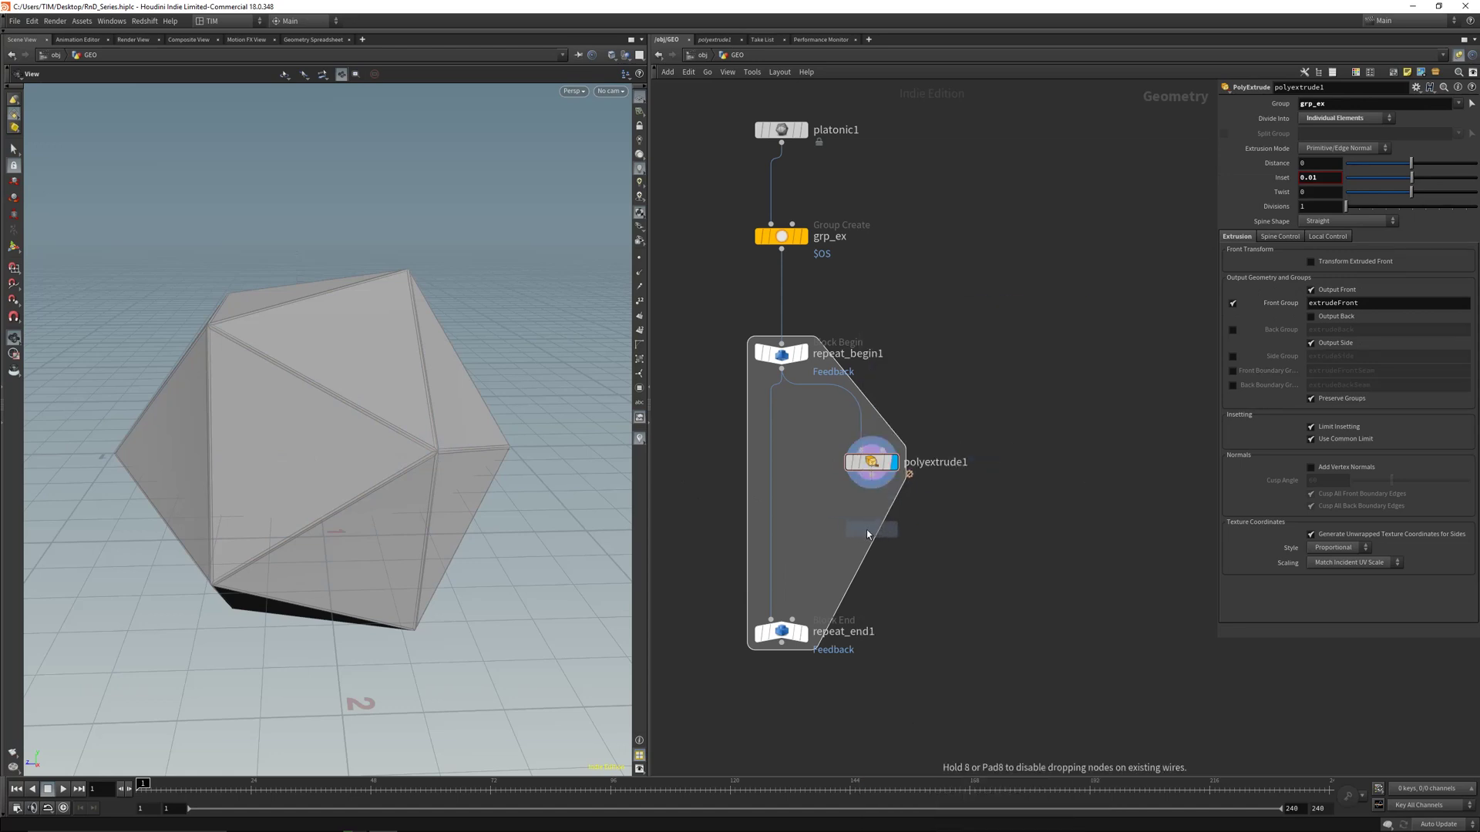
left_click(868, 501)
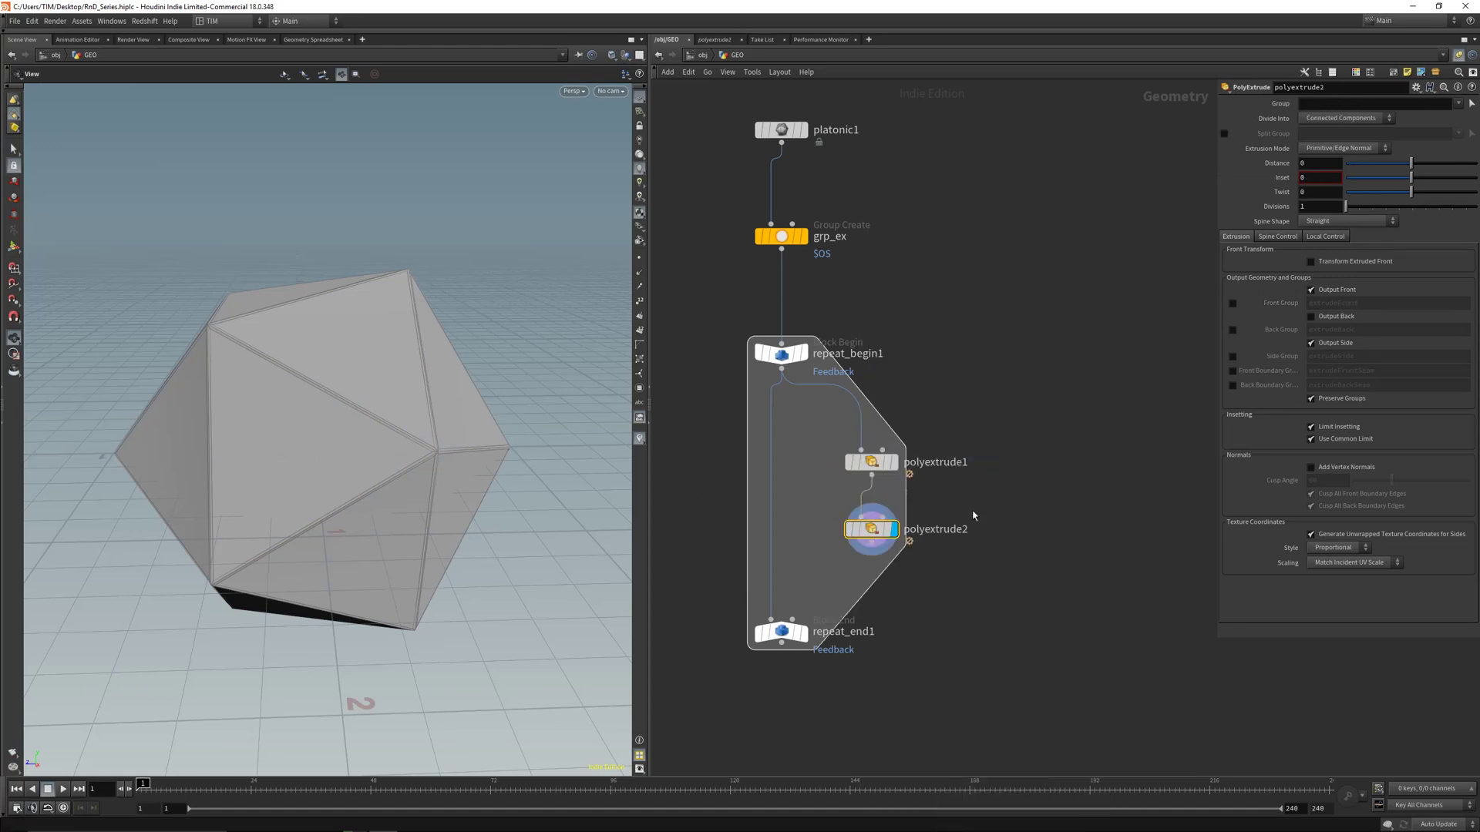
Set polyextrude2's group to extrudeFront and its extrusion distance to 0.05
left_click(1457, 104)
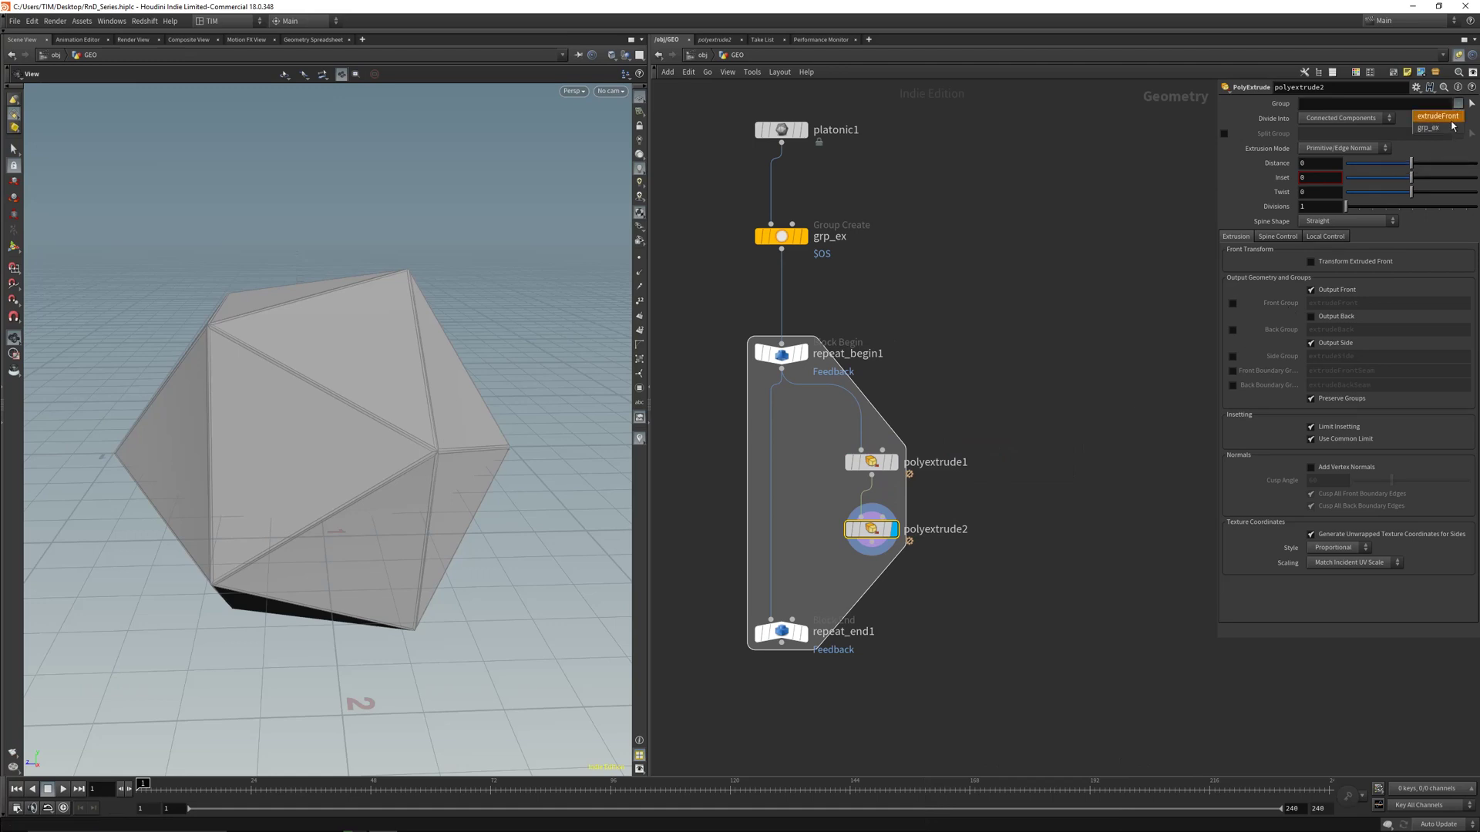
left_click(1452, 119)
left_click_drag(1414, 164, 1414, 162)
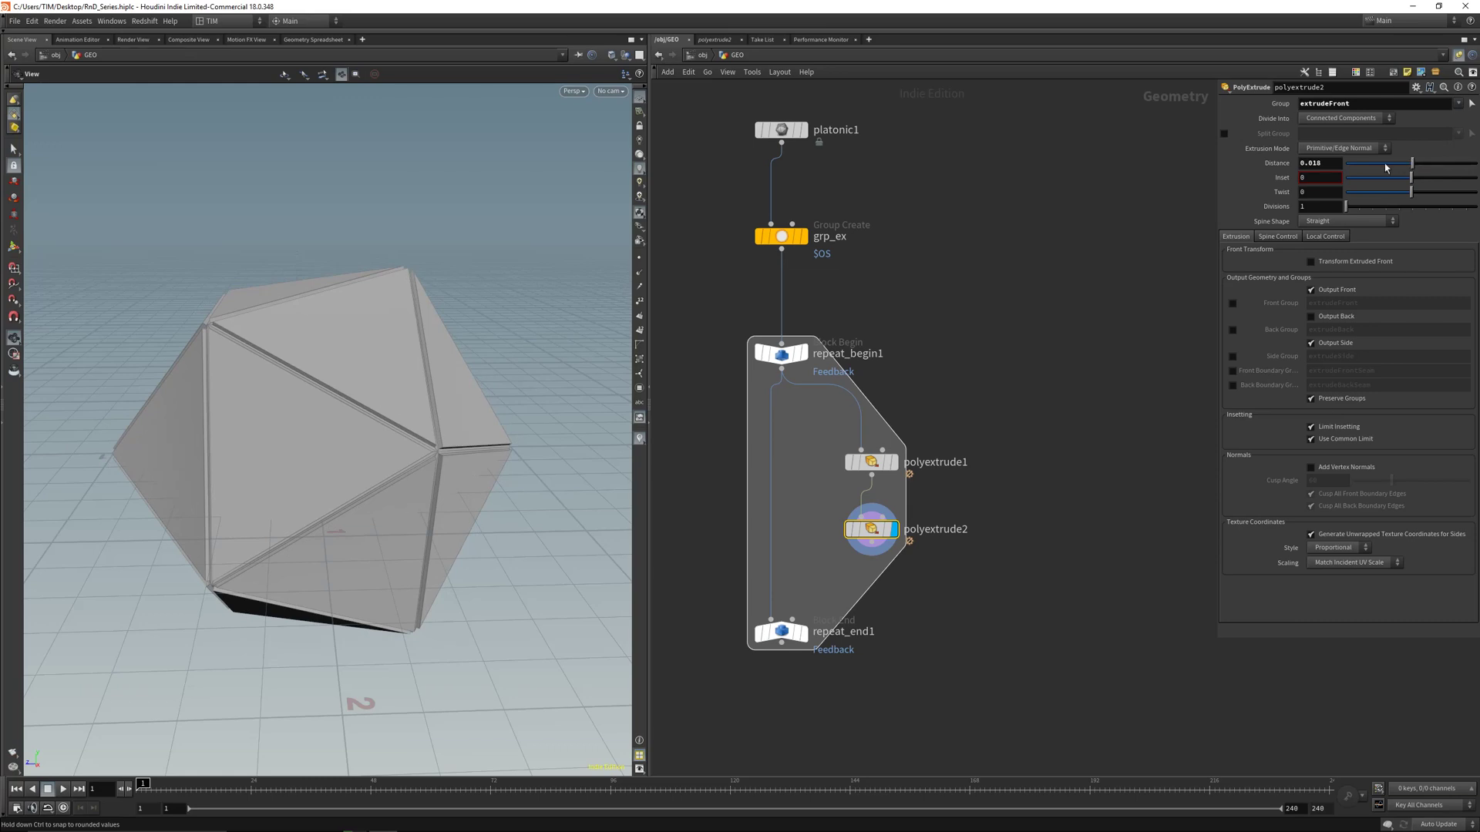
double_click(1318, 164)
type("0.0")
key("Return")
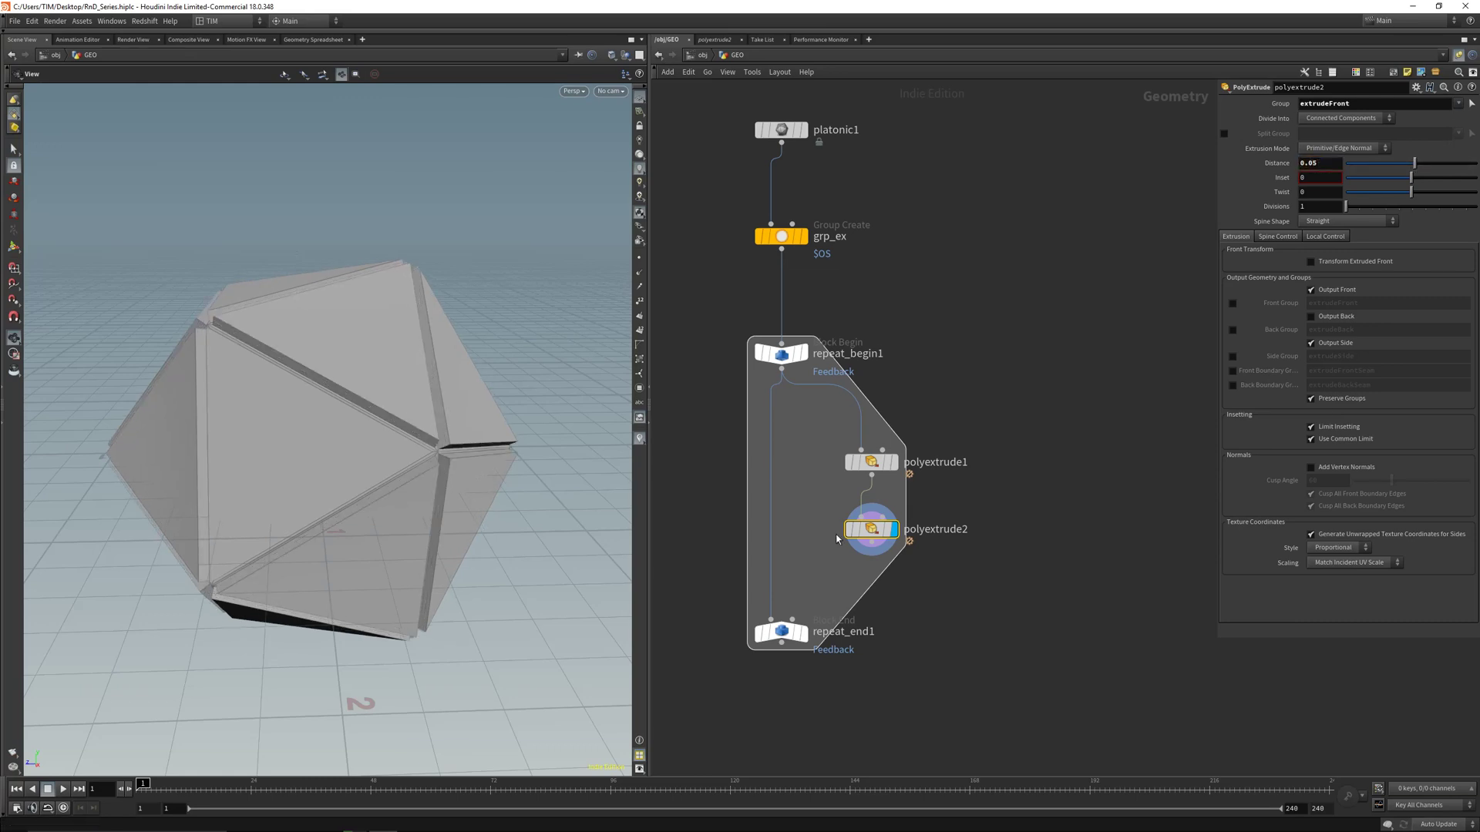
Wire polyextrude2 into repeat_end1 as the displayed loop output and save the scene
left_click(786, 635)
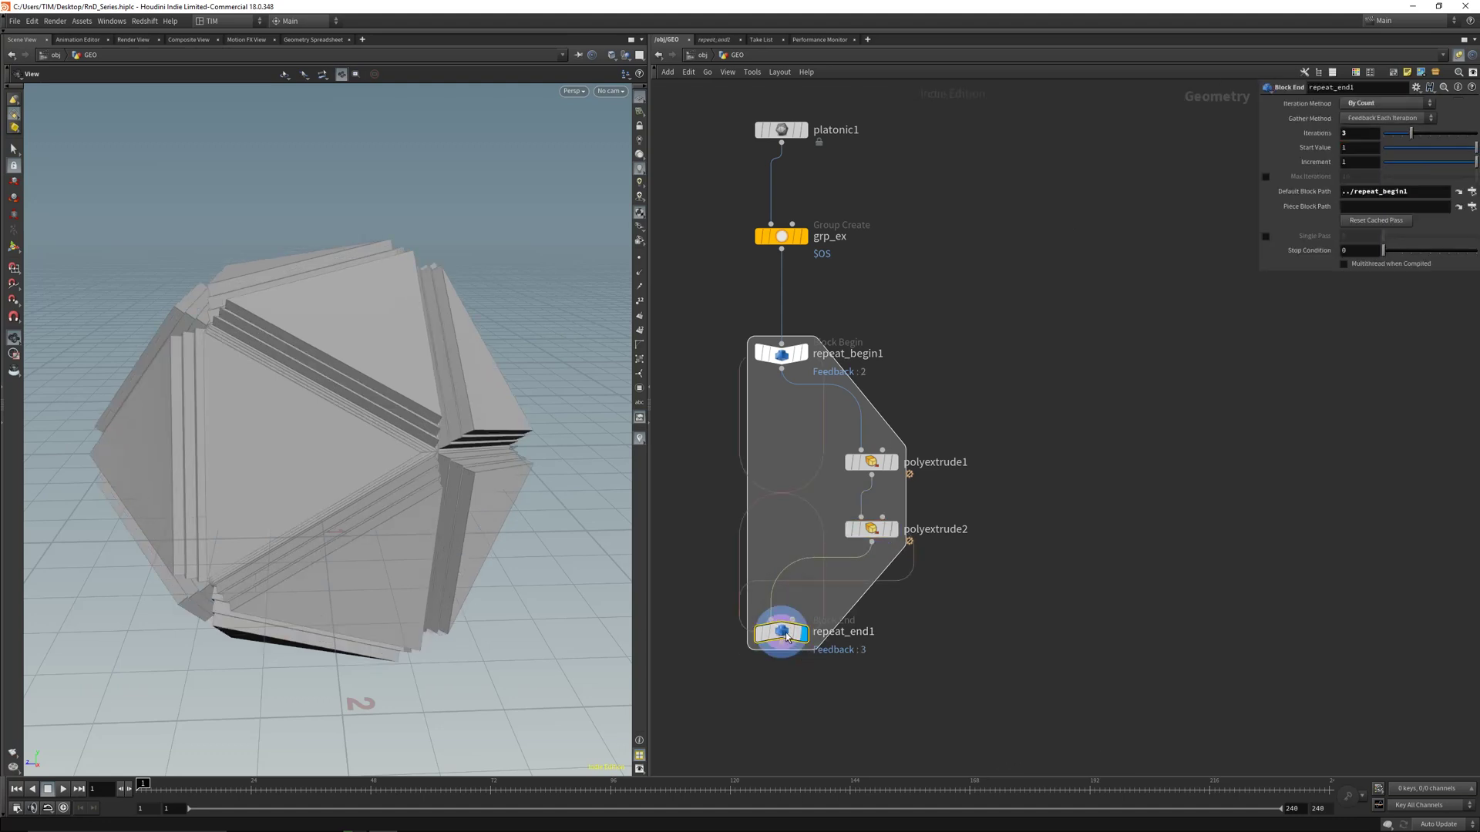
scroll(311, 423, "down", 2)
left_click_drag(310, 423, 293, 431)
left_click_drag(267, 373, 381, 455)
key("ctrl+s")
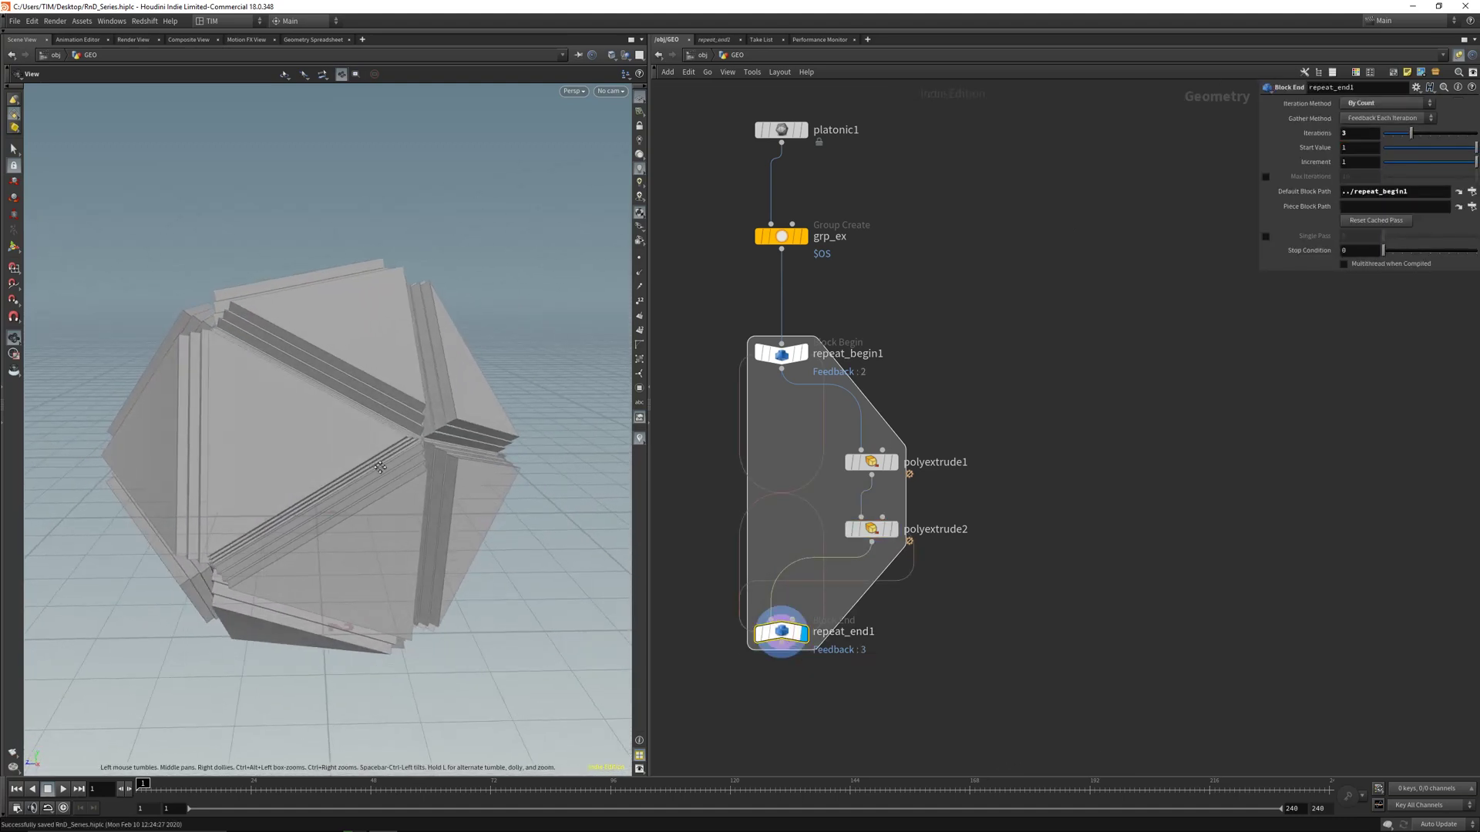
middle_click_drag(380, 467, 393, 459)
Set repeat_end1's iterations to 15 and inspect the stepped spikes from several angles
left_click(1357, 122)
left_click(1356, 125)
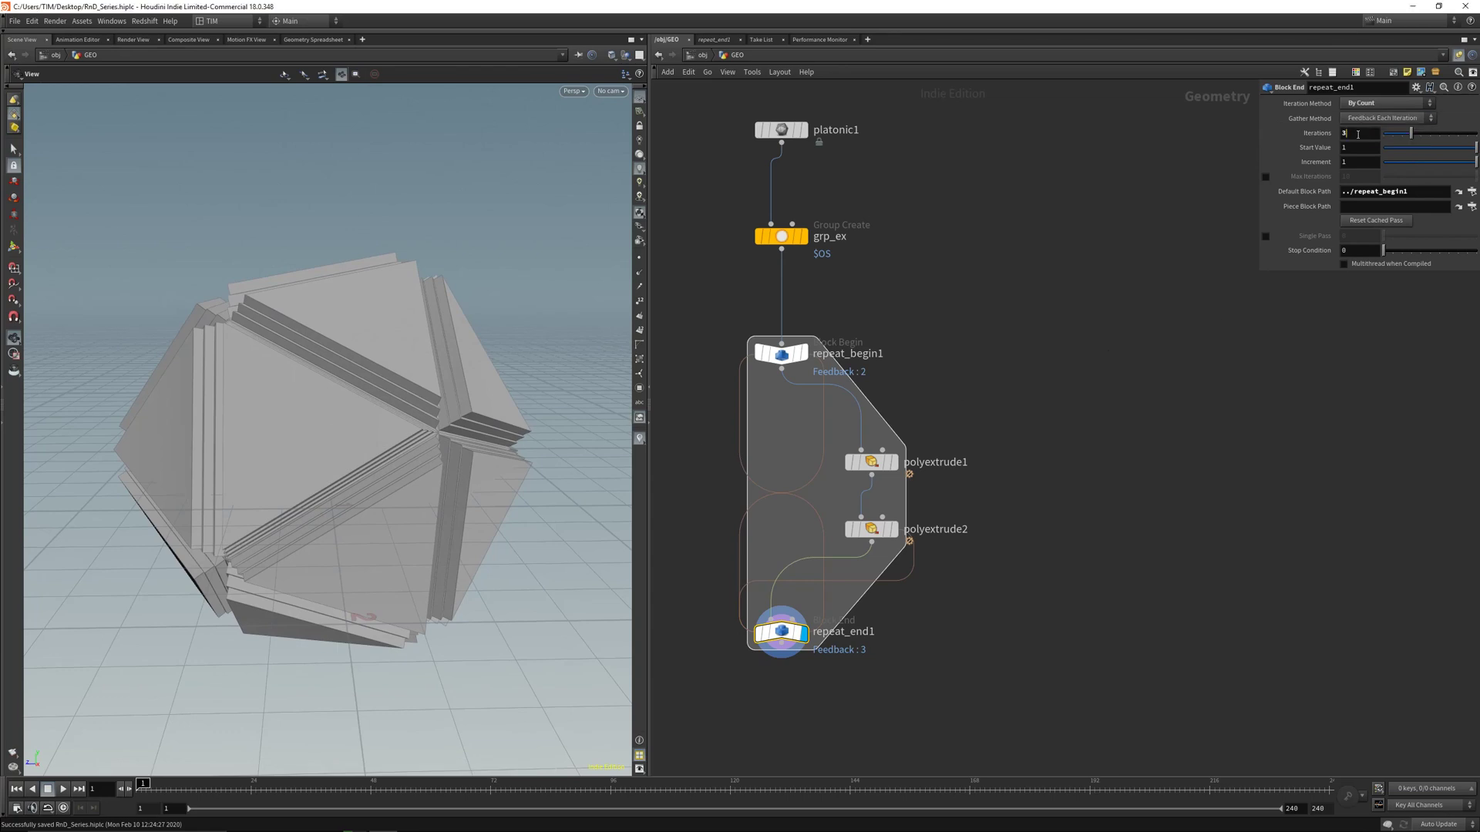
double_click(1358, 134)
key("Return")
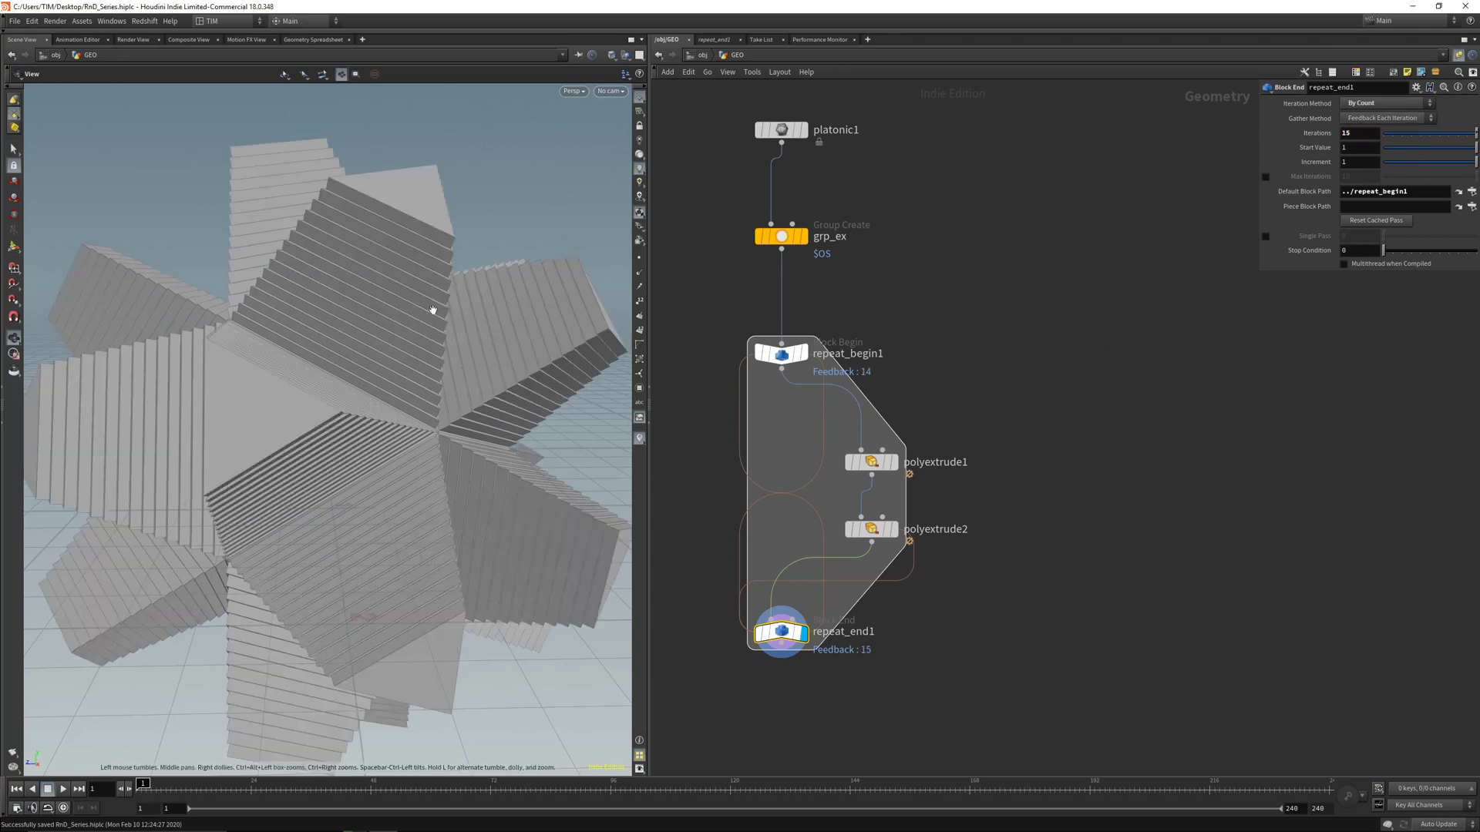
right_click_drag(432, 310, 442, 450)
left_click_drag(443, 450, 424, 419)
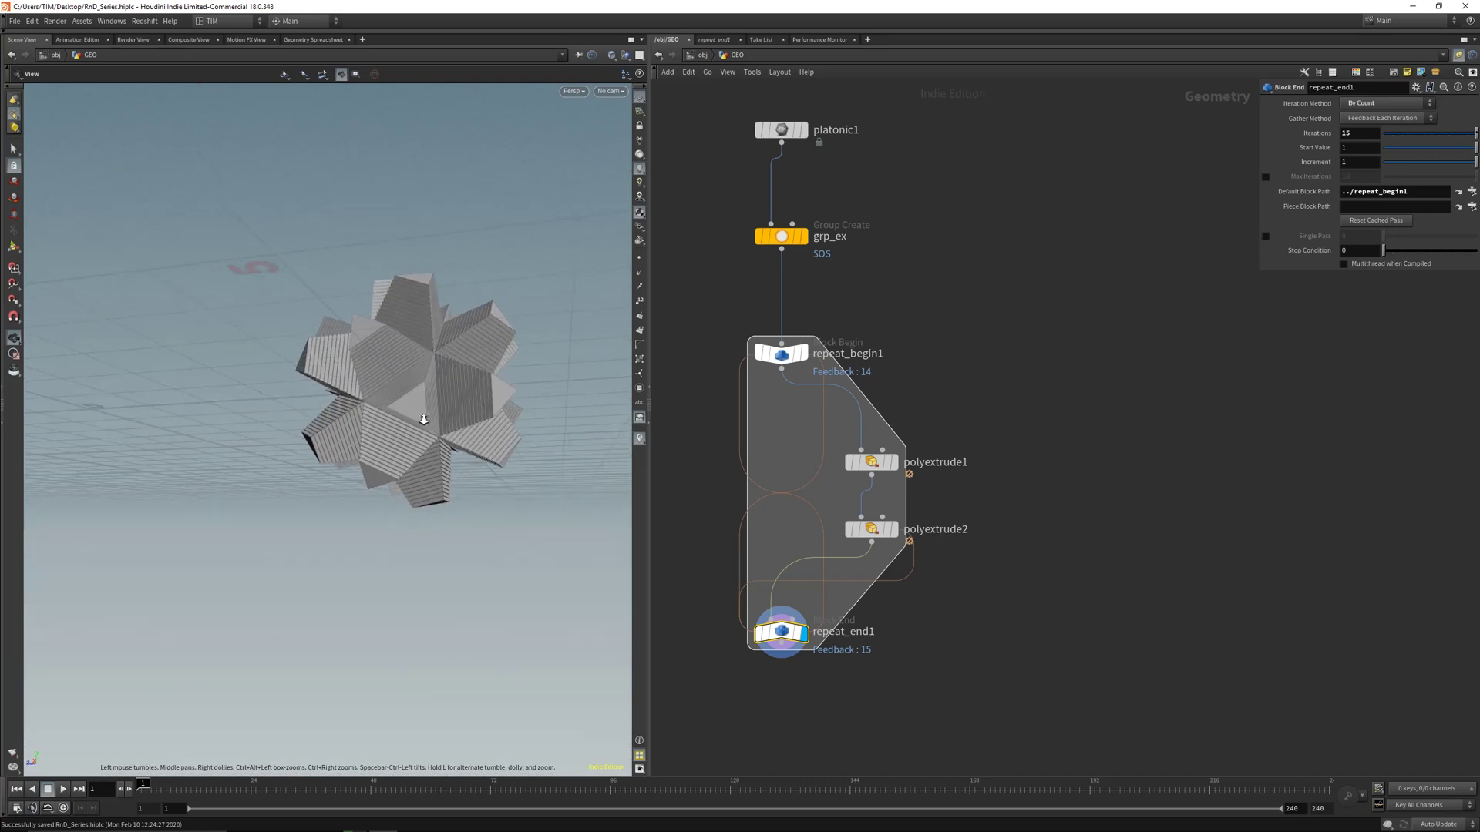
right_click_drag(423, 419, 360, 469)
left_click_drag(360, 470, 371, 466)
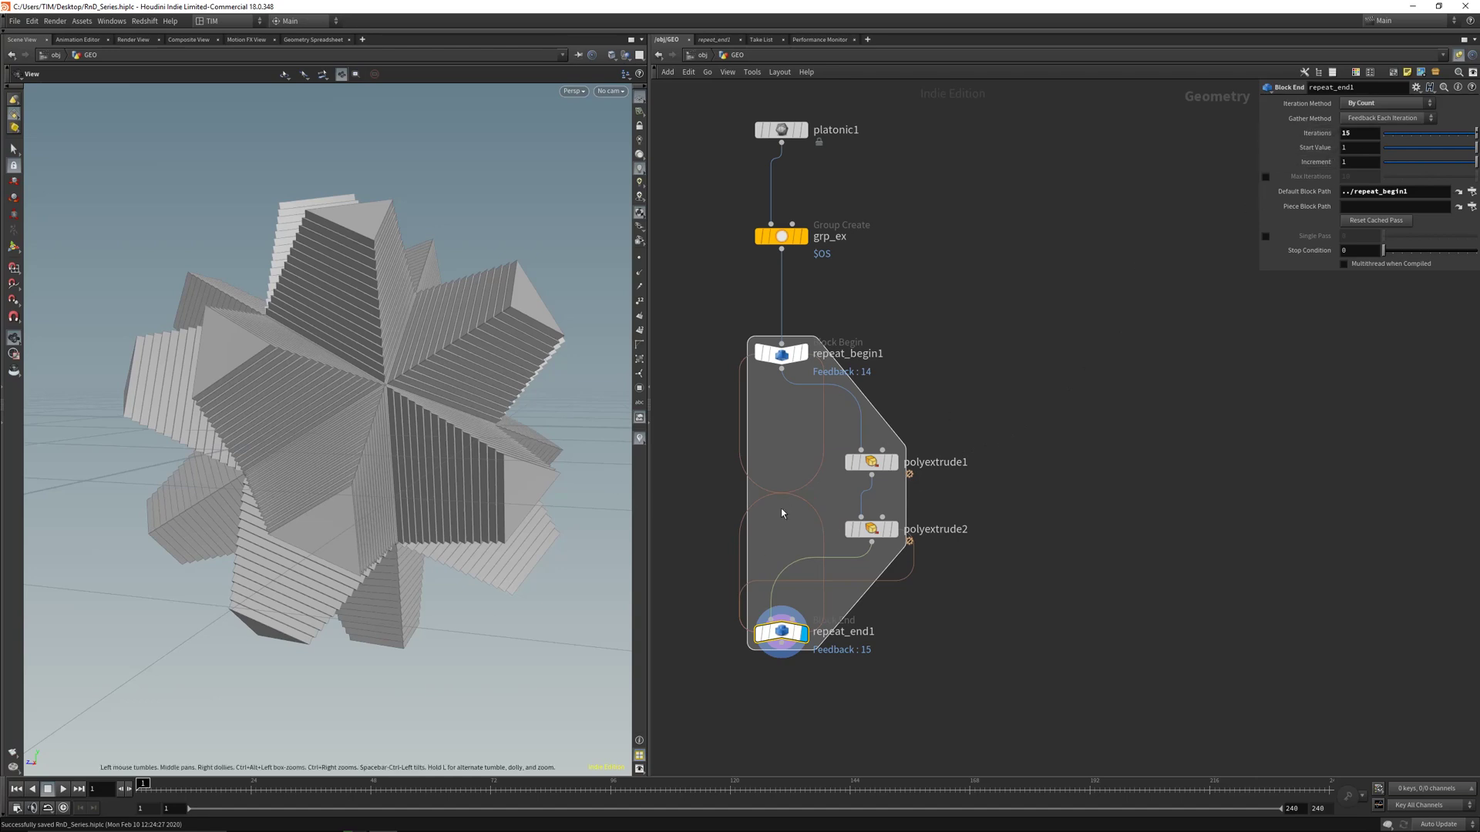
Set polyextrude2's extrusion distance to 0.1
left_click(873, 529)
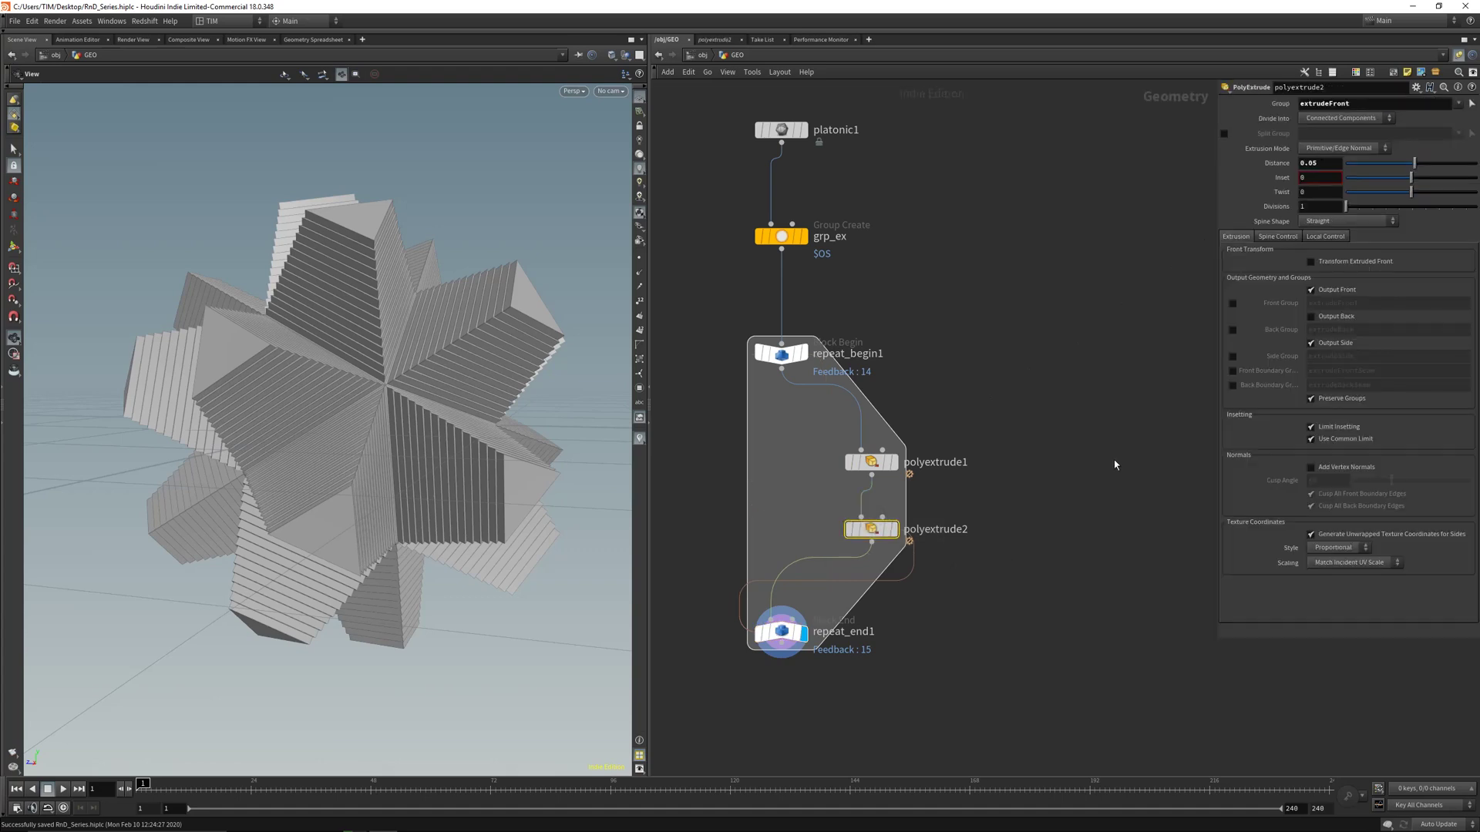
left_click(1320, 164)
type("1")
key("Return")
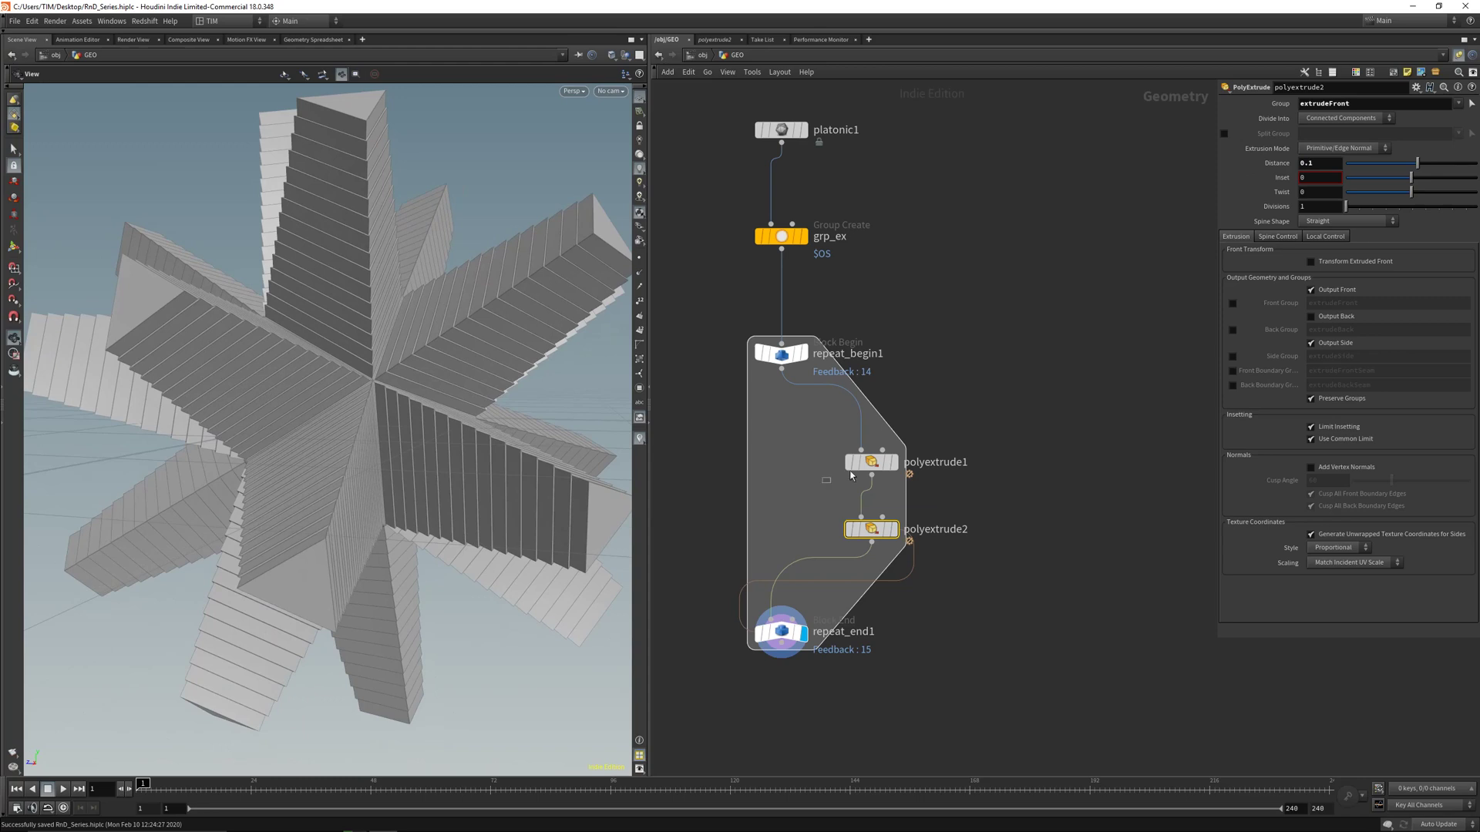
Tune polyextrude1's inset by trying 0.015 and 0.02, and settle on 0.0125
left_click(858, 463)
left_click(1328, 177)
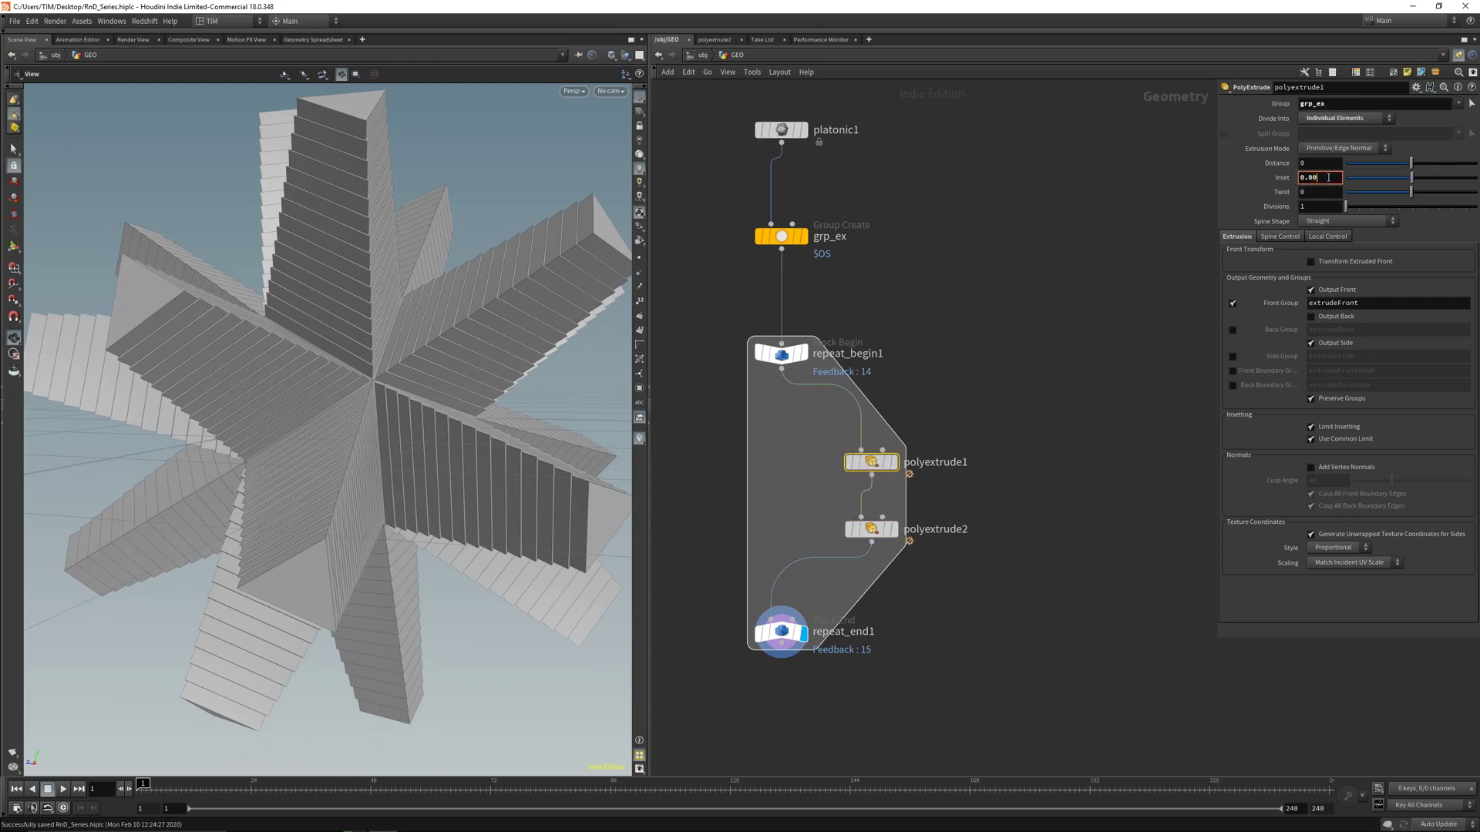
key("Return")
left_click(1328, 177)
type("0.0")
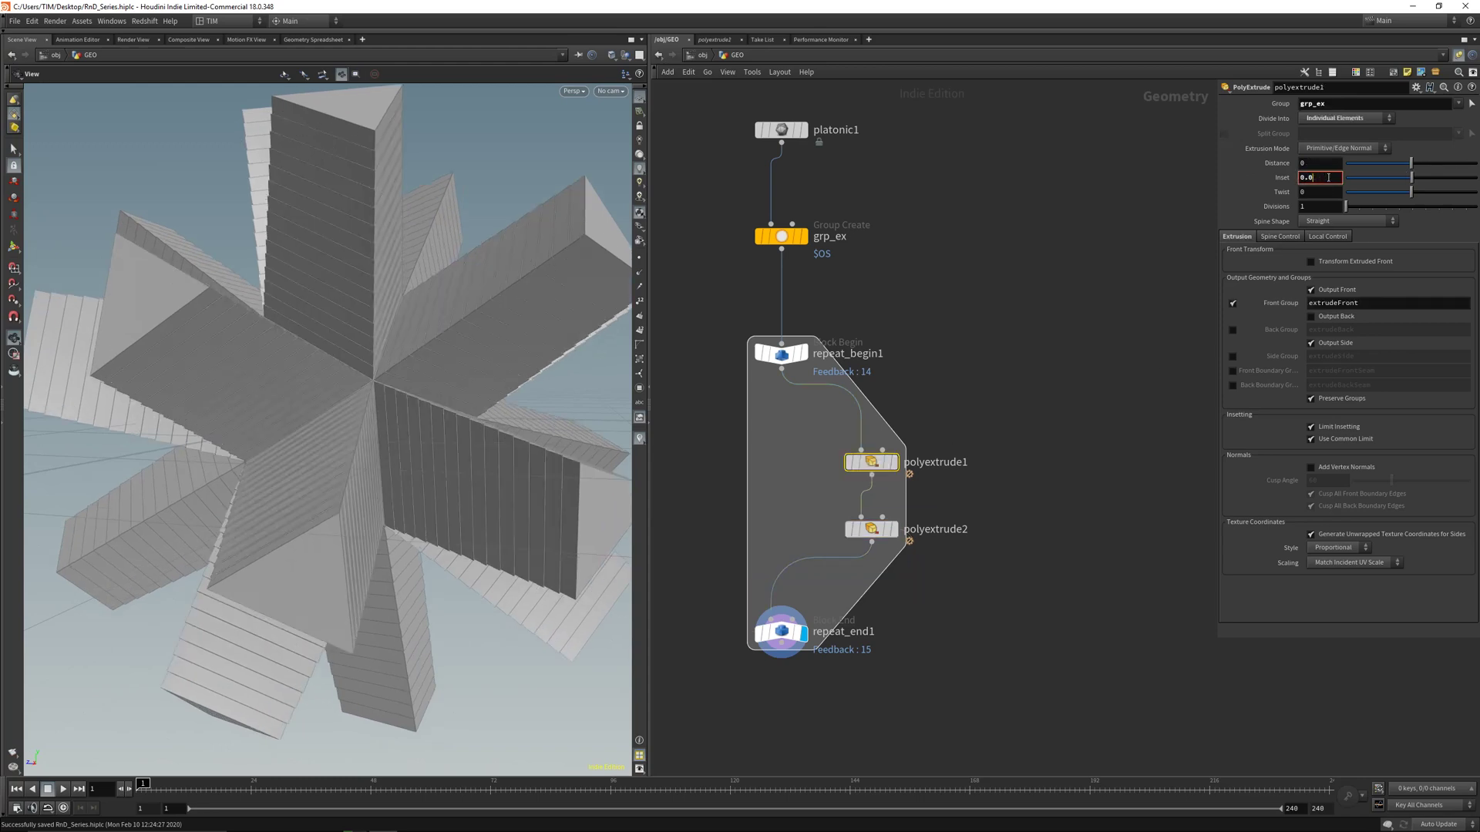
key("Return")
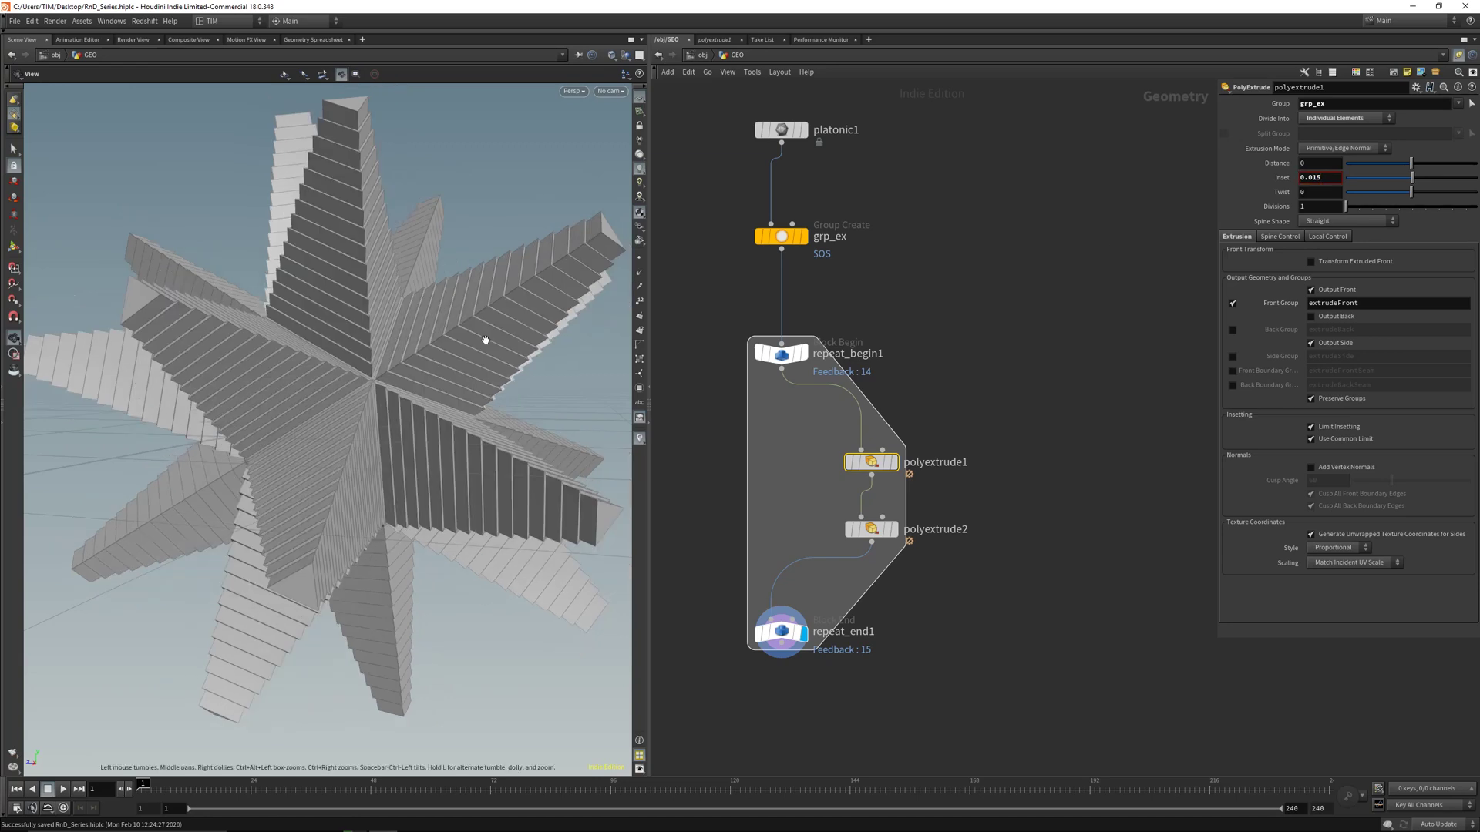
left_click(1335, 182)
key("Return")
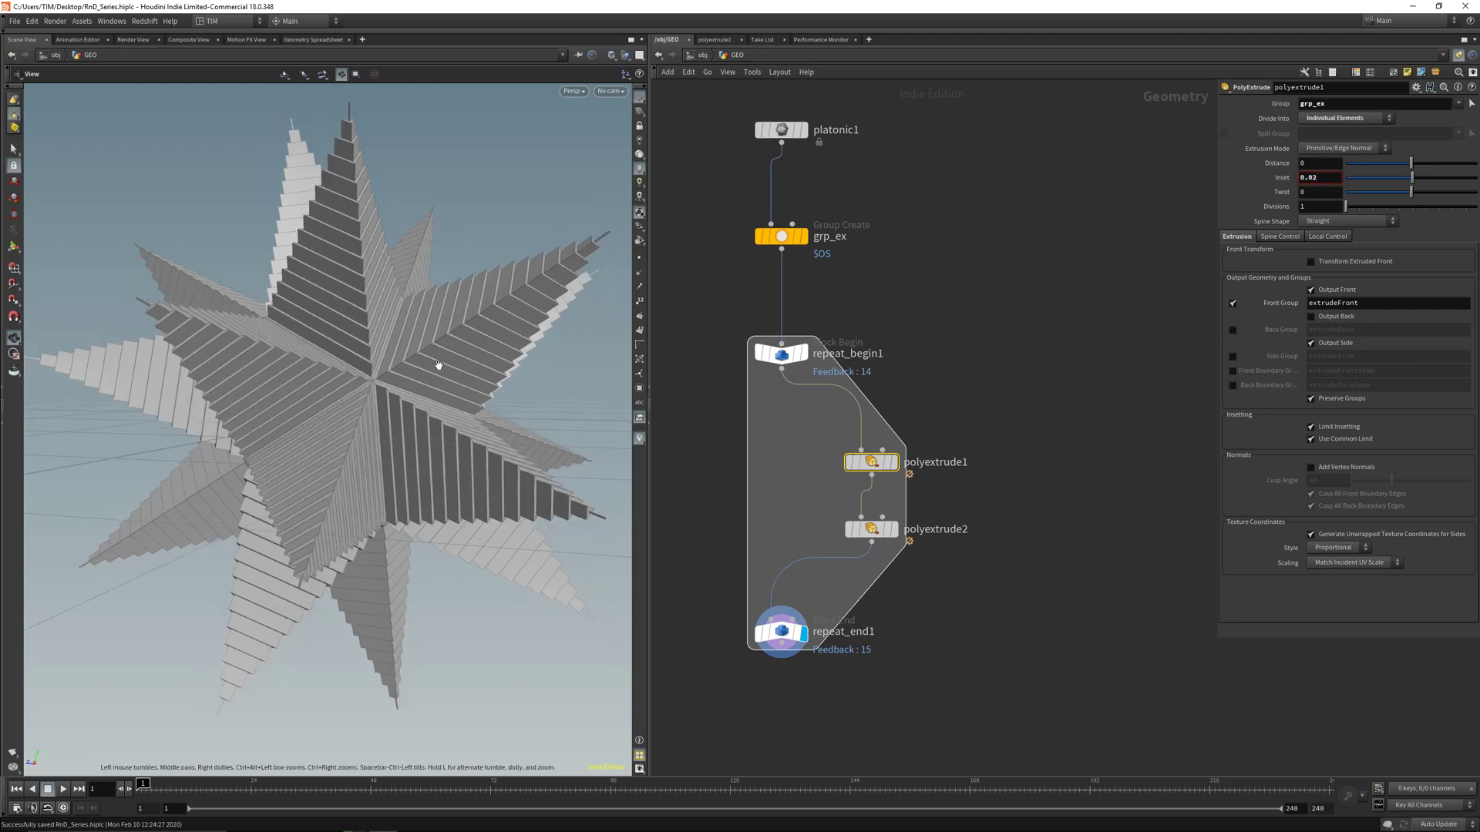
left_click(1321, 178)
key("Return")
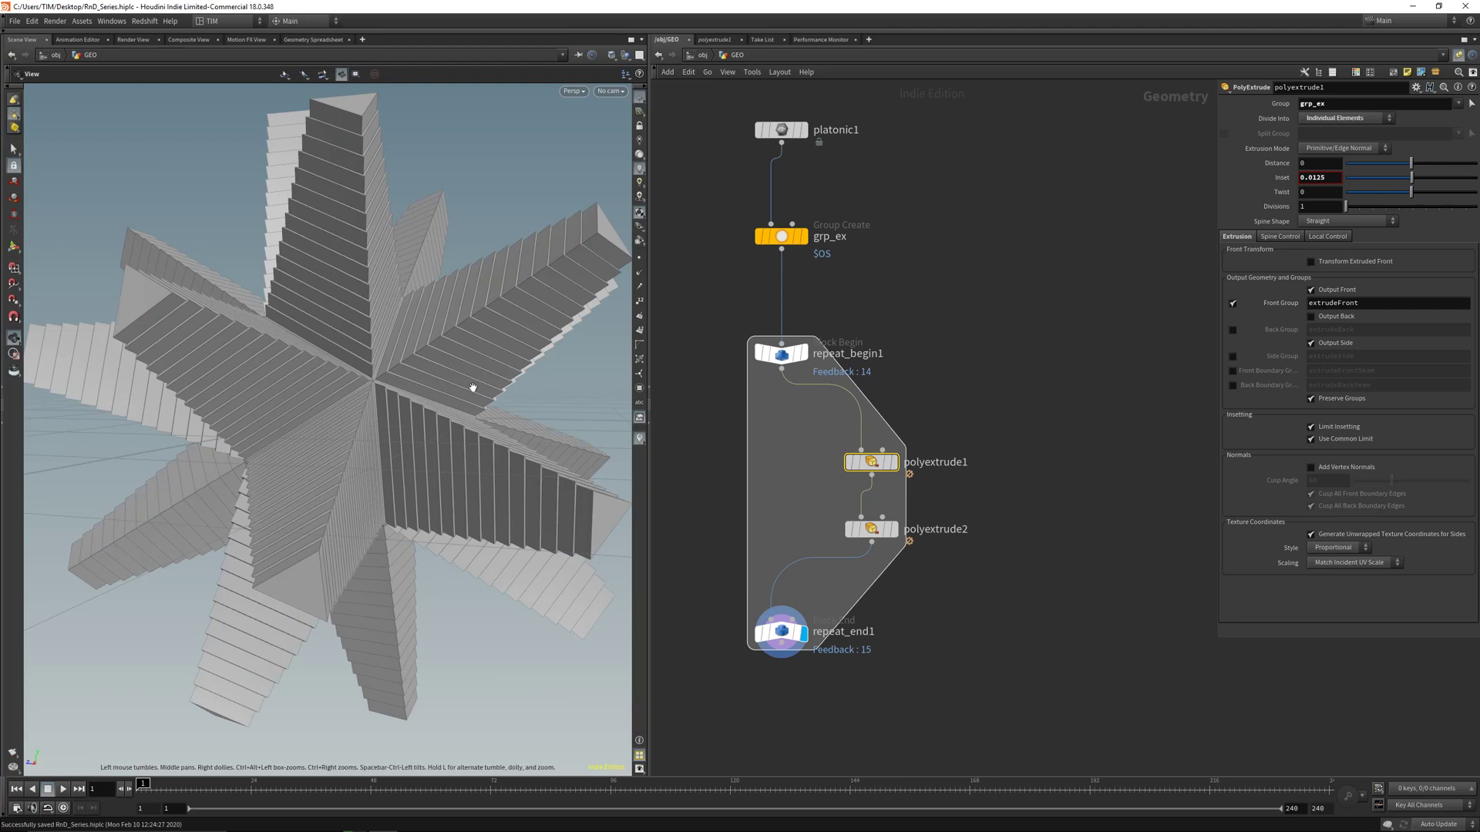
left_click_drag(473, 390, 655, 431)
Align polyextrude1 and polyextrude2 in a straight column between repeat_begin1 and repeat_end1, and save the scene
left_click_drag(799, 435, 905, 554)
key("l")
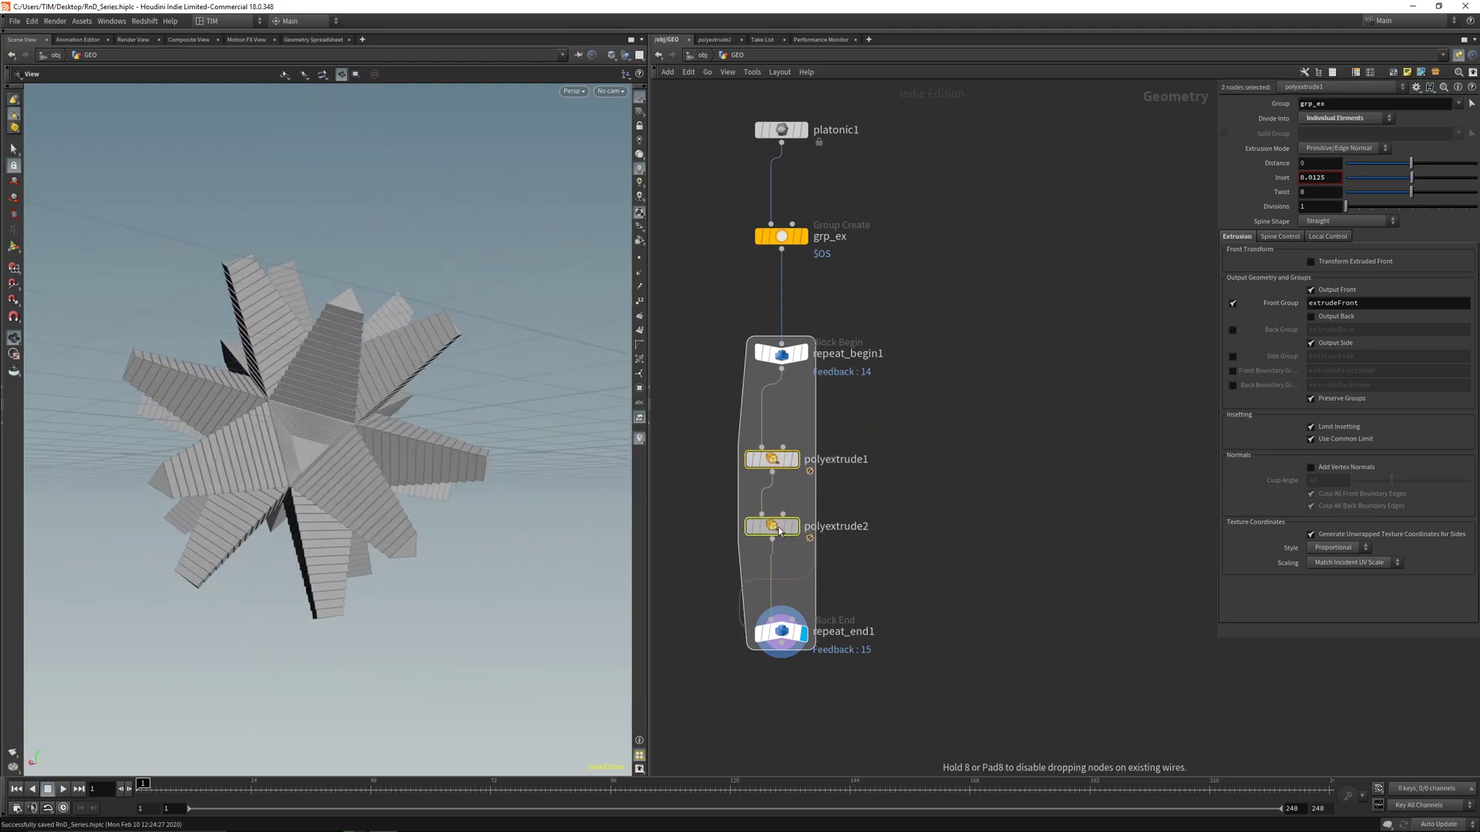
left_click_drag(713, 658, 894, 625)
scroll(963, 631, "down", 1)
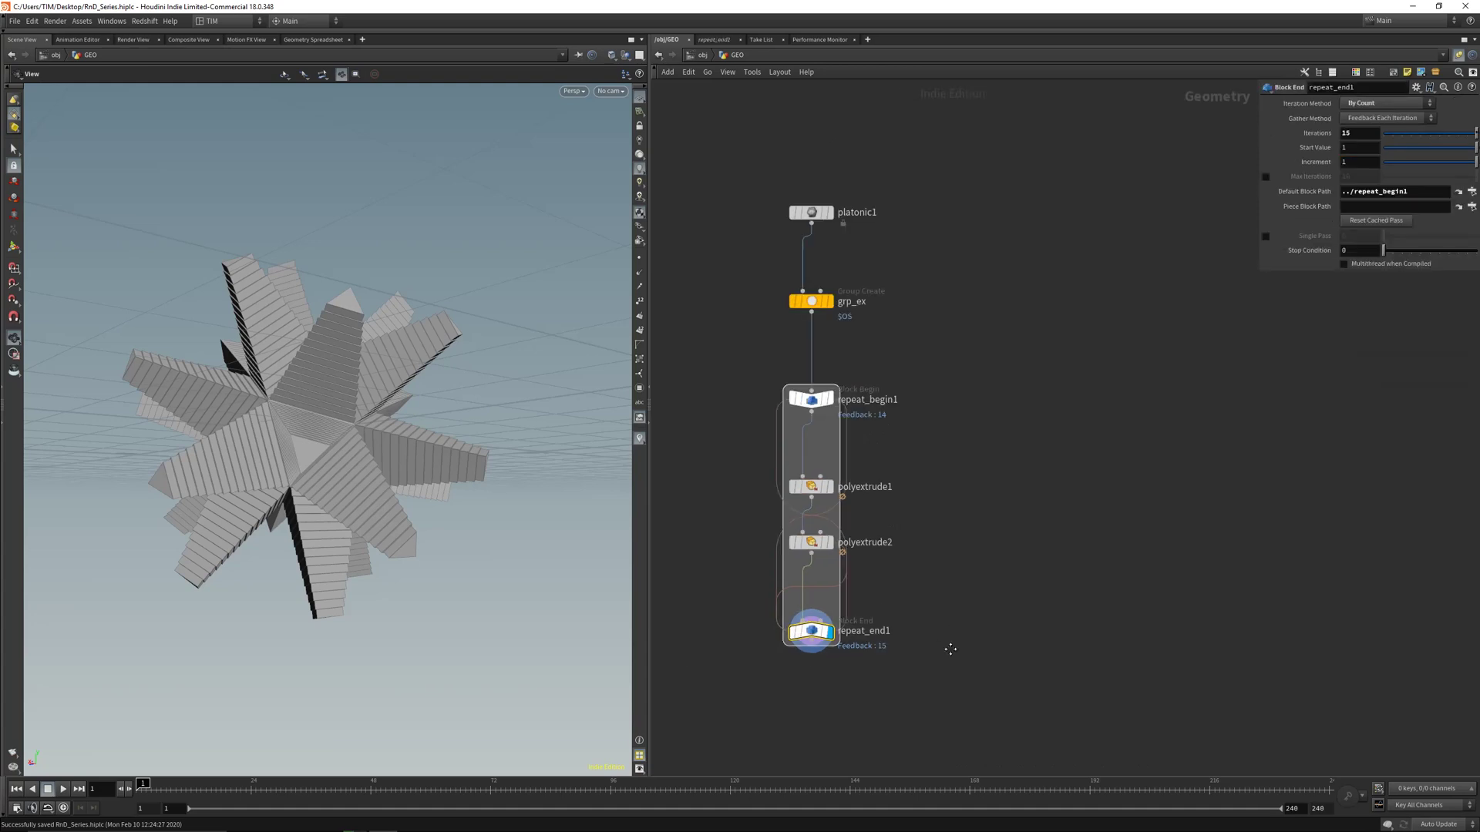
middle_click_drag(949, 648, 981, 514)
scroll(827, 627, "up", 1)
key("ctrl+s")
middle_click_drag(921, 339, 976, 481)
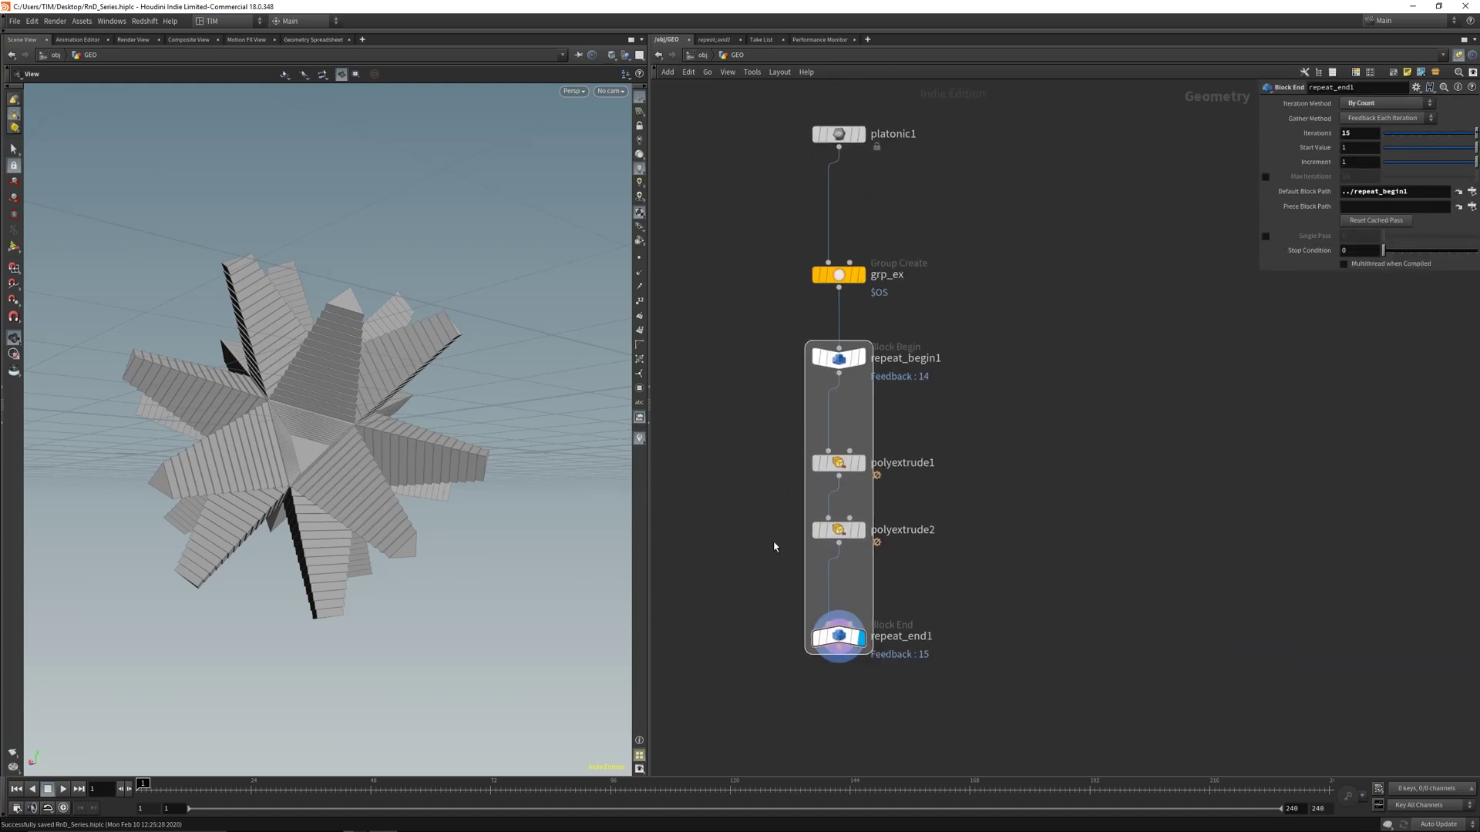
Try 25 iterations on repeat_end1, settle on 20, and inspect the spiky shape from several angles
left_click_drag(756, 652, 860, 609)
left_click(1358, 134)
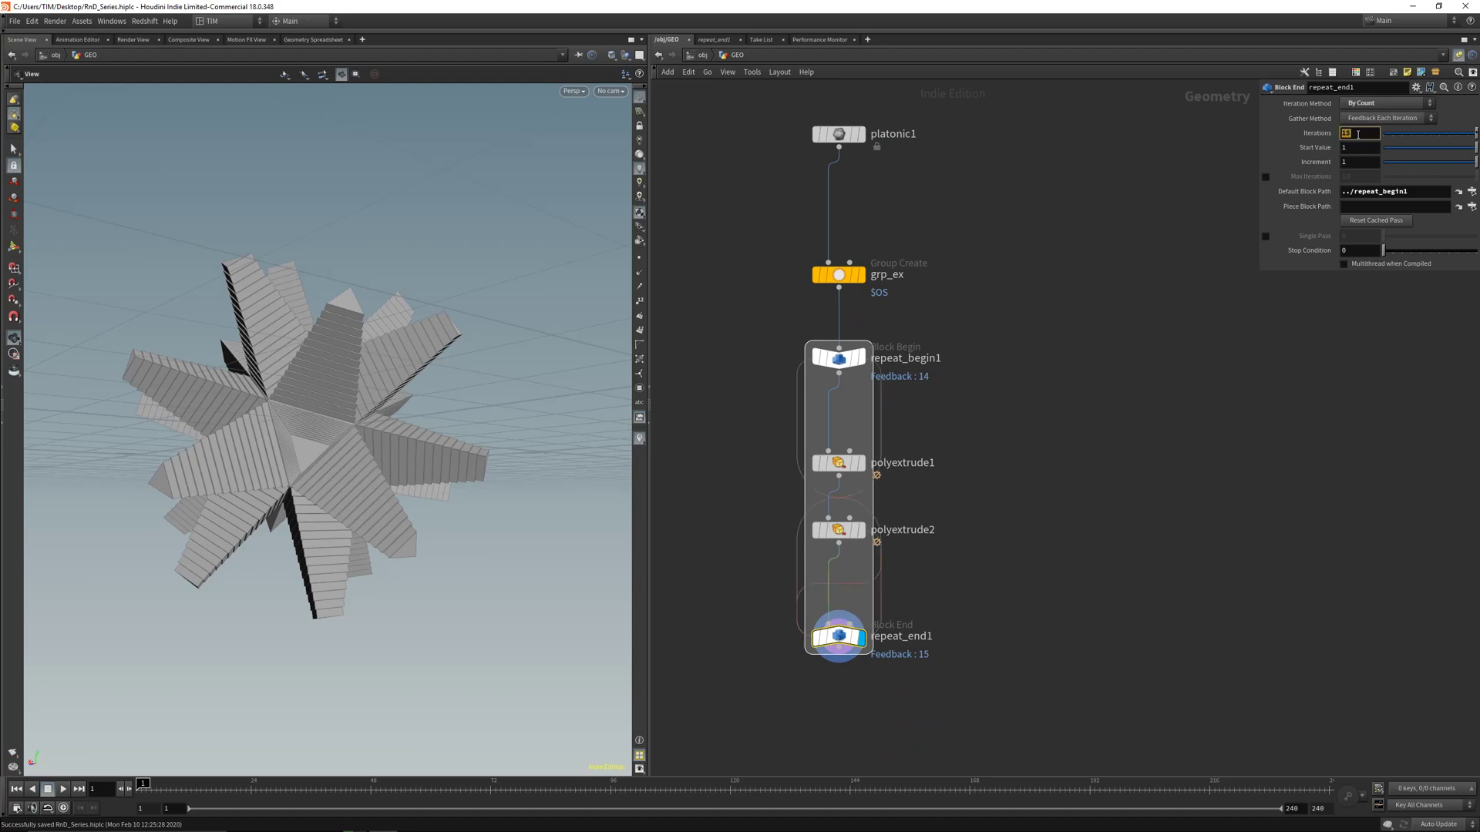
type("25")
key("Return")
left_click(1358, 133)
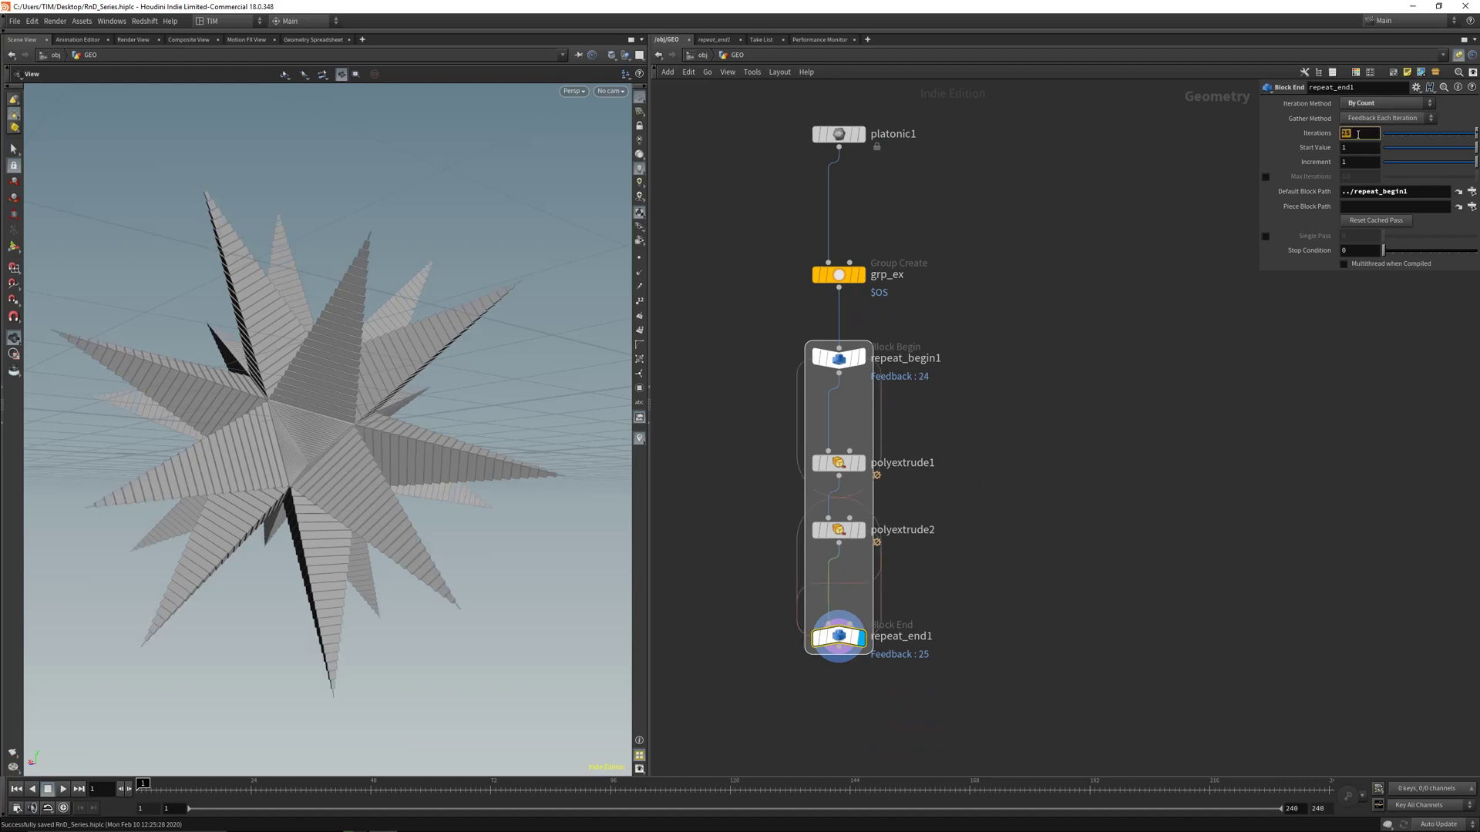
type("20")
key("Return")
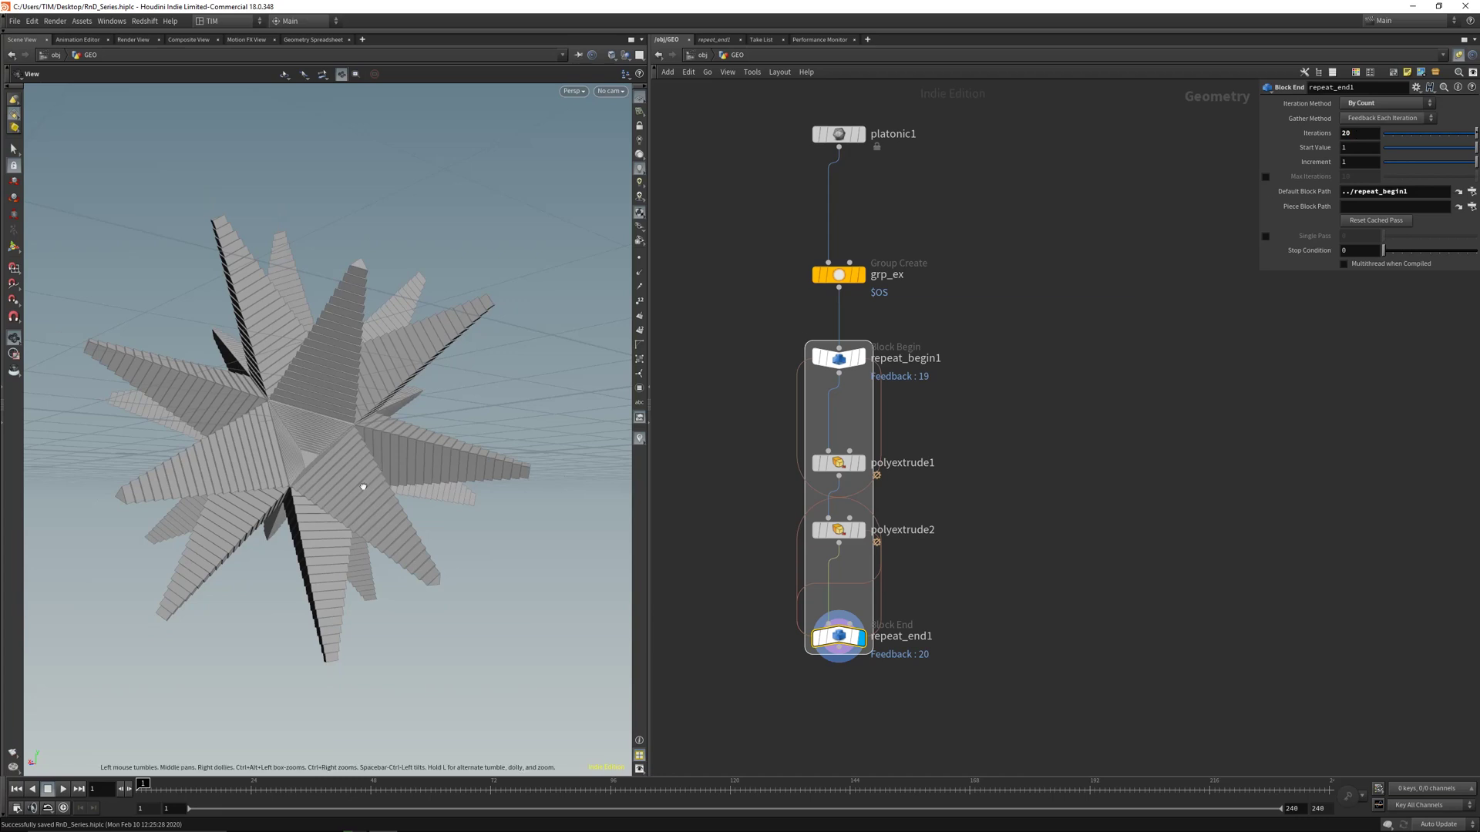
left_click_drag(379, 480, 340, 416)
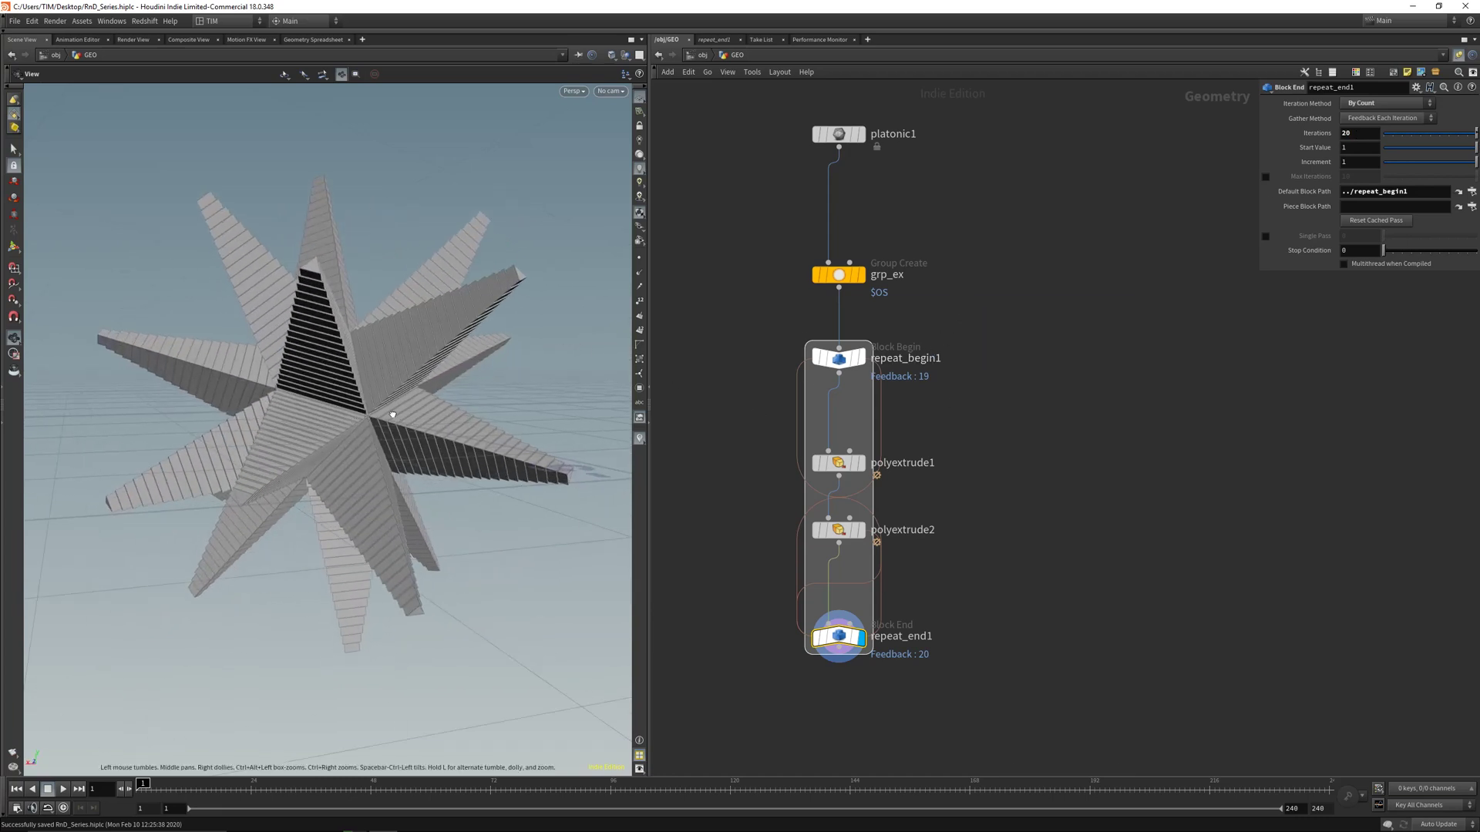
left_click_drag(363, 419, 452, 347)
Move the platonic1 node off to the side of the grp_ex column to free the space above grp_ex
middle_click_drag(982, 677, 995, 423)
scroll(995, 423, "down", 1)
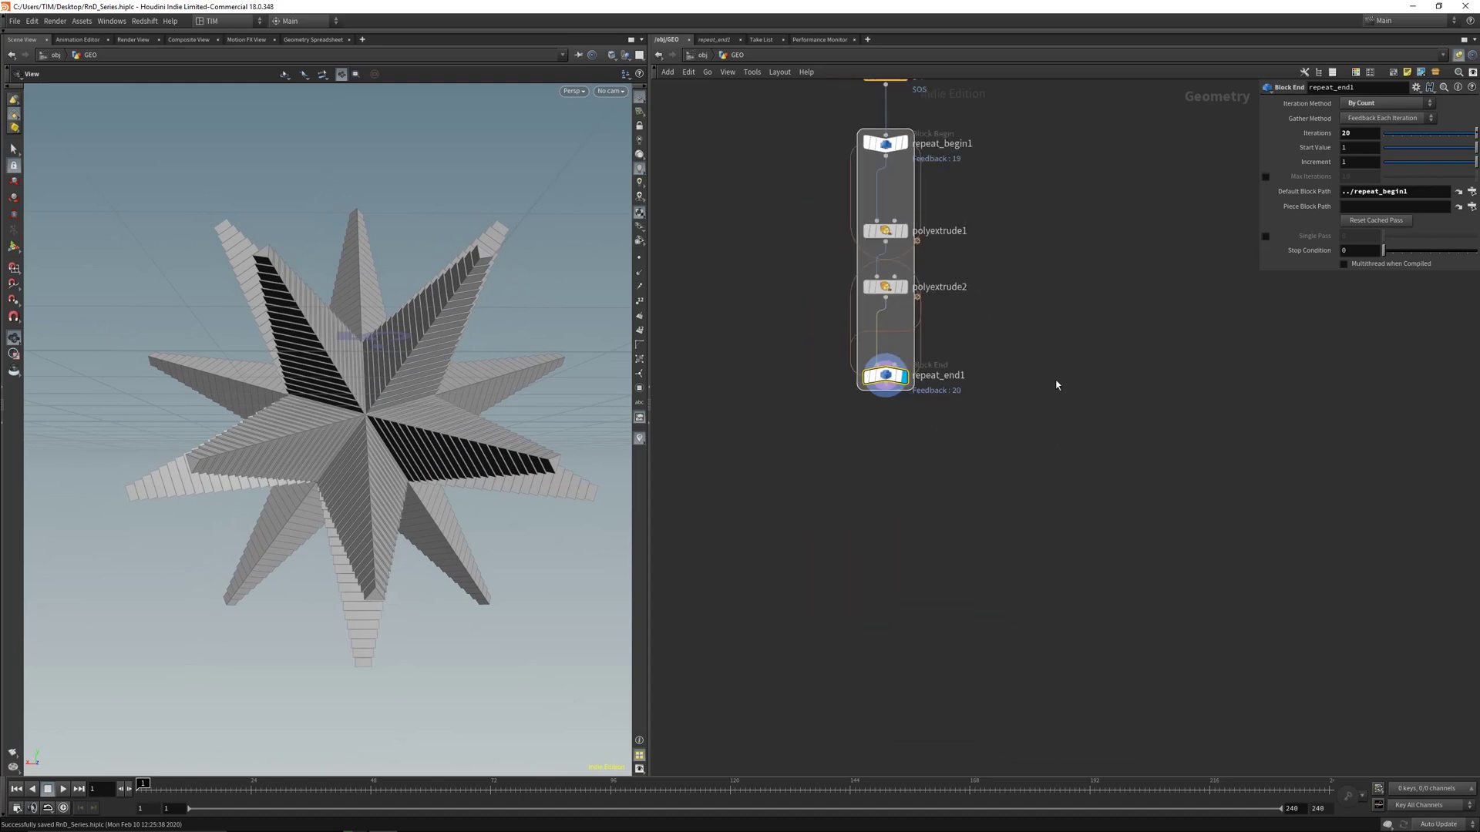
middle_click_drag(1058, 380, 1025, 572)
mouse_move(1058, 489)
middle_mouse_down()
mouse_move(1030, 306)
mouse_move(1060, 509)
middle_mouse_up()
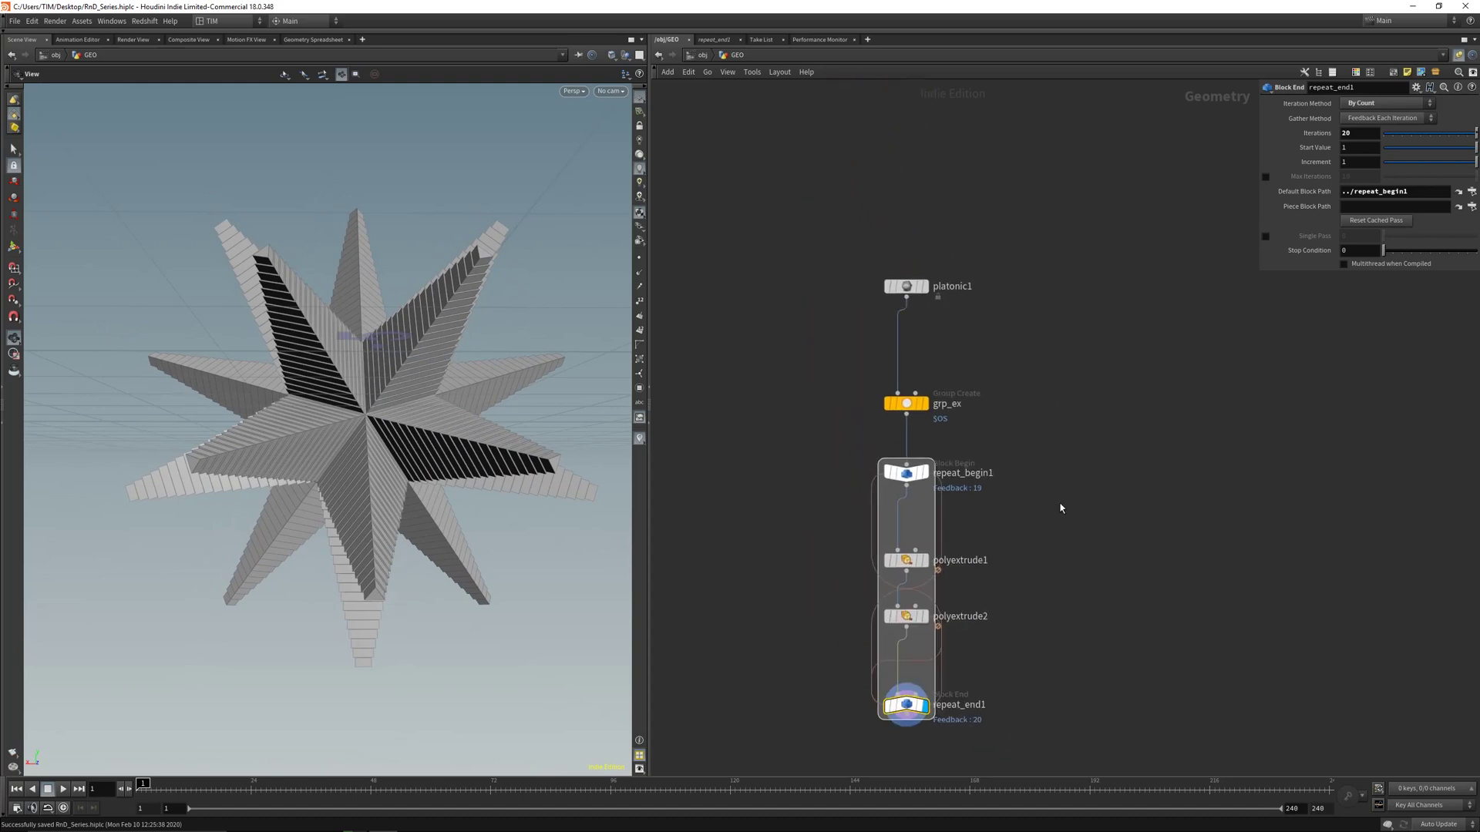
scroll(960, 344, "up", 1)
middle_click_drag(961, 347, 961, 383)
left_click_drag(890, 310, 739, 265)
Try a Box node as grp_ex's source in place of platonic1, and delete the box
key("Tab")
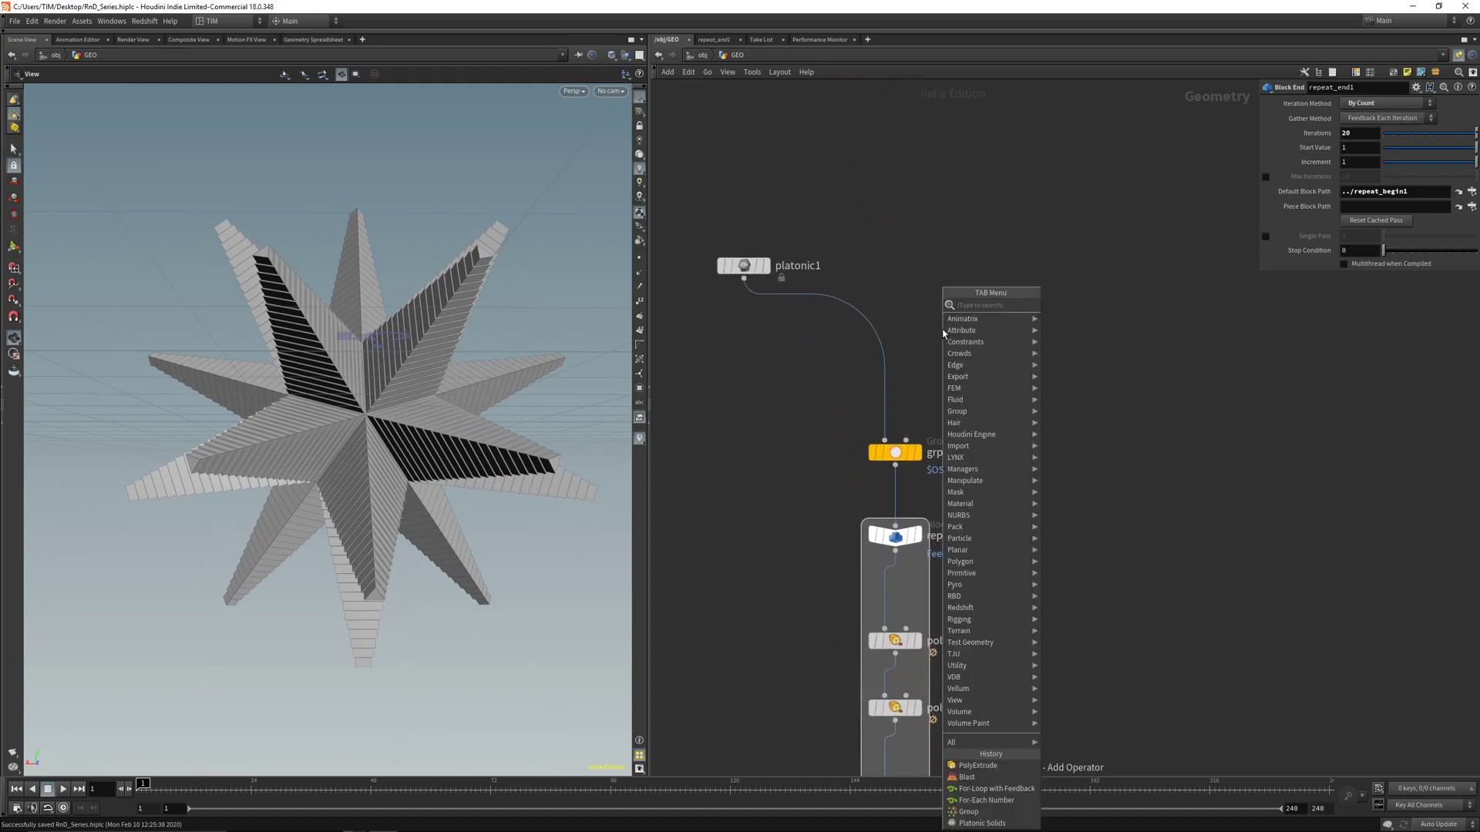
type("spe")
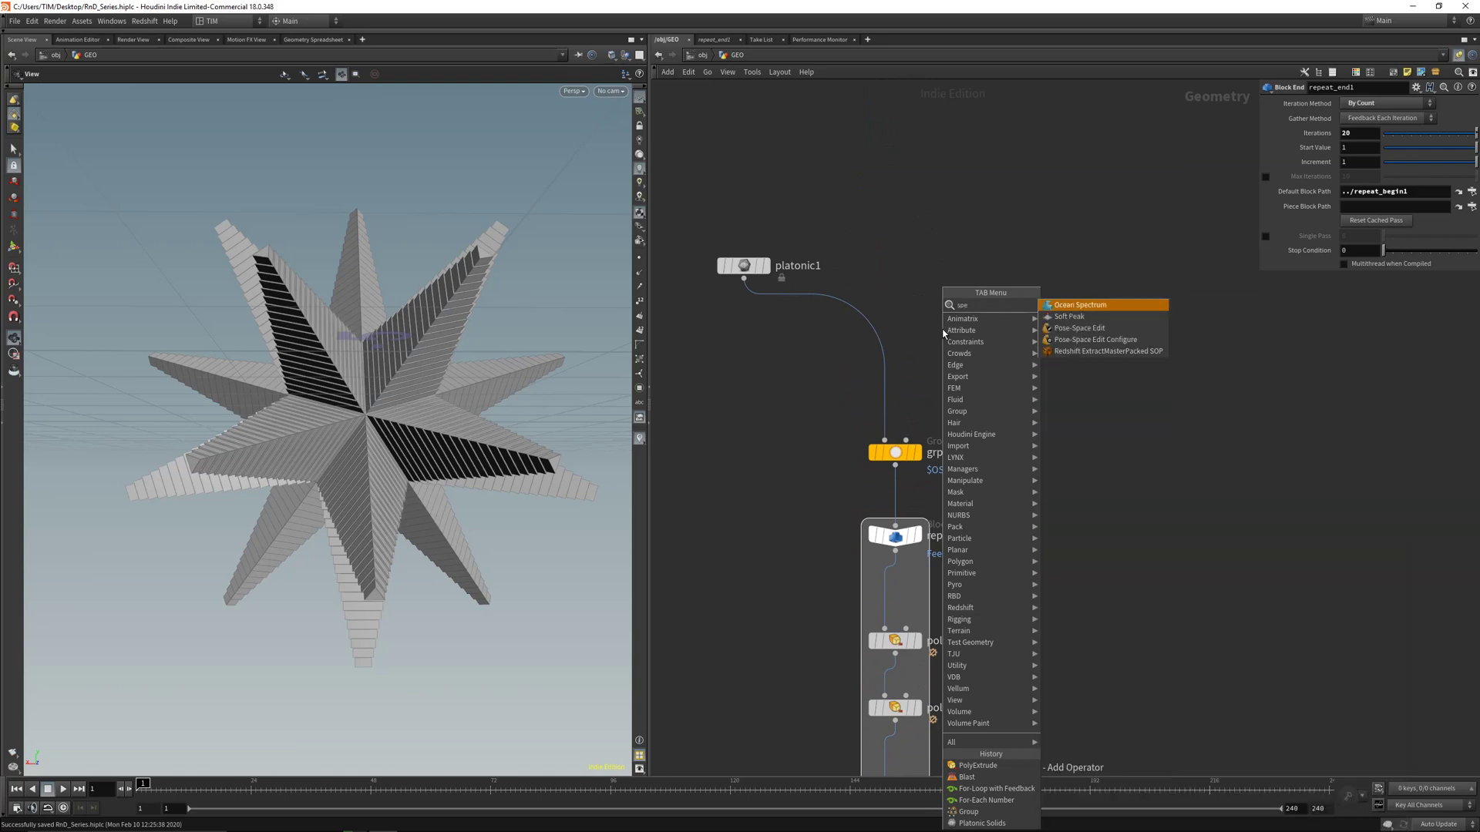
key("BackSpace")
key("BackSpace")
key("BackSpace")
type("bo")
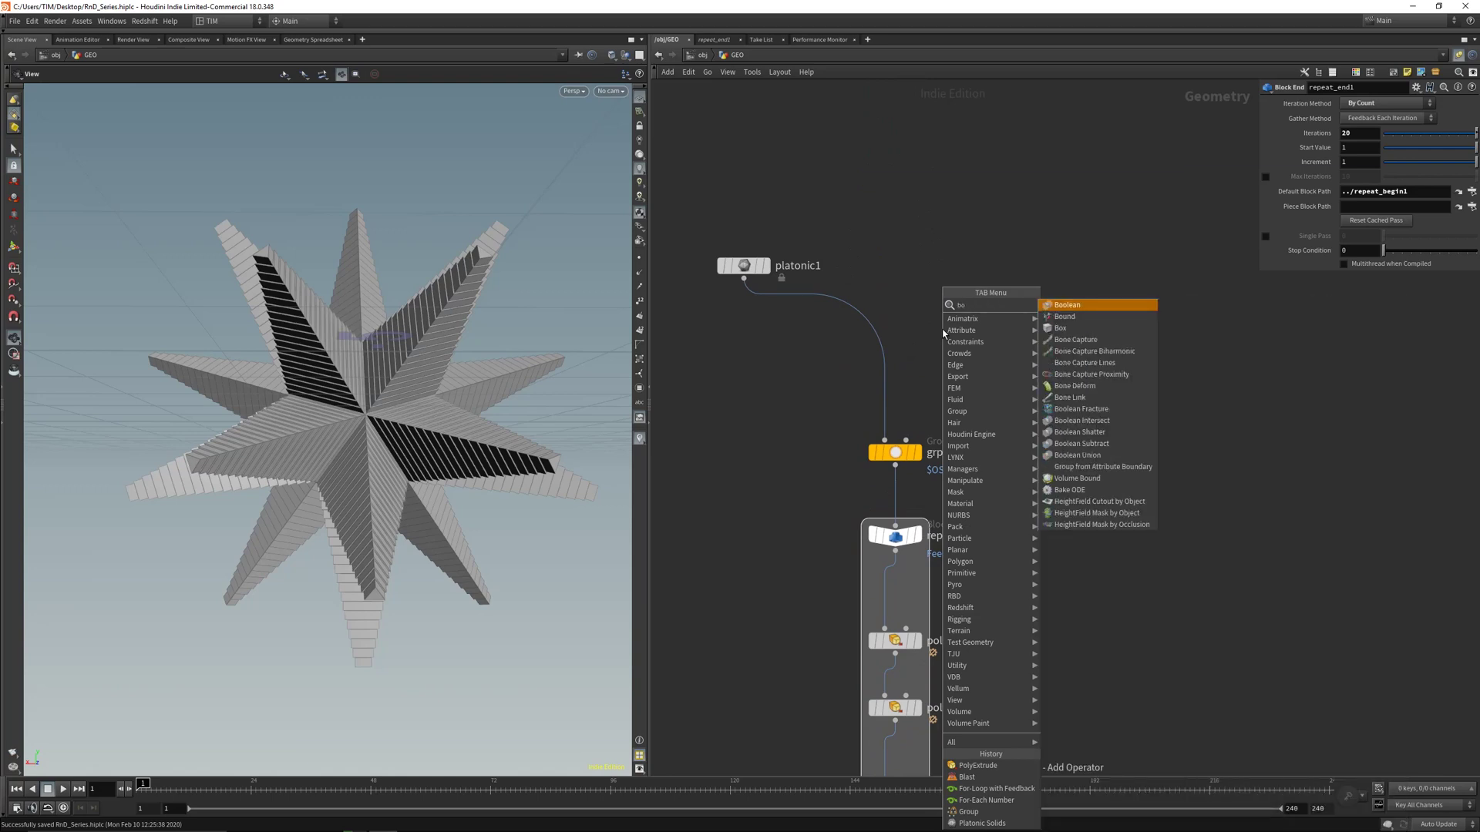
key("Return")
left_click(940, 324)
left_click(939, 333)
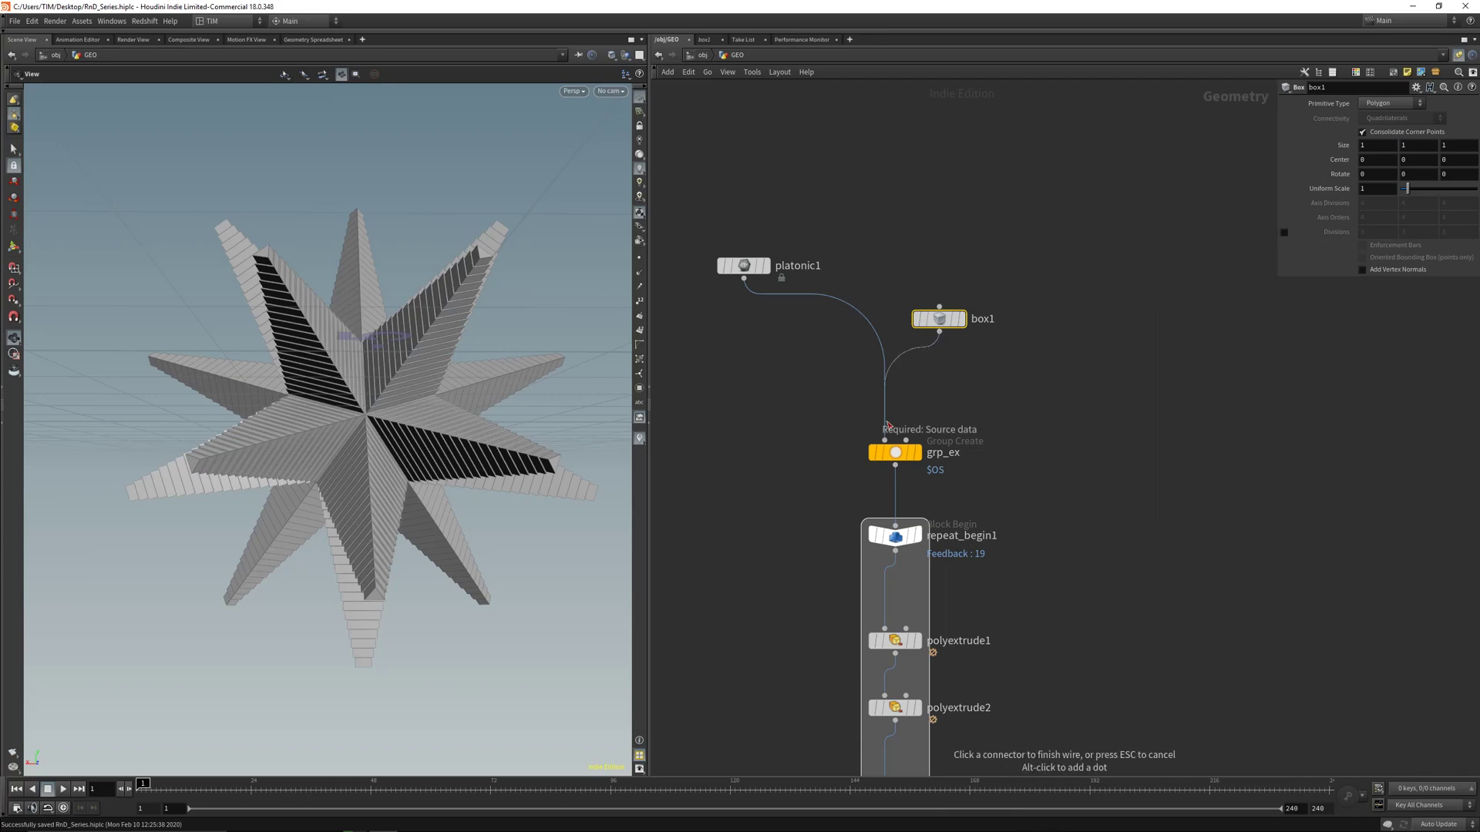
left_click(884, 438)
left_click_drag(390, 383, 431, 409)
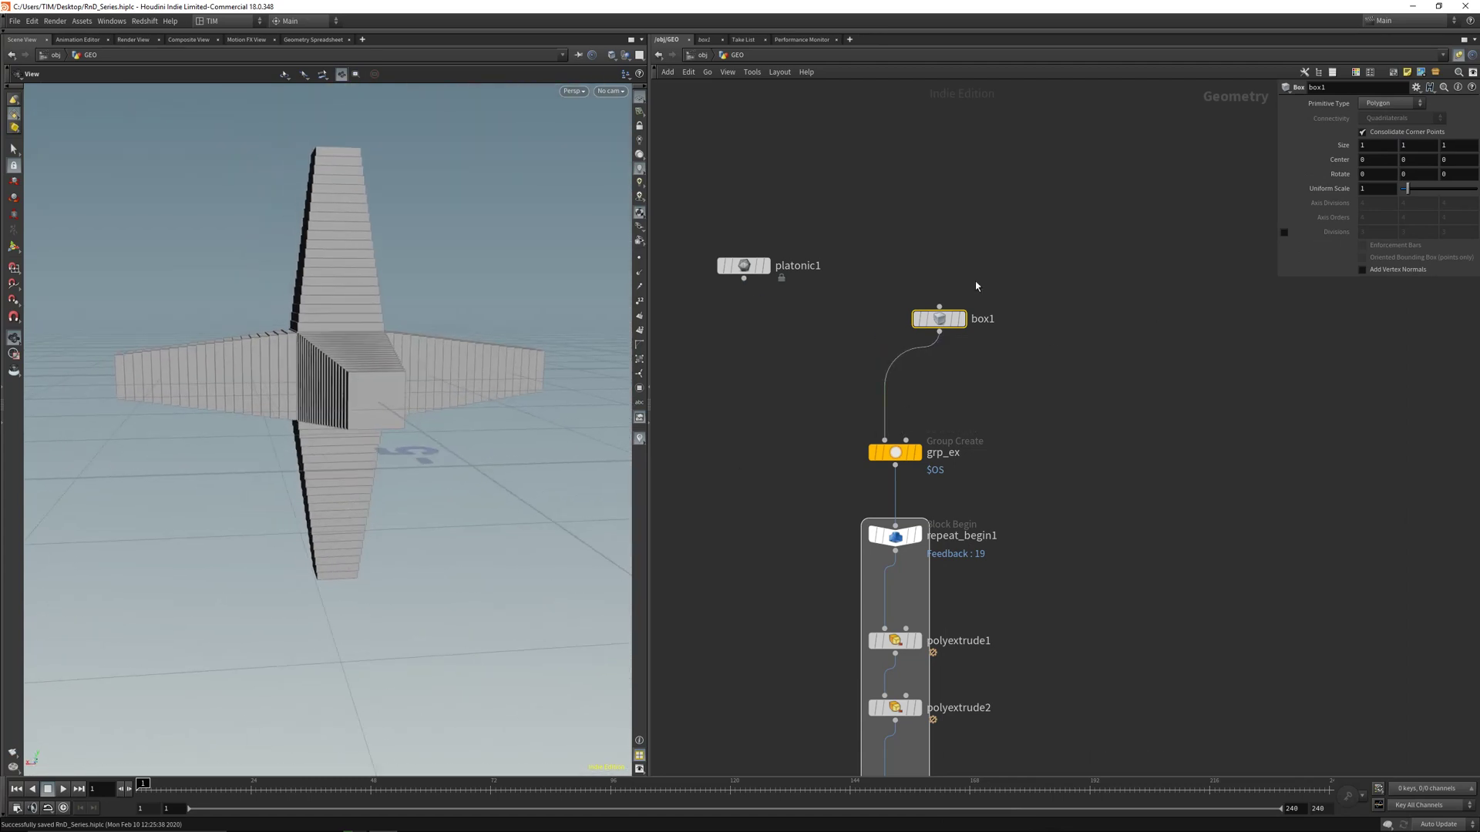
key("Delete")
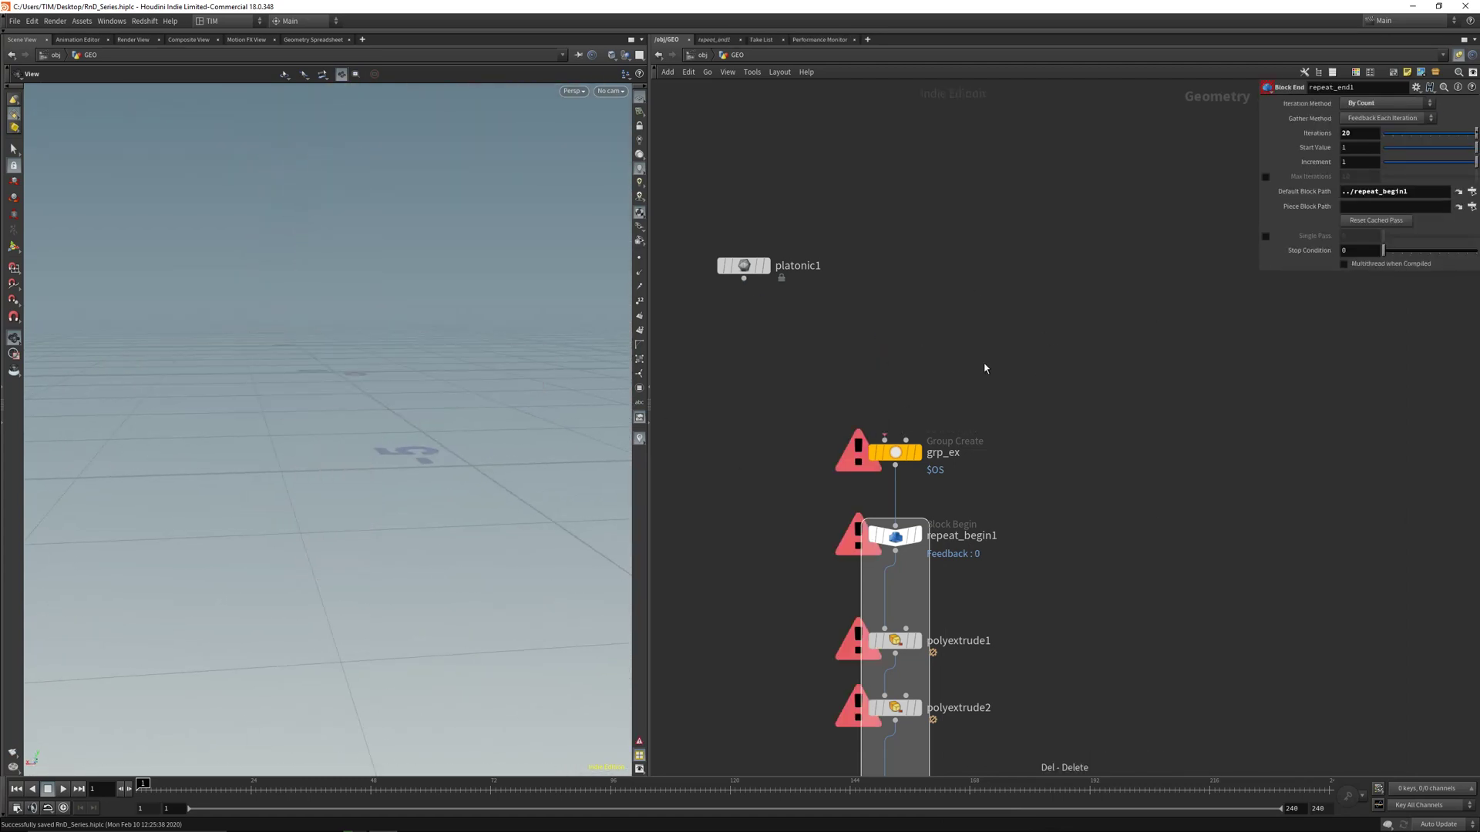
Add a displayed Sphere node above grp_ex, beside platonic1
key("Tab")
type("p")
key("BackSpace")
type("pe")
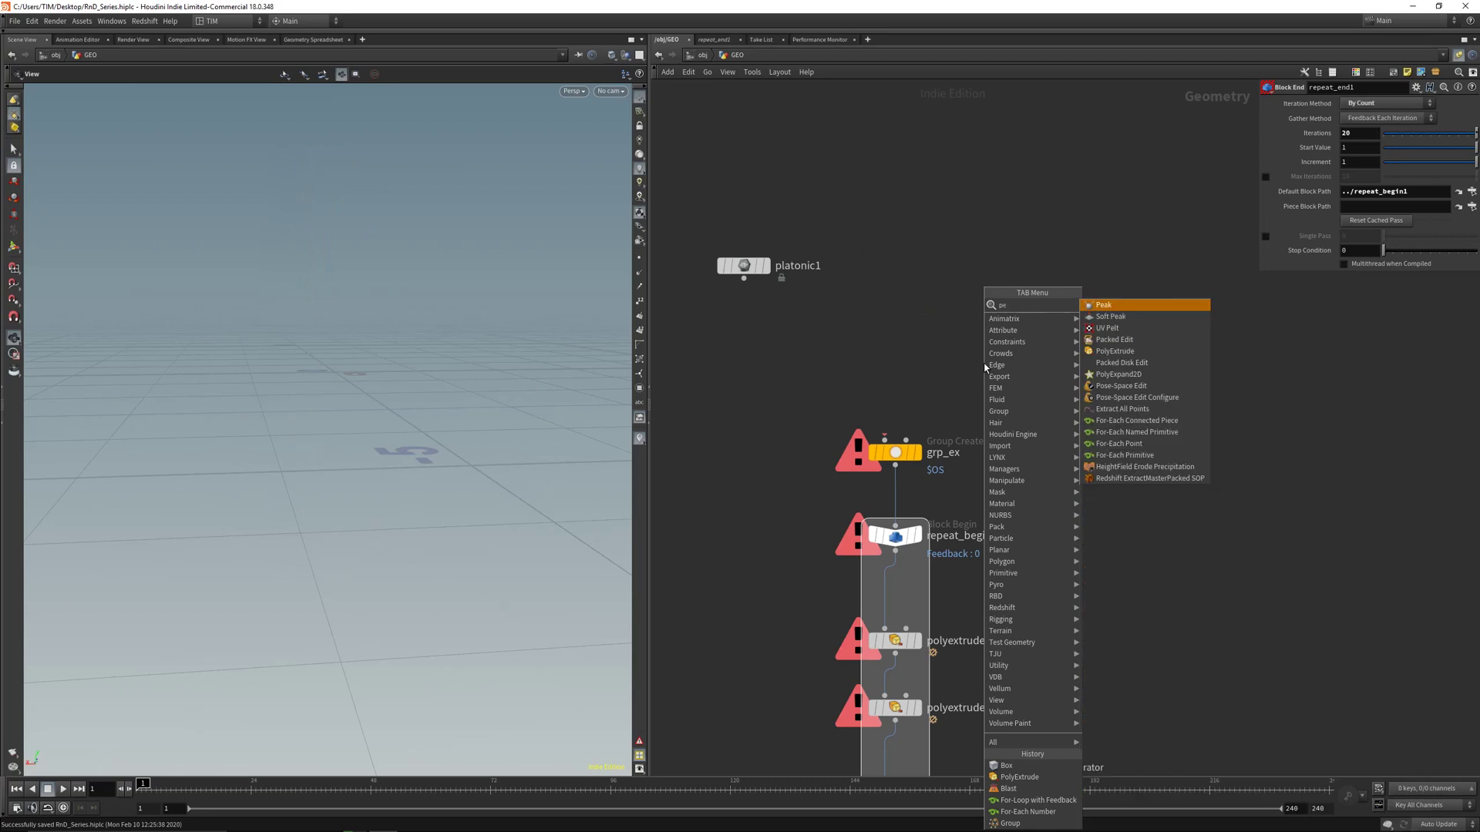
key("BackSpace")
key("BackSpace")
type("spe")
key("BackSpace")
key("BackSpace")
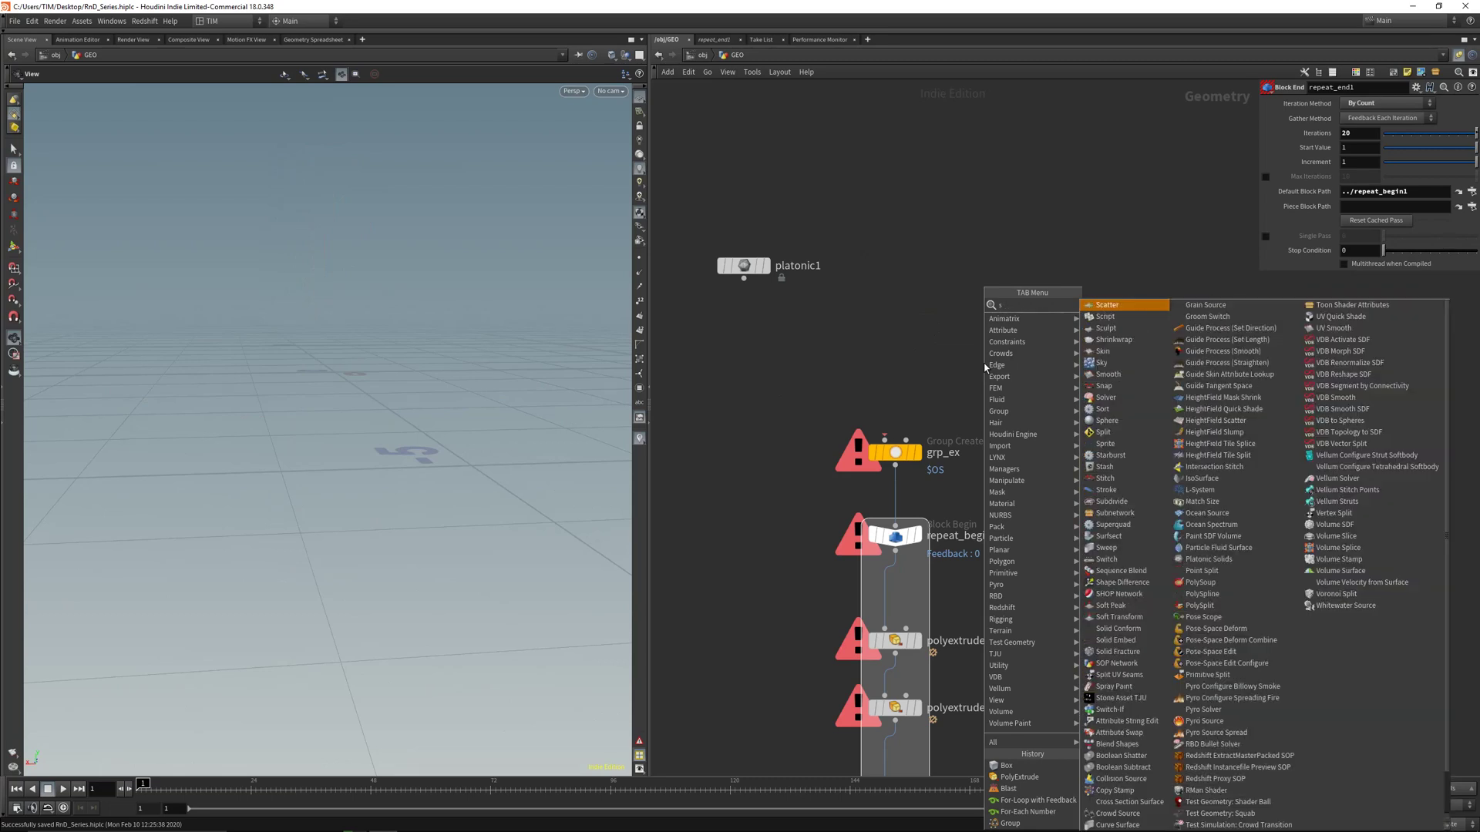
type("p")
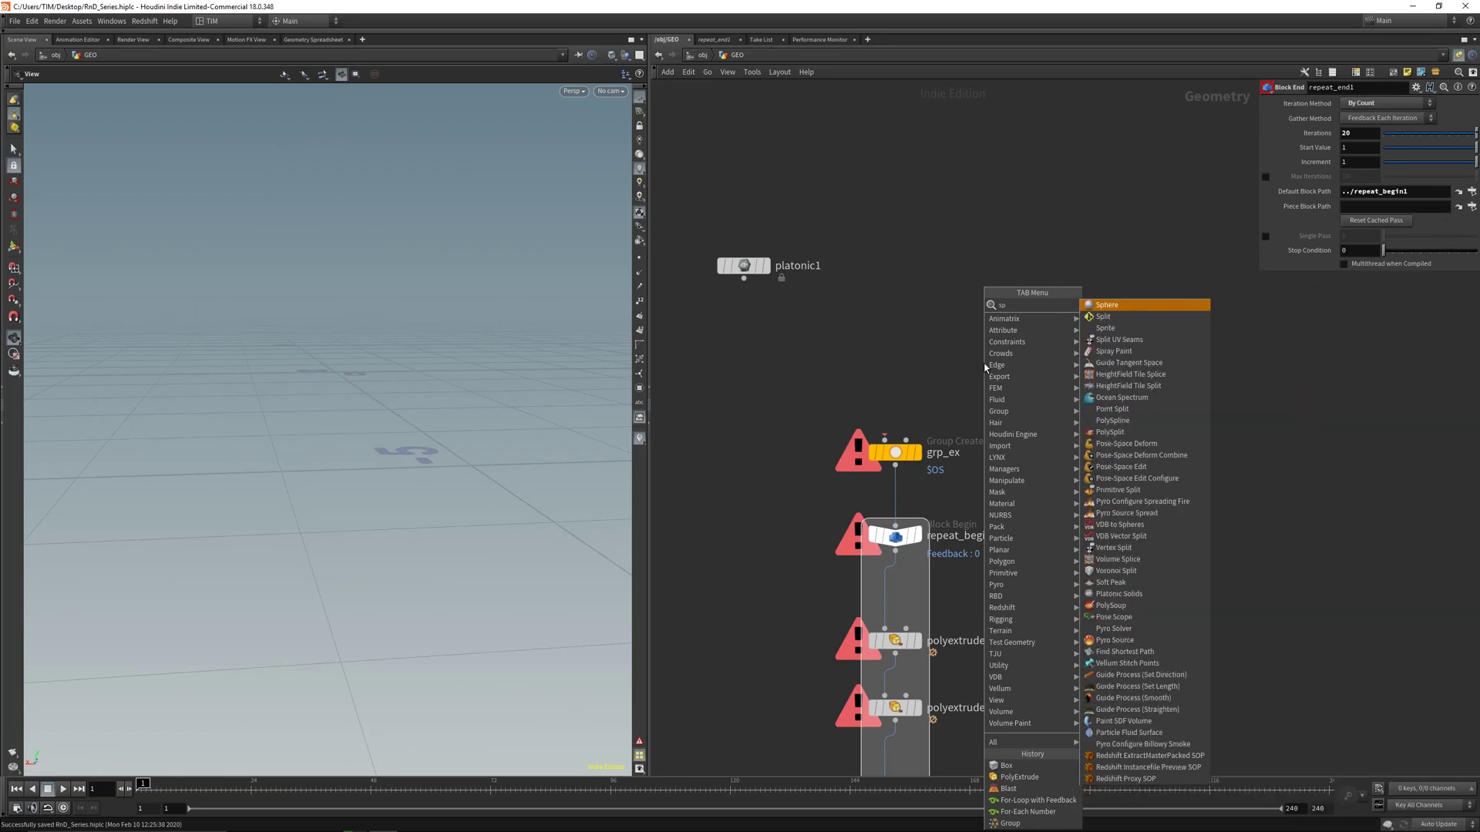
key("Return")
left_click(984, 364)
key("r")
left_click(985, 364)
left_click_drag(985, 365, 1003, 326)
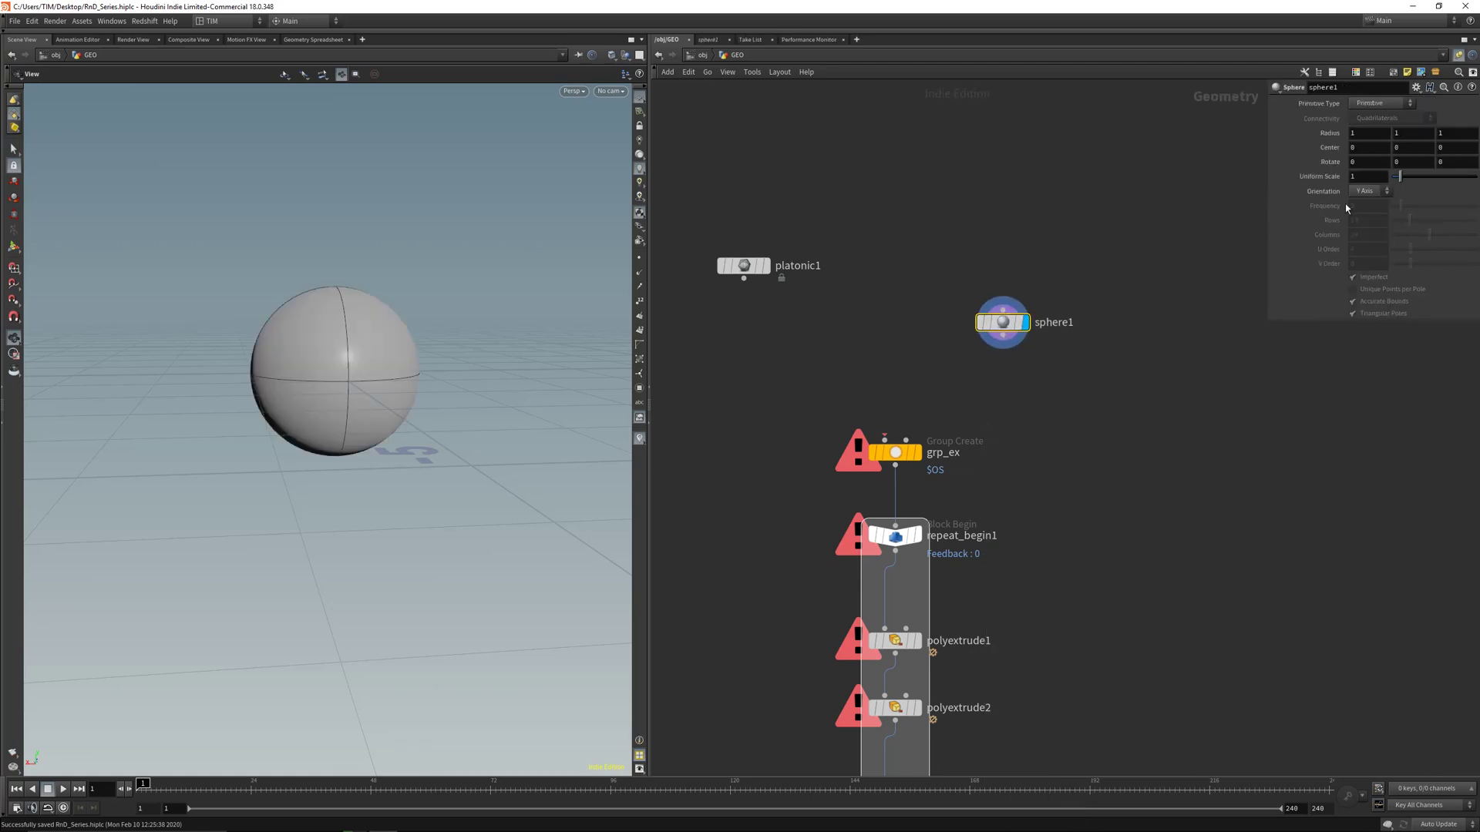
Change sphere1's primitive type to Polygon and set its frequency to 10
left_click(1379, 103)
left_click(1370, 117)
left_click_drag(343, 348, 392, 359)
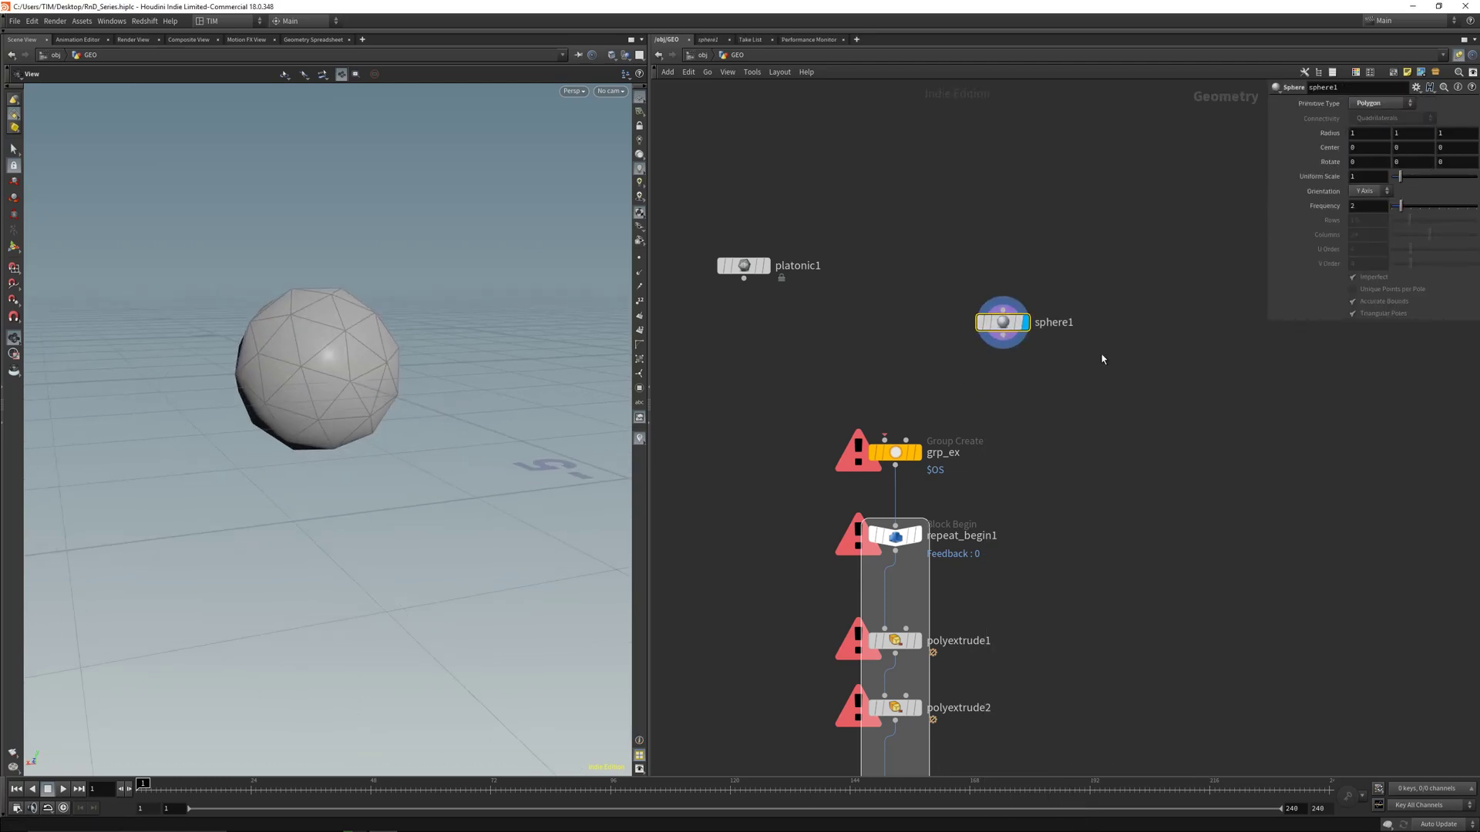
left_click_drag(1004, 324, 1019, 289)
left_click_drag(1391, 214, 1476, 218)
Add a Remesh node wired directly below sphere1 and displayed
key("Tab")
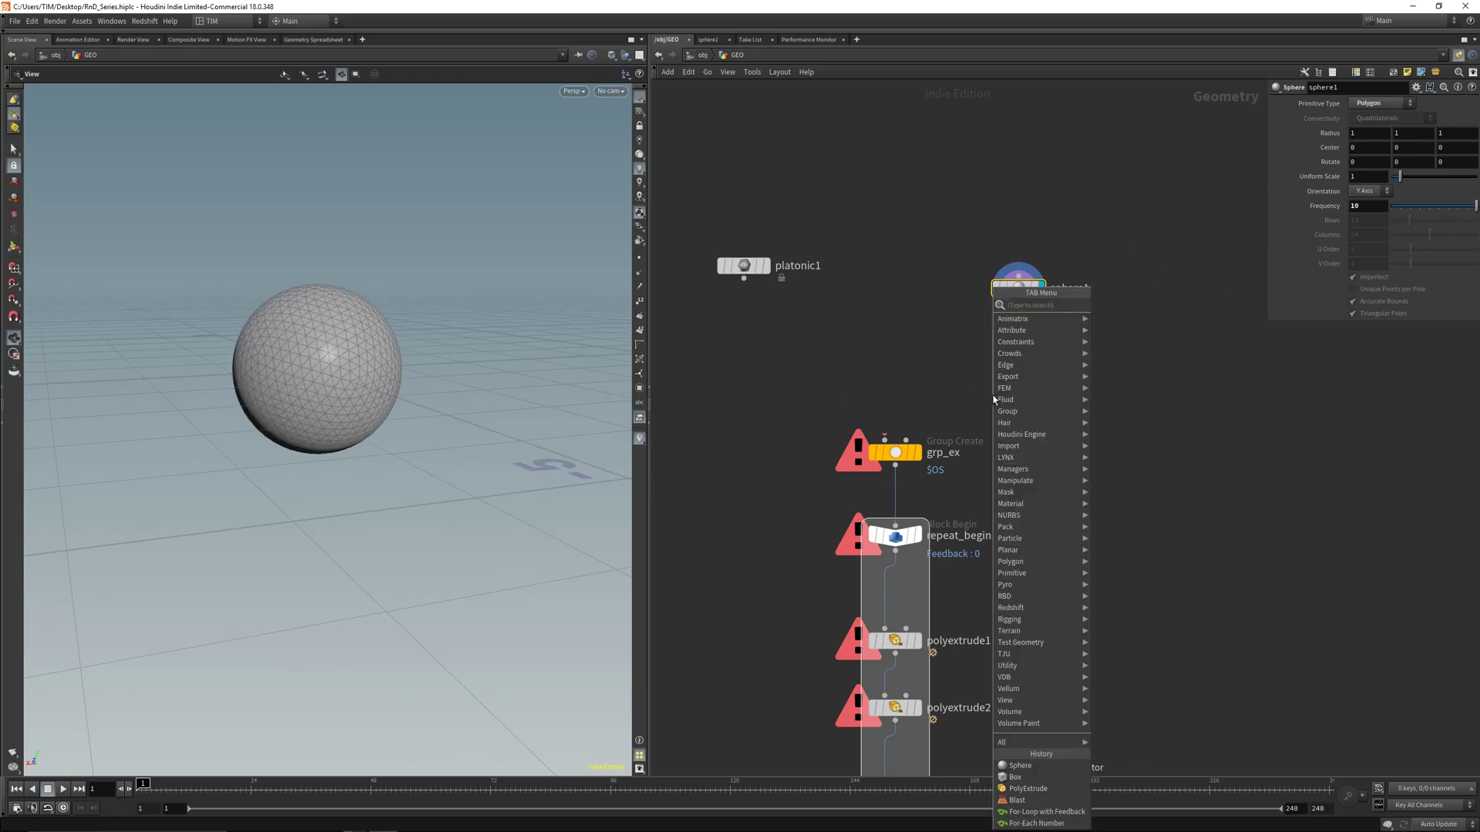
type("re")
key("Down")
key("Return")
left_click(995, 395)
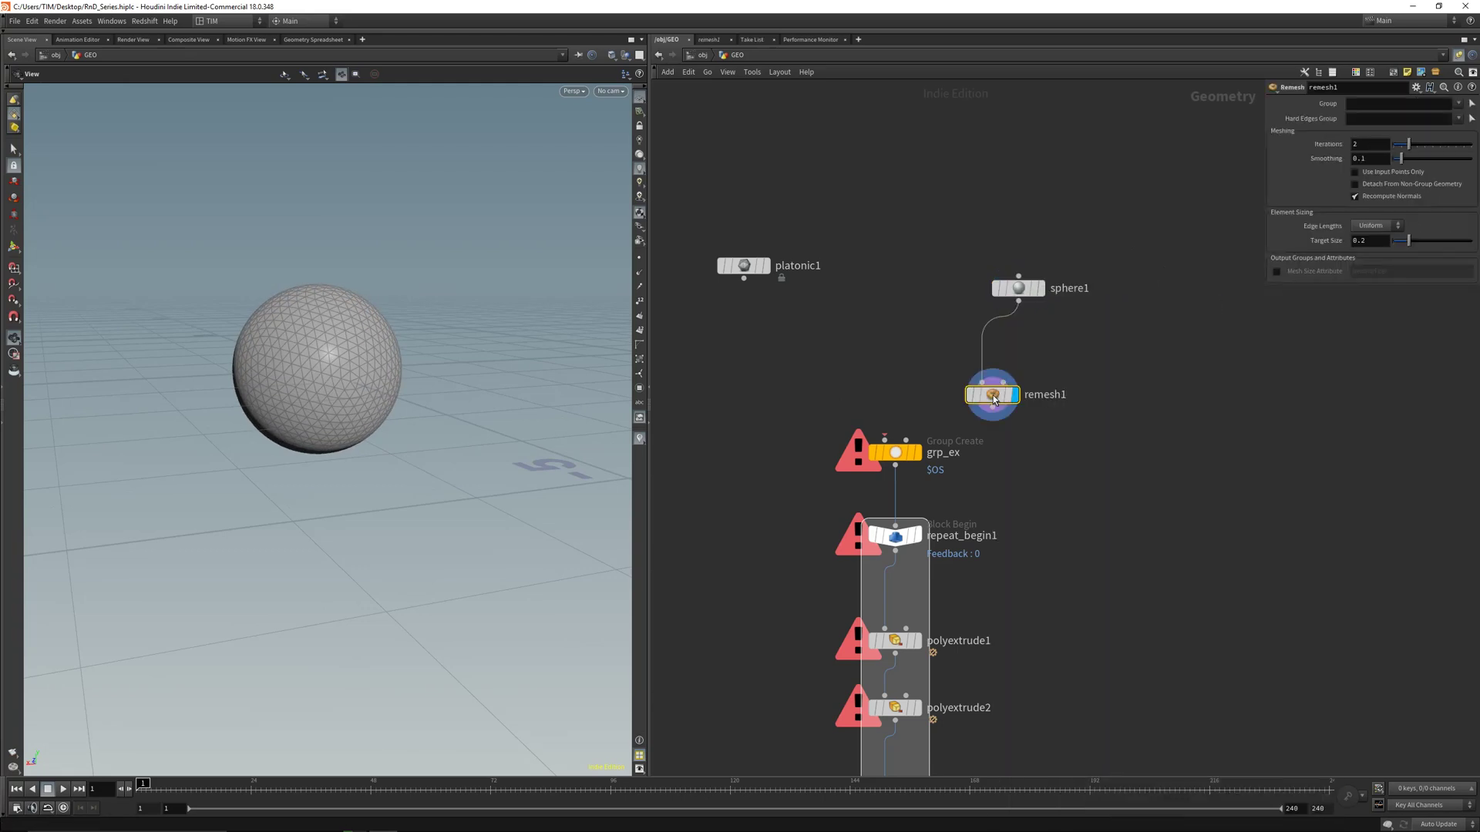
left_click_drag(994, 396, 1021, 356)
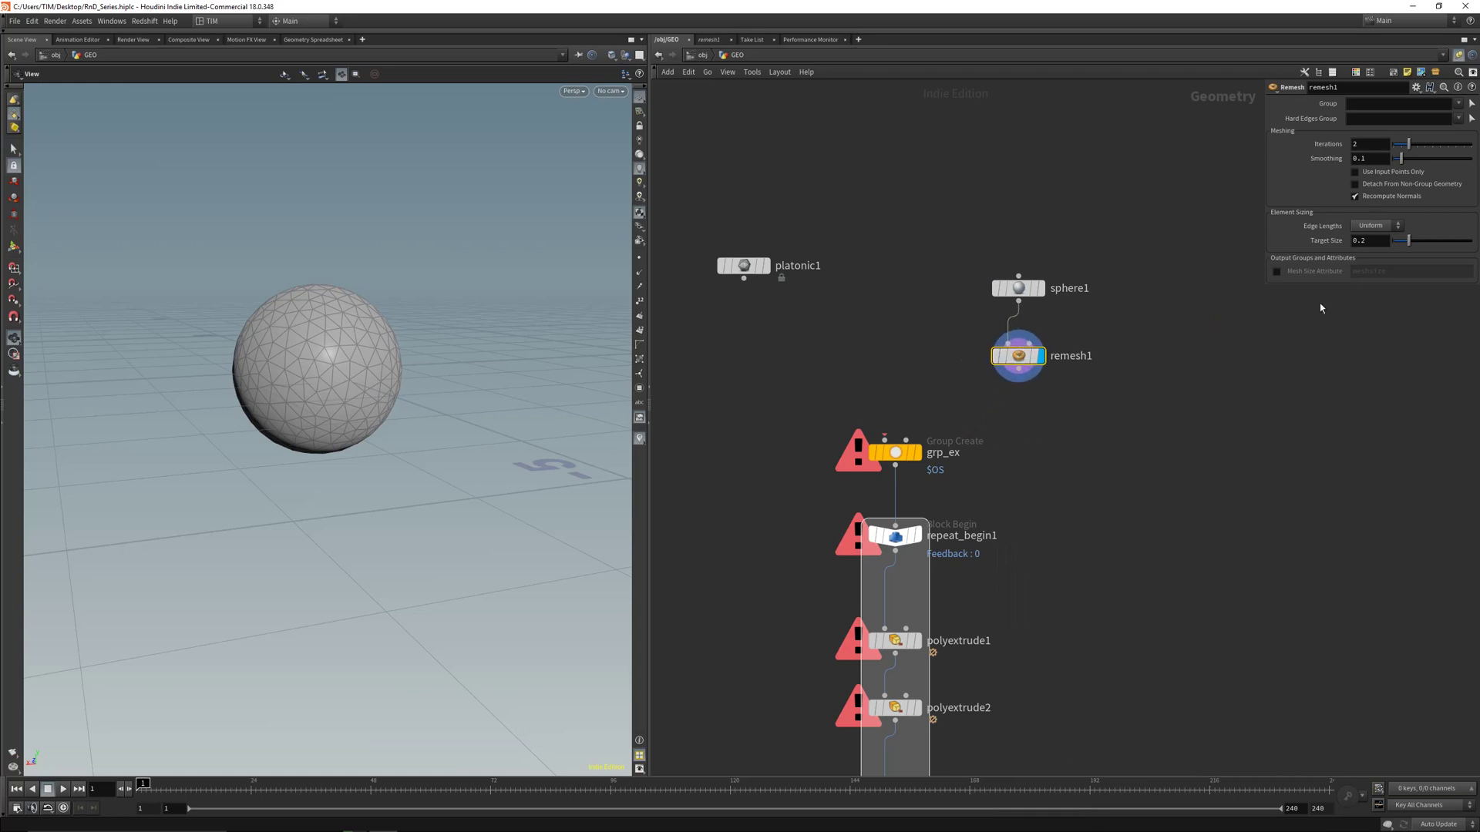
Set remesh1's target size to 0.1
left_click(1377, 240)
key("Return")
scroll(467, 337, "up", 2)
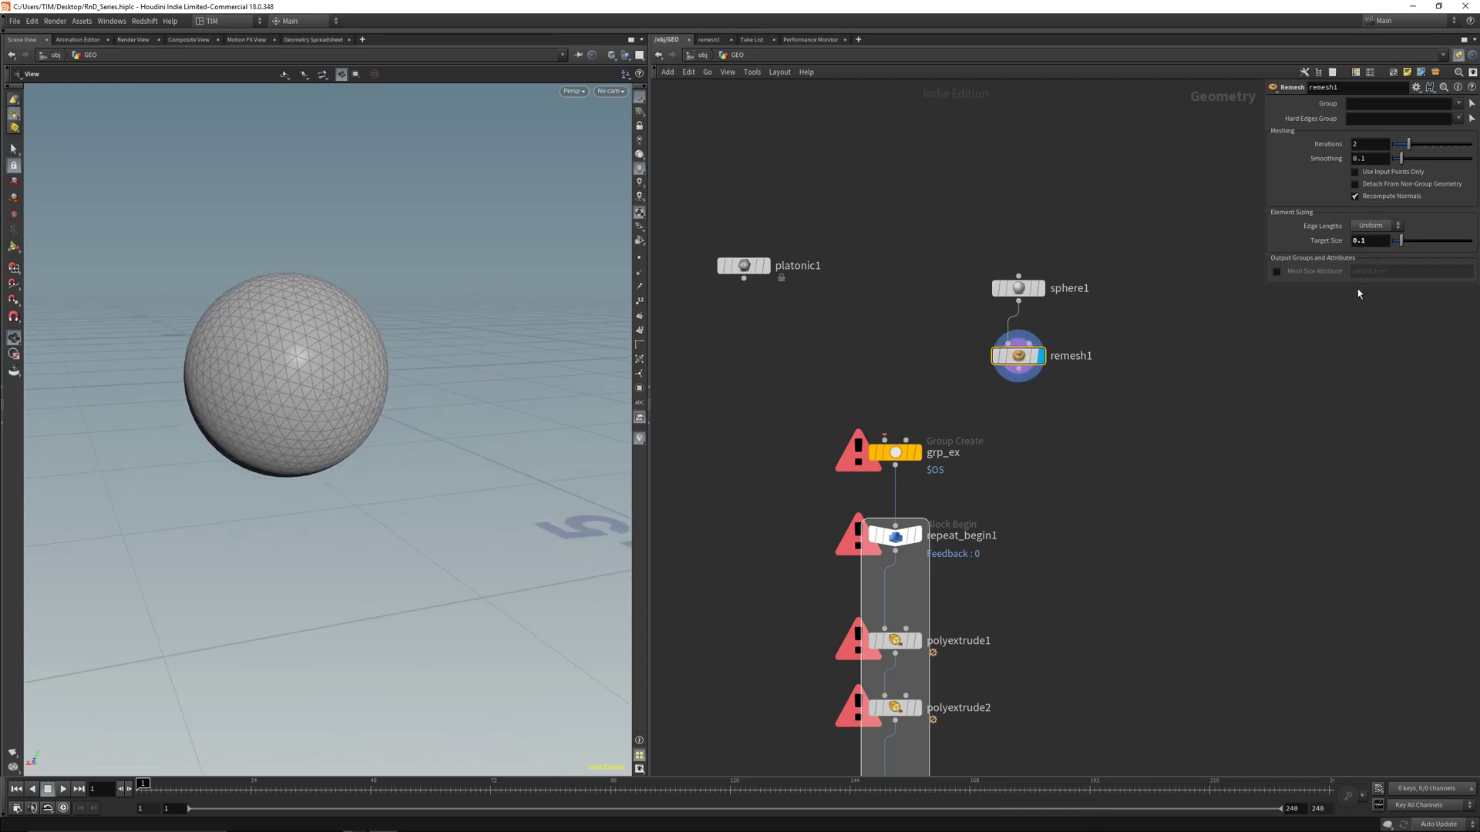
Set remesh1's target size to 0.25
left_click(1364, 241)
type("0.25")
key("Return")
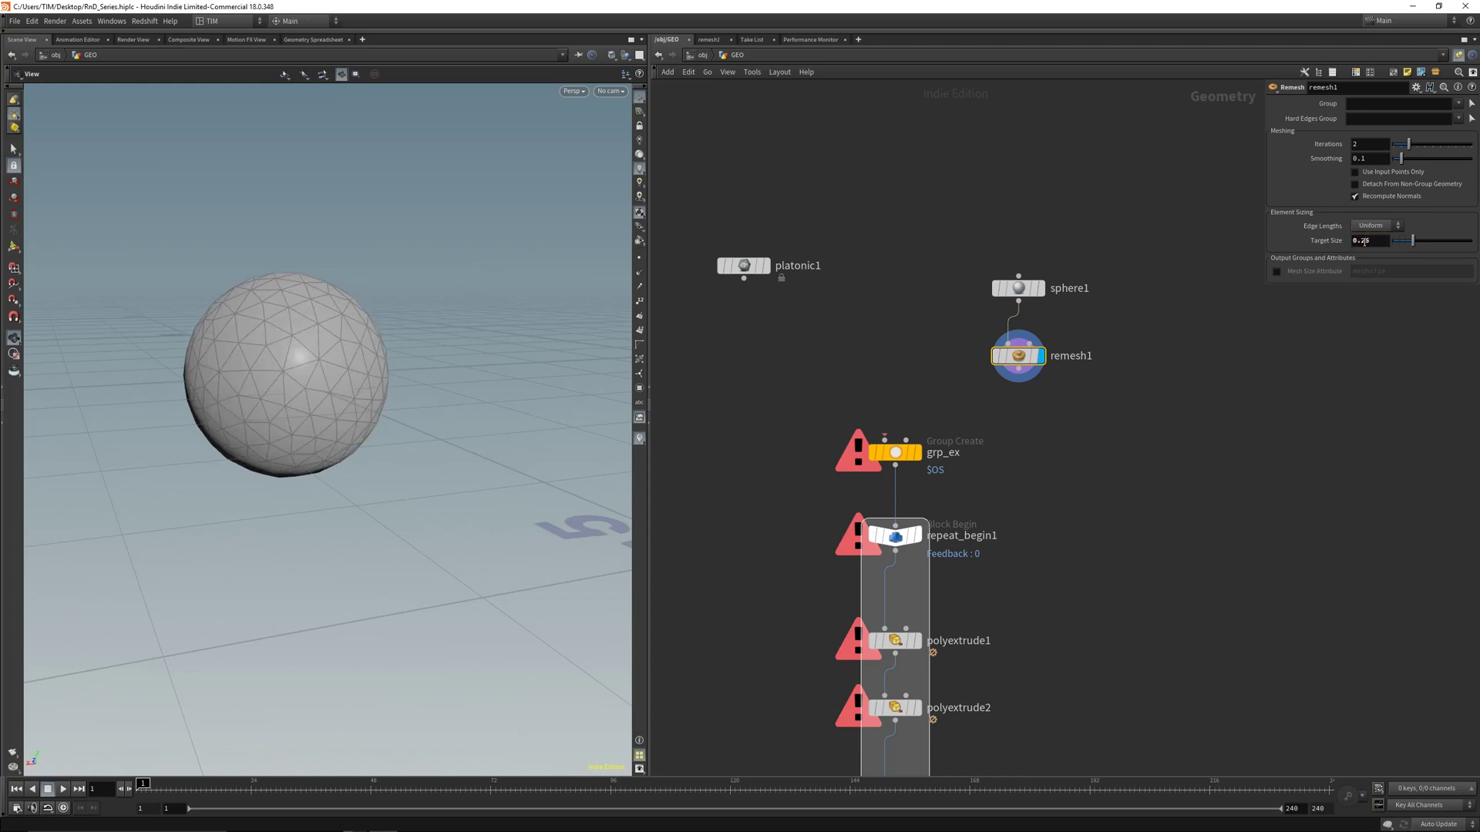
left_click_drag(465, 373, 572, 409)
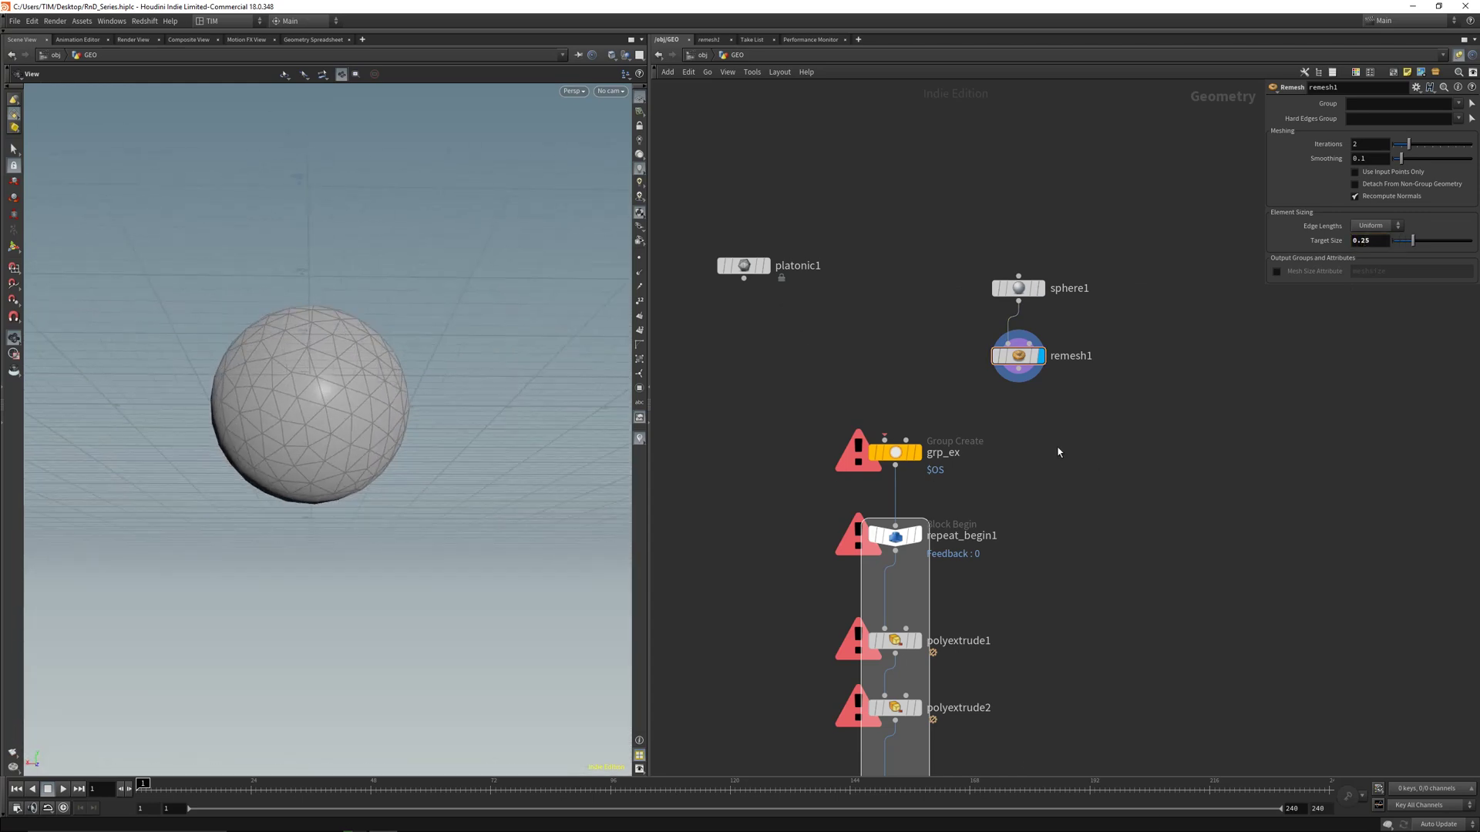
Add a displayed PolyReduce node wired below remesh1
key("Tab")
type("red")
left_click(1187, 364)
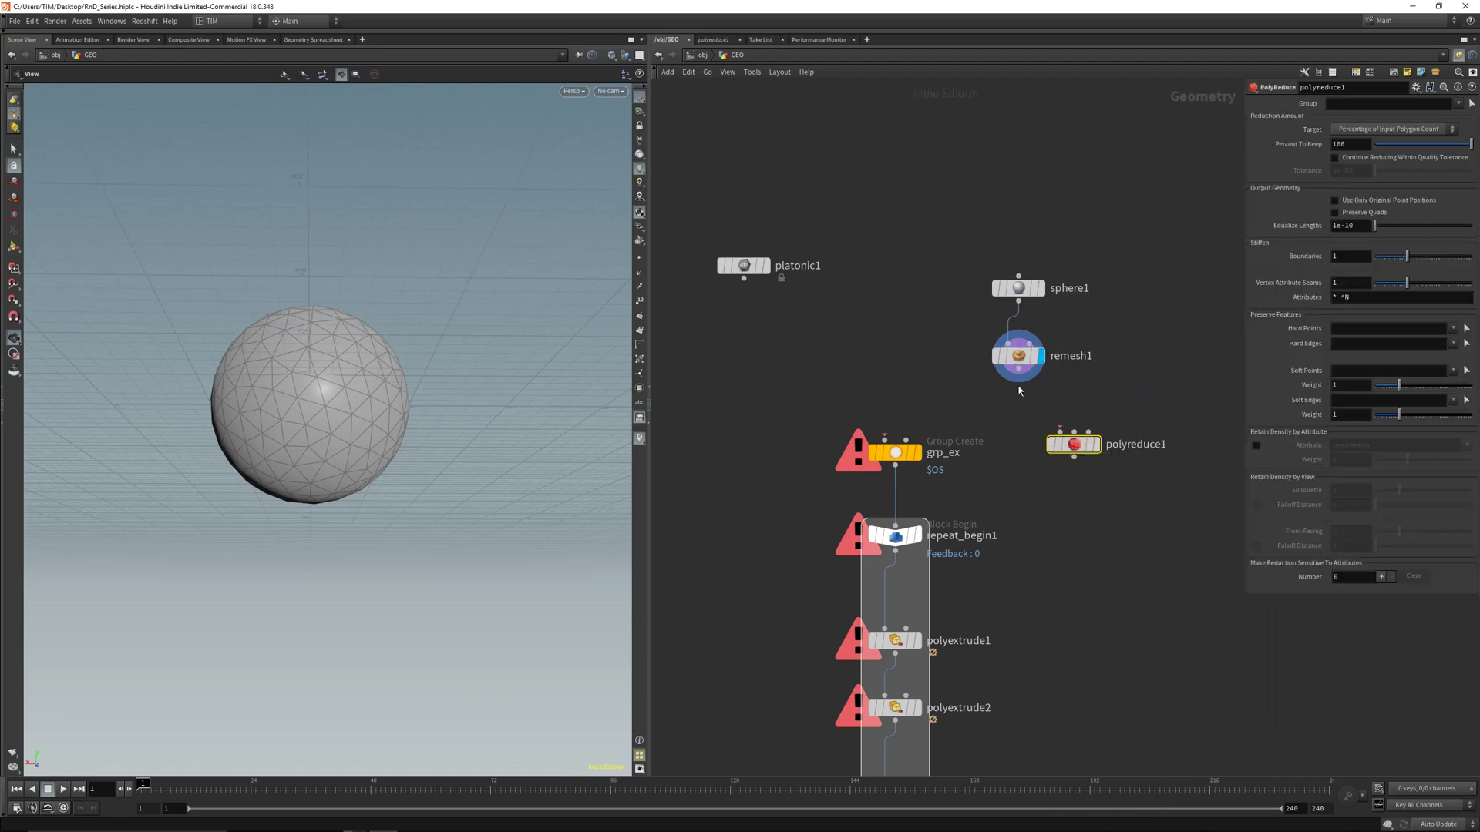
left_click(1073, 444)
Try polyreduce1's Percent To Keep at 85, and lower it to 13.2
double_click(1348, 145)
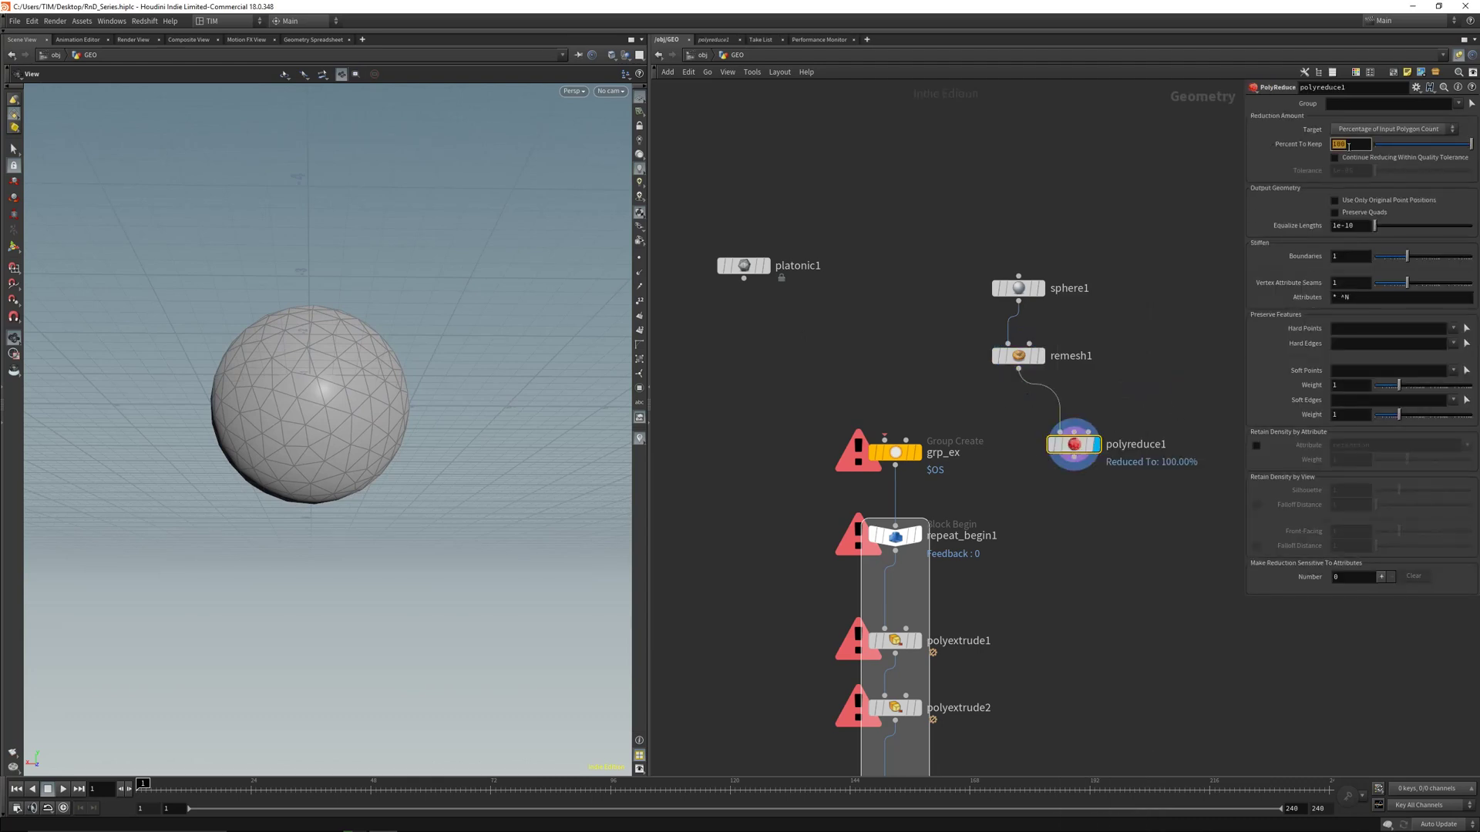
type("85")
key("Return")
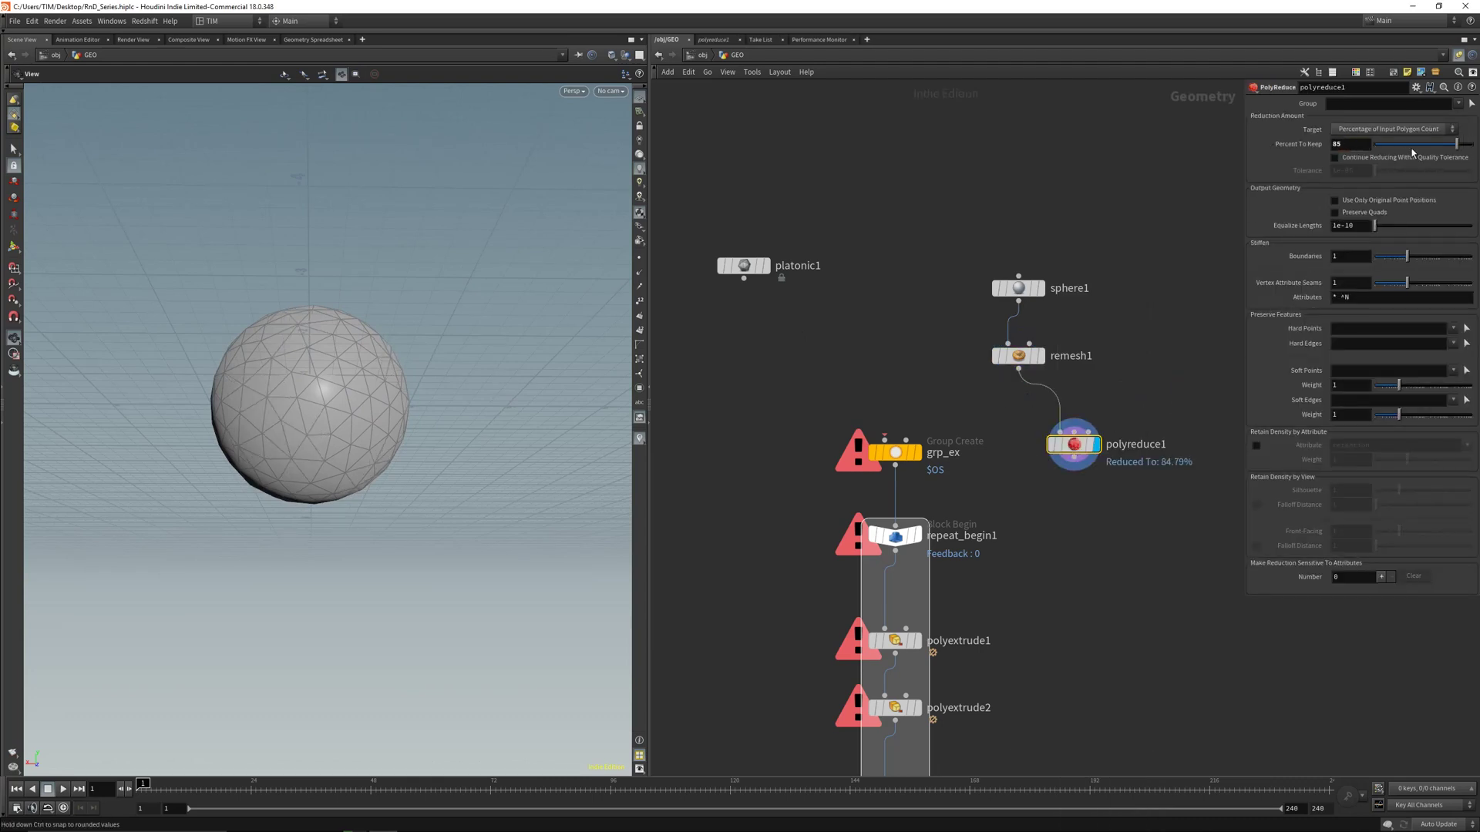
left_click_drag(1413, 147, 1387, 154)
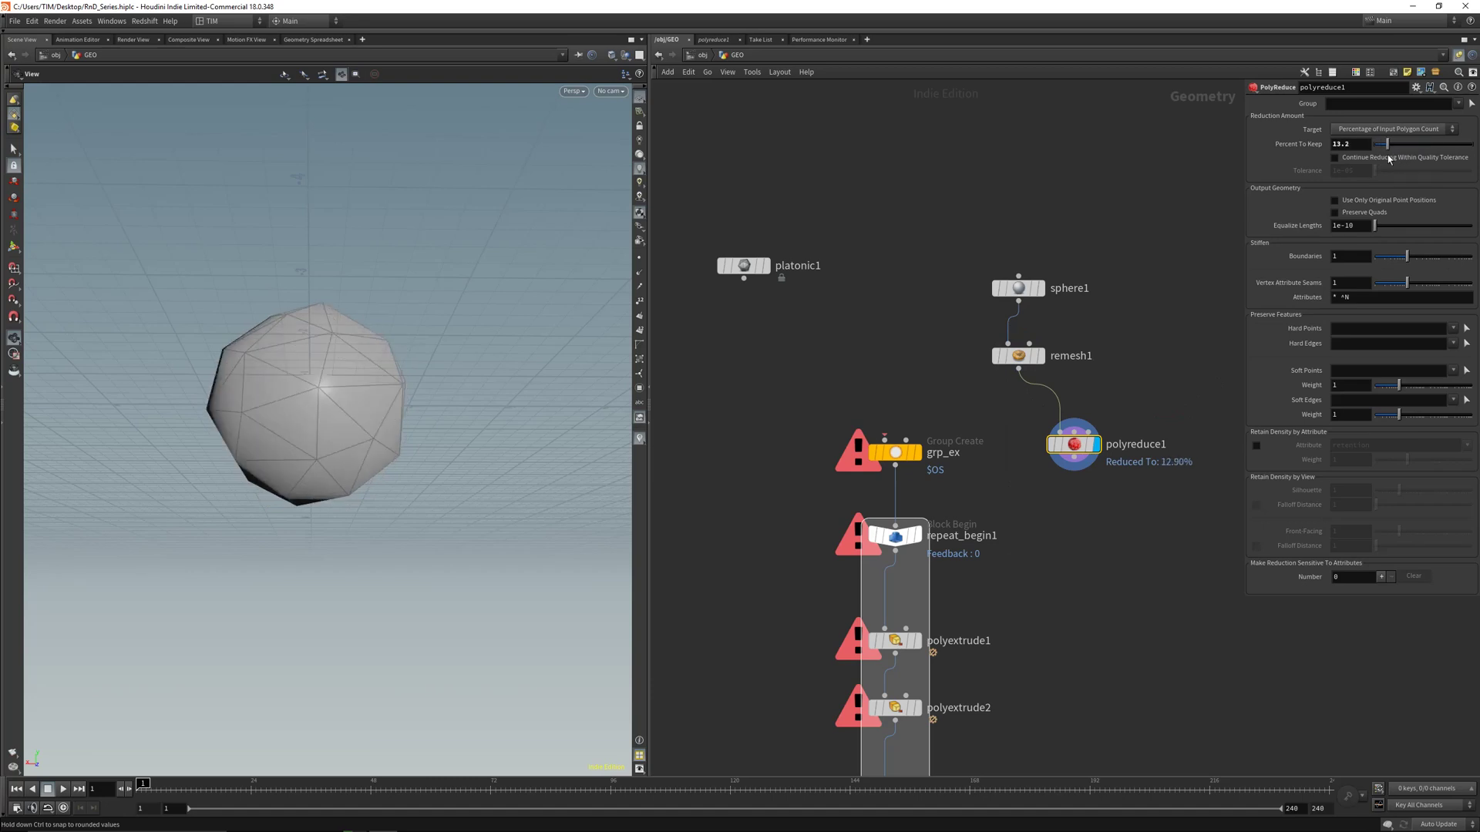
left_click_drag(302, 415, 381, 443)
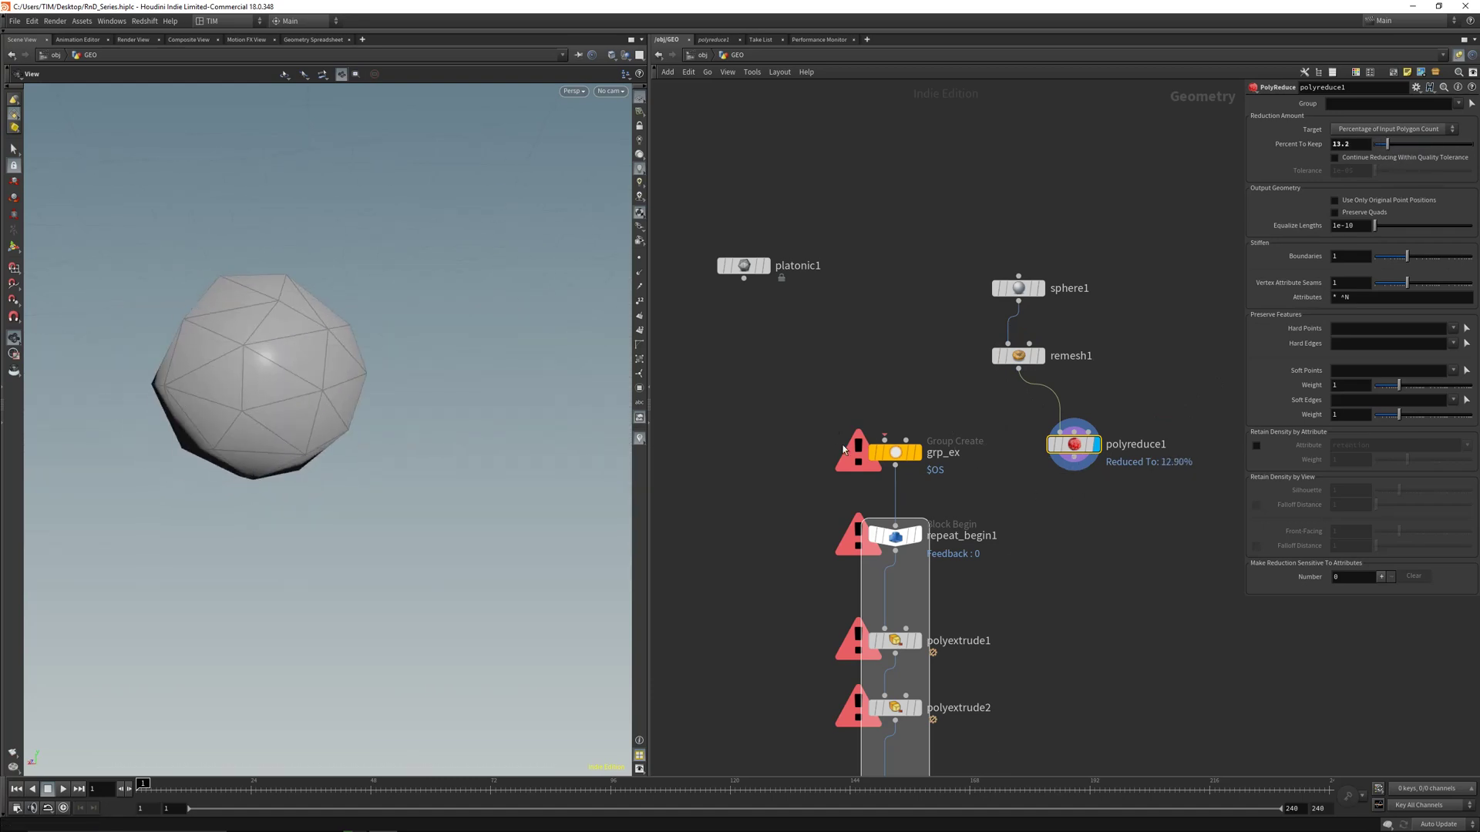
Feed polyreduce1's output into grp_ex and display the loop's result at repeat_end1
left_click_drag(884, 440, 1073, 458)
middle_click_drag(1059, 544, 1043, 167)
left_click_drag(768, 481, 1052, 406)
key("r")
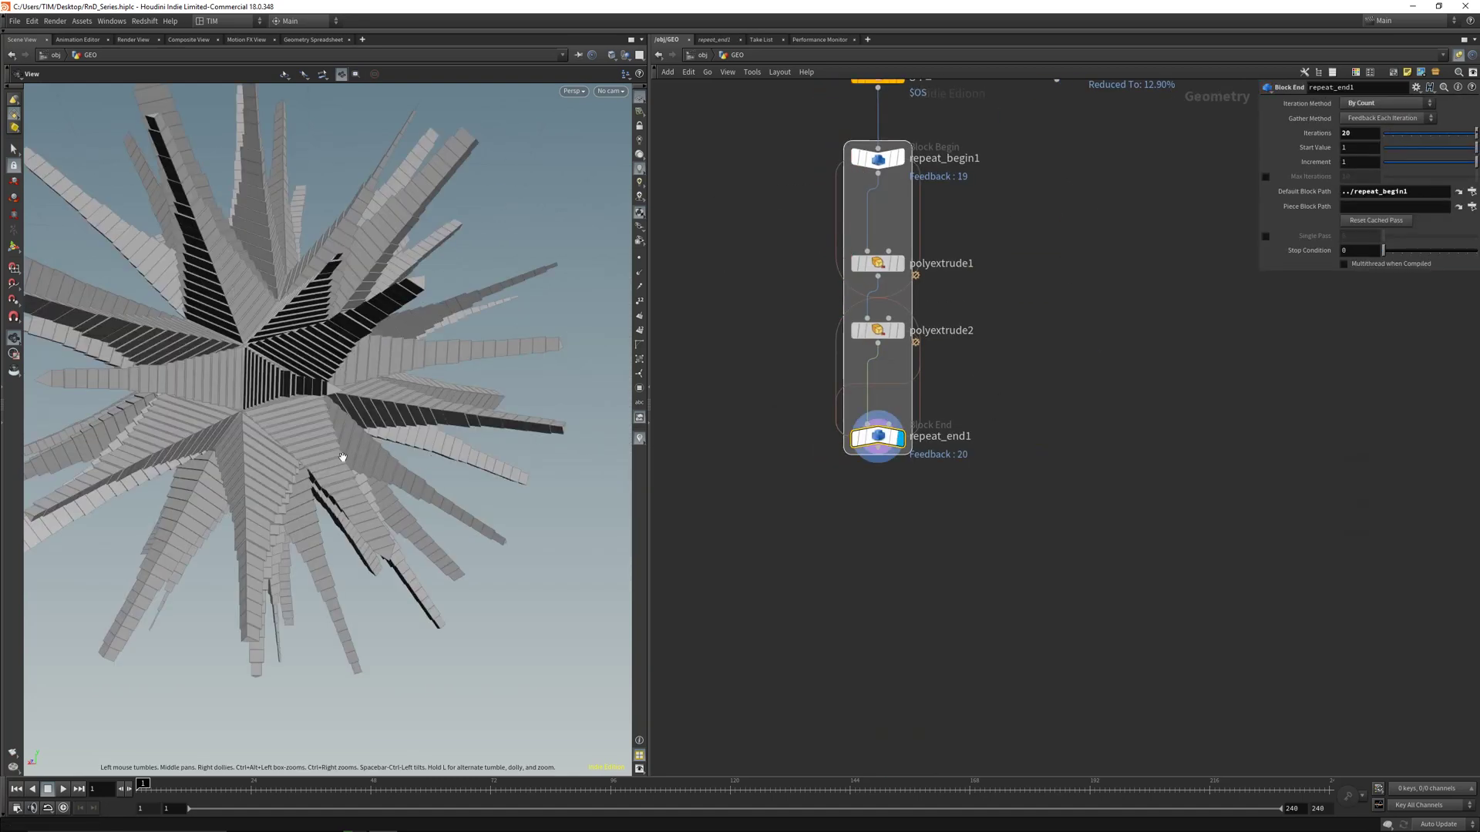
left_click_drag(343, 456, 265, 394)
scroll(385, 405, "down", 5)
left_click_drag(390, 409, 332, 401)
Save the scene and align polyreduce1 directly beneath remesh1
key("ctrl+s")
scroll(786, 489, "down", 3)
middle_click_drag(780, 464, 768, 509)
left_click_drag(773, 587, 836, 374)
left_click(831, 238)
middle_click_drag(830, 237, 822, 311)
scroll(913, 286, "up", 2)
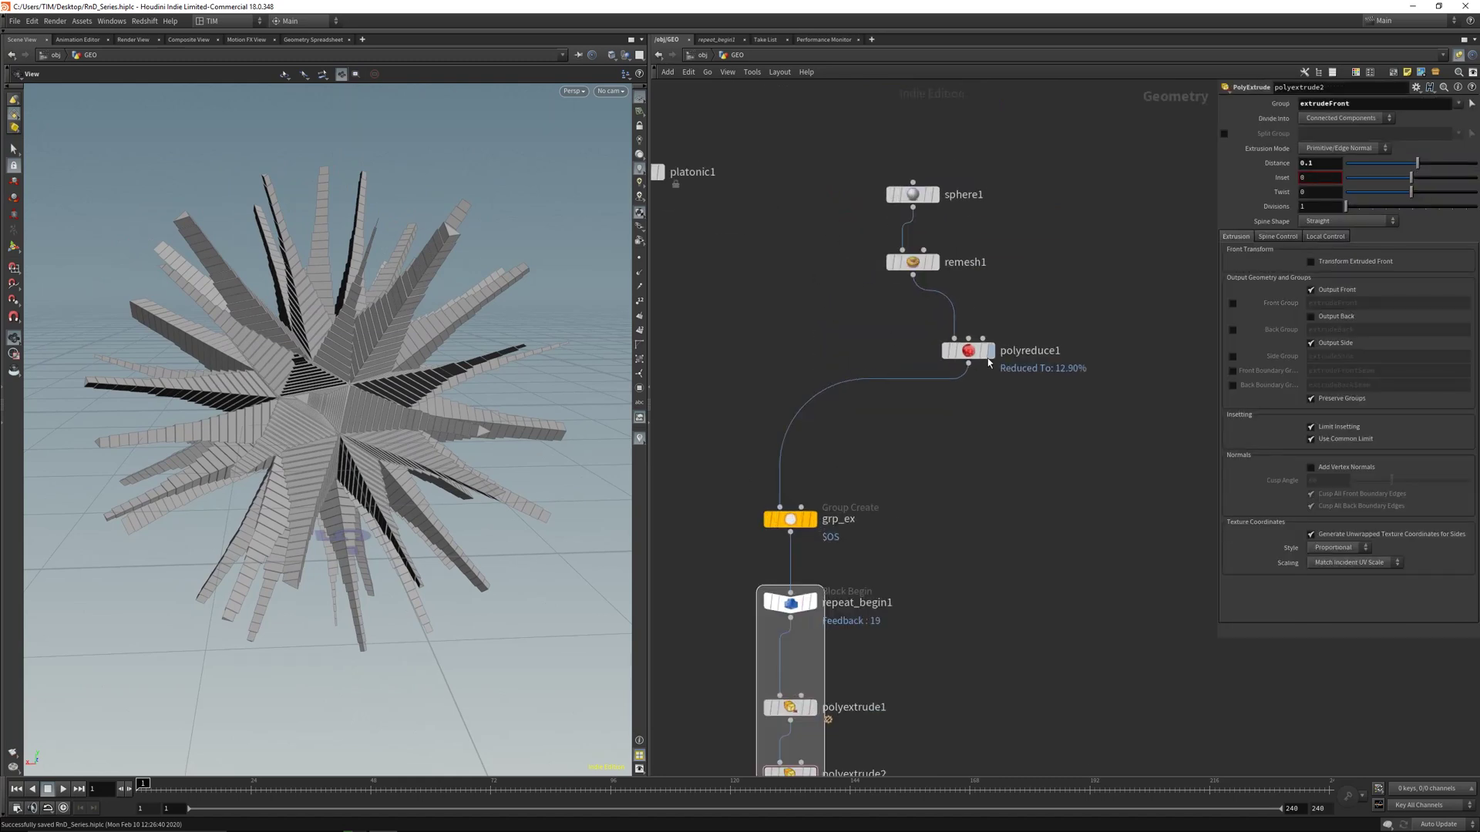
left_click_drag(969, 351, 914, 334)
left_click_drag(818, 282, 1001, 367)
middle_click_drag(975, 362, 996, 454)
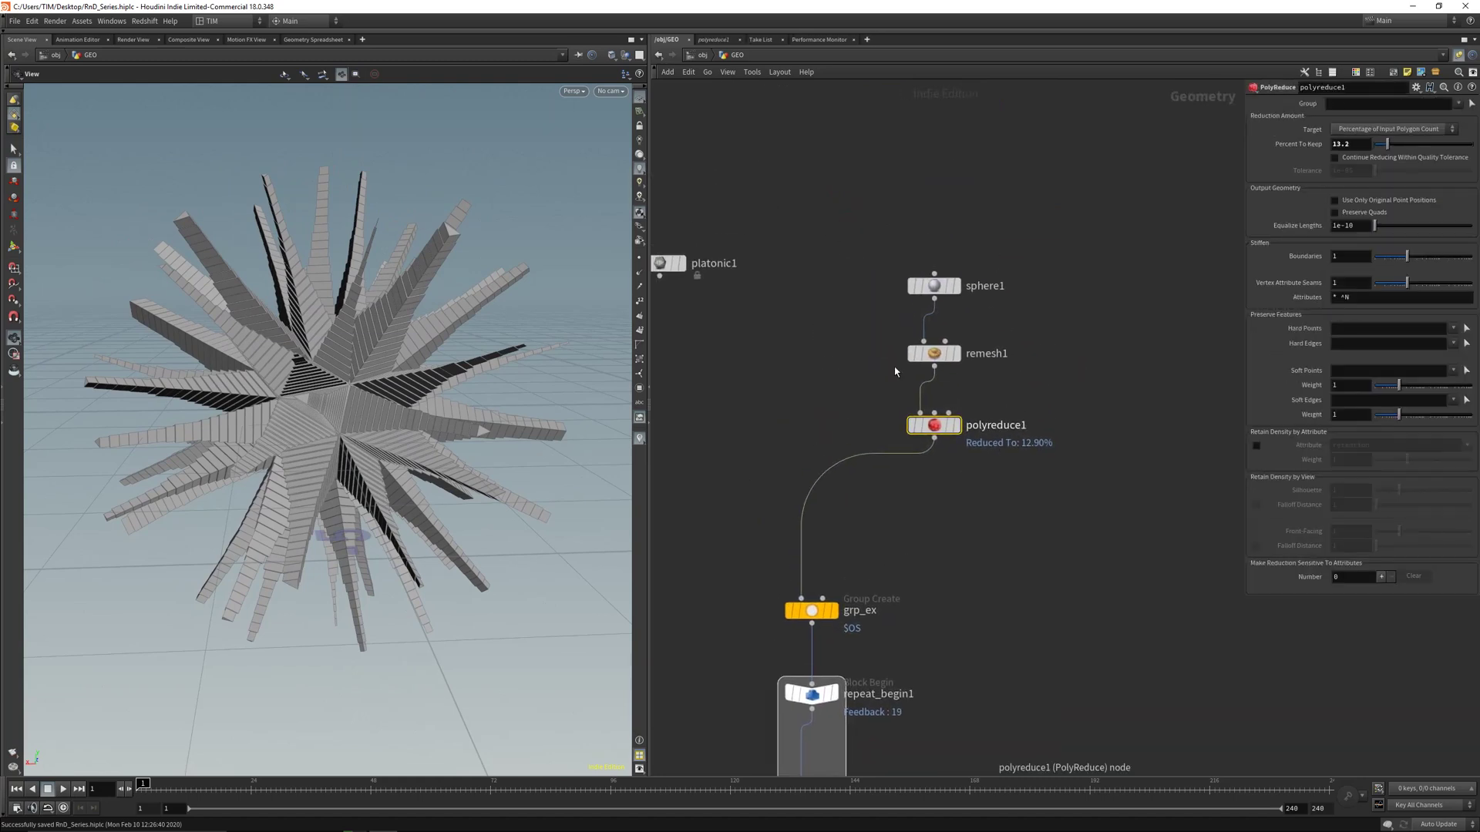
Delete polyreduce1 and remesh1 so that sphere1 feeds grp_ex directly
middle_click_drag(862, 351, 954, 352)
key("Delete")
left_click_drag(967, 328, 1057, 392)
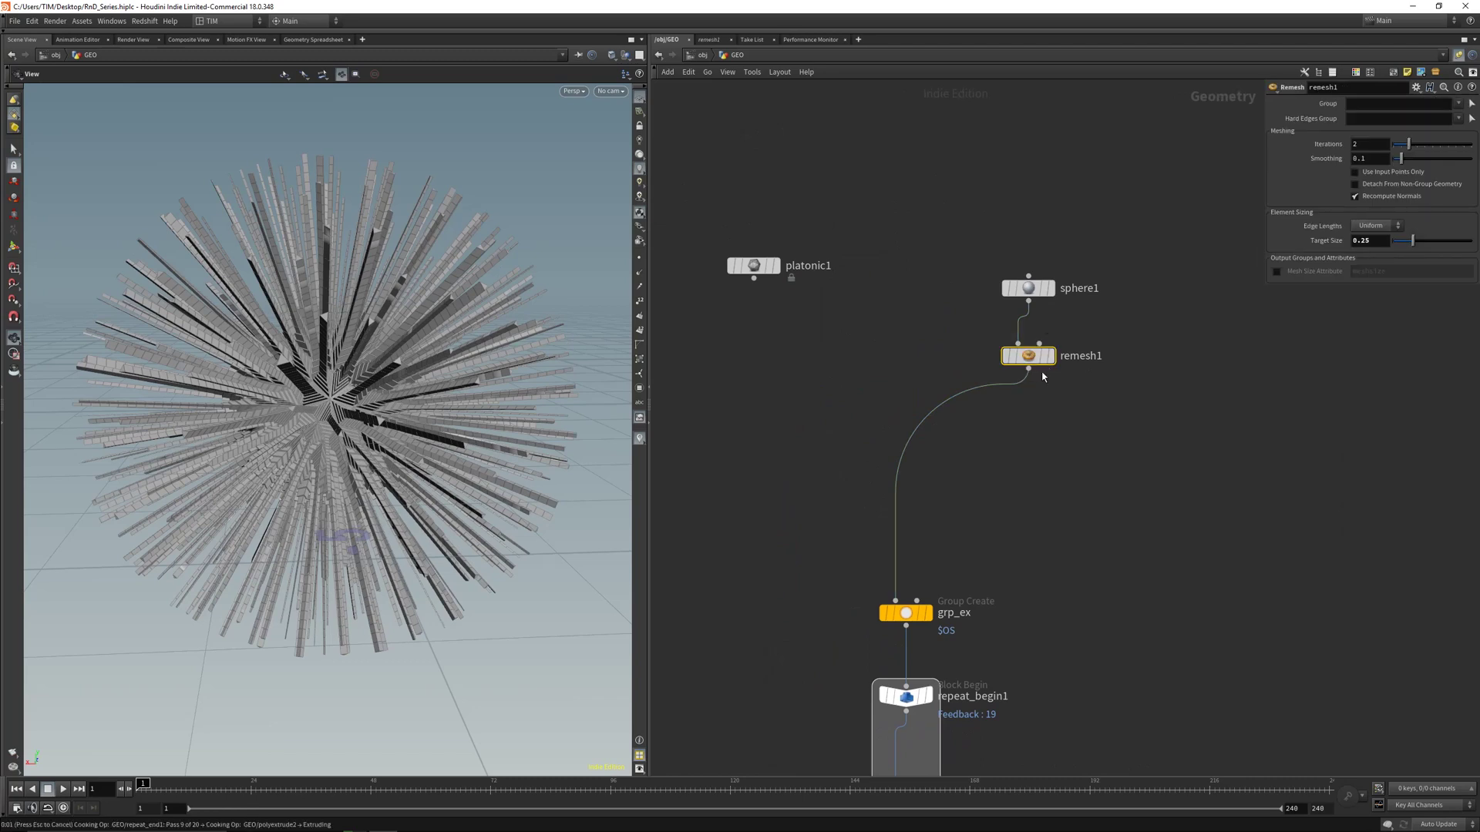
key("Delete")
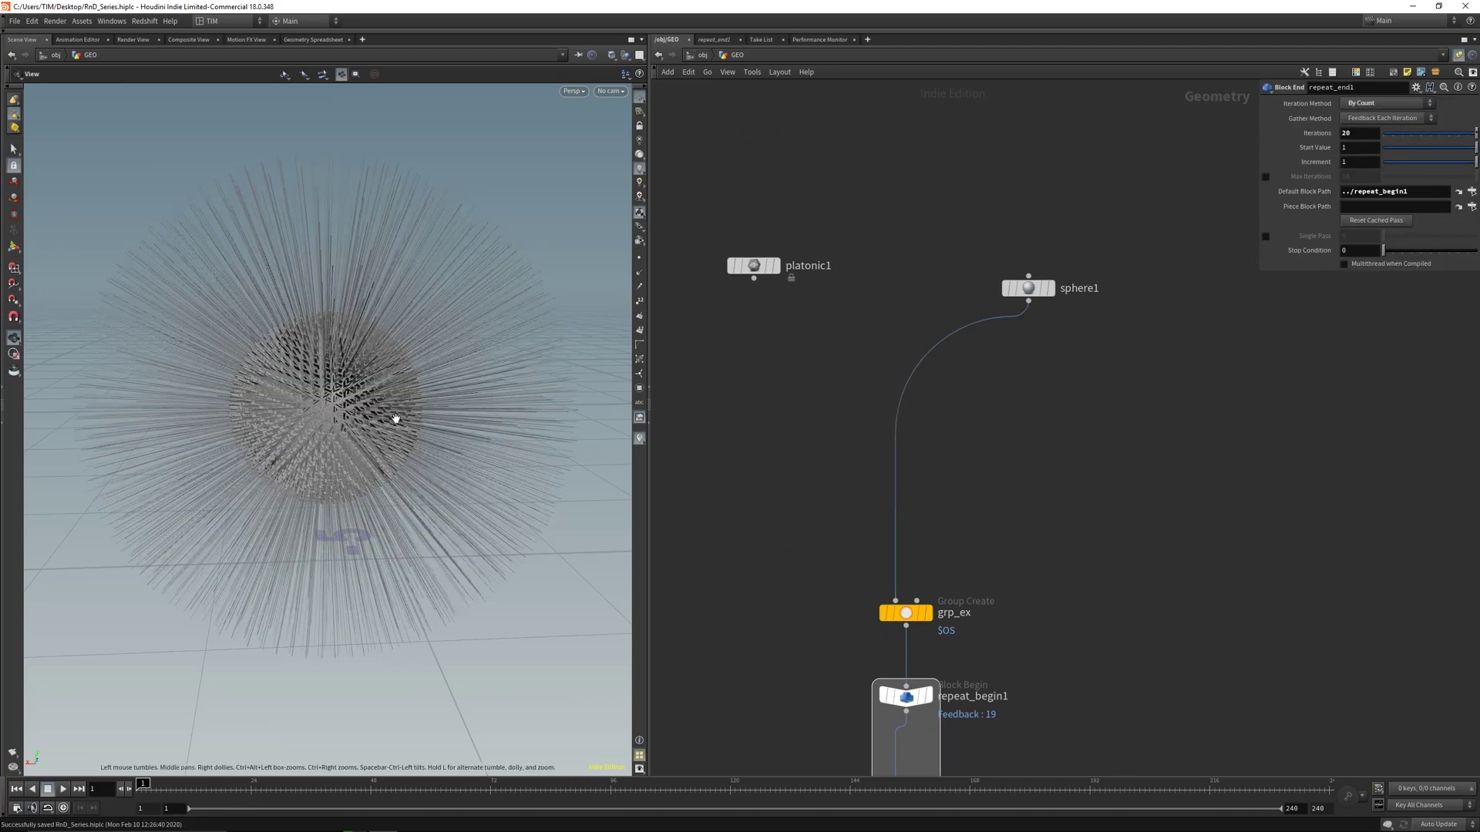
left_click_drag(395, 417, 378, 379)
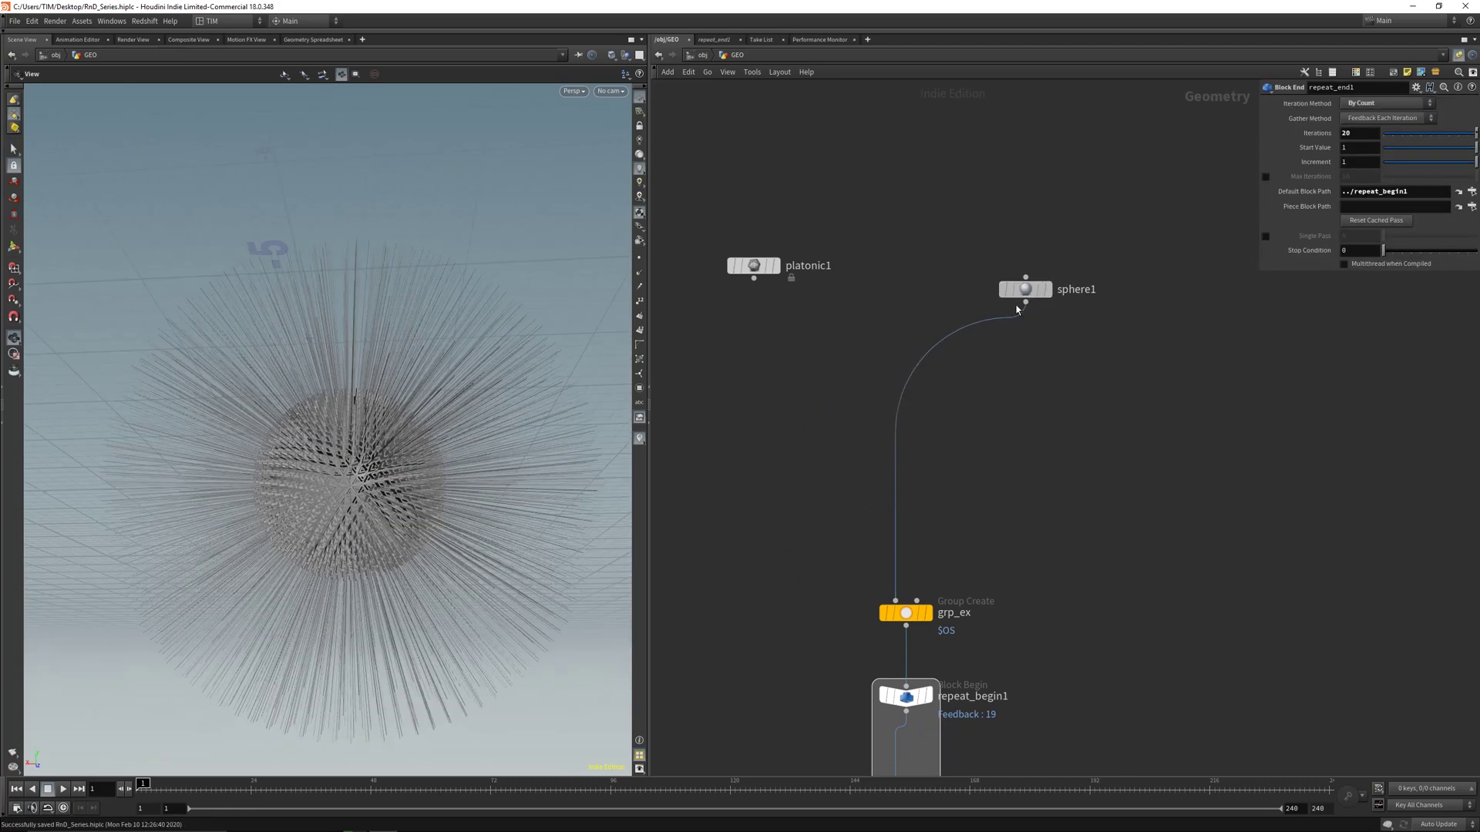
Place sphere1 directly above grp_ex and set its frequency to 5
left_click_drag(1028, 287, 908, 488)
left_click_drag(838, 419, 956, 502)
left_click(1371, 209)
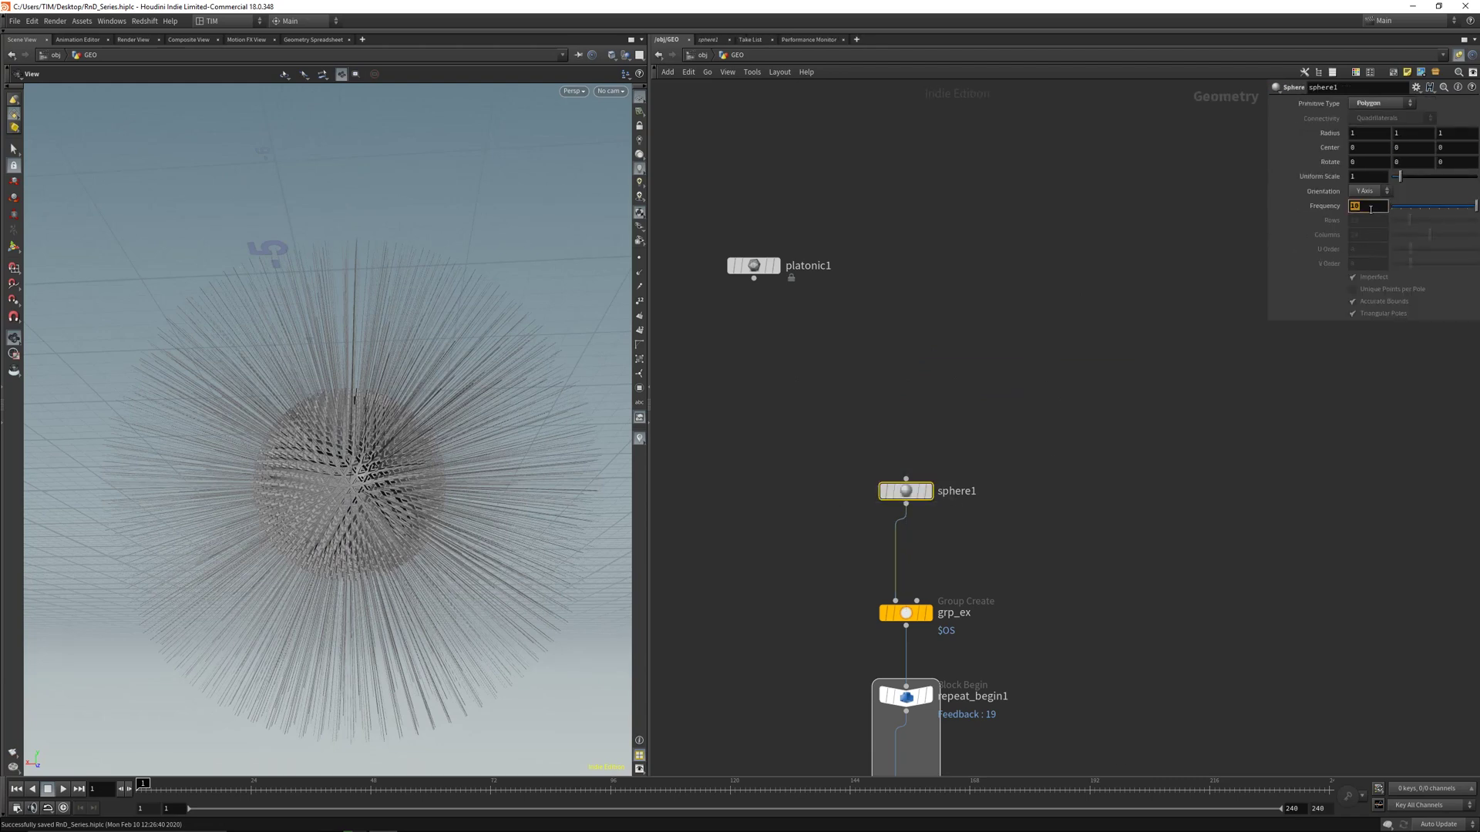
type("5")
key("Return")
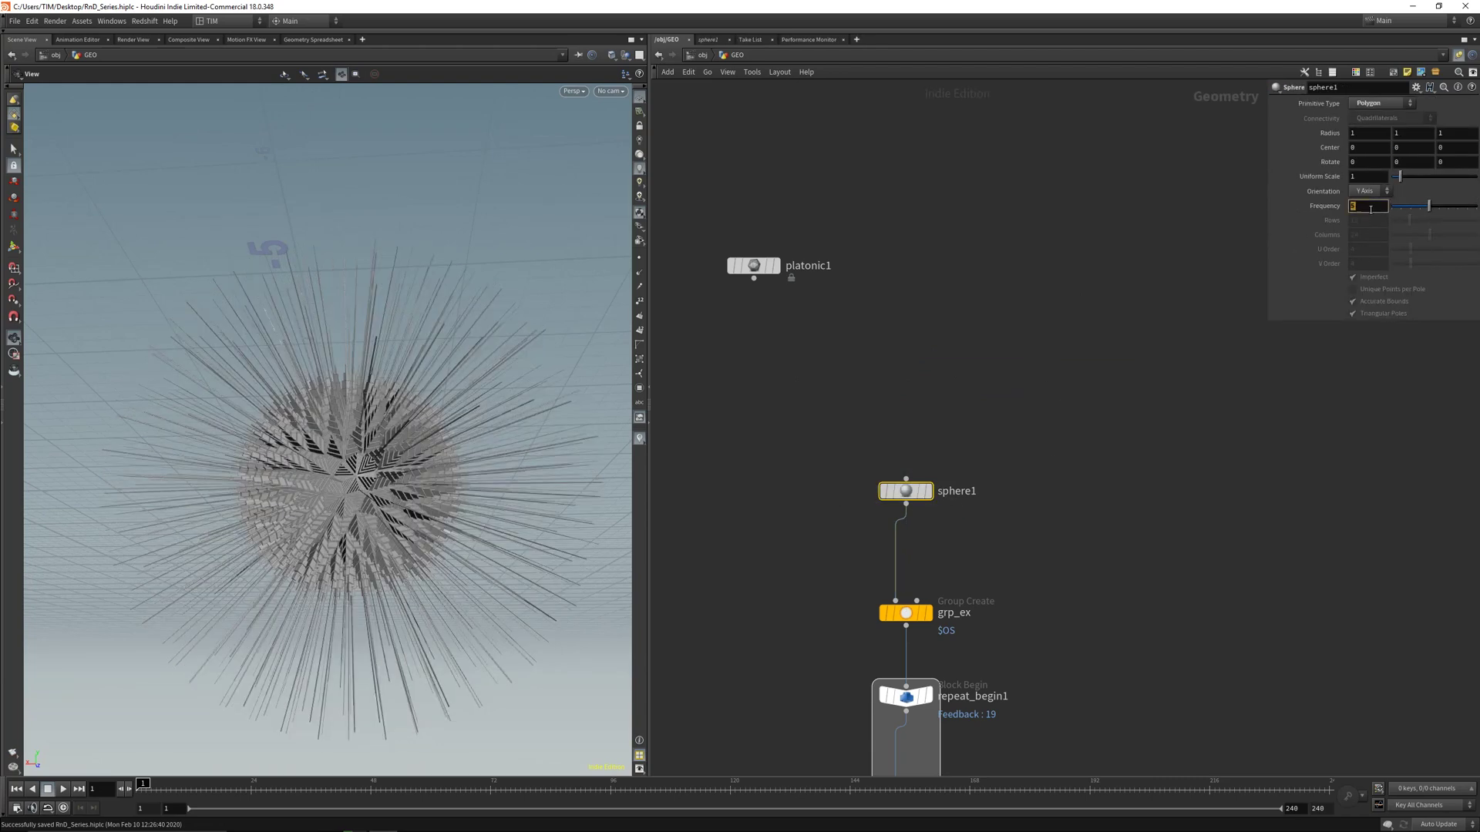
Try sphere1's frequency at 1, and set it to 2
type("1")
key("Return")
type("2")
key("Return")
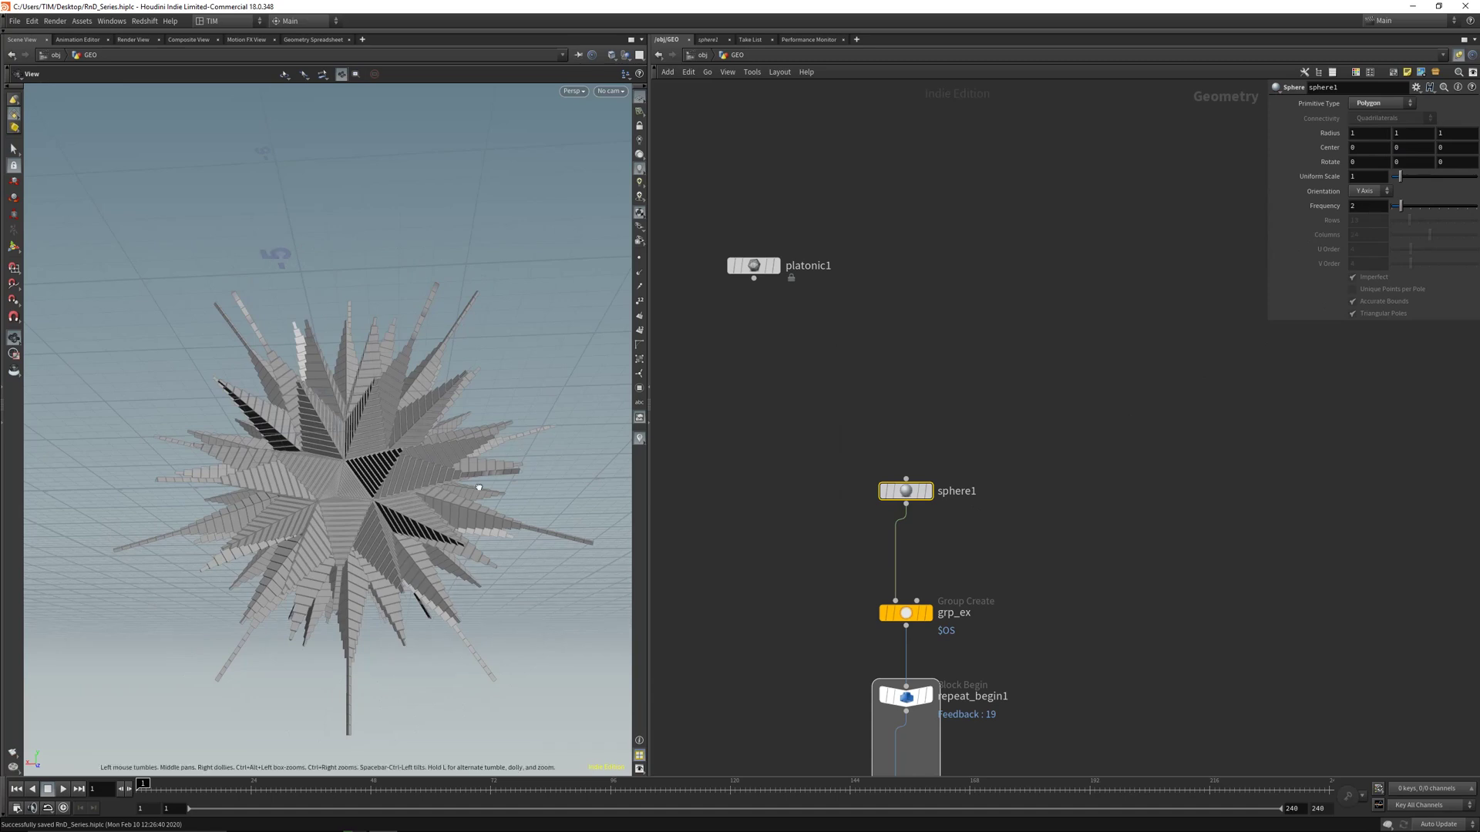
left_click_drag(497, 463, 502, 509)
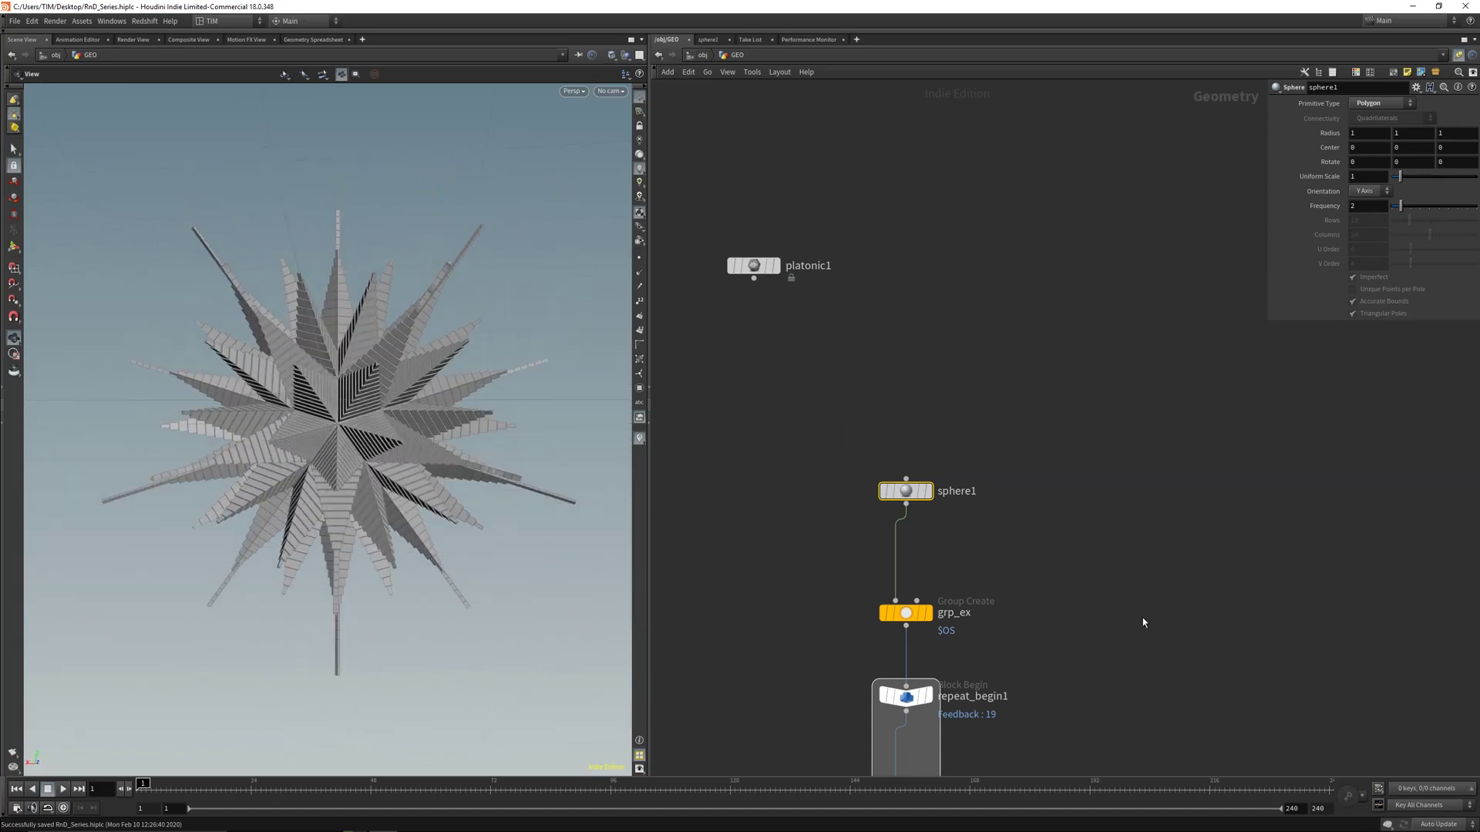
Lower polyextrude1's inset to 0.01, and further to 0.0085
middle_click_drag(1086, 734, 1083, 422)
left_click_drag(824, 548, 932, 590)
left_click(1325, 162)
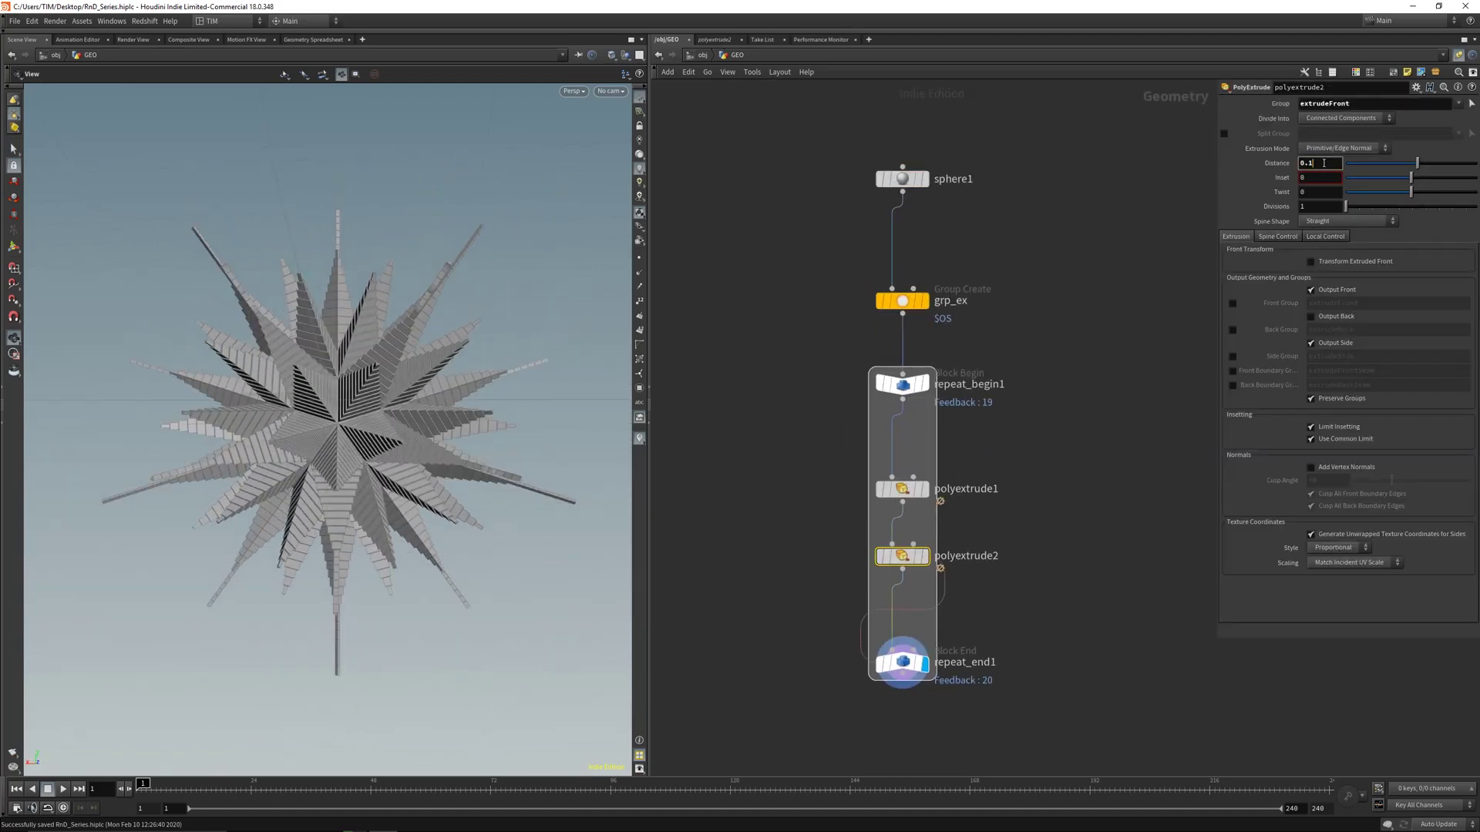
left_click(902, 489)
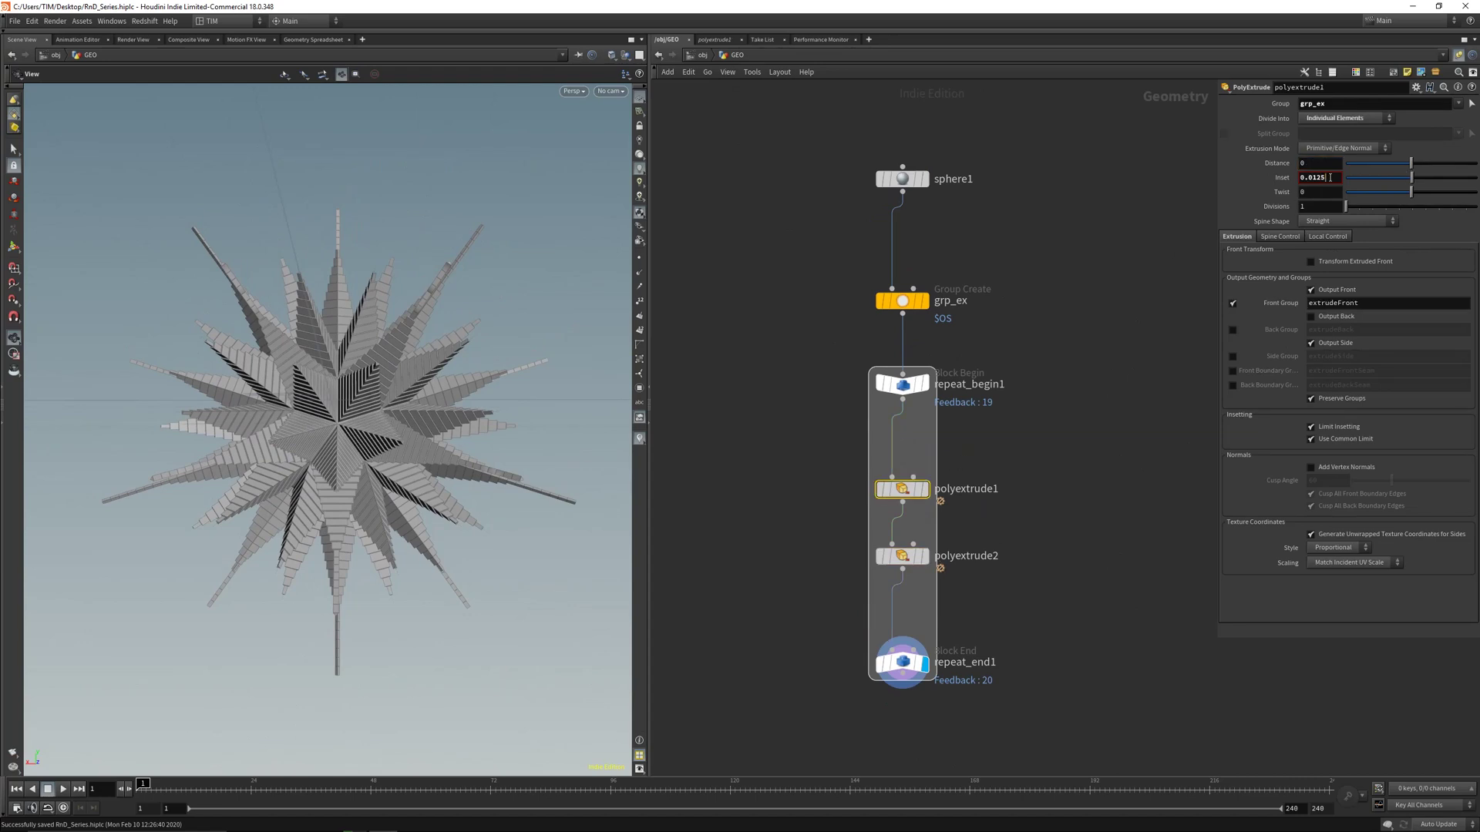
key("BackSpace")
key("BackSpace")
key("Return")
left_click(1329, 177)
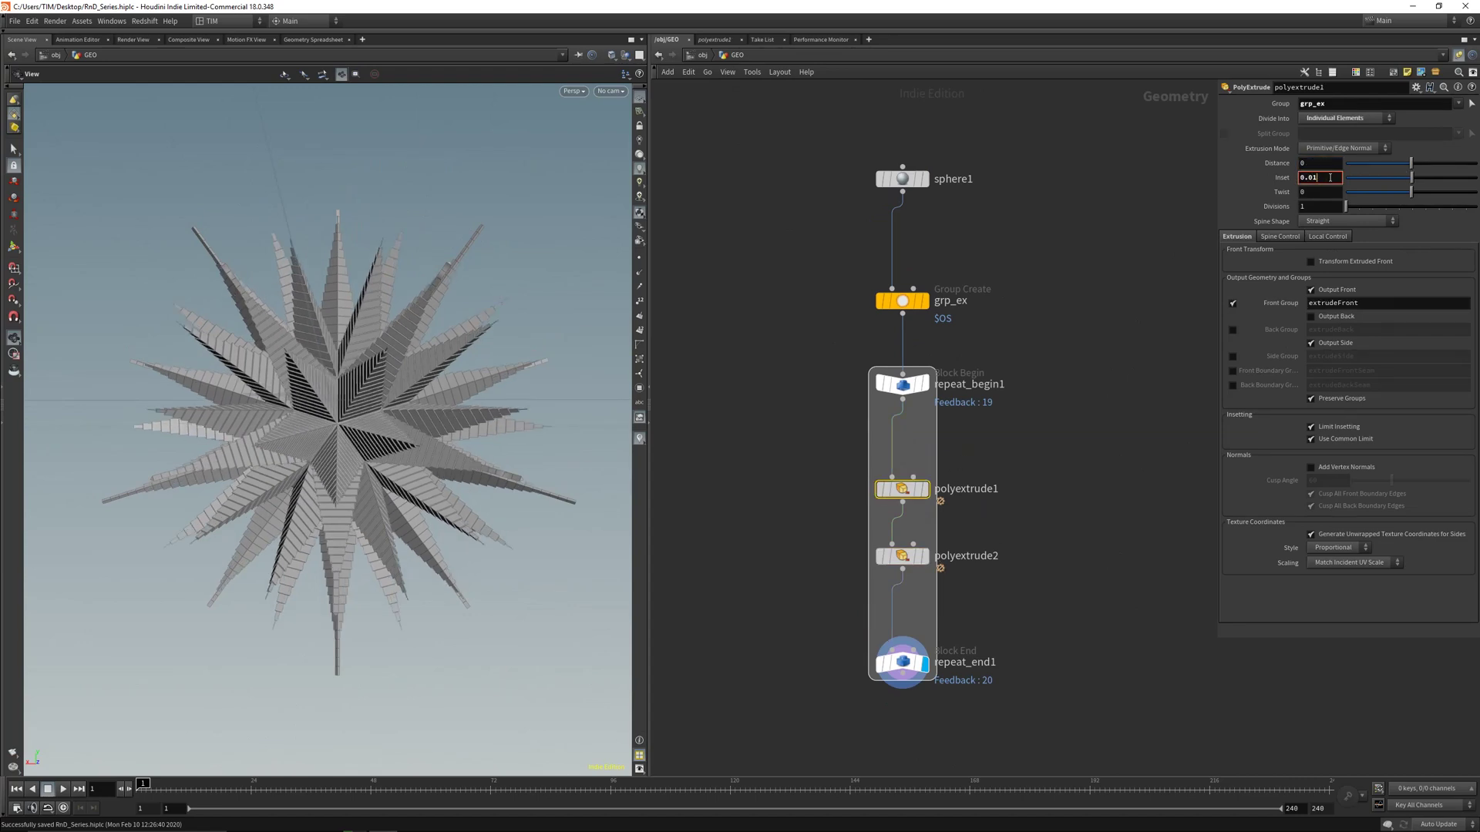
type("085")
key("Return")
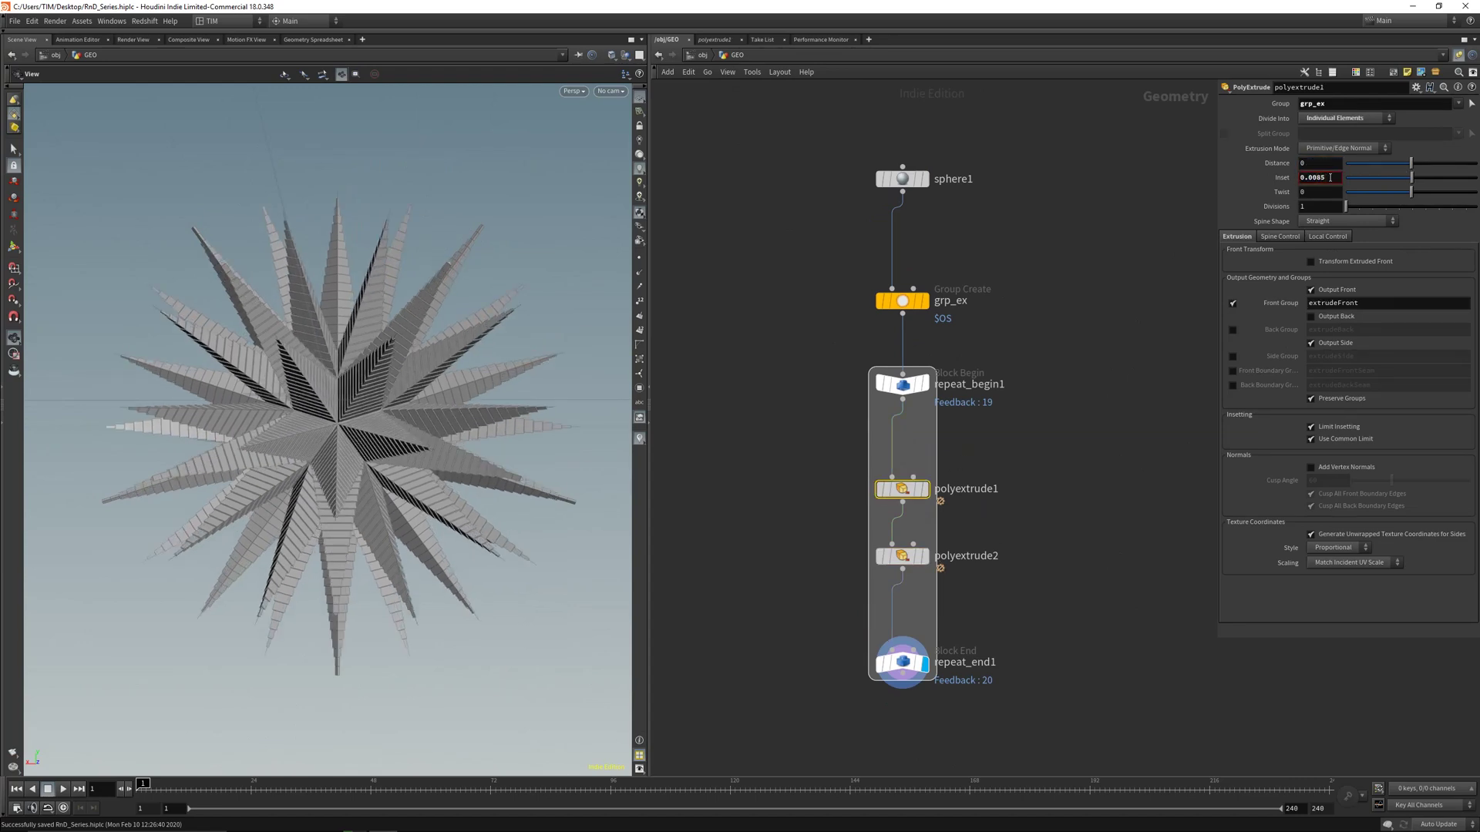
left_click_drag(347, 371, 352, 373)
Try inset values of 0.0065, 0.0075 and 0.007 on polyextrude1
left_click(1333, 175)
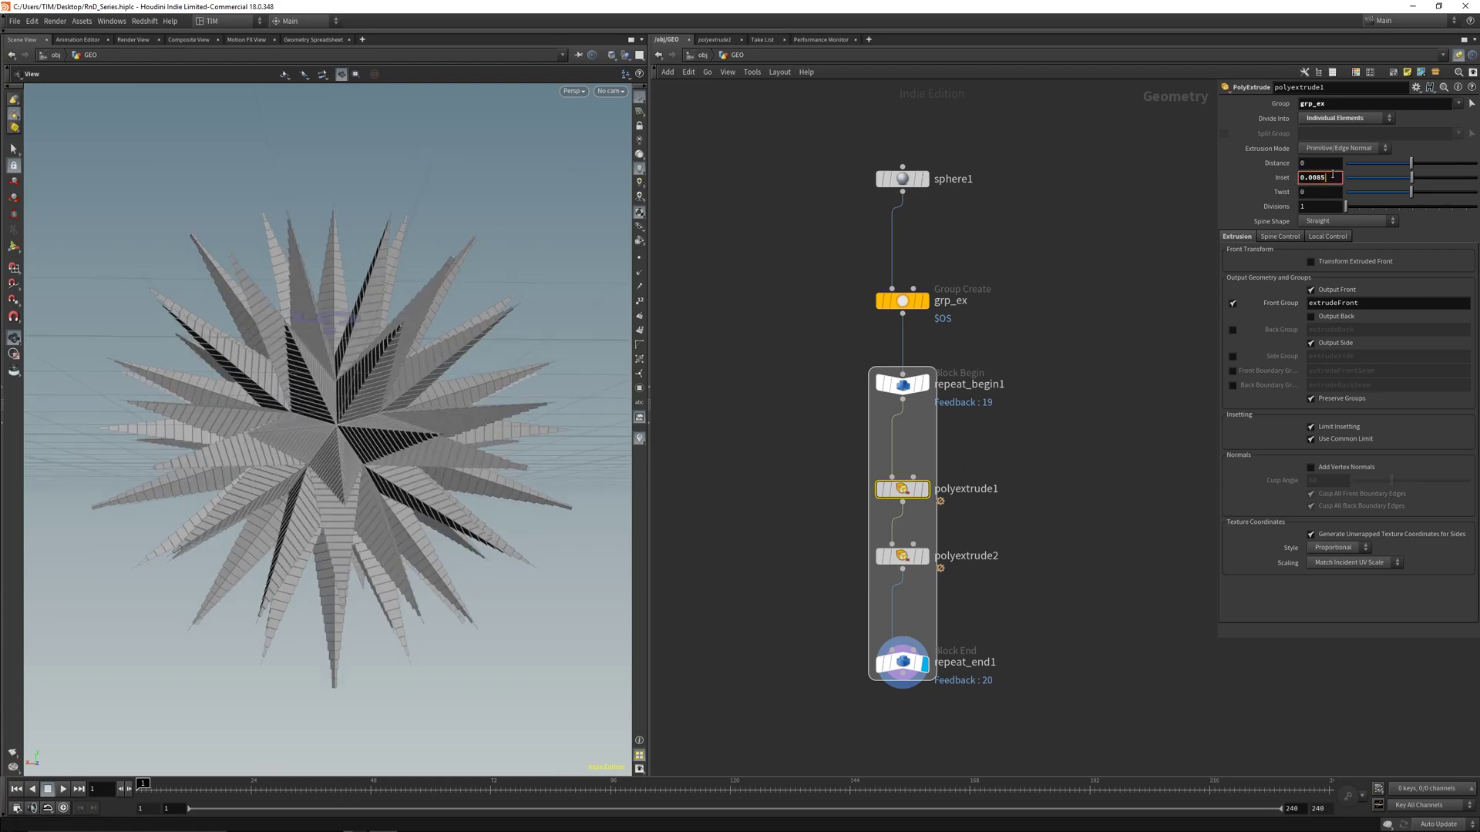
type("65")
key("Return")
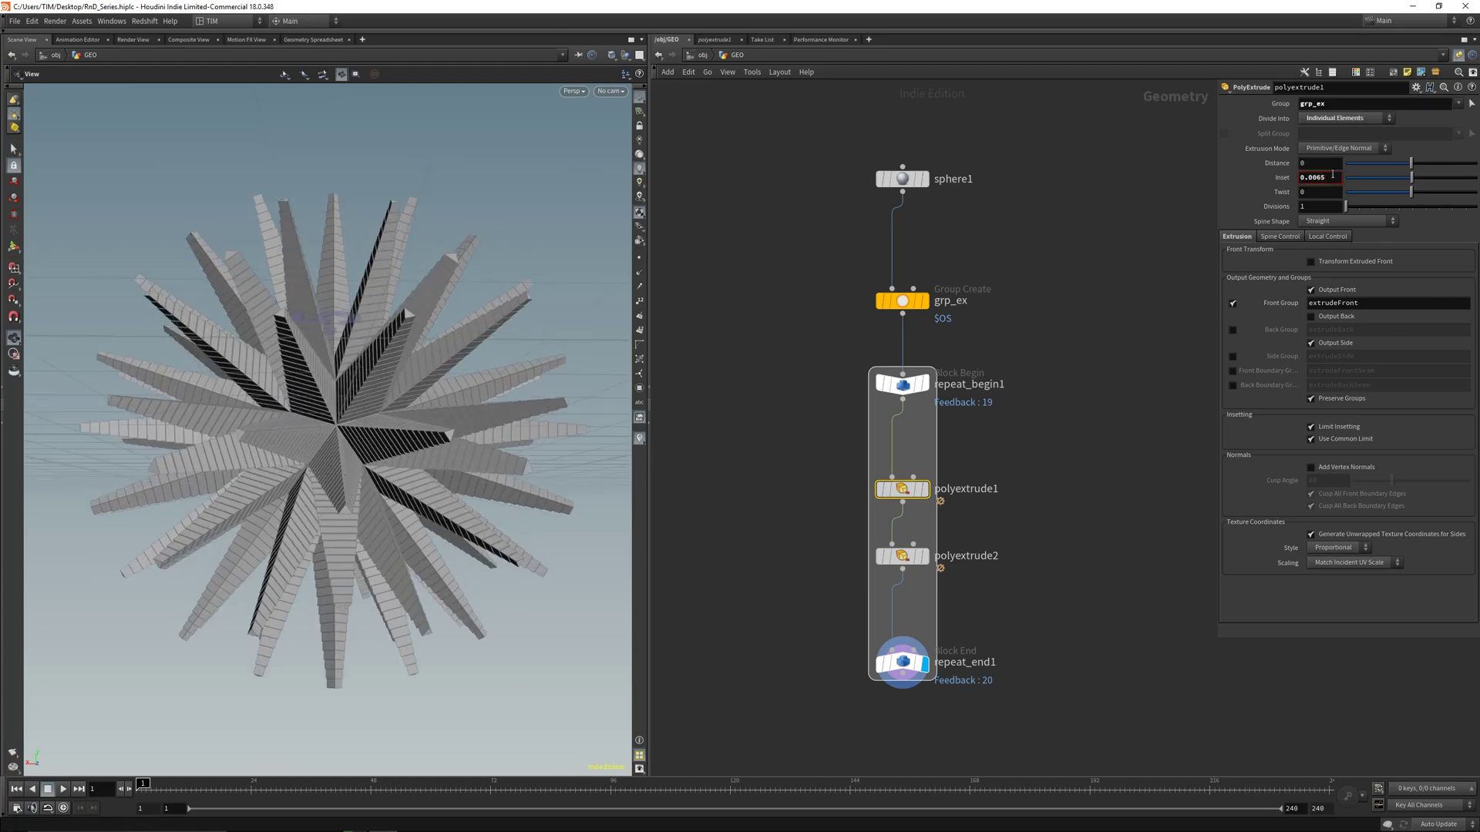
left_click(1332, 175)
type("75")
key("Return")
left_click(1333, 175)
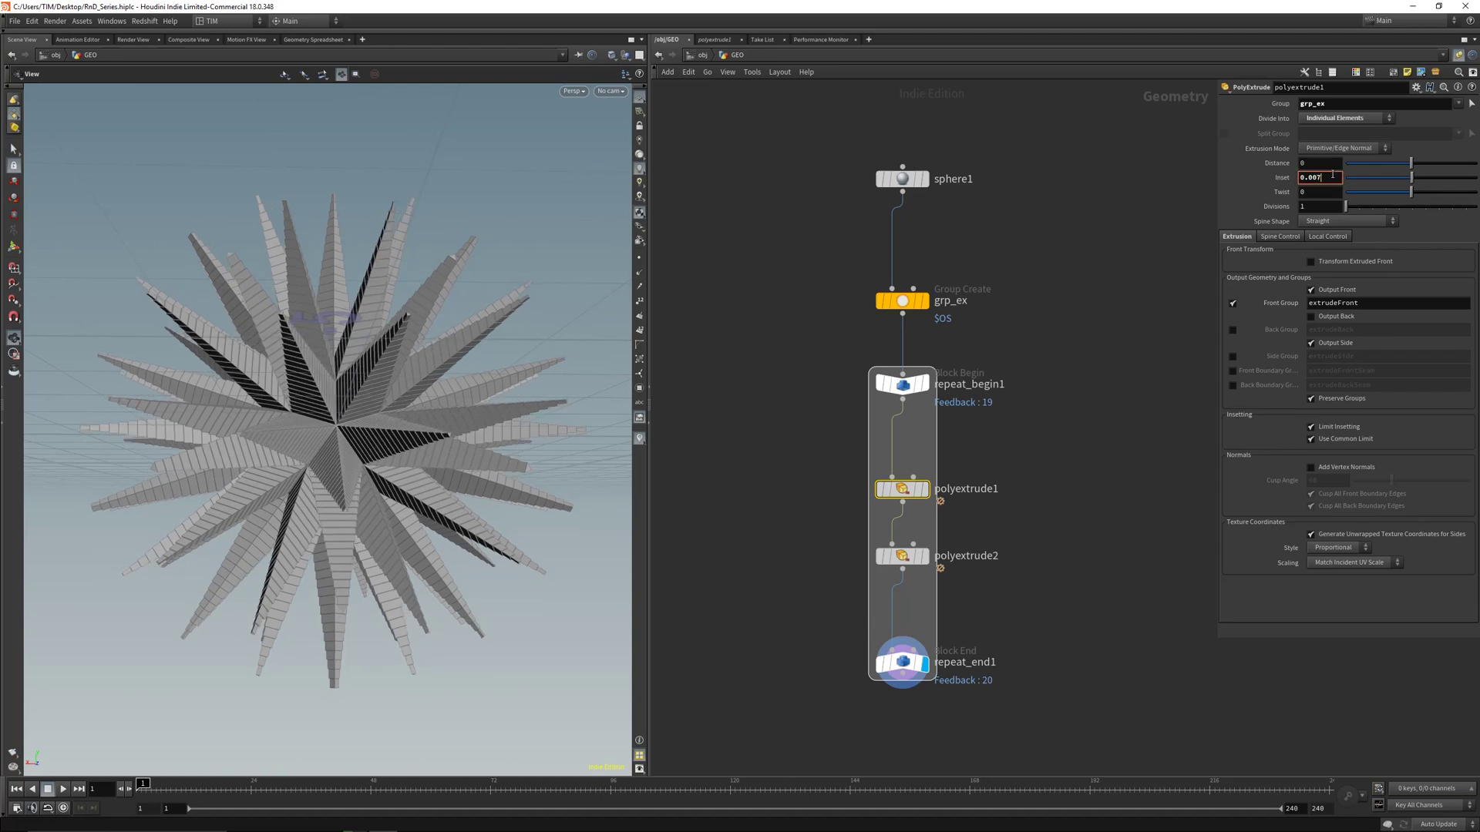
key("Return")
Set polyextrude1's inset to 0.008 and save the scene
left_click(1332, 175)
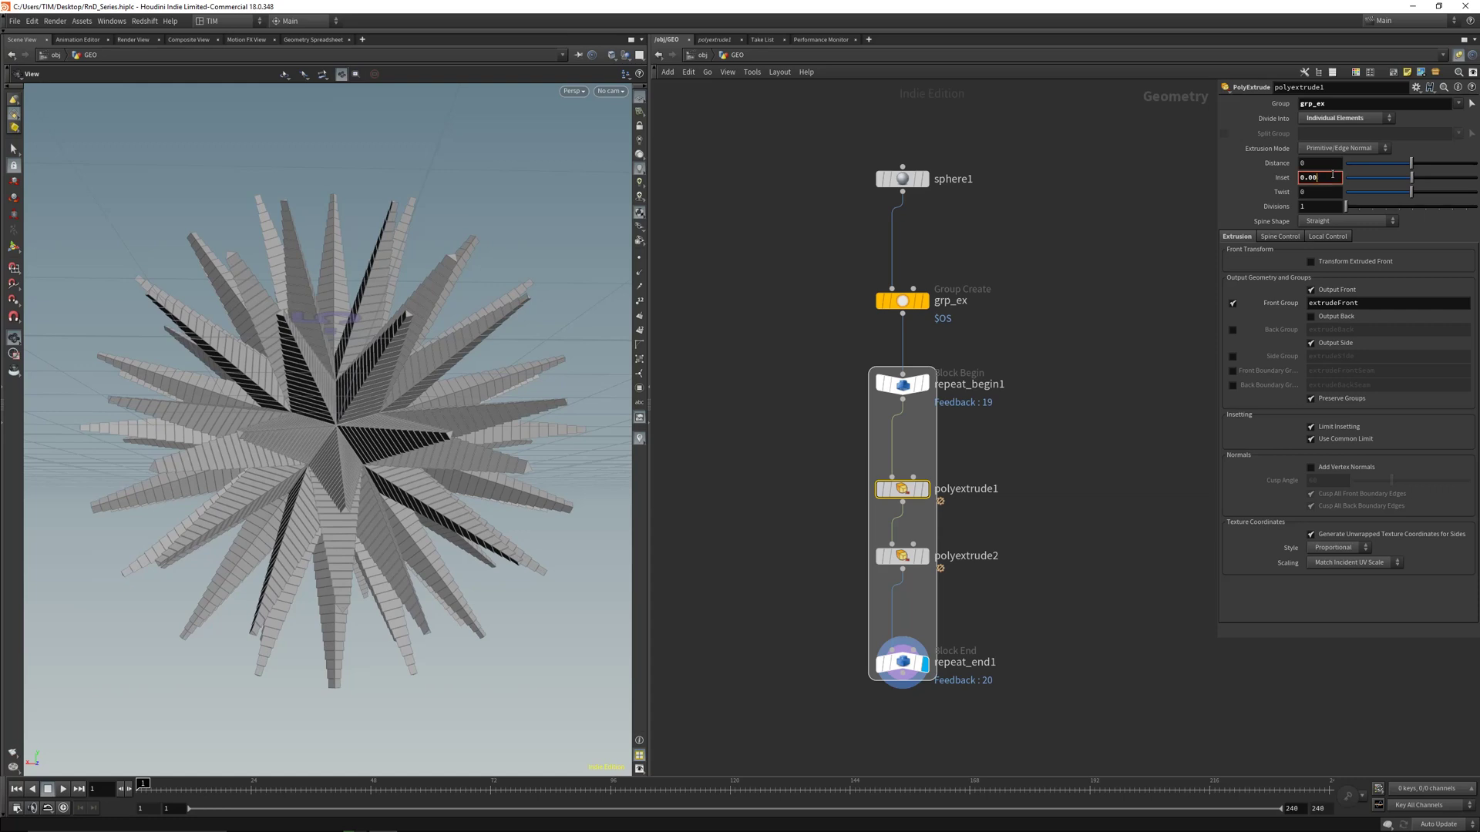
type("8")
key("Return")
left_click_drag(497, 409, 401, 478)
key("ctrl+s")
Connect platonic1 to grp_ex in place of sphere1 and move sphere1 aside
middle_click_drag(827, 207, 881, 364)
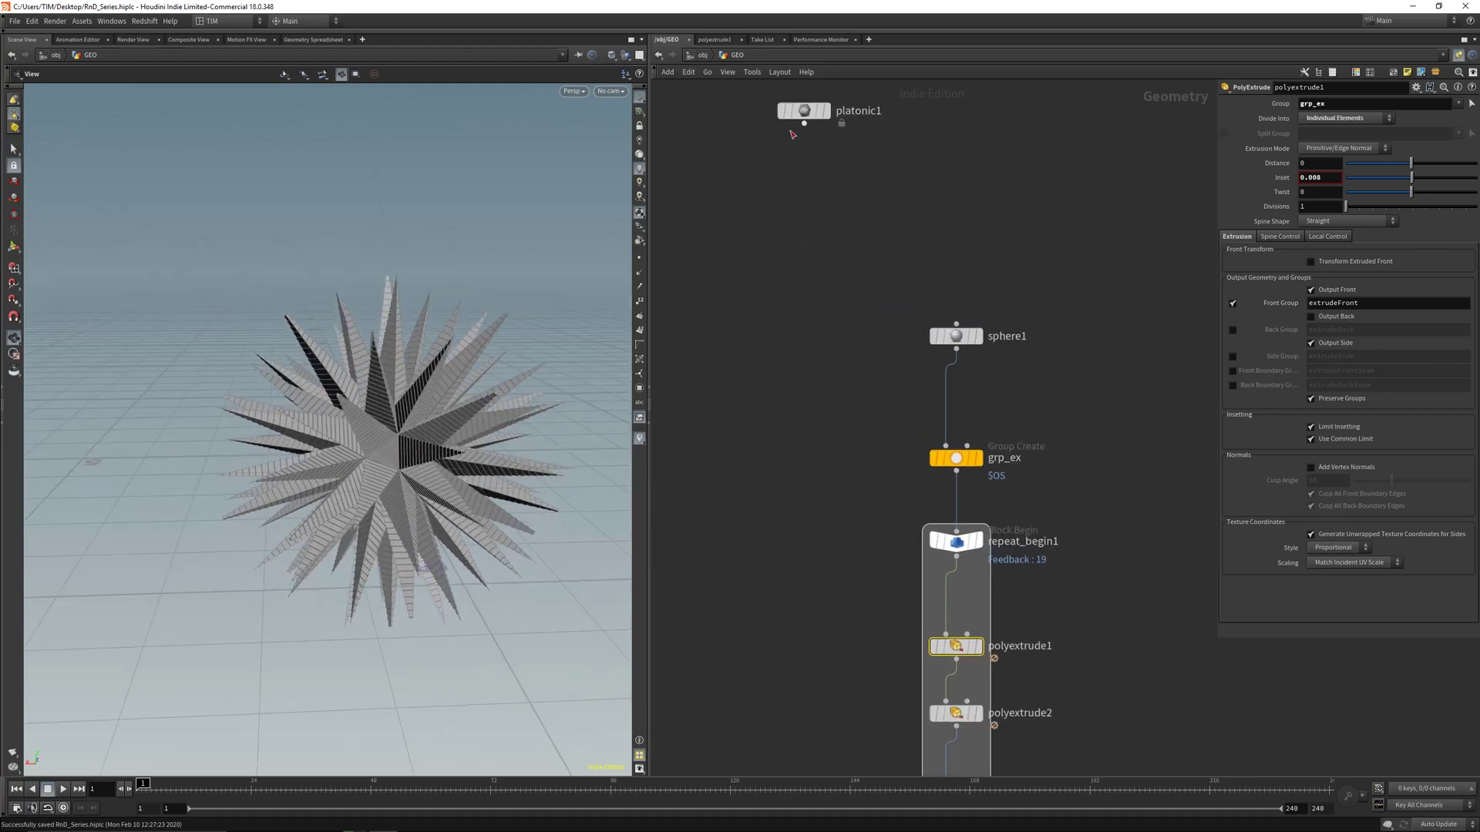
left_click_drag(804, 125, 956, 447)
left_click_drag(972, 331, 1038, 305)
key("g")
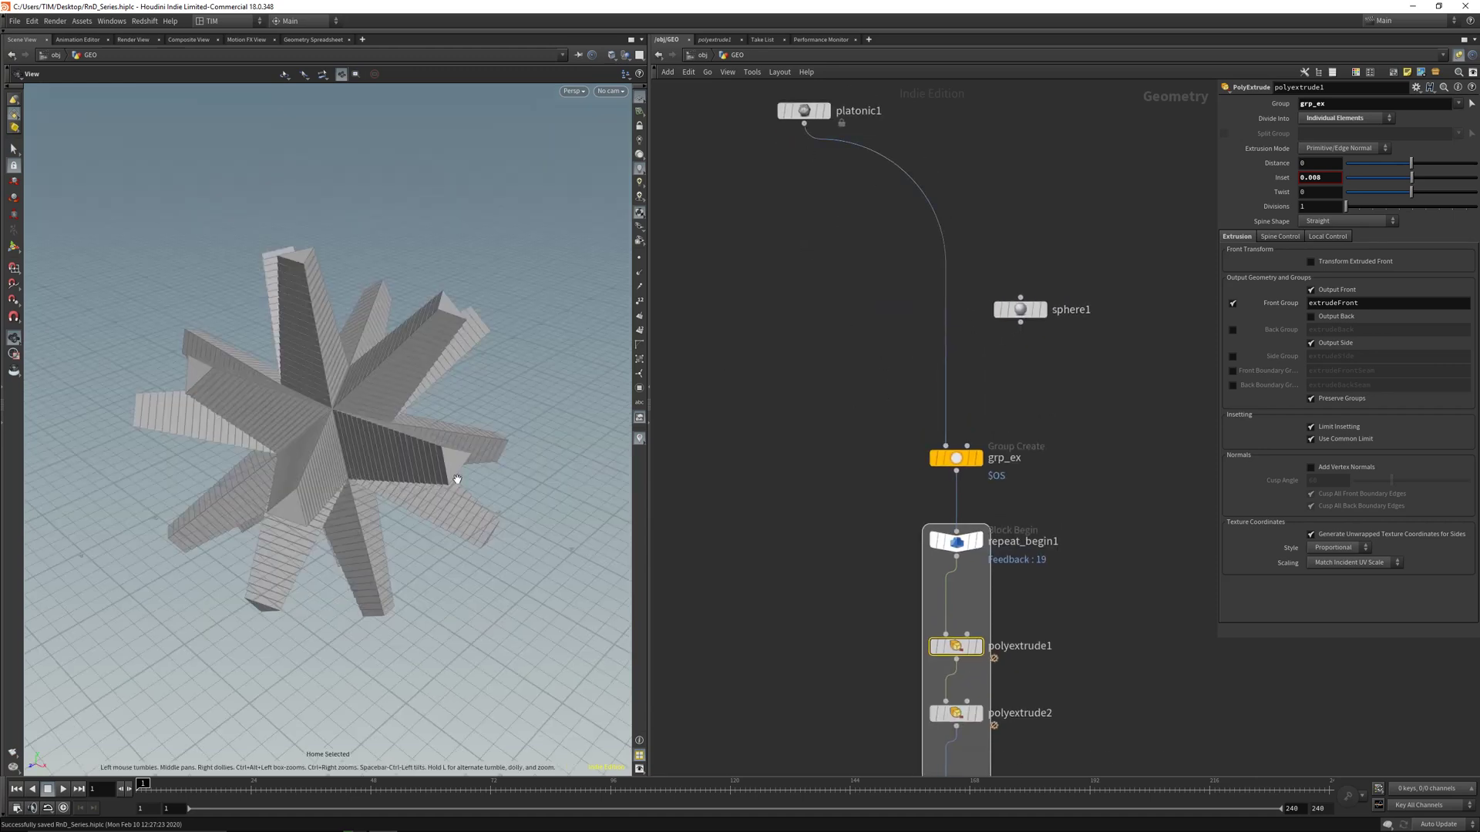
mouse_move(457, 480)
left_mouse_down()
mouse_move(363, 416)
mouse_move(456, 470)
mouse_move(416, 492)
mouse_move(404, 460)
mouse_move(476, 466)
left_mouse_up()
scroll(729, 646, "down", 2)
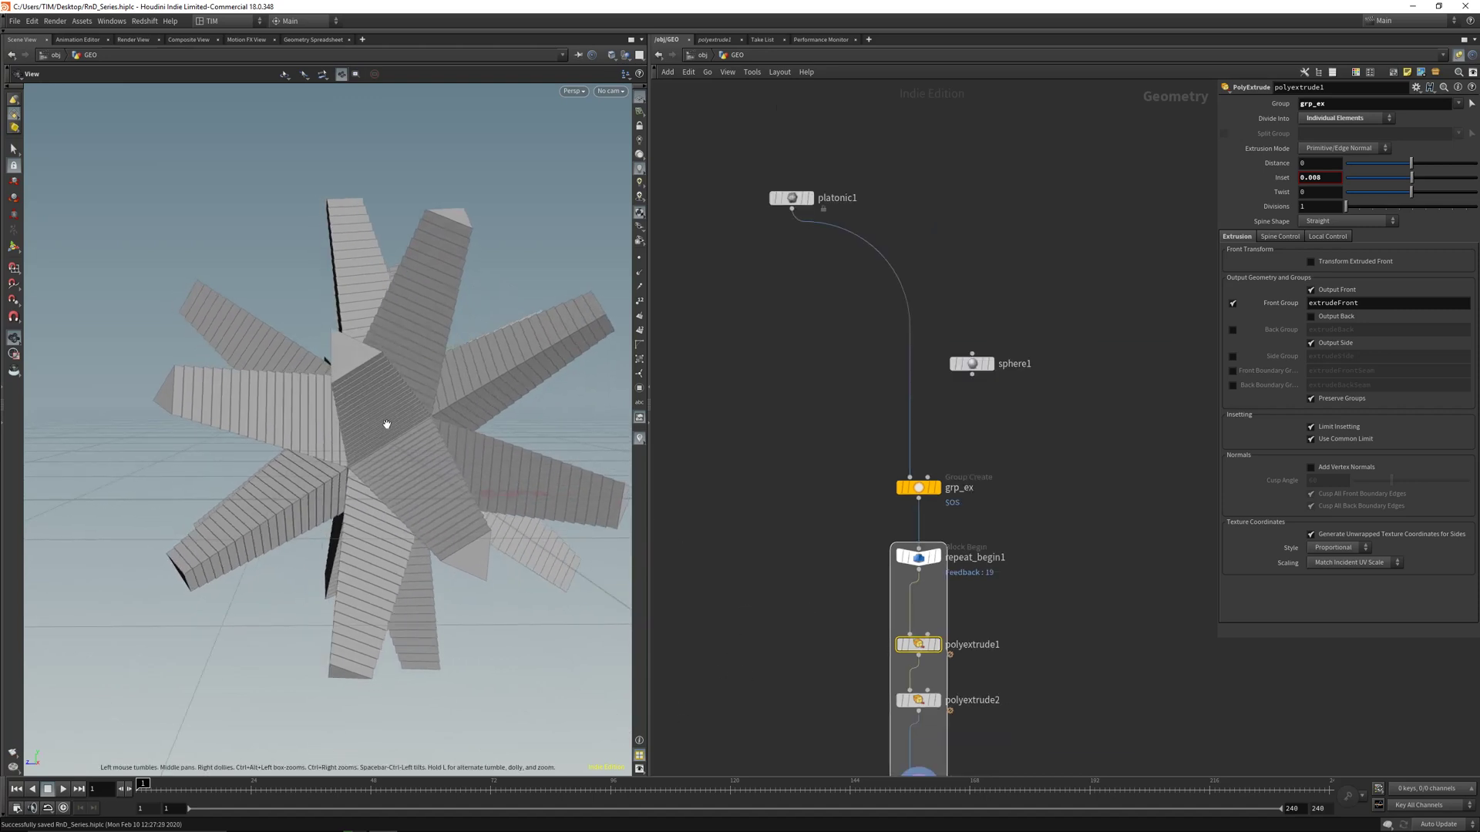
Space out the loop by moving repeat_end1 and polyextrude2 further down the network
middle_click_drag(859, 664, 817, 467)
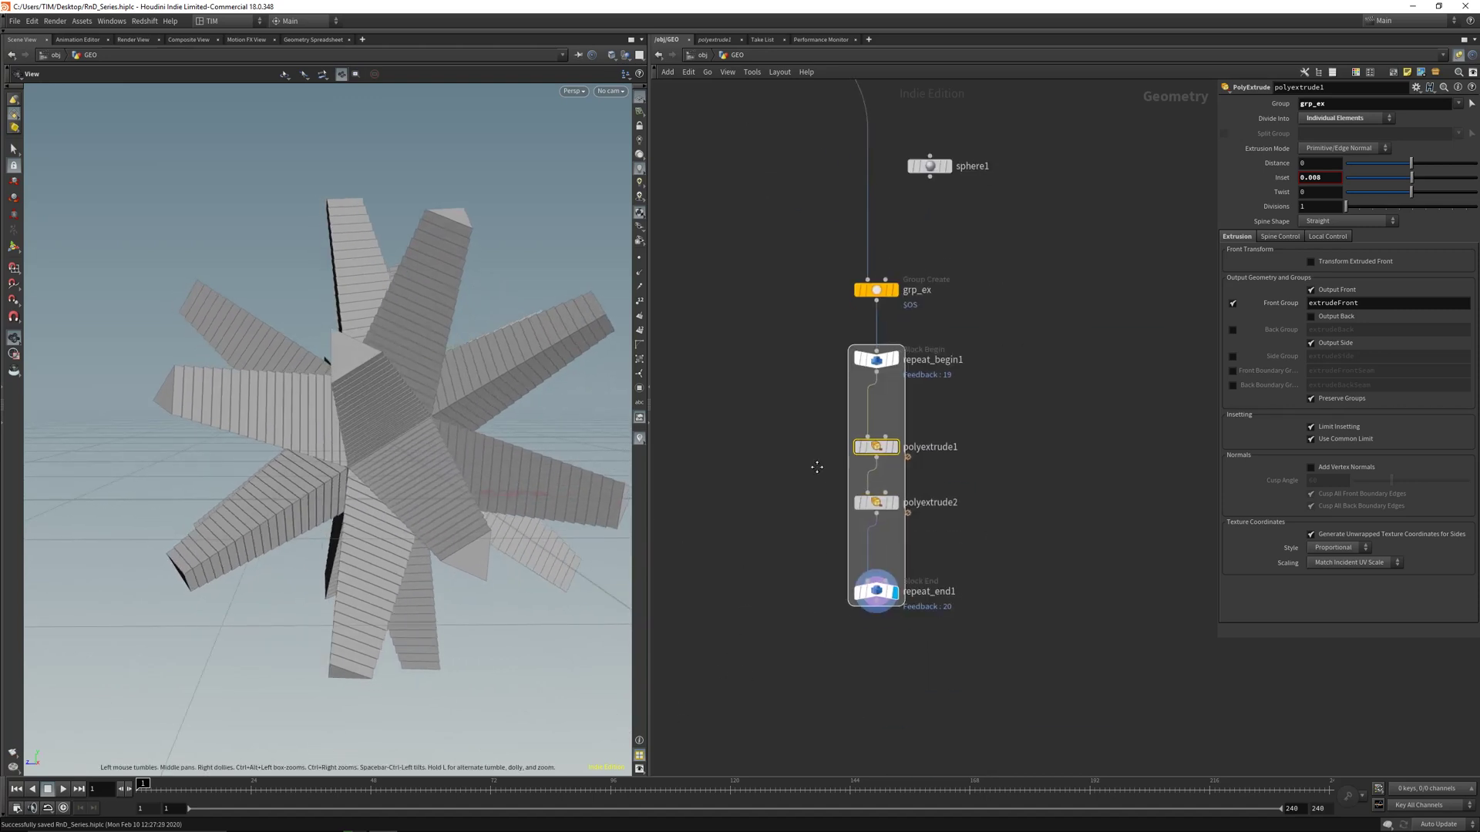
left_click_drag(887, 595, 886, 710)
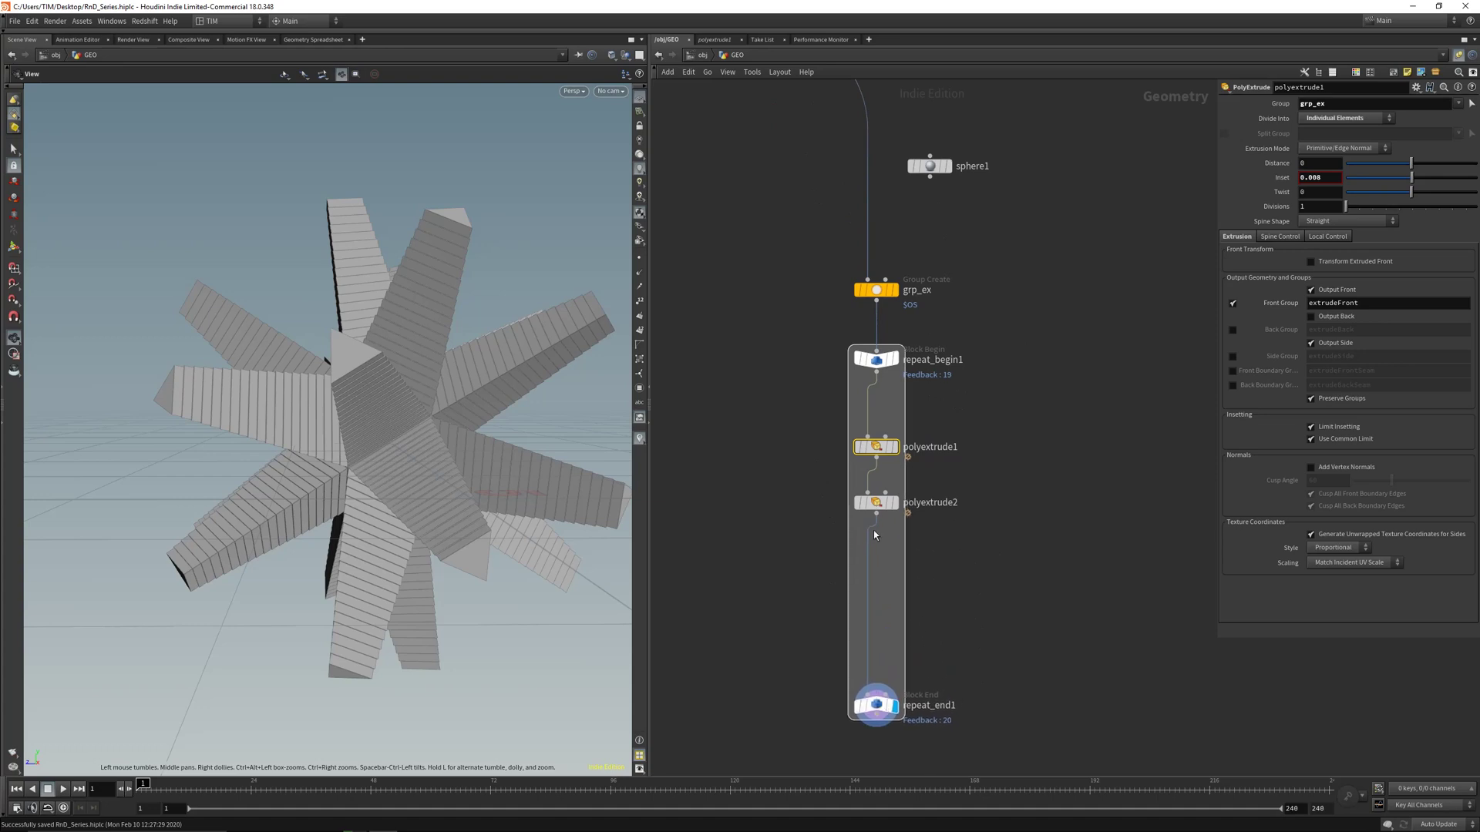
left_click_drag(876, 505, 877, 600)
middle_click_drag(894, 432, 888, 460)
Display grp_ex's output, and move grp_ex and sphere1 farther away from the loop block
left_click(888, 388)
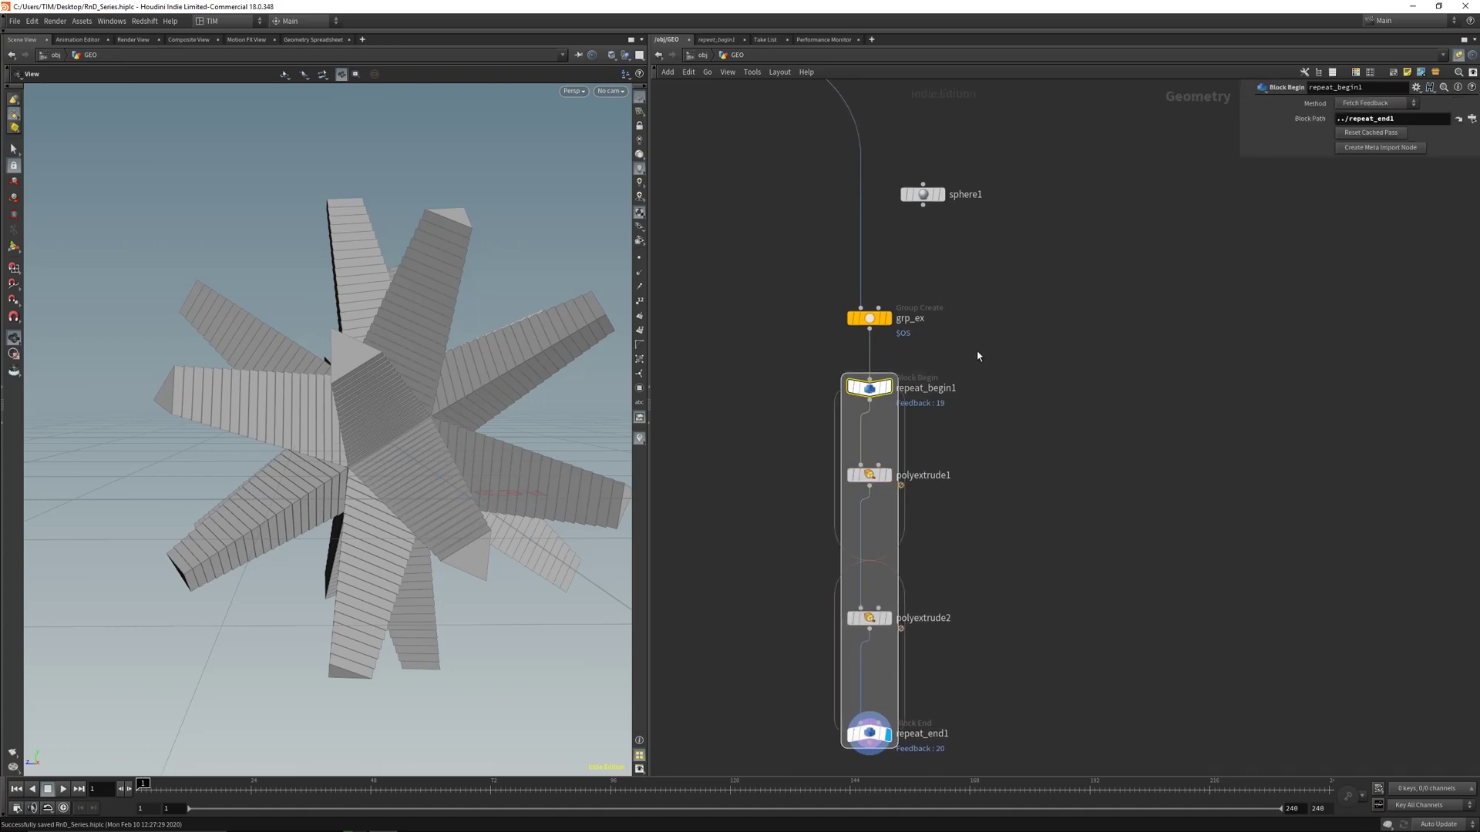
left_click(887, 318)
middle_click_drag(725, 283, 717, 400)
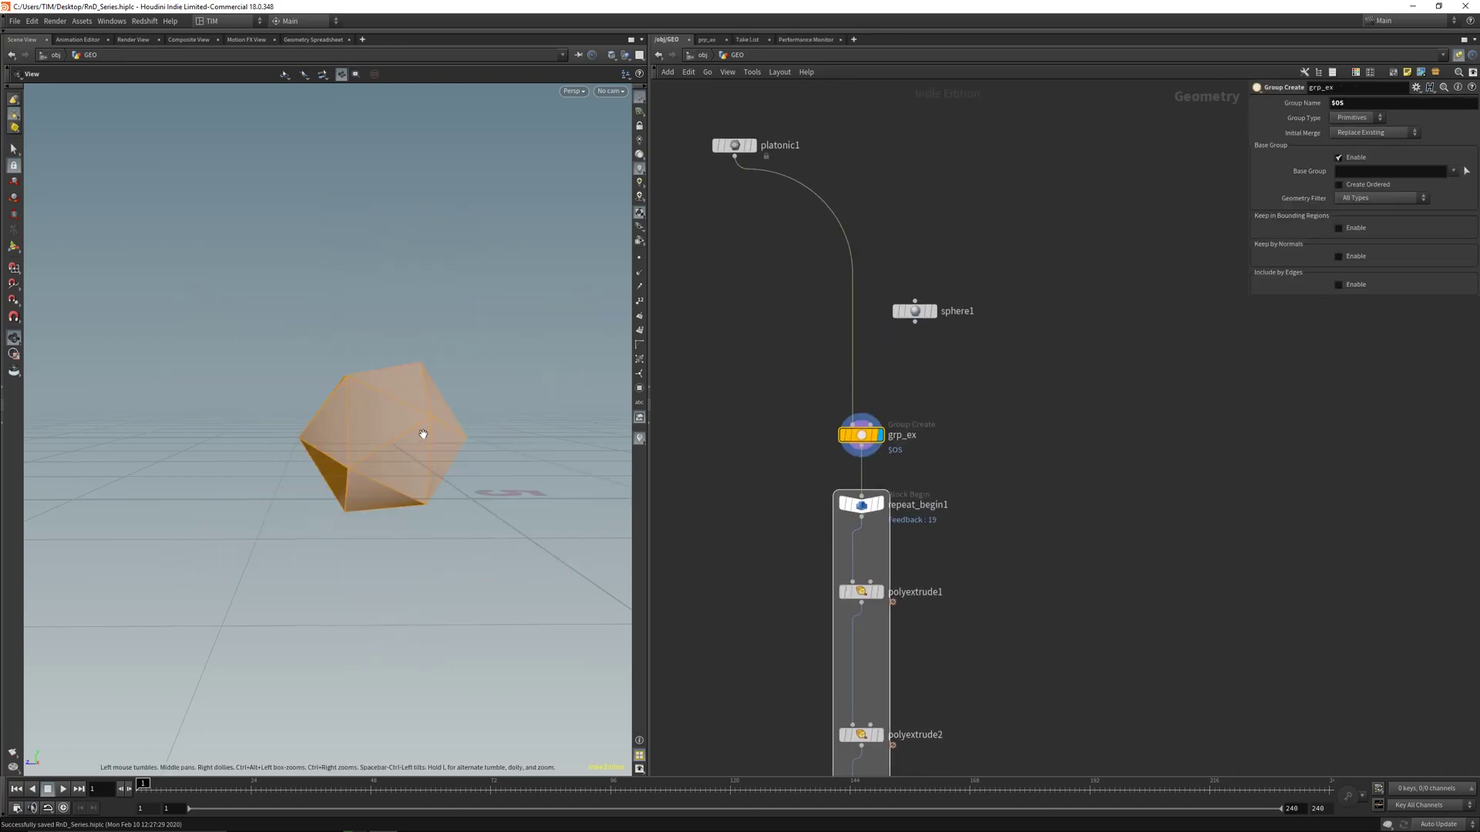
key("space+g")
left_click_drag(374, 404, 428, 435)
left_click_drag(861, 435, 861, 395)
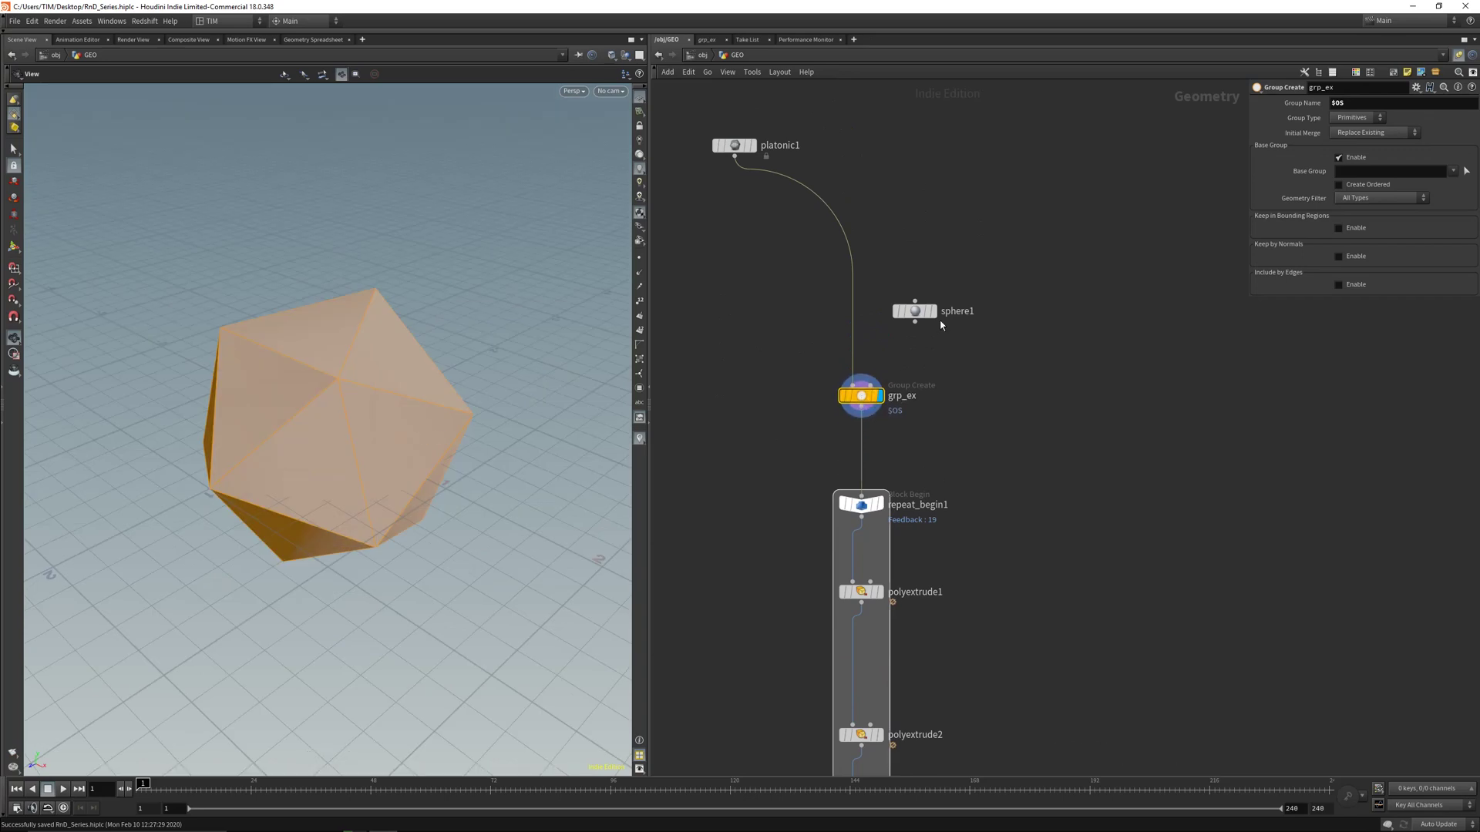
left_click_drag(919, 311, 1050, 307)
Rename polyextrude1 to inset and polyextrude2 to extrude
middle_click_drag(1011, 553, 1008, 449)
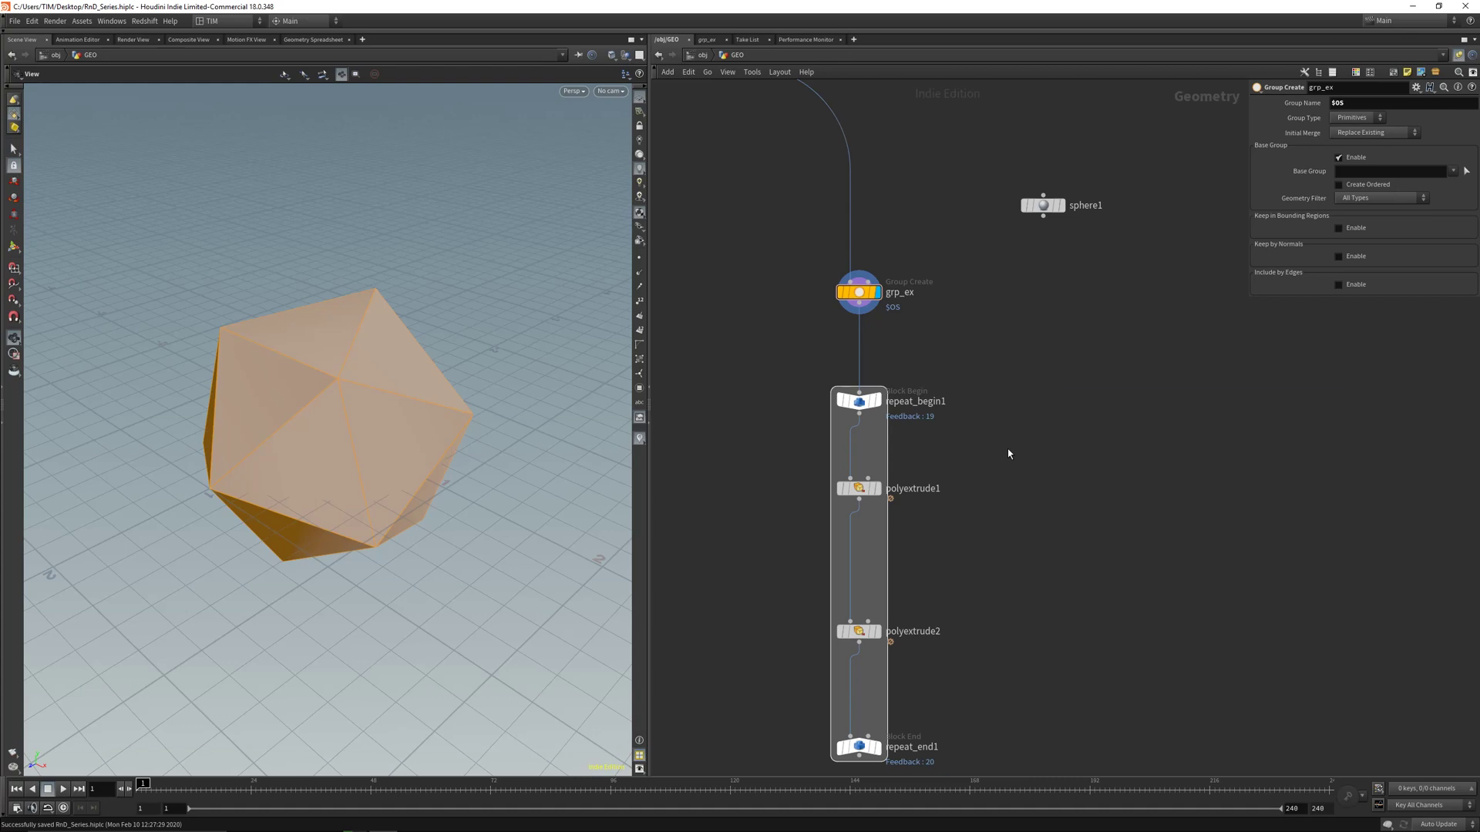
left_click(859, 631)
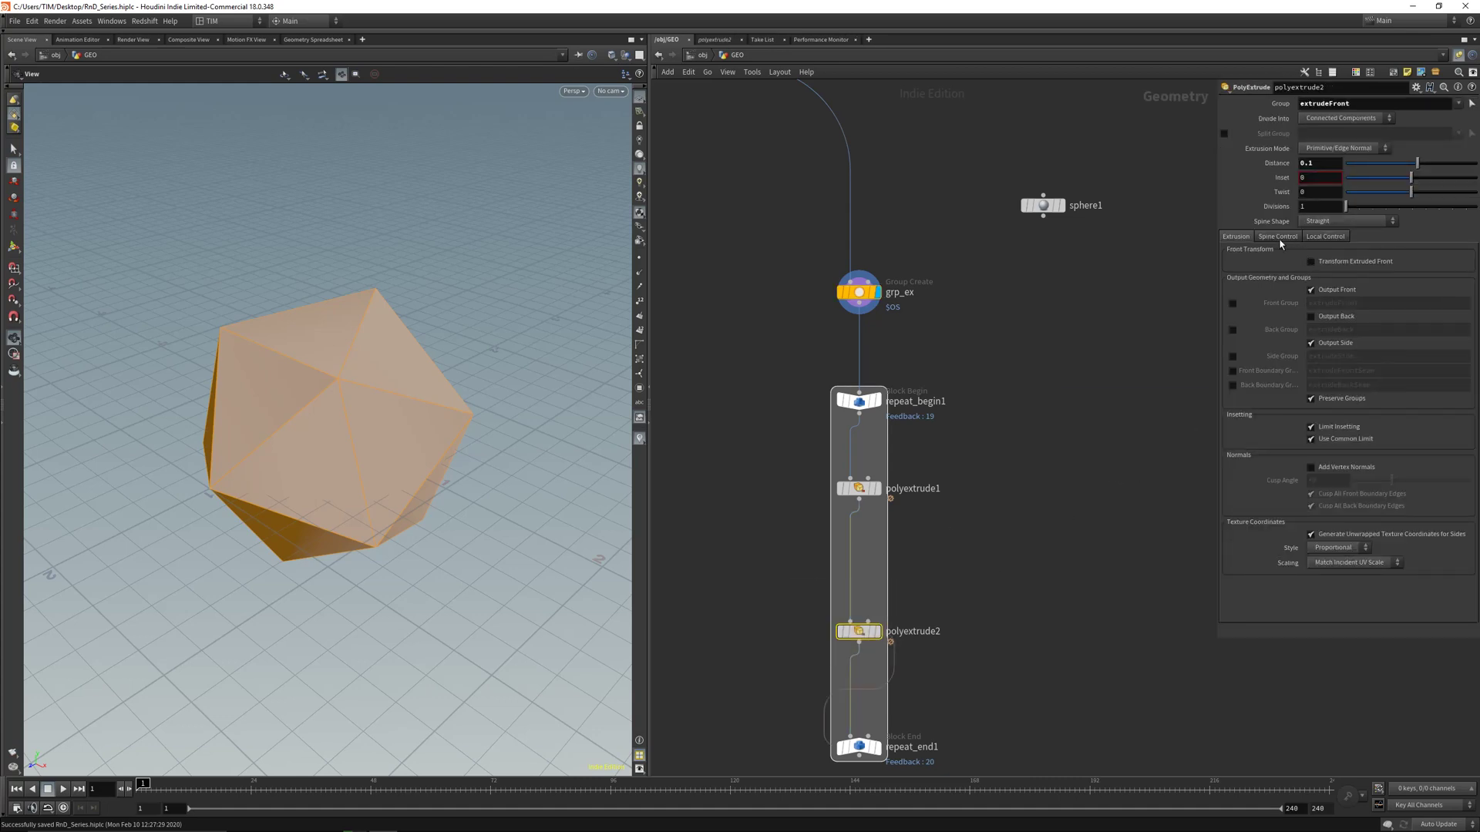
double_click(920, 491)
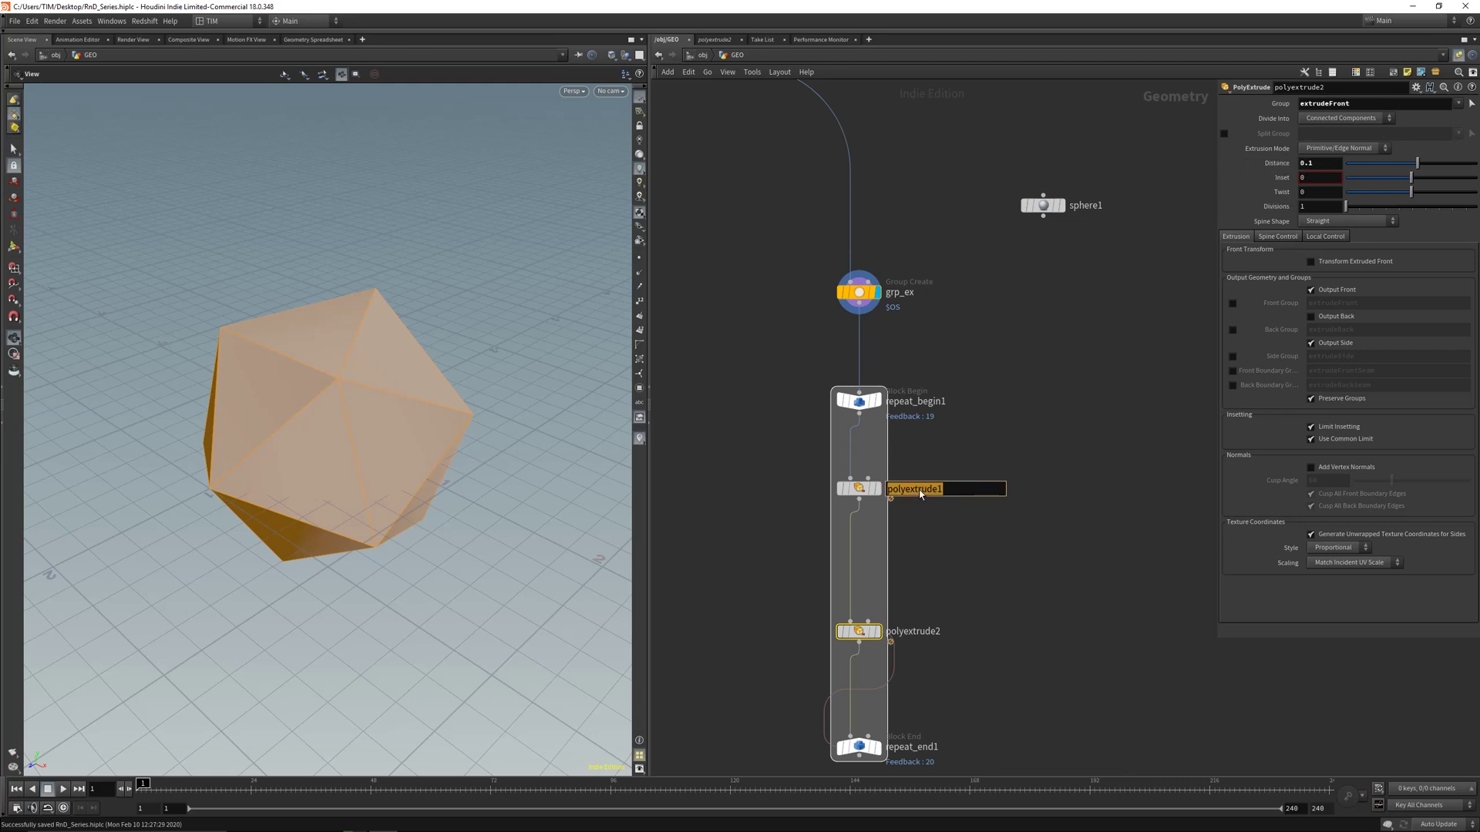
type("inset")
key("Return")
double_click(918, 637)
type("extrude")
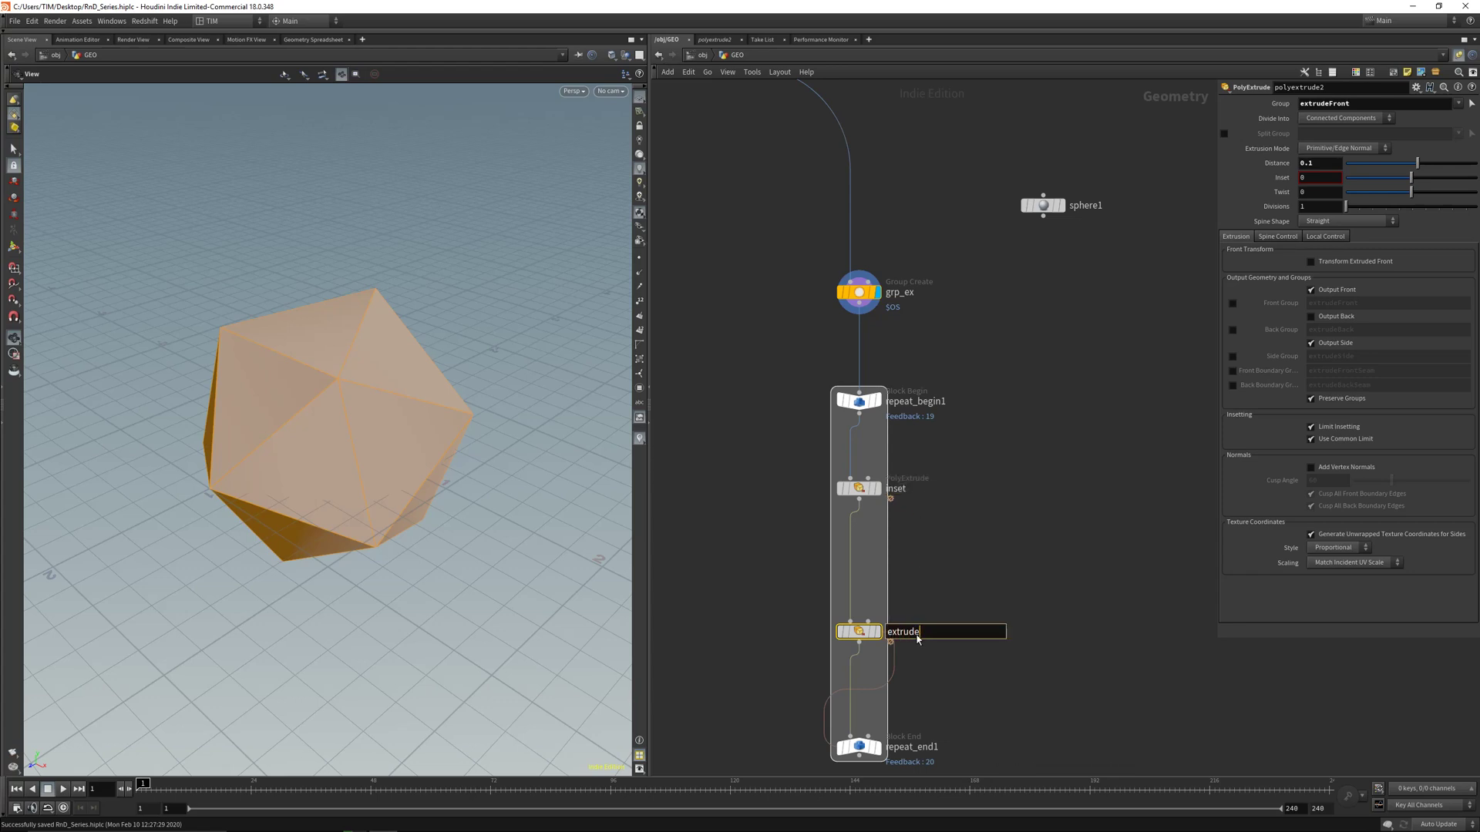
key("Return")
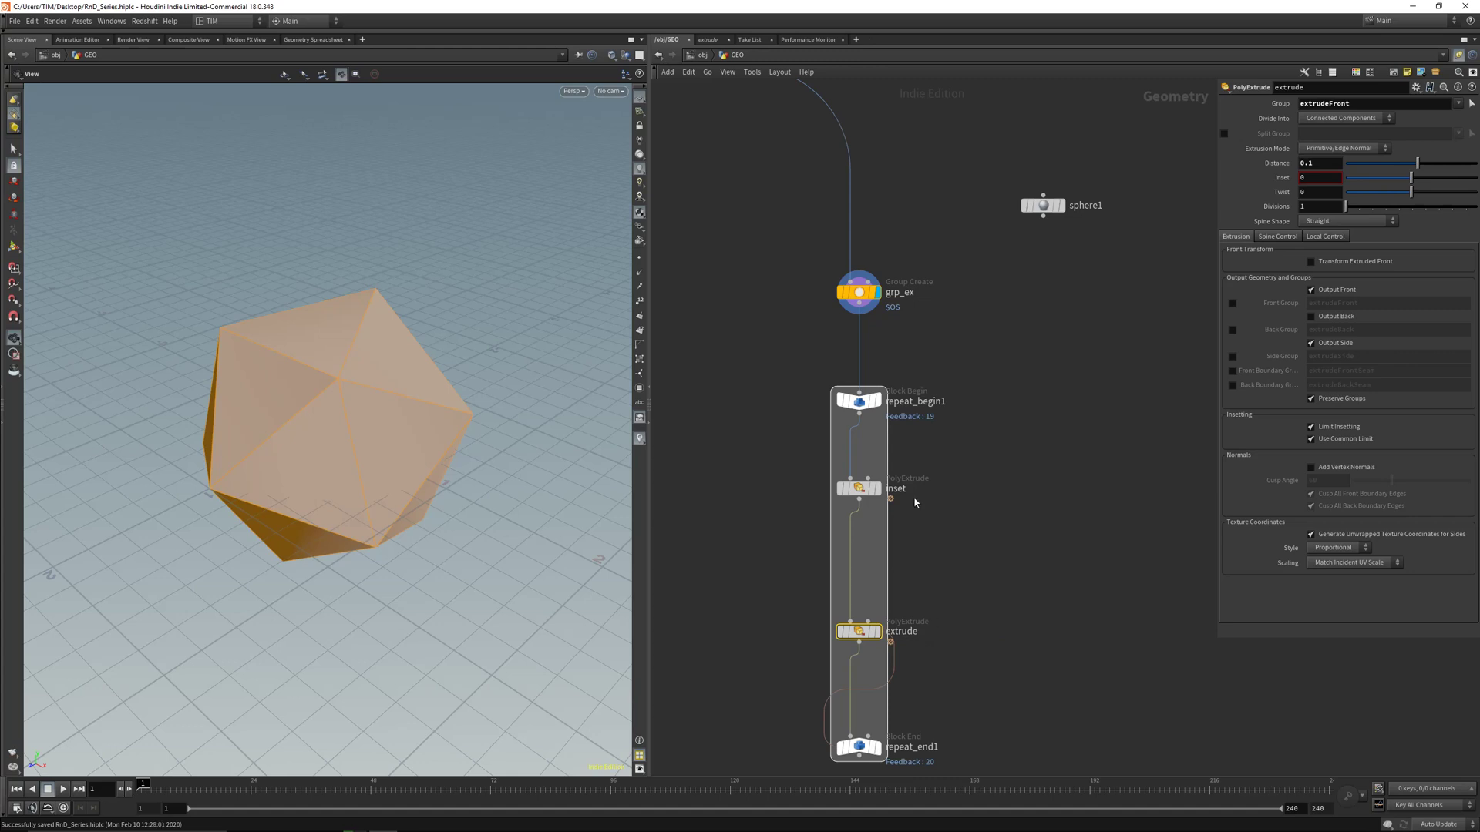
Colour the inset and extrude nodes dark purple and shift both sideways out of line with the loop's begin and end nodes
left_click_drag(772, 455, 981, 650)
key("c")
left_click(1470, 755)
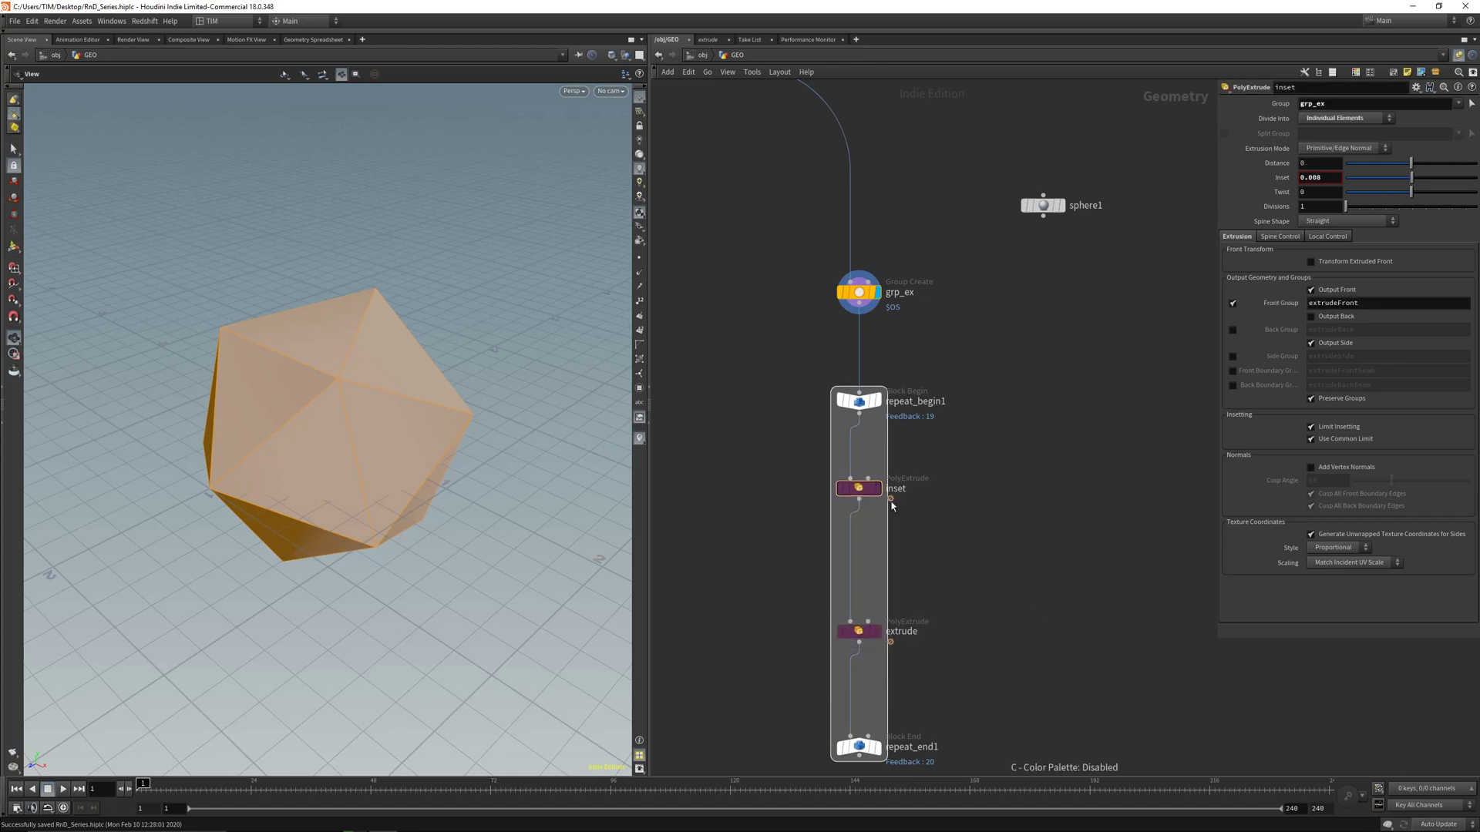
left_click_drag(753, 643, 911, 449)
left_click_drag(858, 491, 784, 491)
left_click(868, 534)
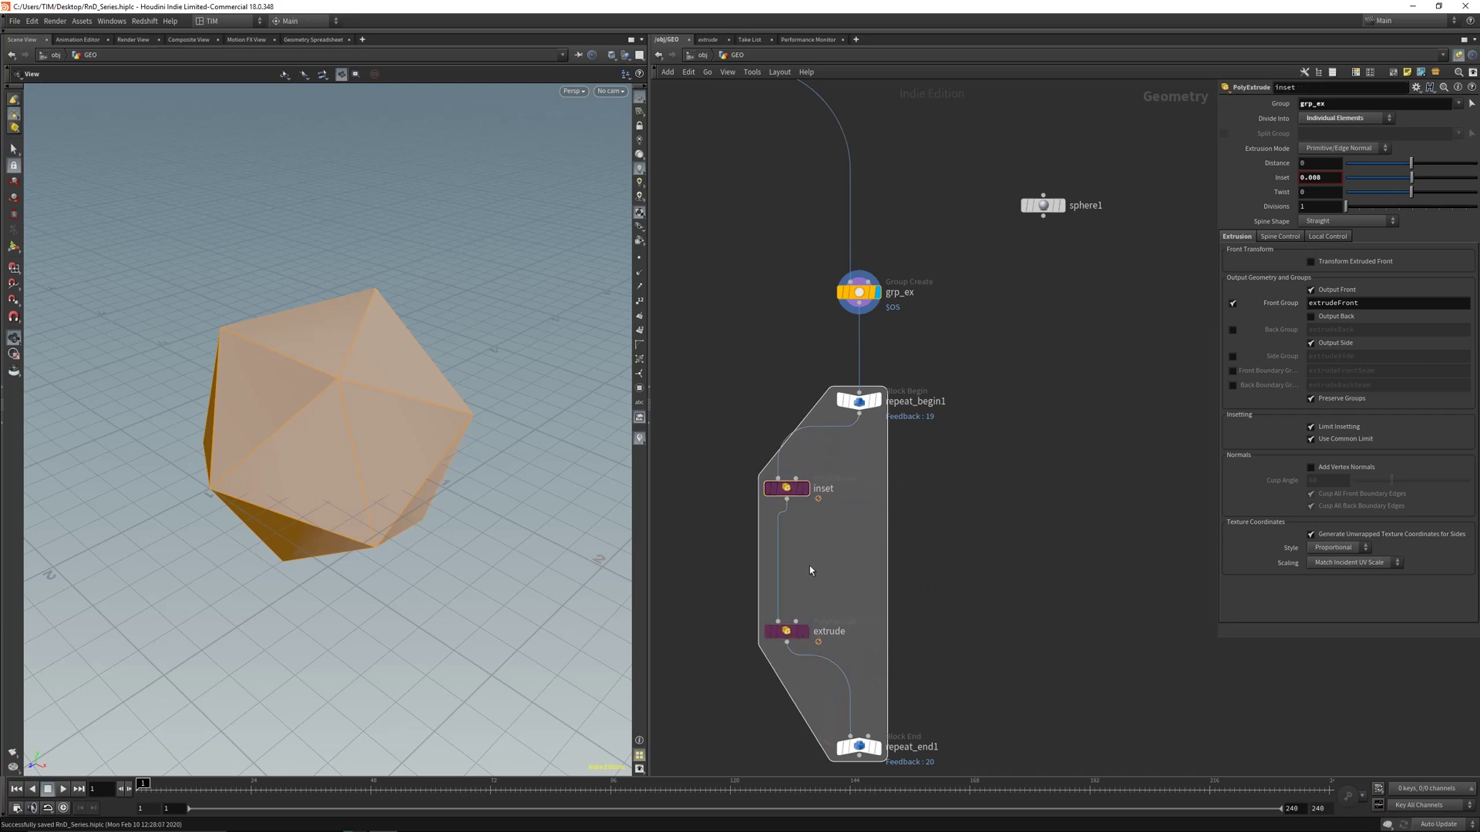
Add an Attribute VOP node beside grp_ex and wire grp_ex's output into its first input
left_click_drag(370, 452, 367, 424)
middle_click_drag(800, 364, 810, 442)
left_click_drag(751, 361, 973, 424)
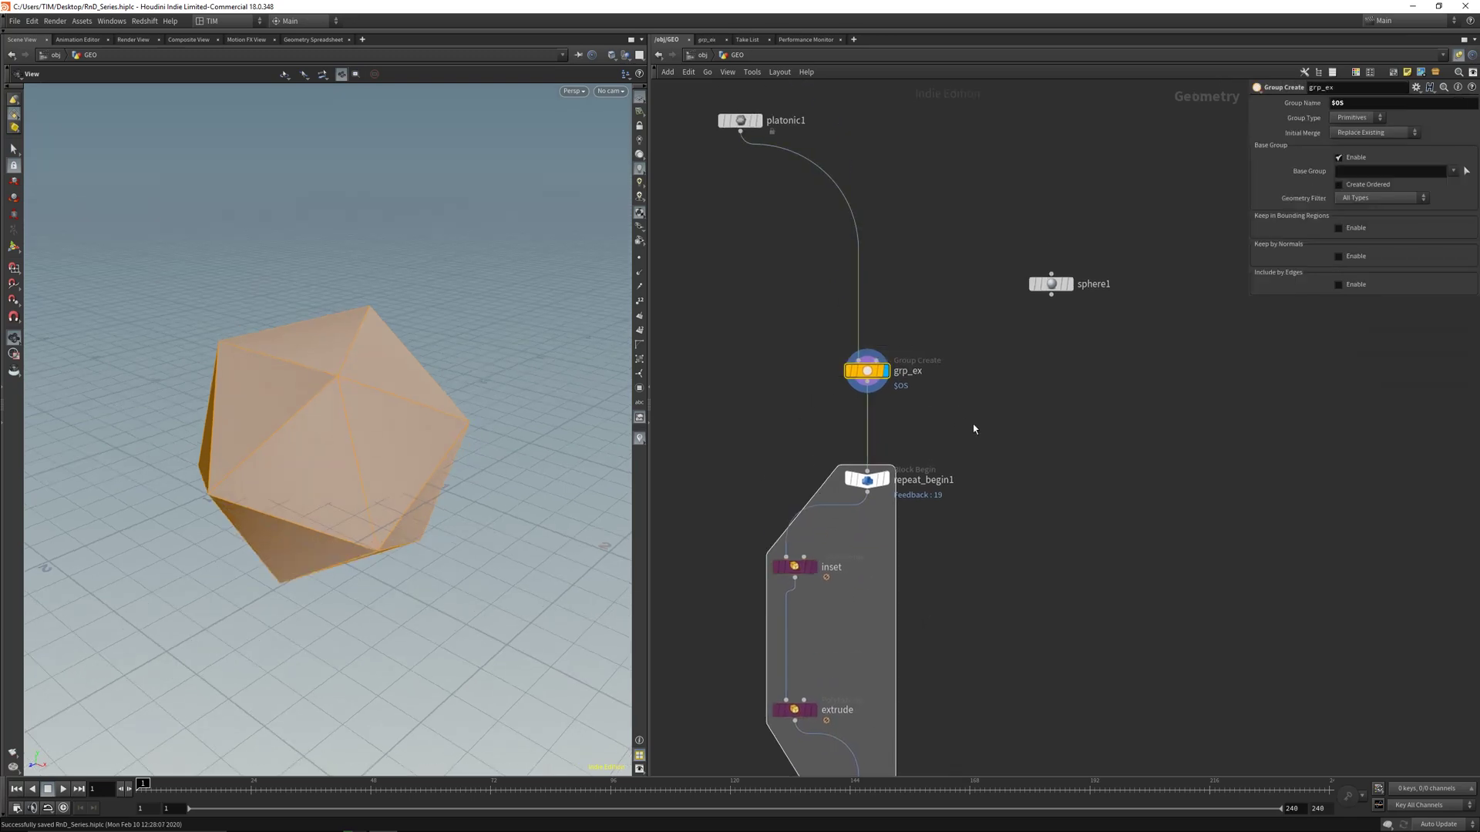
key("Tab")
type("v")
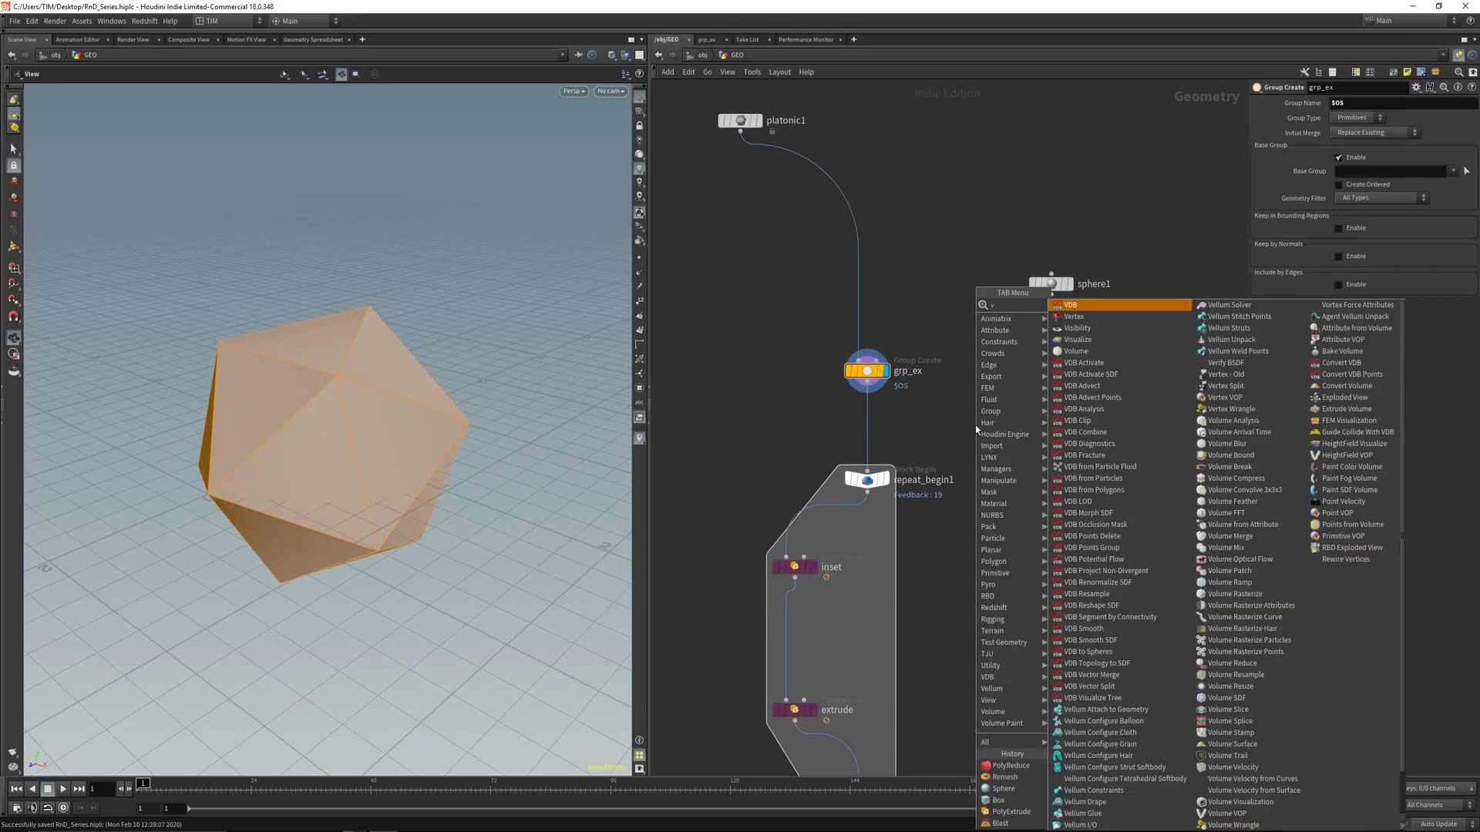
type("op")
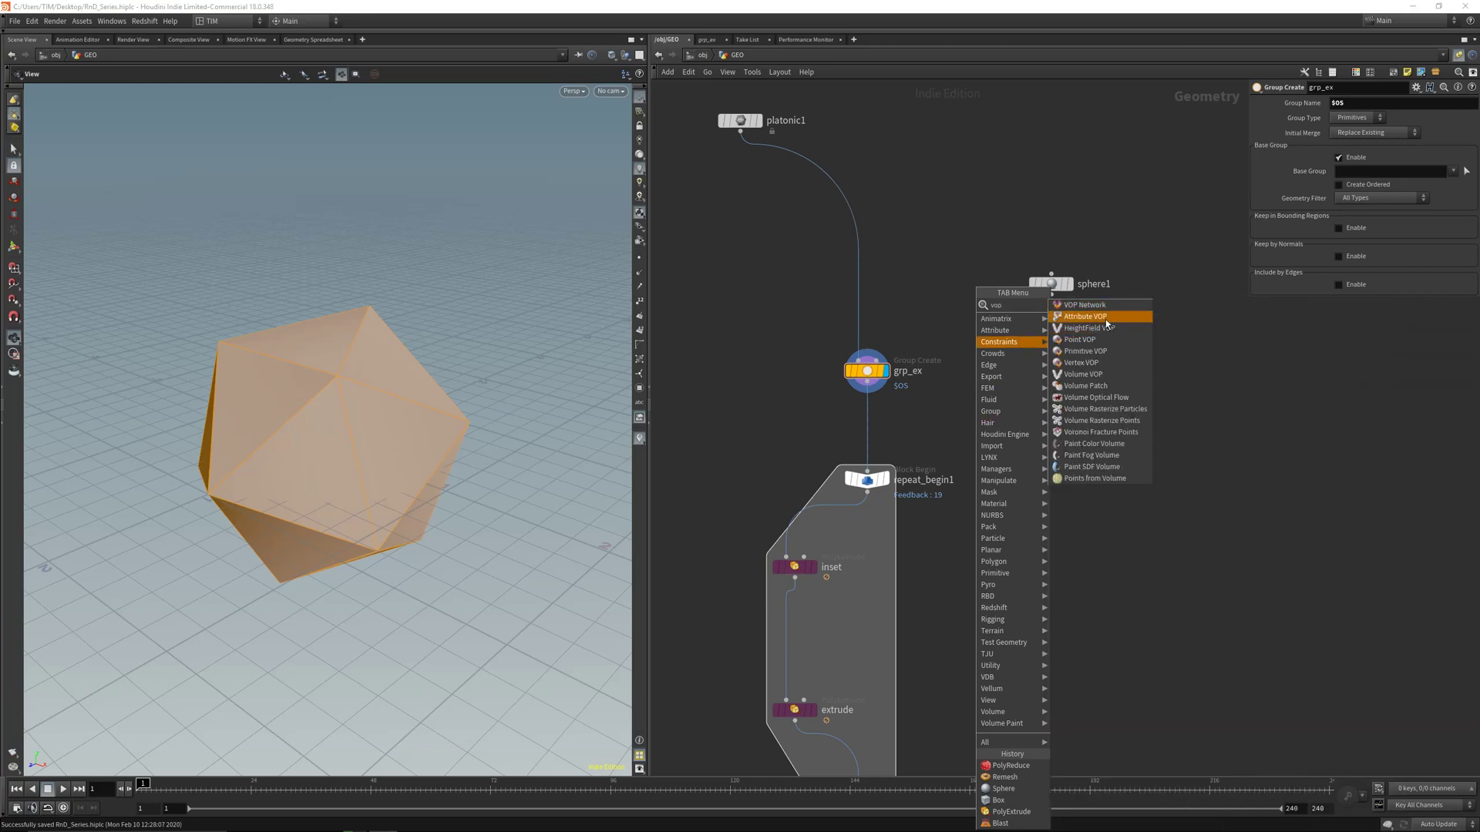
left_click(1108, 319)
left_click(1071, 414)
left_click(867, 382)
left_click(1062, 402)
left_click_drag(1071, 415, 868, 391)
key("y")
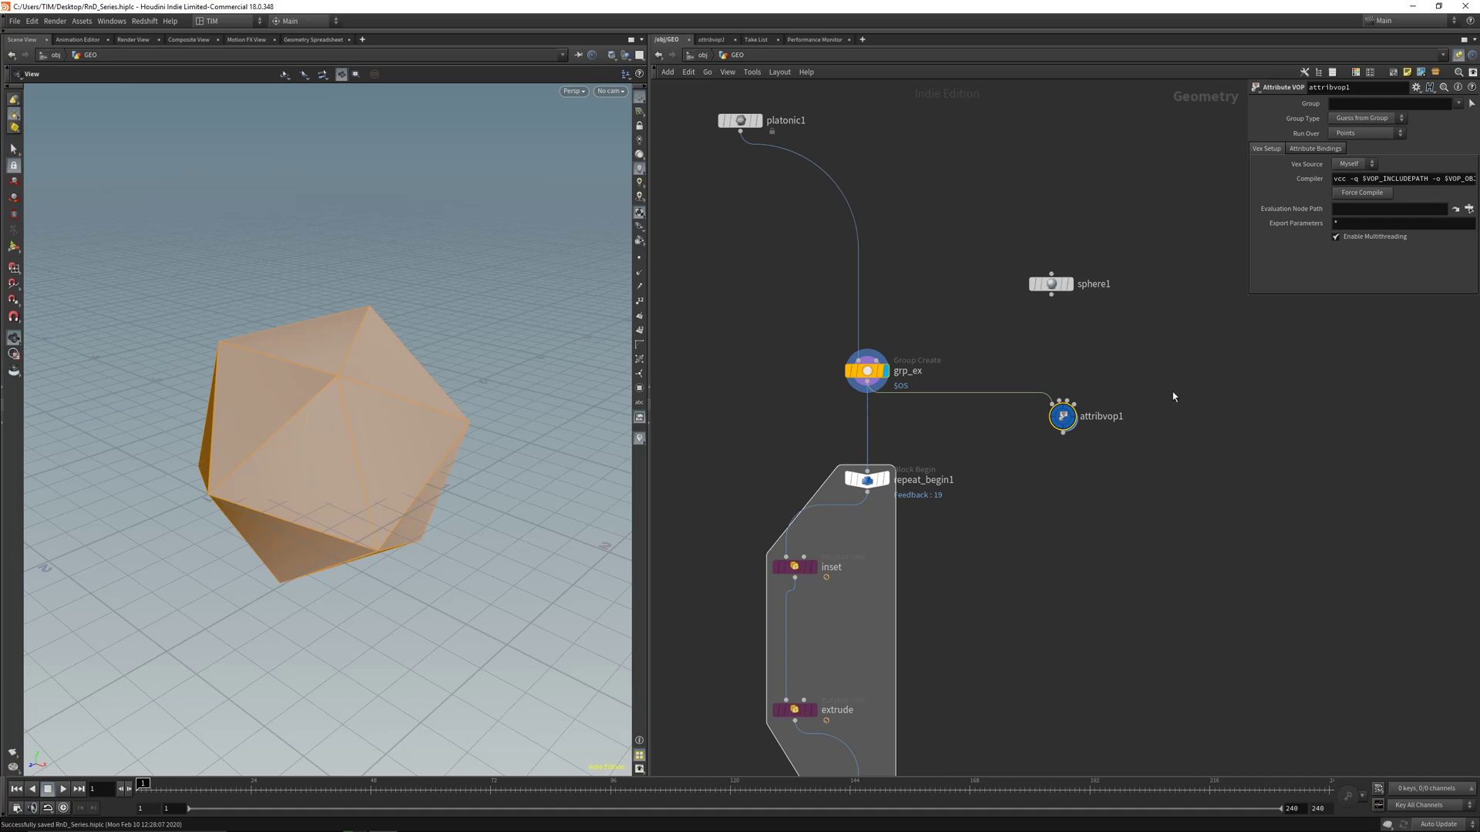
Set attribvop1 to run over Primitives, and inside its network move the output node farther from the globals node
left_click(1344, 134)
left_click(1344, 157)
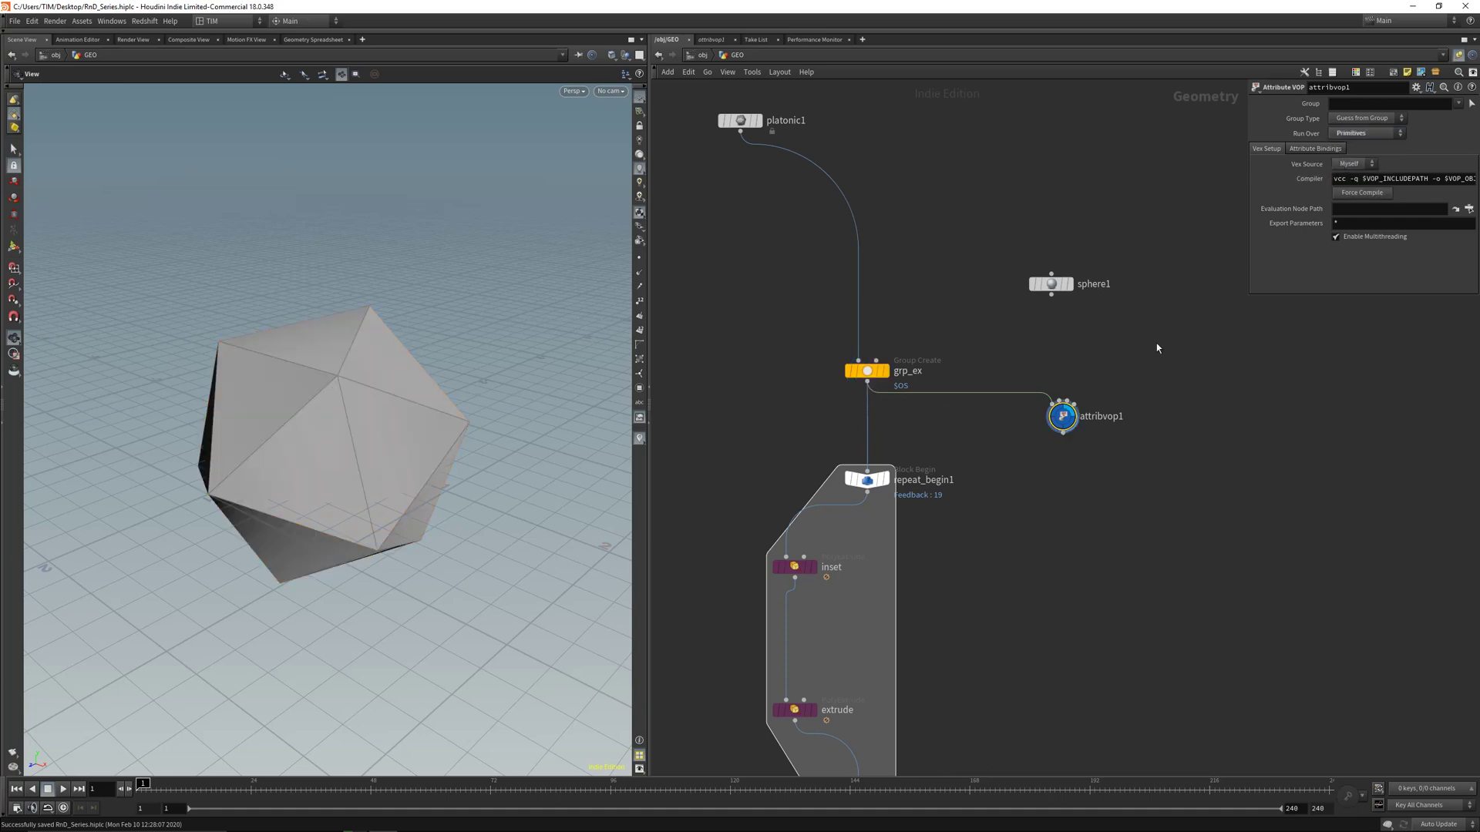
double_click(1062, 416)
middle_click_drag(1051, 436, 779, 473)
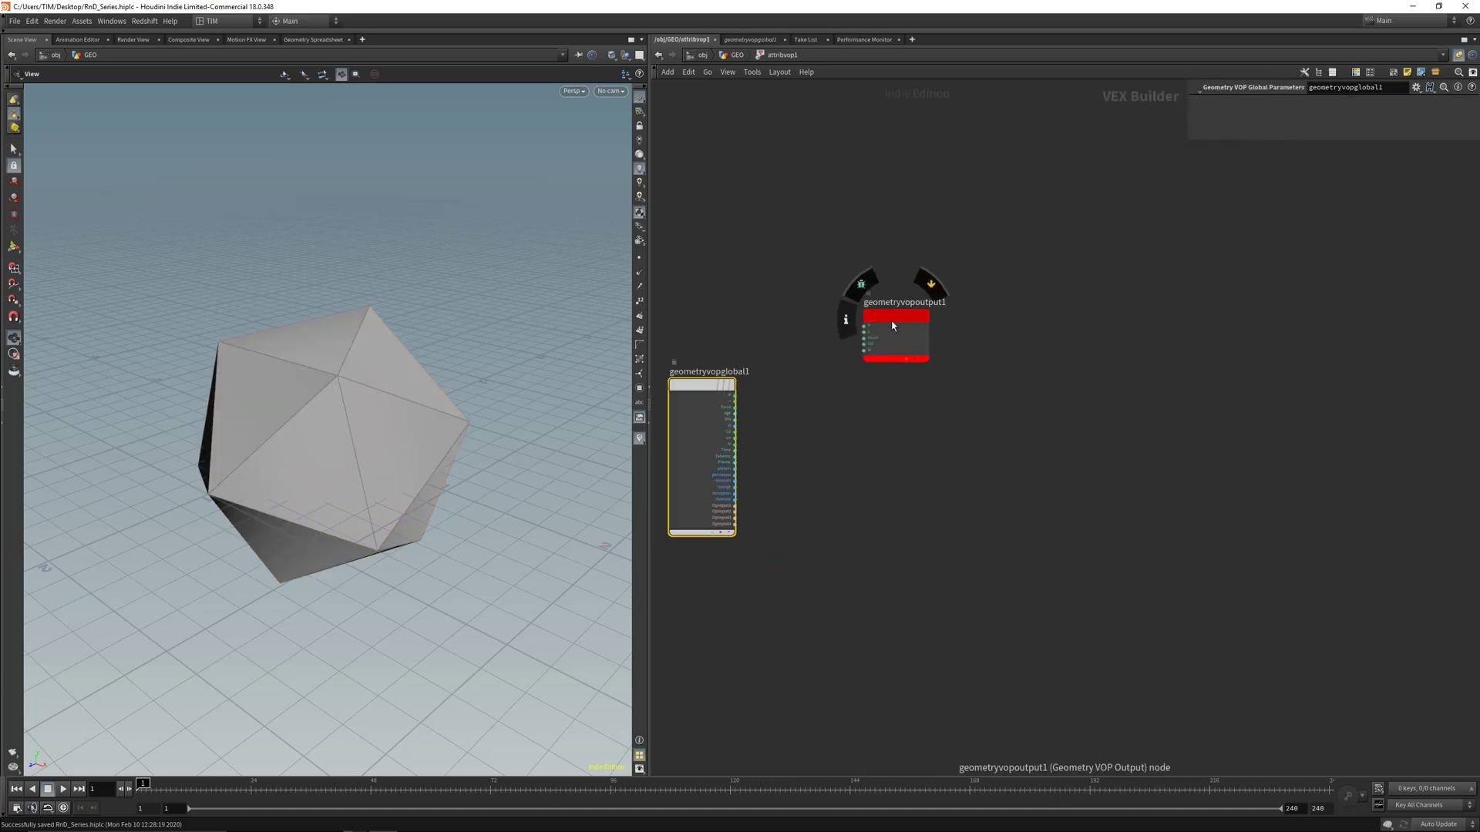
left_click_drag(892, 326, 1043, 387)
scroll(748, 403, "up", 3)
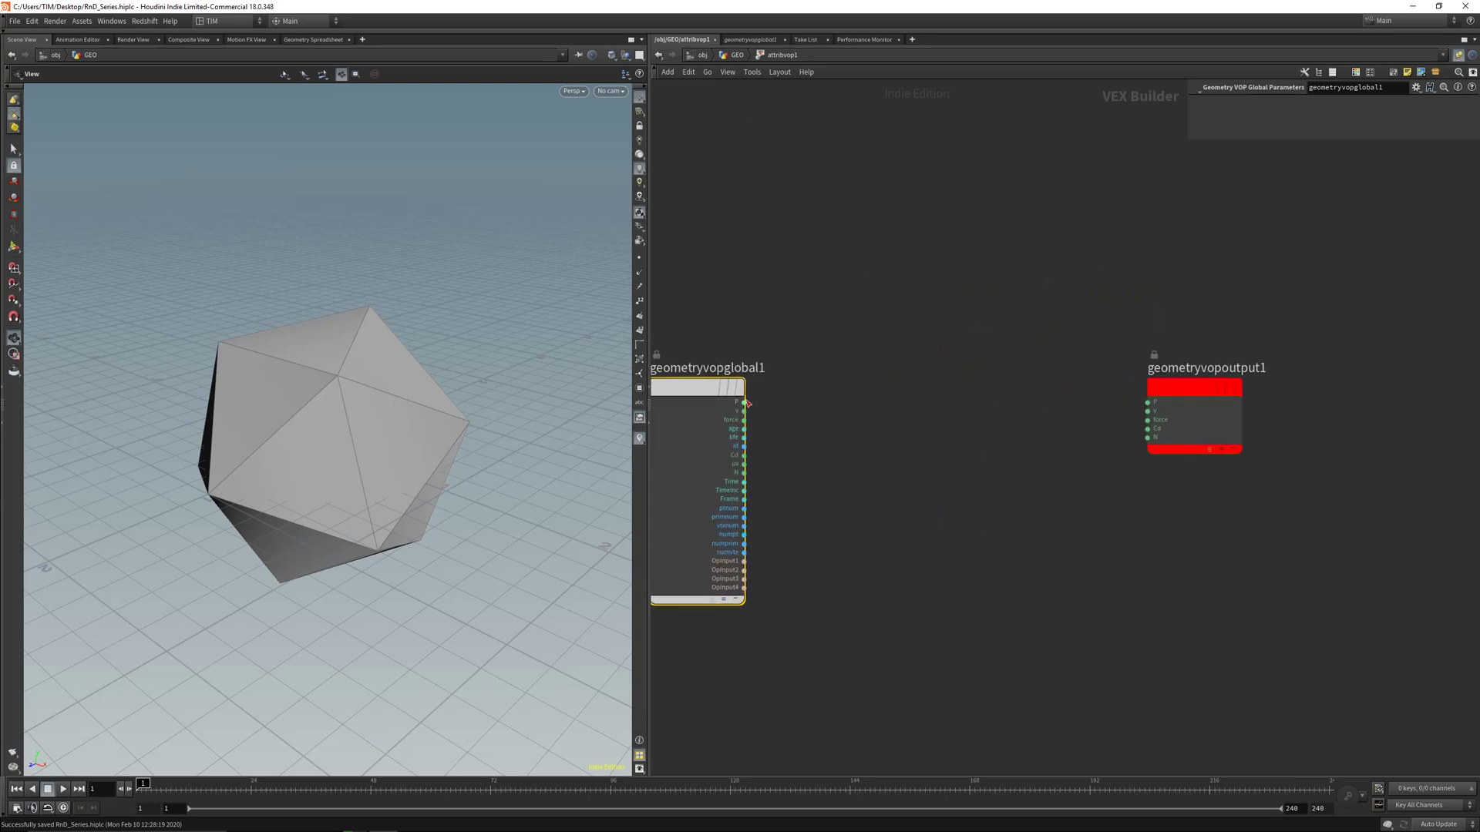
Add a Random node driven by the globals' numpt output, using the 1D Integer Input, 1D Output signature
left_click_drag(748, 403, 909, 515)
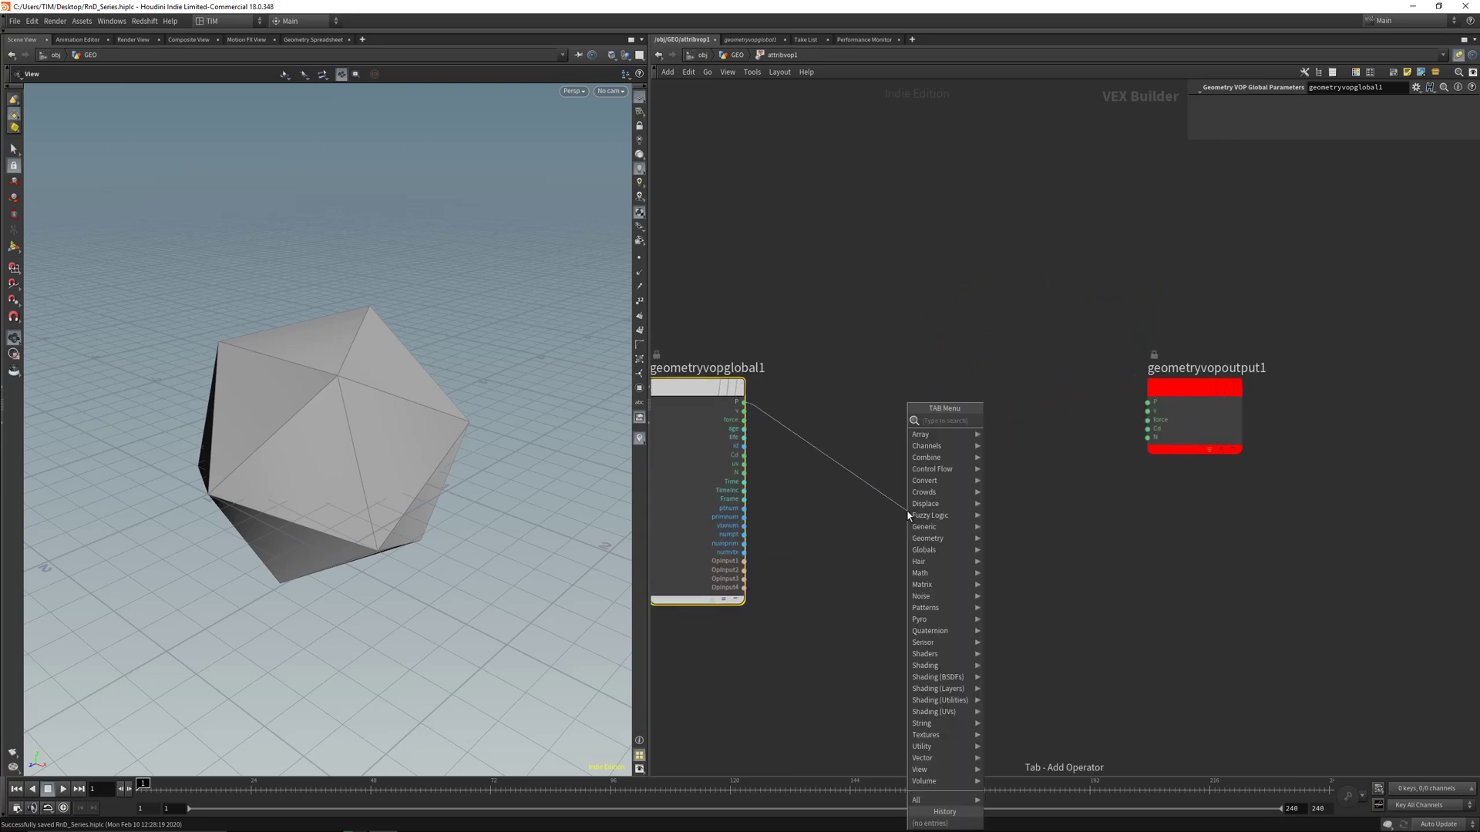
key("Escape")
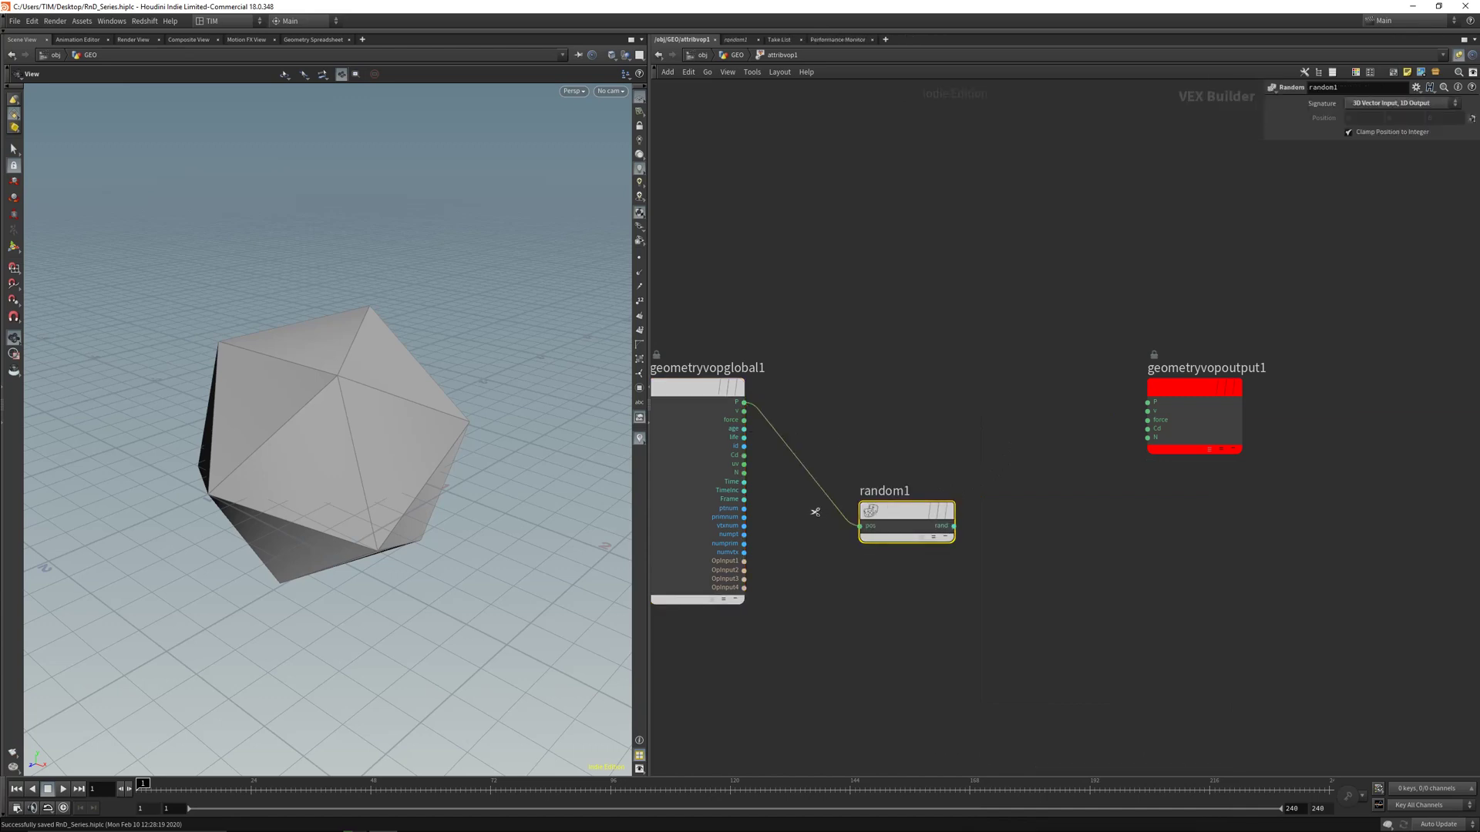
key("y")
mouse_move(842, 459)
left_mouse_down()
mouse_move(801, 534)
mouse_move(774, 539)
mouse_move(902, 527)
mouse_move(893, 540)
left_mouse_up()
middle_click_drag(1022, 478, 910, 465)
left_click_drag(1108, 381, 1216, 410)
middle_click_drag(876, 435, 1073, 438)
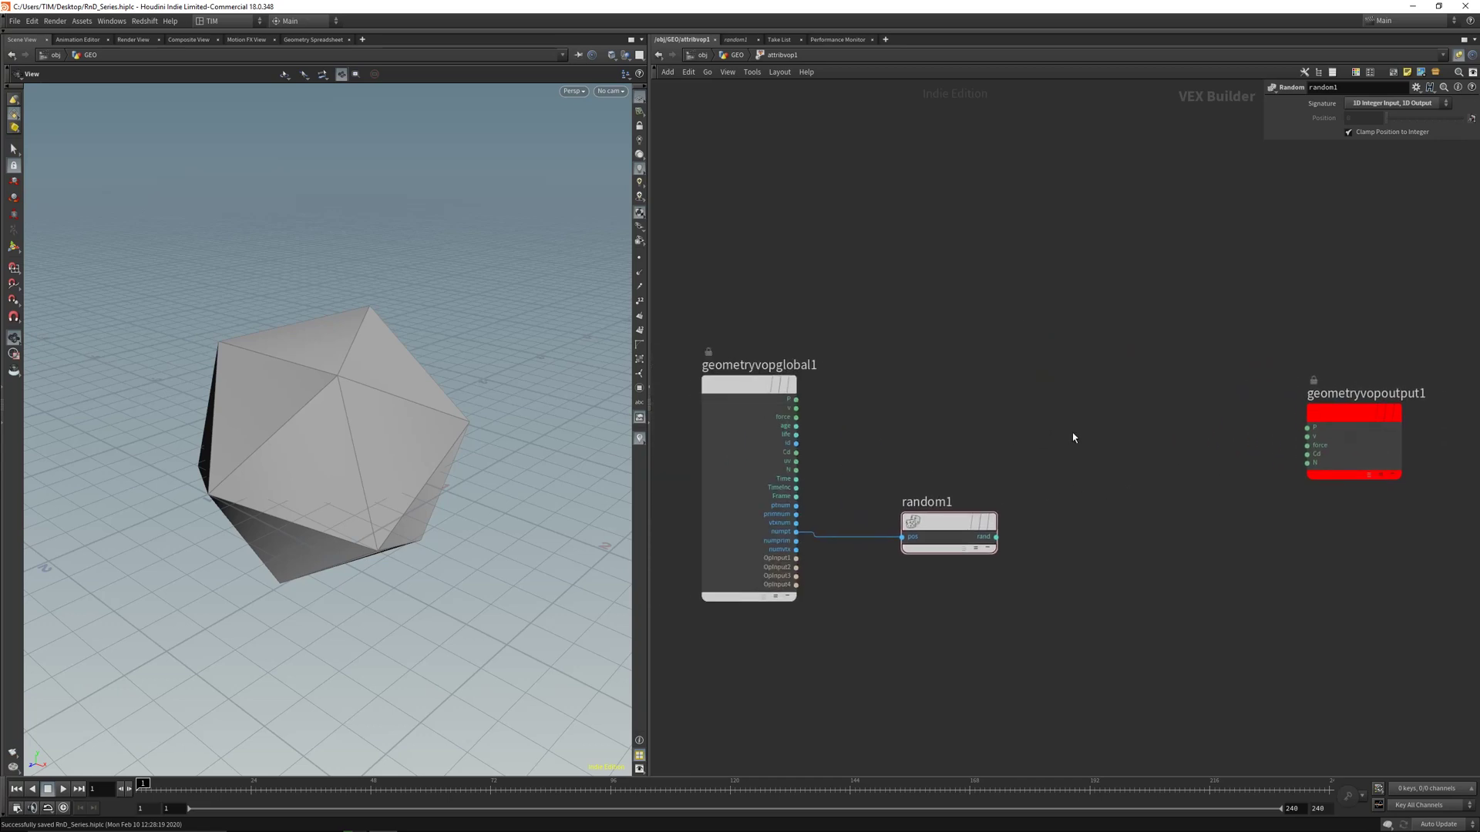
left_click(1376, 105)
left_click(1378, 115)
Add a Fit Range node beside random1
middle_click_drag(1030, 524, 951, 526)
key("Tab")
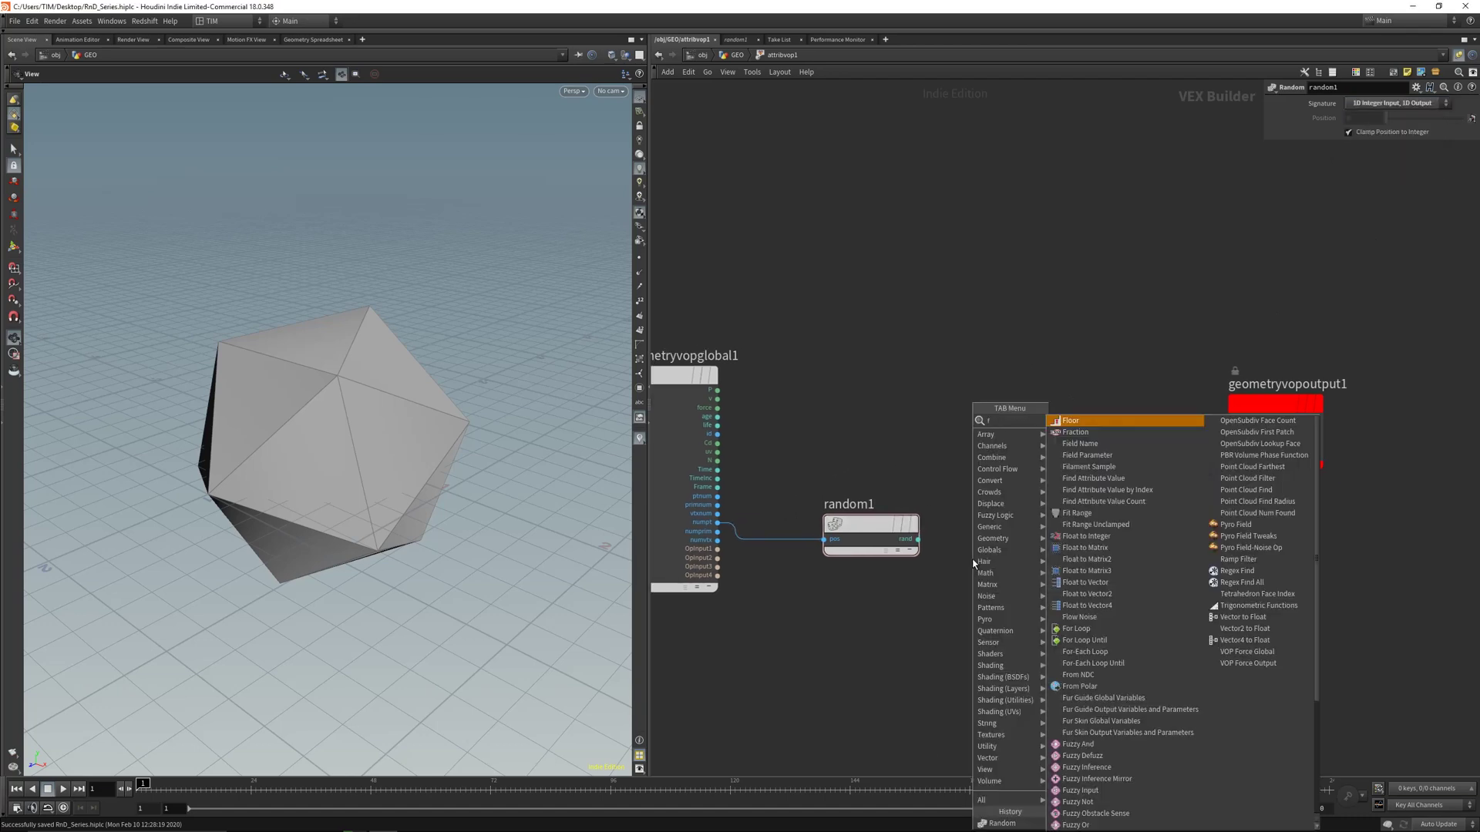
left_click(1095, 428)
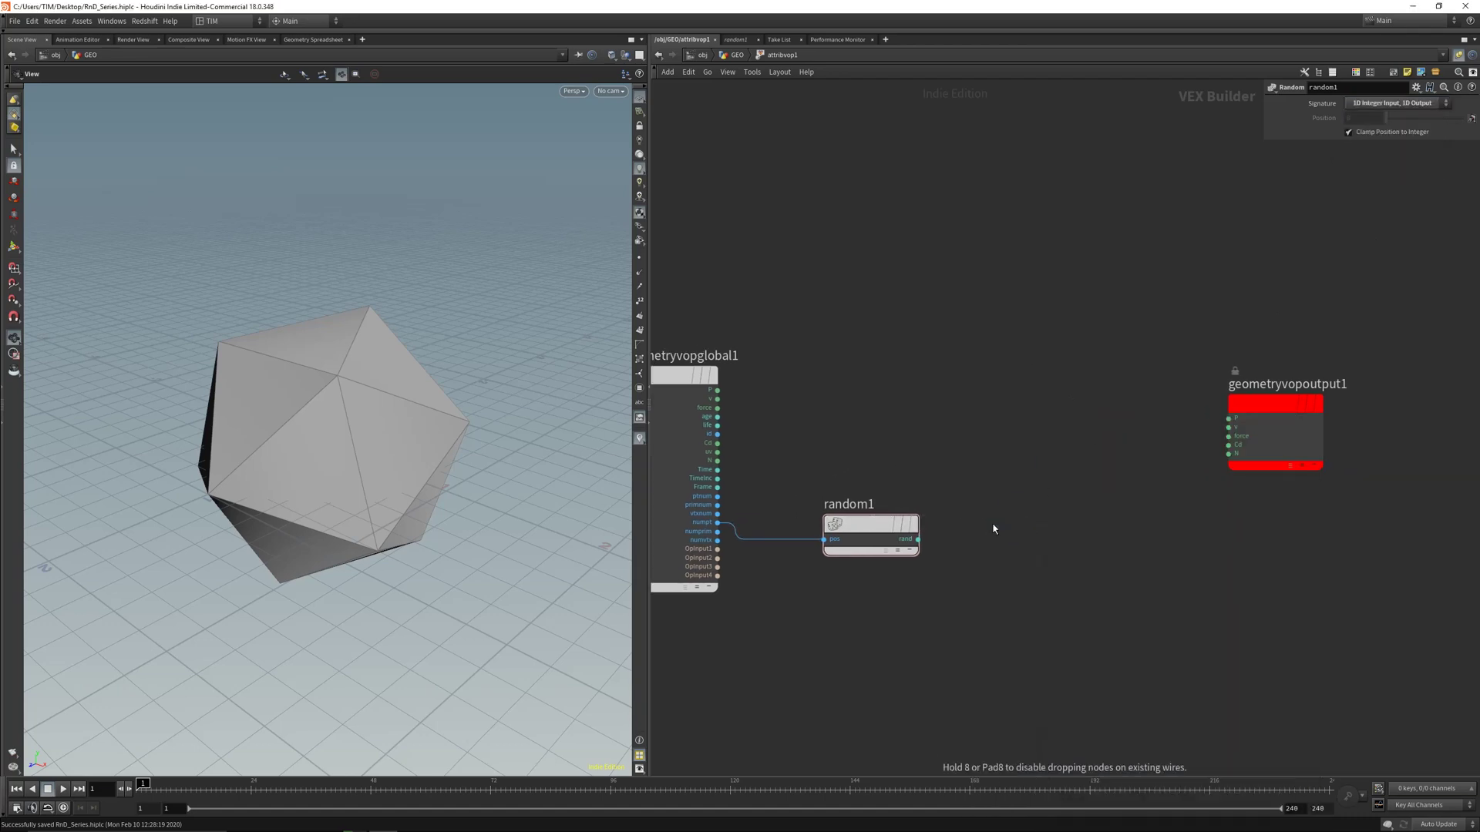
left_click(993, 530)
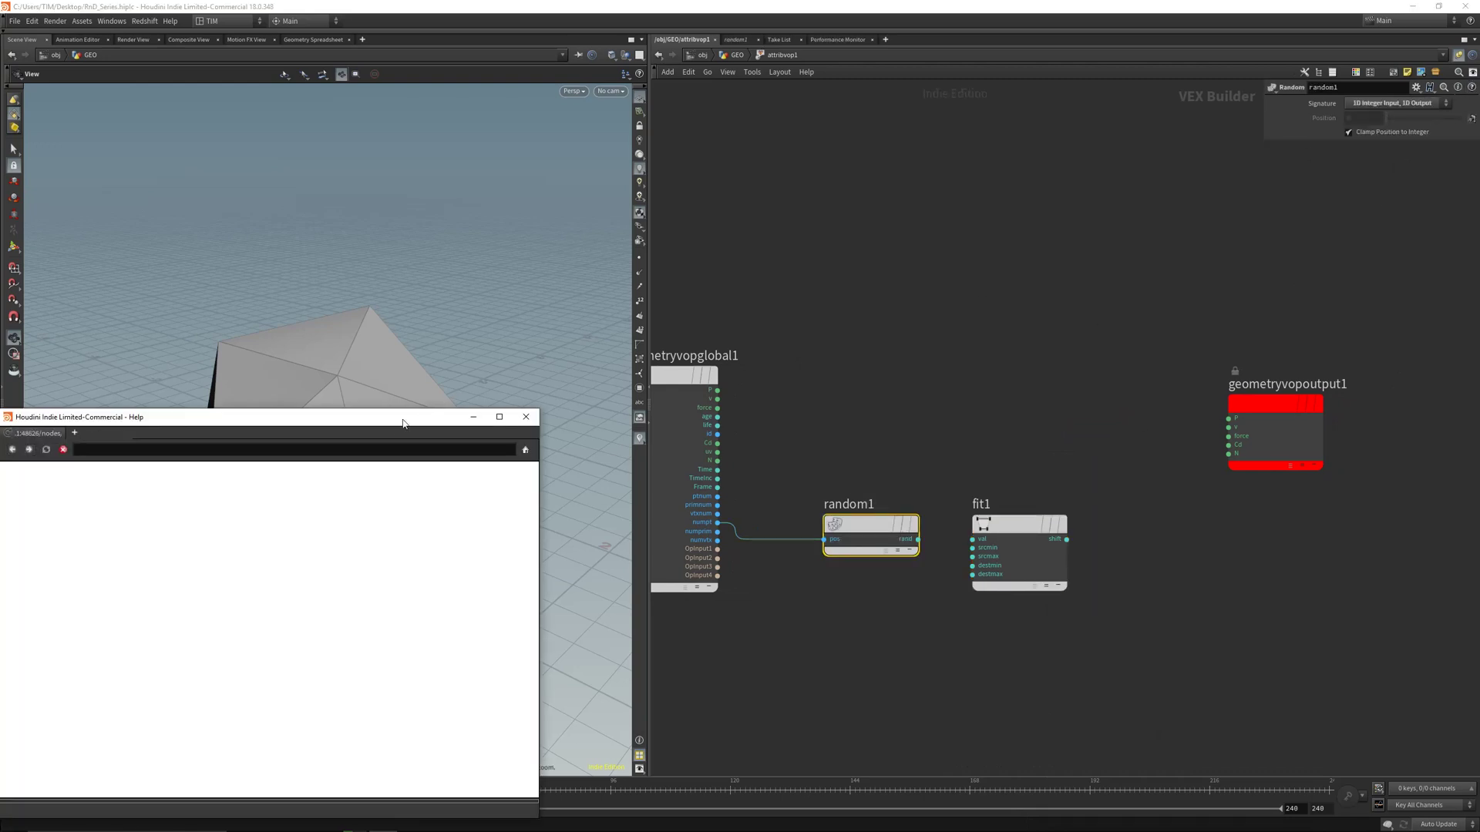
Check the Random node's output range in its help page, and connect random1's rand output to fit1's val input
left_click_drag(402, 423, 817, 277)
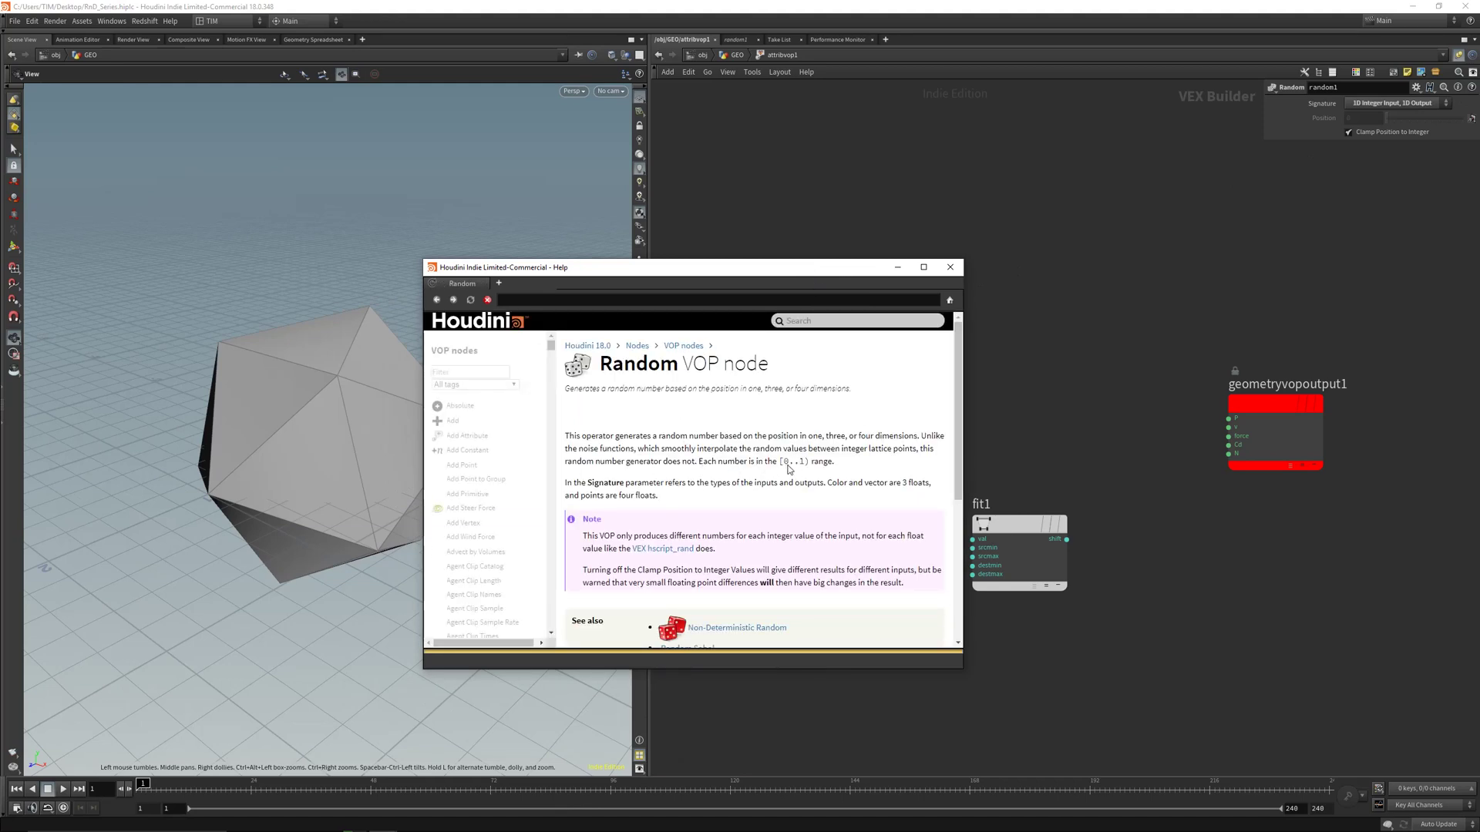
left_click(951, 267)
middle_click_drag(1047, 466, 982, 438)
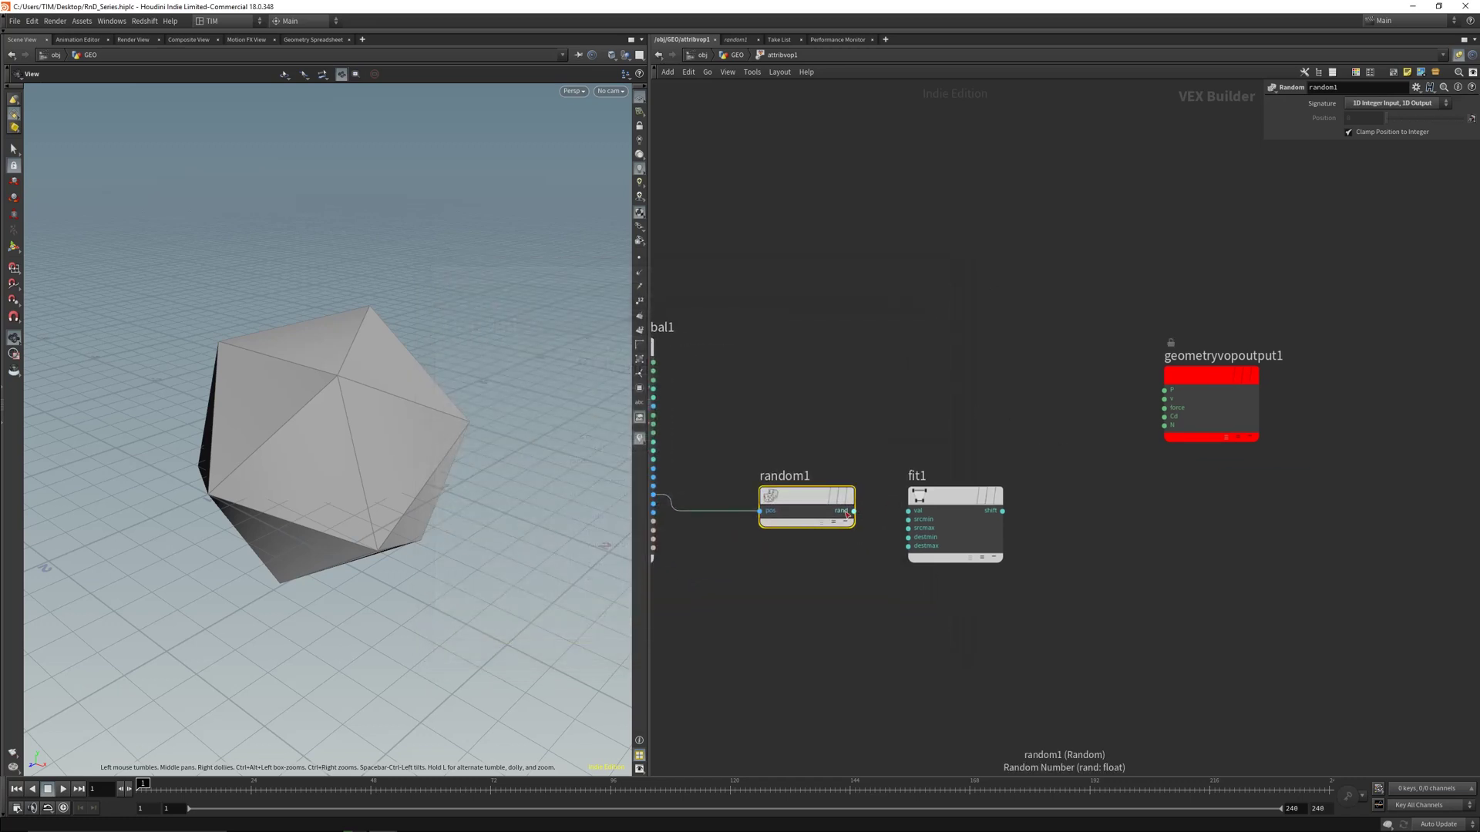
left_click_drag(847, 512, 908, 511)
Set fit1's destination minimum to 0.1 and destination maximum to 0.85
left_click(967, 551)
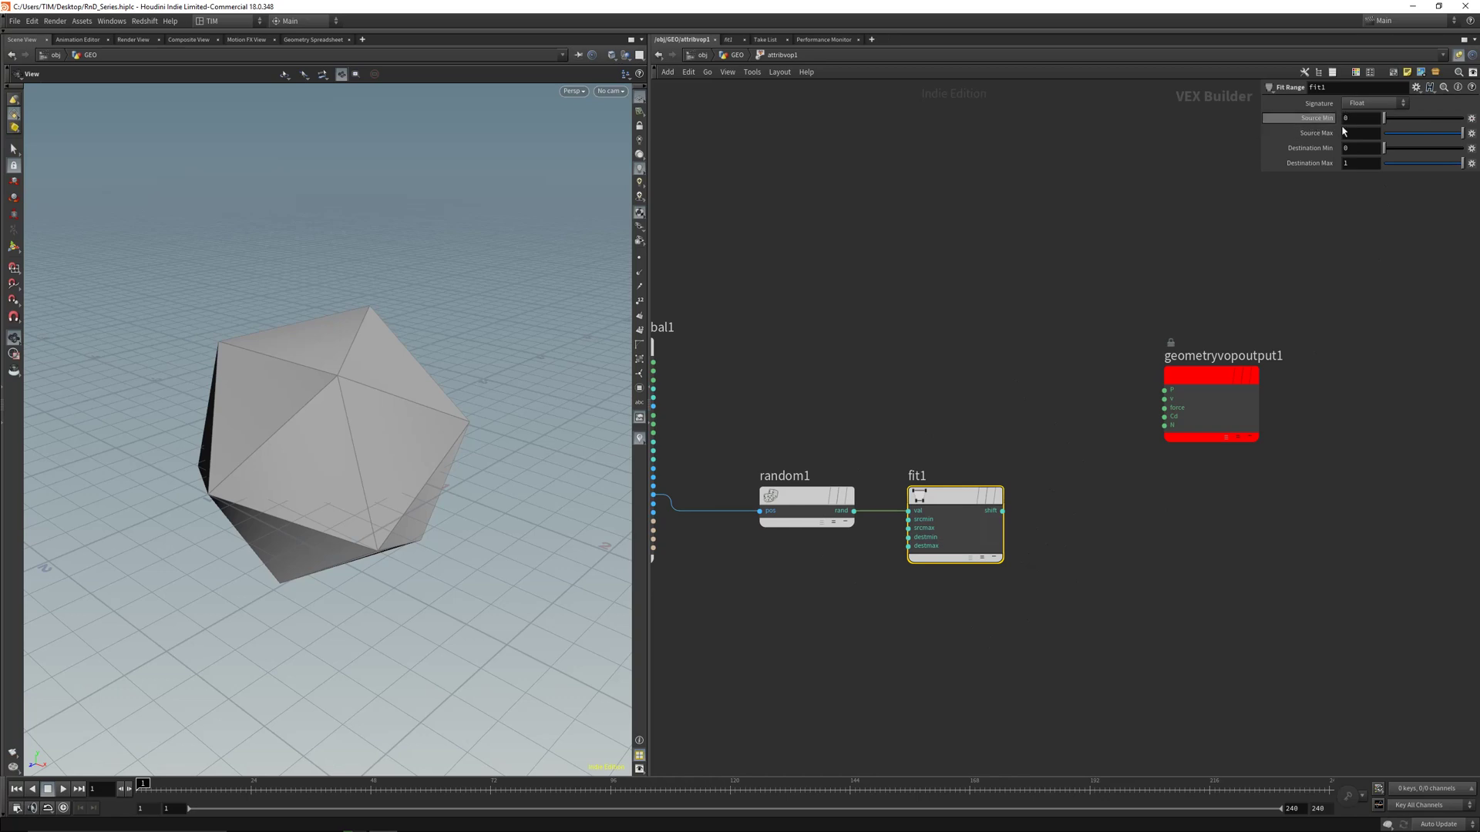
left_click(1363, 150)
key("Return")
left_click(1352, 165)
key("Return")
Preview fit1's values as face colour by wiring its output to Cd on geometryvopoutput1, and cut that wire
left_click_drag(1234, 384, 1323, 416)
left_click_drag(1105, 503, 1253, 447)
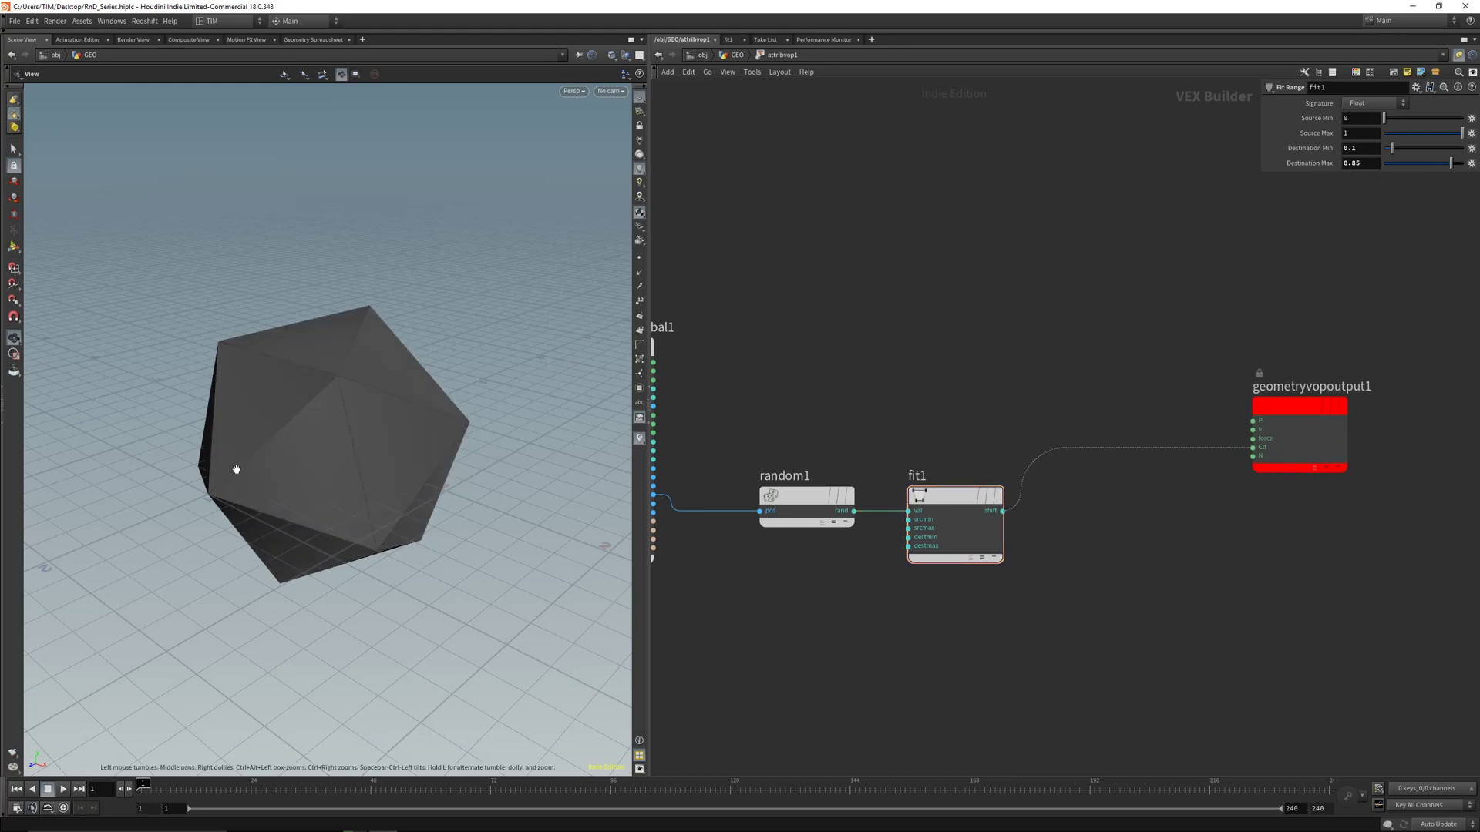
left_click_drag(234, 463, 436, 408)
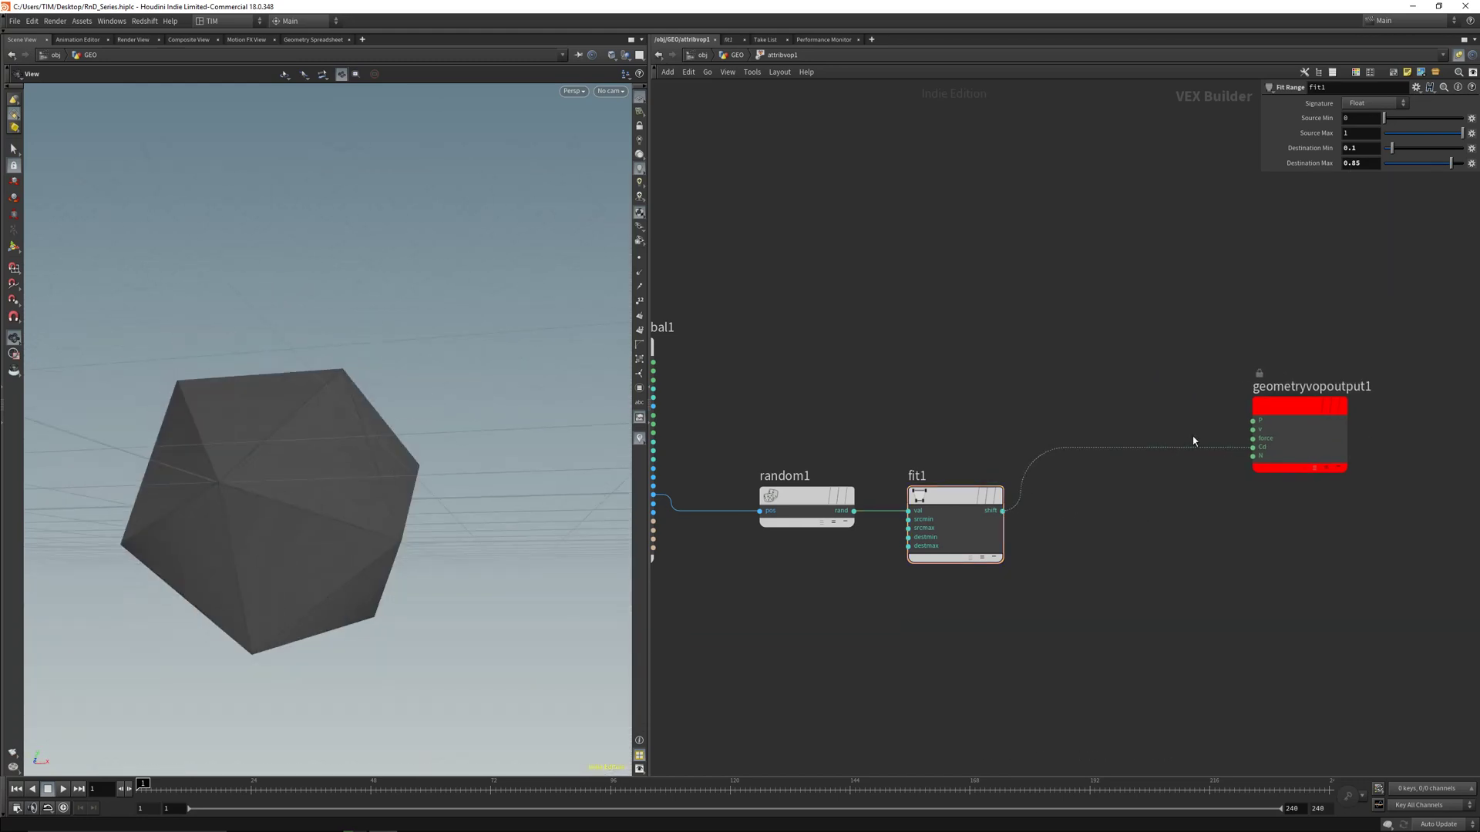
left_click_drag(331, 483, 462, 475)
left_click_drag(1028, 399, 1101, 509)
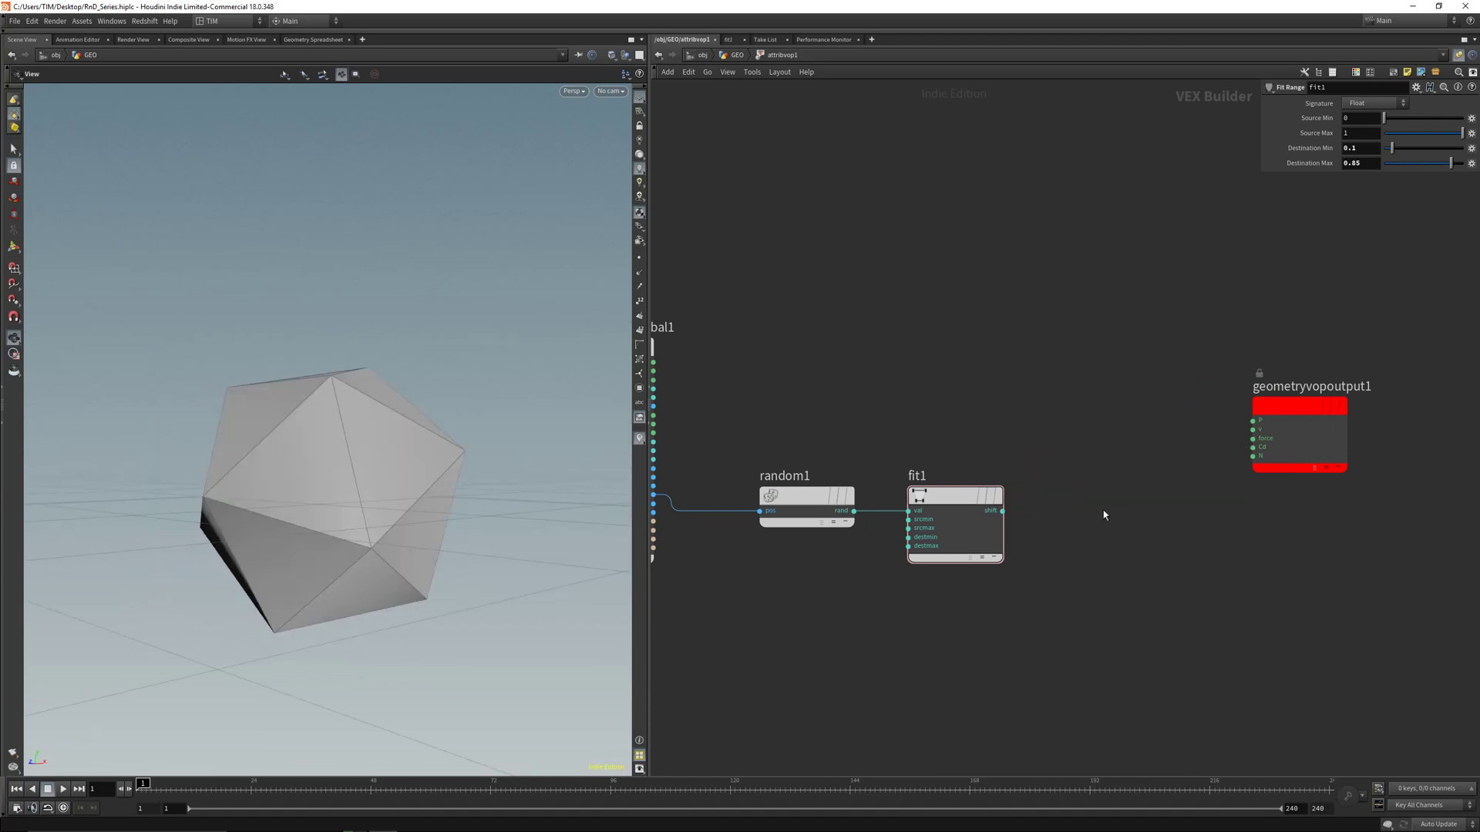
Add a Bind node fed by fit1's output and set its parameter name to ex_dist
middle_click_drag(1103, 514, 1073, 509)
left_click(973, 505)
middle_click_drag(1141, 548, 1064, 528)
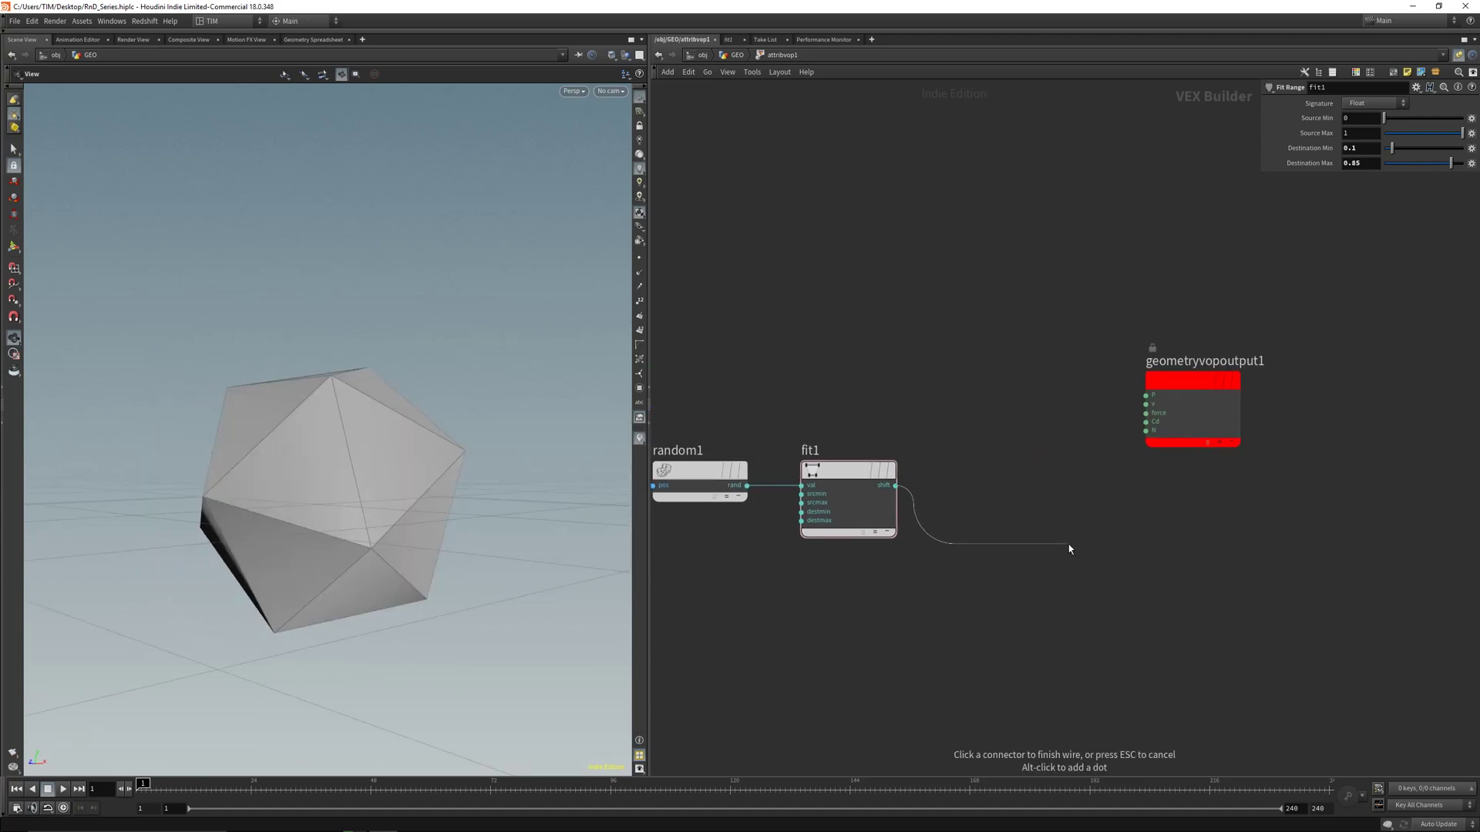
key("Tab")
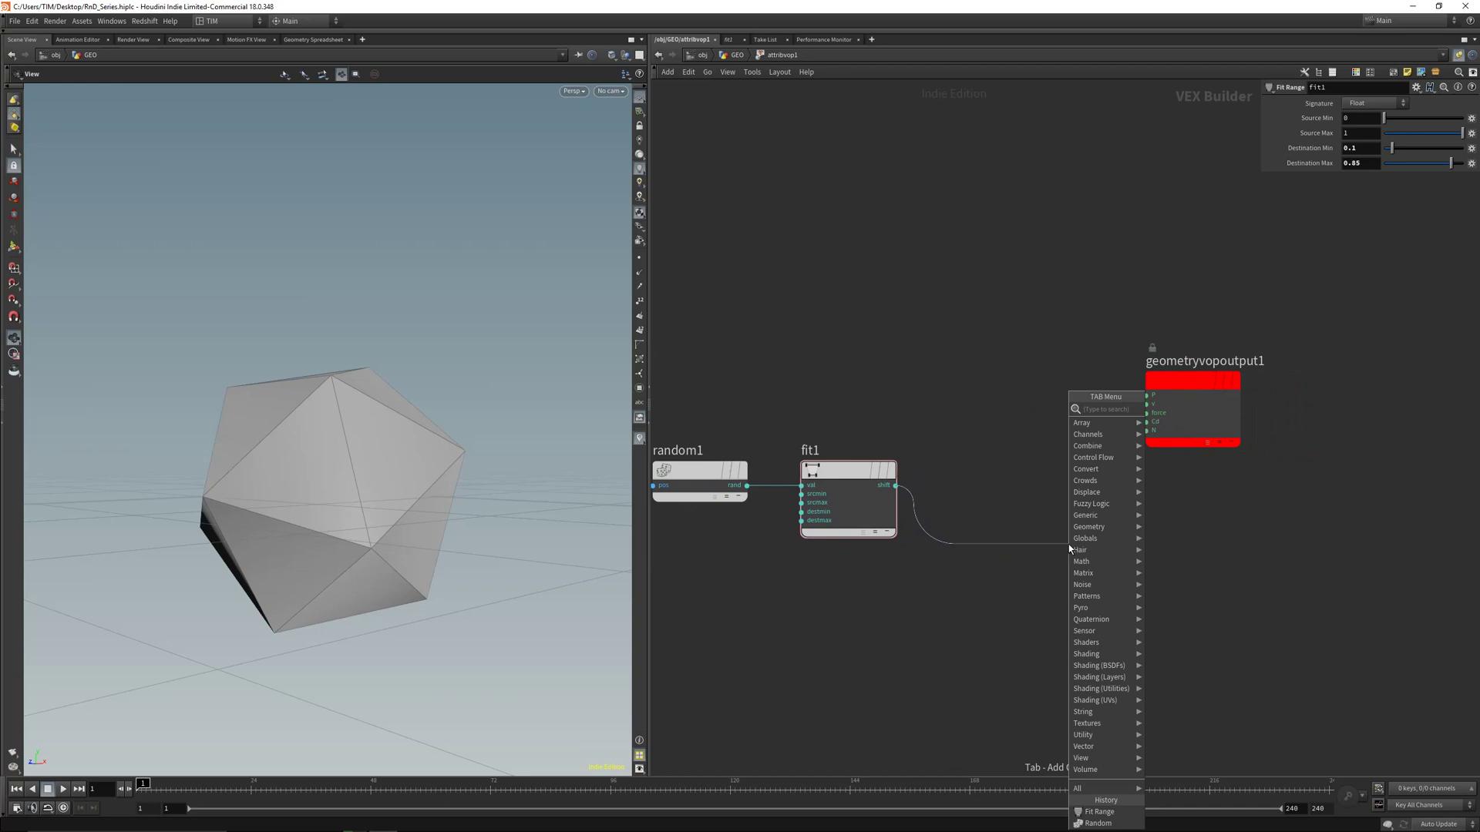
type("bi")
left_click(1160, 434)
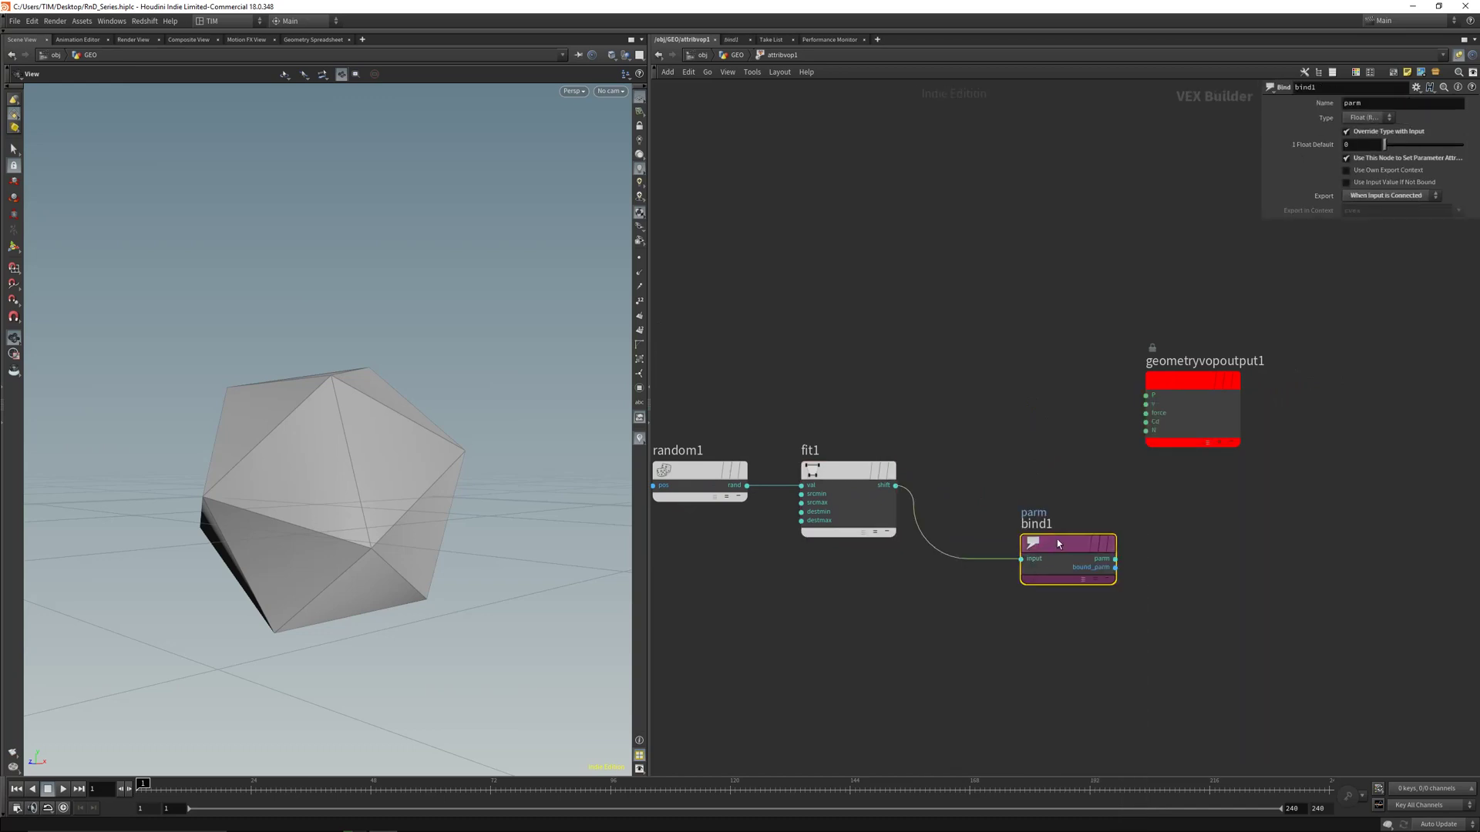
left_click_drag(1058, 545, 1045, 471)
double_click(1364, 105)
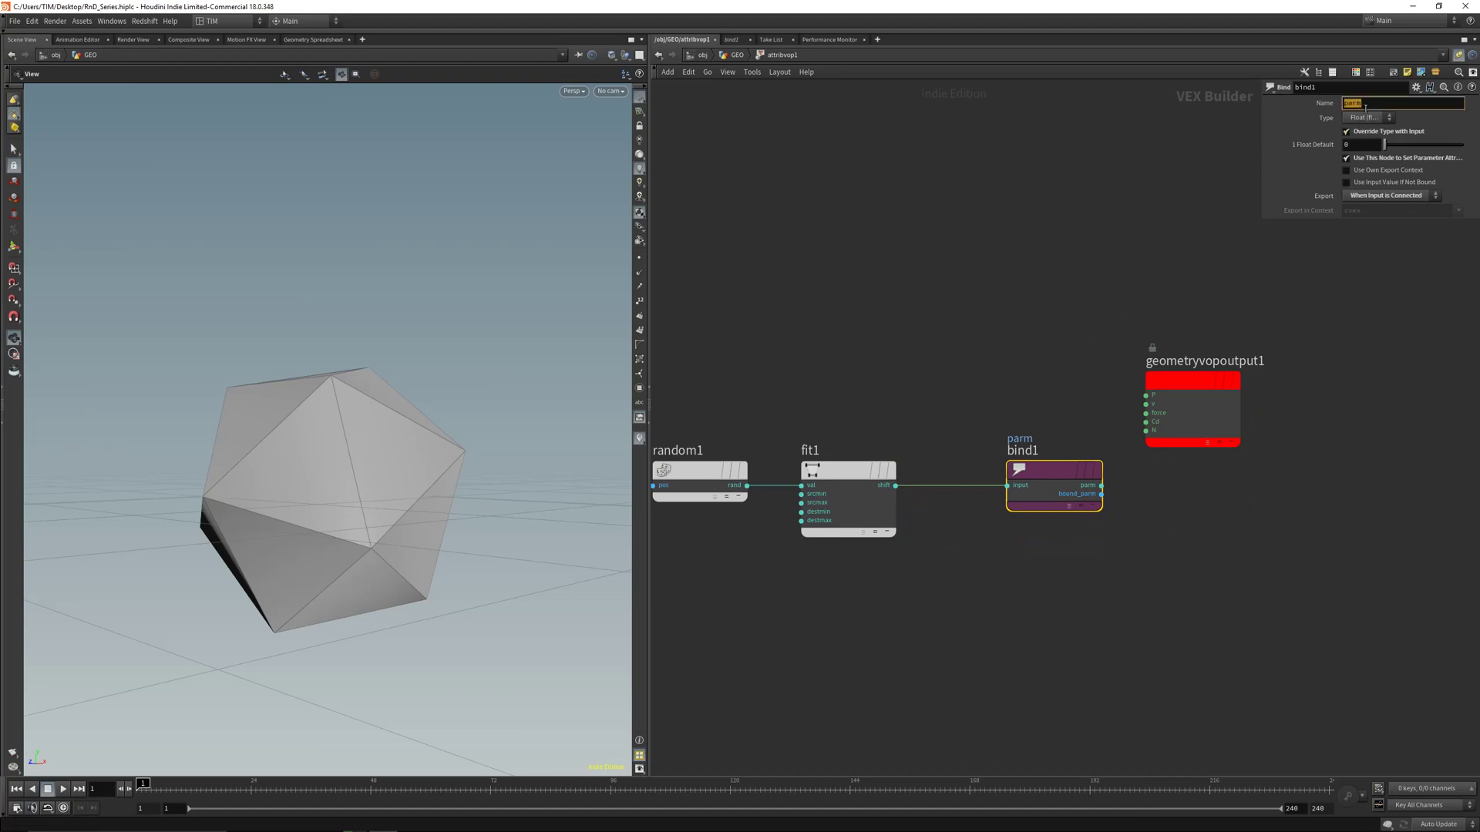
type("ex_dist")
key("Return")
Return to the geometry network and examine attribvop1's primitive attributes in the Geometry Spreadsheet
left_click(918, 330)
key("u")
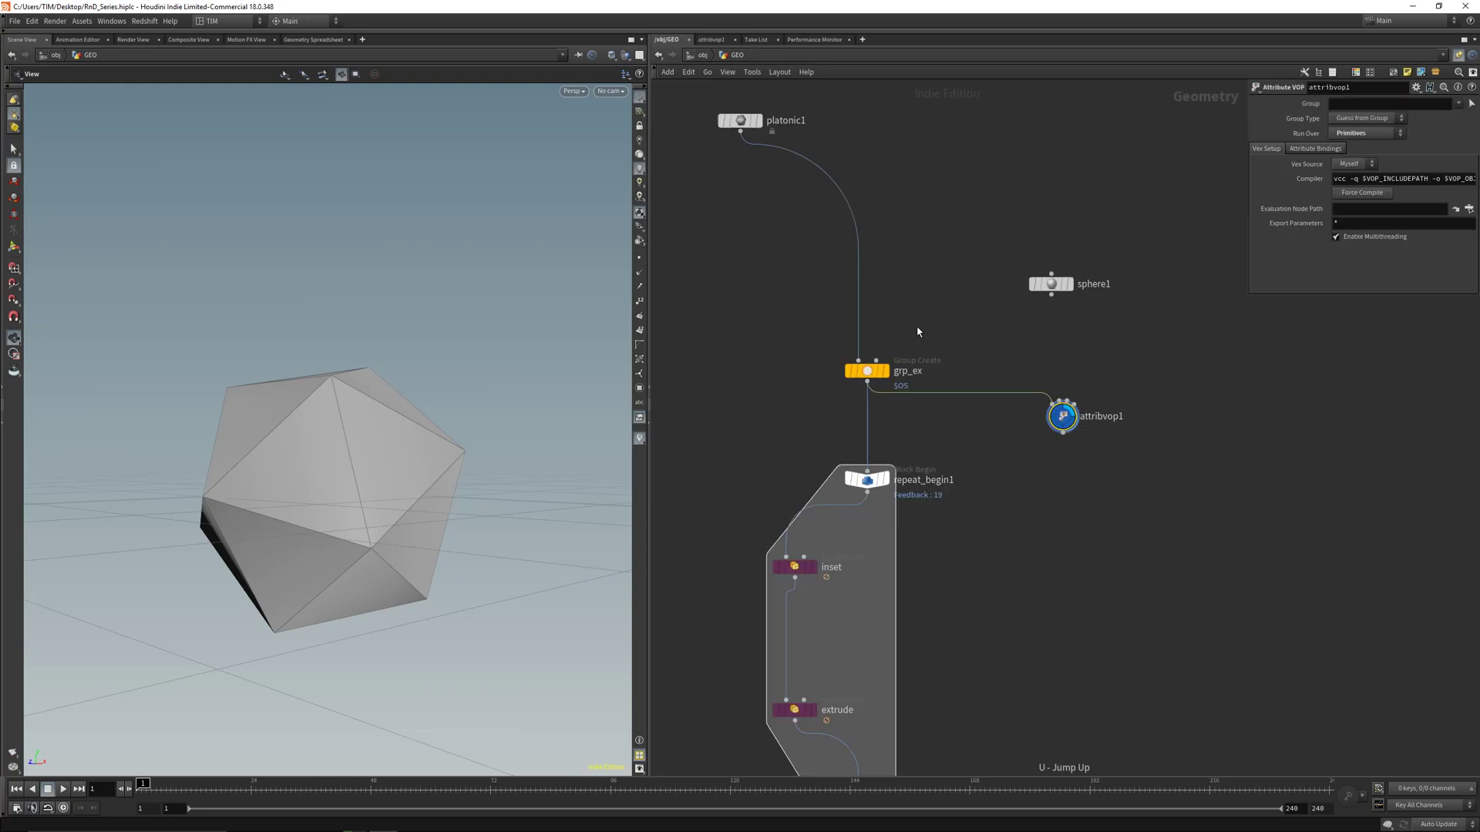
left_click(313, 39)
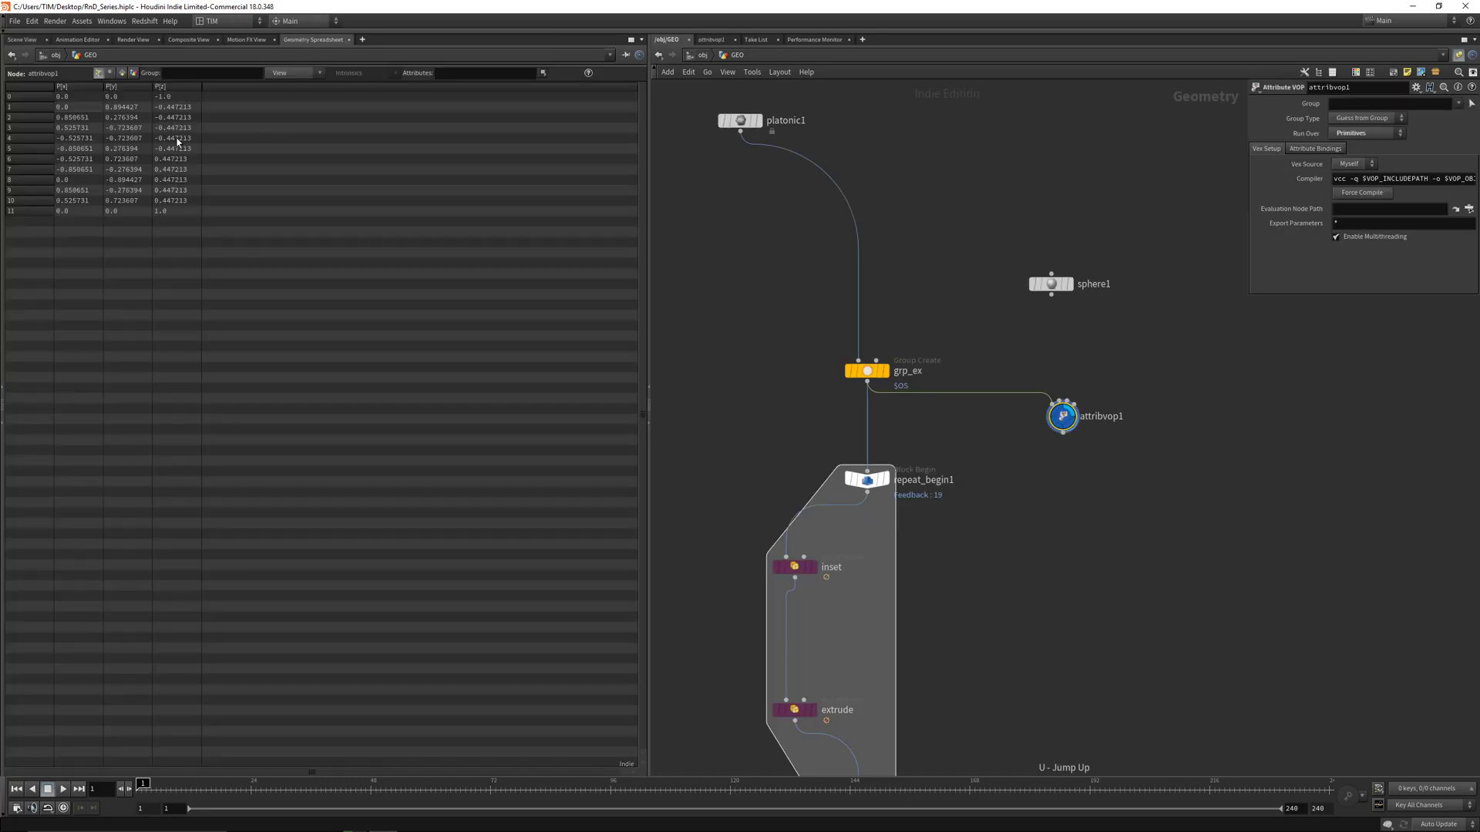
left_click(121, 73)
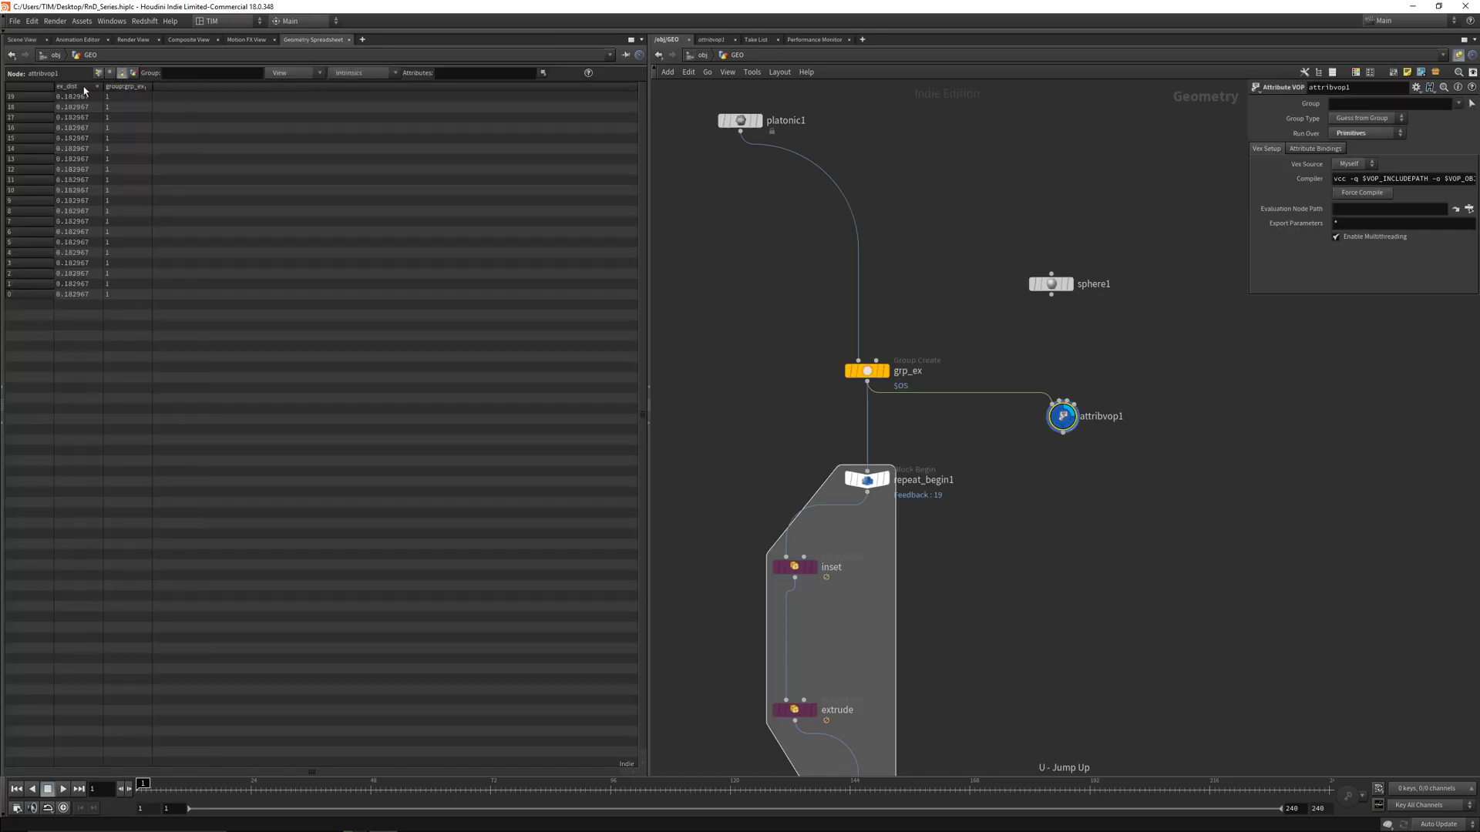
Reopen attribvop1's network and move geometryvopglobal1 farther away from random1
double_click(1062, 416)
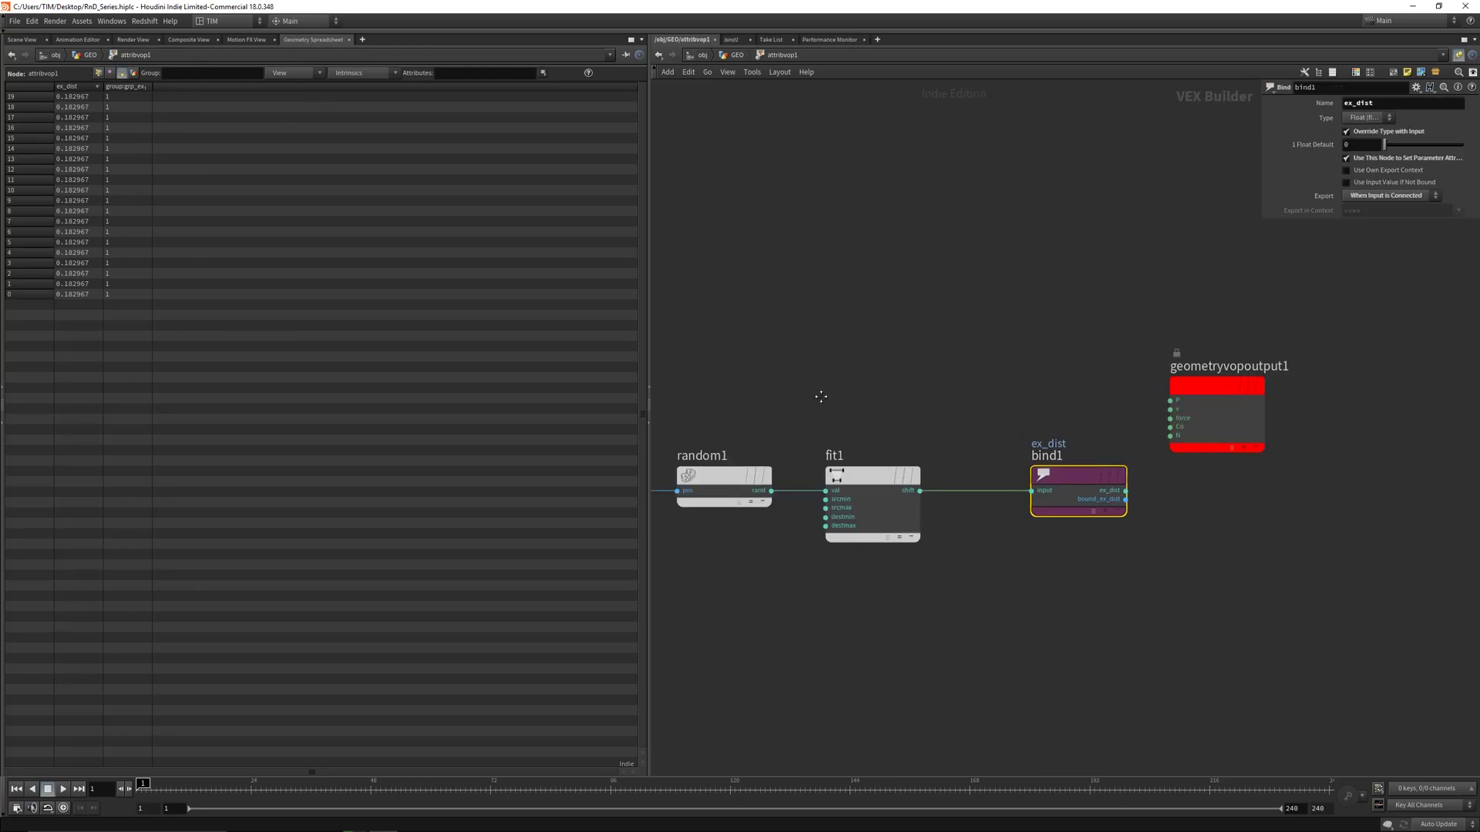
middle_click_drag(821, 396, 1020, 426)
left_click_drag(842, 403, 783, 433)
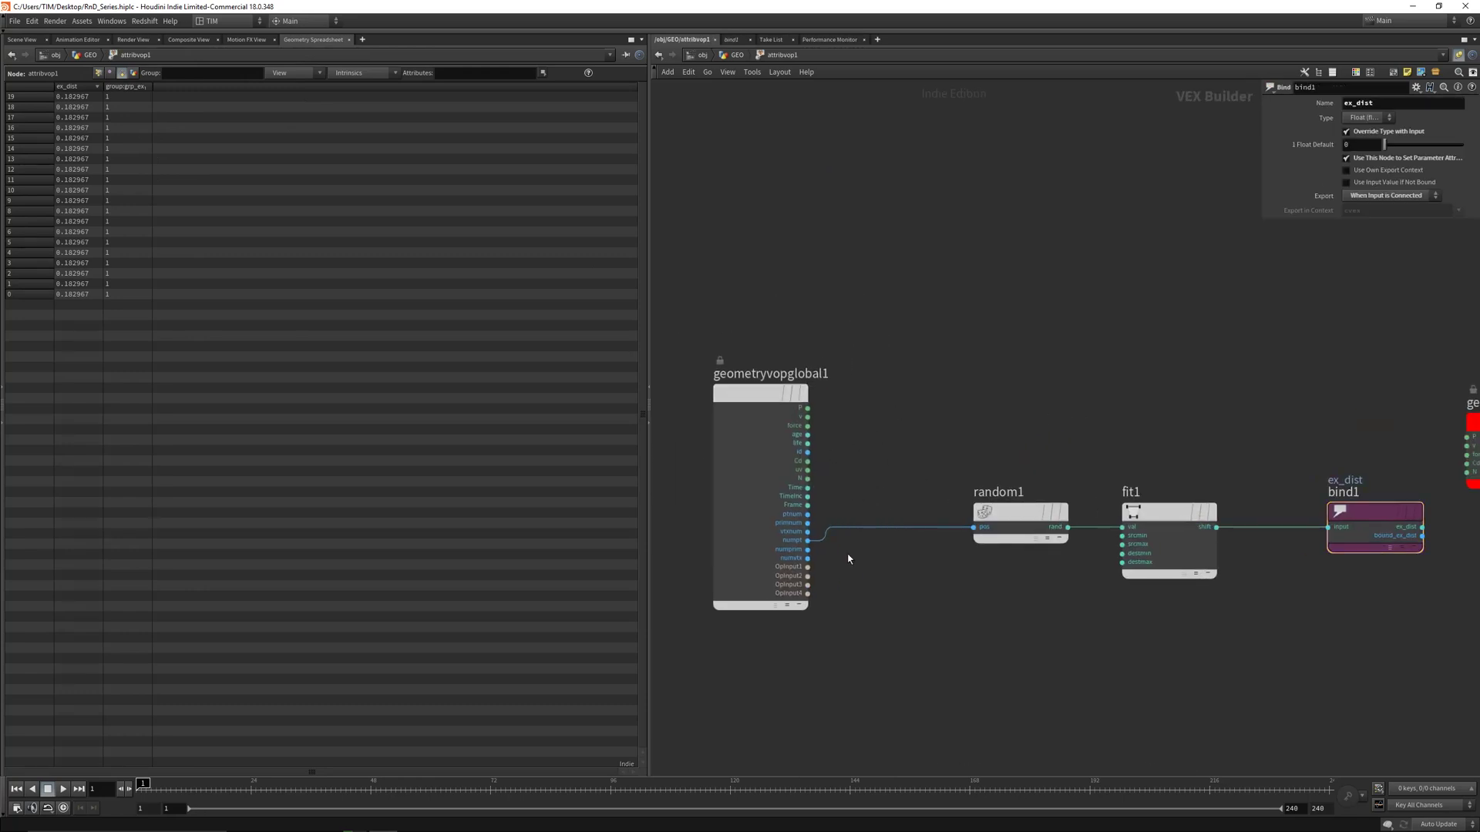
Rewire random1's input to the primnum output of geometryvopglobal1 and bring back the 3D scene view
mouse_move(834, 530)
left_mouse_down()
mouse_move(882, 475)
mouse_move(832, 529)
mouse_move(808, 522)
left_mouse_up()
key("h")
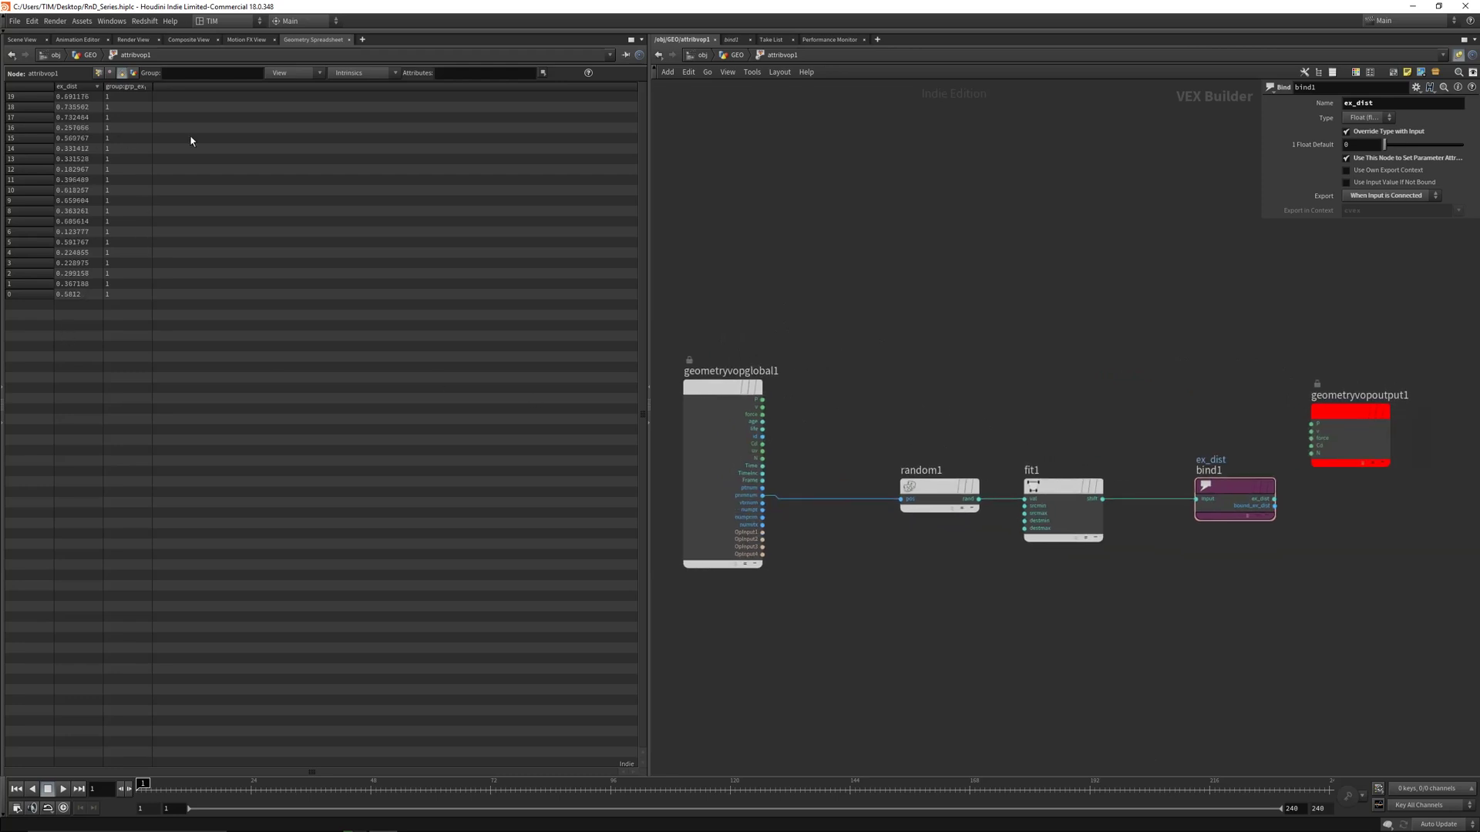
left_click(22, 40)
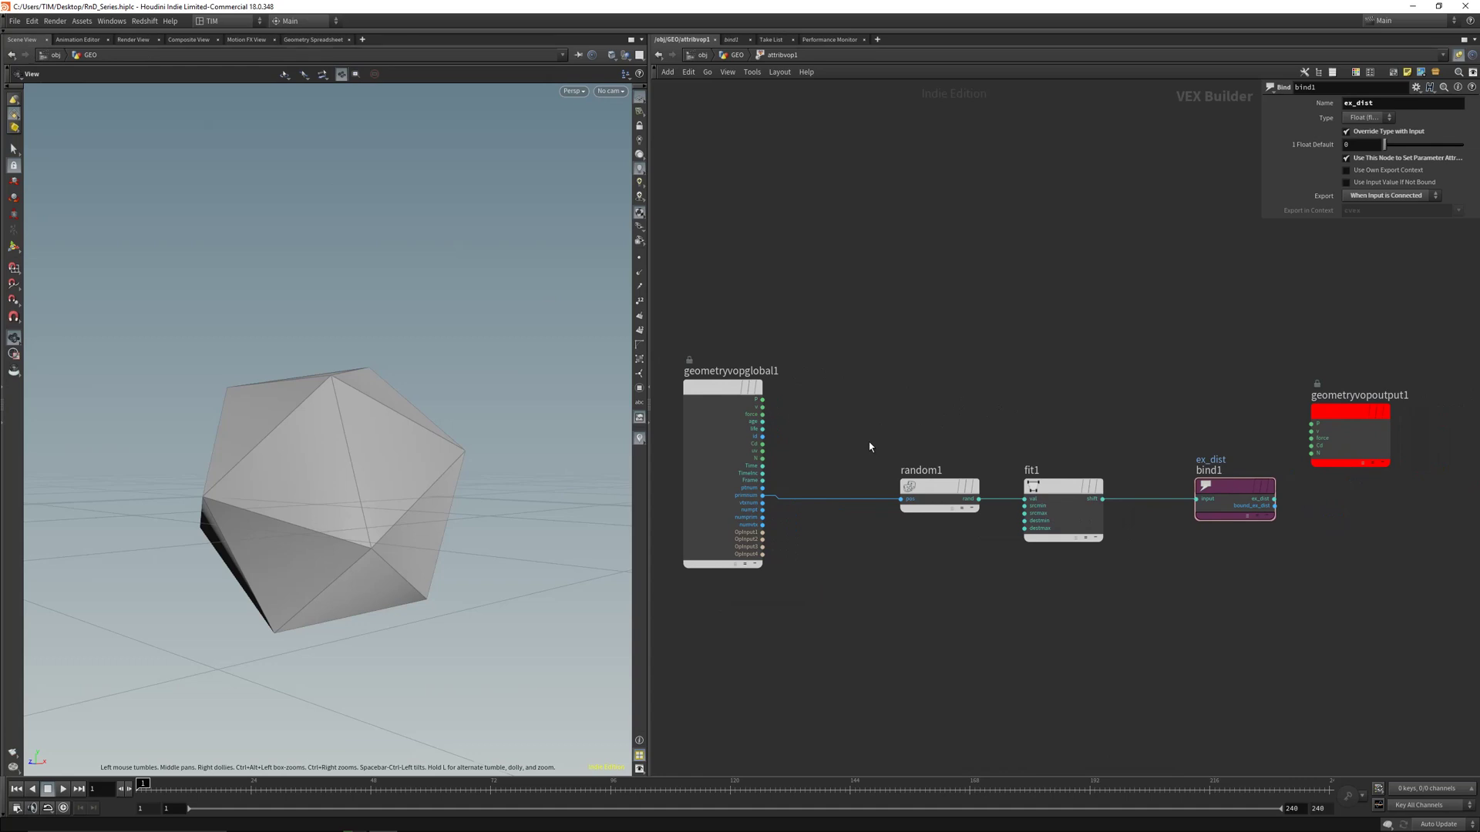
Return to the geometry network, connect attribvop1 to repeat_begin1 and line it up between grp_ex and the loop
key("u")
left_click_drag(1063, 432, 867, 468)
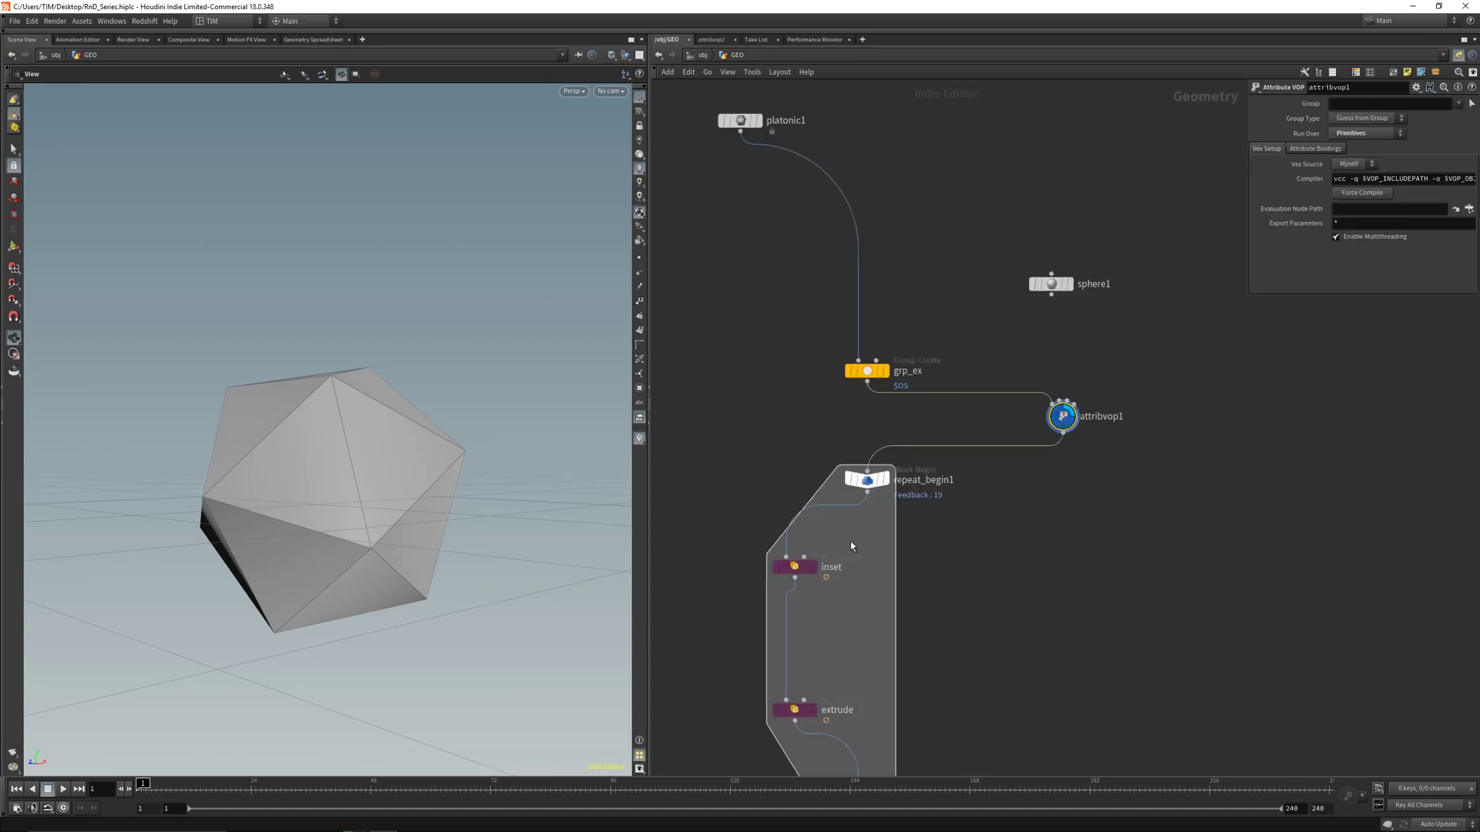
left_click_drag(1061, 420, 866, 423)
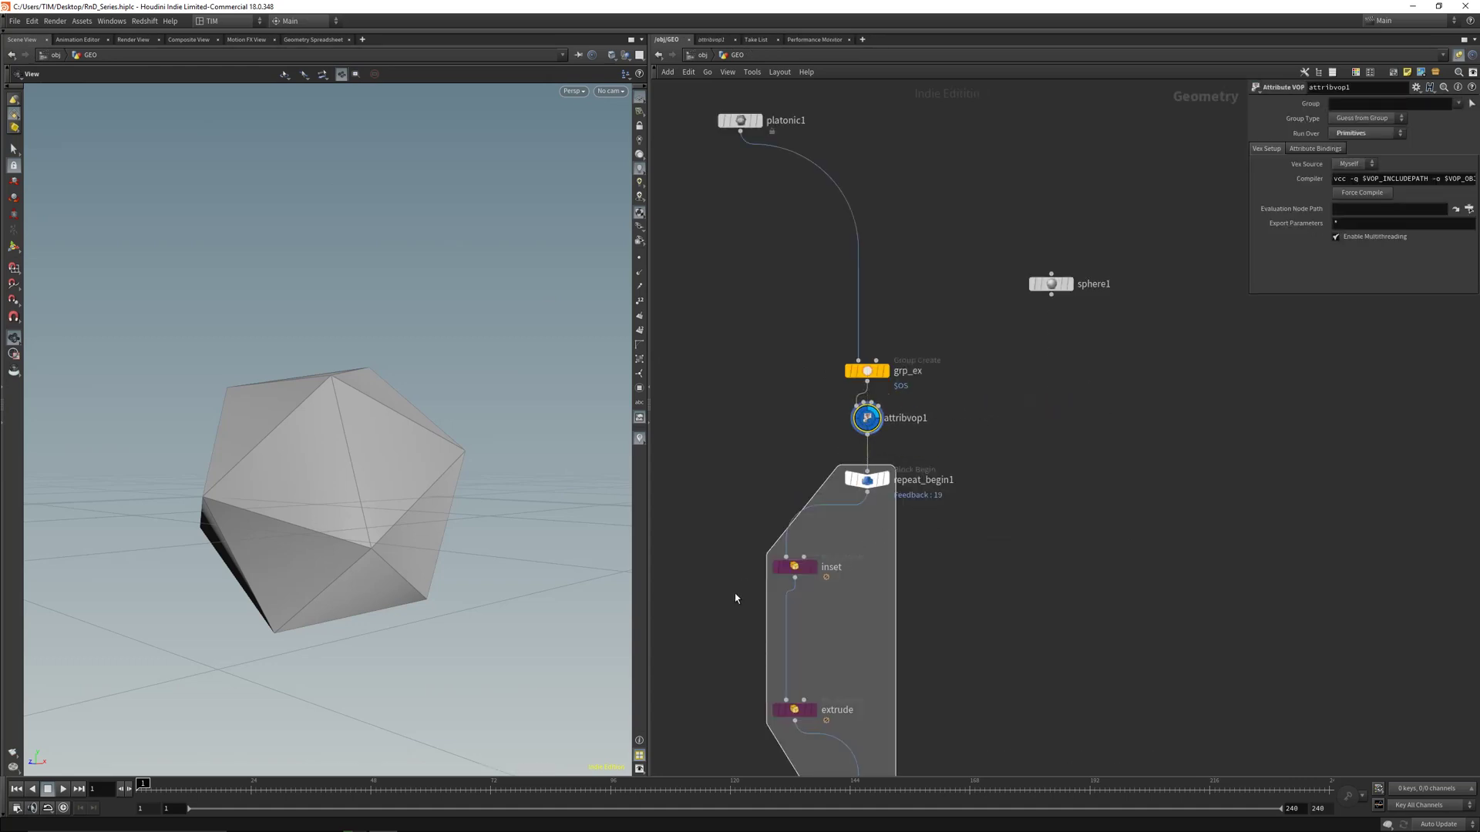
Display inset, repeat_begin1 and extrude in turn, and check whether ex_dist is listed in extrude's node info
left_click(817, 568)
middle_click(819, 568)
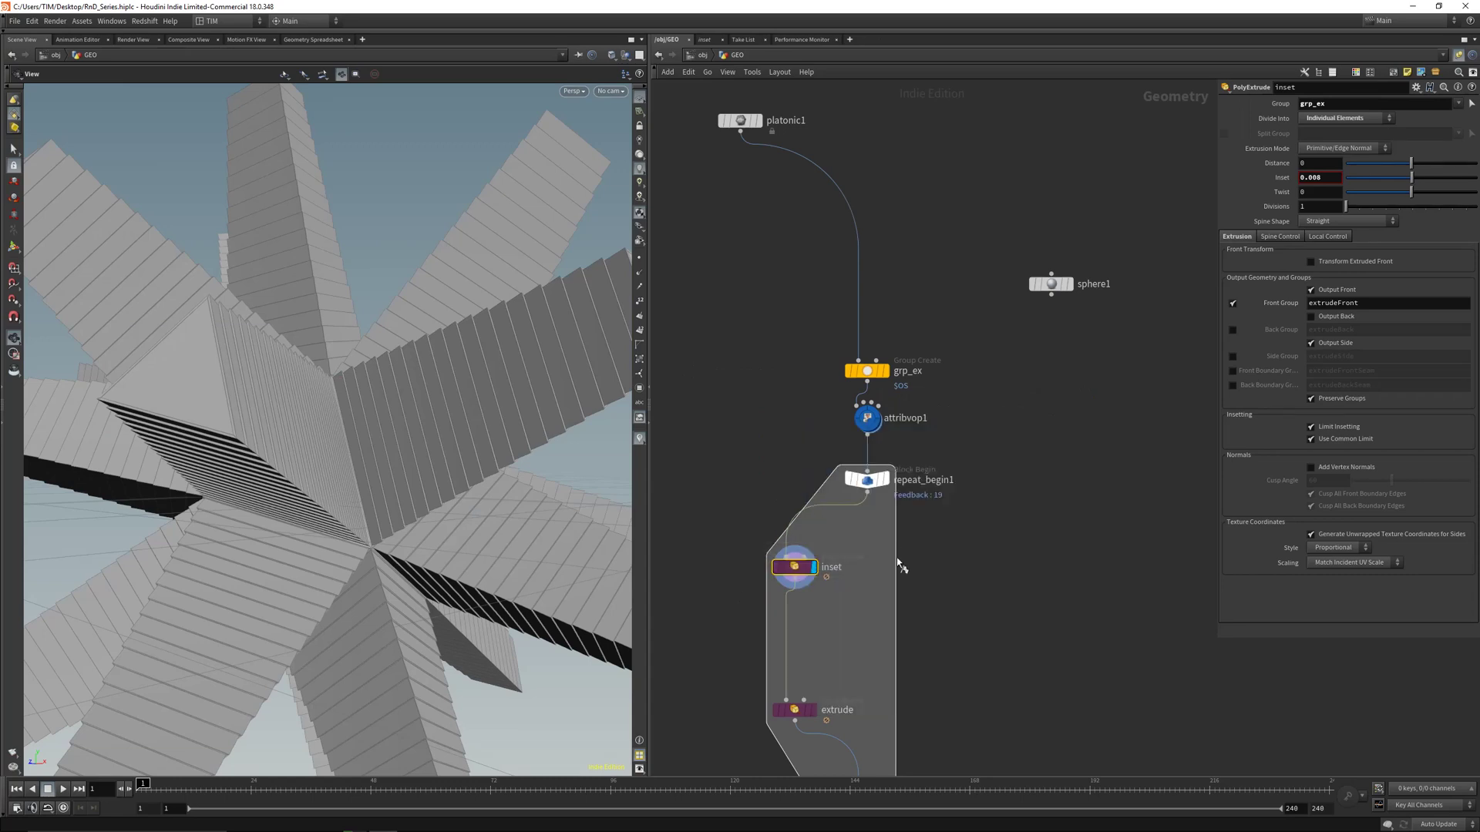
middle_click_drag(900, 560, 921, 428)
left_click(835, 578)
left_click(906, 346)
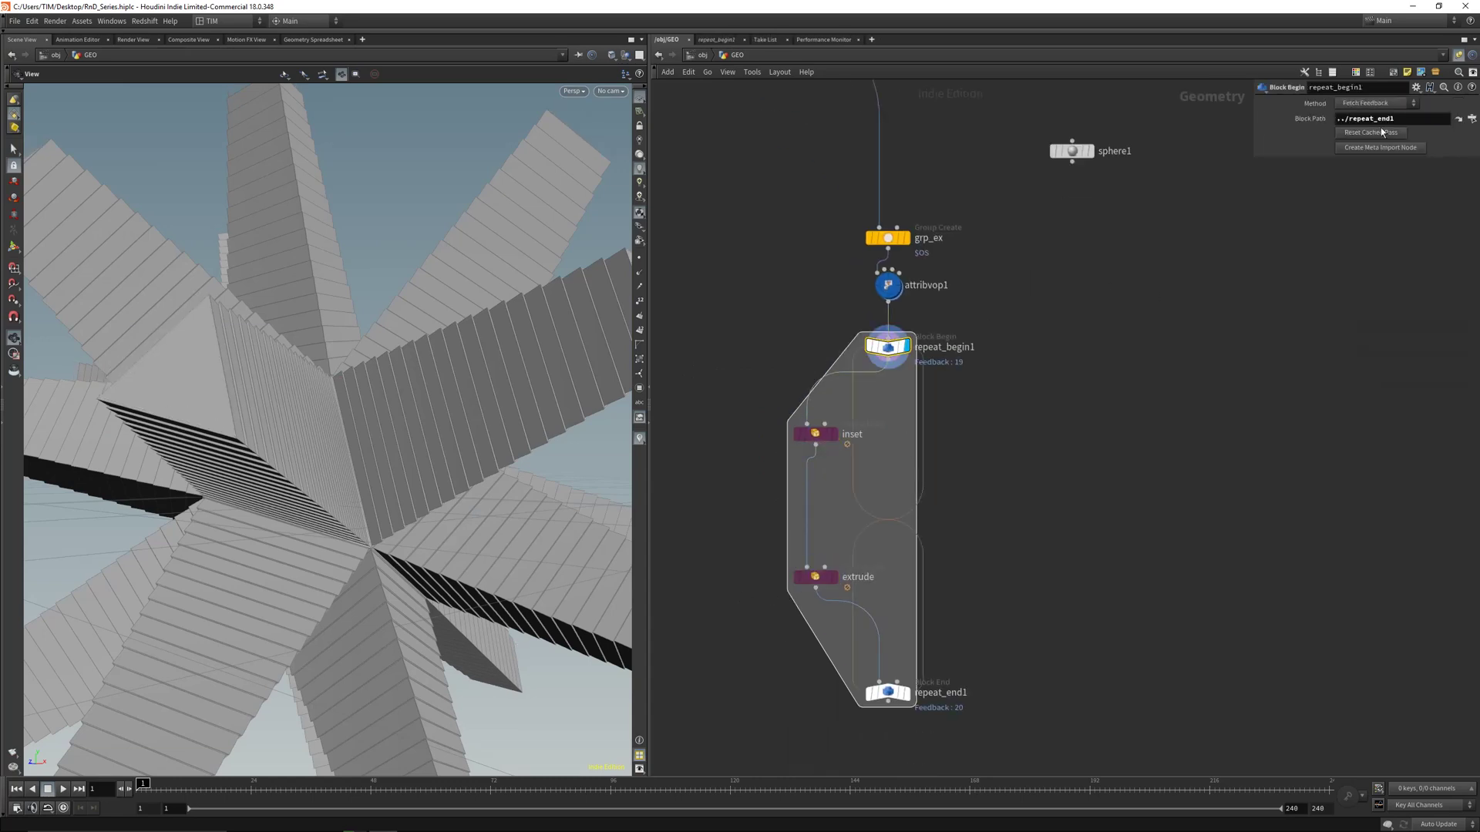
left_click(801, 576)
middle_click(809, 586)
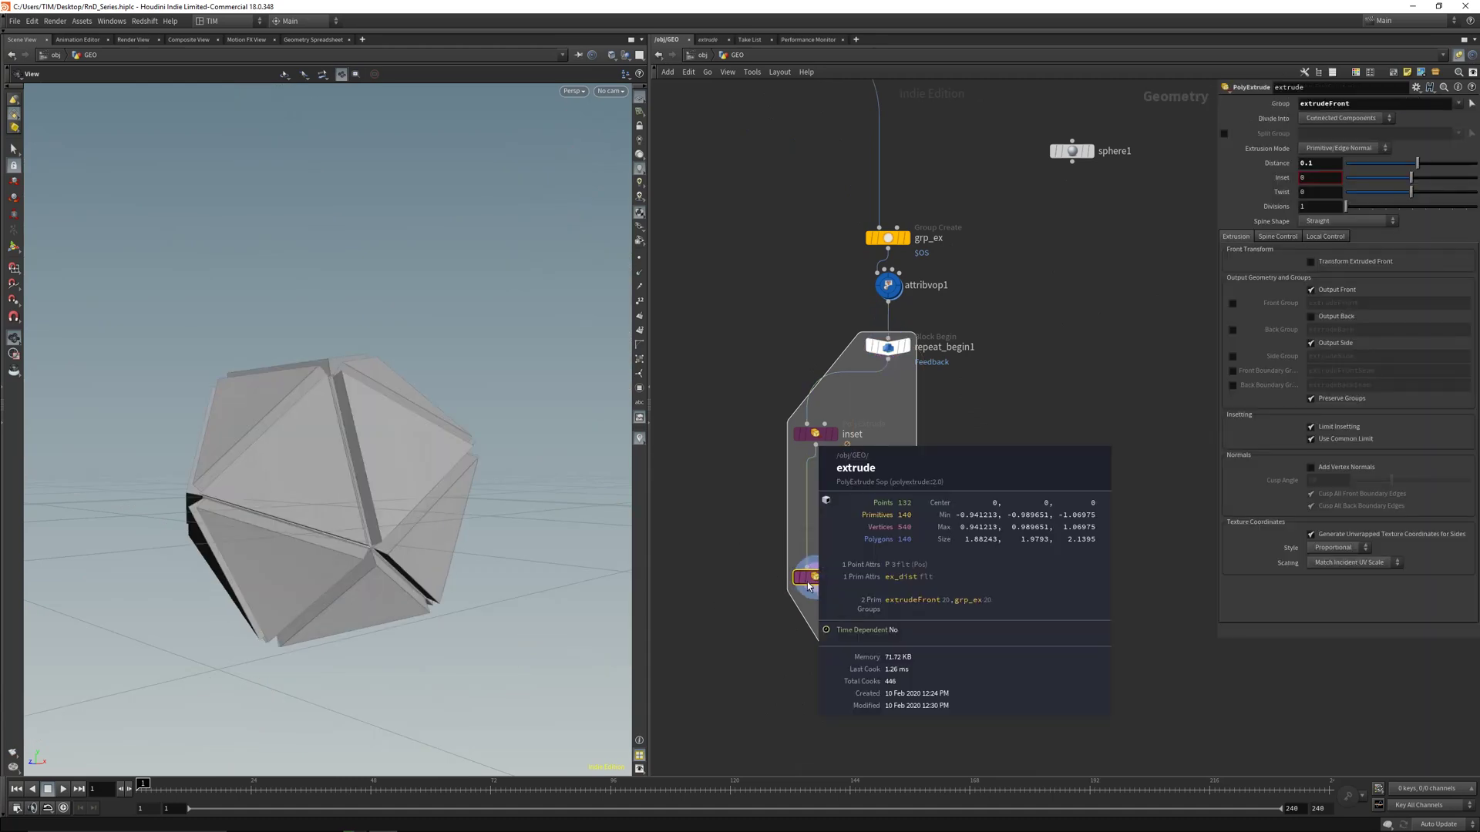
Compare the inset and extrude results in the viewport and save the scene file
left_click_drag(751, 450, 950, 410)
key("r")
left_click_drag(757, 626, 896, 545)
key("r")
key("ctrl+s")
Move attribvop1 into the loop between repeat_begin1 and inset, display it and check its node info
left_click_drag(895, 294, 894, 401)
left_click_drag(847, 371, 934, 414)
key("r")
middle_click(892, 401)
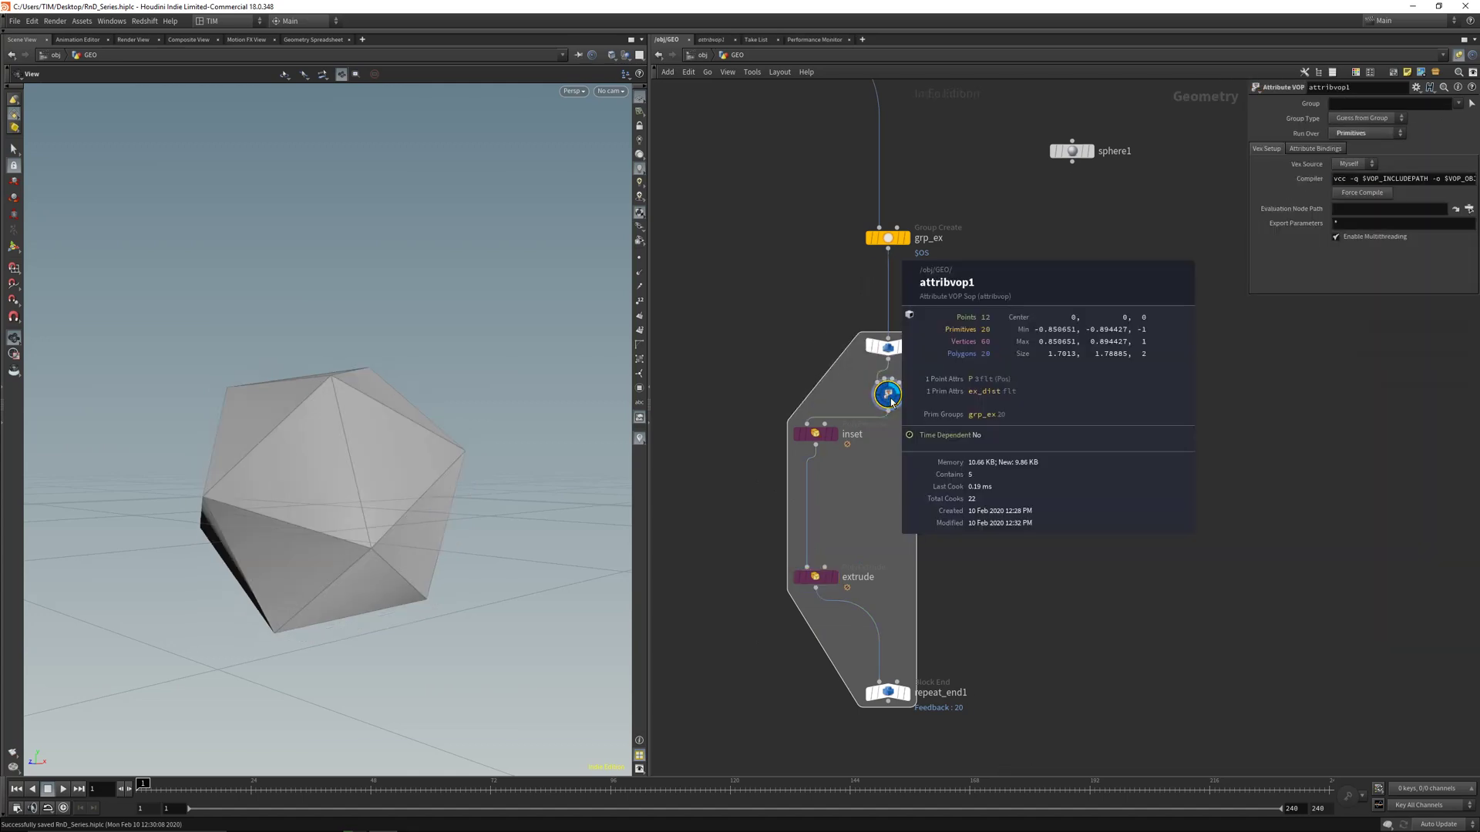
Enable Distance Scale in extrude's local attributes and set it to ex_dist
left_click(834, 576)
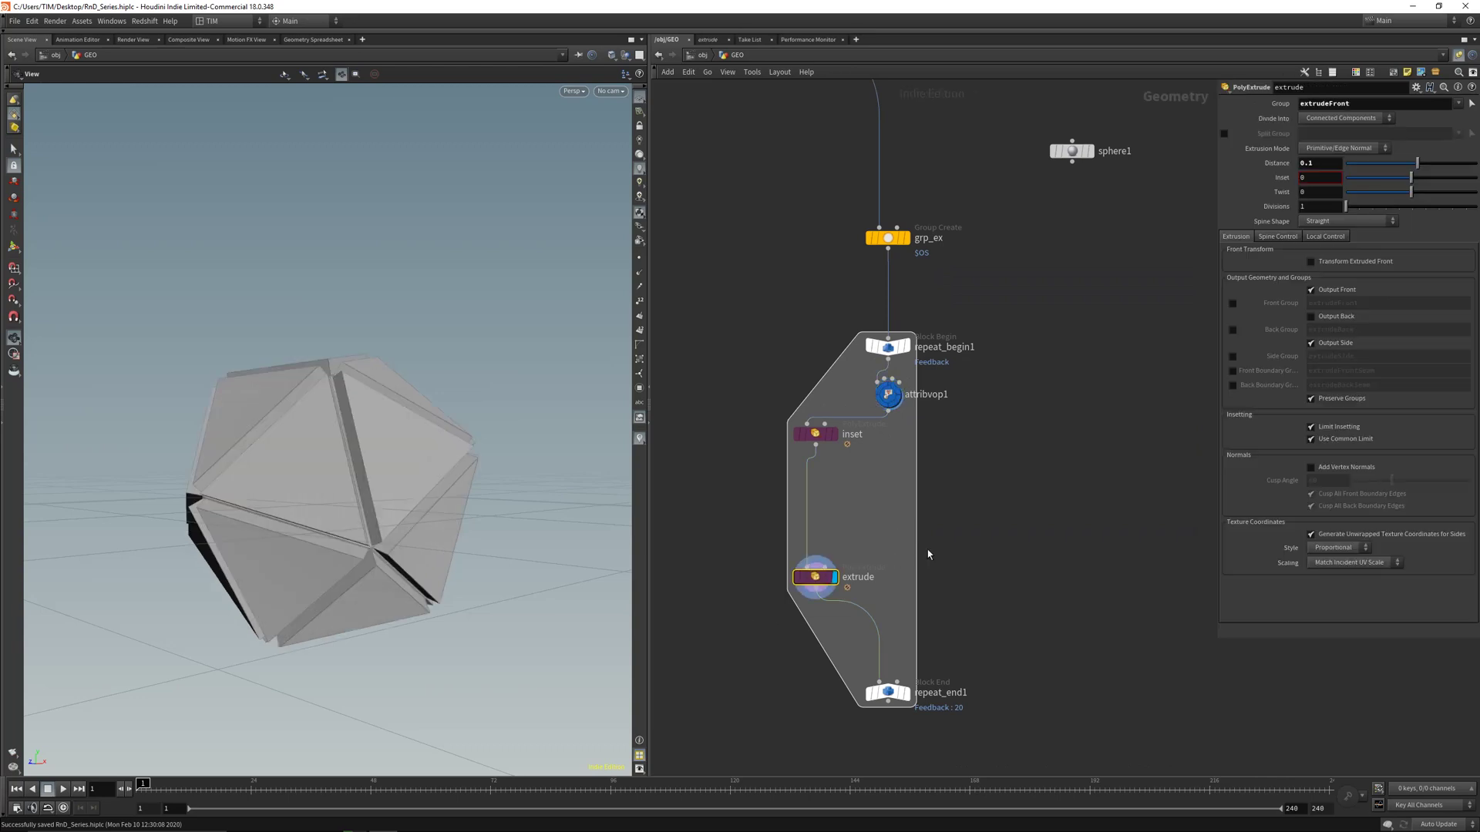
left_click(1326, 237)
left_click(1233, 263)
left_click(1353, 263)
type("ex_dist")
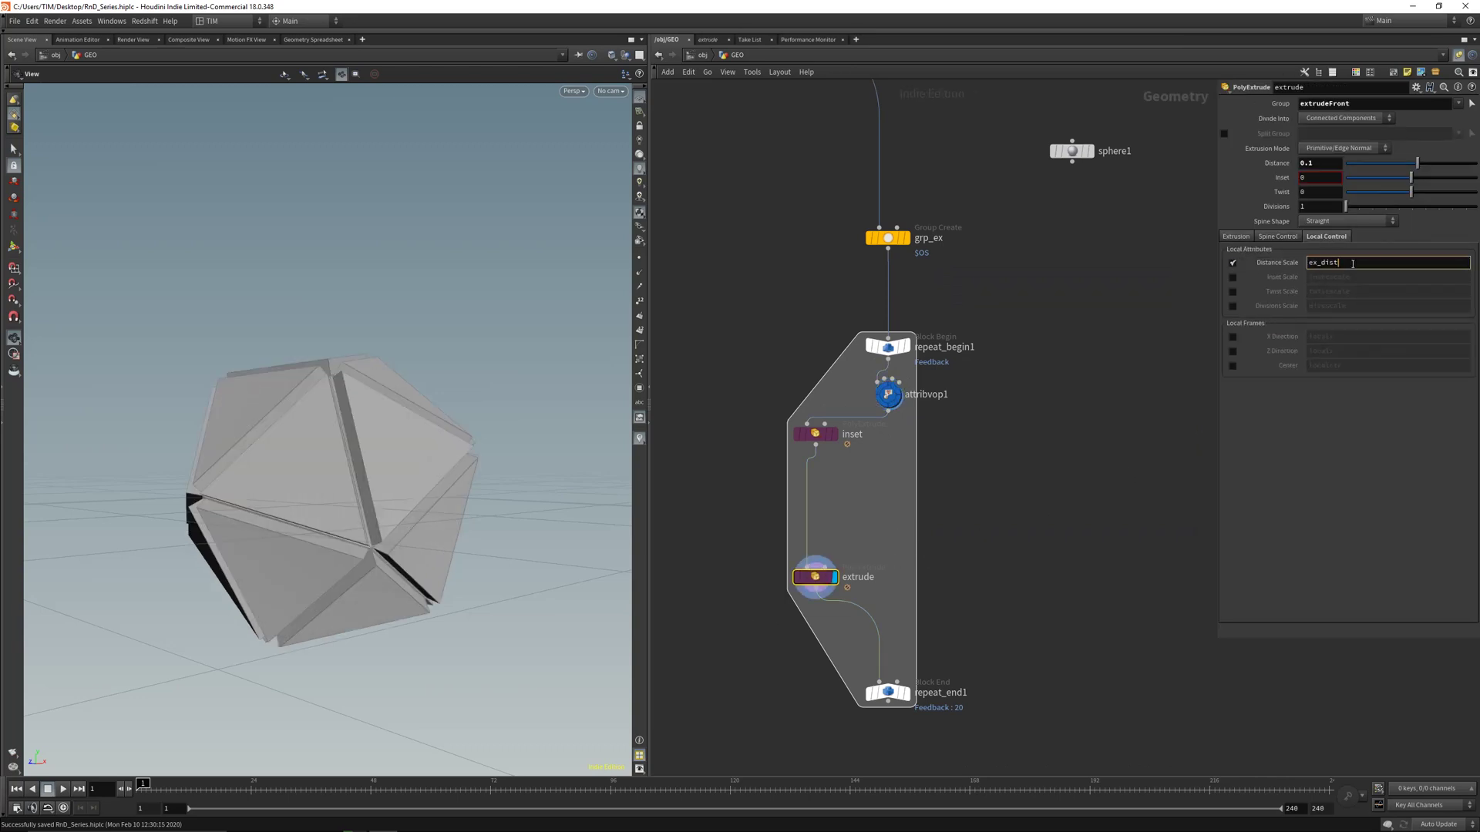
key("Return")
left_click(1365, 267)
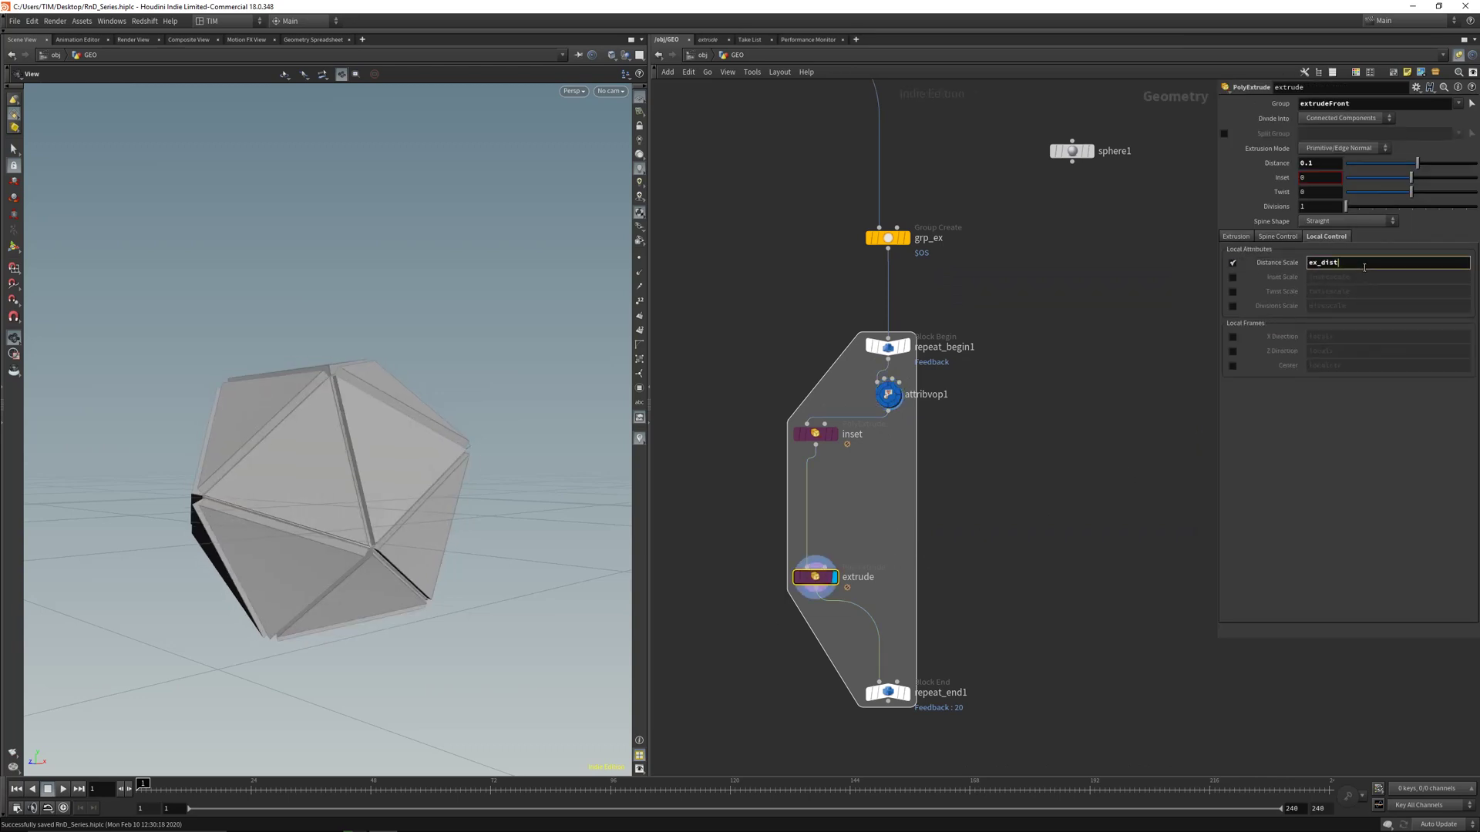
Display repeat_end1 and examine the extruded shape from the top and in perspective
left_click_drag(790, 697, 943, 672)
key("r")
right_click_drag(499, 489, 390, 409)
left_click_drag(390, 410, 457, 387)
key("space+2")
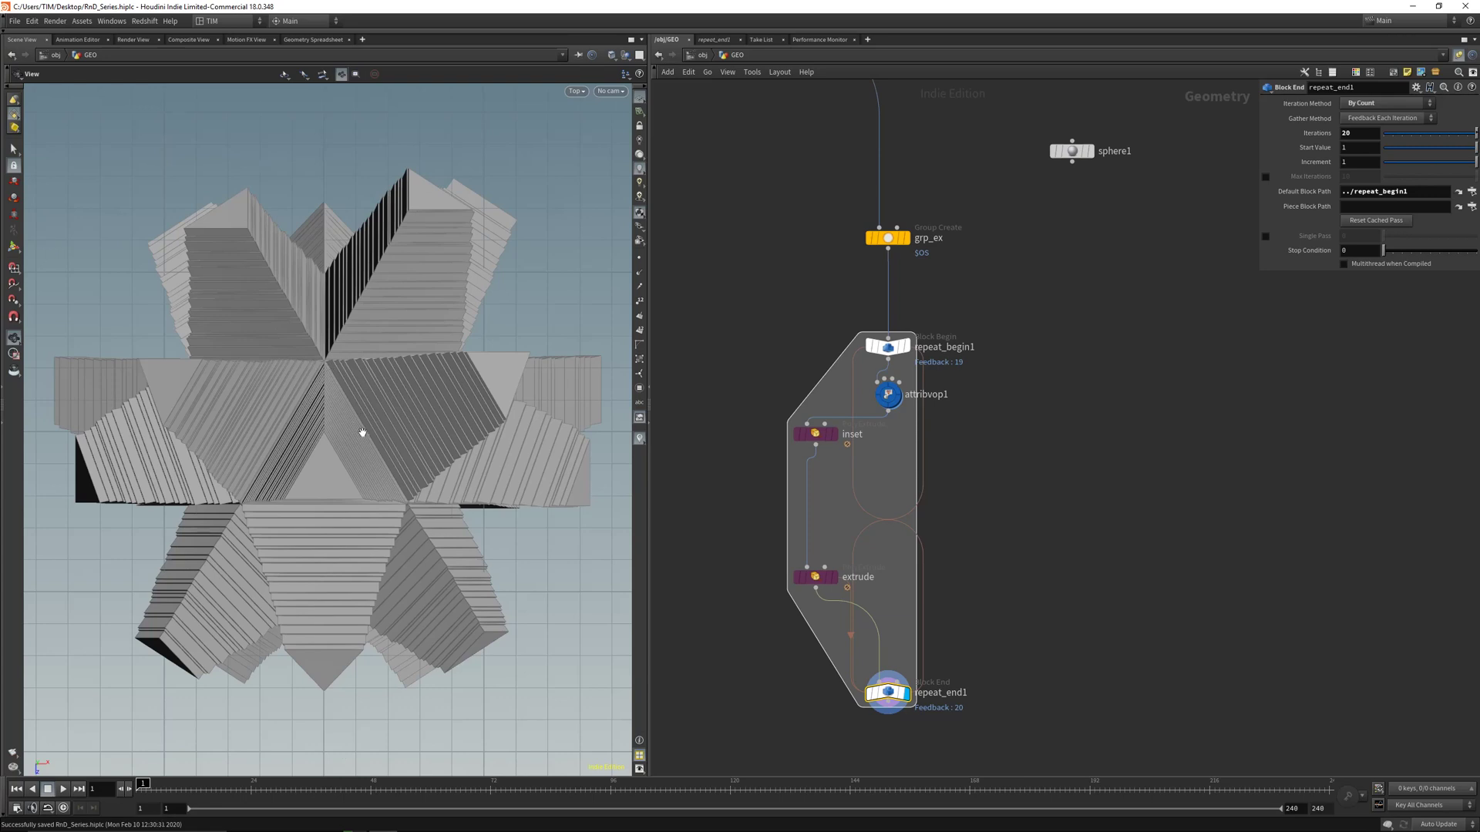
key("space+1")
key("space+g")
left_click_drag(413, 398, 409, 429)
right_click_drag(409, 430, 353, 416)
left_click_drag(354, 416, 331, 481)
Lower attribvop1 slightly and align inset and extrude in a straight column inside the loop
mouse_move(888, 394)
left_mouse_down()
mouse_move(888, 424)
mouse_move(888, 407)
left_mouse_up()
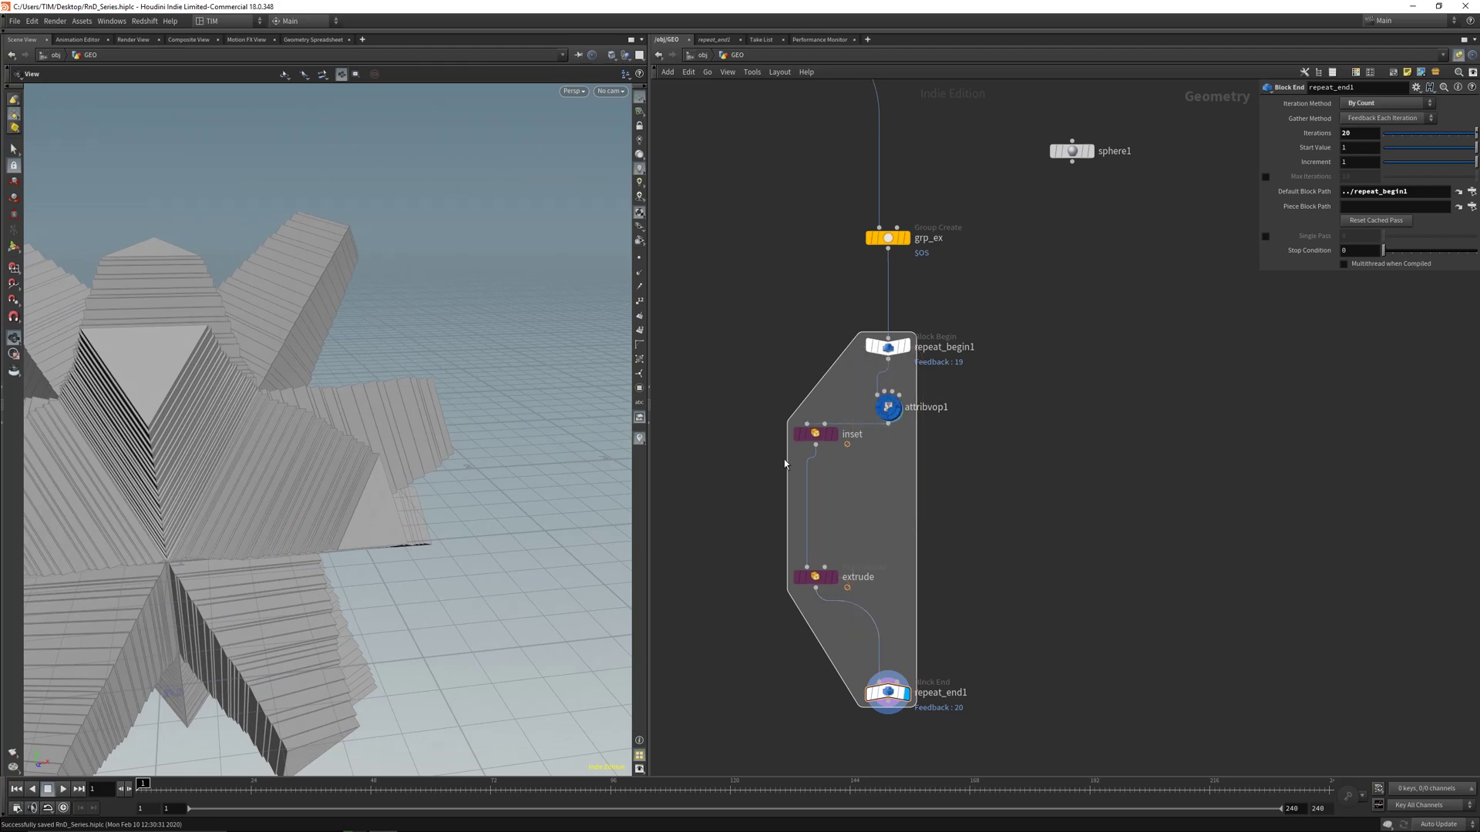
left_click_drag(735, 589, 827, 589)
key("a")
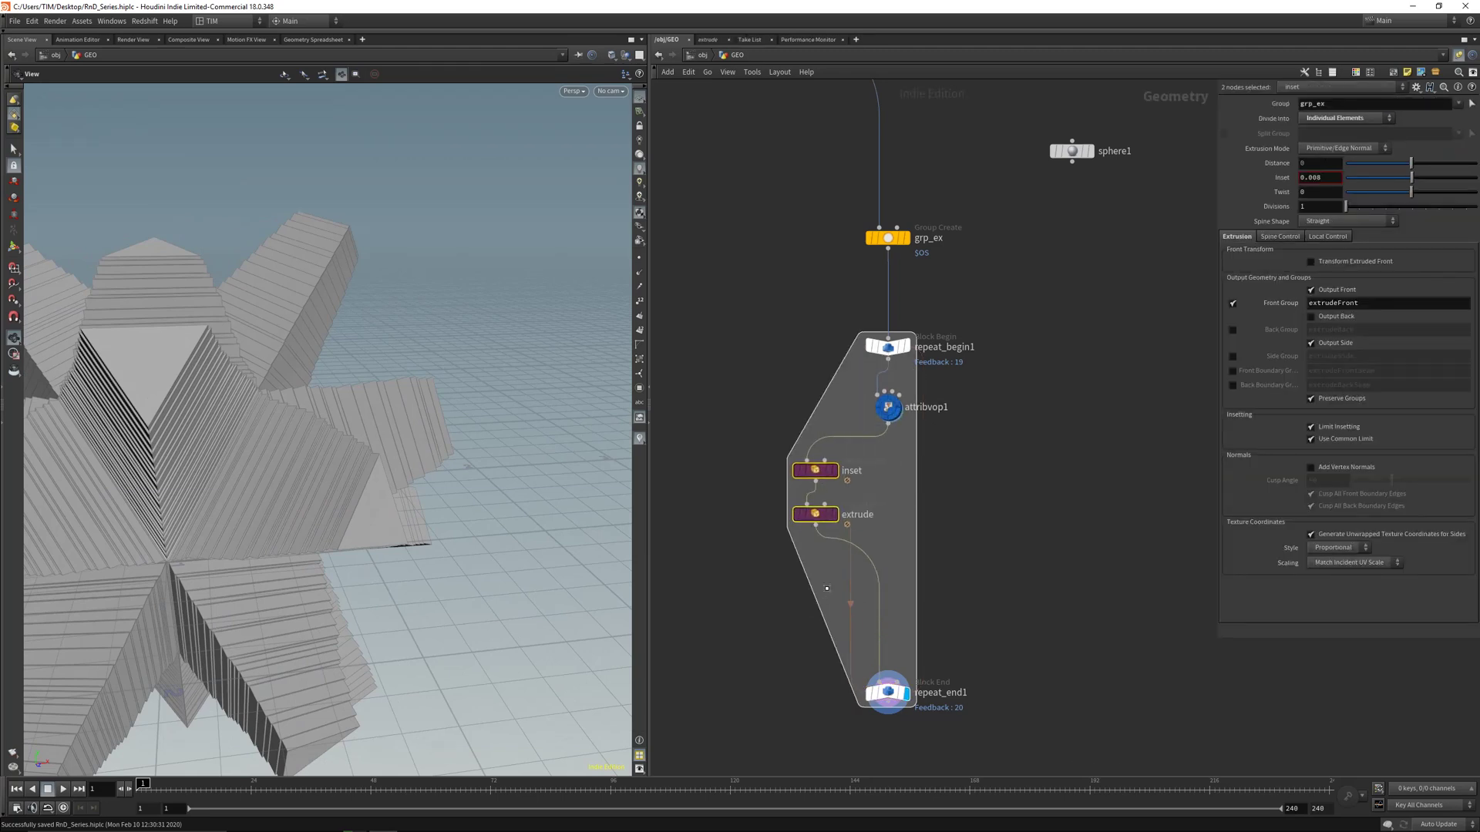
key("l")
left_click(786, 509)
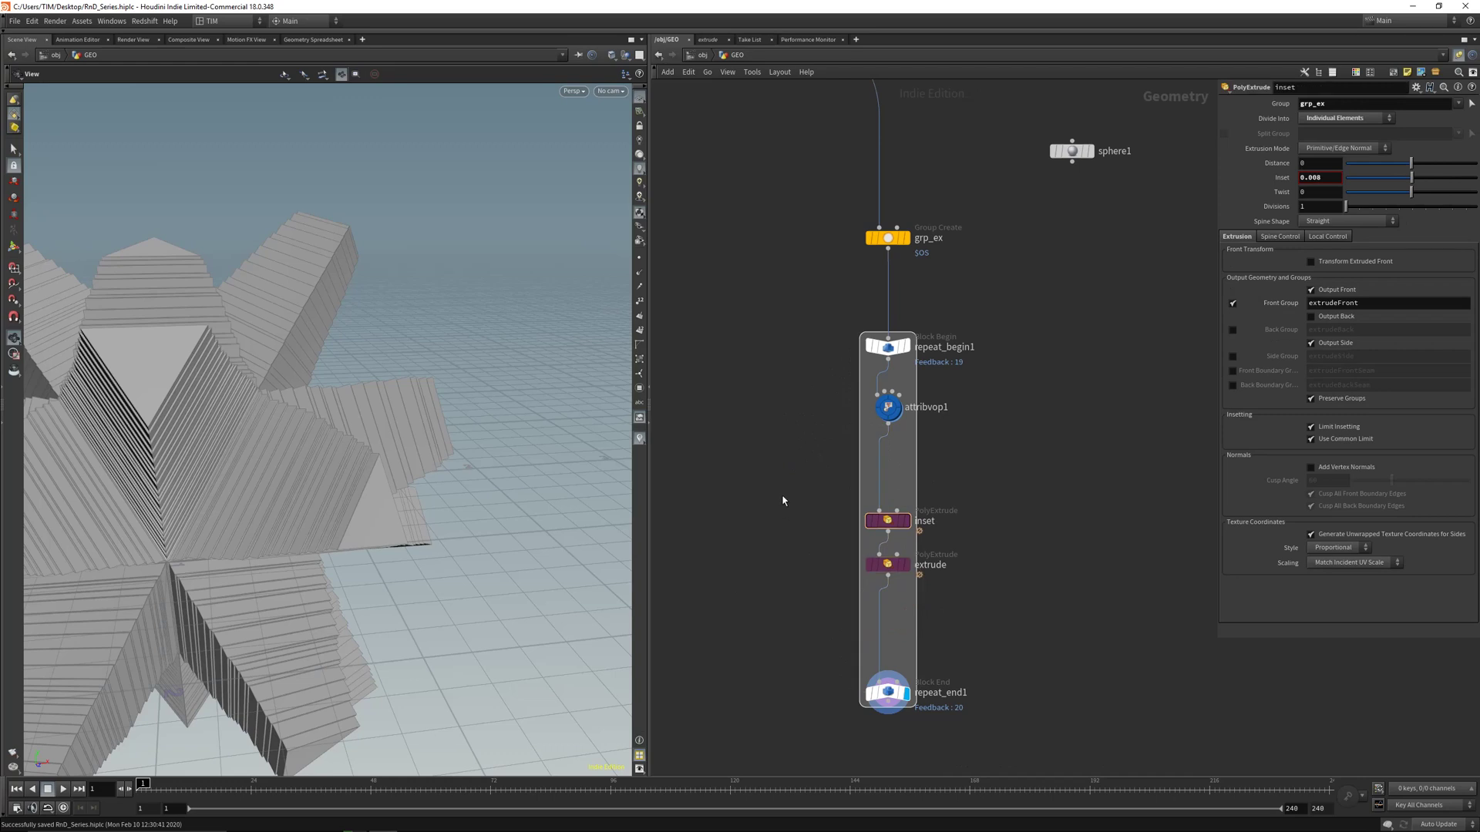
Set repeat_end1's Iterations to 50 and inspect the resulting spikes
scroll(782, 501, "down", 2)
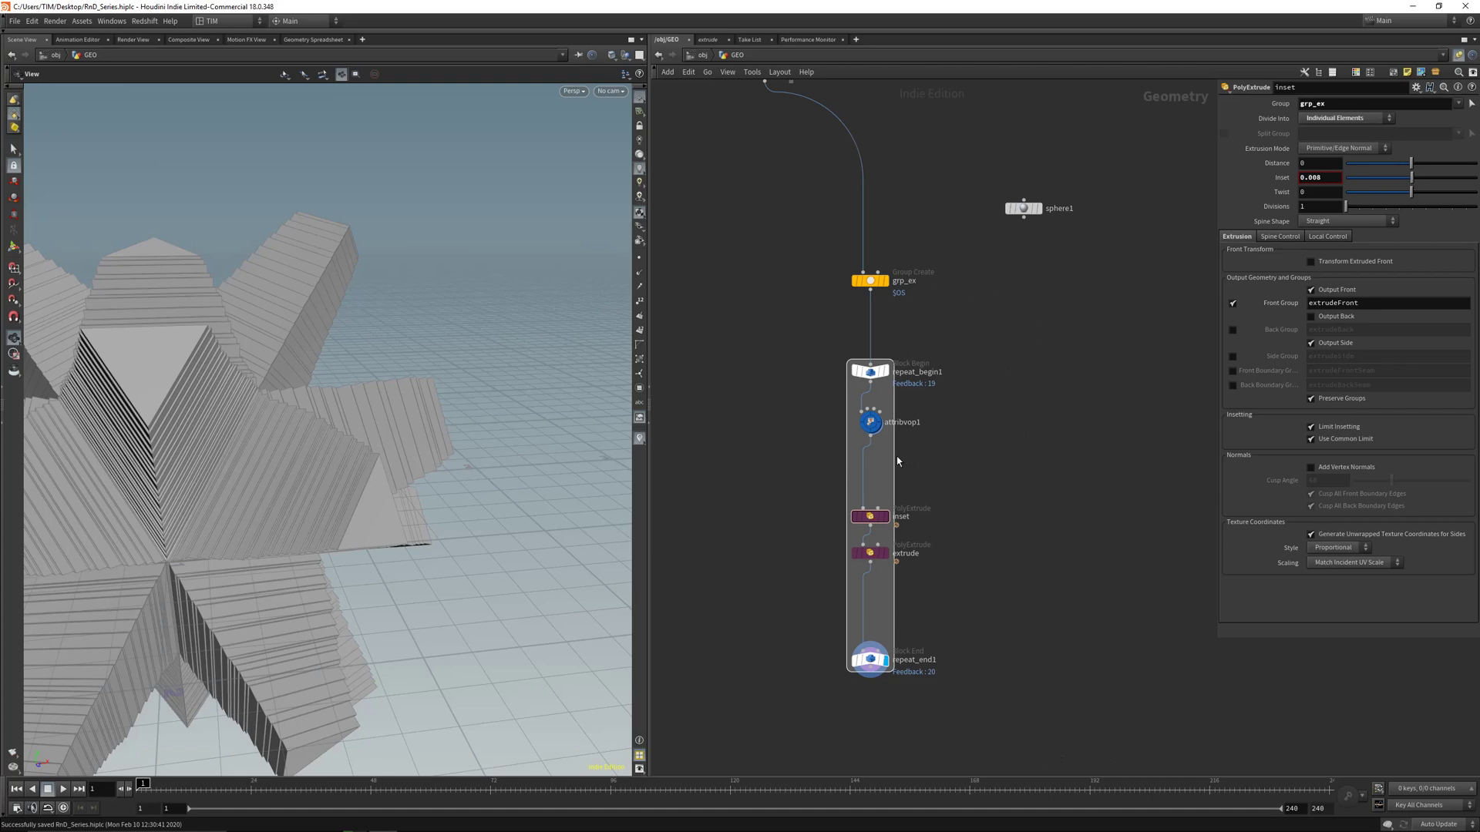
mouse_move(563, 471)
left_mouse_down()
mouse_move(331, 486)
mouse_move(456, 464)
mouse_move(418, 438)
left_mouse_up()
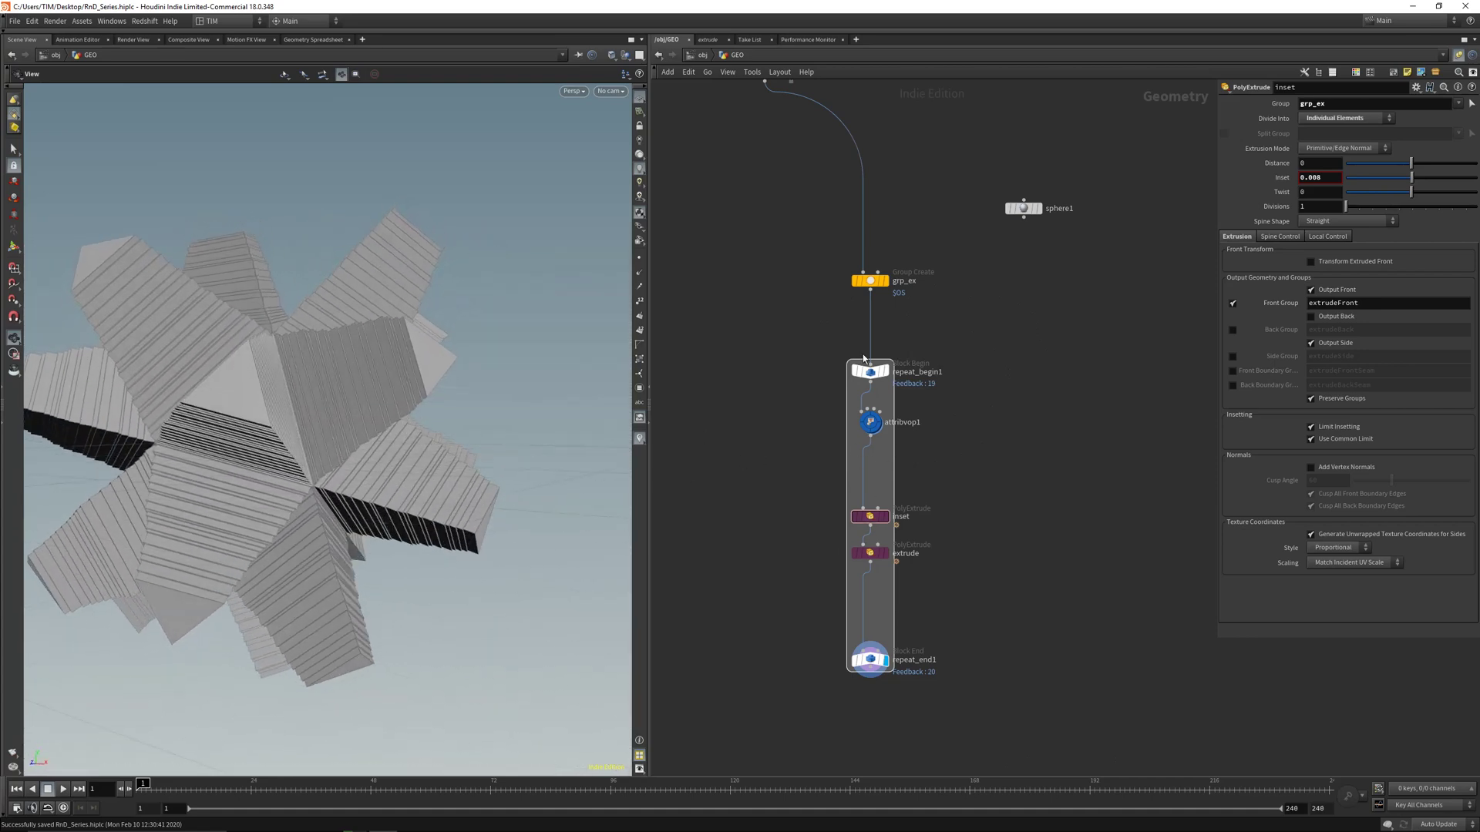
left_click(870, 660)
left_click(1355, 136)
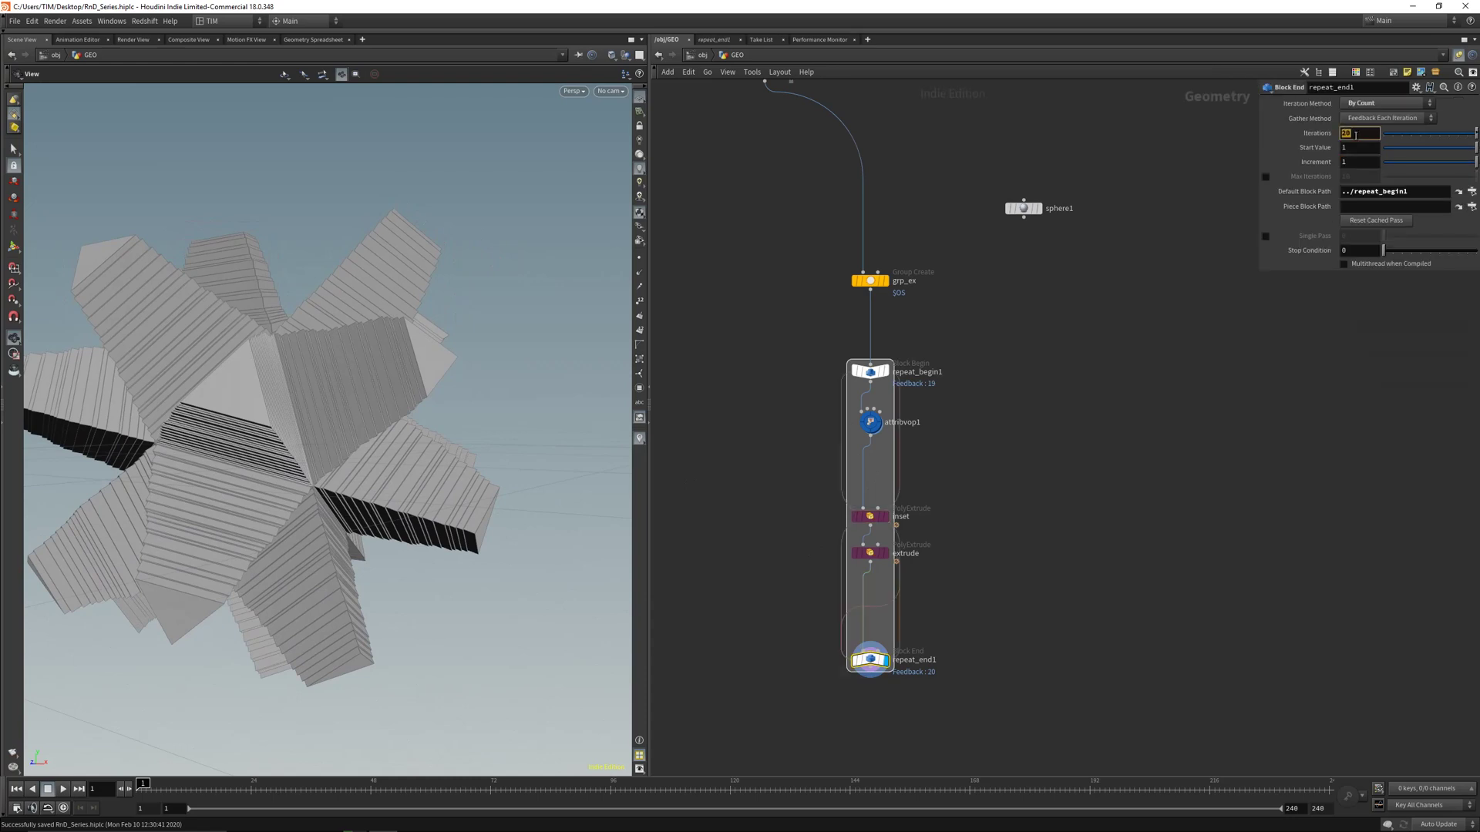
type("50")
key("Return")
left_click_drag(469, 416, 455, 360)
Try sphere1 as the input shape of grp_ex, and reconnect platonic1 in its place
middle_click_drag(1063, 229, 1055, 276)
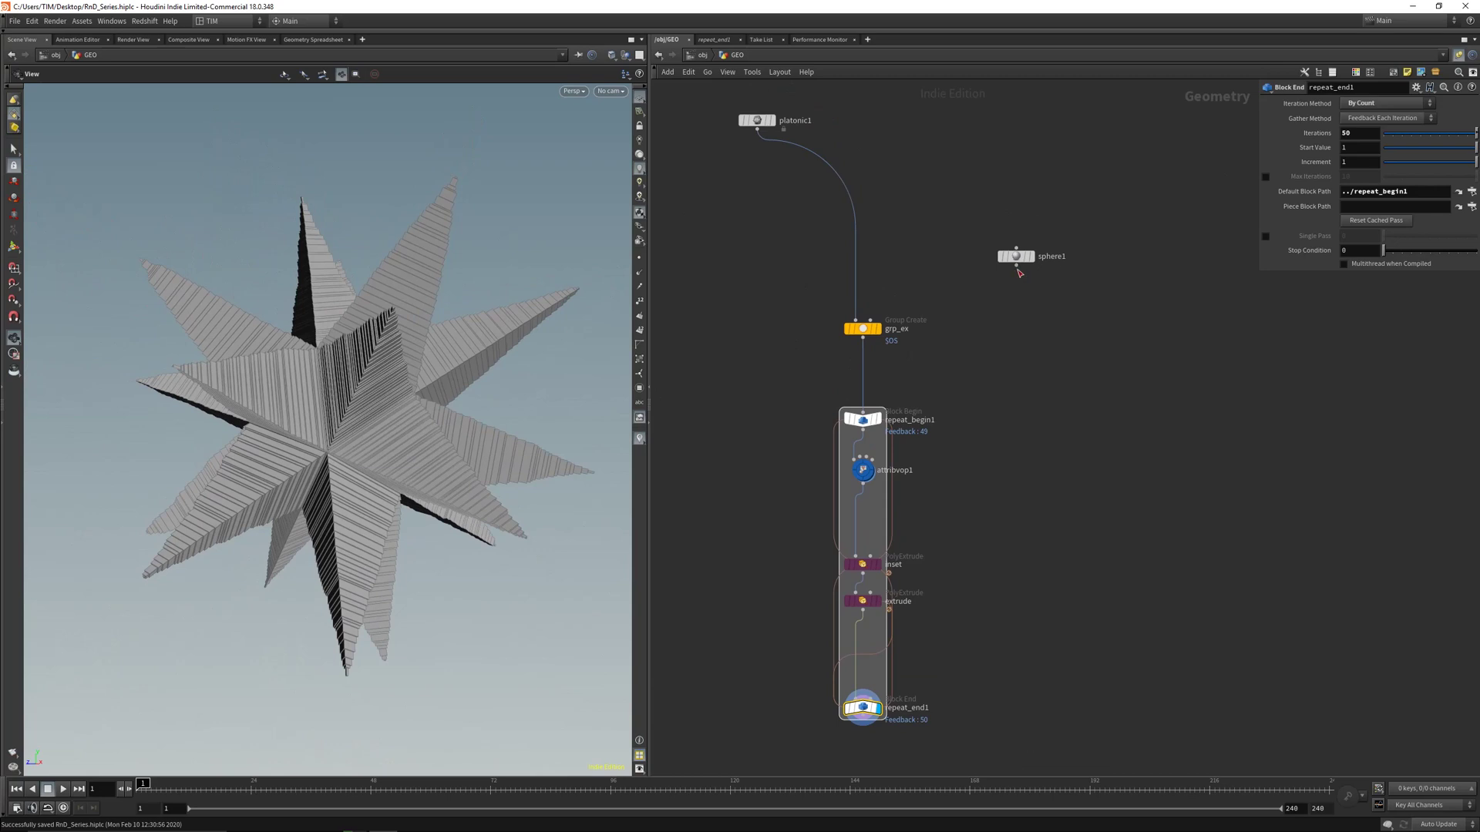
left_click(1017, 265)
left_click_drag(386, 406, 401, 324)
left_click(757, 128)
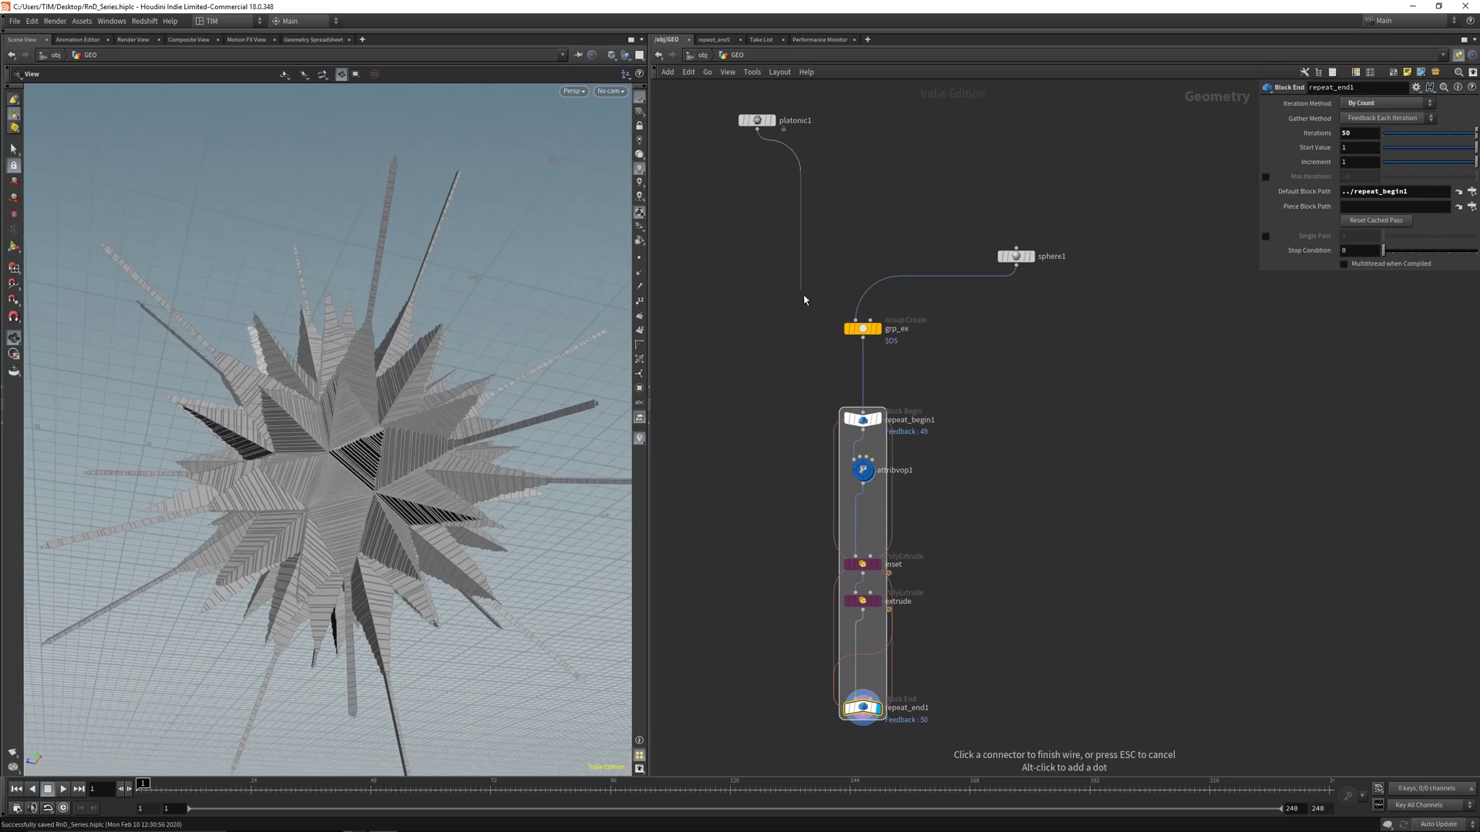
left_click(856, 318)
left_click_drag(328, 465, 462, 466)
middle_click_drag(765, 649, 764, 624)
mouse_move(291, 307)
left_mouse_down()
mouse_move(380, 409)
mouse_move(265, 396)
mouse_move(280, 396)
mouse_move(225, 409)
mouse_move(363, 412)
left_mouse_up()
Save the scene file and check the spiked shape by toggling wireframe shading
key("ctrl+s")
key("w")
key("w")
key("w")
key("w")
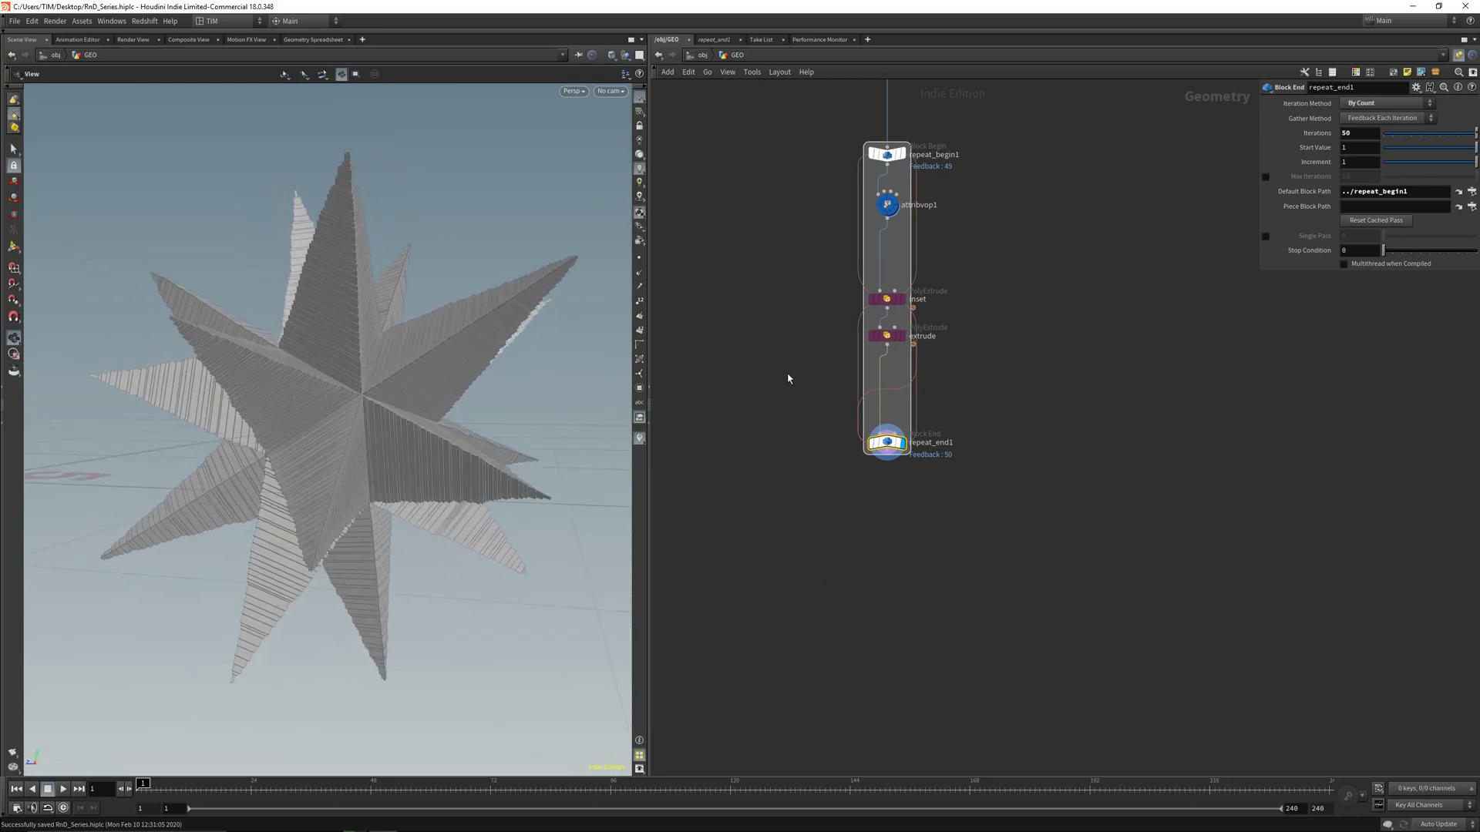
Set extrude's Distance to 0.15 and view the spikes from another angle
left_click(887, 336)
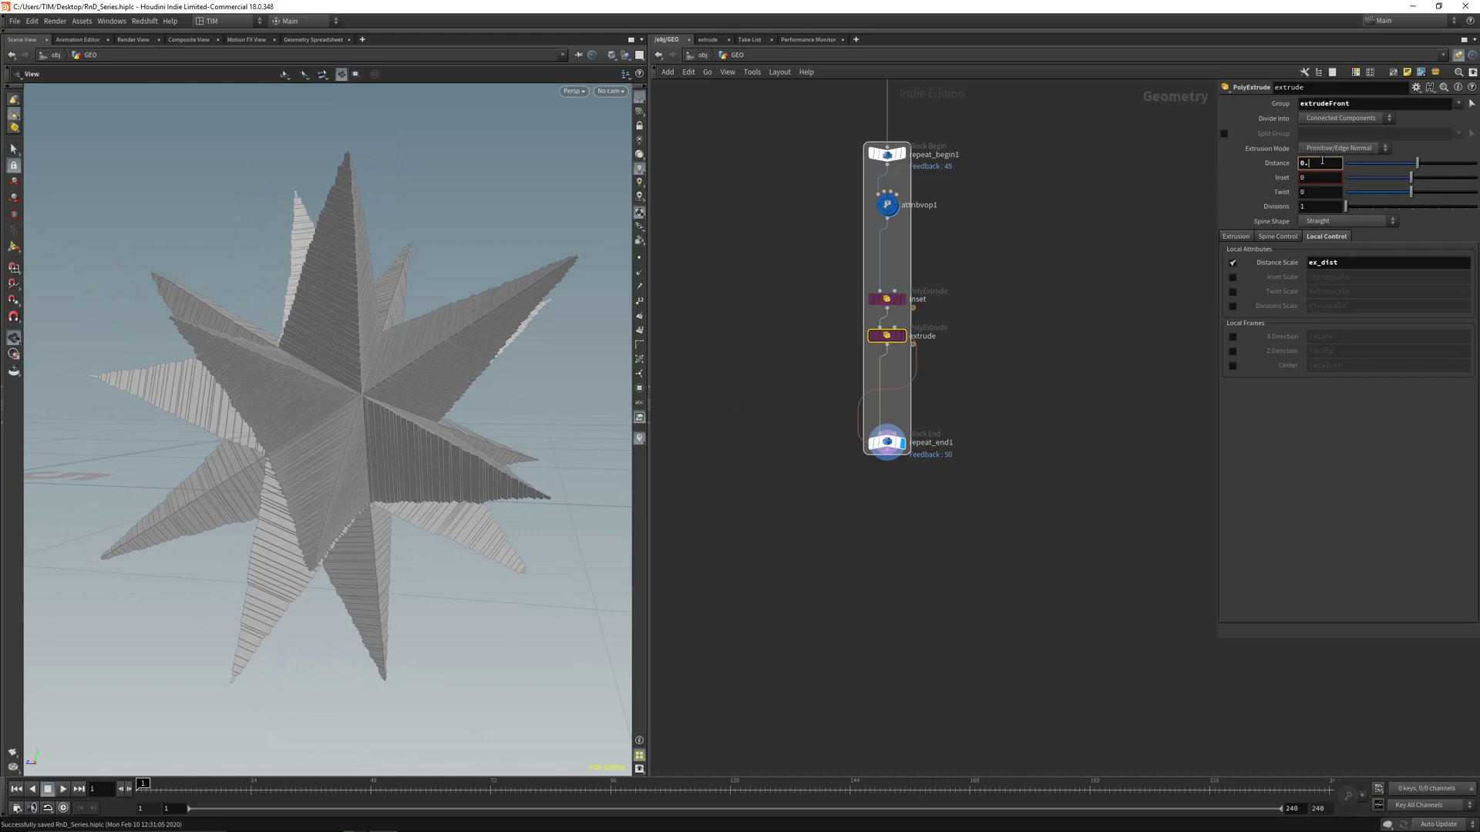
type("5")
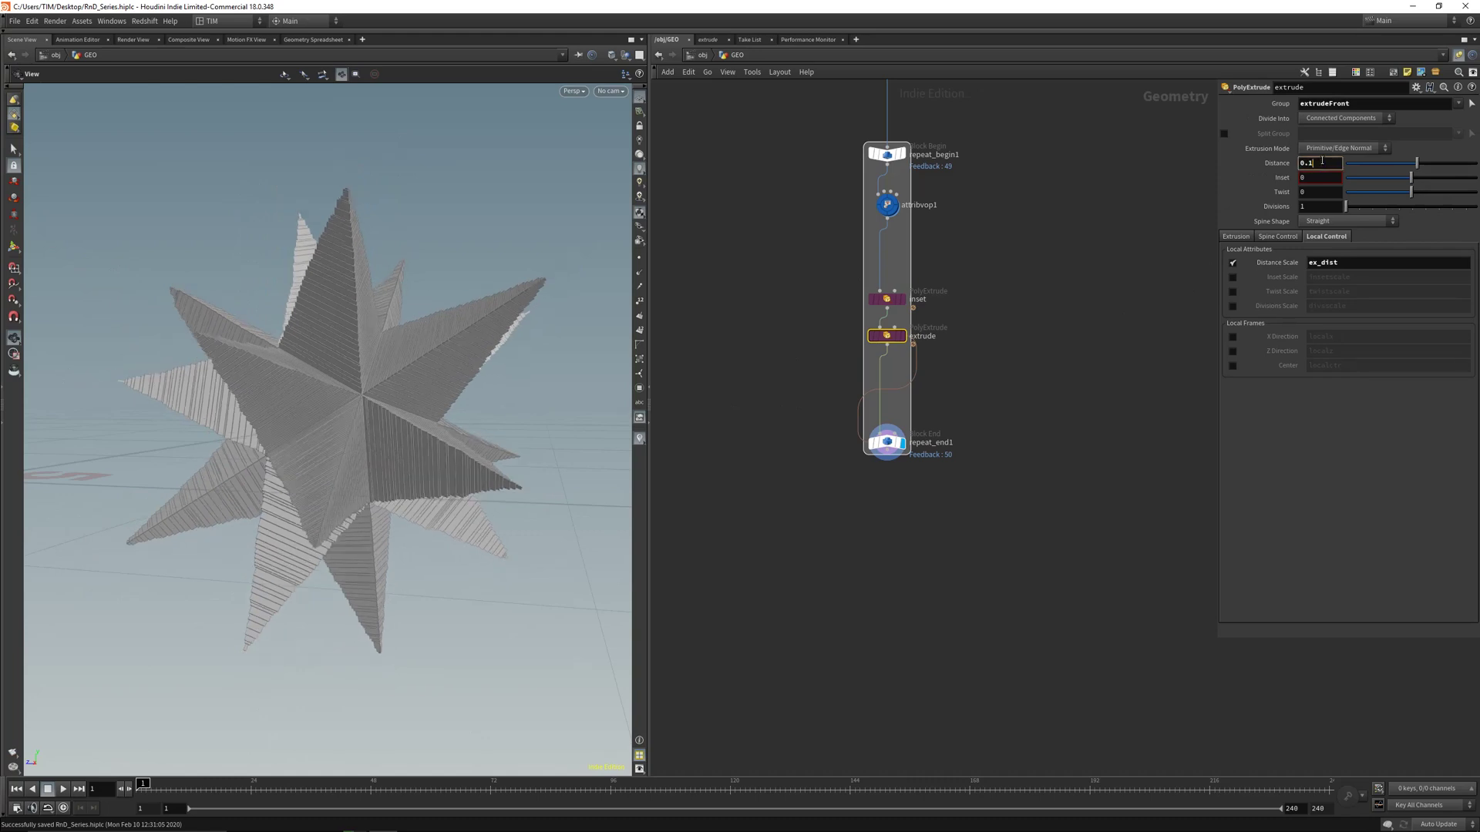
key("Return")
left_click_drag(320, 321, 635, 299)
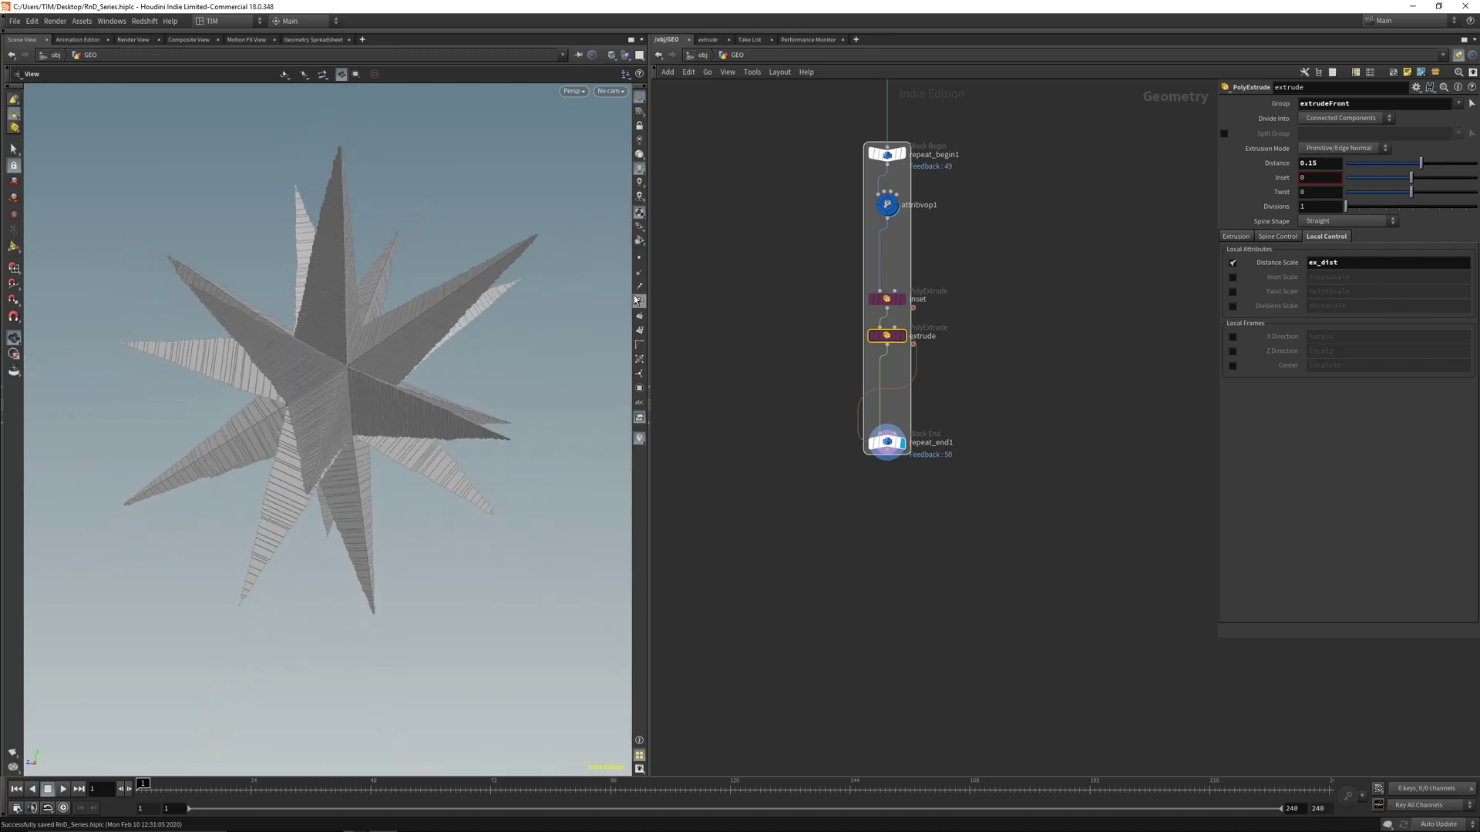
Briefly toggle the point display in the viewport to inspect the points of the spiked shape
left_click(639, 261)
left_click(640, 261)
left_click_drag(493, 308, 481, 374)
Move extrude slightly lower in the loop and place an Add node on the output of repeat_end1
left_click_drag(888, 346, 887, 363)
left_click(836, 537)
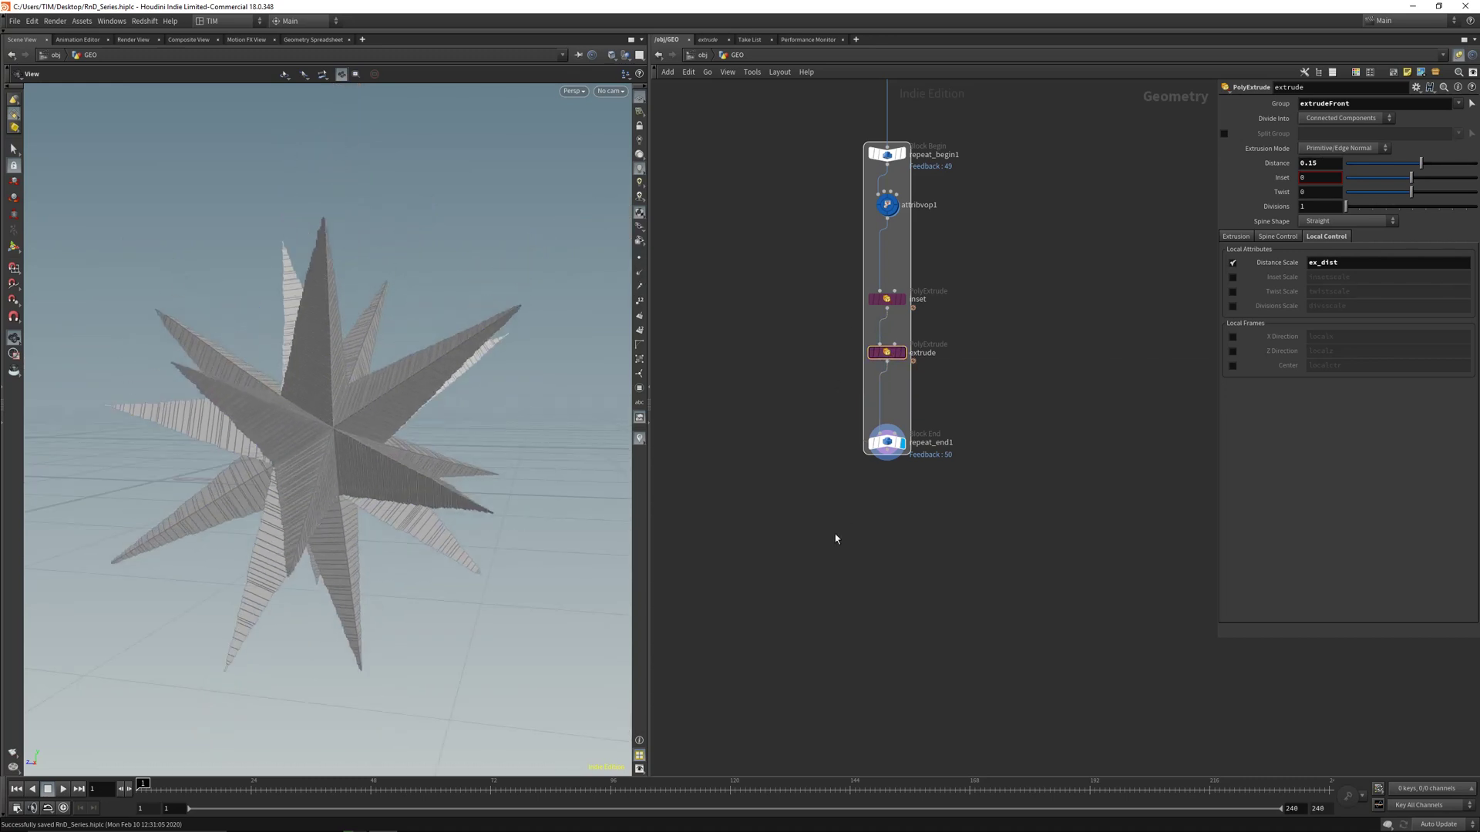
key("Tab")
type("add")
key("Return")
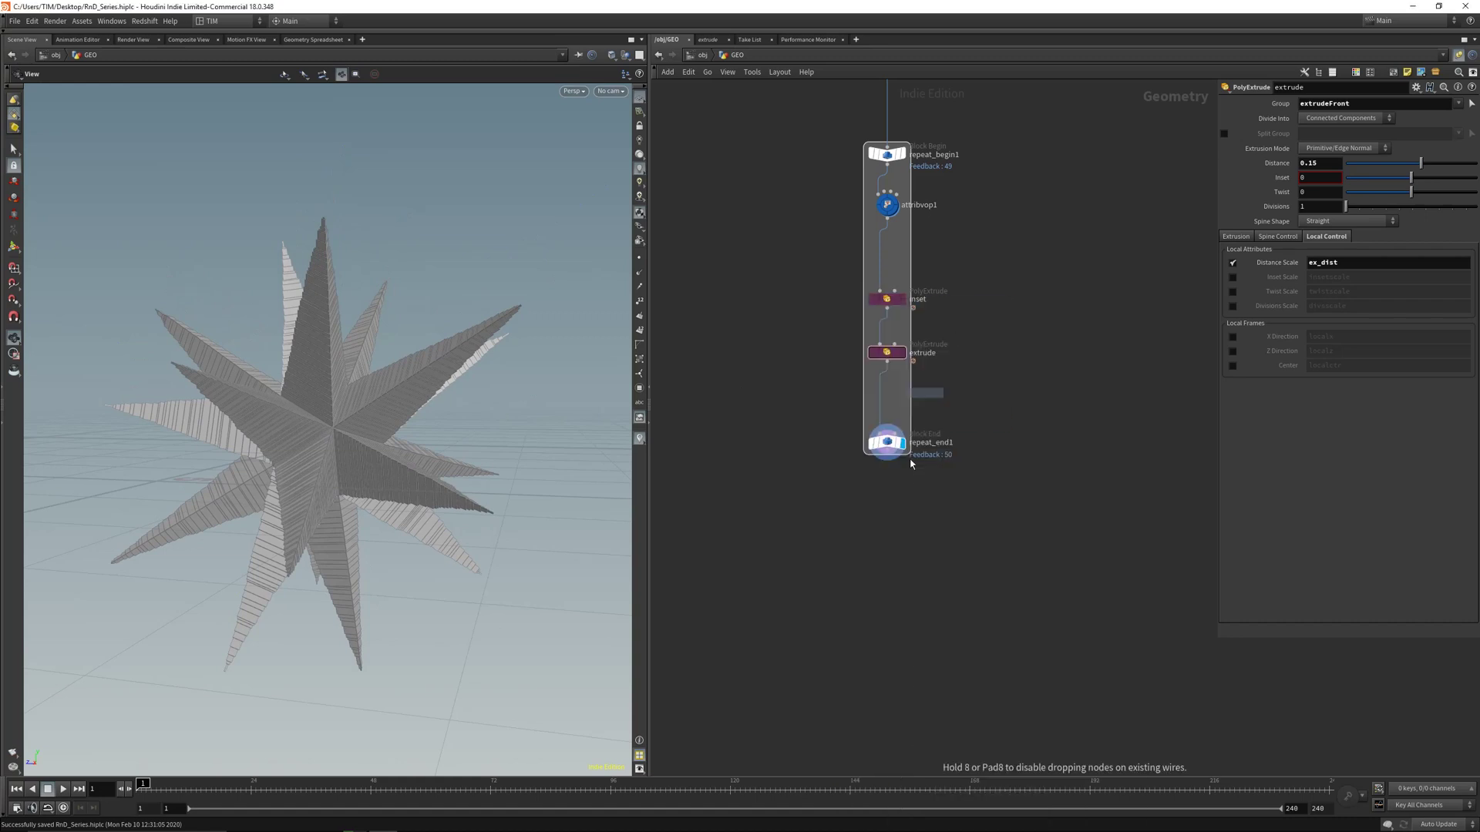
left_click(888, 558)
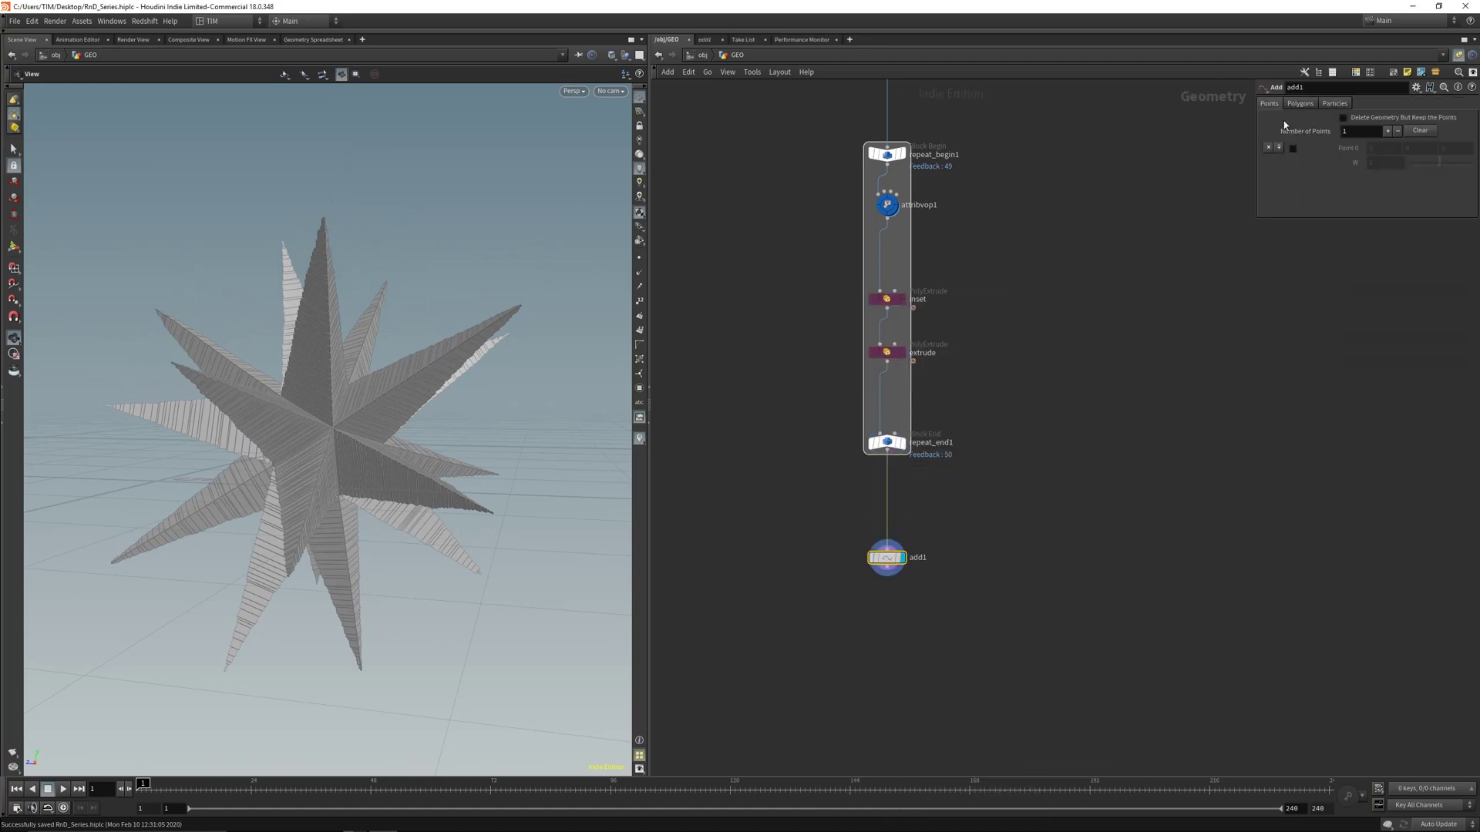
Try add1's Delete Geometry But Keep the Points option and By Group polygon mode, and revert both
left_click(1345, 118)
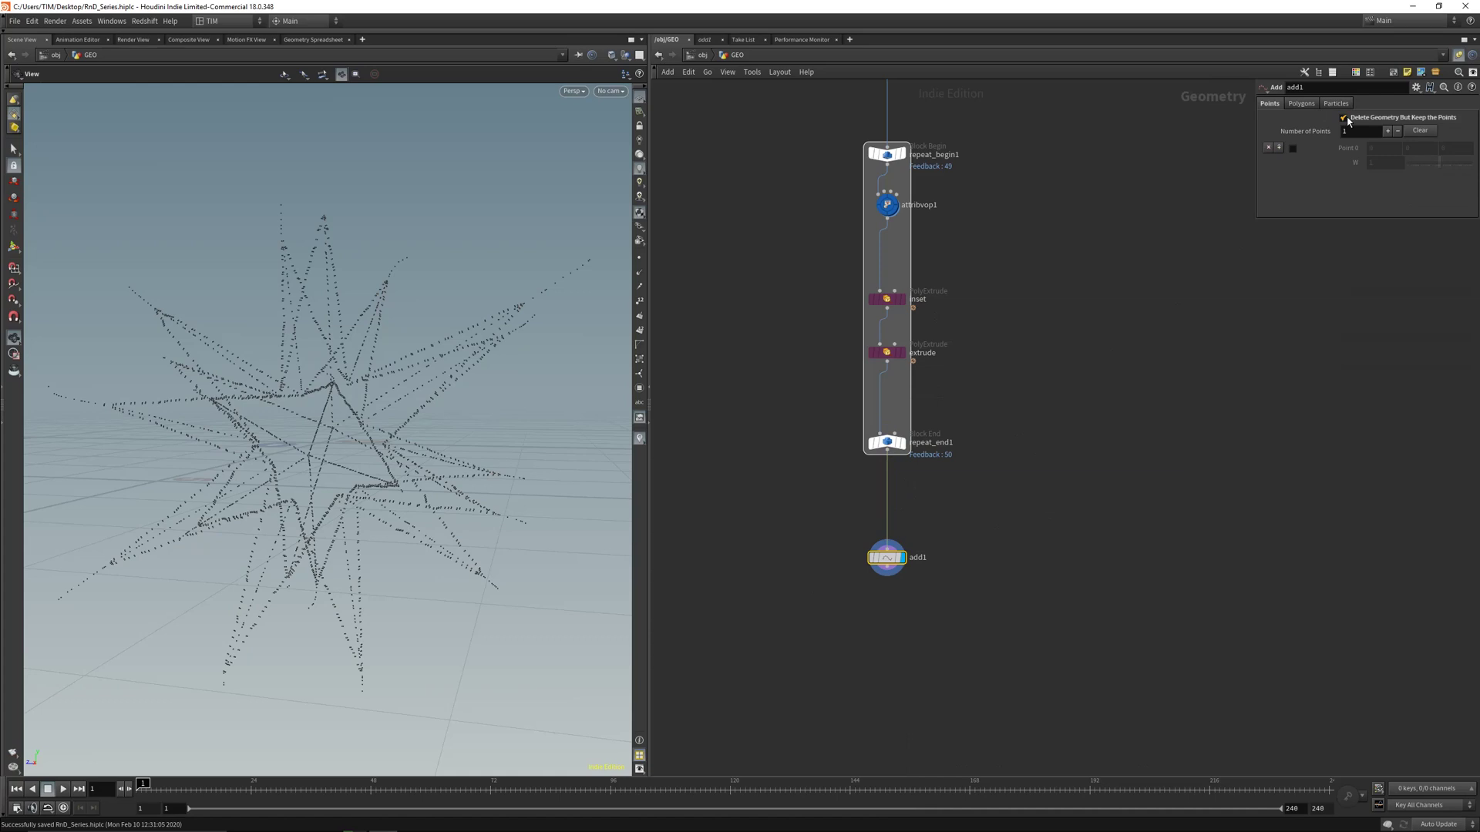
left_click(1345, 118)
left_click(1302, 103)
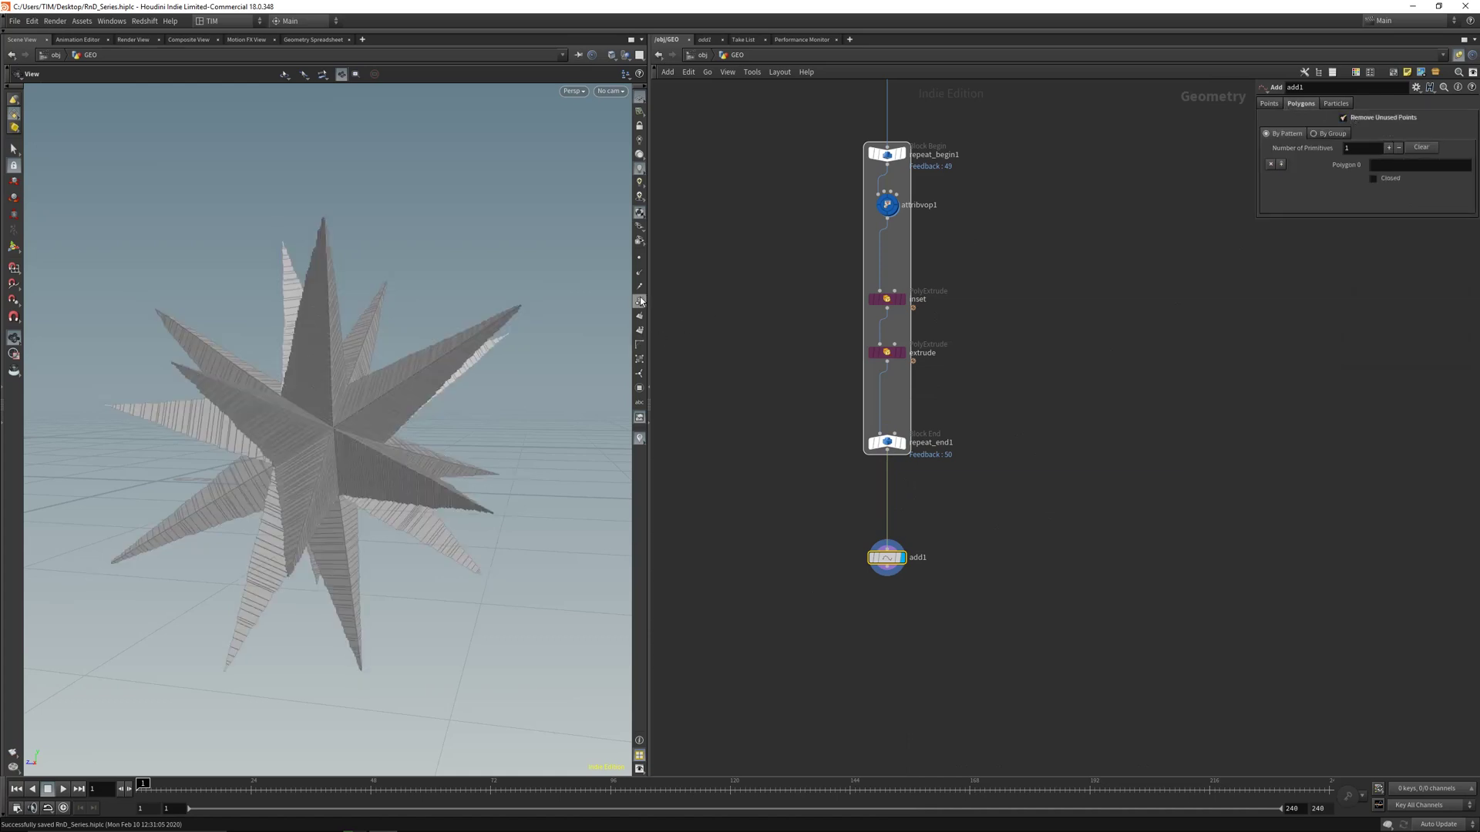
left_click(640, 258)
left_click(640, 258)
left_click_drag(379, 429, 425, 411)
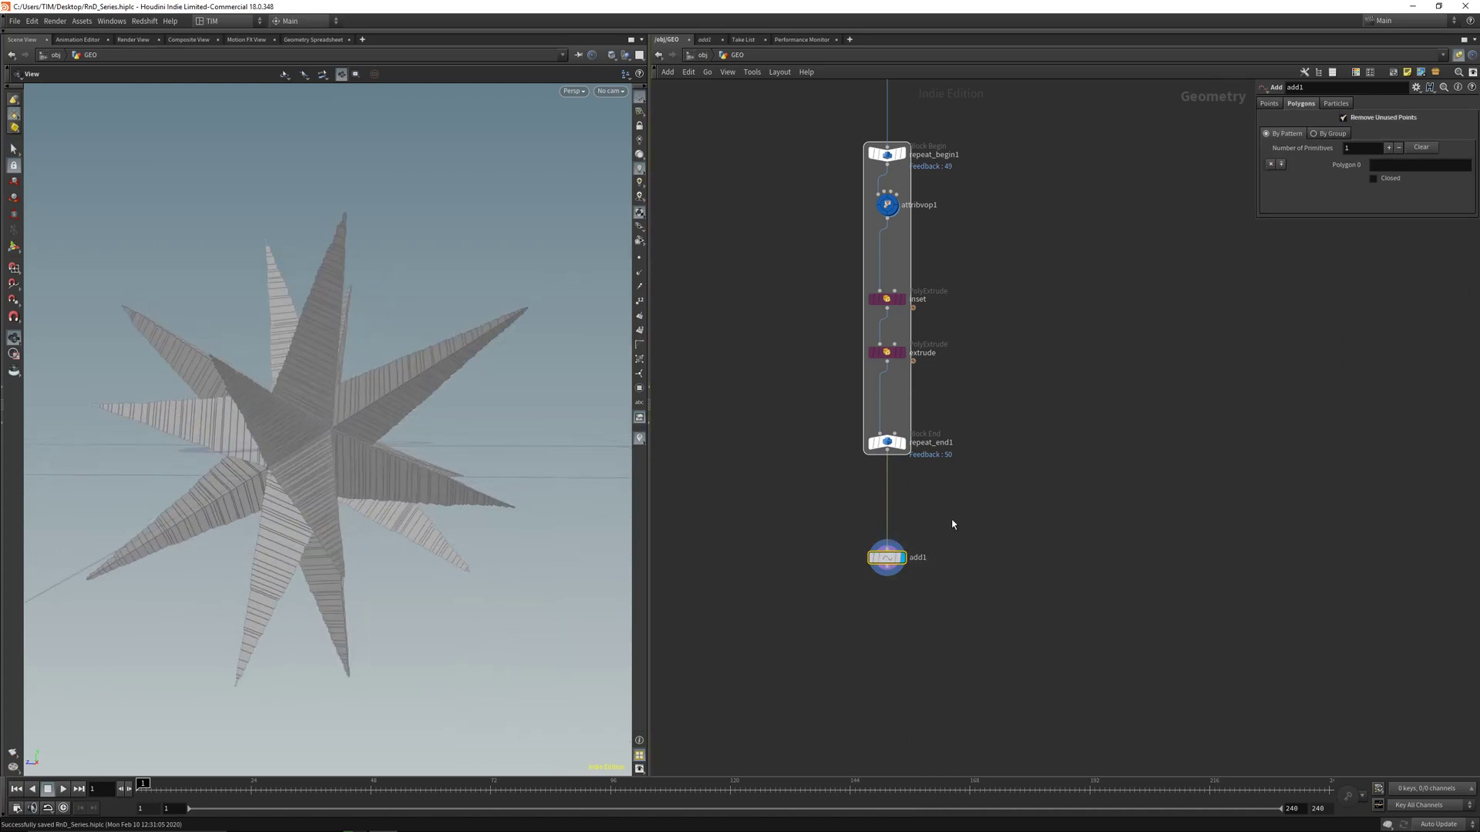
left_click(1315, 135)
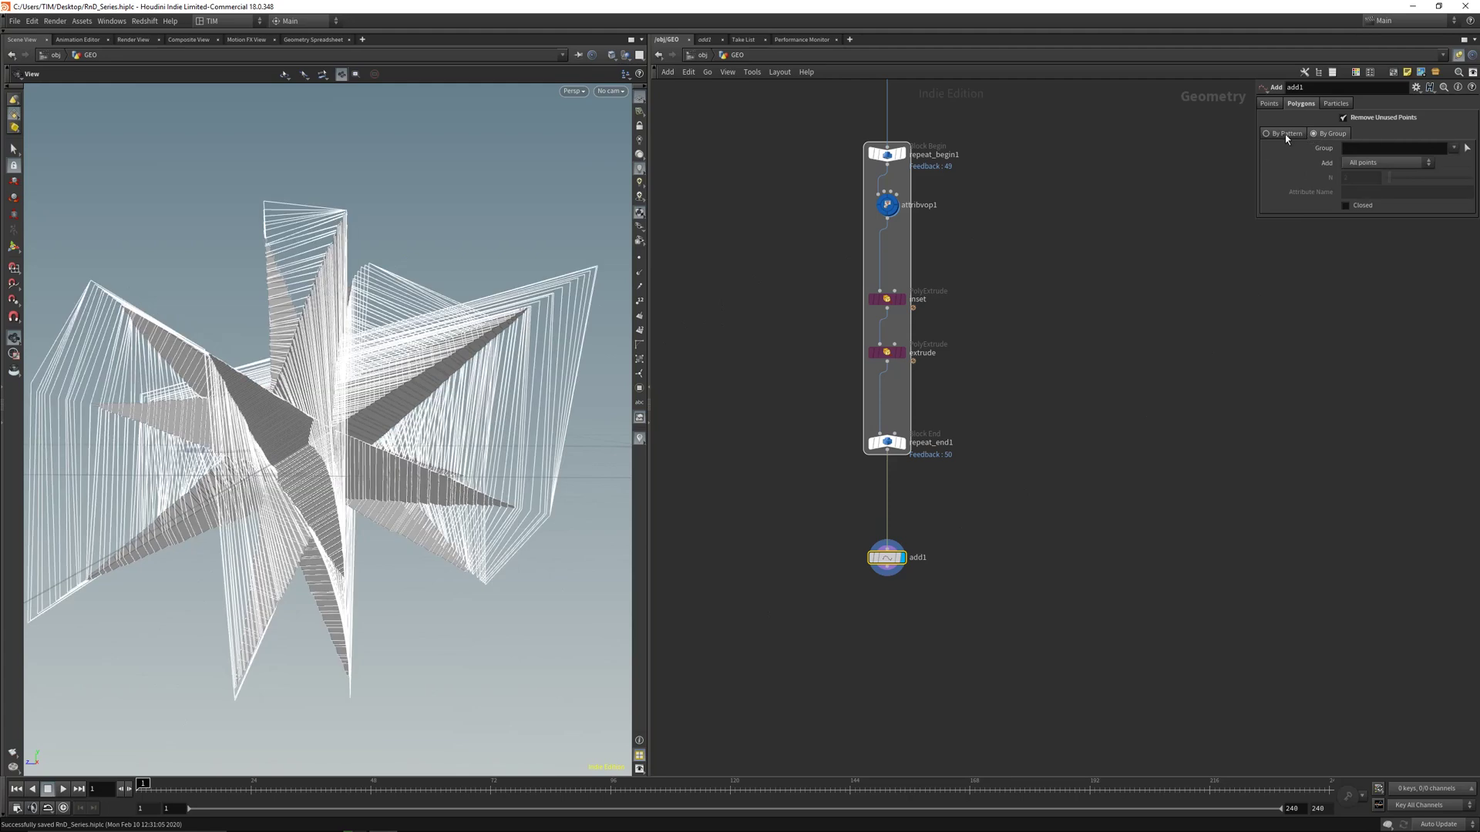
left_click(1284, 134)
left_click_drag(401, 455, 343, 433)
key("Tab")
type("de")
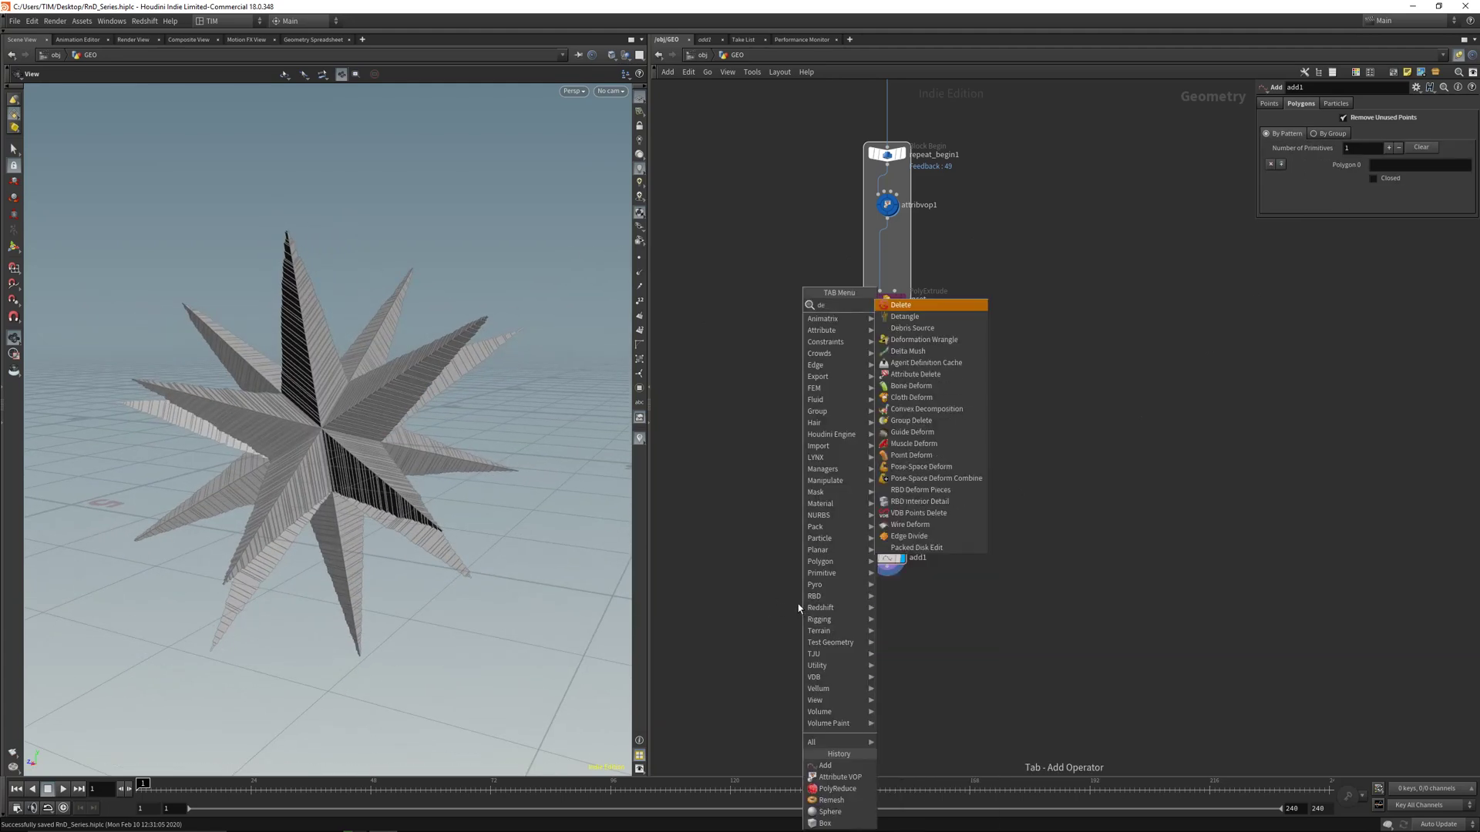
key("Escape")
Create a Clean node beside add1, feed it from repeat_end1's output and display it
key("Tab")
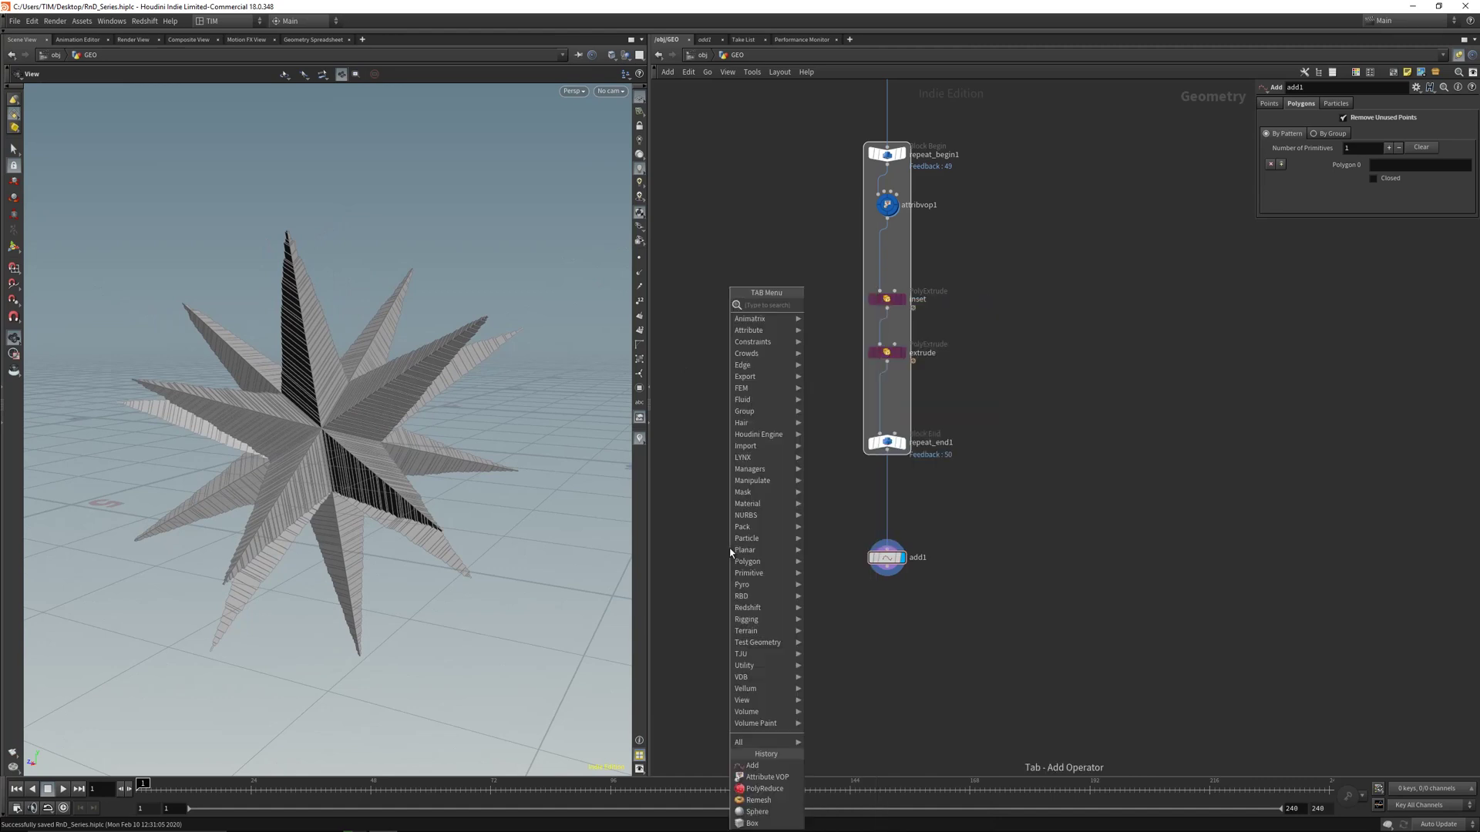
type("add")
key("Return")
left_click(736, 545)
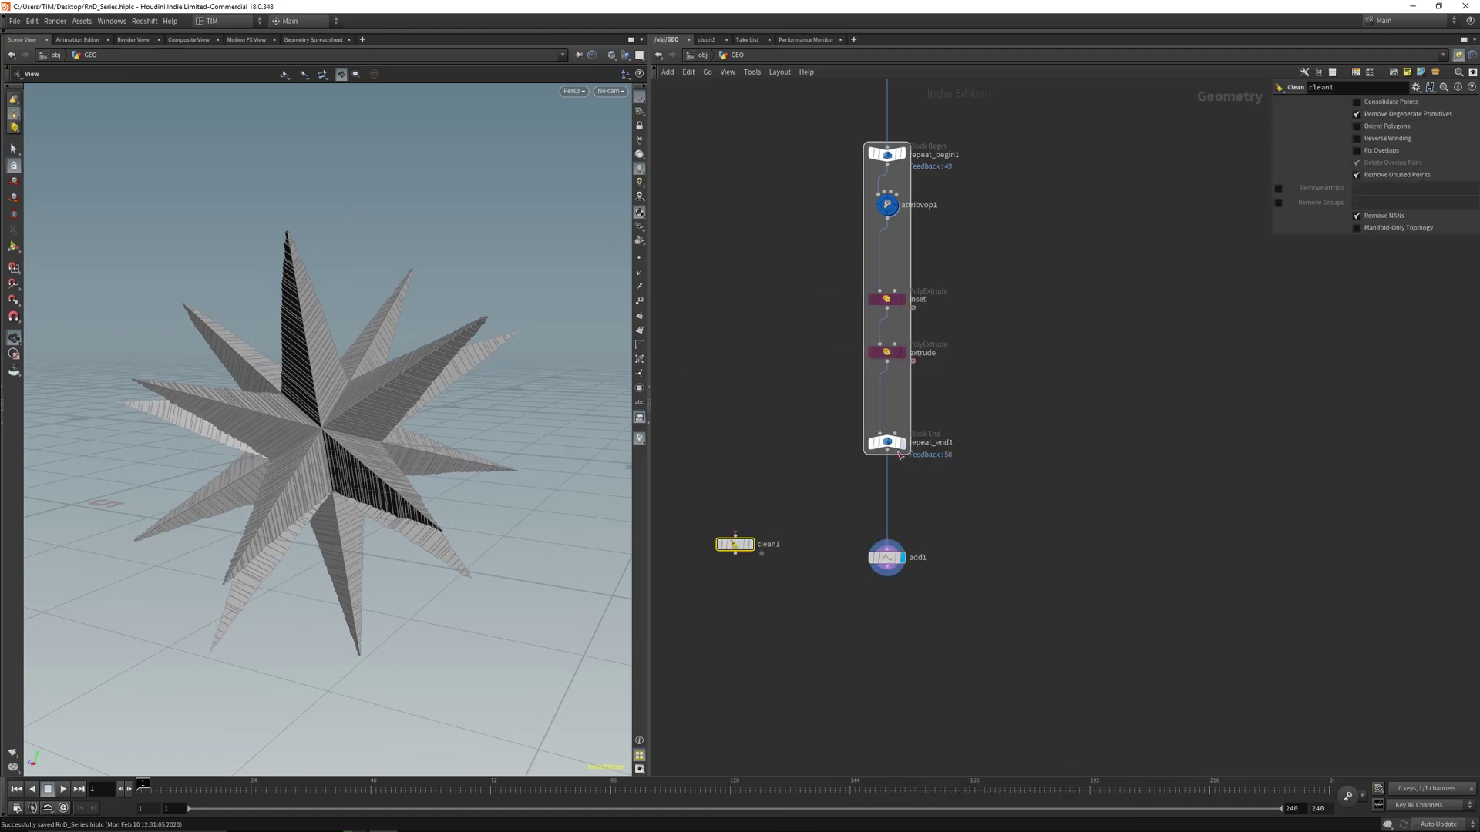
left_click(887, 450)
left_click(735, 536)
left_click(751, 544)
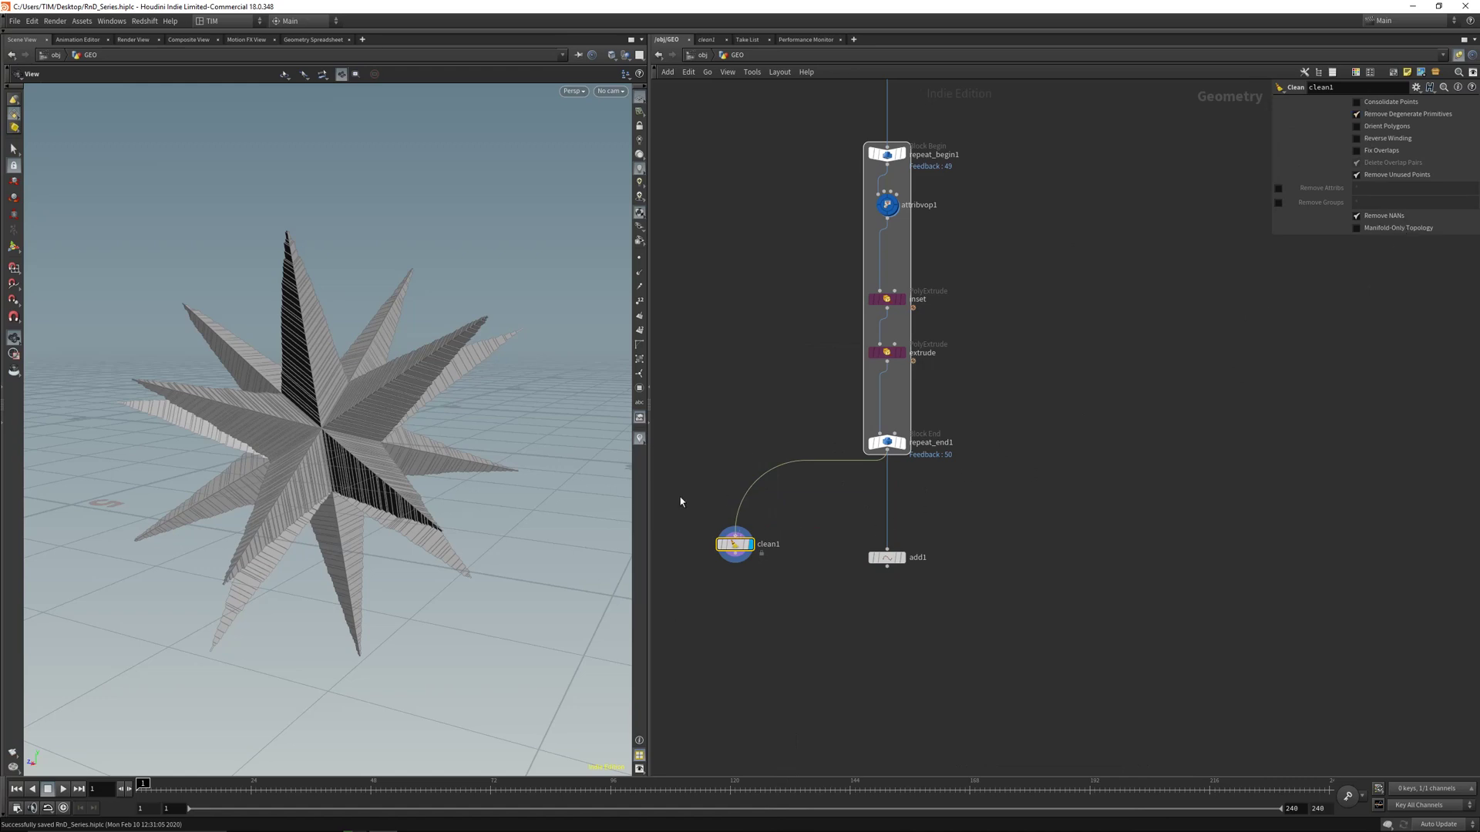
Toggle the viewport point display on the cleaned shape and save the scene
left_click(640, 258)
left_click(645, 257)
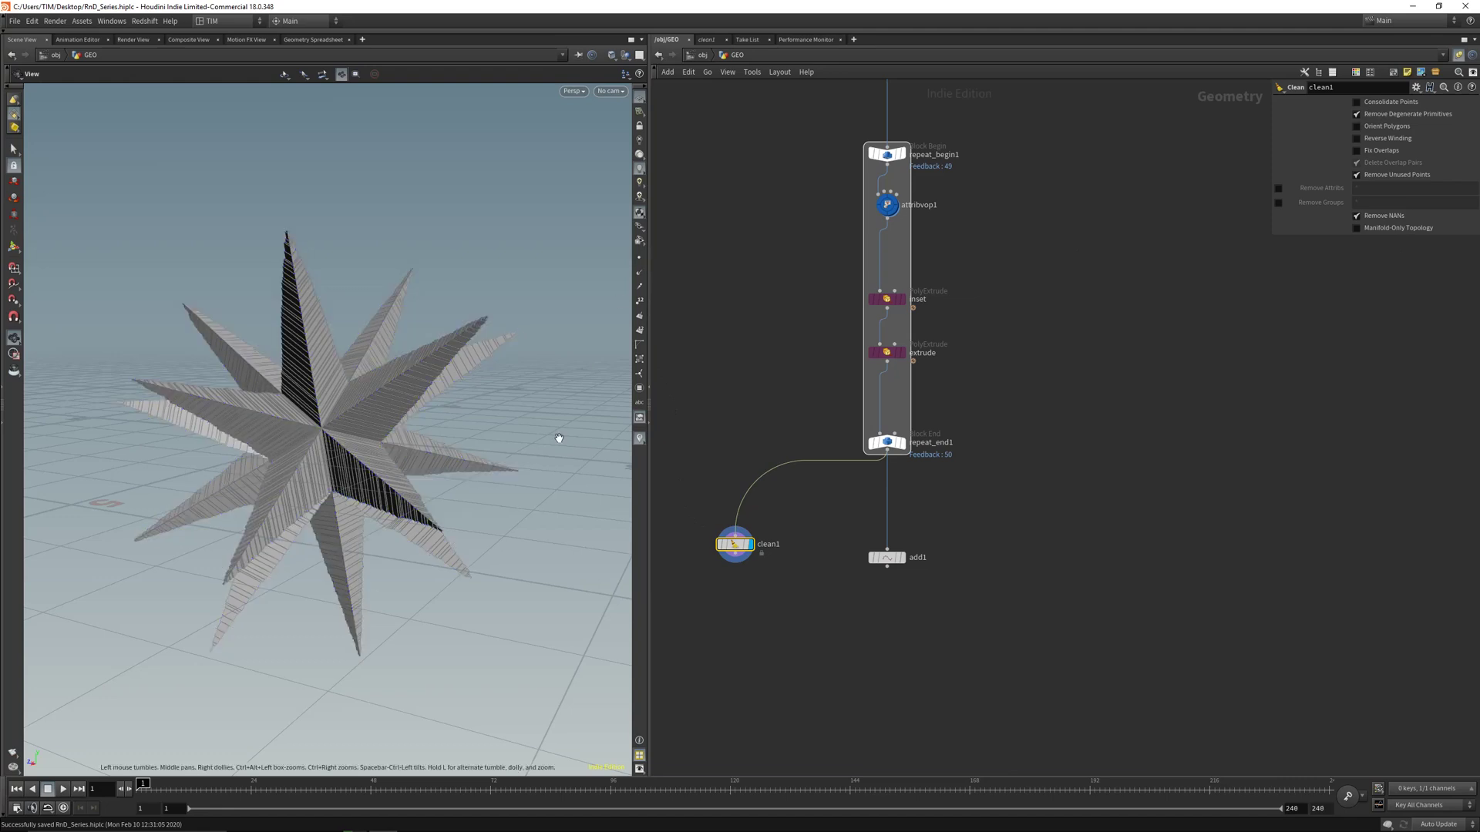
left_click_drag(296, 491, 347, 476)
key("ctrl+s")
Display add1 with clean1 moved closer to it, and try add1's By Group polygon mode on all points
left_click_drag(751, 548, 809, 565)
left_click(887, 557)
left_click(903, 557)
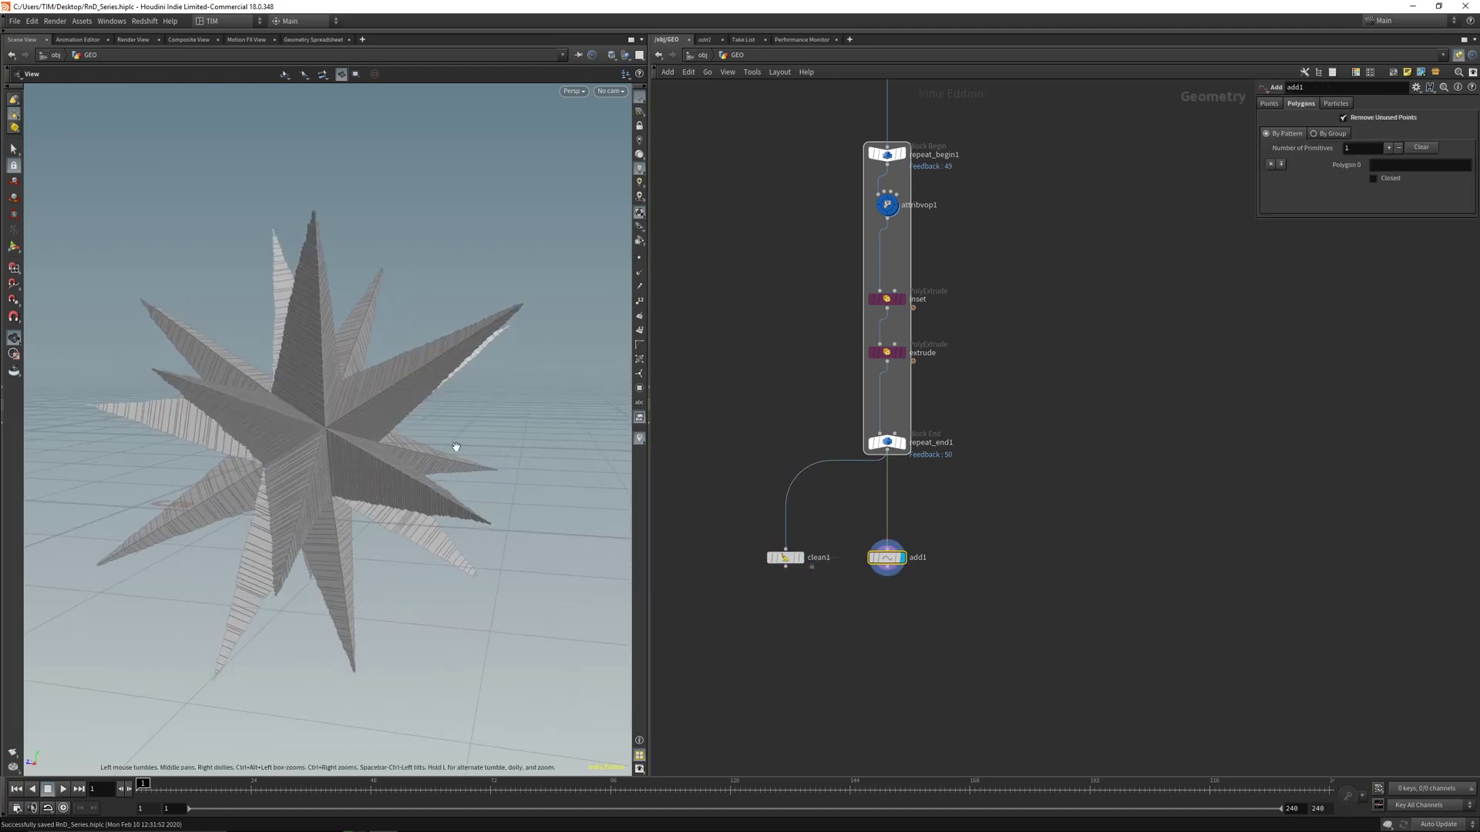
left_click(1327, 135)
mouse_move(314, 423)
left_mouse_down()
mouse_move(393, 393)
mouse_move(380, 334)
mouse_move(370, 381)
mouse_move(409, 466)
left_mouse_up()
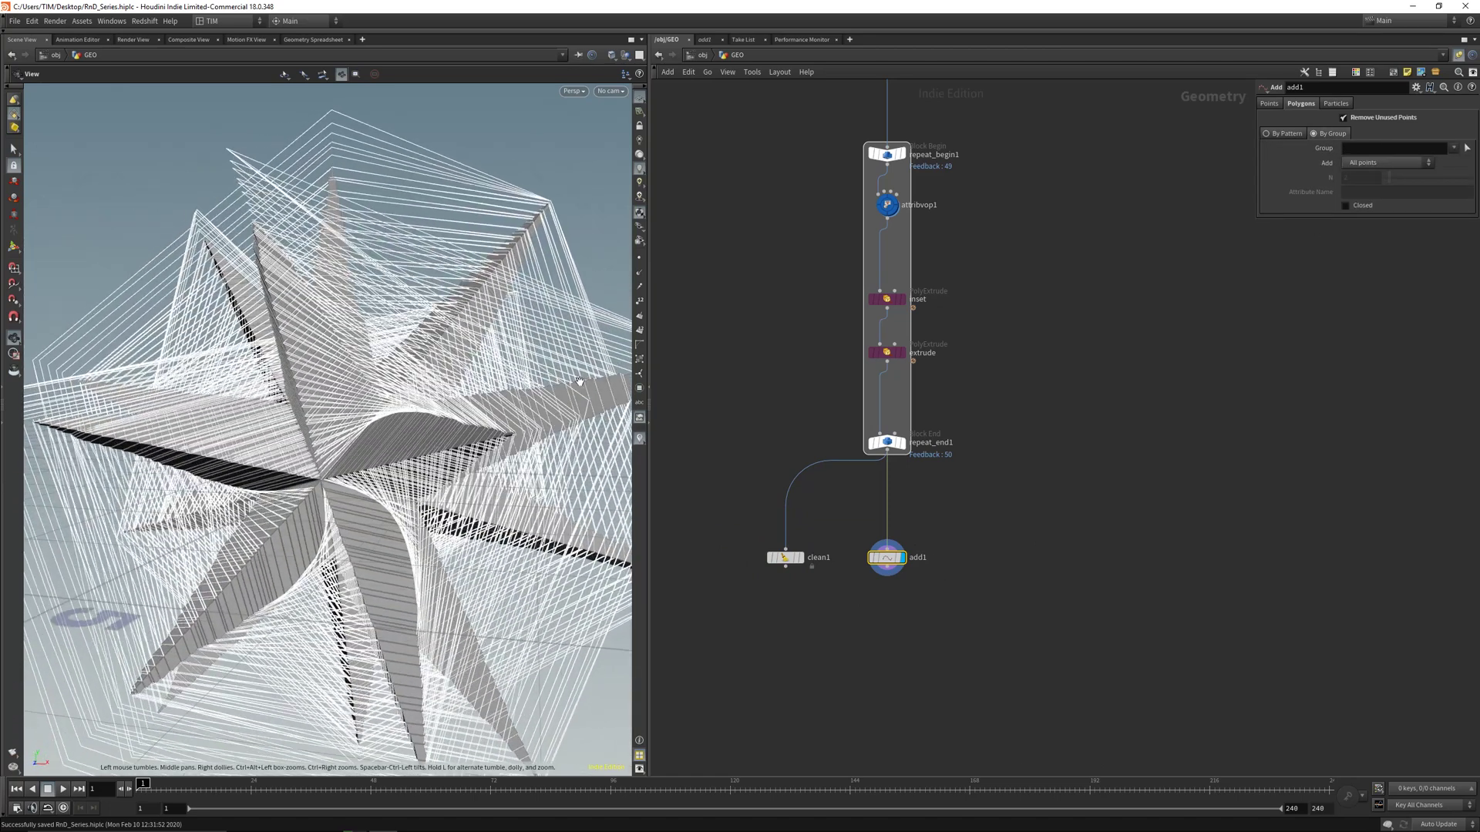
scroll(410, 468, "down", 5)
left_click_drag(466, 347, 532, 359)
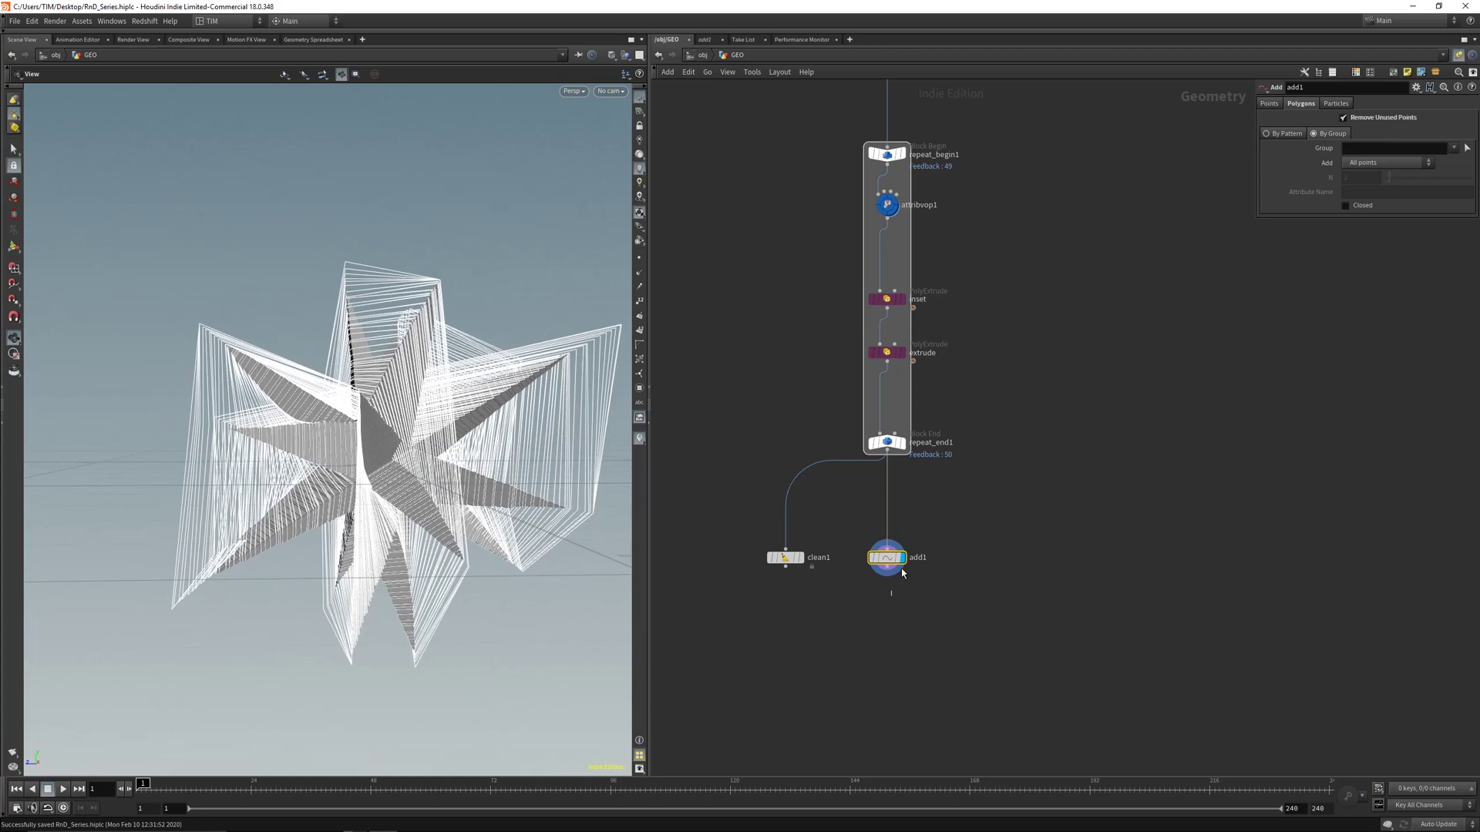
Delete add1, and move clean1 directly below repeat_end1 and display it
key("Delete")
left_click_drag(786, 559, 887, 518)
key("r")
mouse_move(355, 448)
left_mouse_down()
mouse_move(429, 426)
mouse_move(369, 474)
left_mouse_up()
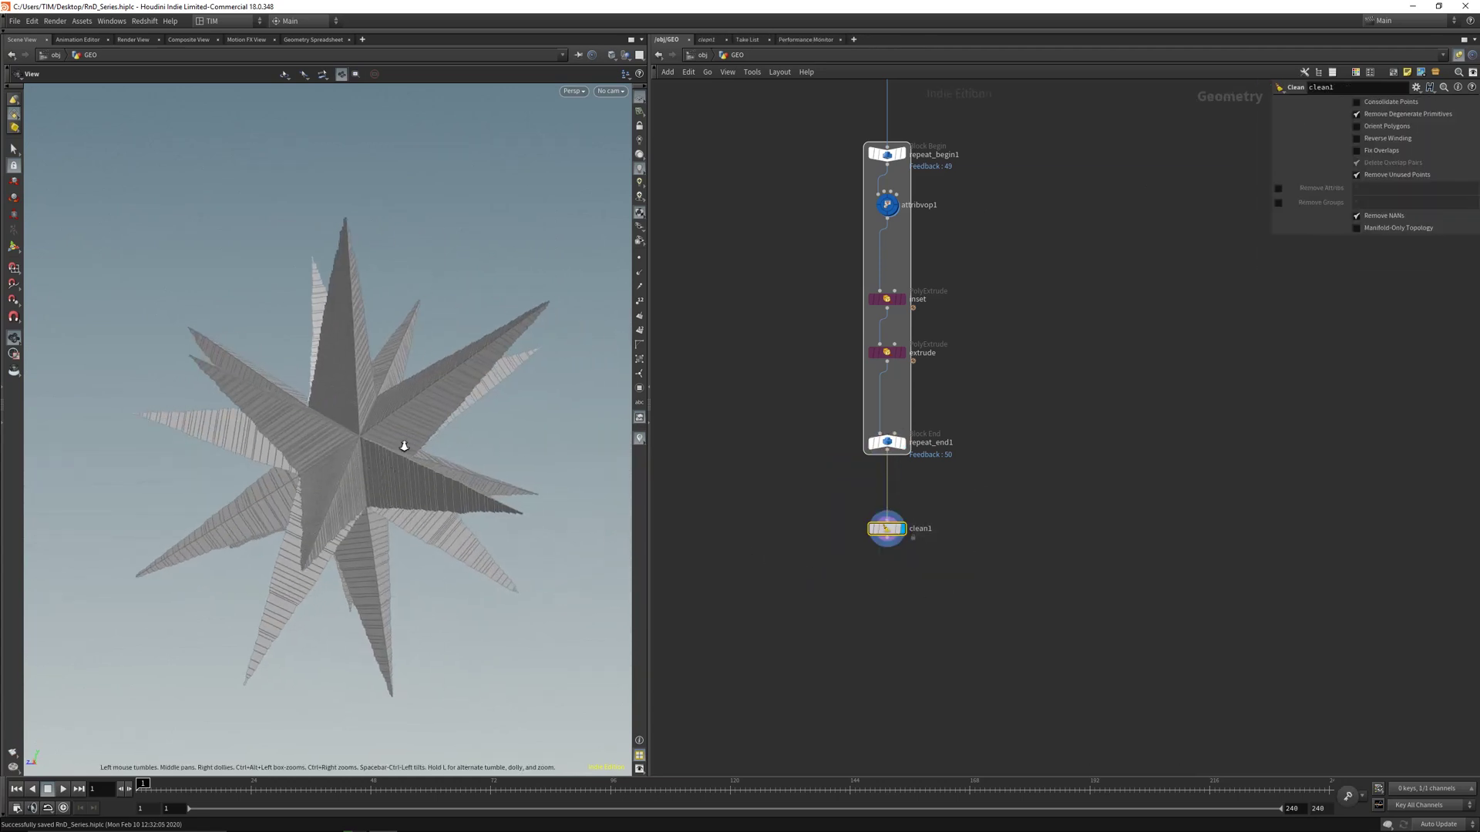
scroll(403, 447, "up", 1)
Add a Convert Line node on clean1's output, display it and save the scene
left_click(888, 538)
middle_click_drag(864, 609, 881, 515)
scroll(887, 552, "up", 1)
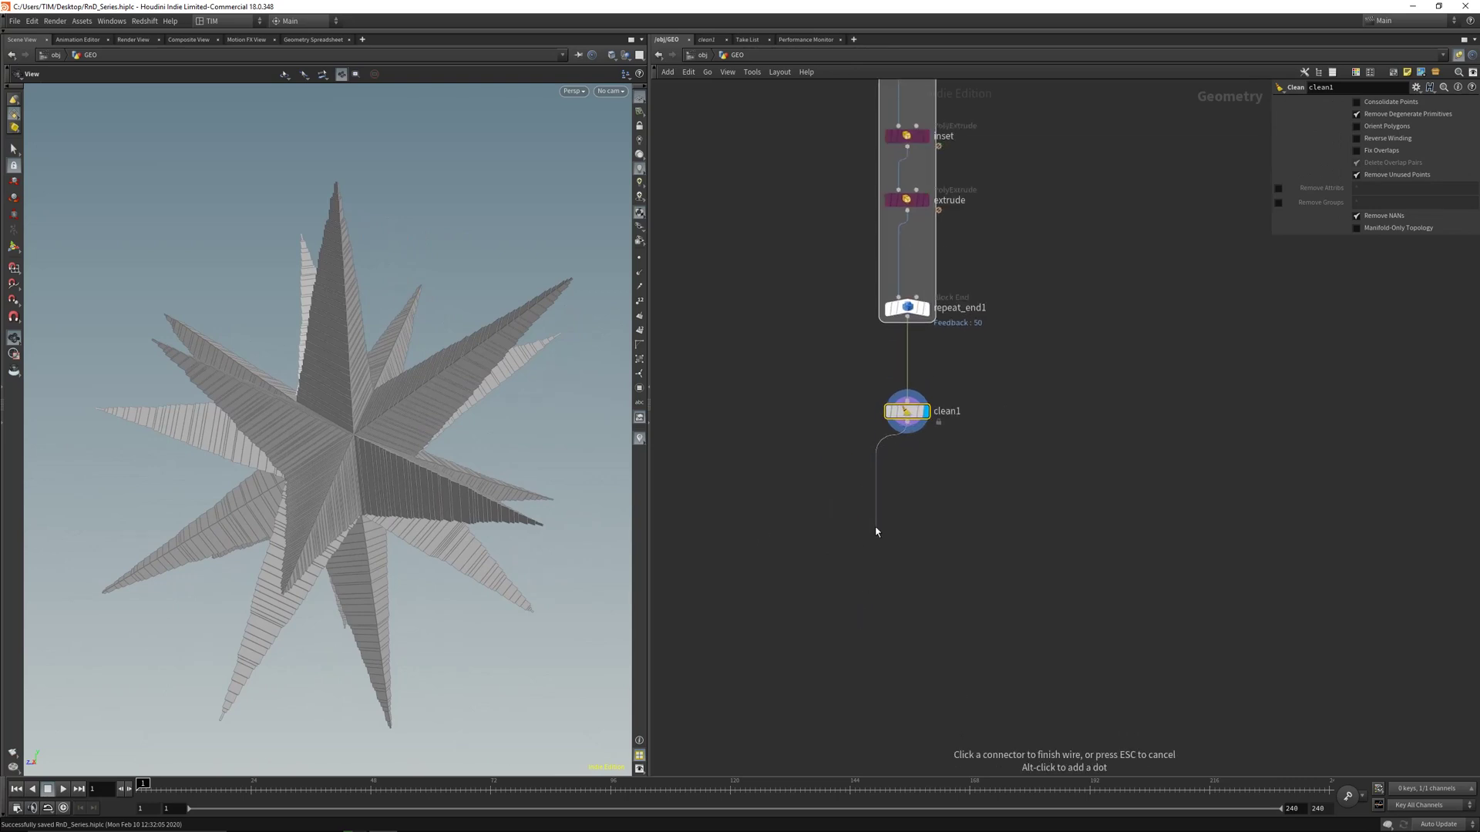
key("Tab")
type("conver")
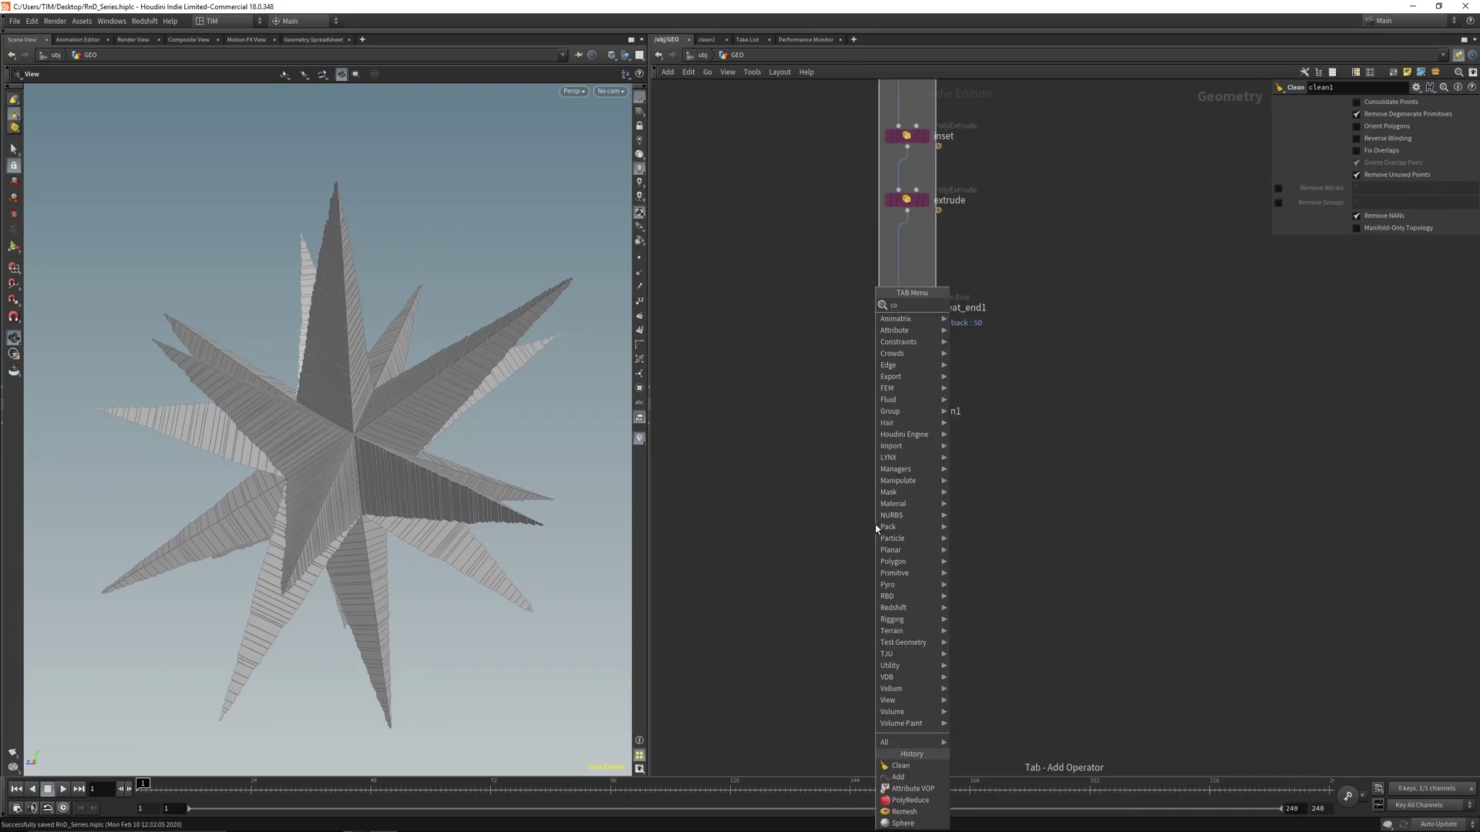
key("Down")
key("Down")
key("Return")
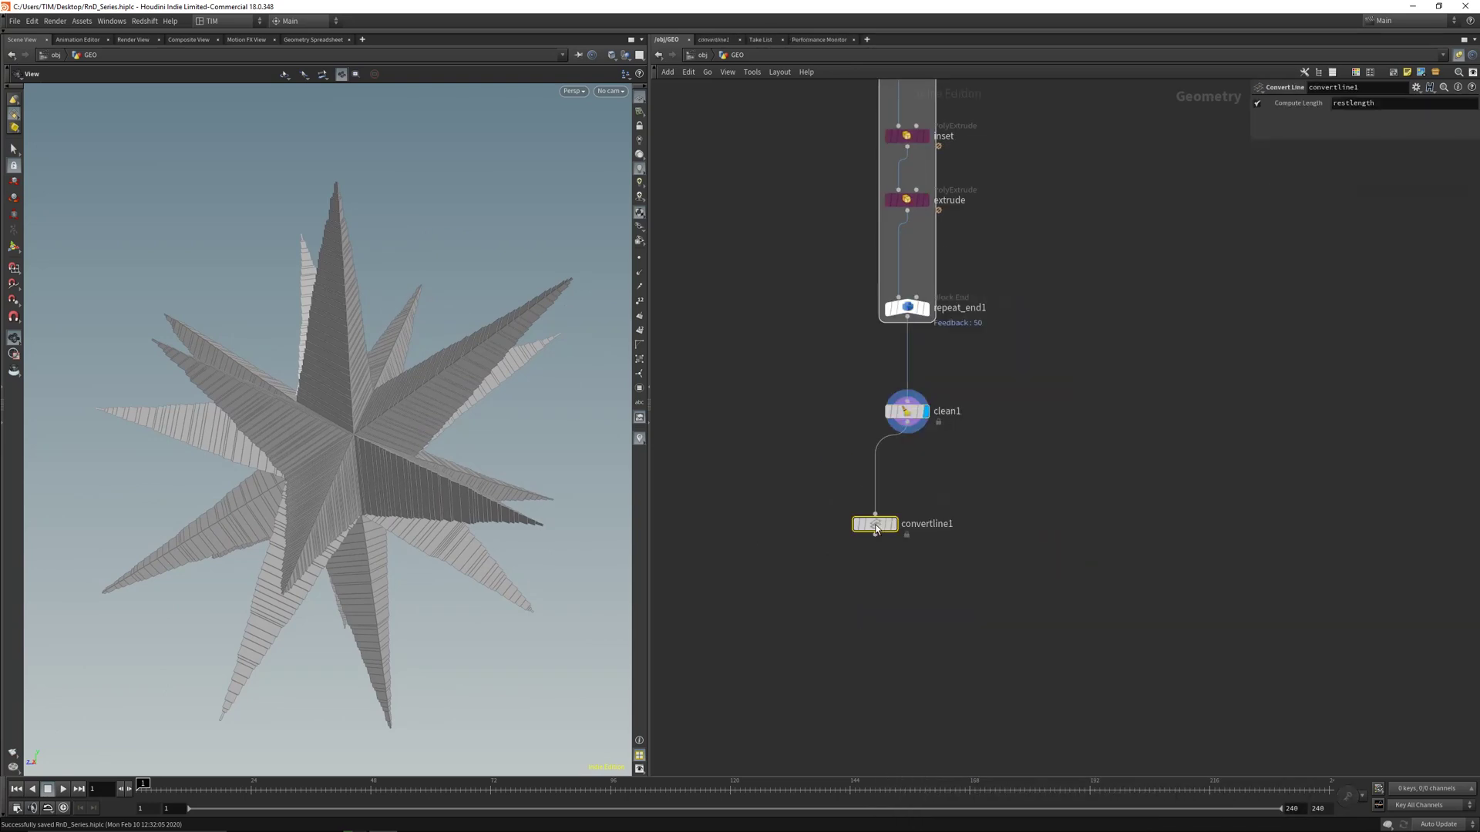
left_click(894, 524)
key("ctrl+s")
mouse_move(459, 446)
left_mouse_down()
mouse_move(487, 441)
mouse_move(404, 388)
mouse_move(487, 441)
left_mouse_up()
right_click_drag(487, 441, 536, 400)
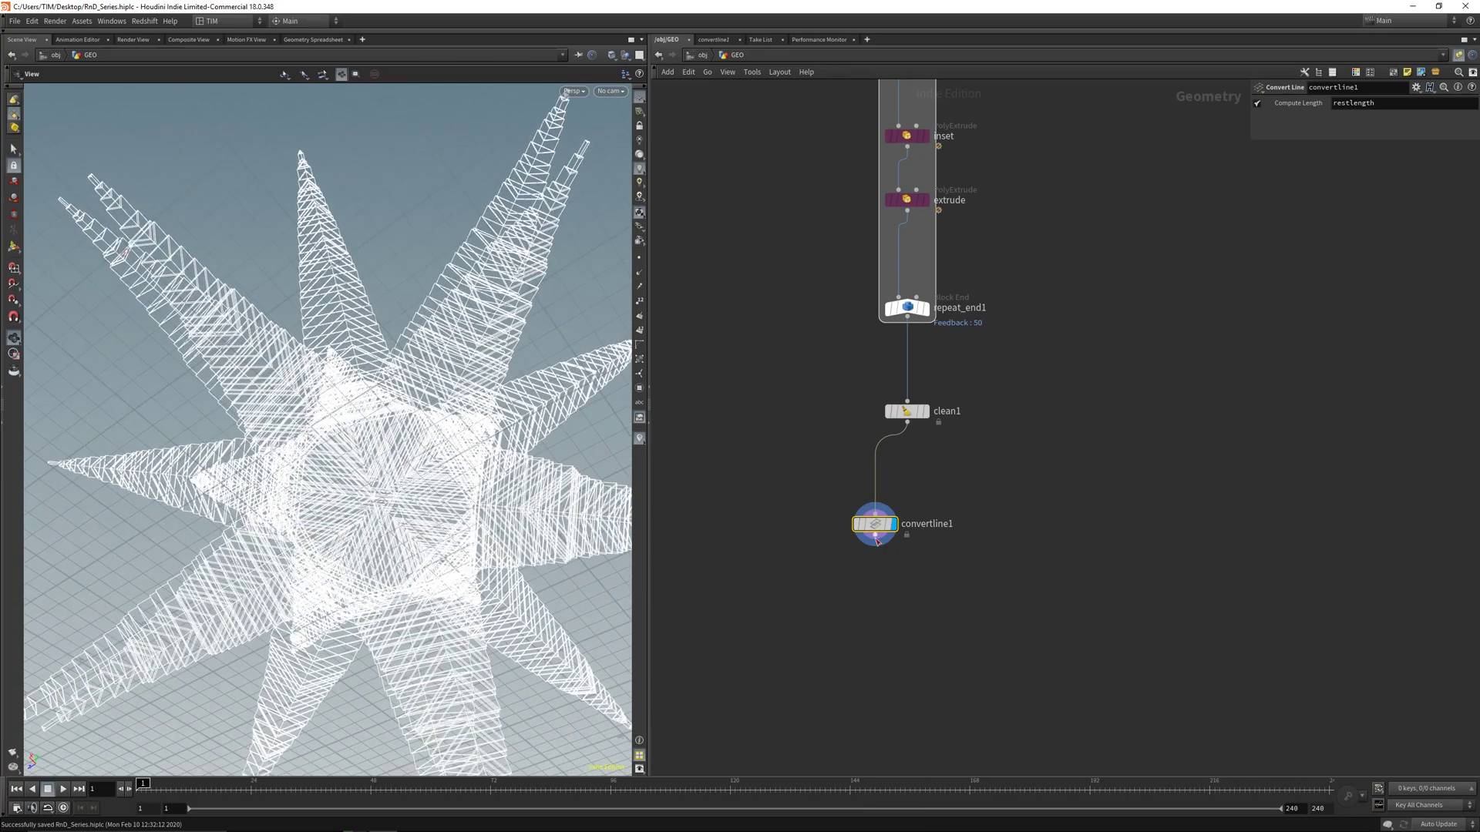
Add a PolyWire node on convertline1's output, aligned directly below it, and display it
key("Tab")
type("wire")
key("Down")
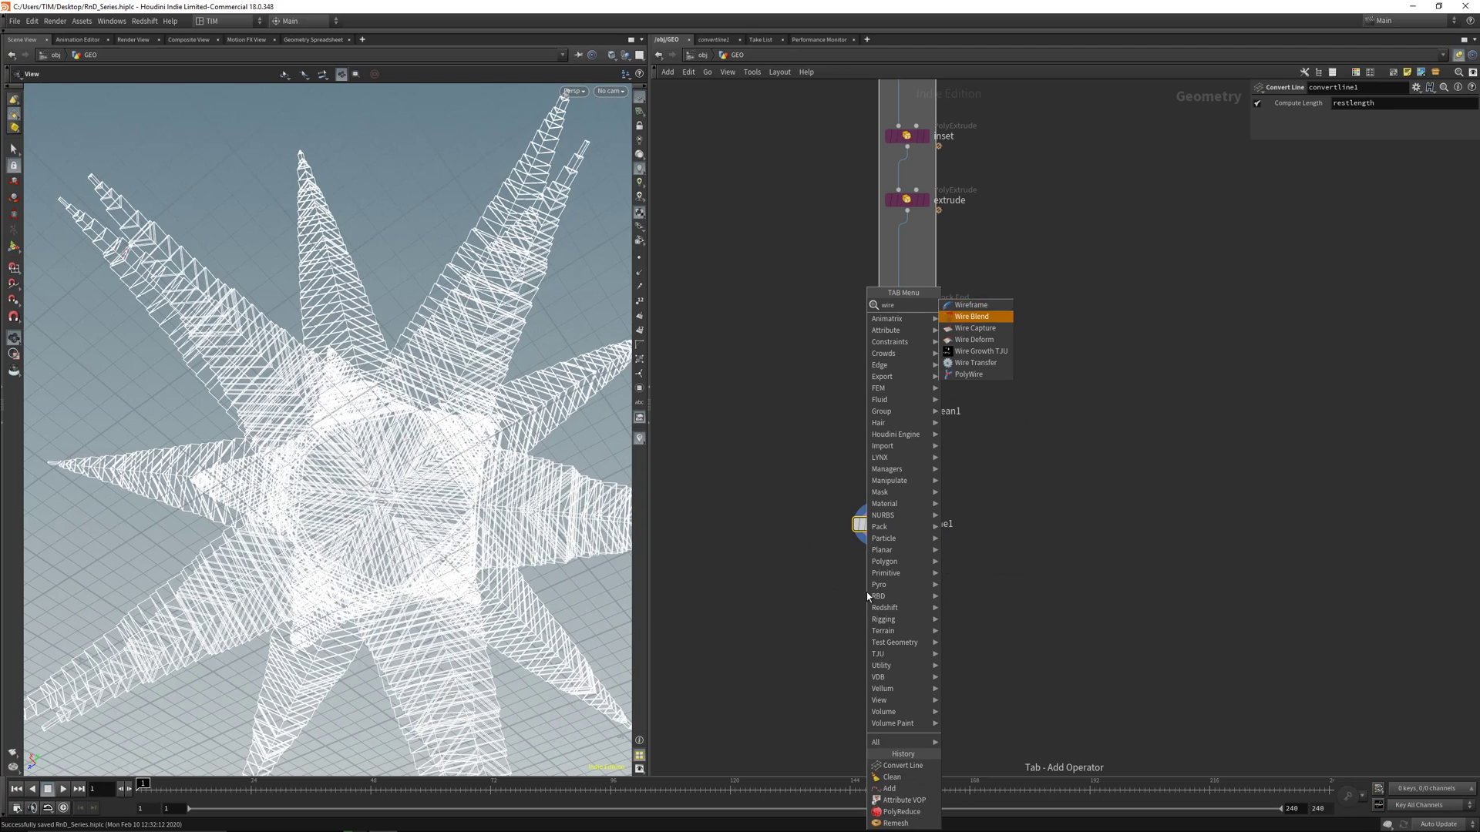
key("Down")
key("Down")
key("Down")
key("Down")
key("Down")
key("Return")
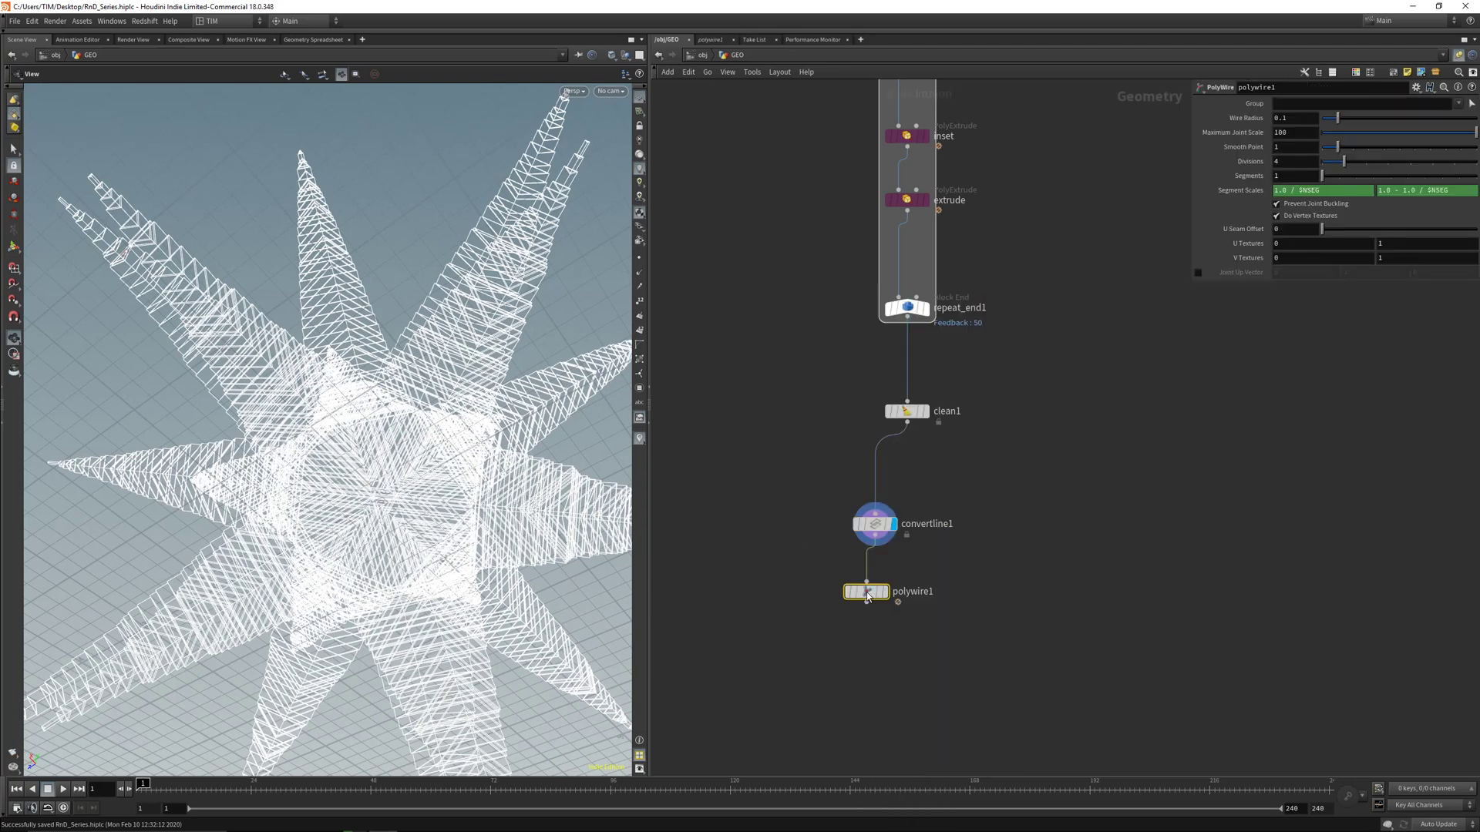
left_click(868, 595)
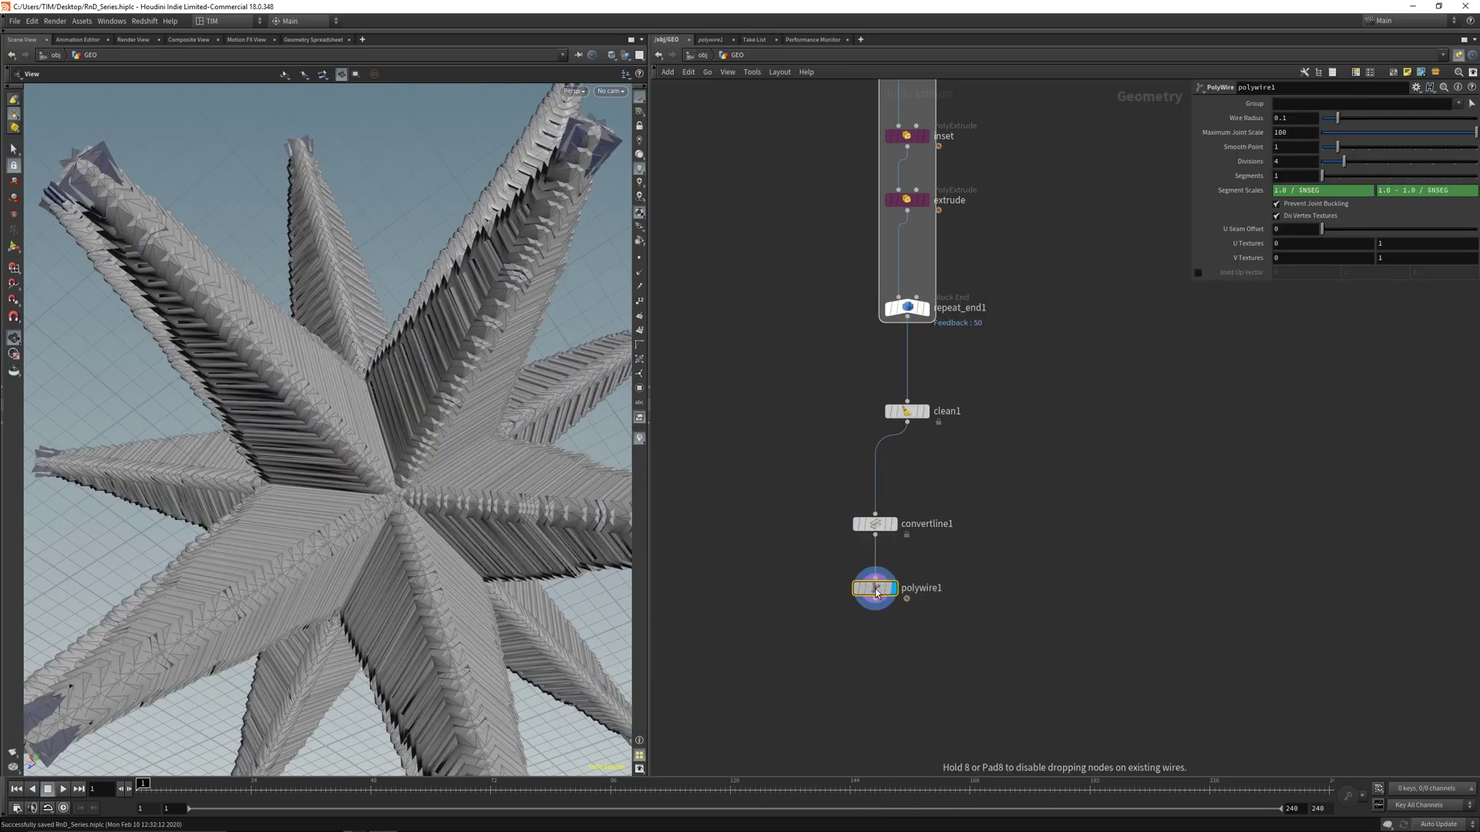
Set polywire1's Wire Radius to 0.01 and Divisions to 8
left_click(1310, 118)
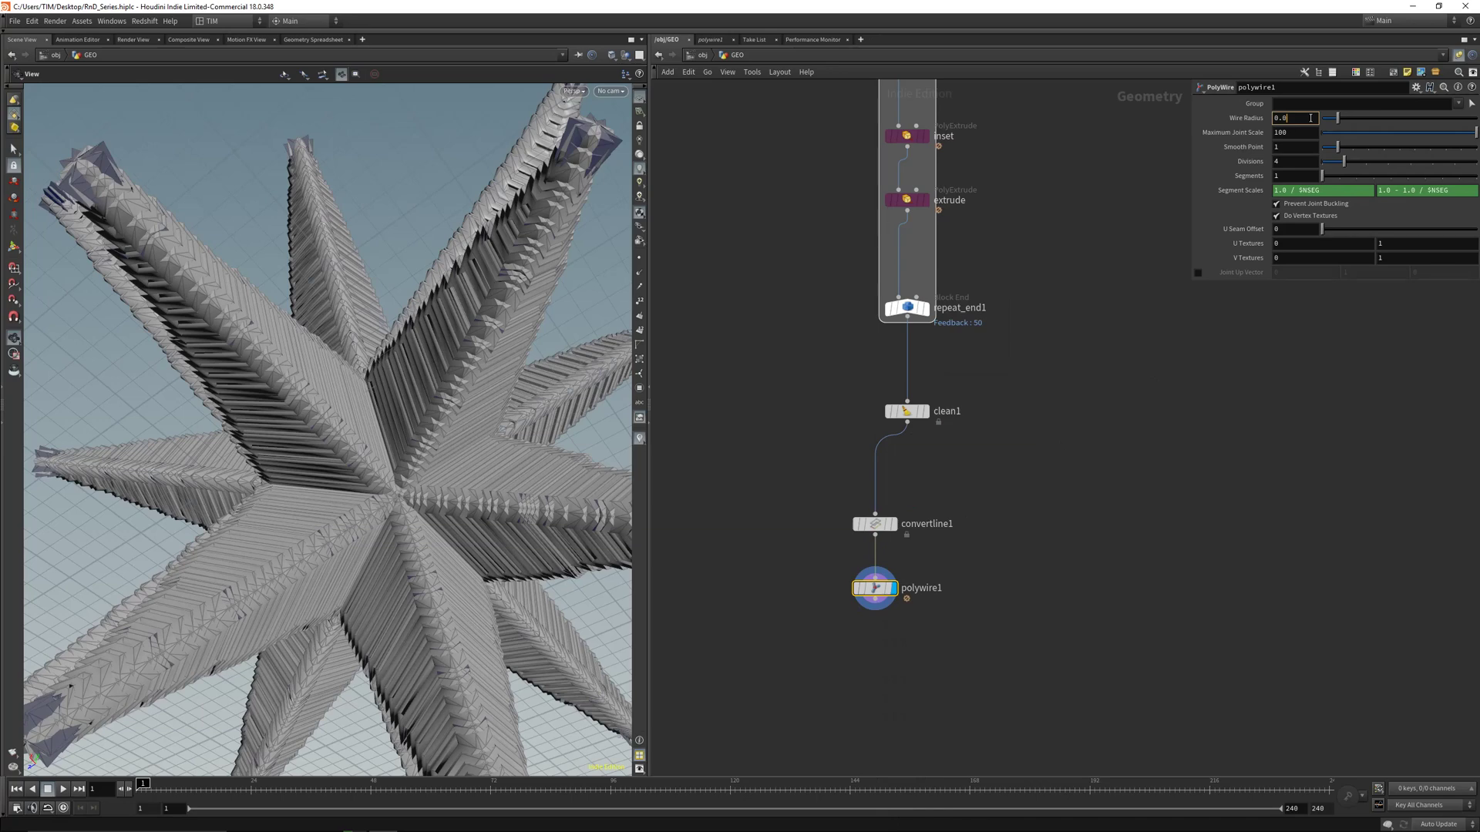
key("Return")
left_click_drag(299, 465, 427, 389)
scroll(330, 453, "up", 10)
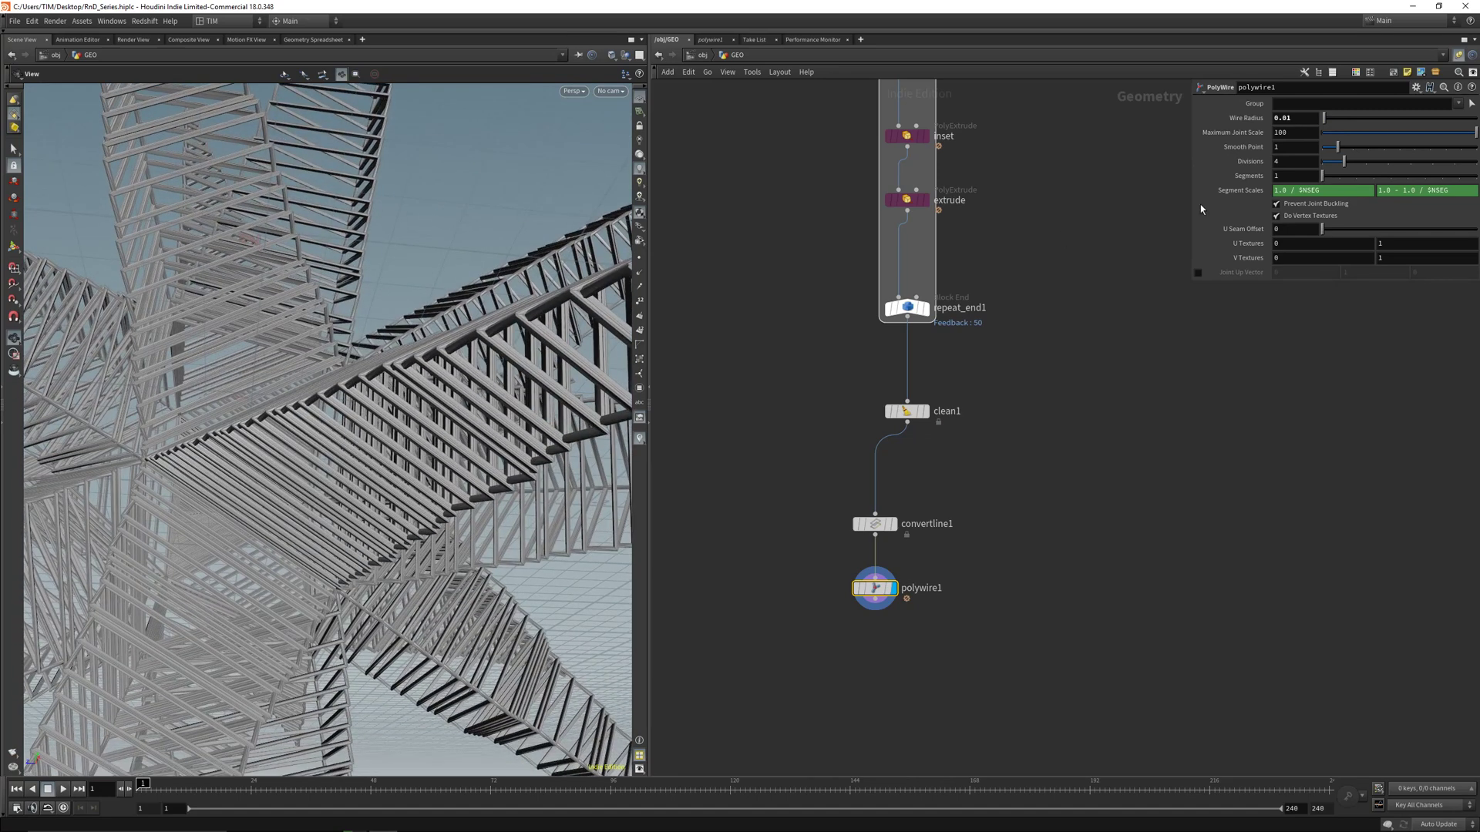
key("Return")
left_click_drag(453, 379, 485, 317)
scroll(550, 426, "up", 5)
scroll(409, 439, "down", 10)
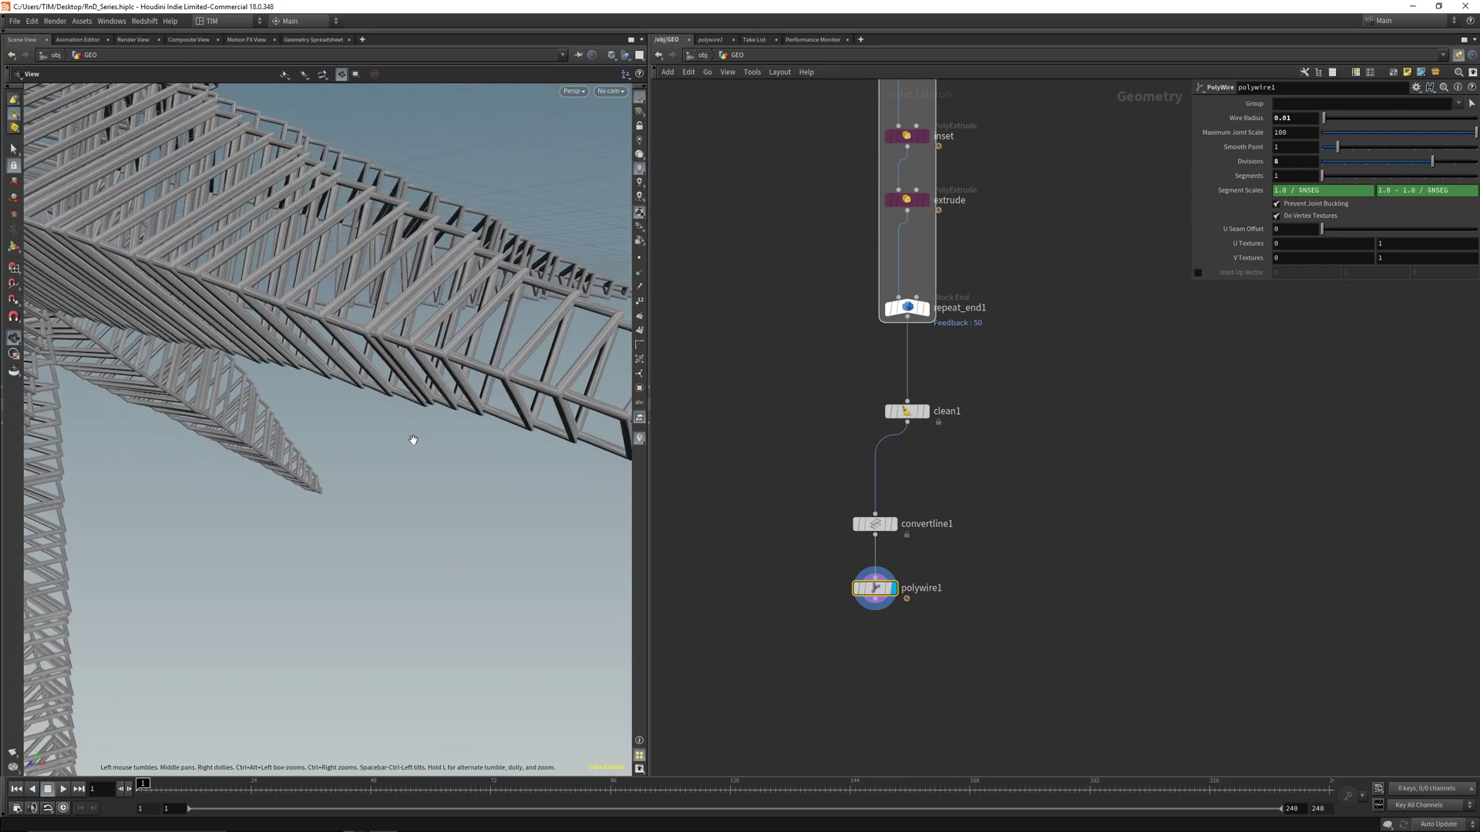
Lay out clean1, convertline1 and polywire1 in a straight column below repeat_end1
left_click_drag(323, 392, 298, 479)
left_click_drag(793, 384, 1001, 622)
key("l")
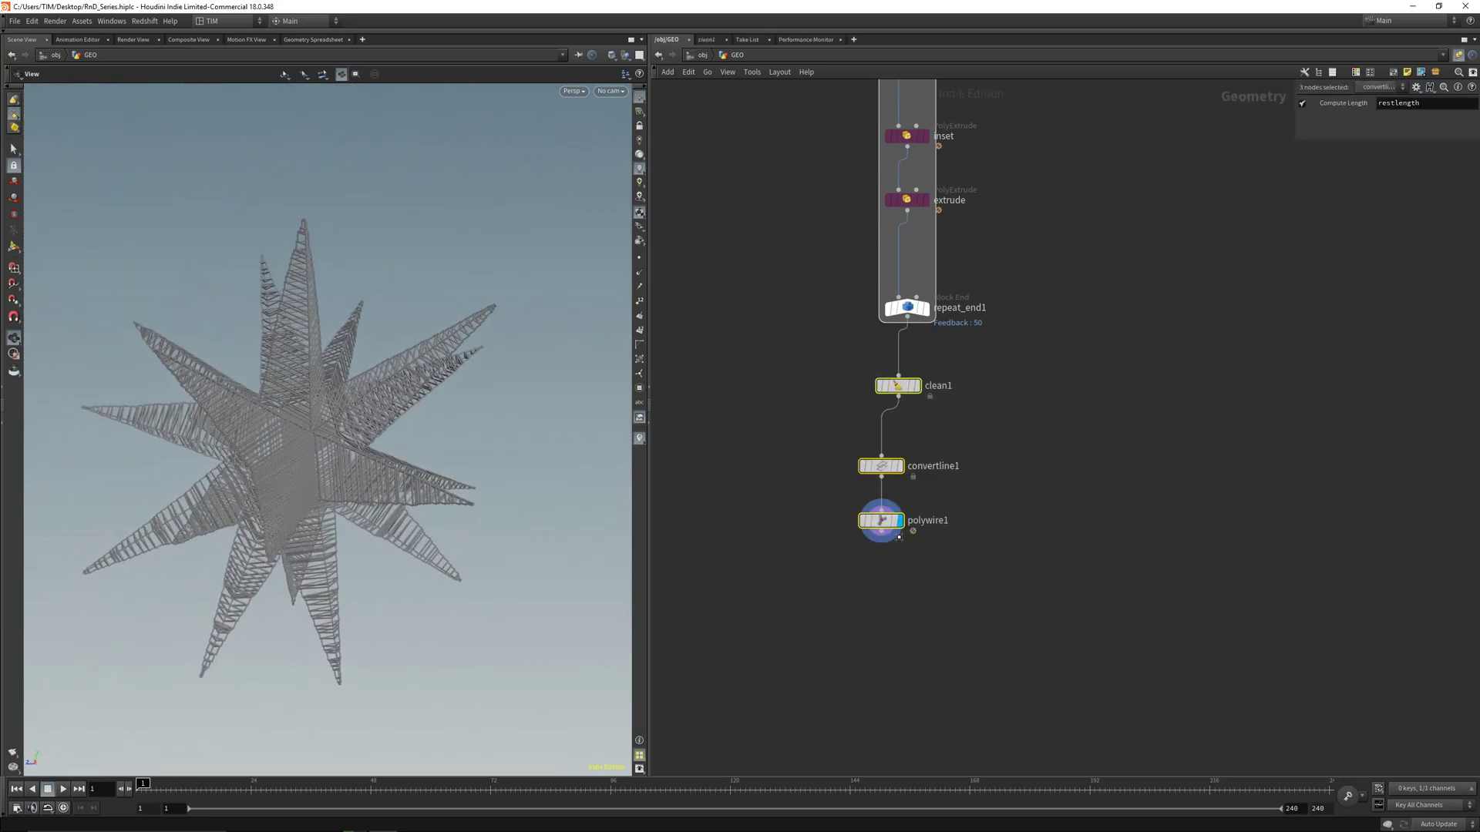
left_click(876, 457)
Add a Null node below polywire1, wire and display it, and rename it OUT
key("Tab")
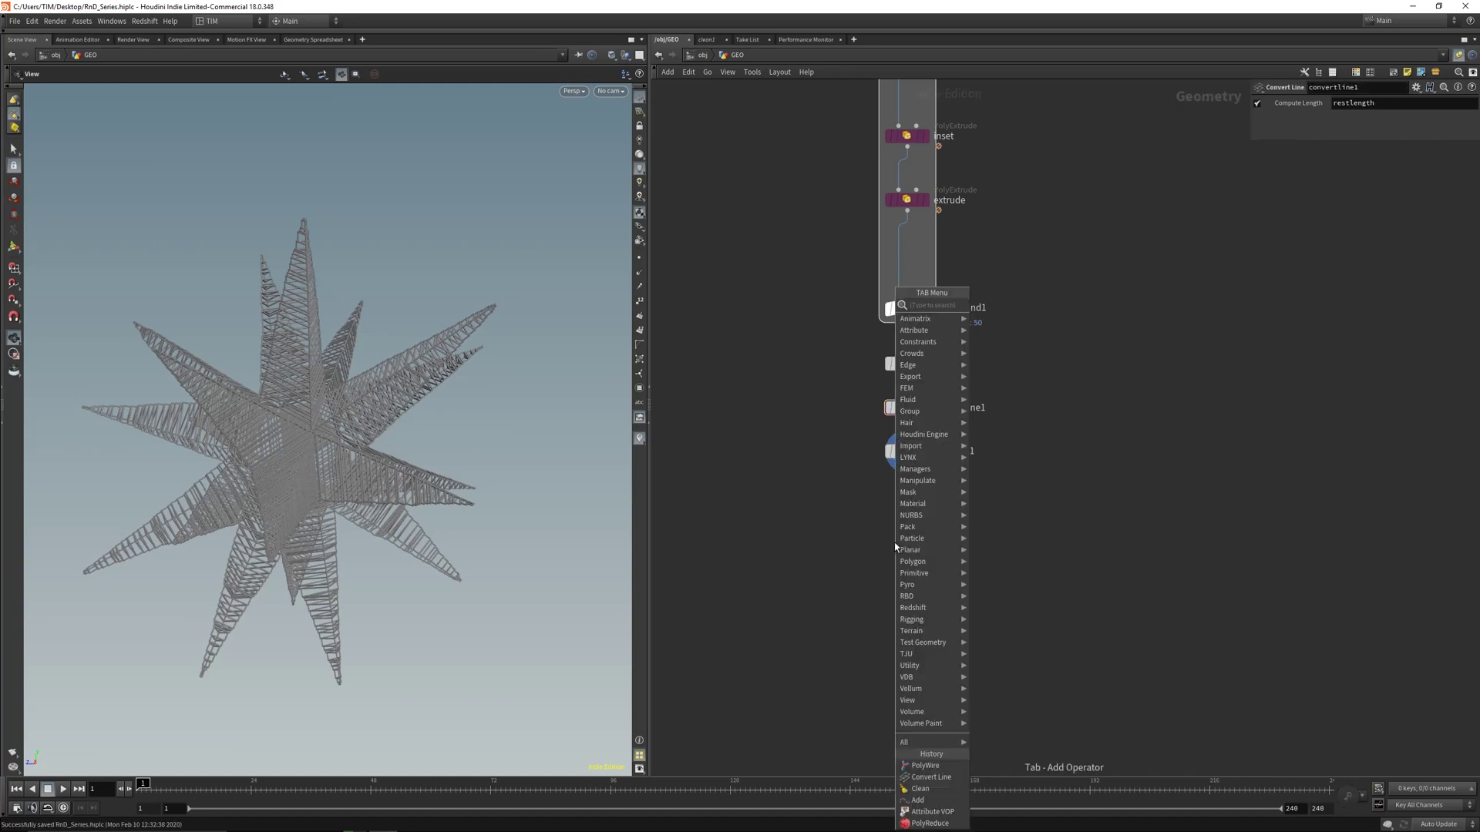
type("nul")
key("Return")
left_click(906, 522)
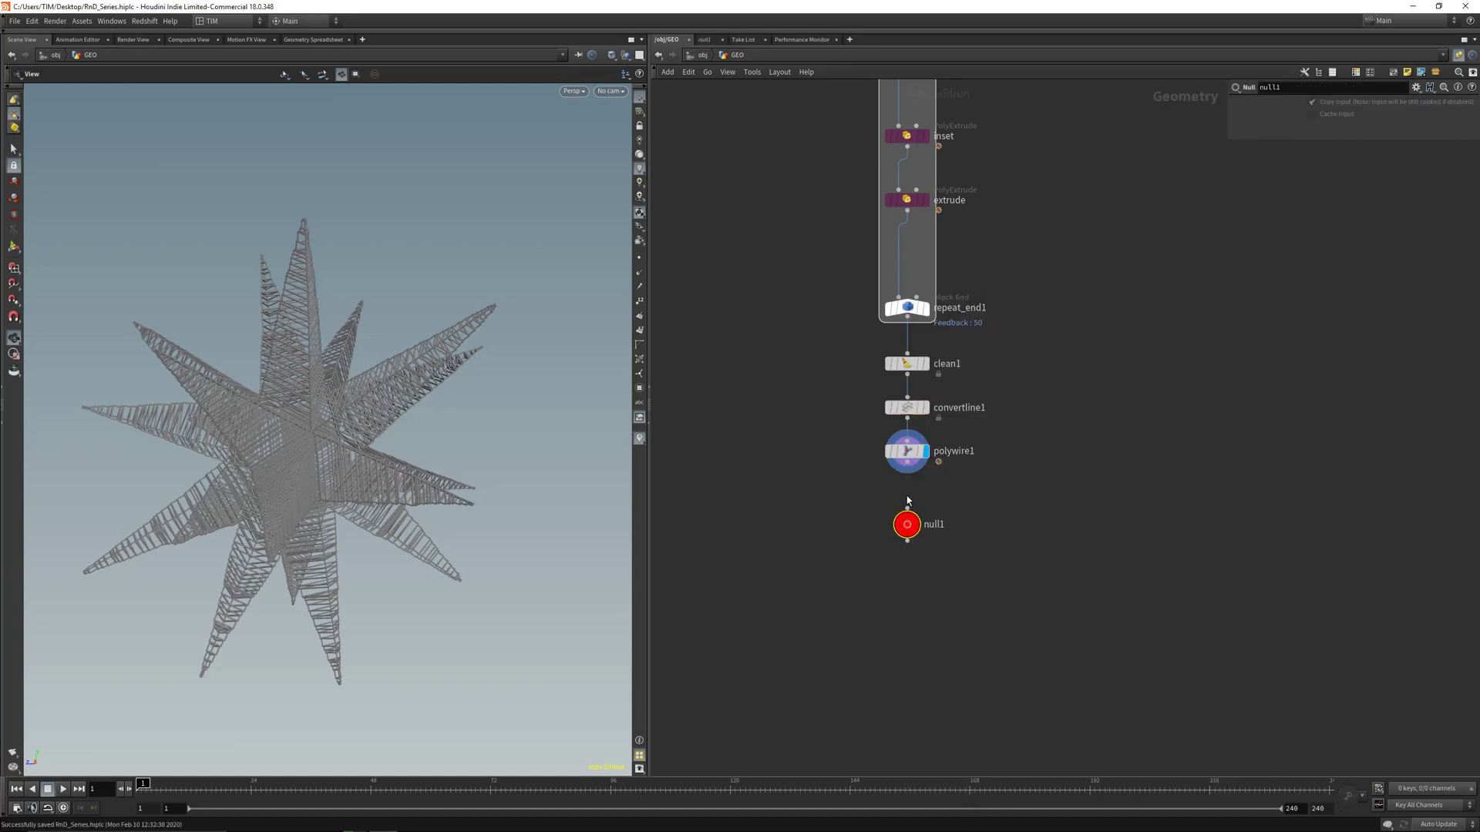
double_click(936, 525)
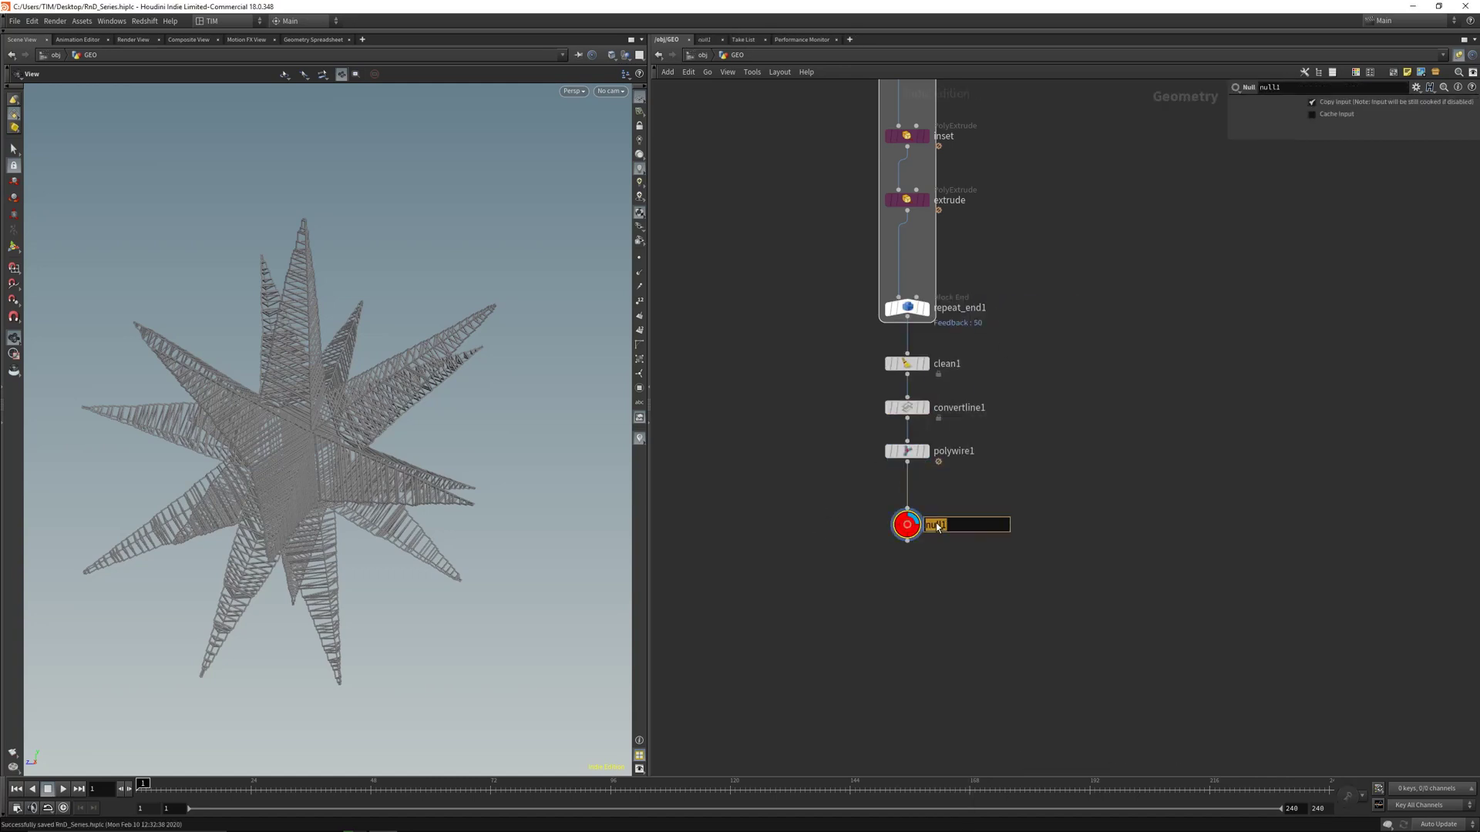
key("Return")
Add a Material node below the OUT null, display it and rename it MAT_RS
key("Tab")
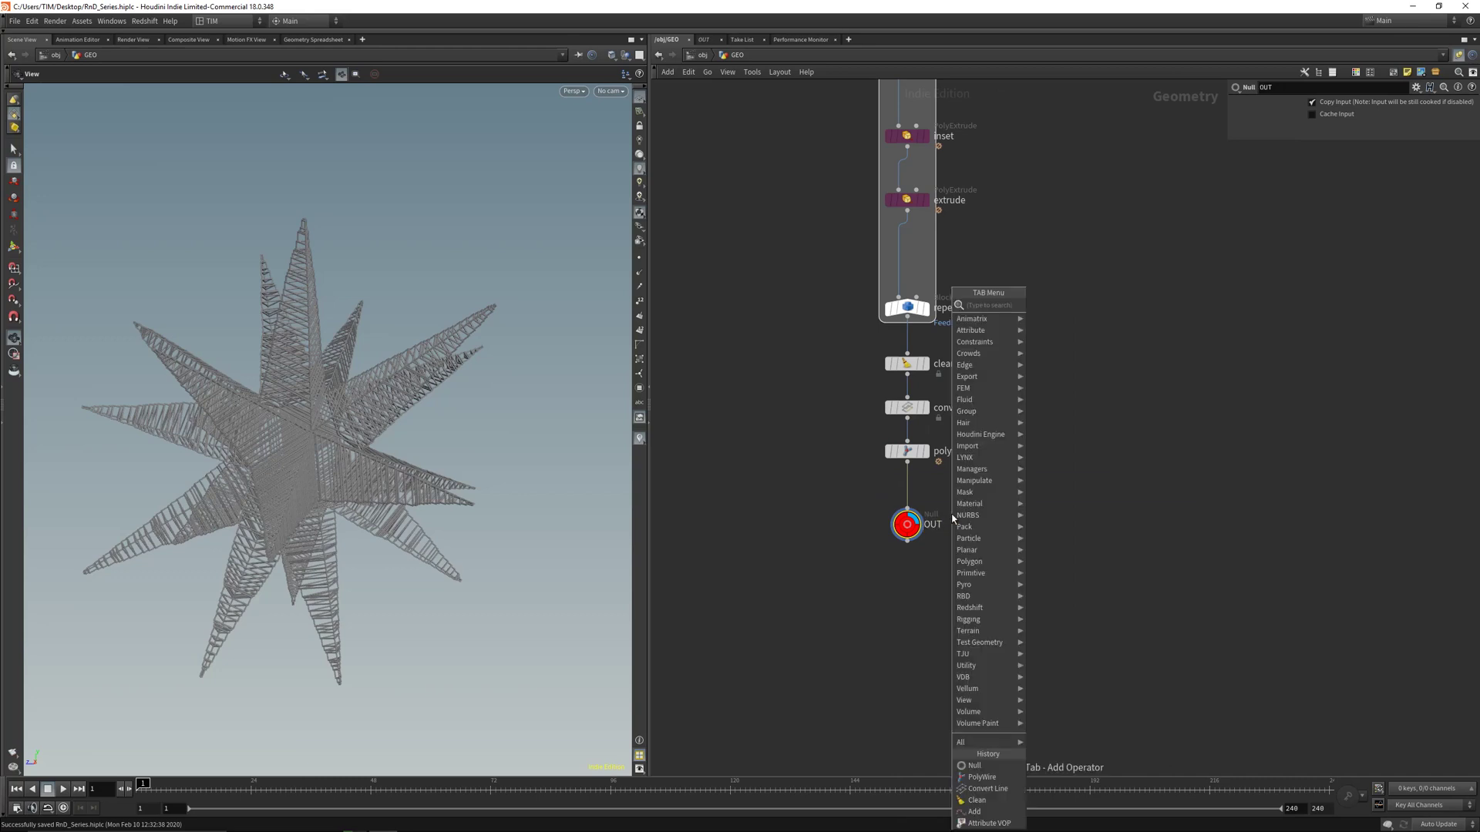
type("mater")
left_click(1055, 306)
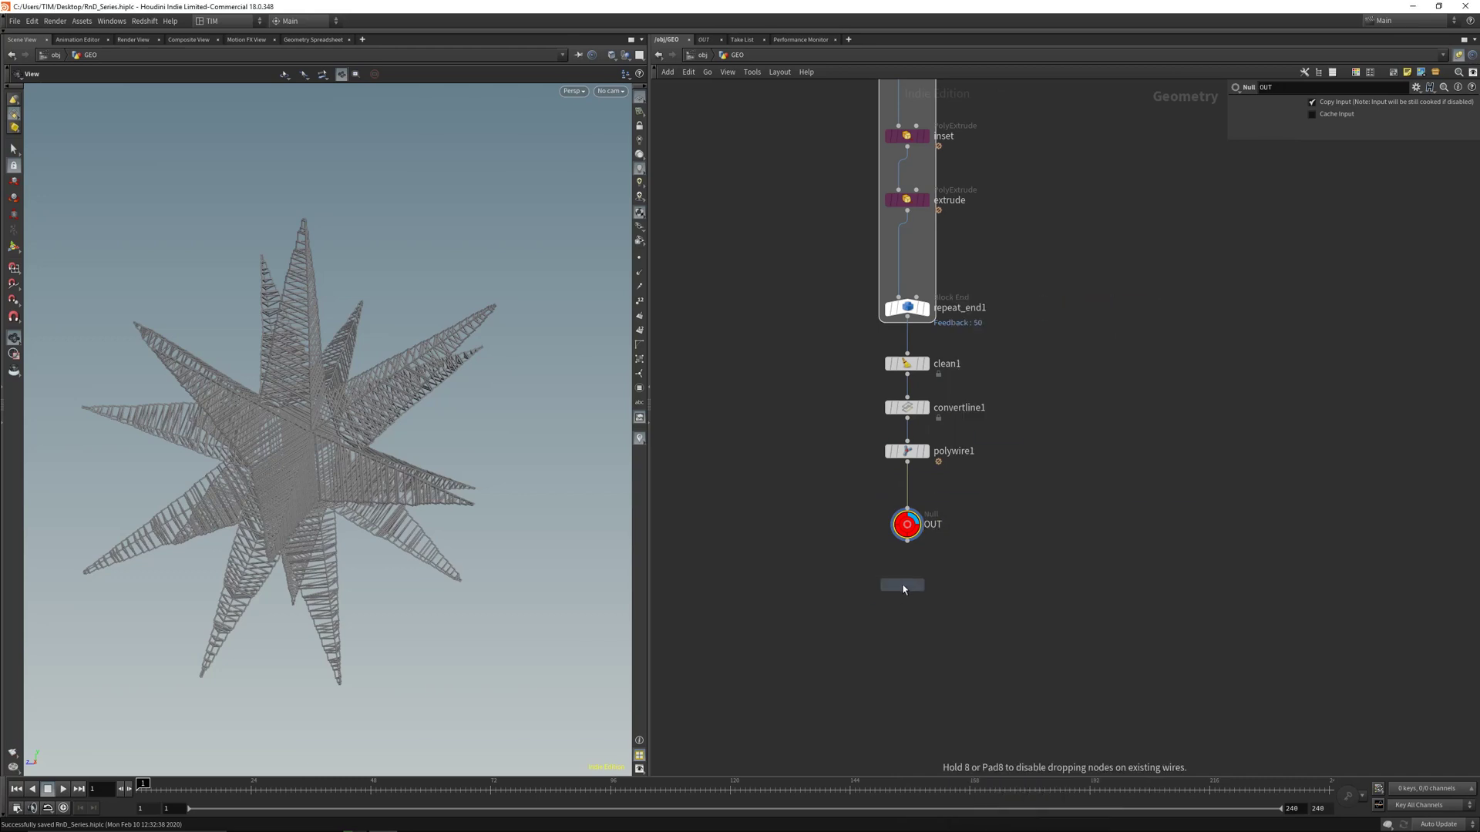
left_click(904, 588)
double_click(953, 584)
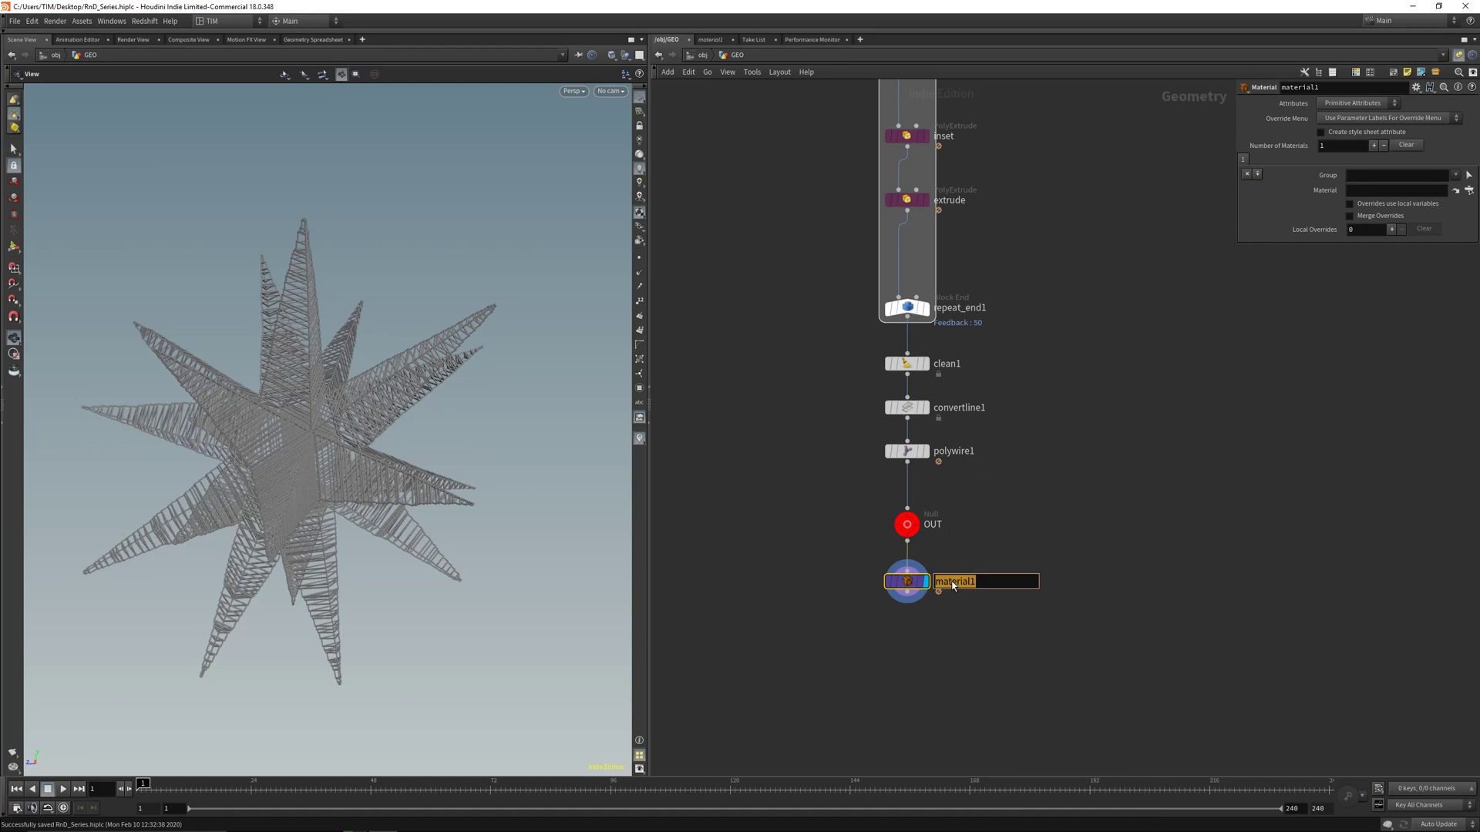
type("MAT_RS")
key("Return")
Go up to the object level and place a SHOP Network node below and beside GEO
key("u")
key("Tab")
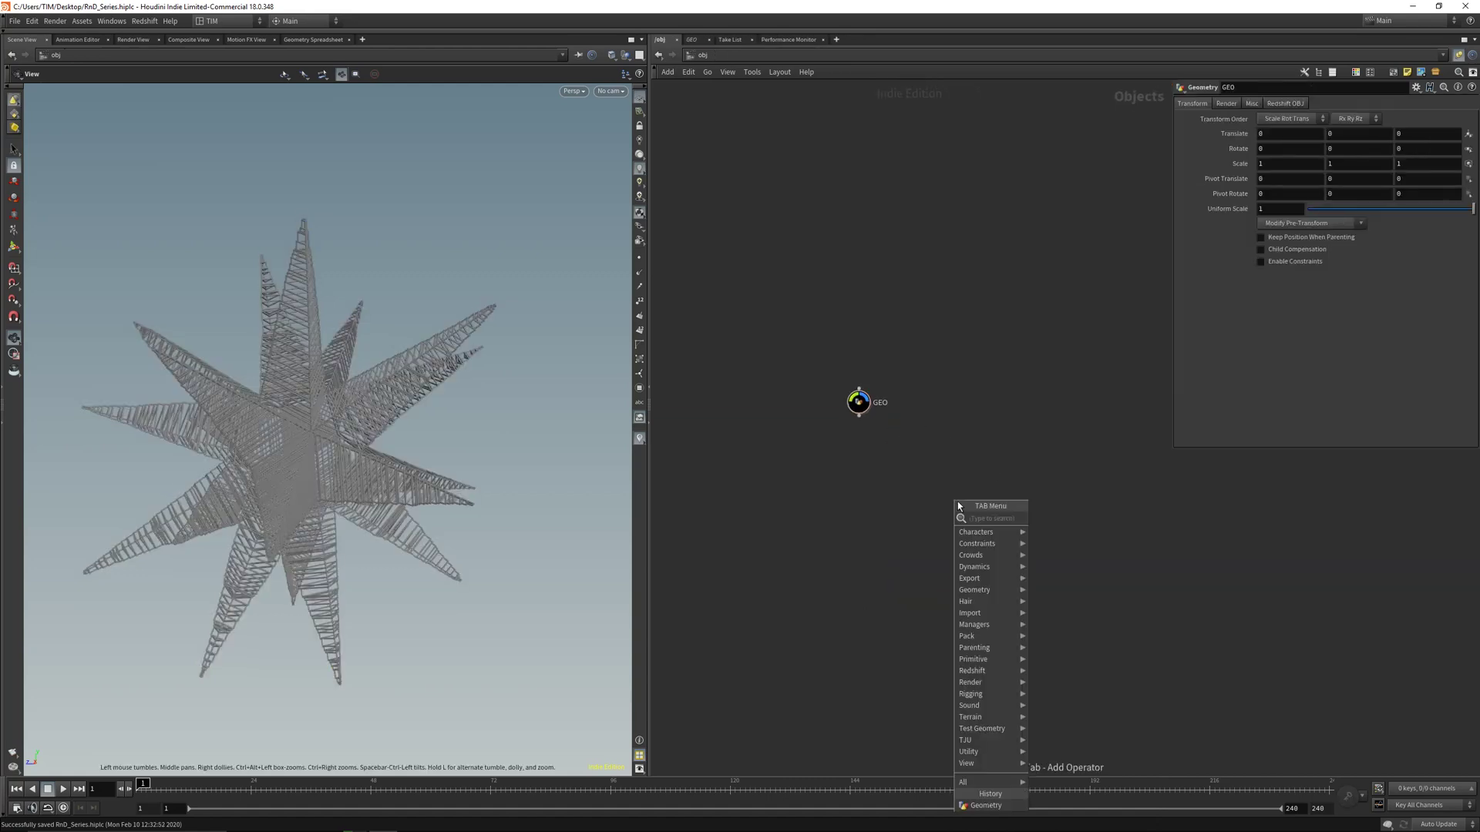
type("sho")
key("Return")
left_click(978, 475)
Place a ROP Network node just below shopnet1
key("Tab")
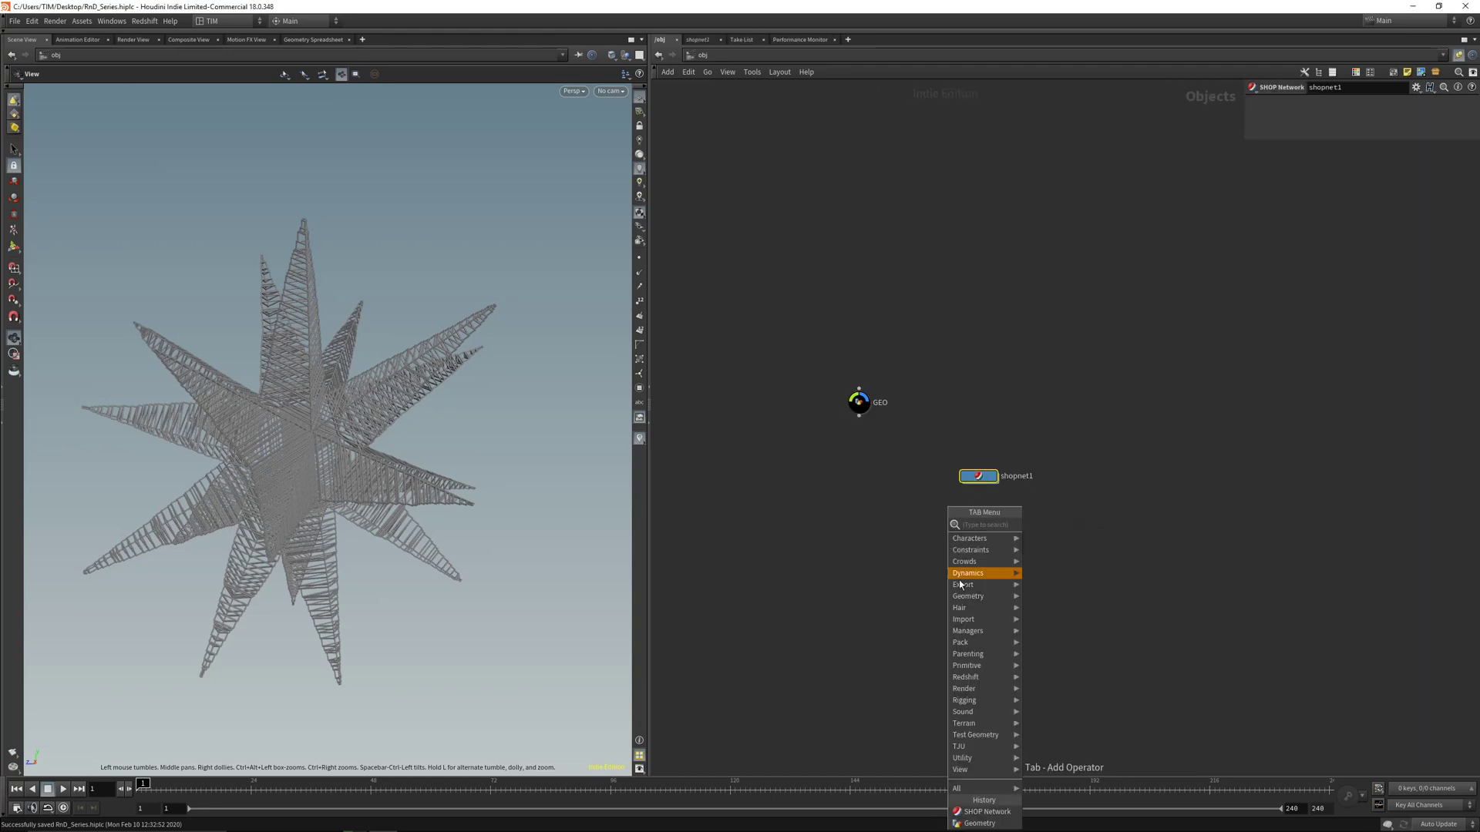
mouse_move(961, 586)
key("Escape")
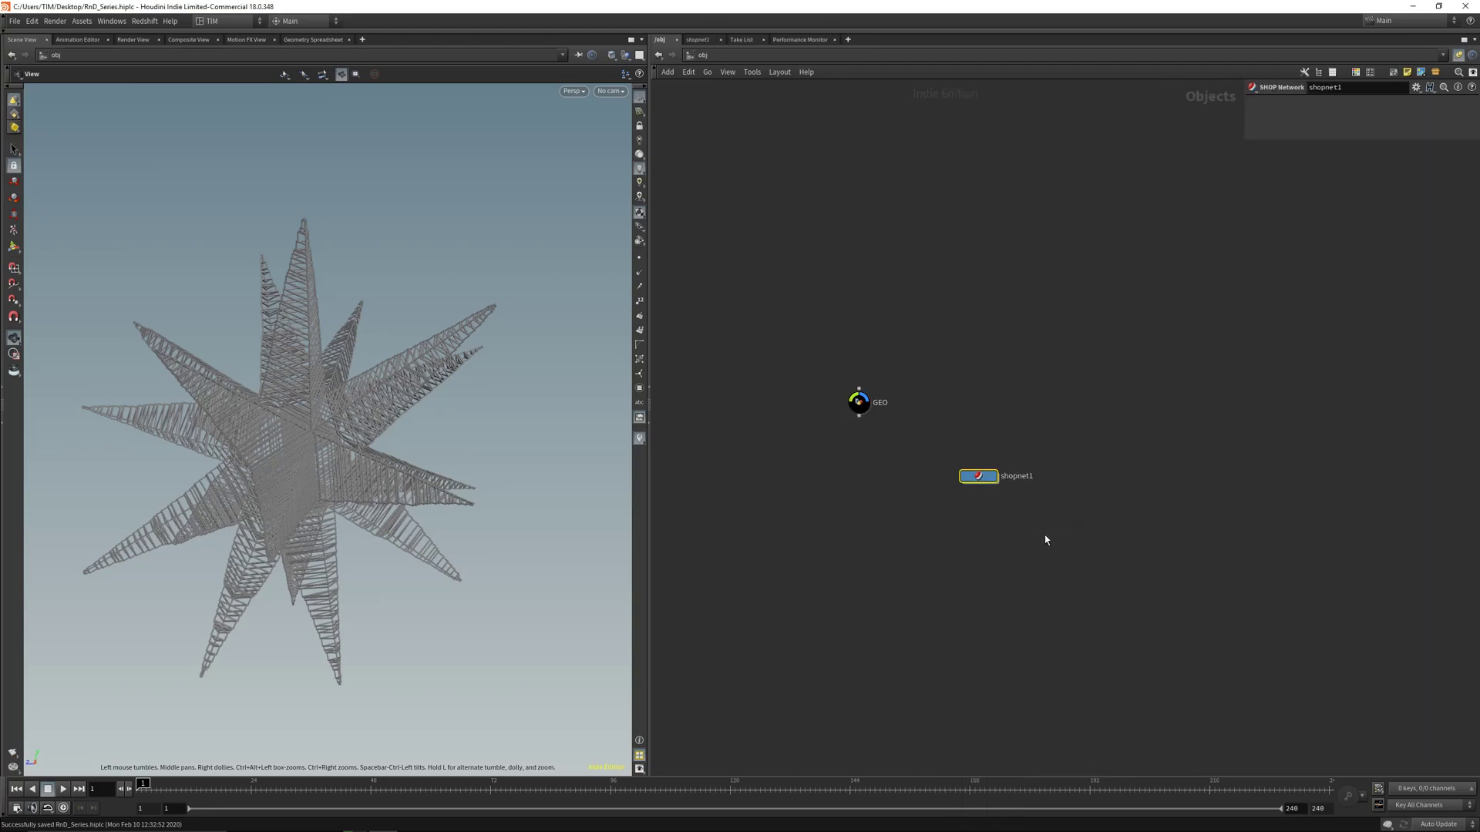
key("Tab")
type("ro")
left_click(1160, 528)
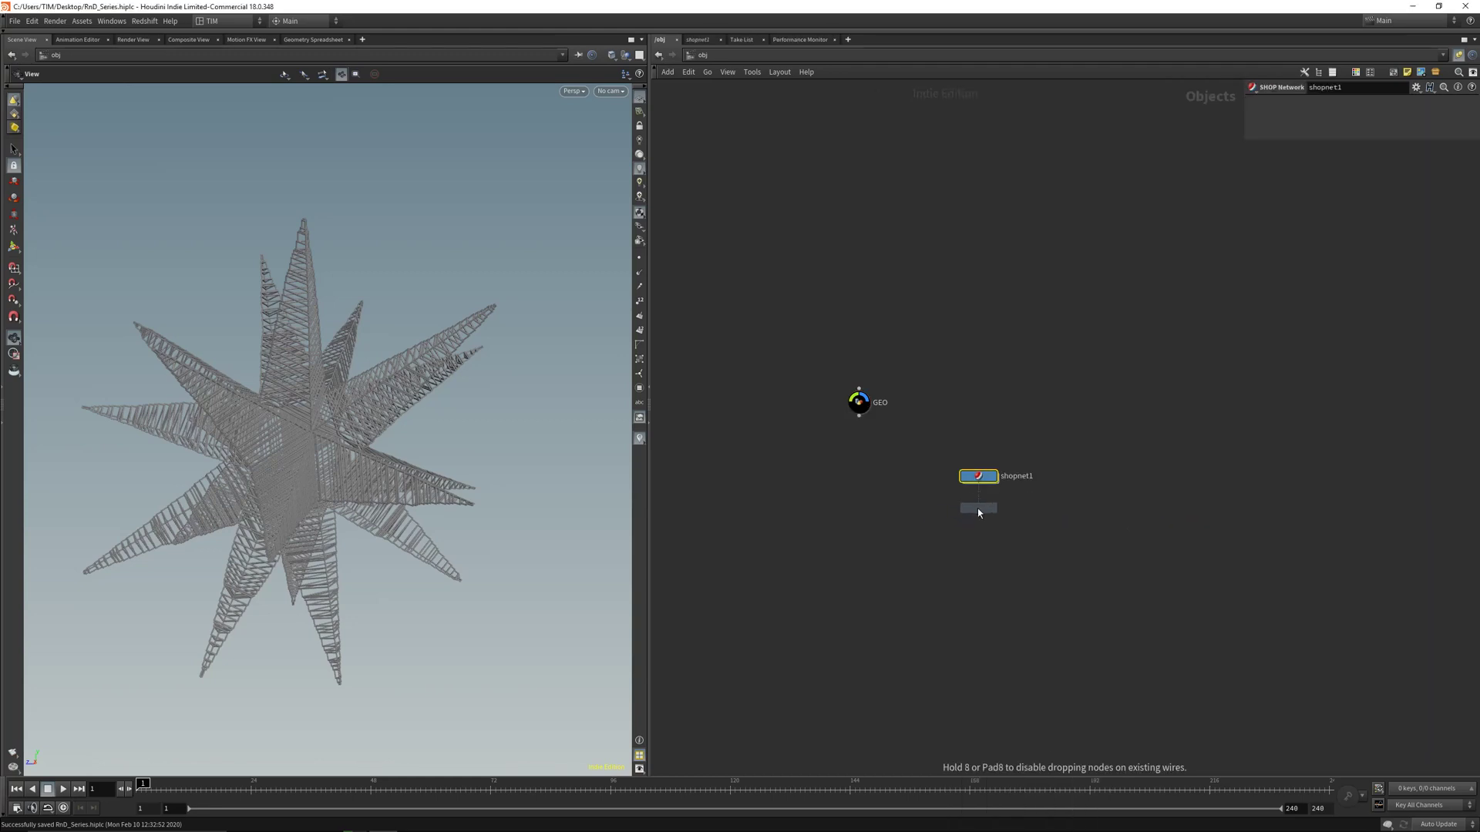
left_click(978, 508)
Colour the shopnet1 and ropnet1 nodes red
left_click_drag(928, 440, 1055, 541)
key("c")
left_click(1415, 698)
scroll(1007, 491, "up", 3)
Rename the SHOP network RS_MAT and the ROP network OUT
double_click(1012, 464)
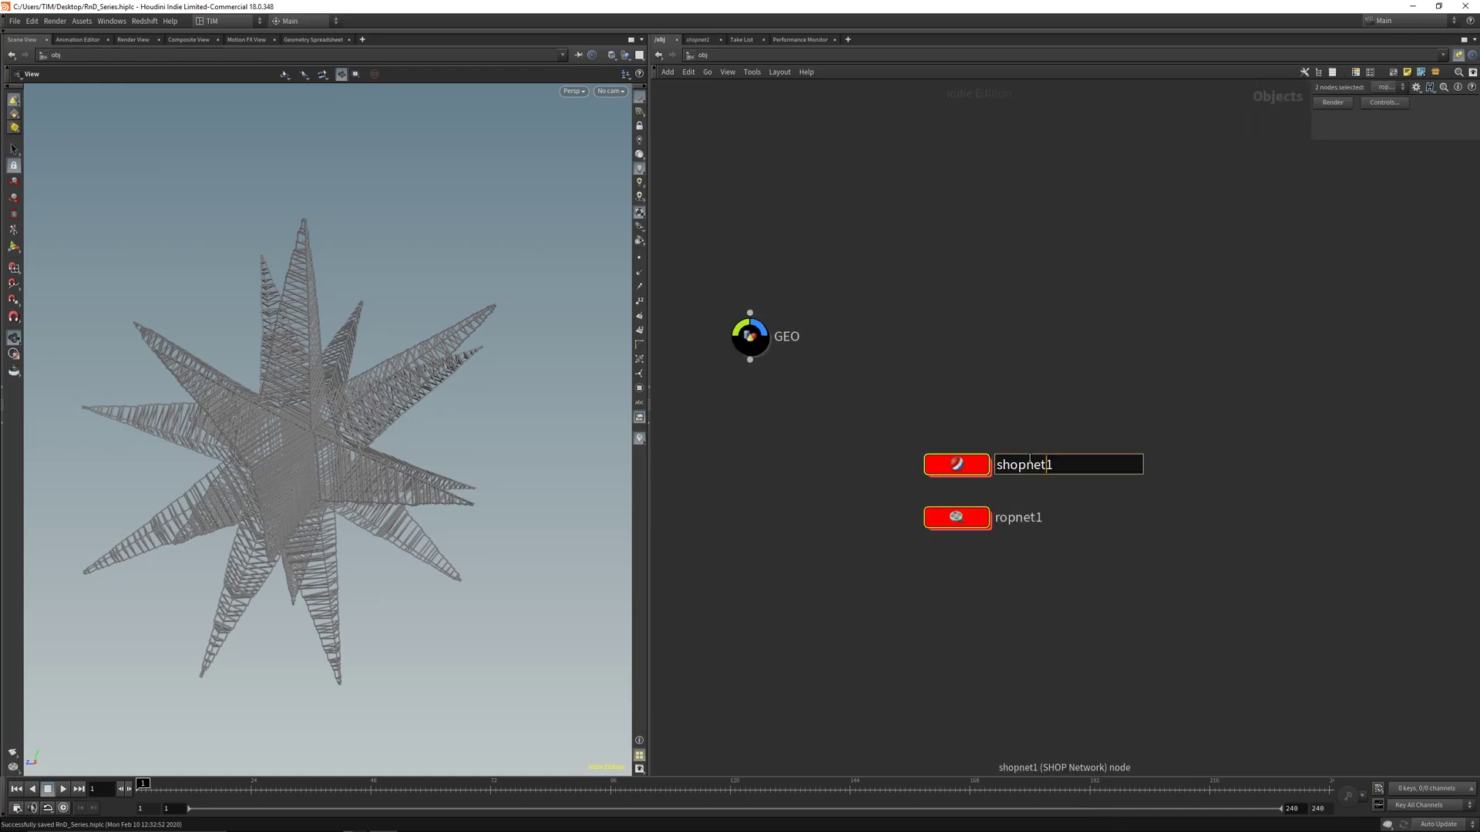
type("RS_MAT")
double_click(1022, 521)
type("OUT")
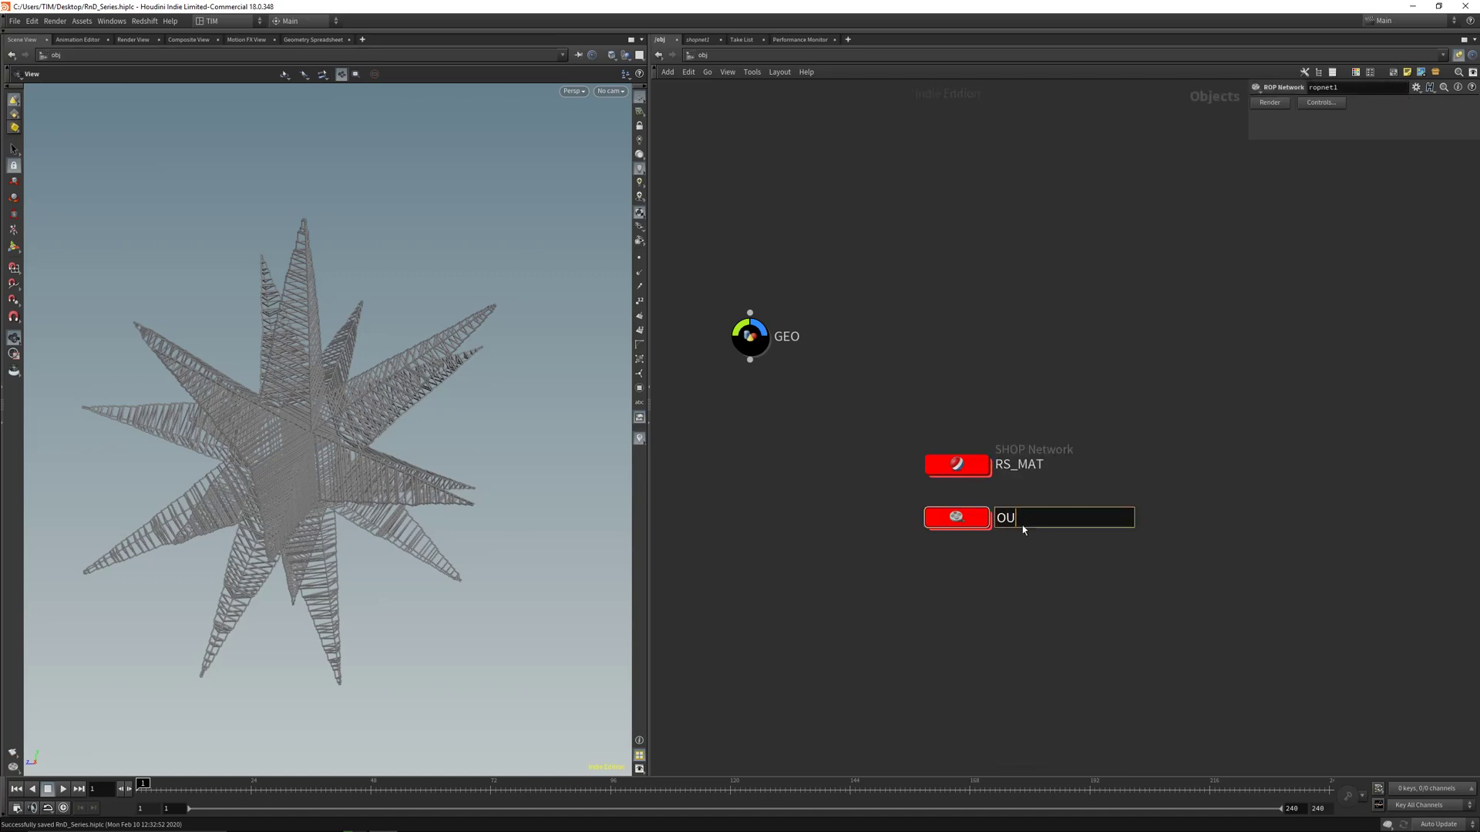
key("Return")
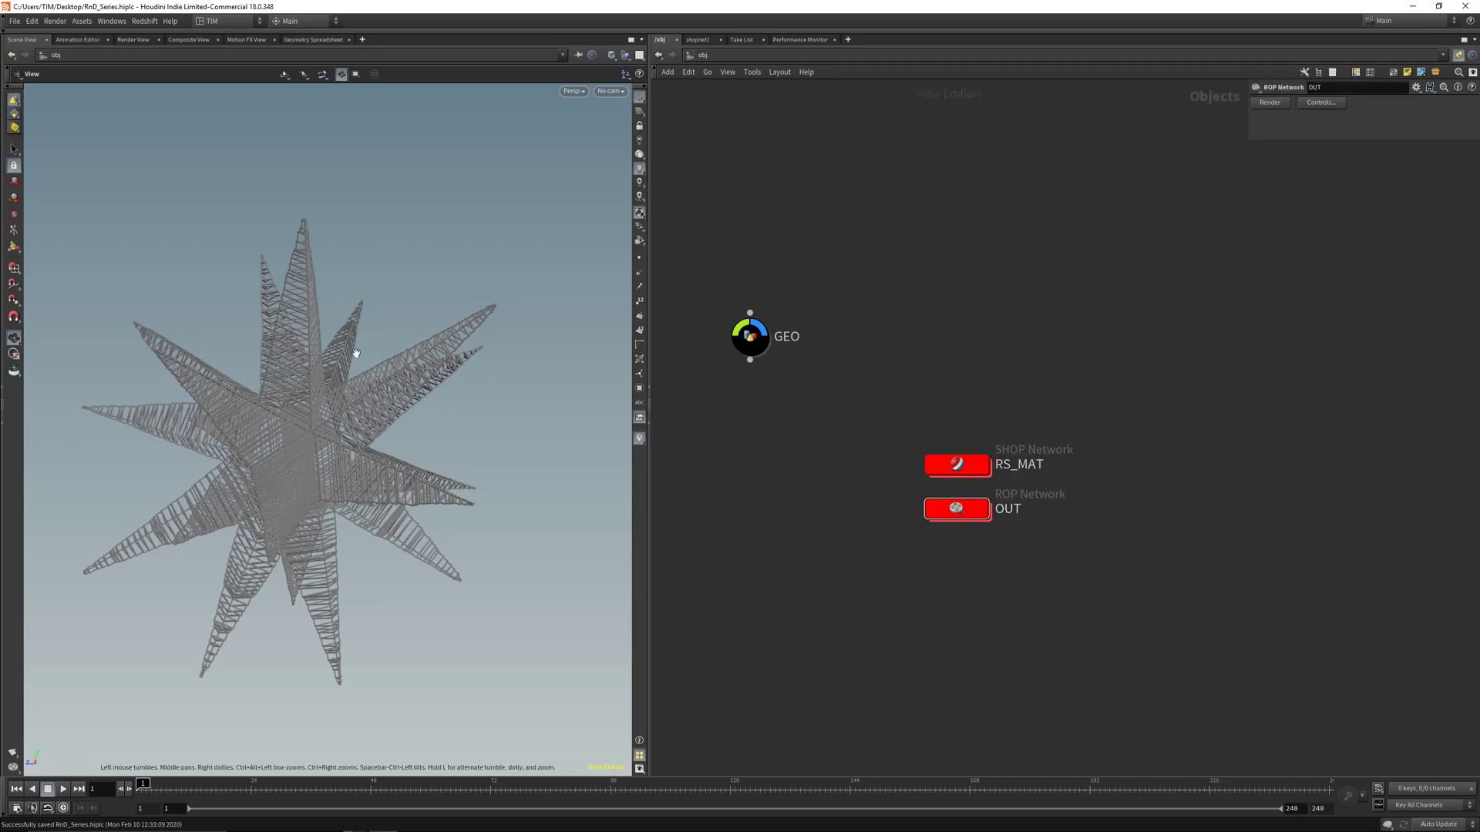
Create a new camera from the current viewport view and lock the camera to the view
left_click_drag(357, 353, 301, 369)
left_click(604, 92)
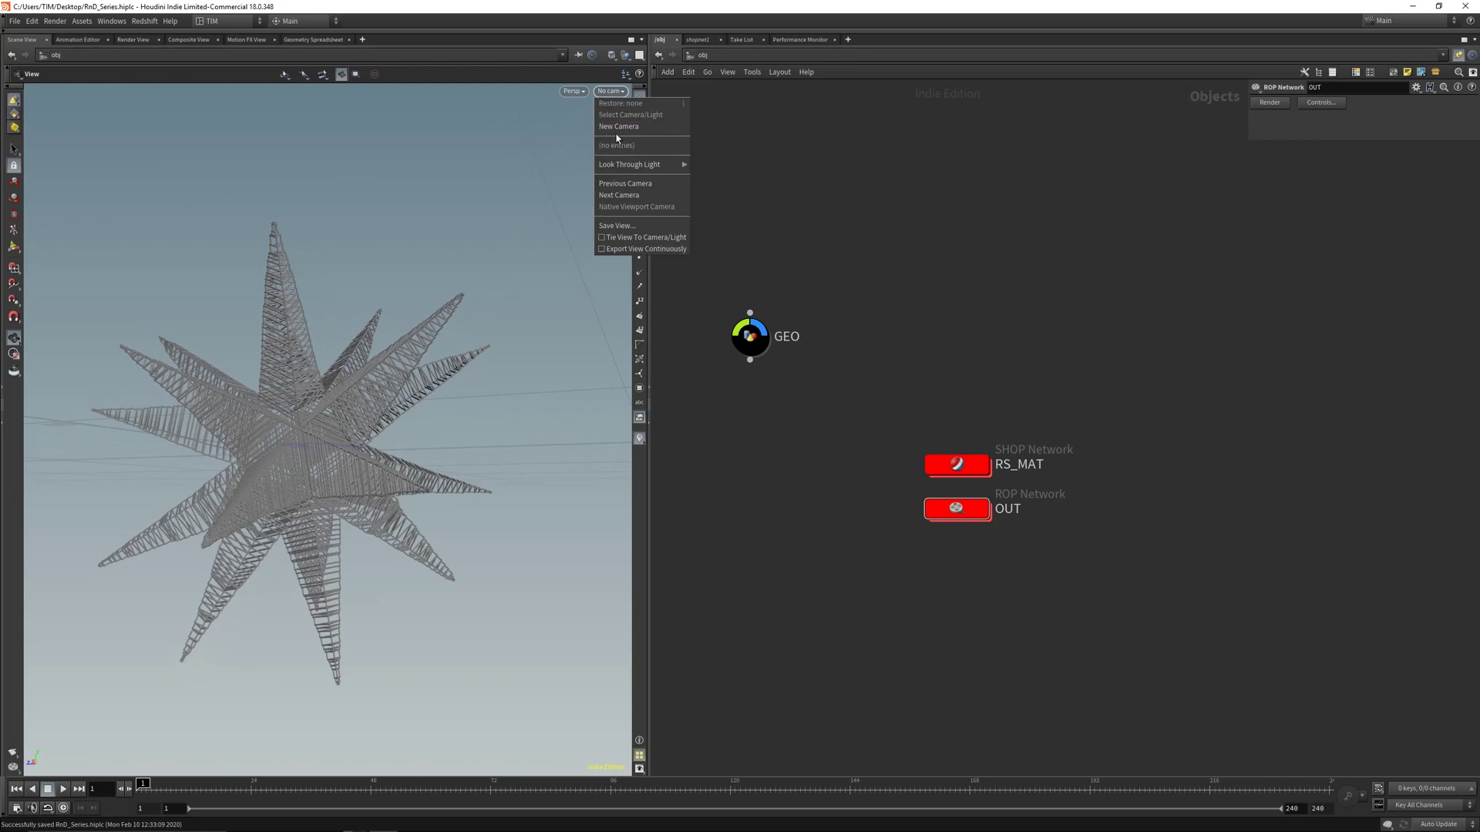
left_click(618, 127)
left_click(639, 125)
Adjust the angle and distance of cam1 so the whole spiked shape fits centred inside the camera frame
left_click_drag(424, 337, 405, 355)
right_click_drag(406, 339, 397, 212)
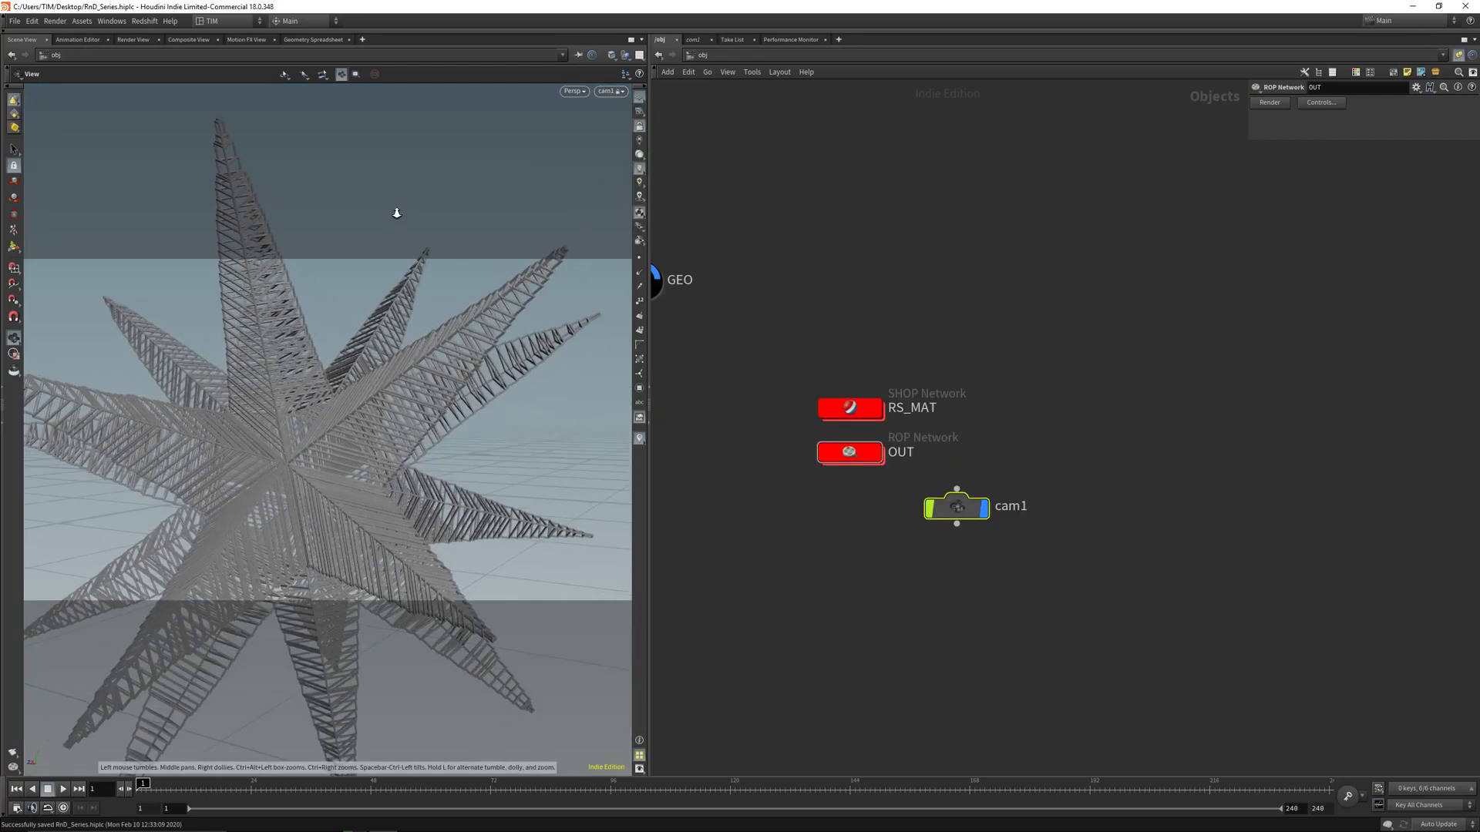
left_click_drag(397, 224, 287, 426)
right_click_drag(287, 426, 274, 591)
left_click_drag(324, 462, 357, 421)
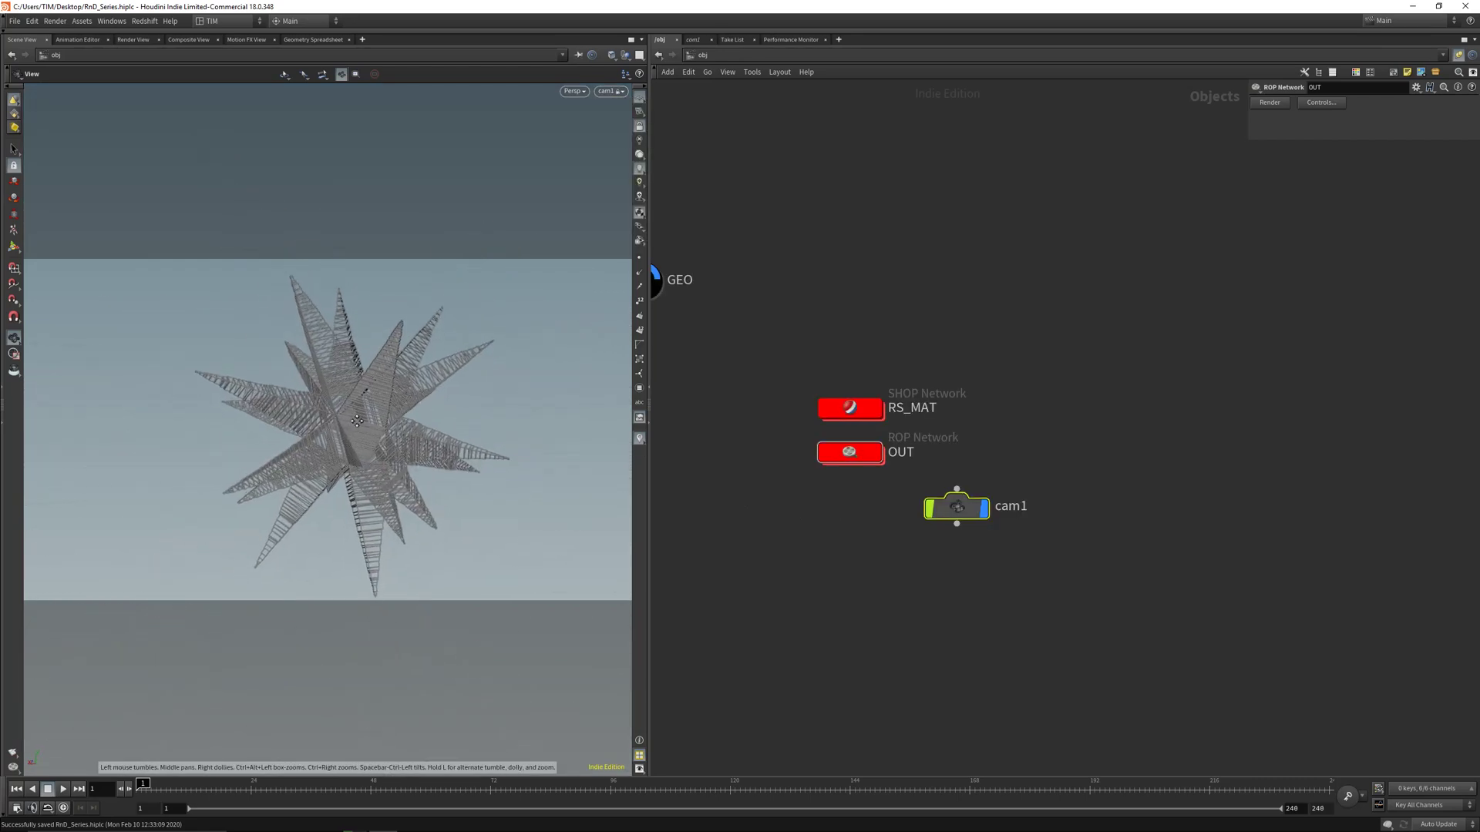
scroll(365, 394, "down", 1)
middle_click_drag(357, 421, 365, 402)
Move the cam1 node to the area below GEO in the network
left_click_drag(958, 508, 831, 594)
scroll(1004, 529, "down", 3)
middle_click_drag(912, 555, 1053, 510)
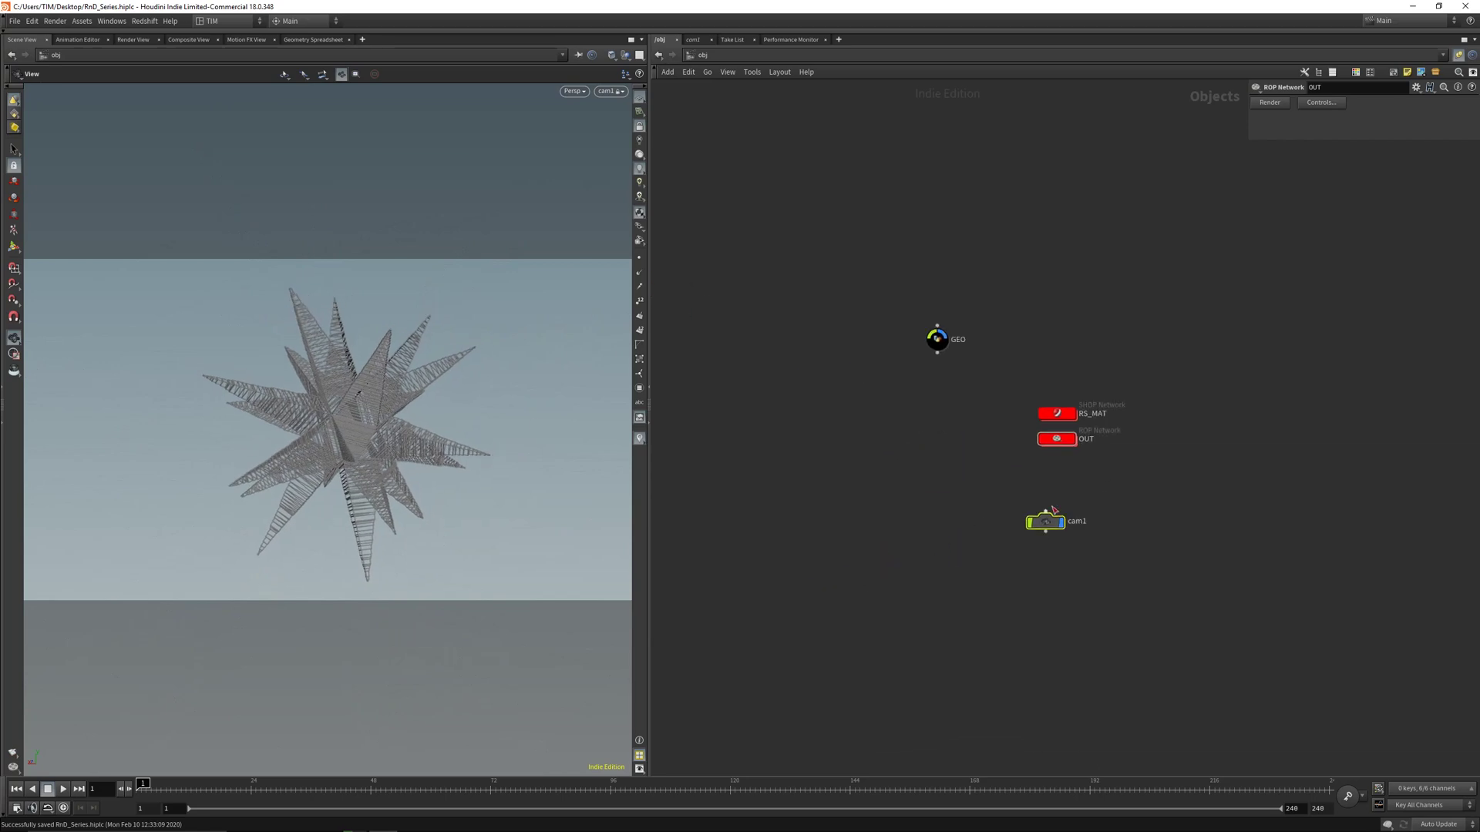
left_click_drag(1053, 510, 918, 554)
Set cam1's Focal Length to 35 millimeters and move the camera closer to the shape
left_click(1294, 104)
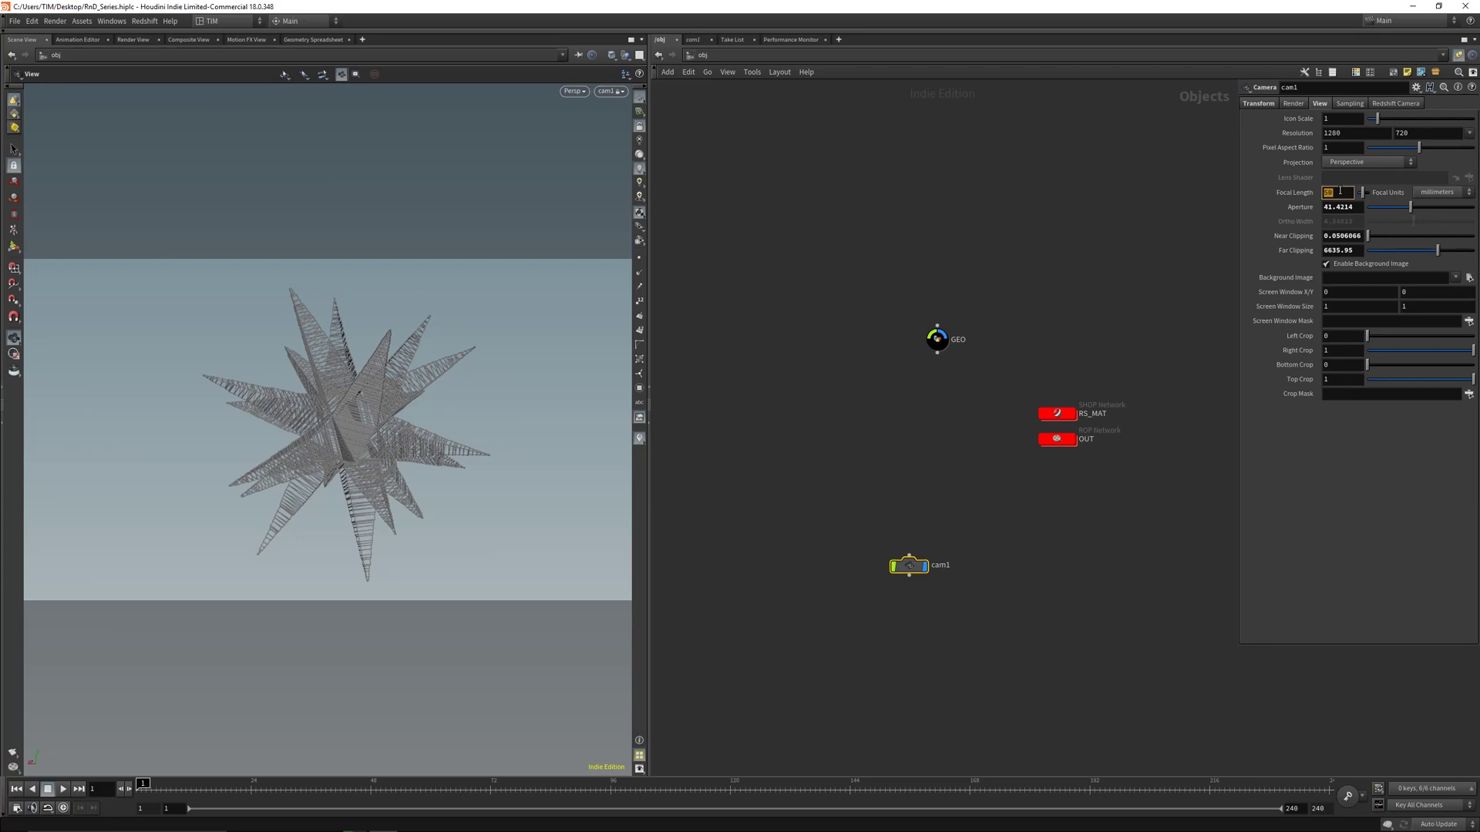
type("35")
key("Return")
right_click_drag(272, 424, 381, 207)
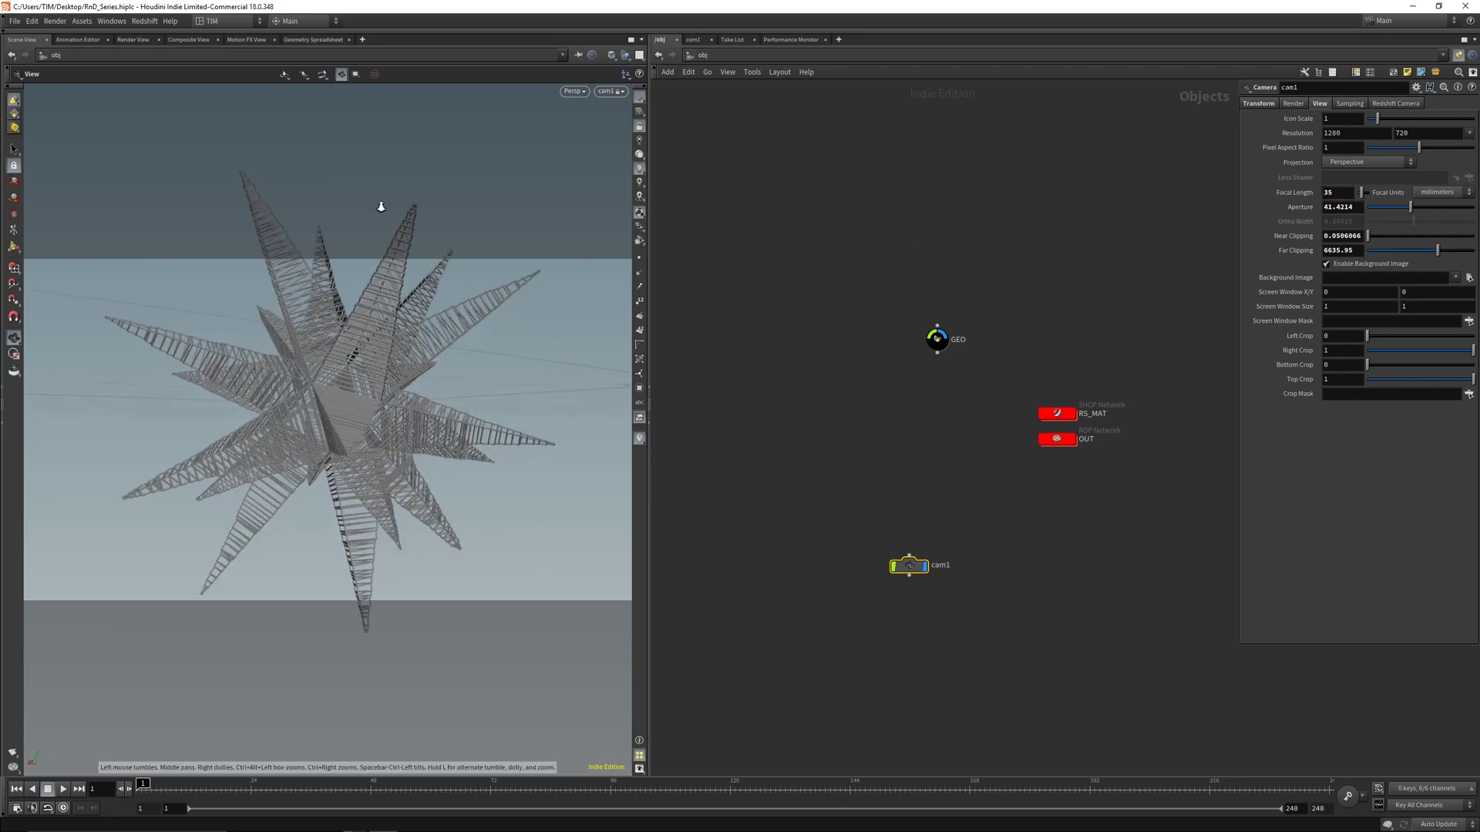
Reposition cam1 so the spiked shape sits vertically centred in the frame, and save the scene
left_click_drag(329, 380, 334, 377)
middle_click_drag(334, 376, 344, 407)
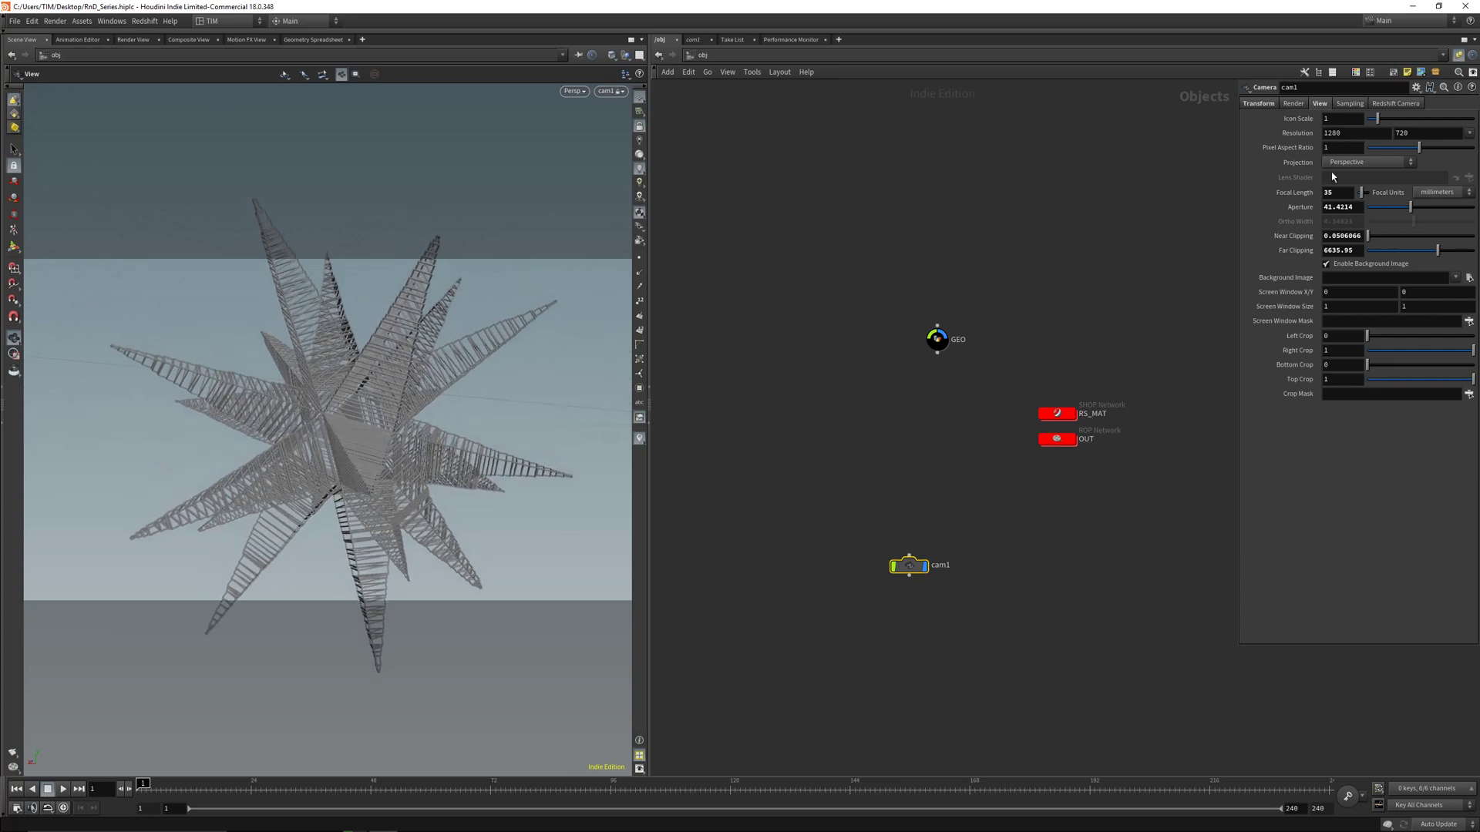
key("ctrl+s")
Set cam1's resolution to 2048 by 871 and slightly reframe the spiked shape in the camera view
double_click(1350, 133)
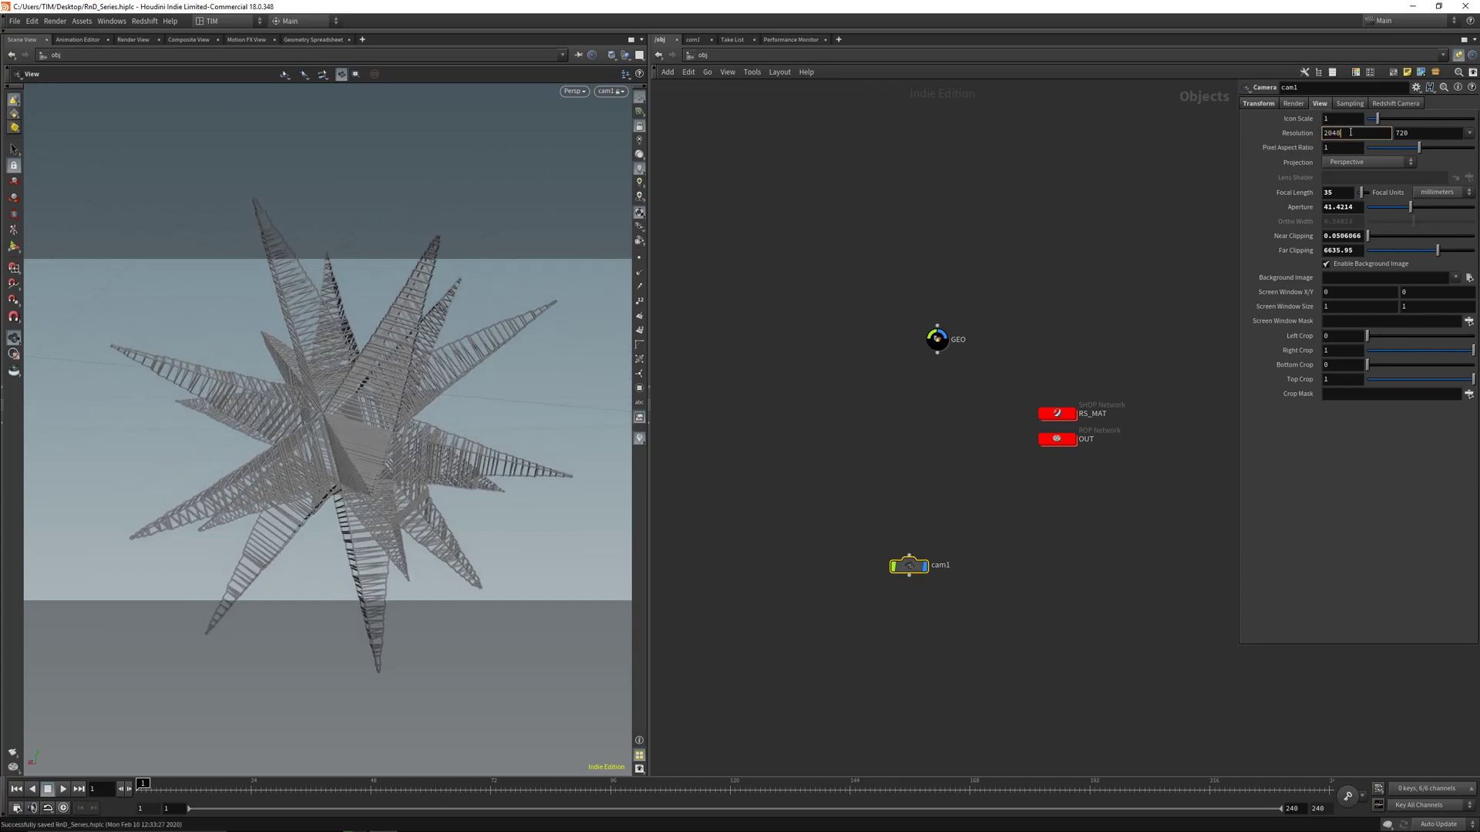
type("2048")
key("Tab")
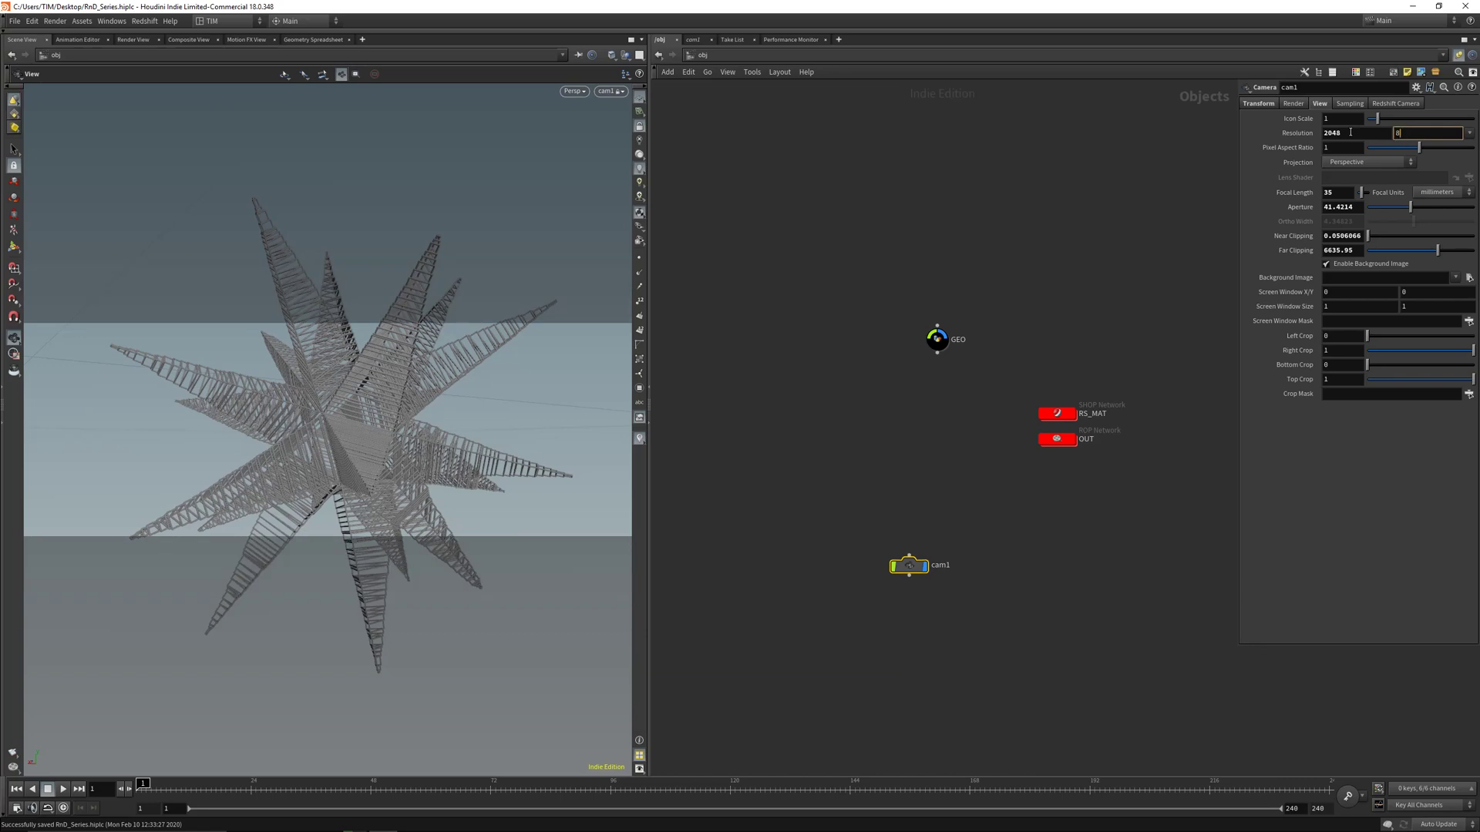
type("871")
key("Return")
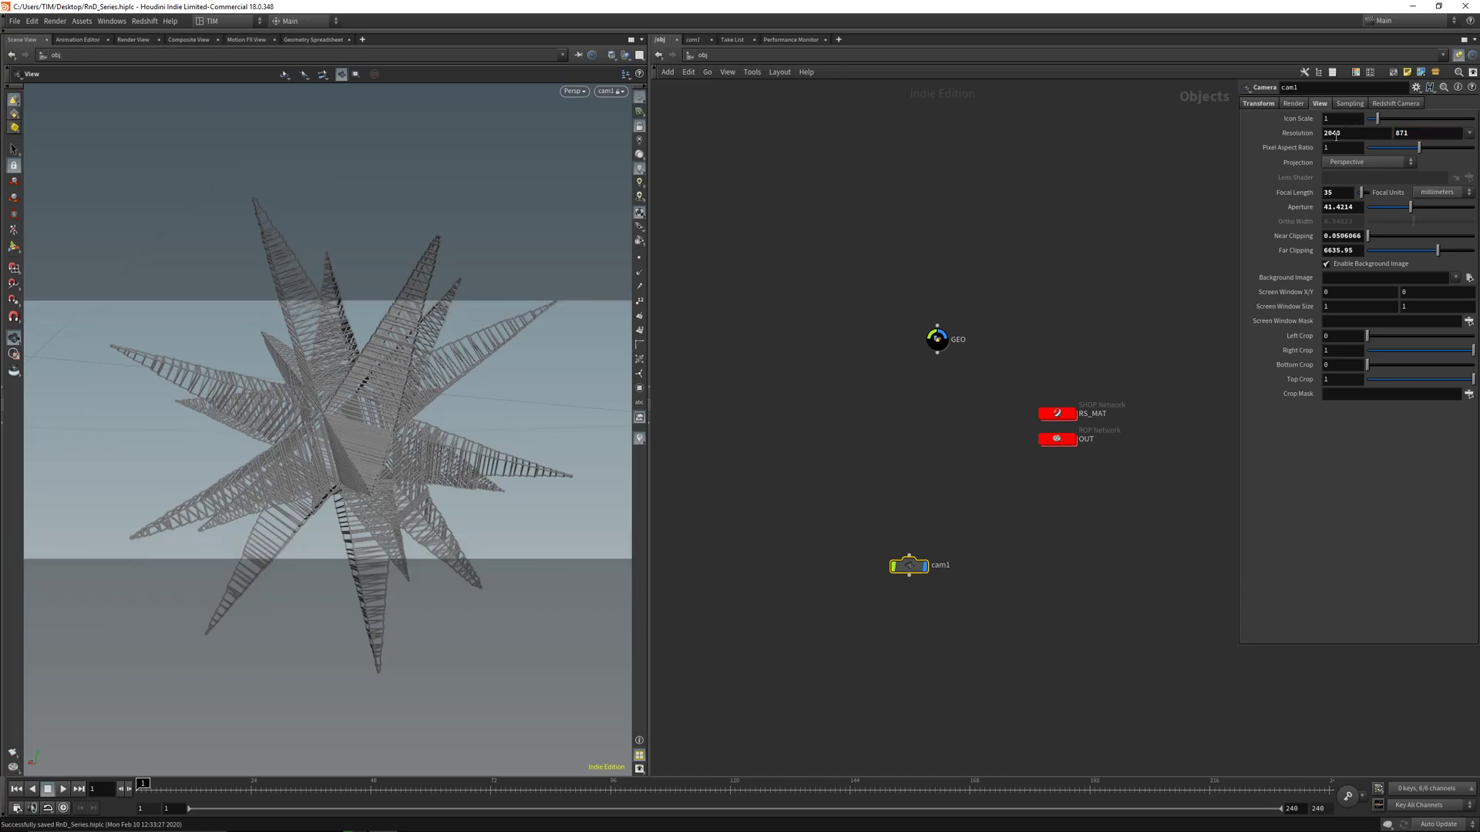
left_click_drag(298, 439, 320, 422)
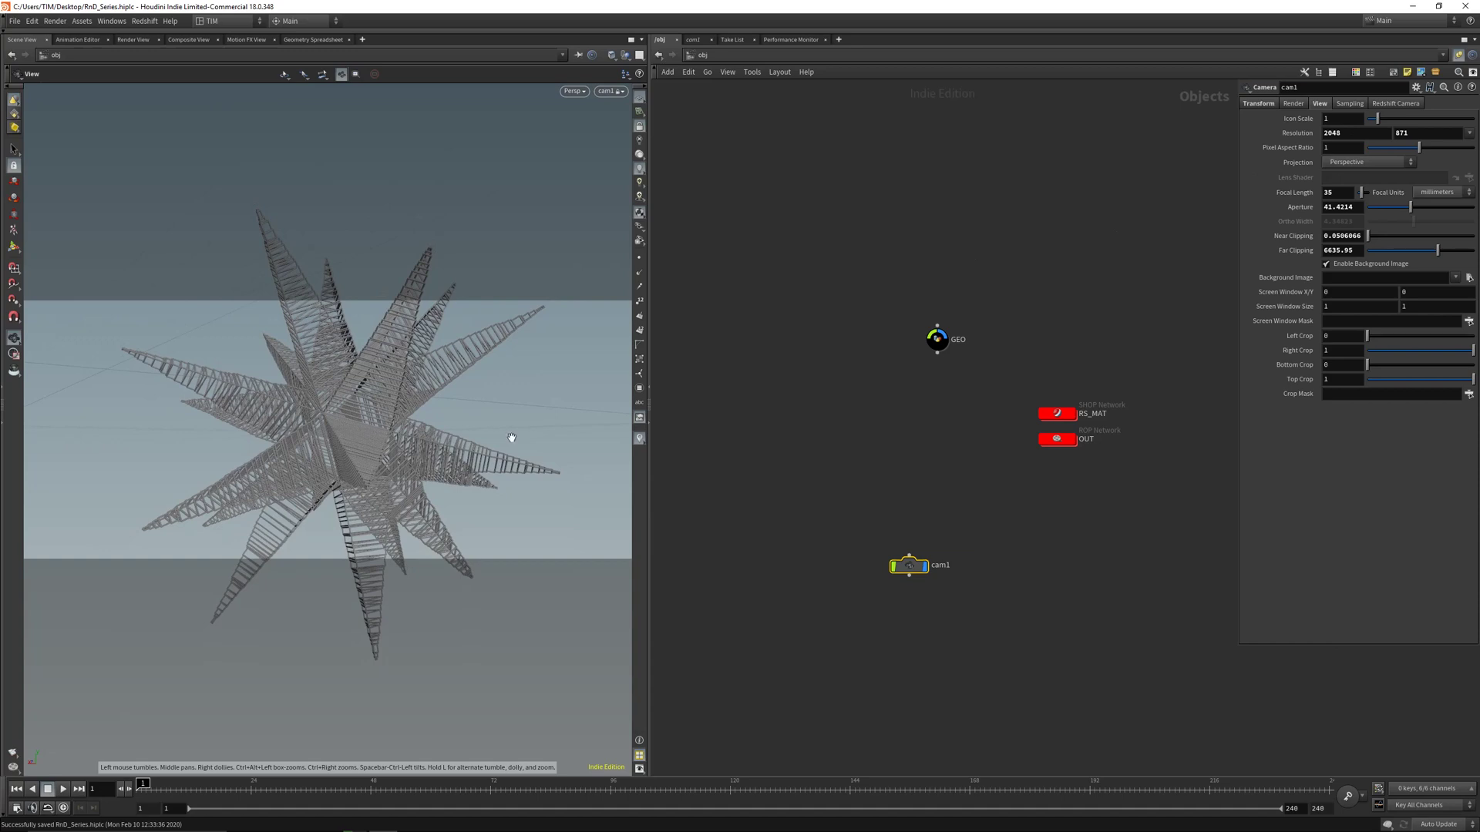
left_click_drag(511, 438, 373, 402)
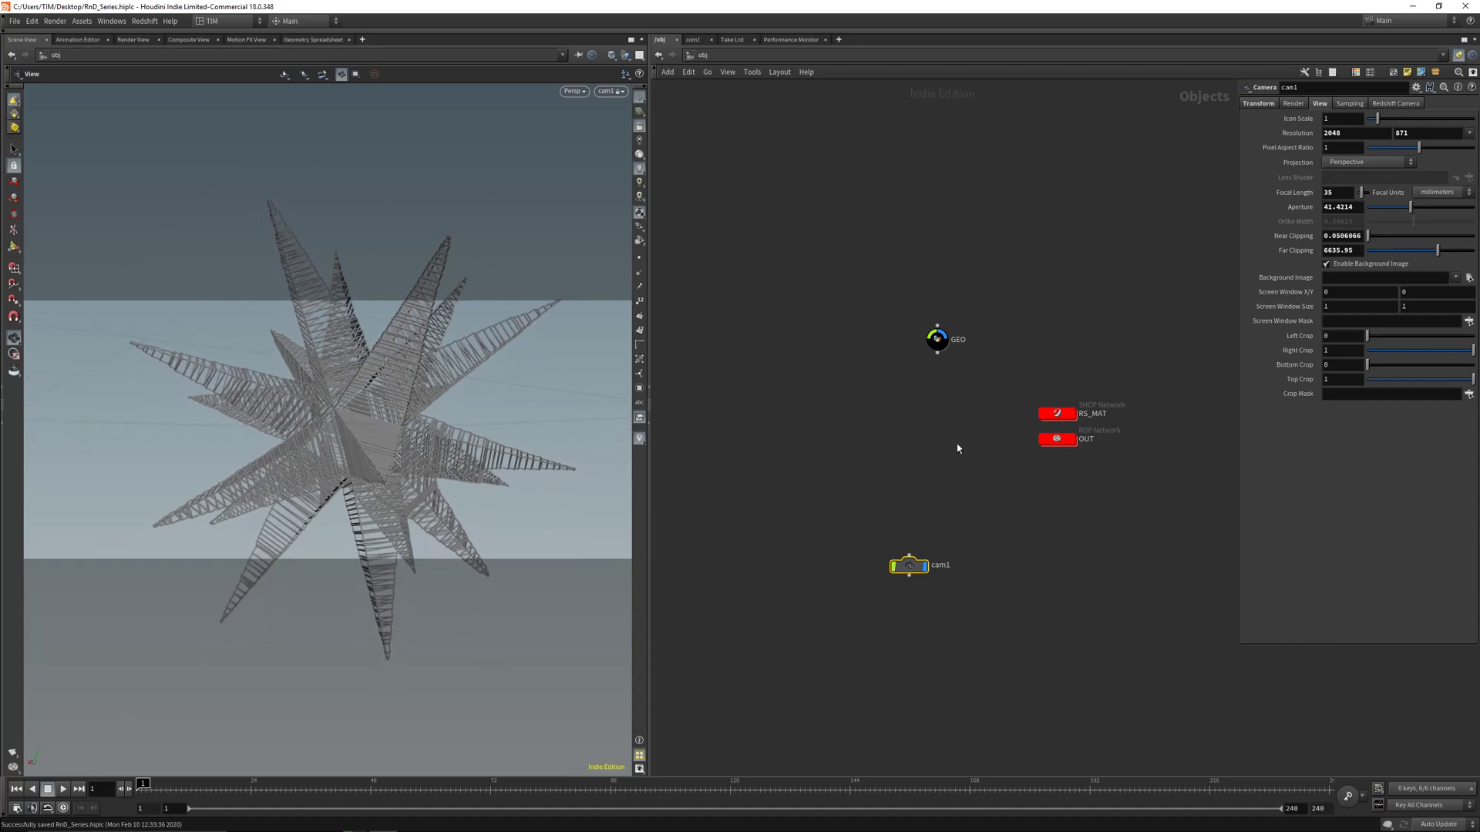
Add a Redshift Network inside the RS_MAT shader network and name it MAT_GEO
double_click(1057, 415)
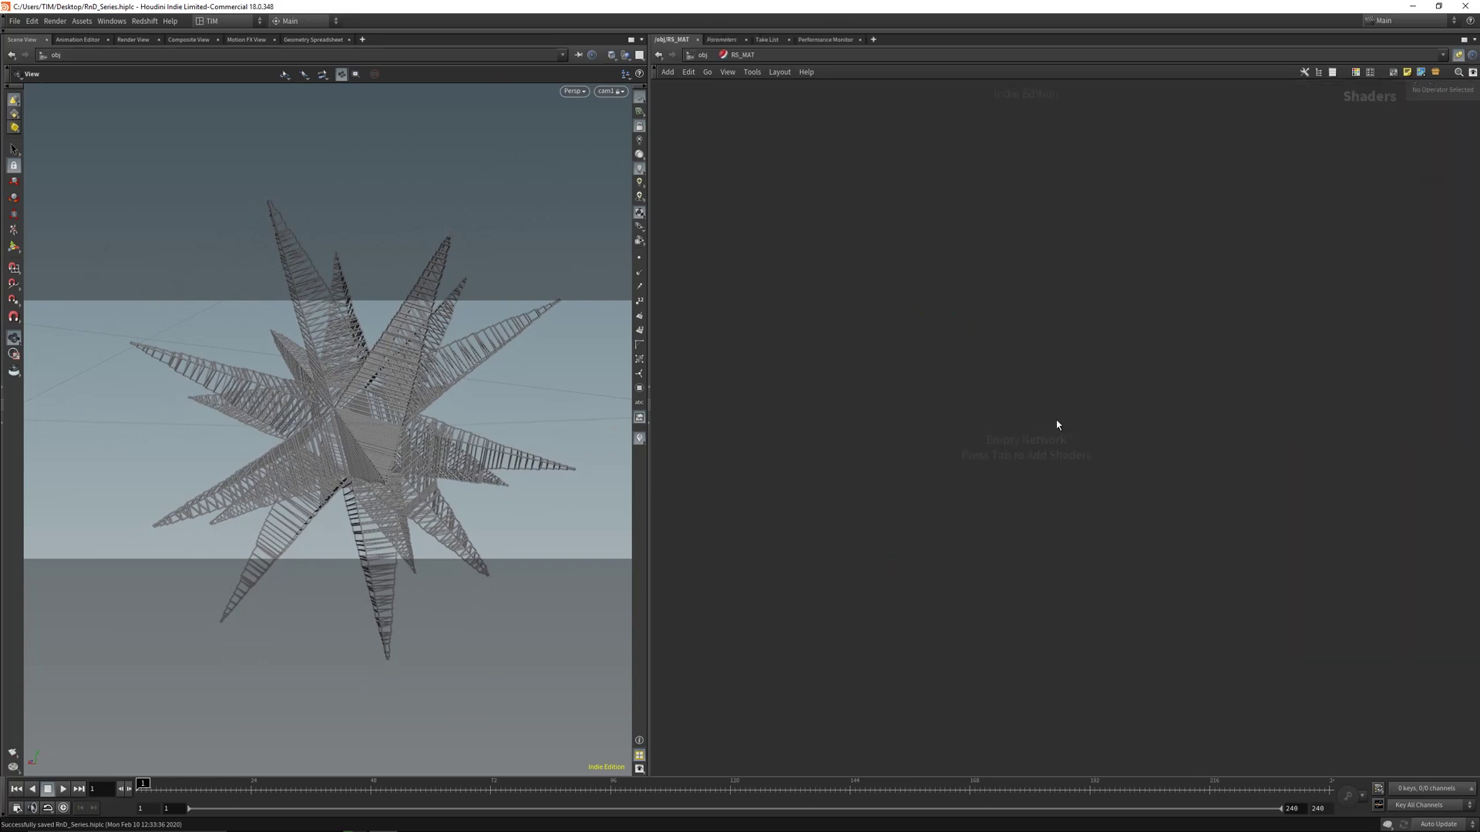
key("Tab")
key("Escape")
key("Tab")
type("re")
left_click(1083, 476)
left_click(945, 443)
double_click(983, 444)
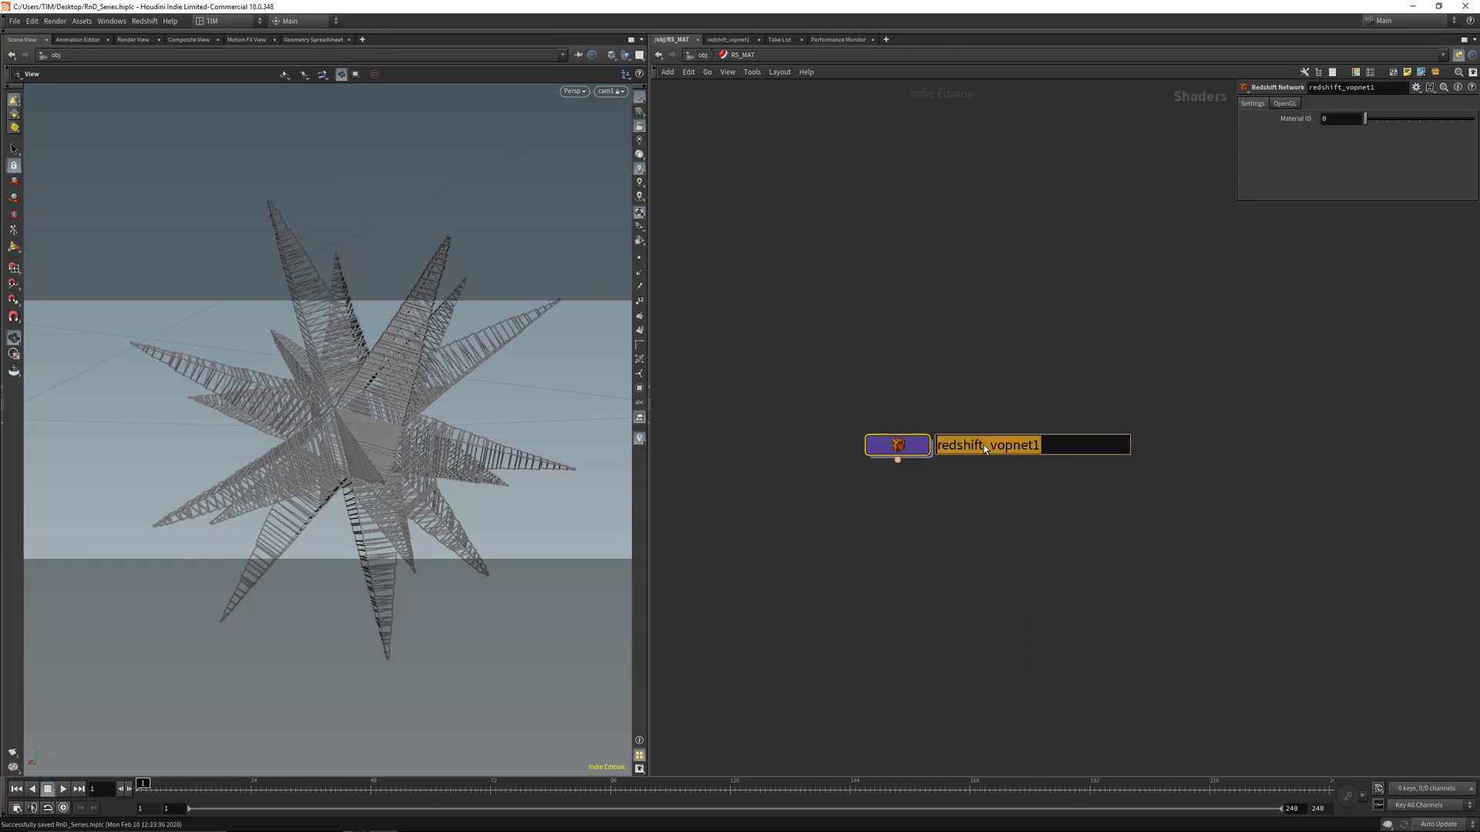
type("MAT_GEO")
key("Return")
Place an RS Material node beside redshift_material1 inside MAT_GEO and return to the object level
double_click(897, 445)
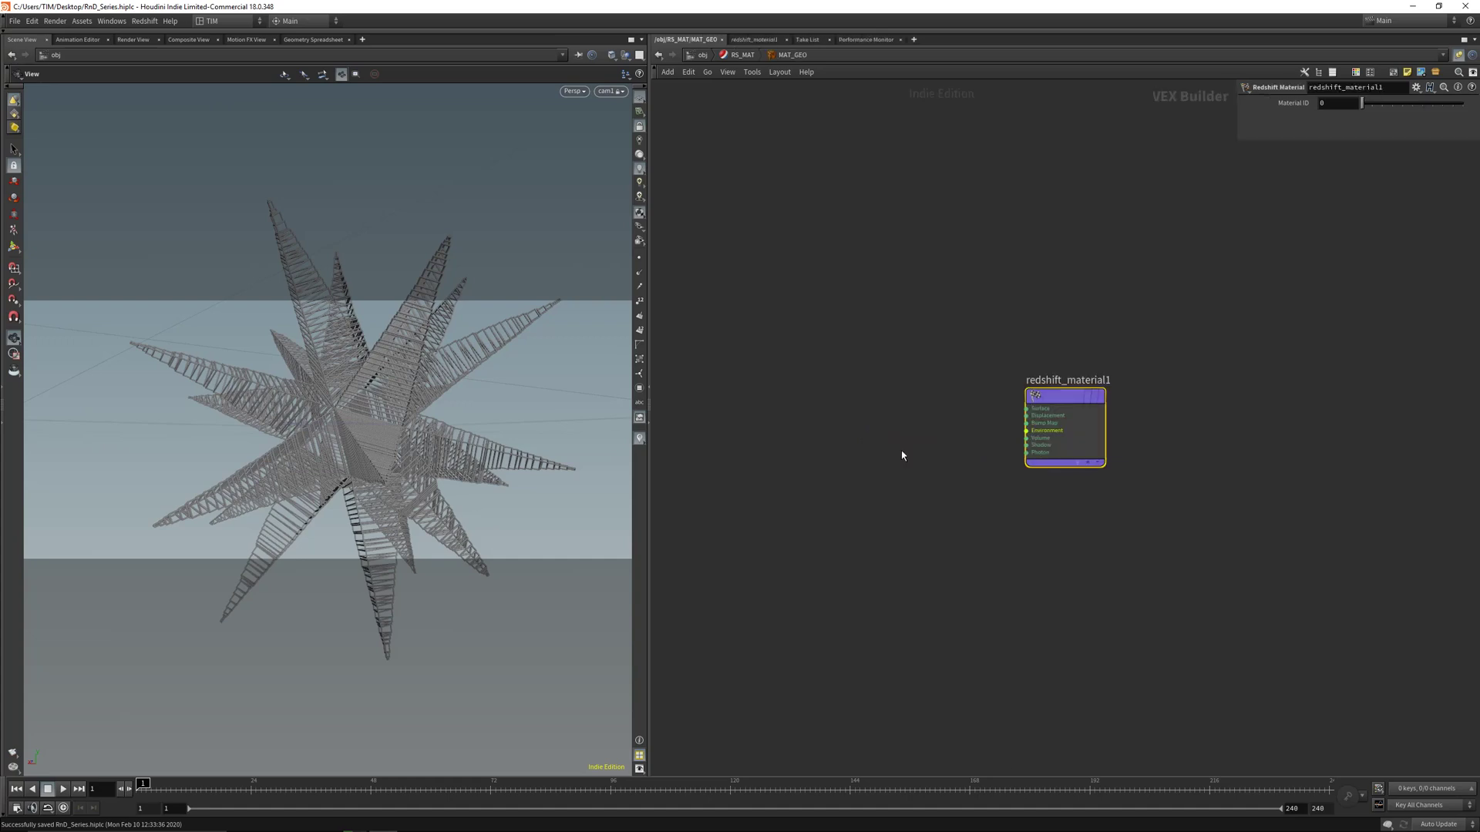
key("Tab")
type("rs ma")
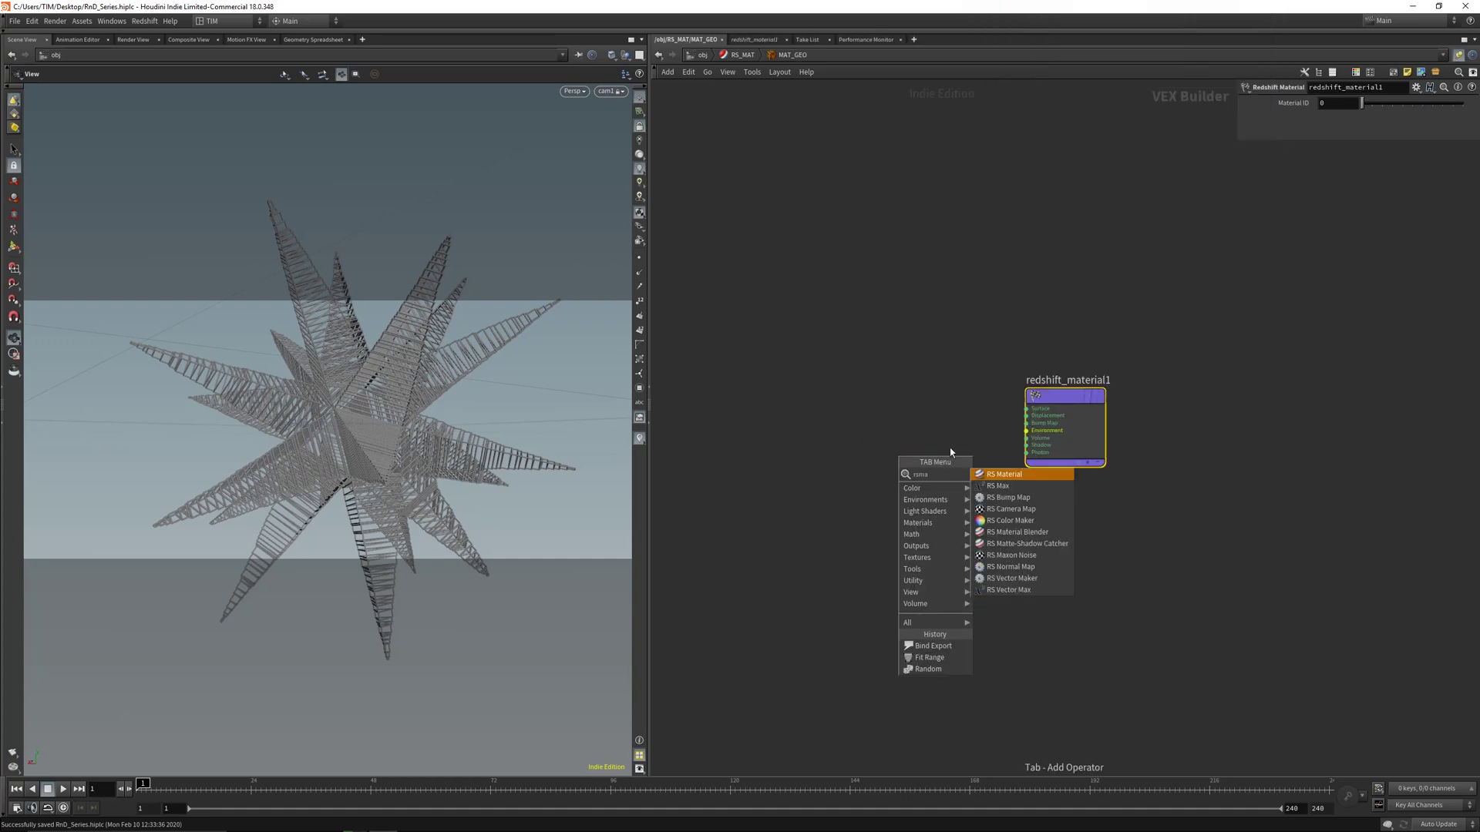
left_click(993, 476)
left_click(889, 400)
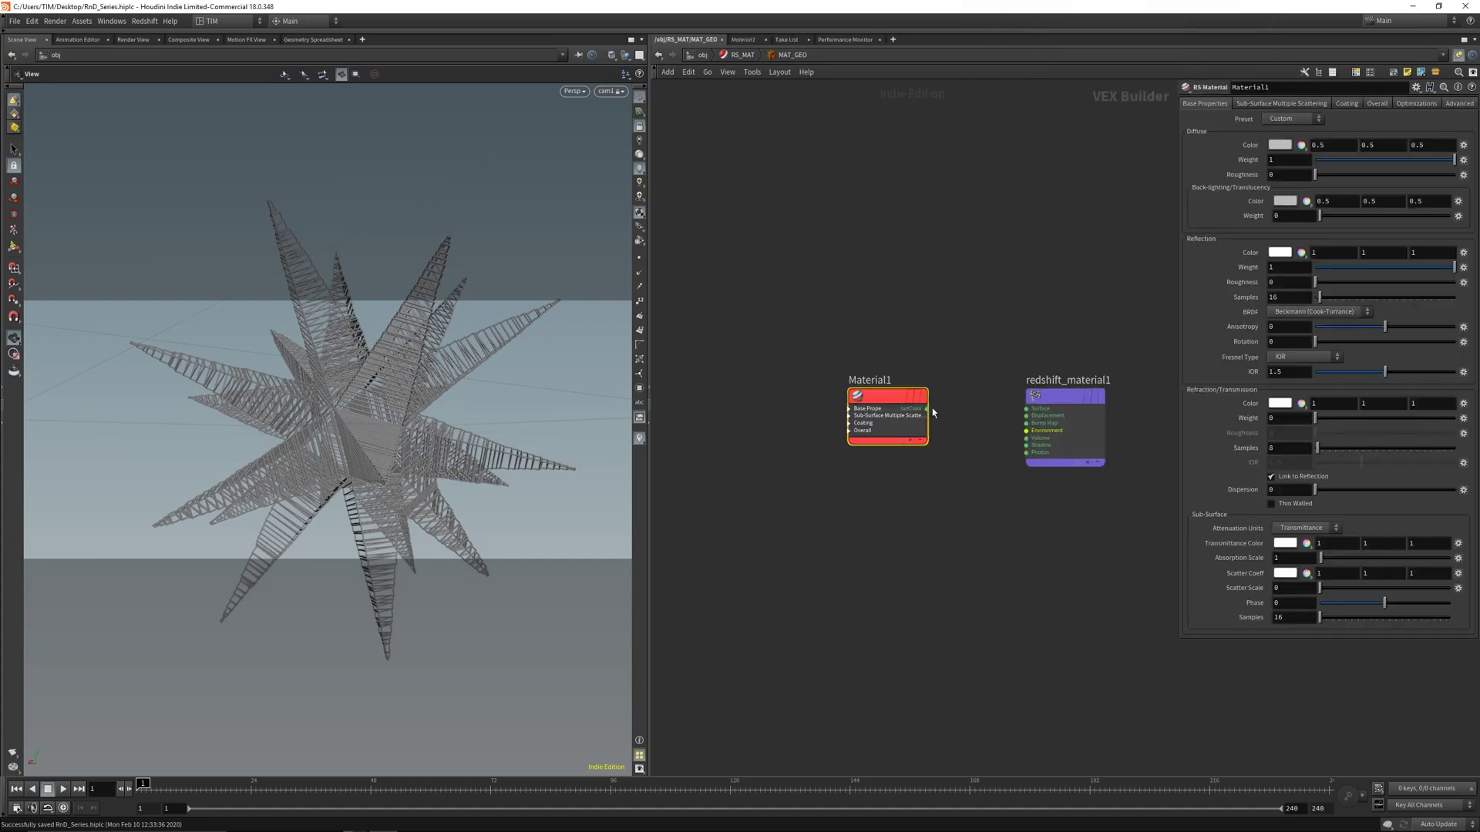
key("u")
key("u")
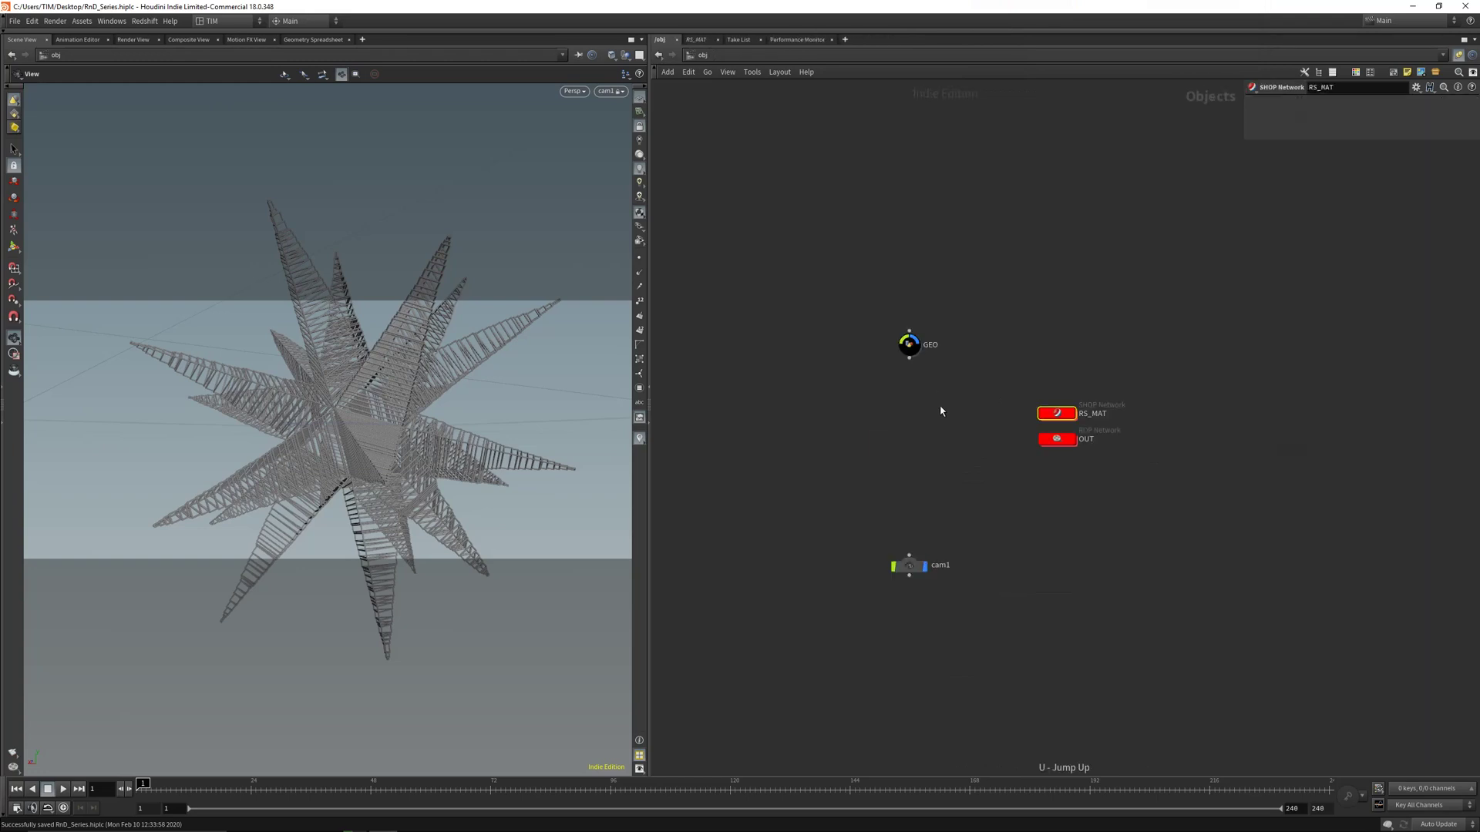
Assign the MAT_GEO shader from RS_MAT as the material of the MAT_RS node inside GEO
left_click(910, 344)
key("i")
key("shift+w")
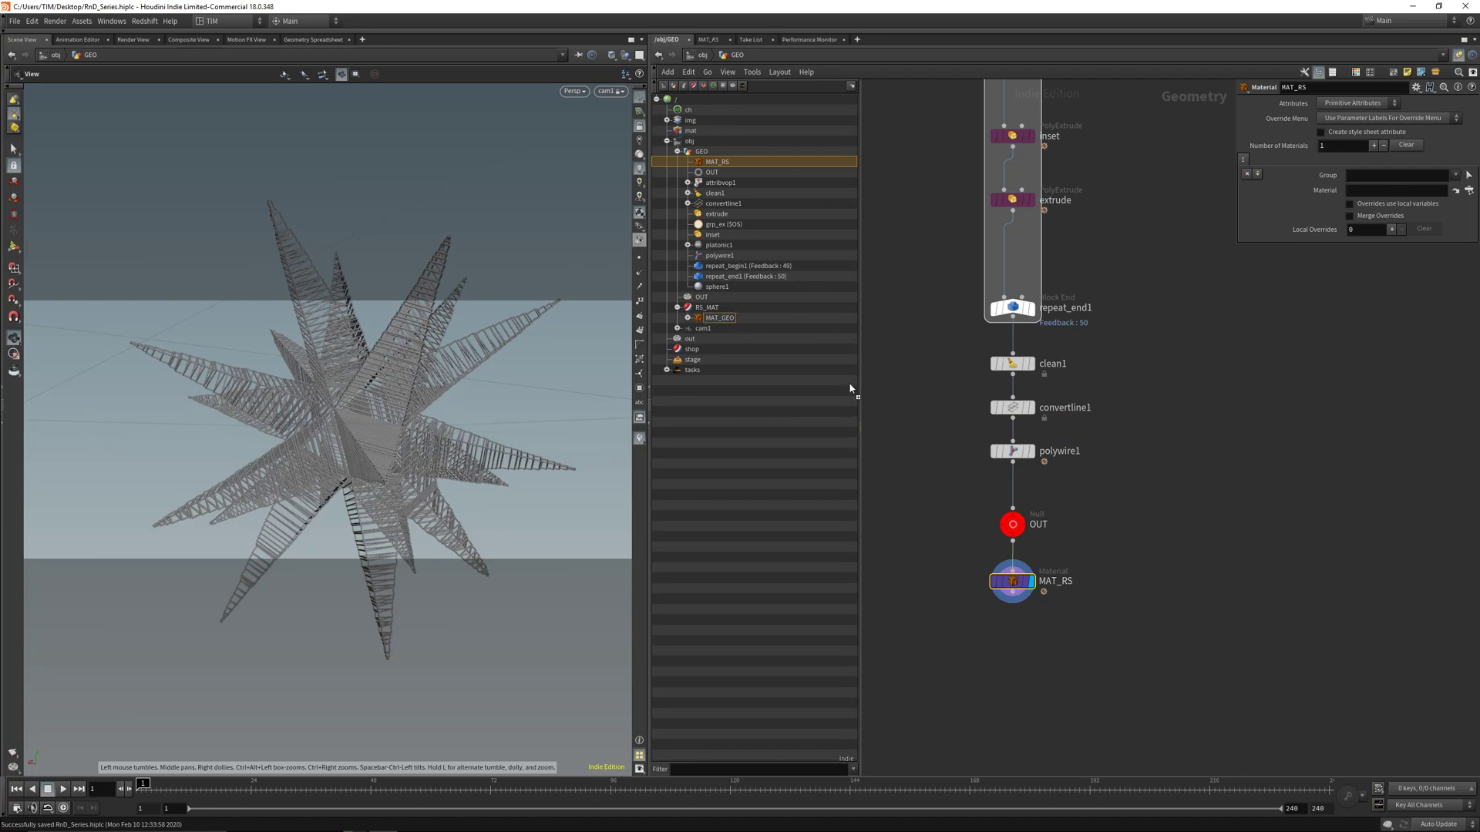
left_click_drag(851, 389, 1357, 191)
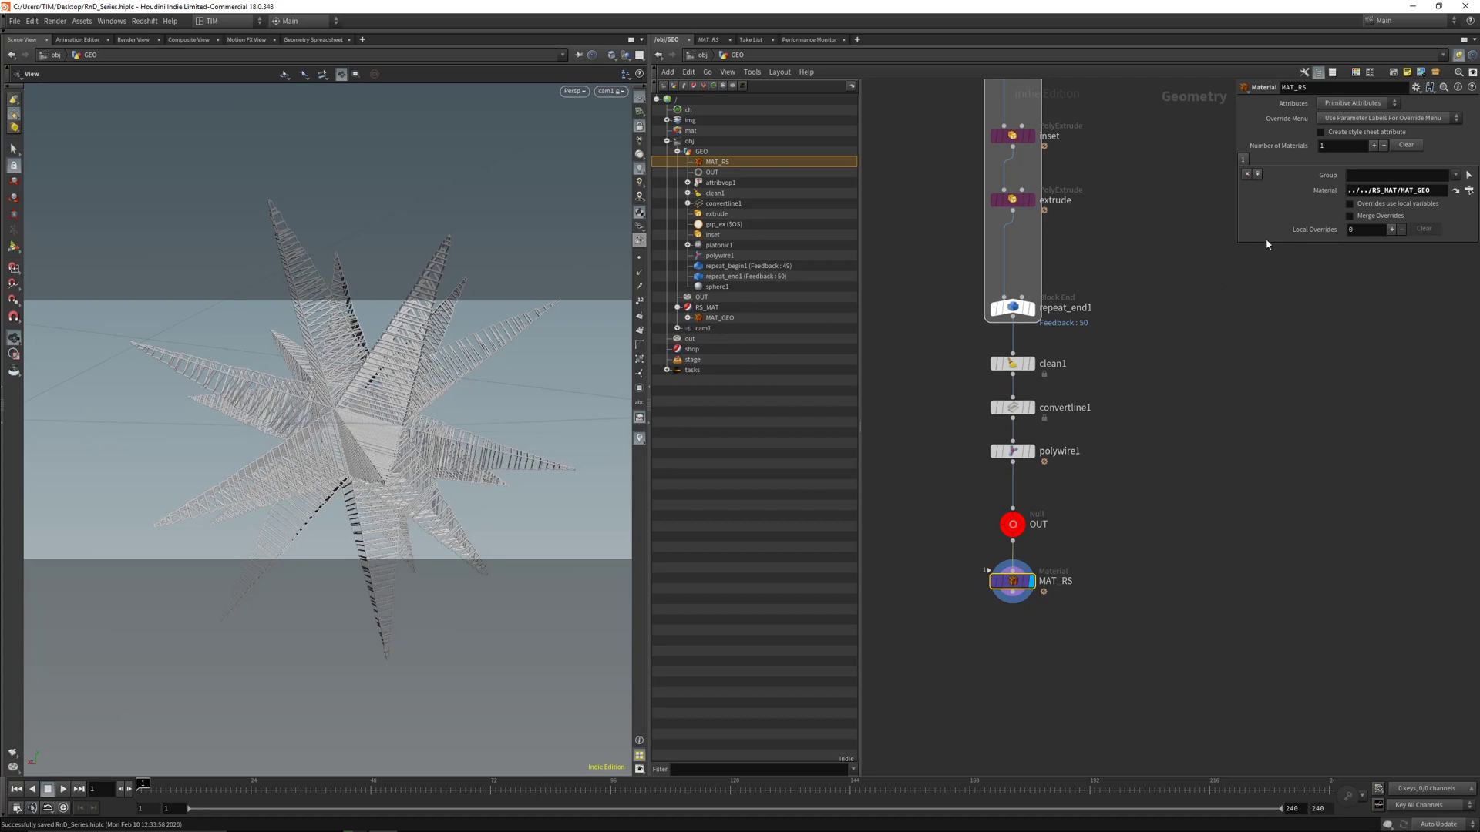
left_click_drag(959, 587, 1068, 569)
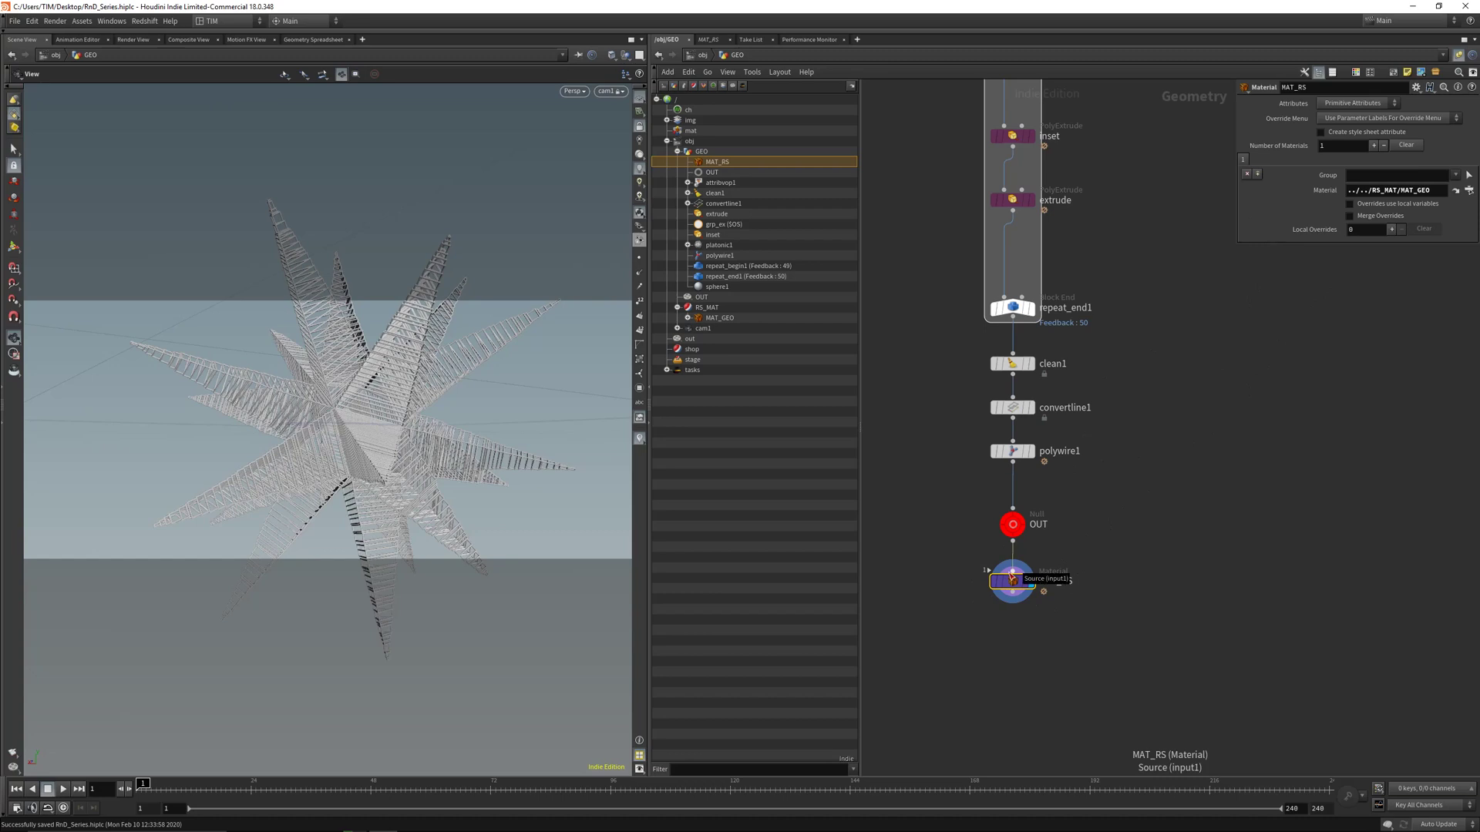
key("shift+w")
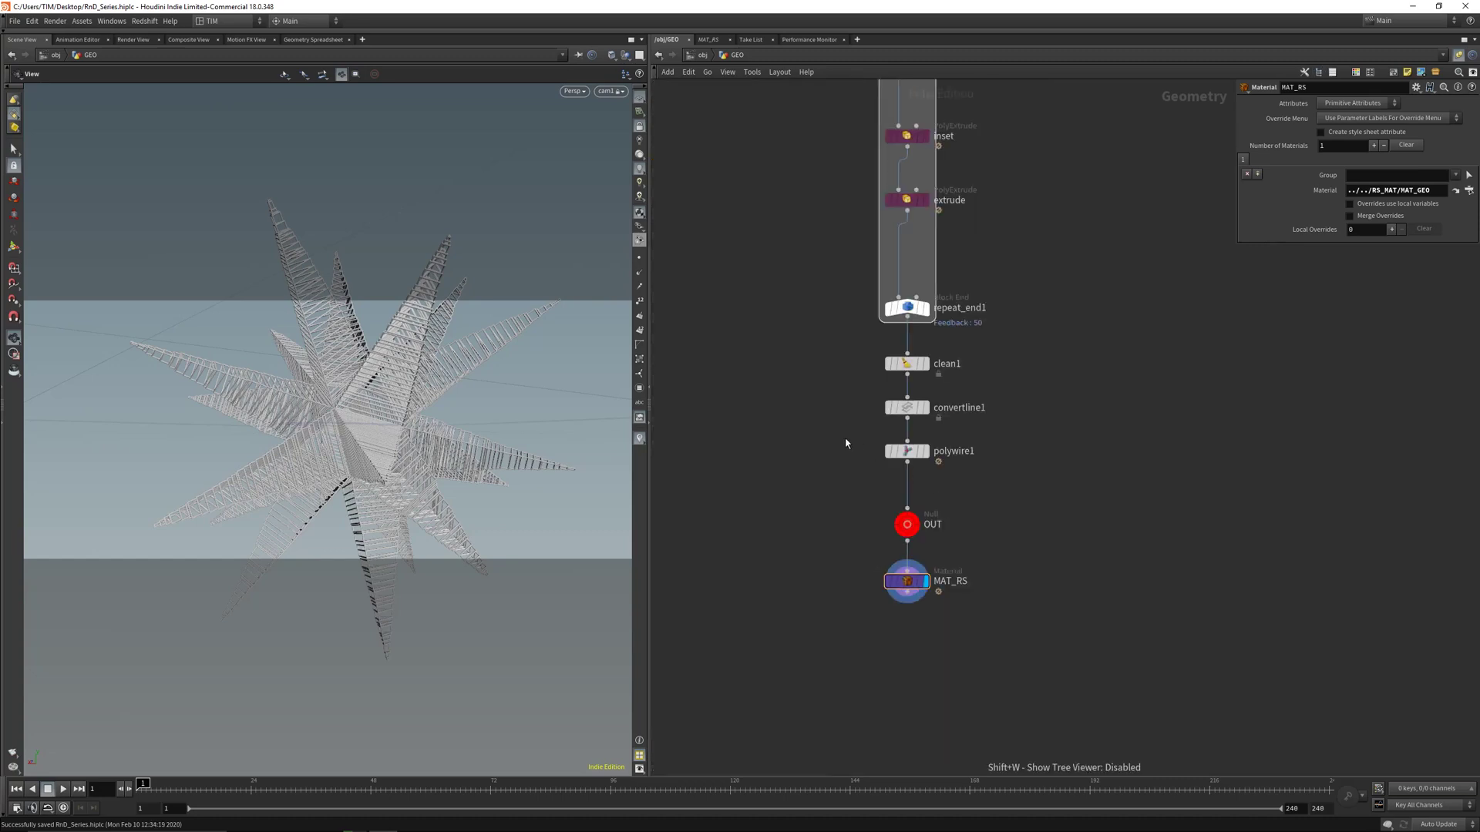
Add a Redshift dome light below OUT at the object level and name it RS_DOME_001
key("u")
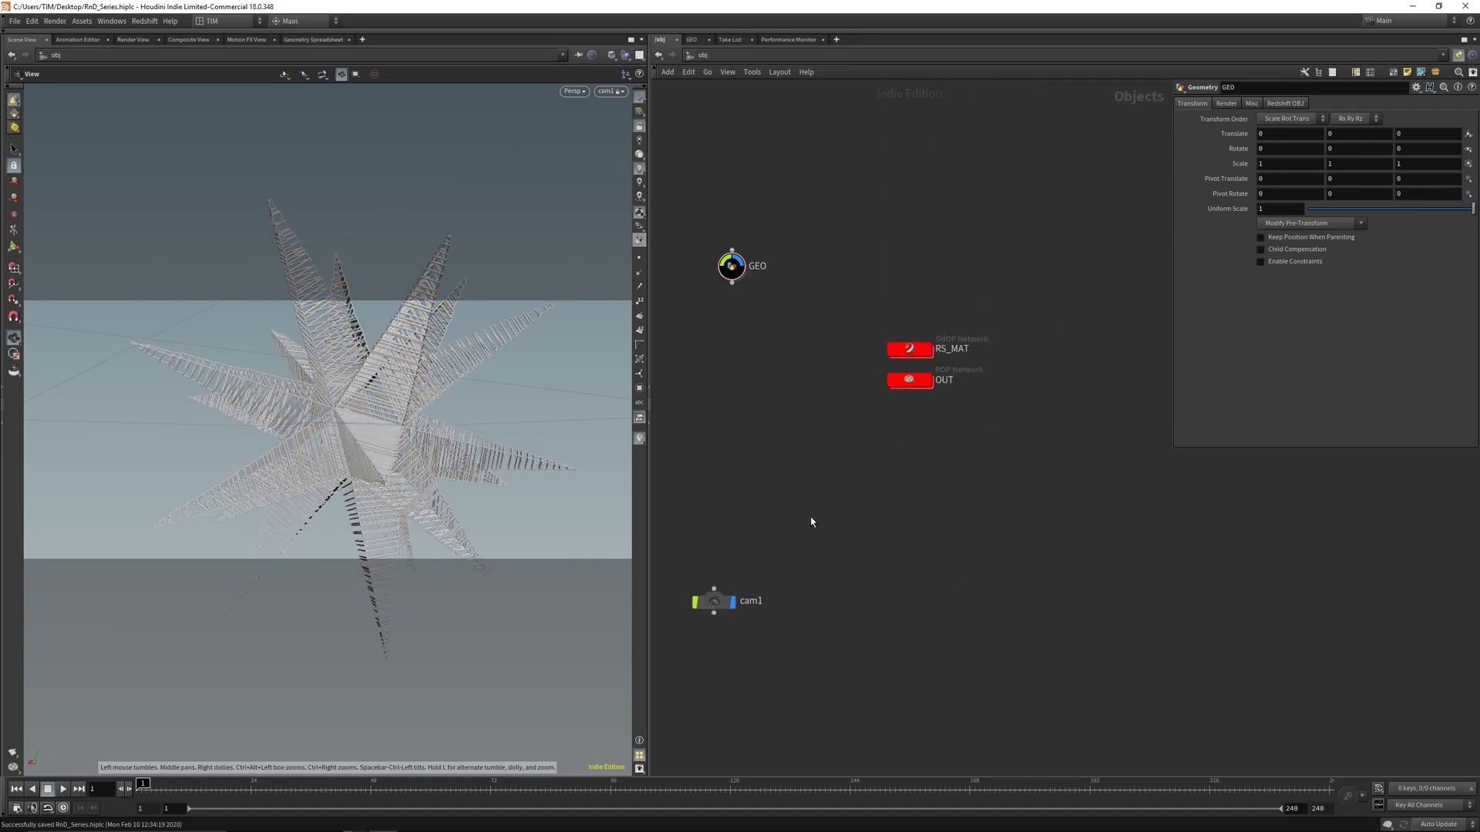
key("Tab")
left_click(934, 517)
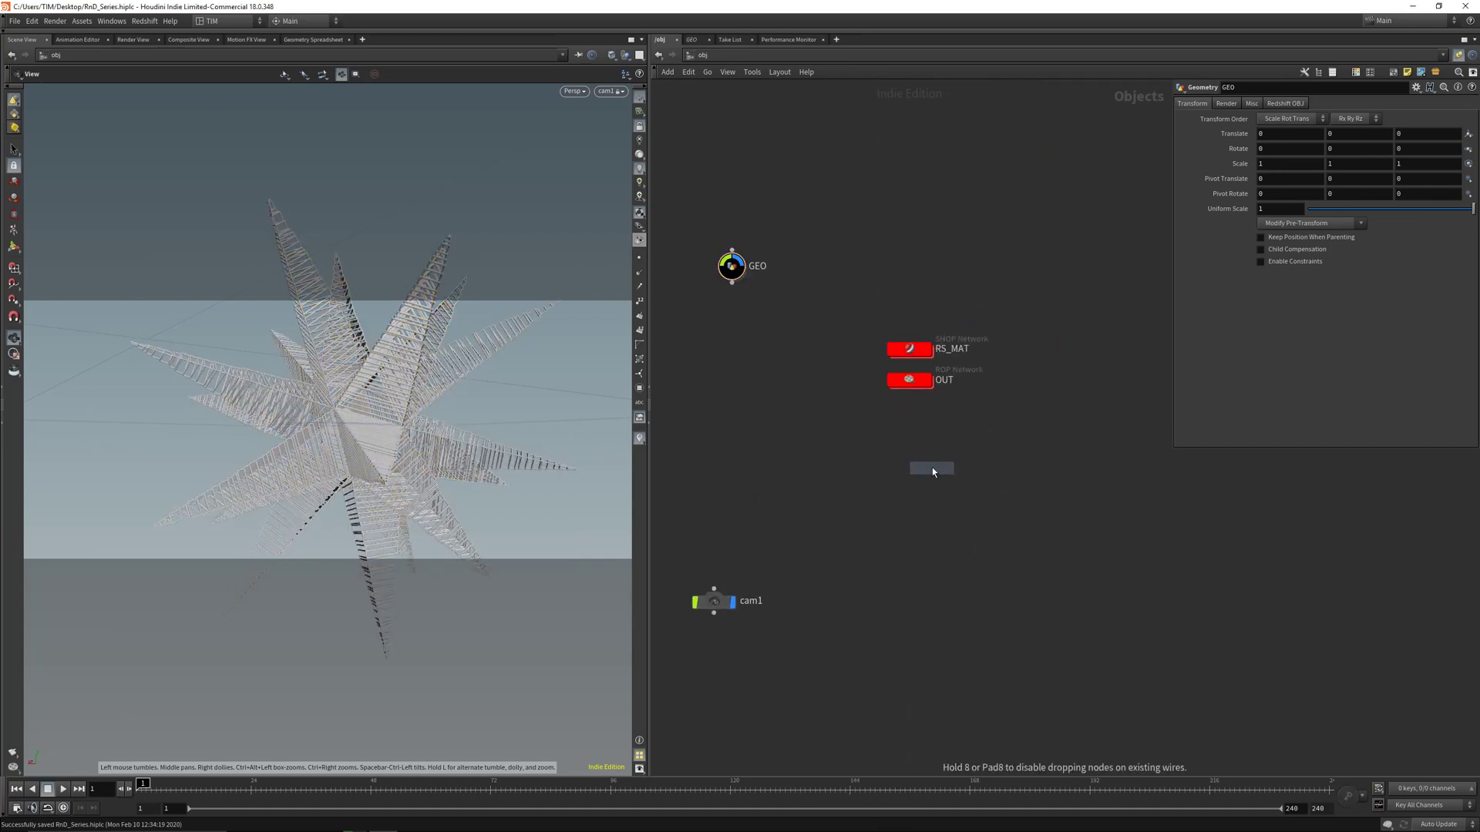
left_click(913, 466)
left_click(1473, 717)
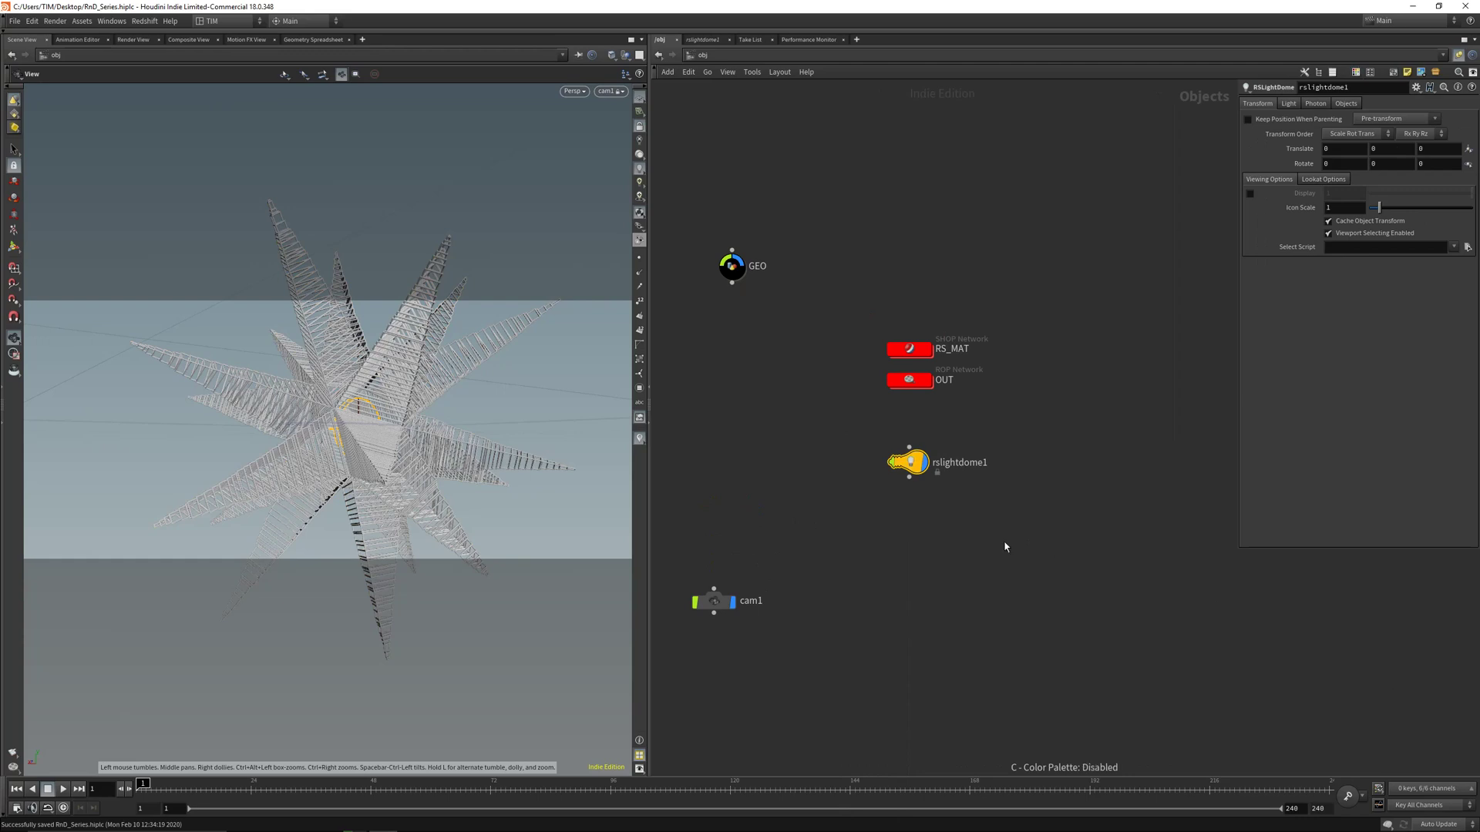
double_click(959, 463)
type("RS_")
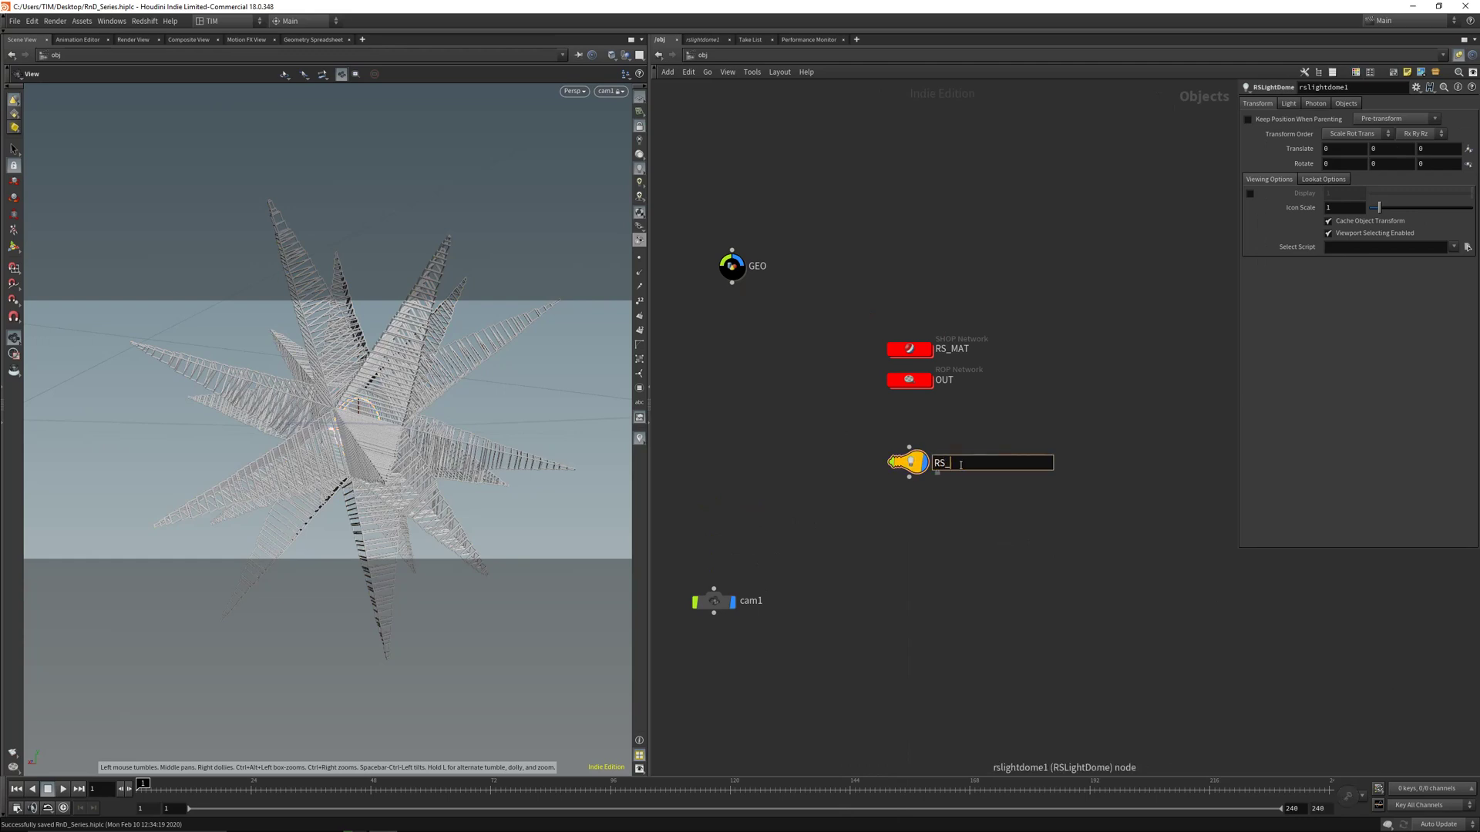
type("DOME_001")
key("Return")
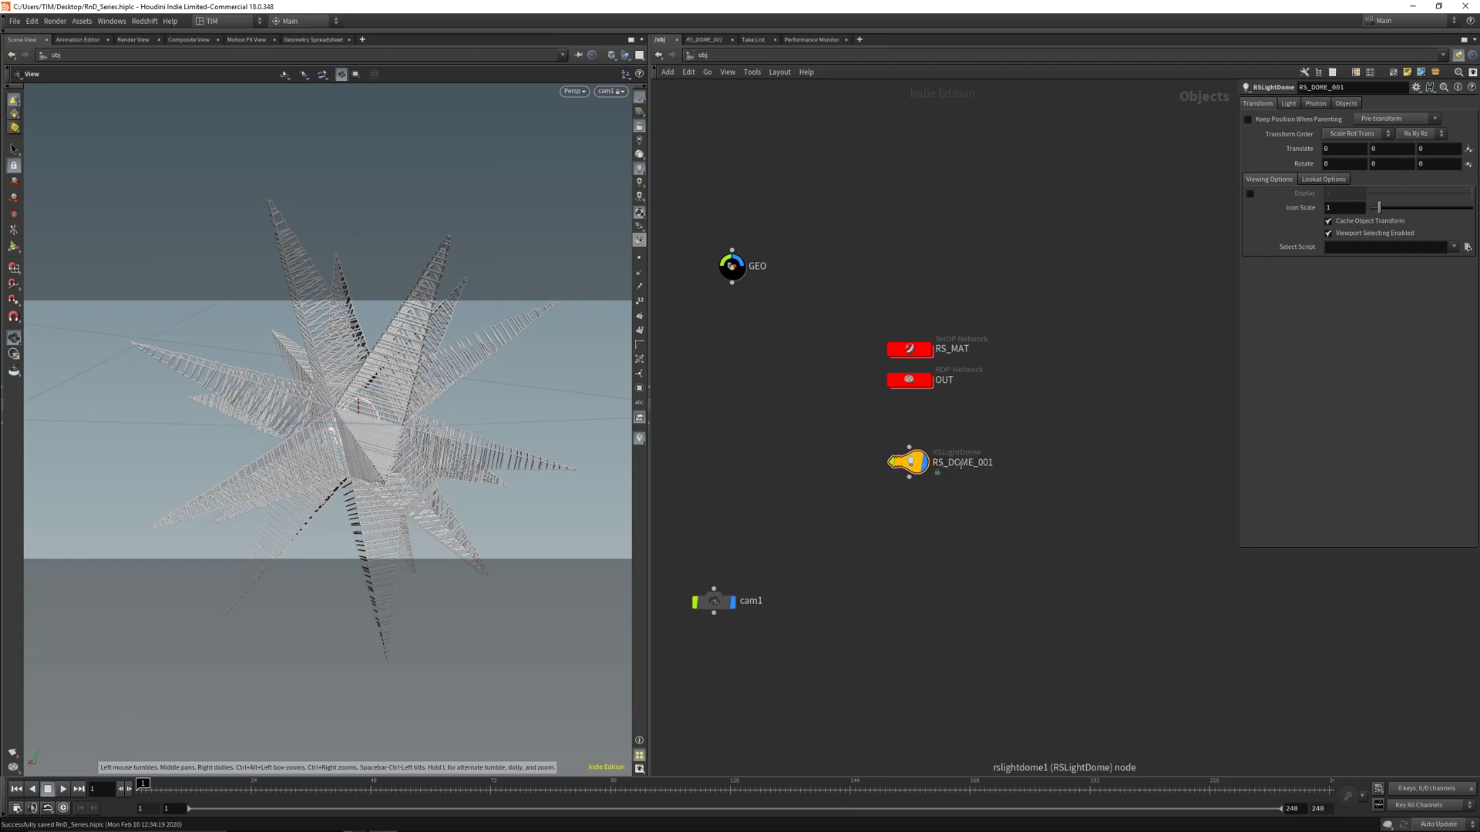
Load the second GSG_PRO_STUDIOS_METAL image from E:/HDRI/HDRI/HDRI_EP_PROSTUDIOSMETAL/HDRIs as RS_DOME_001's dome map and save the scene
left_click(1289, 103)
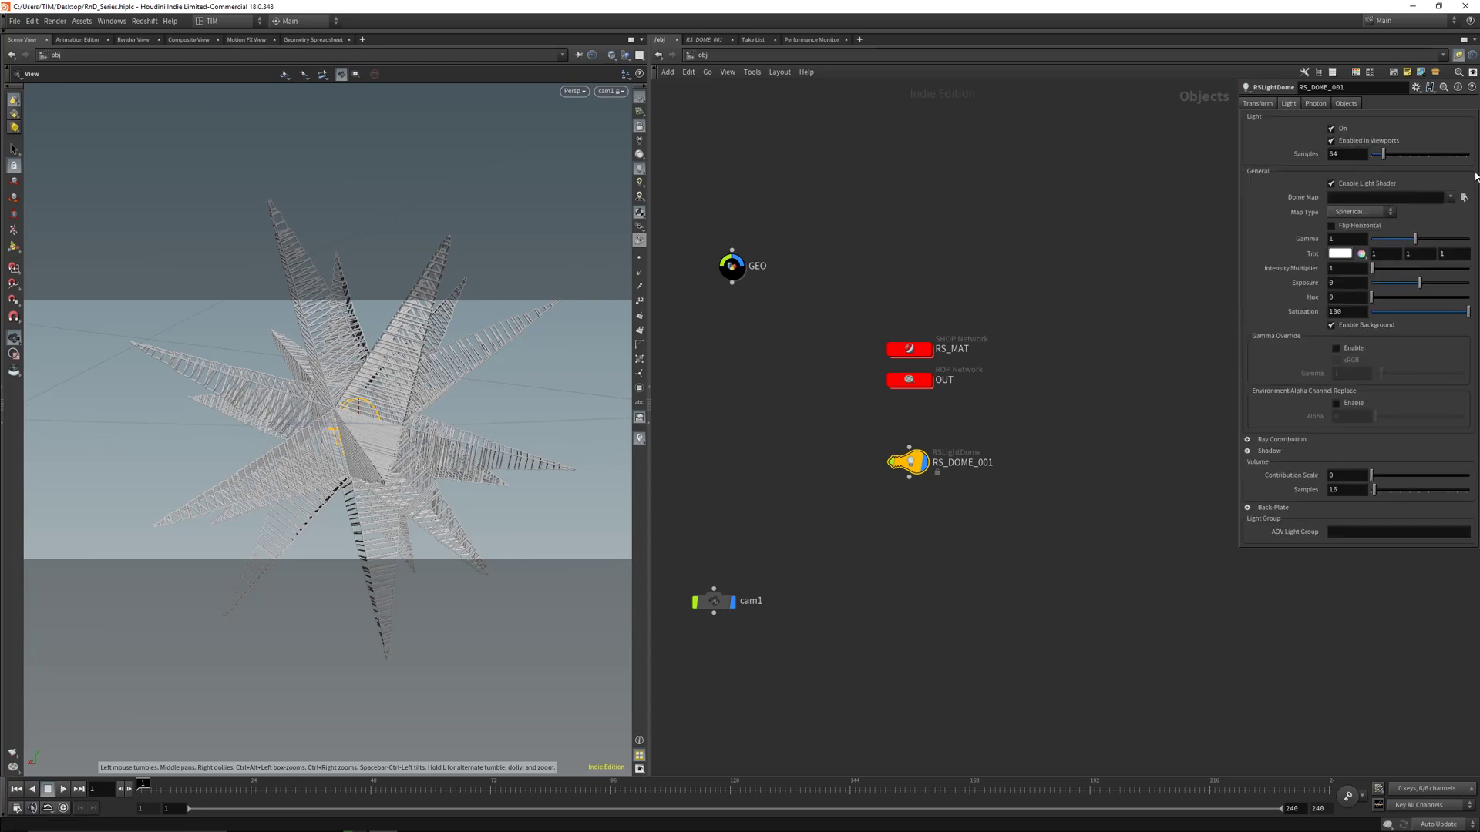
left_click(1463, 198)
left_click_drag(1172, 53, 854, 177)
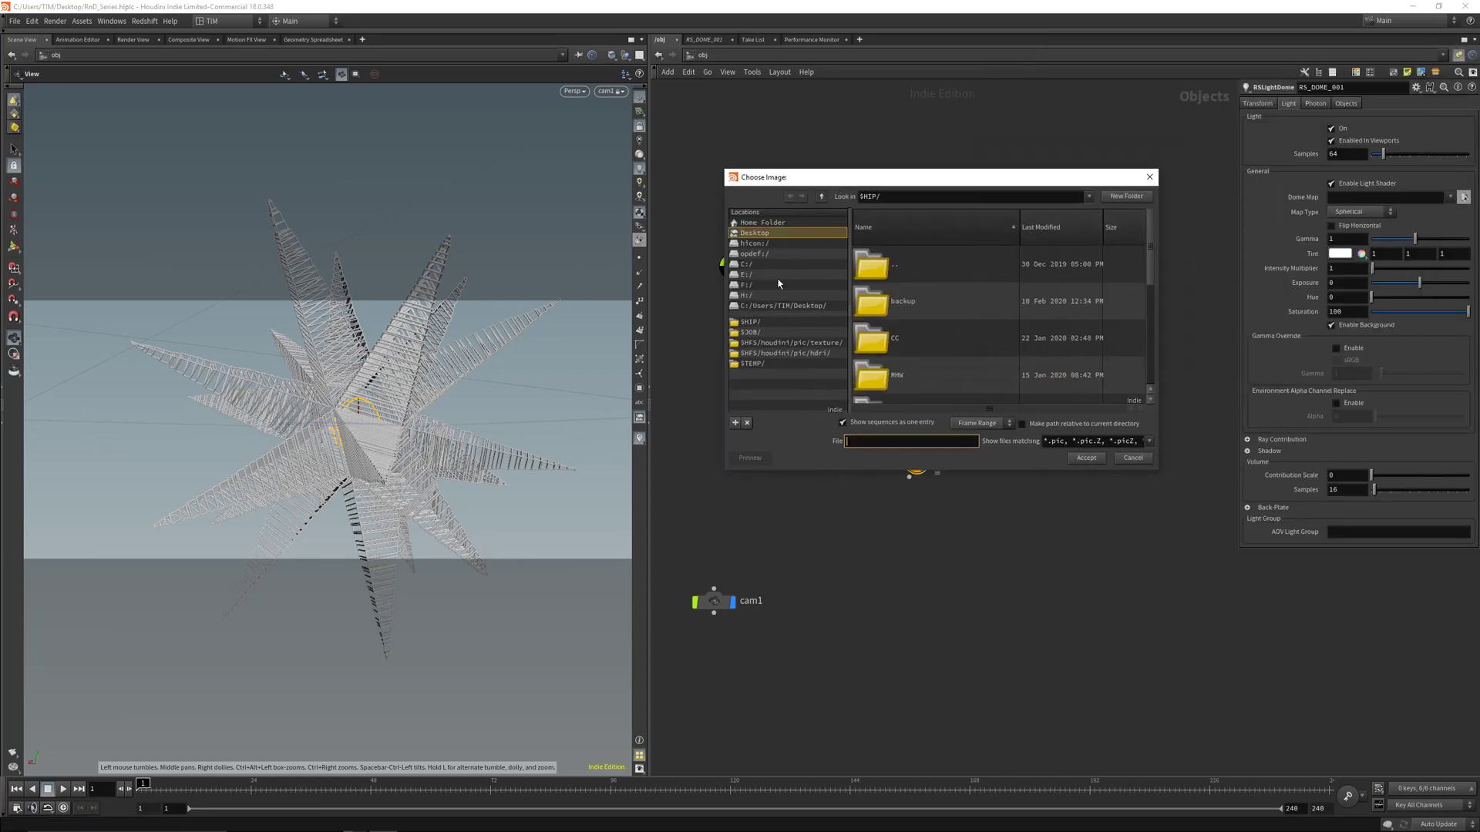
left_click(779, 274)
scroll(909, 331, "down", 1)
left_click(909, 337)
double_click(910, 337)
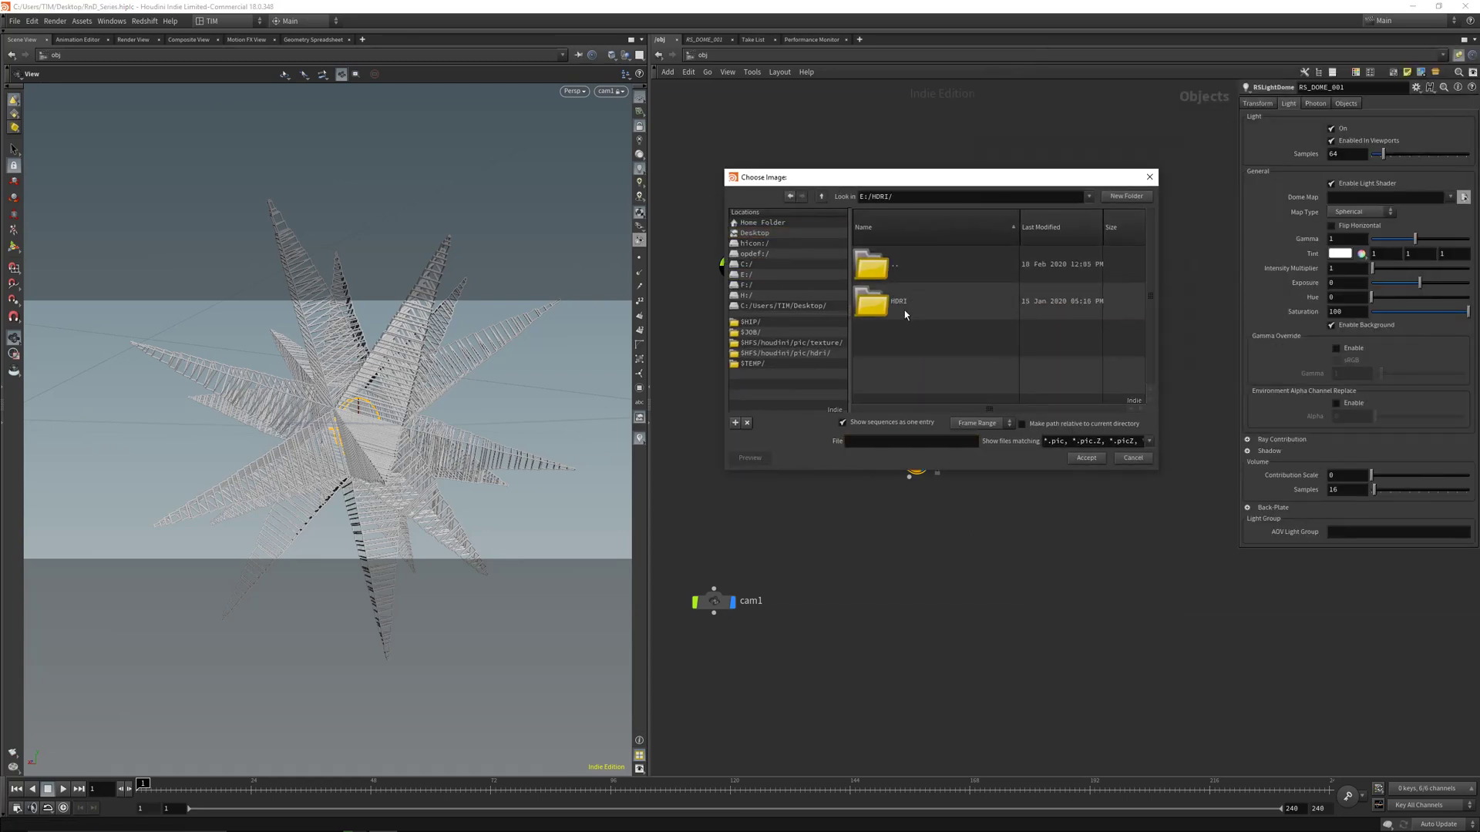
double_click(905, 310)
scroll(936, 347, "down", 1)
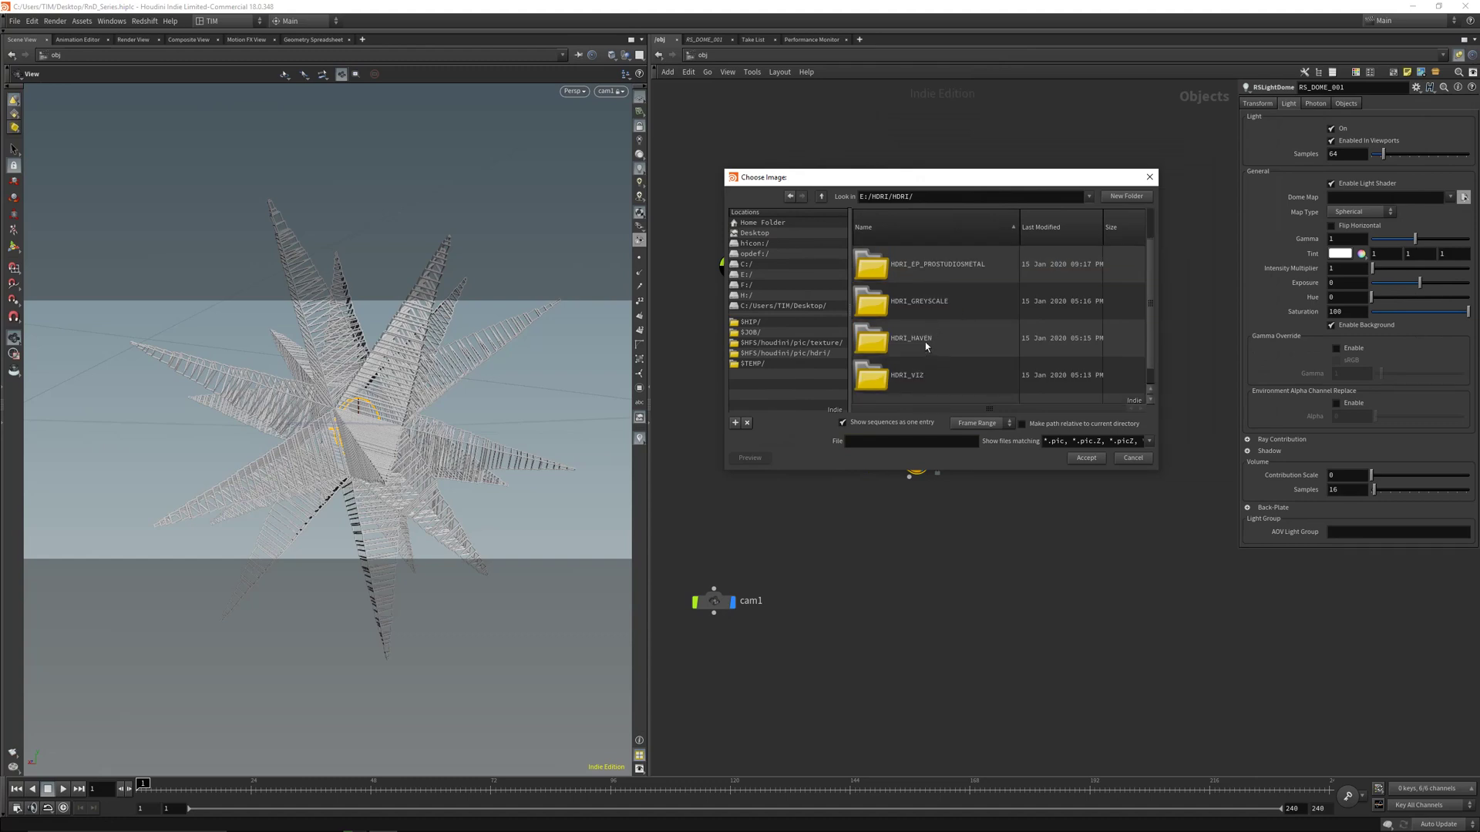
double_click(932, 267)
double_click(934, 314)
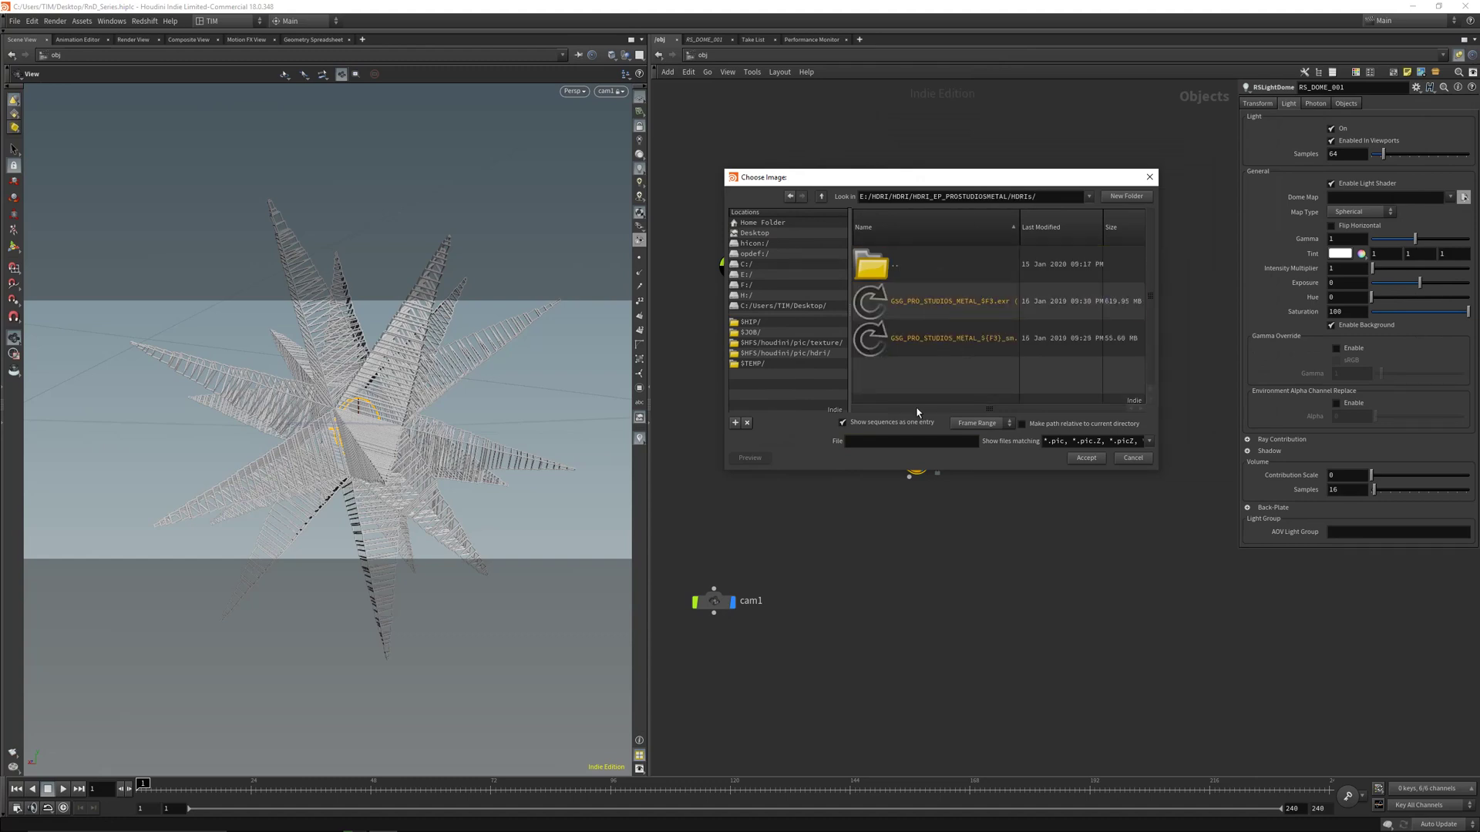
double_click(955, 341)
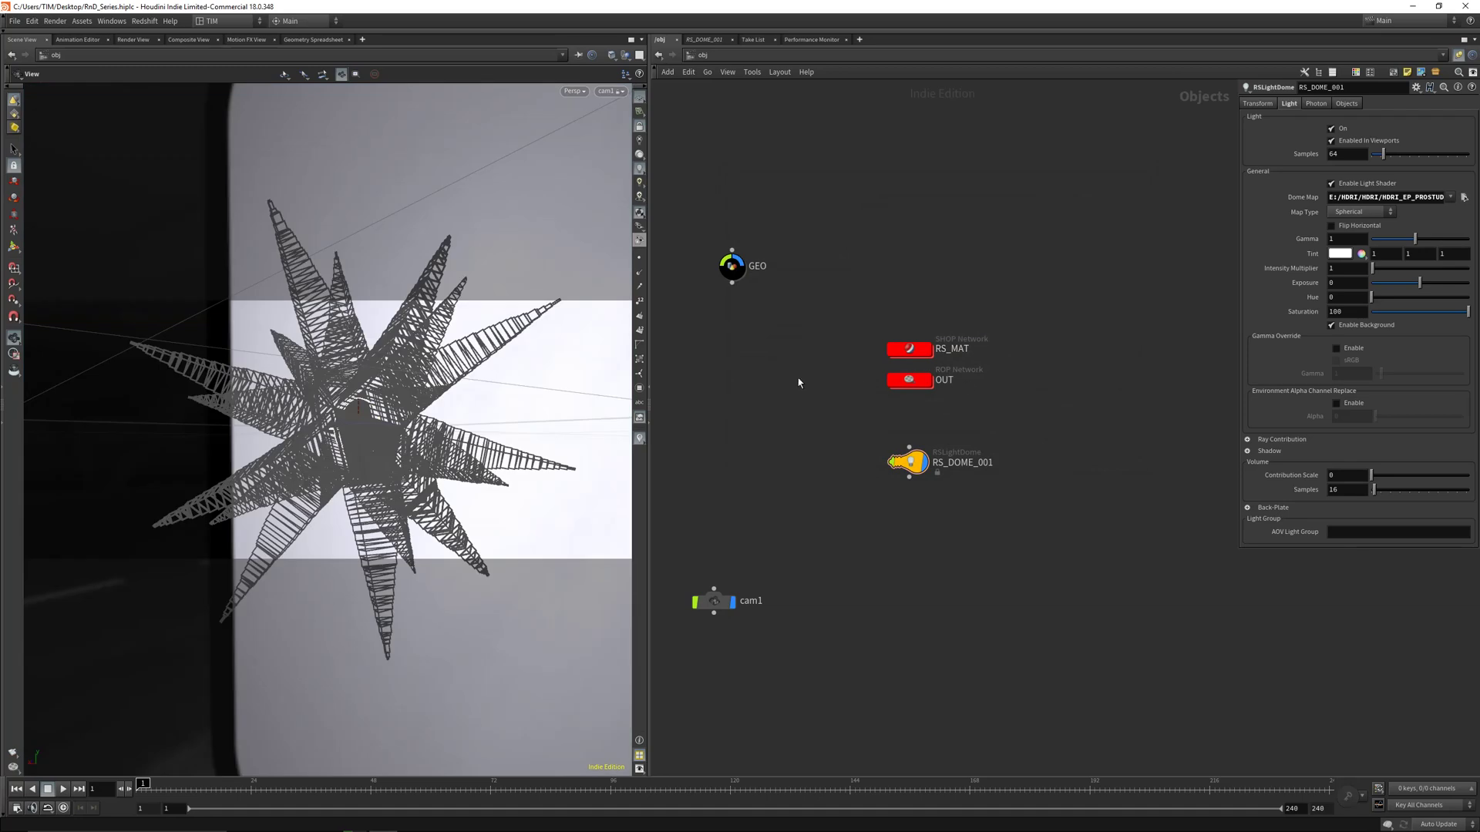
middle_click_drag(794, 363, 822, 368)
key("ctrl+s")
Add a Redshift render output node inside the OUT network
scroll(816, 420, "down", 1)
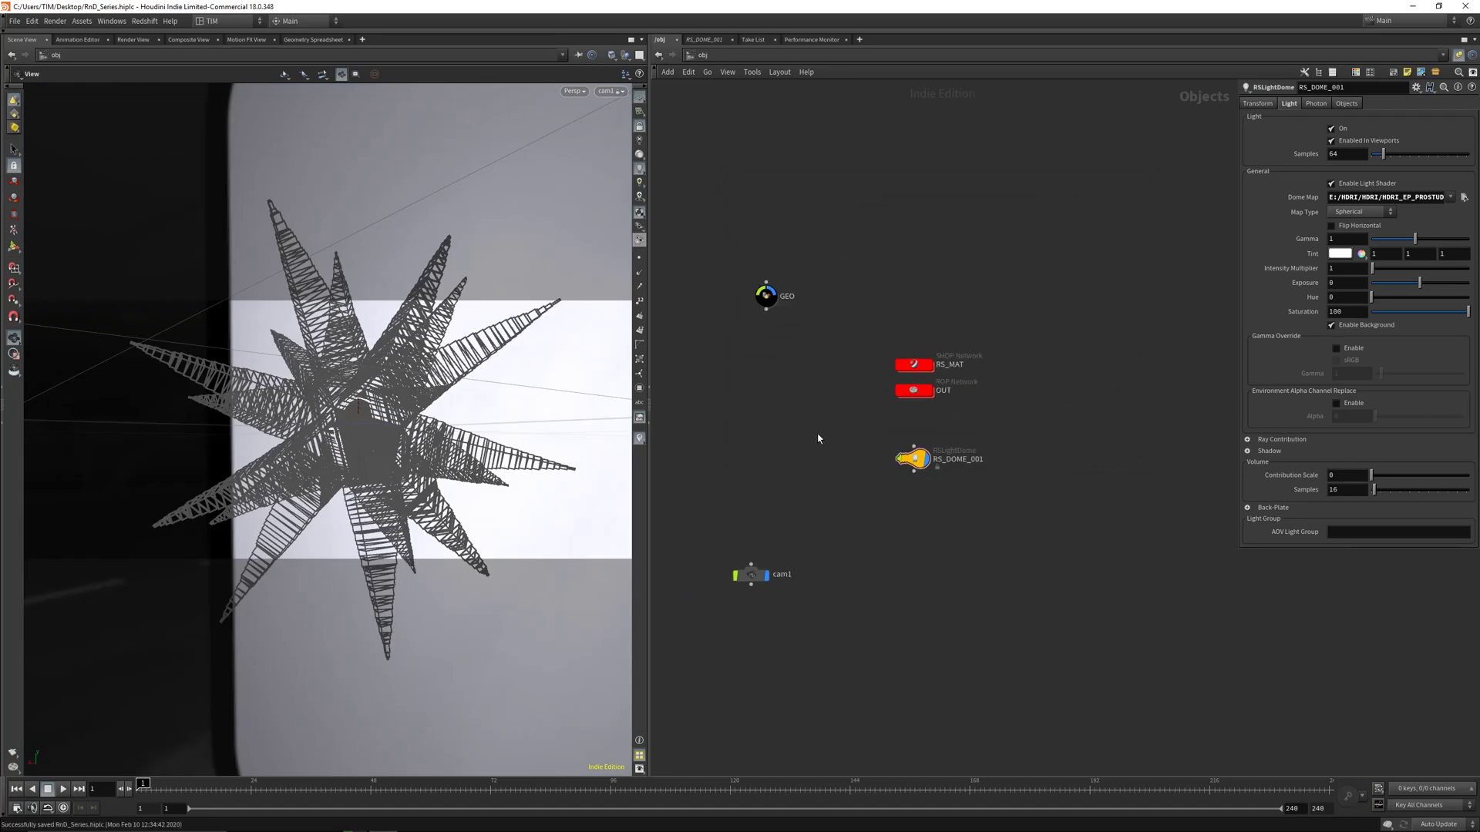
double_click(915, 394)
key("Tab")
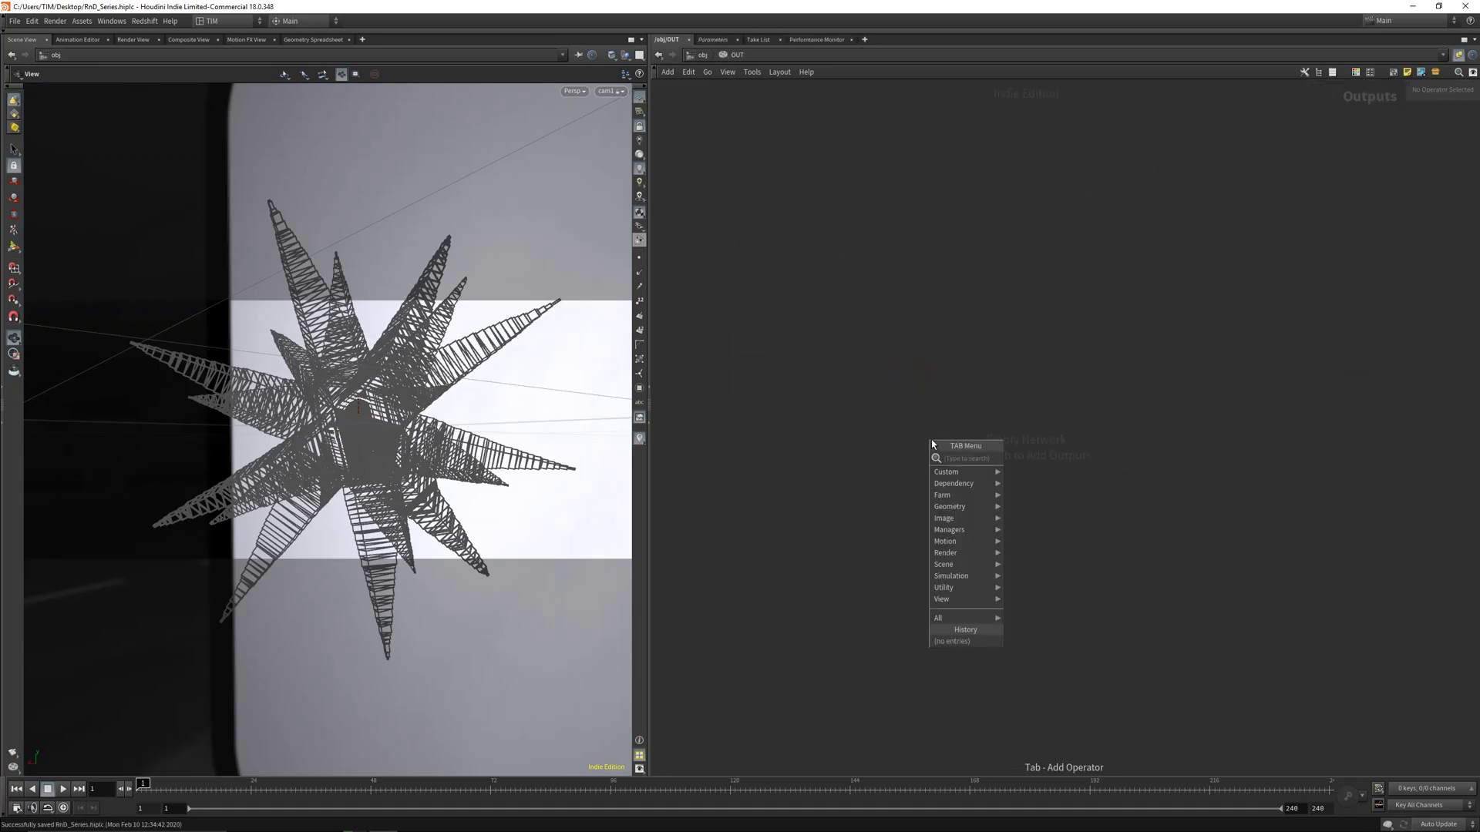
type("red")
left_click(1046, 458)
left_click(1049, 421)
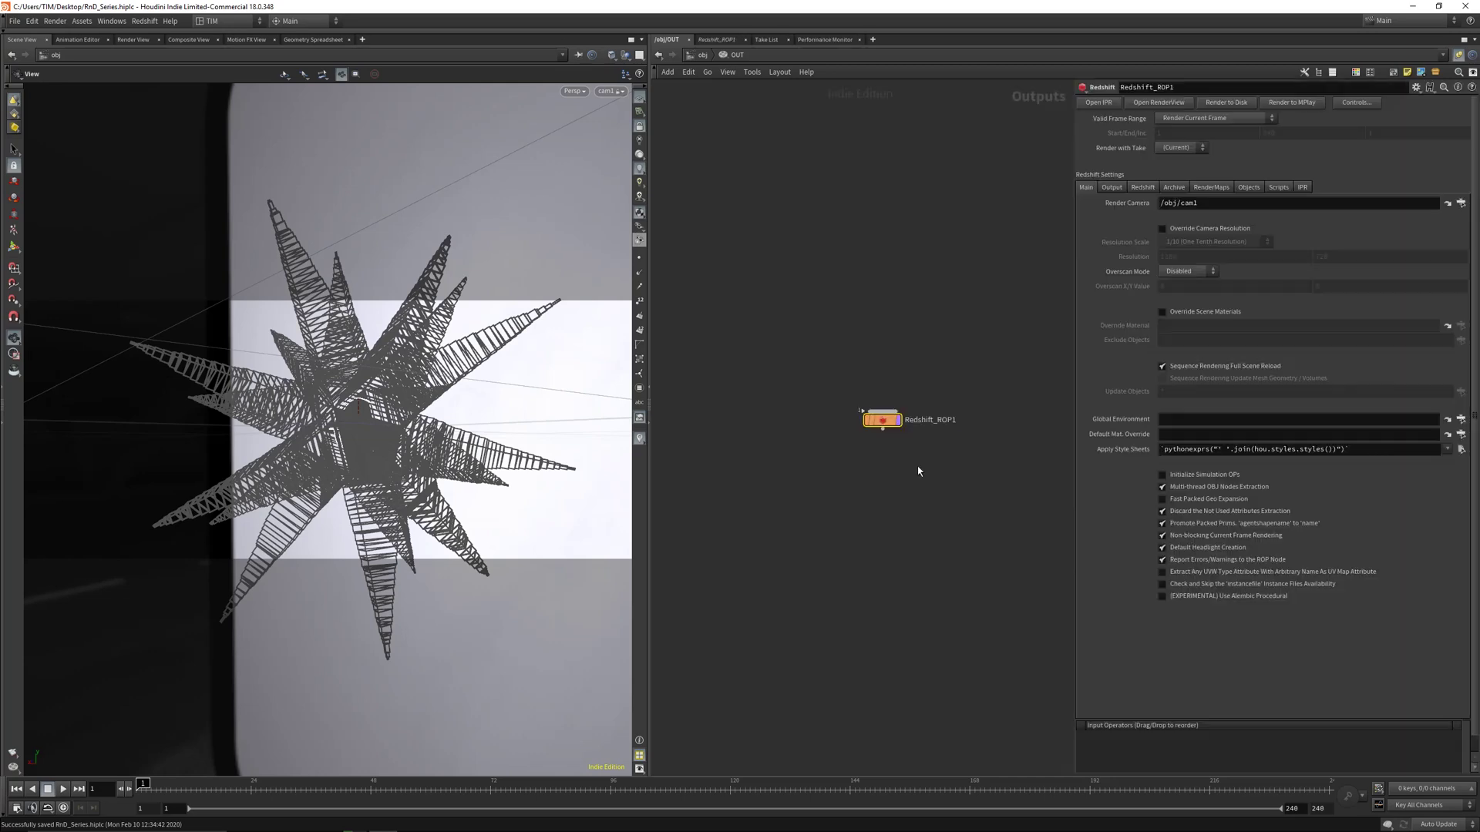
scroll(967, 424, "up", 2)
Rename the Redshift render output node to RS_OUT_001
double_click(909, 417)
type("R")
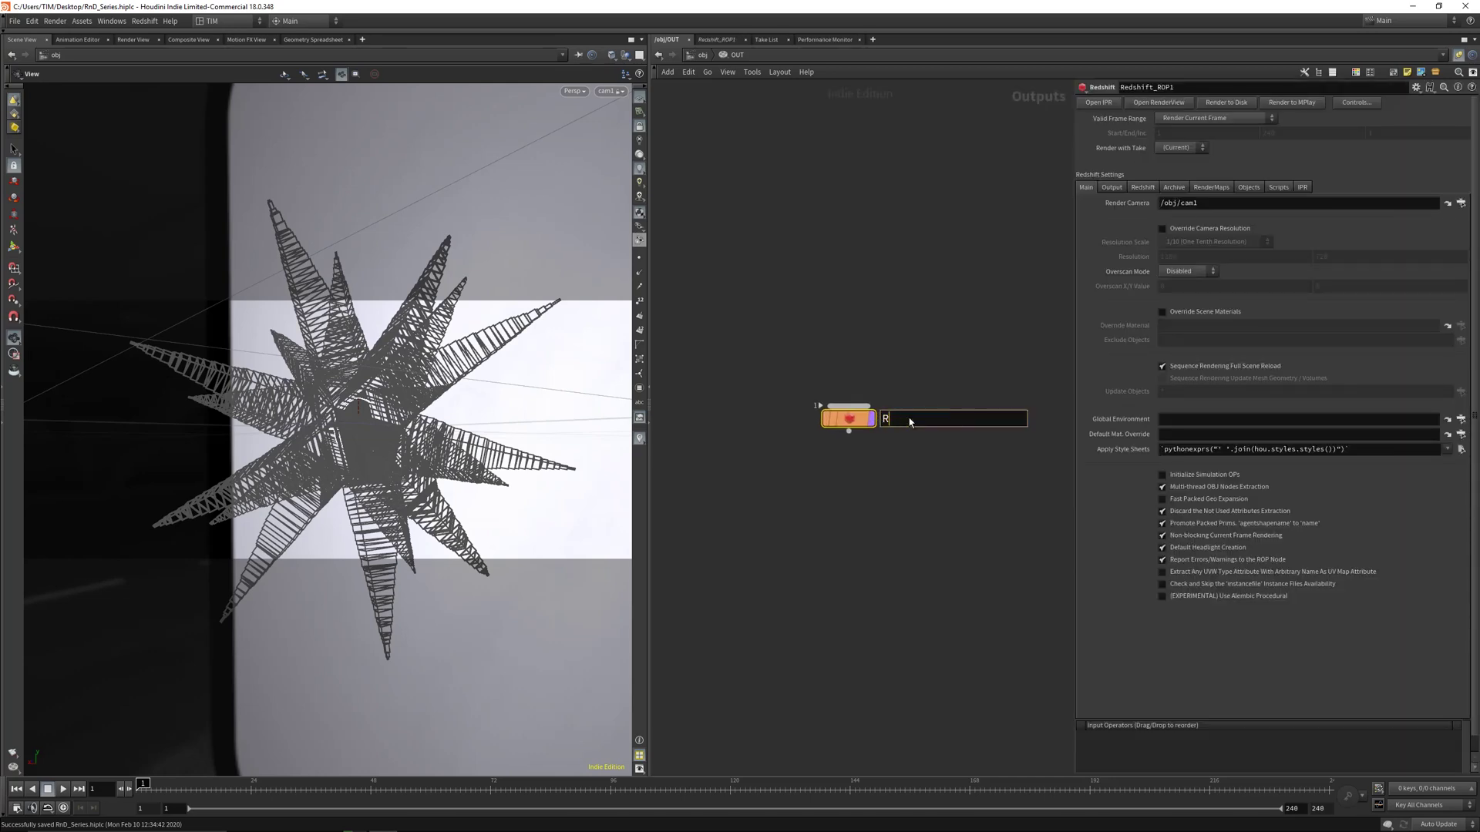
type("S_OUT")
key("Return")
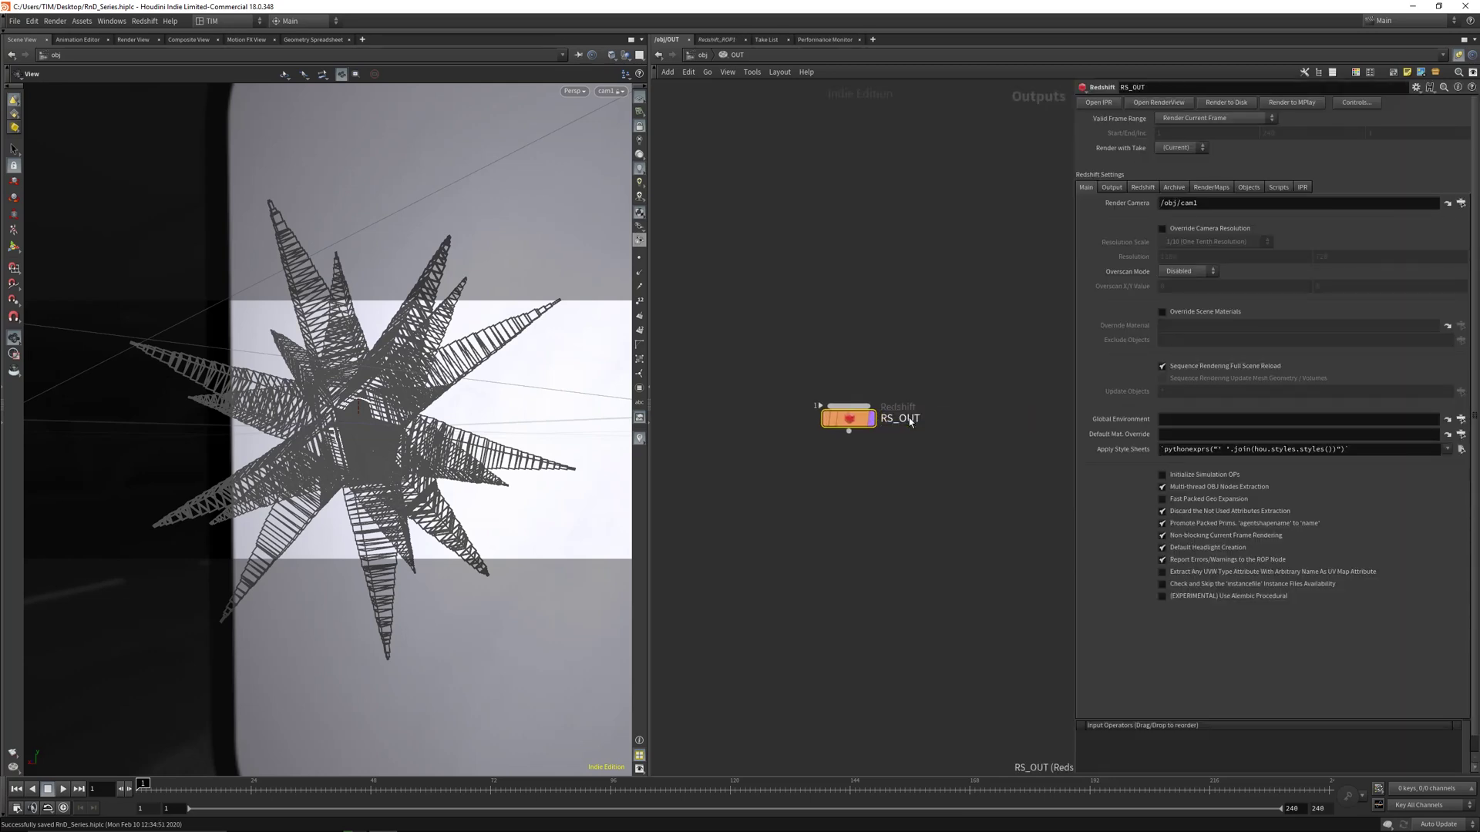
double_click(916, 421)
type("_001")
key("Return")
Return to the object level and rename cam1 to CAMERA_STILL_WIDE_001
key("u")
double_click(782, 575)
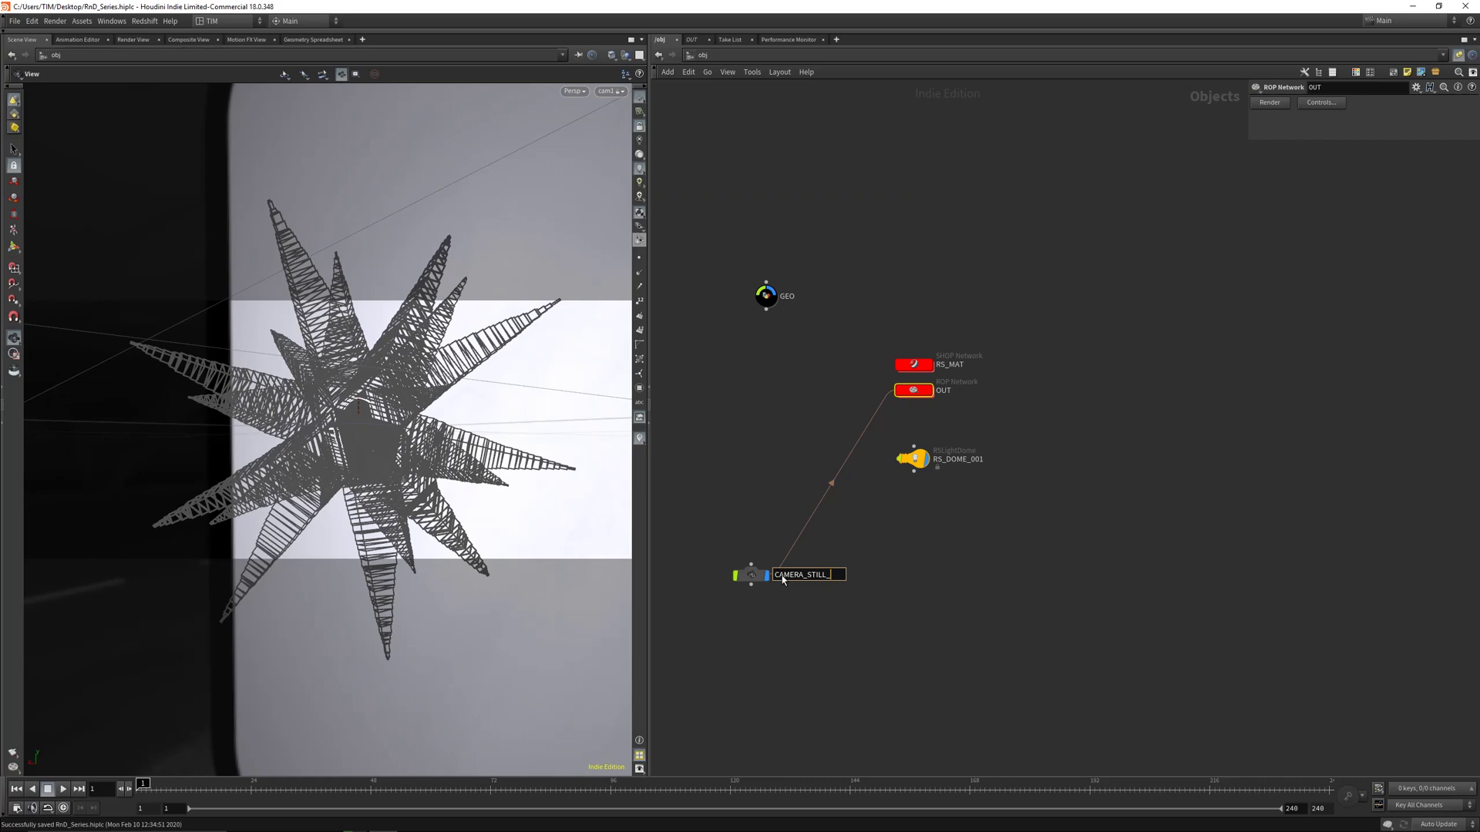
type("CAMERA_STILL_WIDE_001")
key("Return")
Check RS_OUT_001's render camera path inside OUT and save the scene
double_click(915, 391)
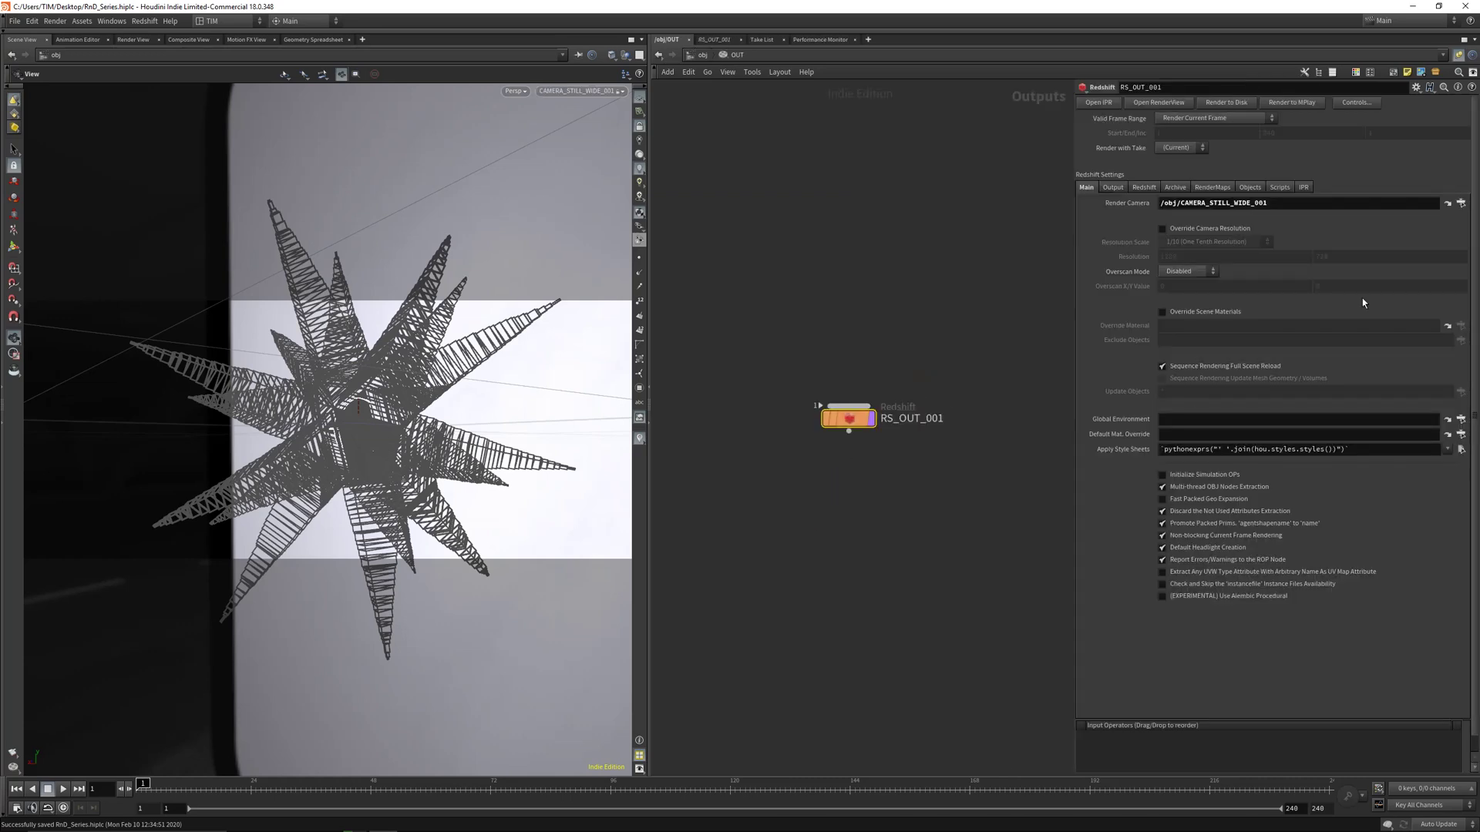
key("ctrl+s")
key("u")
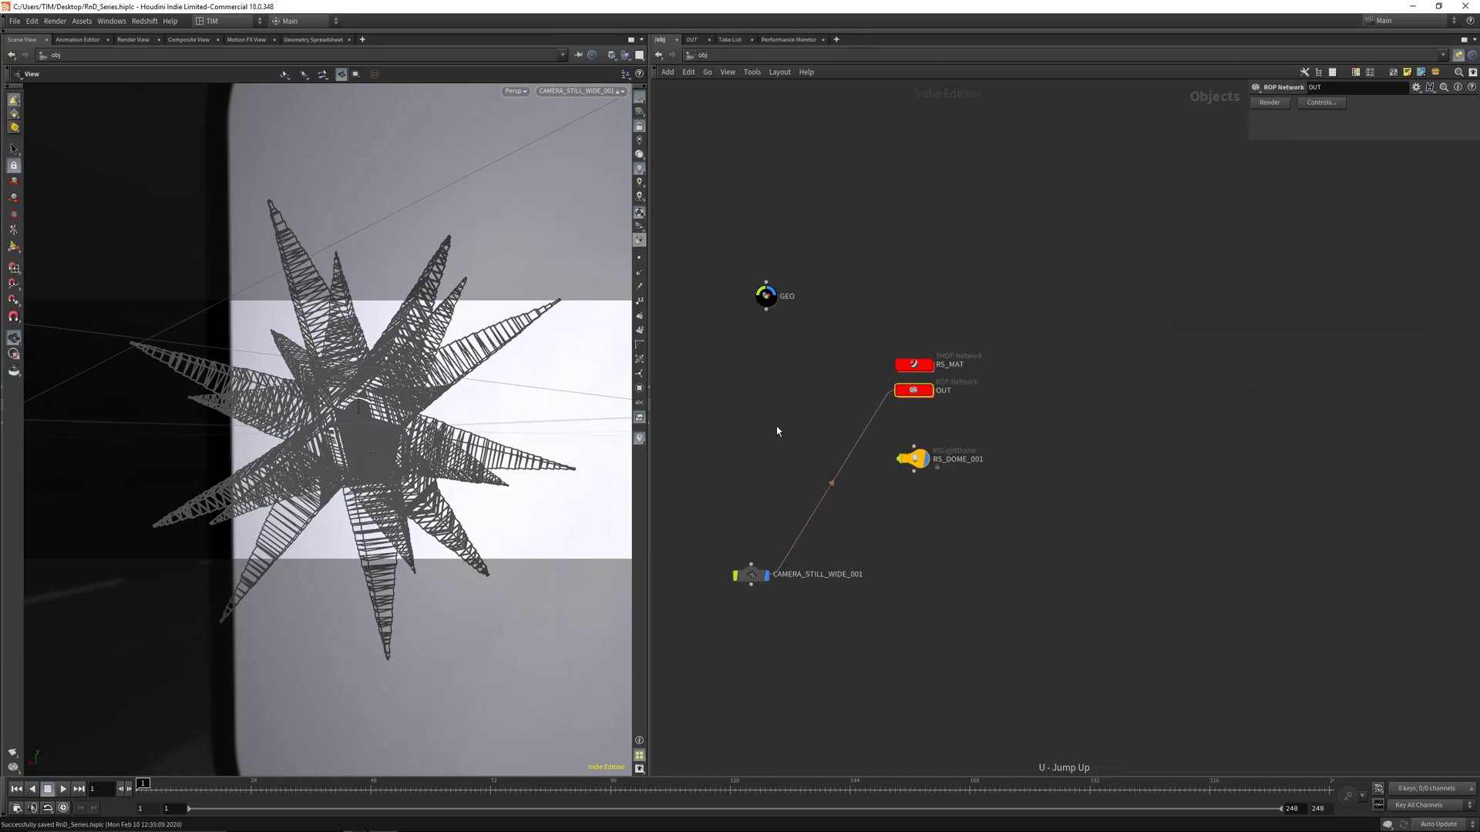
Show the shelves, open the Redshift Render View, and shrink and move its window so the network remains accessible
left_click(357, 31)
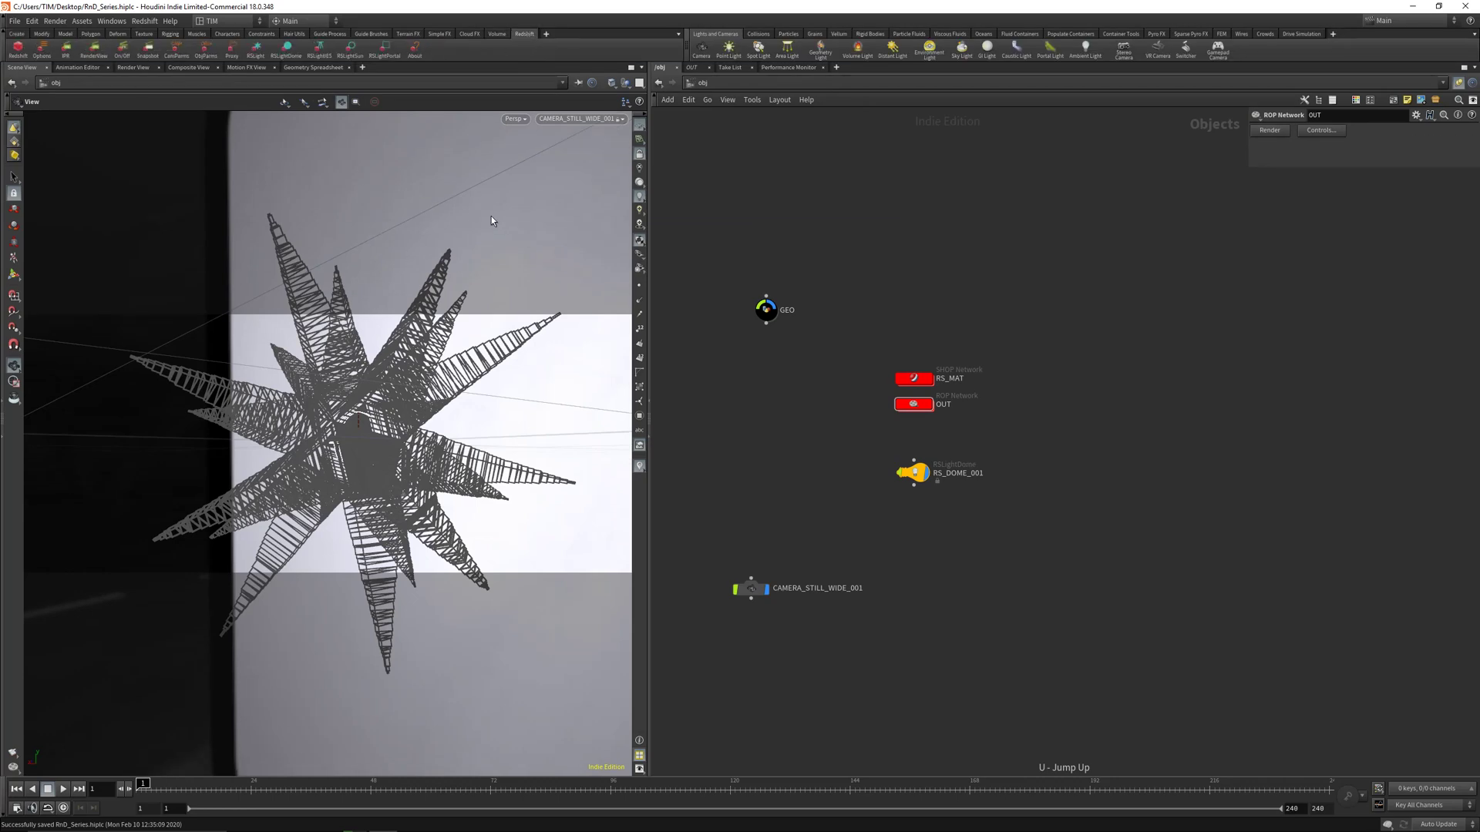
left_click(95, 49)
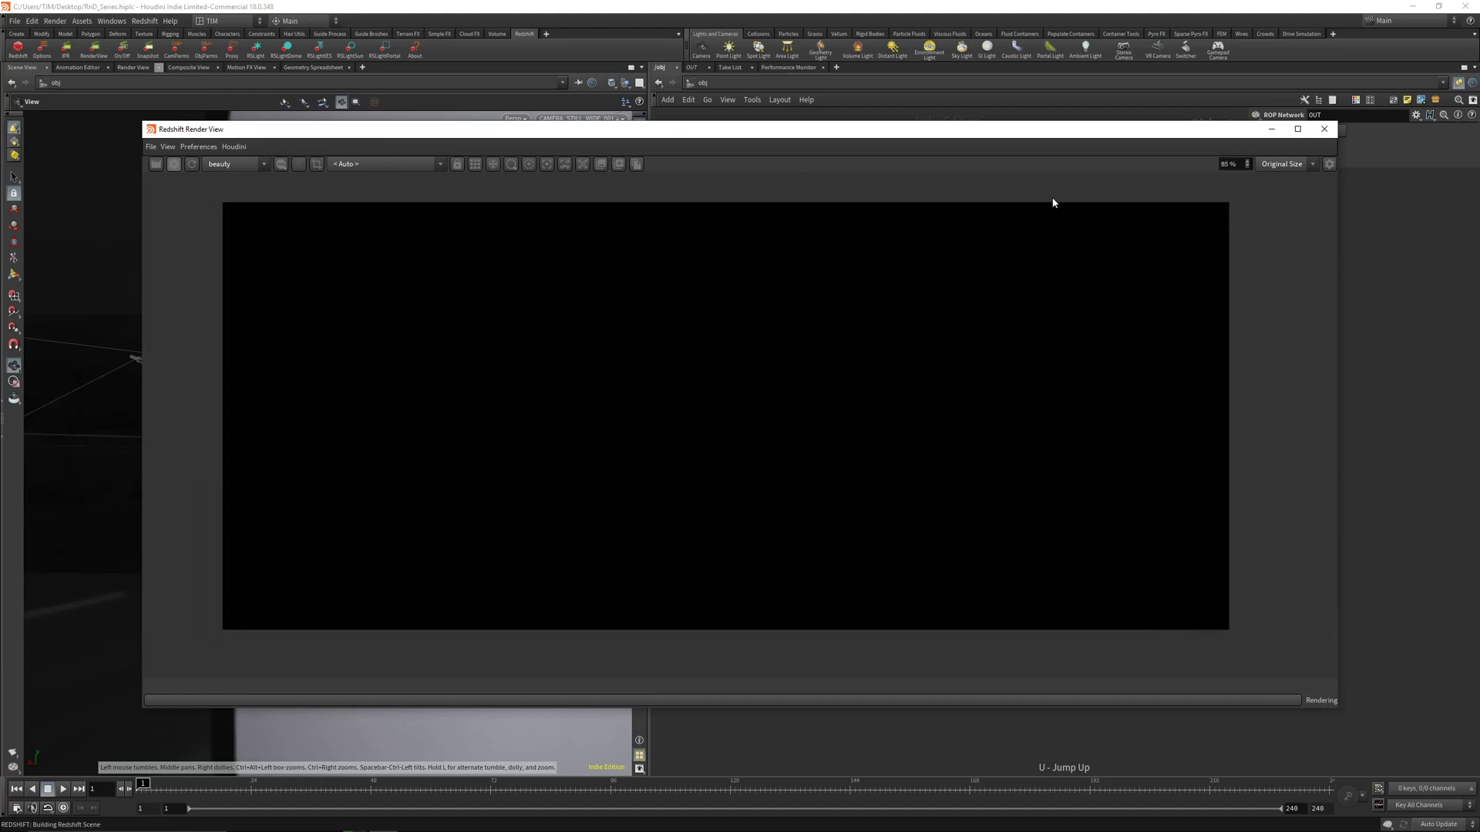
left_click_drag(1340, 122, 983, 229)
left_click_drag(665, 239, 526, 193)
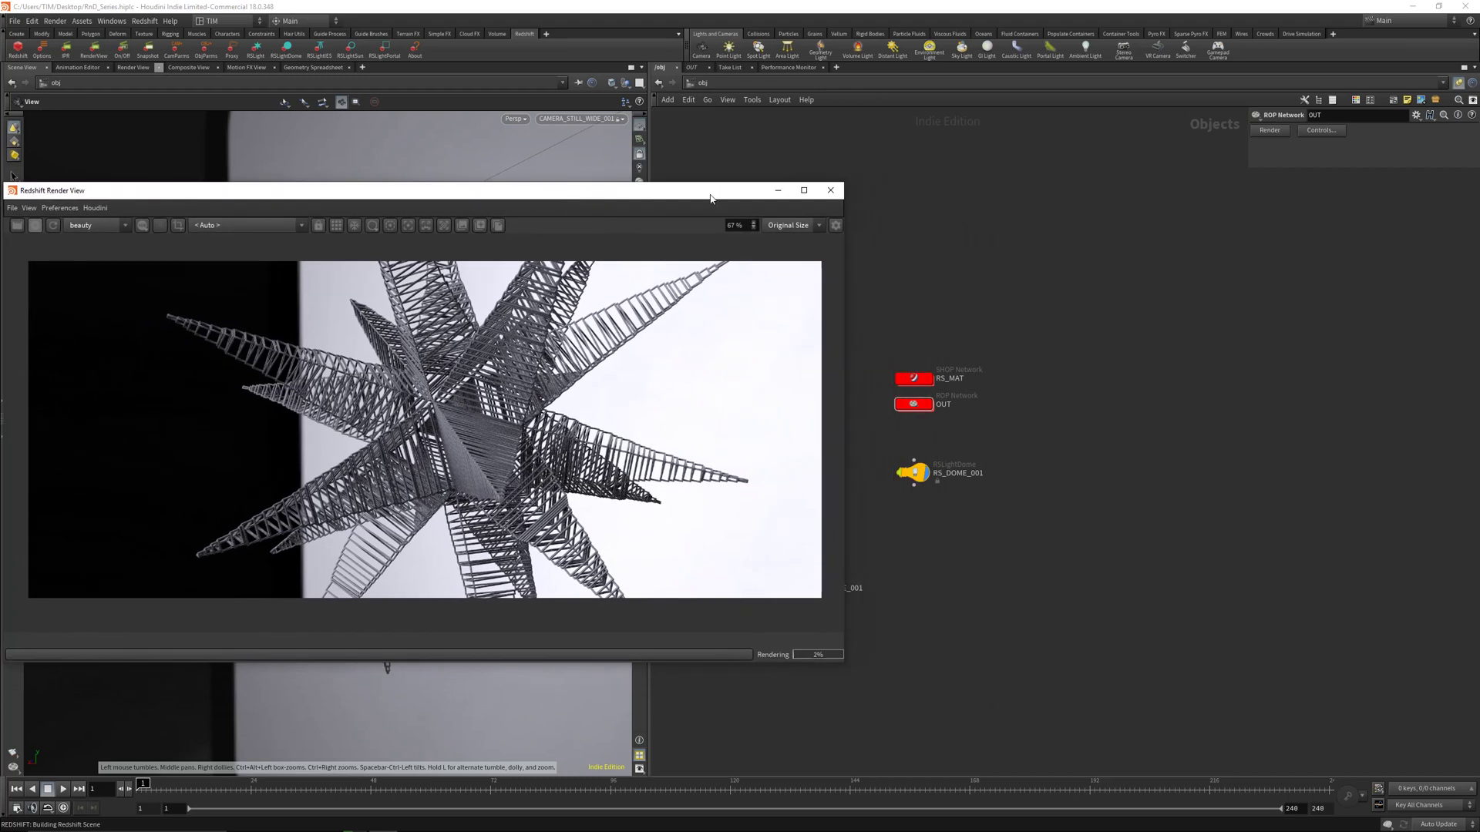
left_click_drag(710, 197, 569, 202)
Disable the background of RS_DOME_001 and save the scene
scroll(797, 381, "up", 2)
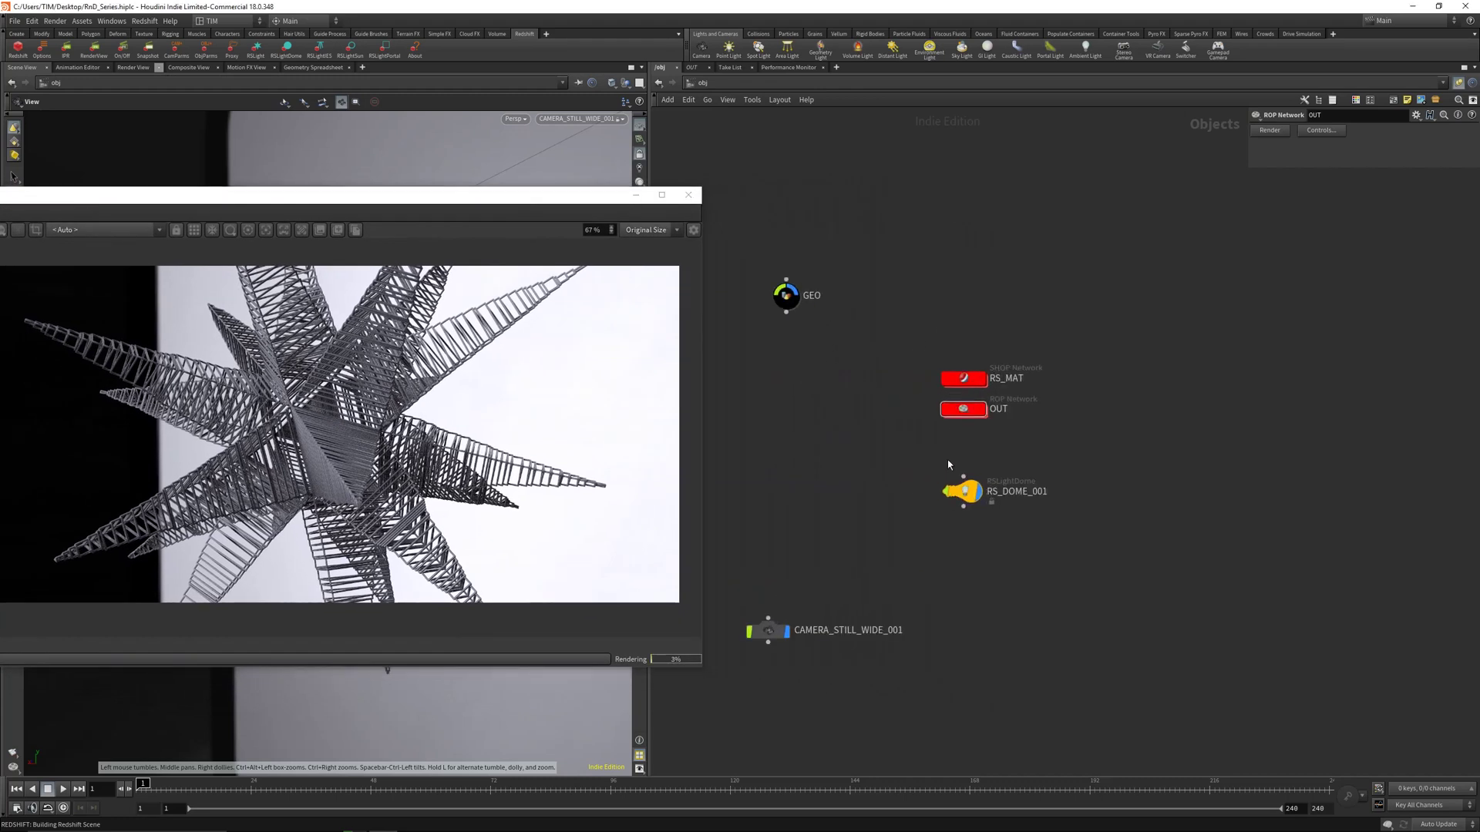
left_click(962, 491)
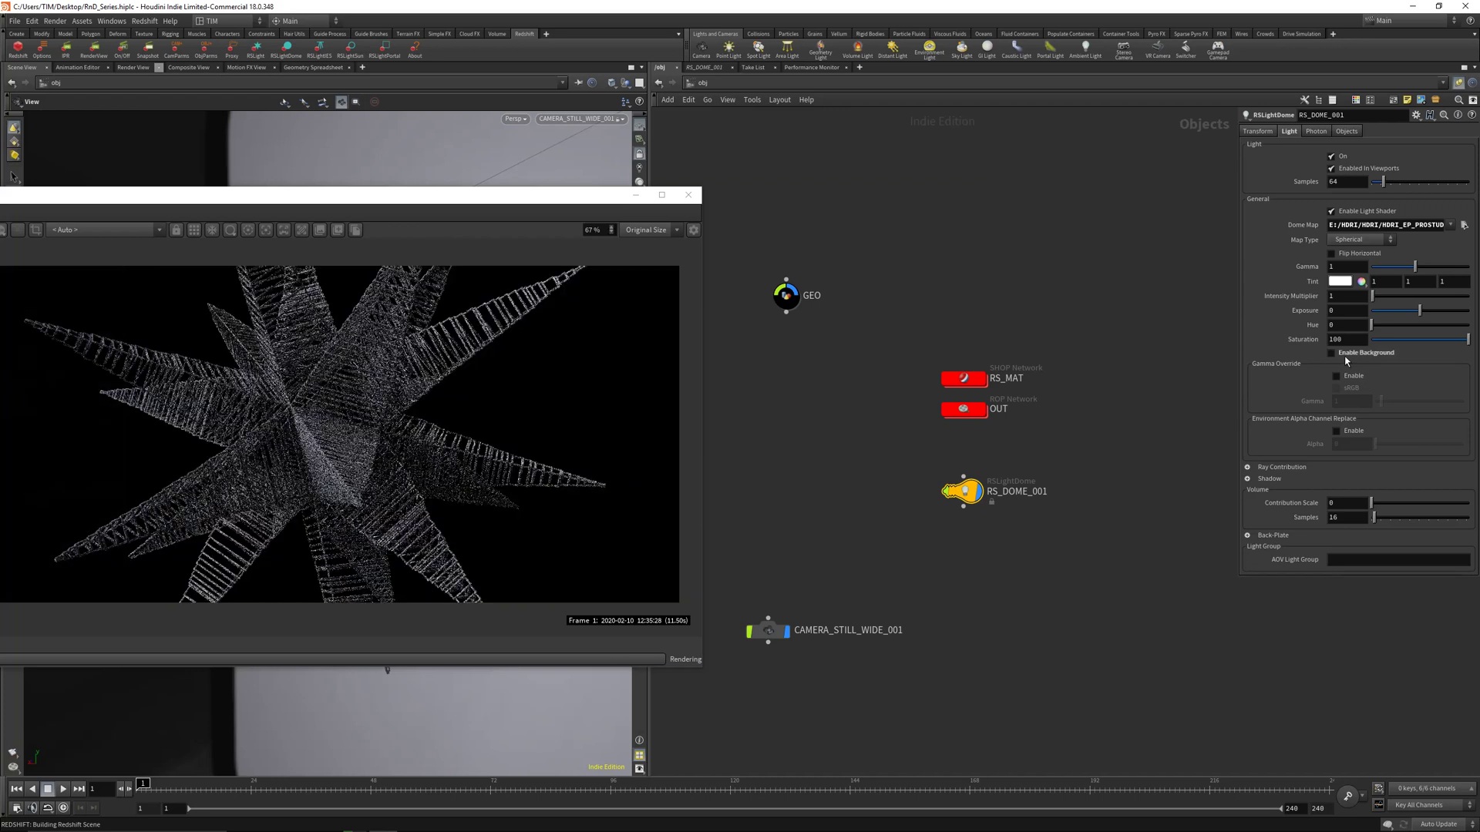
middle_click_drag(758, 451, 816, 432)
key("ctrl+s")
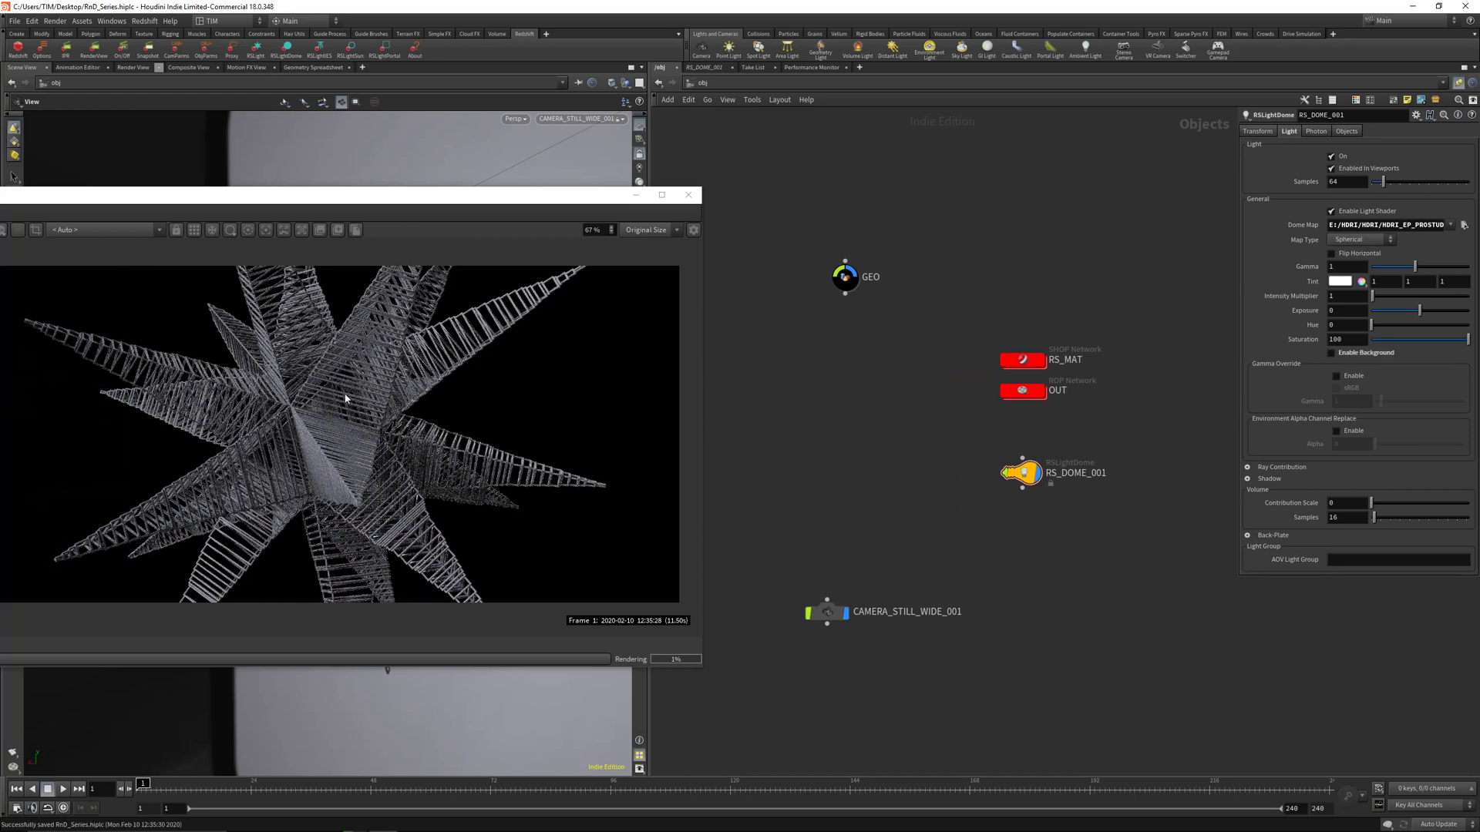
Pick a focus point near the centre of the spiked shape in the rendered image
left_click_drag(353, 195, 513, 162)
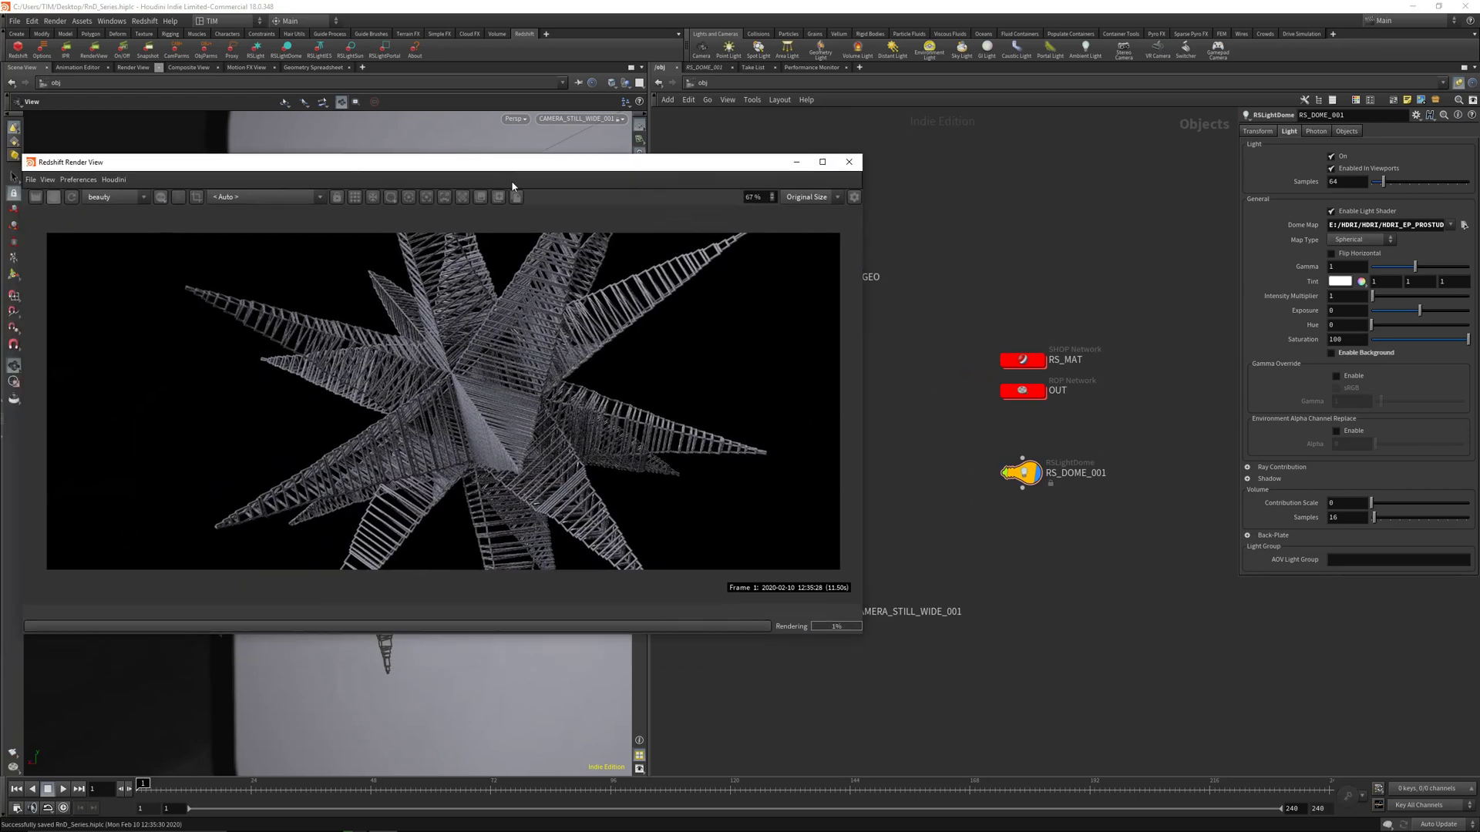
left_click(427, 200)
left_click(518, 461)
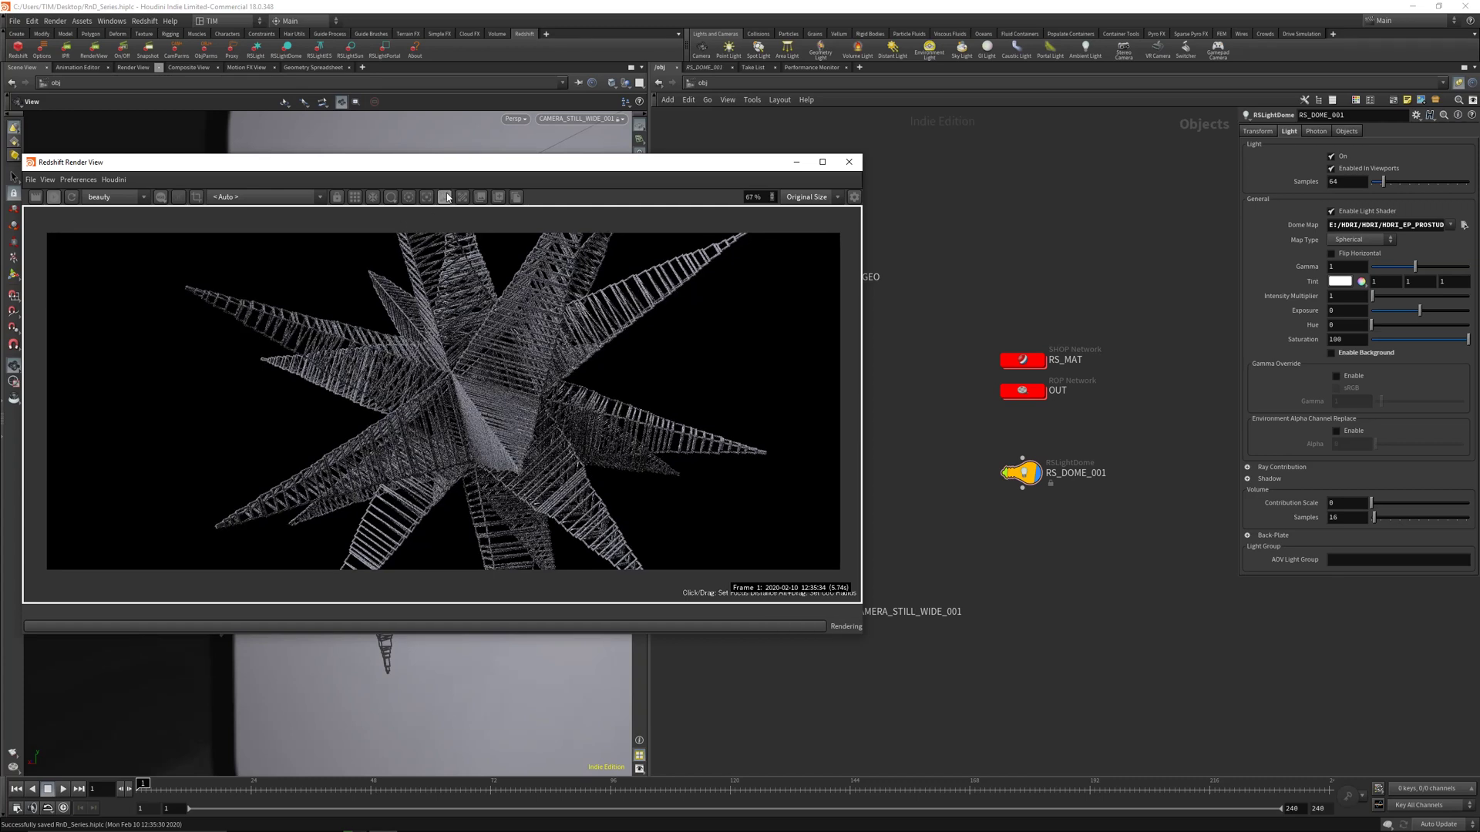
Enable depth of field in the Redshift settings of CAMERA_STILL_WIDE_001
middle_click_drag(925, 502, 1014, 447)
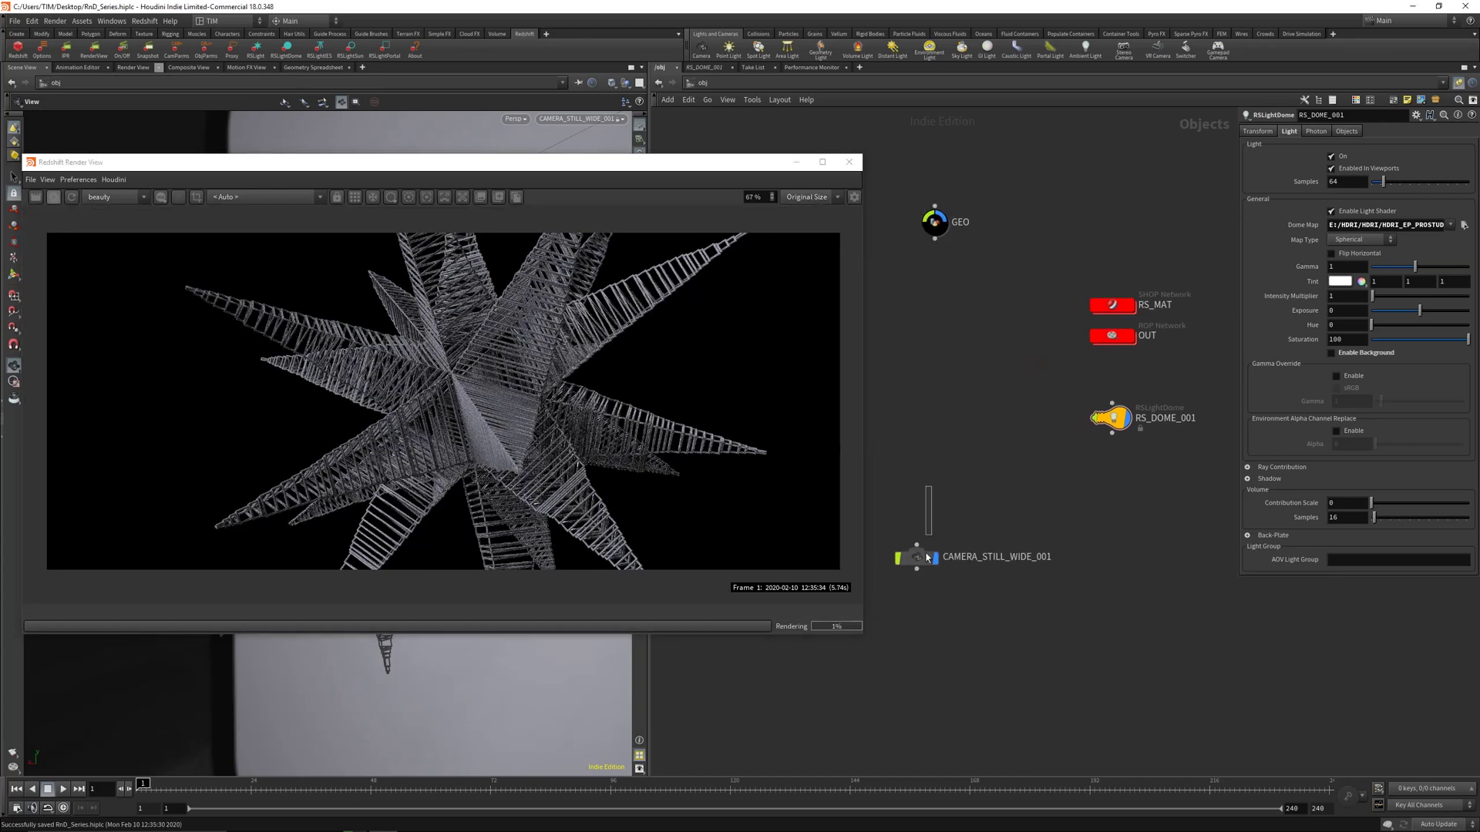
left_click(917, 557)
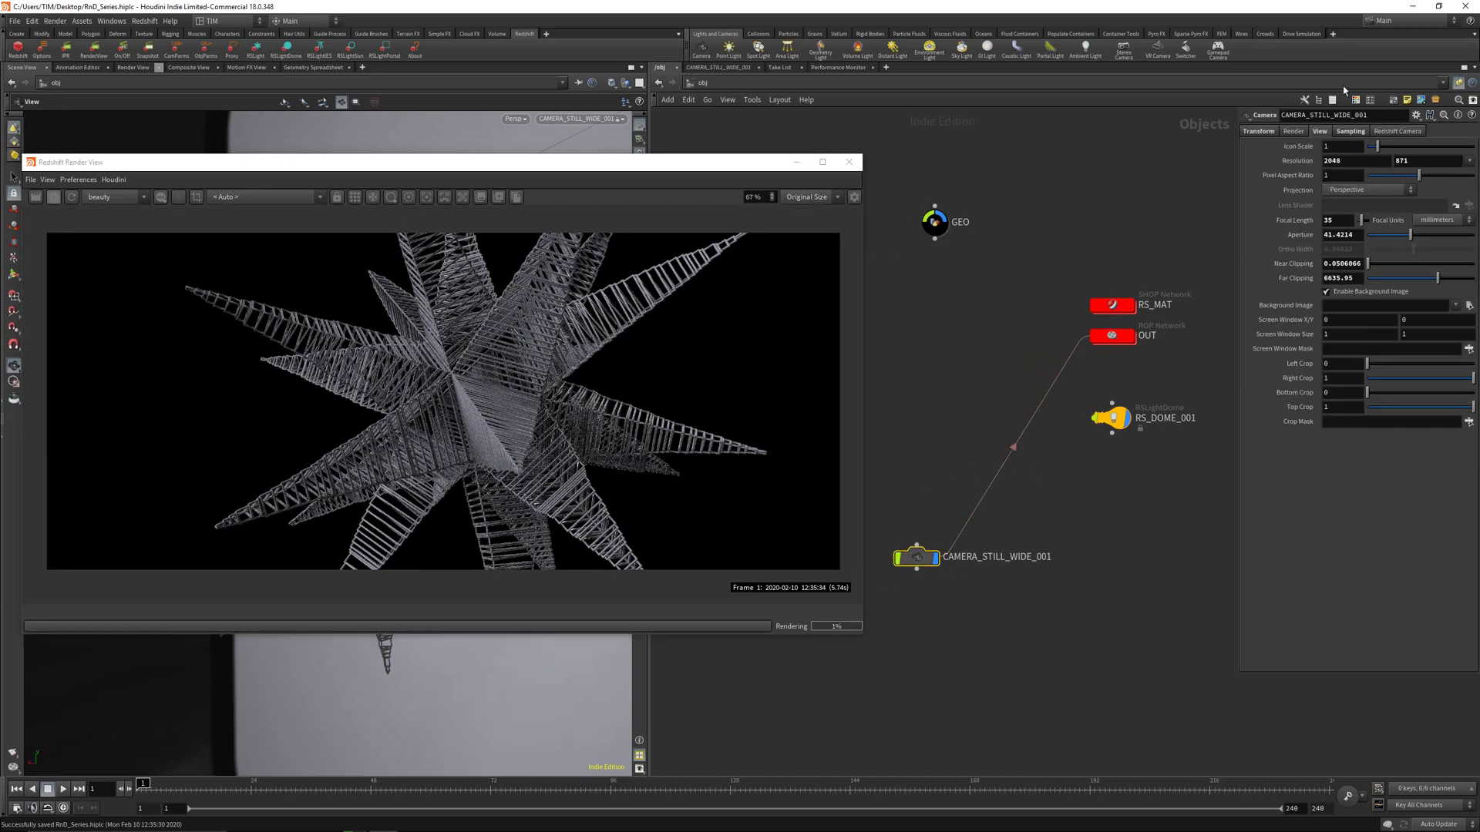
left_click(1378, 132)
left_click(1284, 146)
left_click(1328, 172)
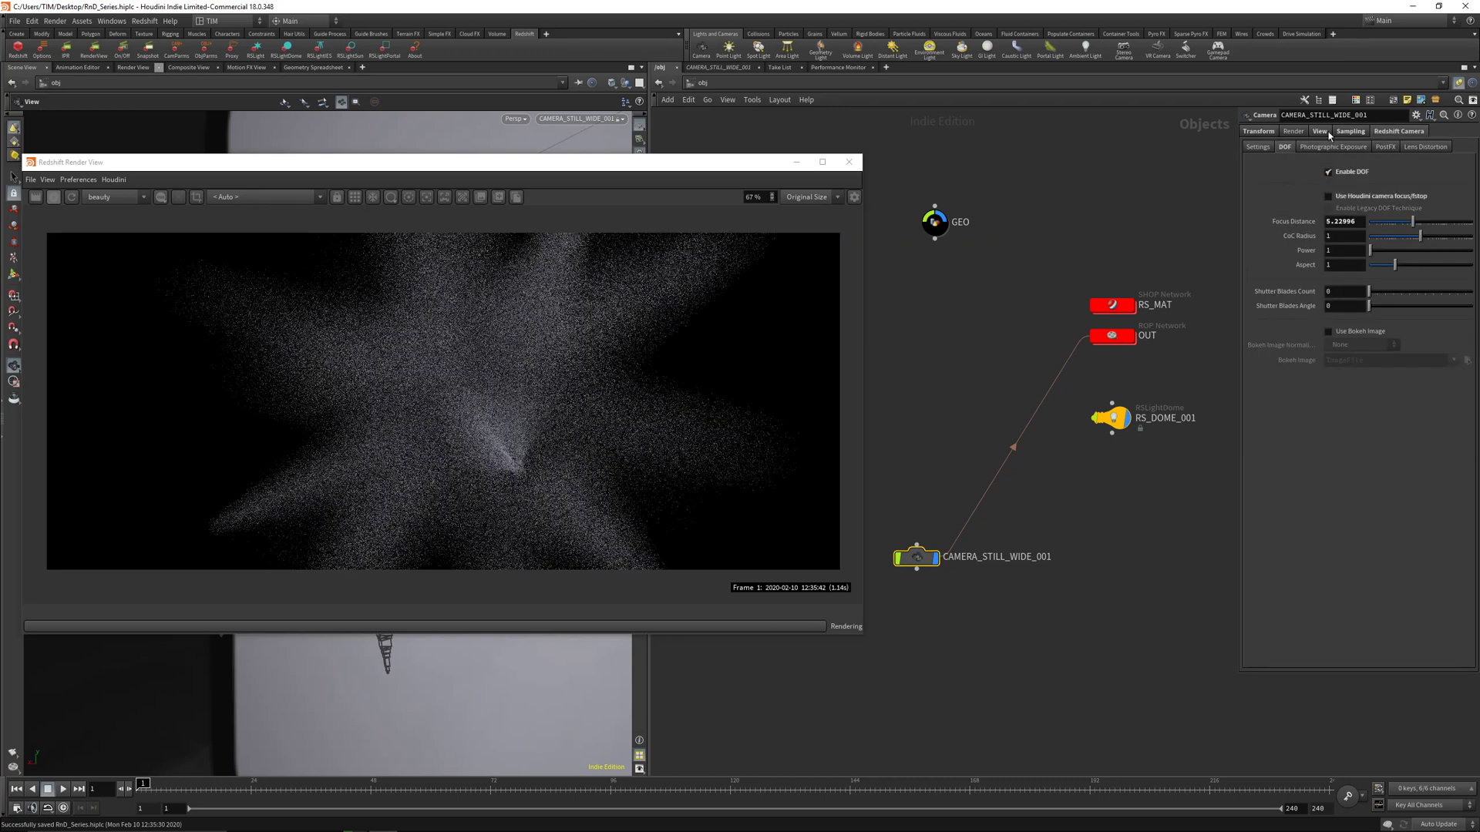
Link the camera's Redshift DOF focus distance to its sampling Focus Distance with the relative reference ch("focus")
left_click(1350, 131)
right_click(1292, 161)
left_click(1320, 236)
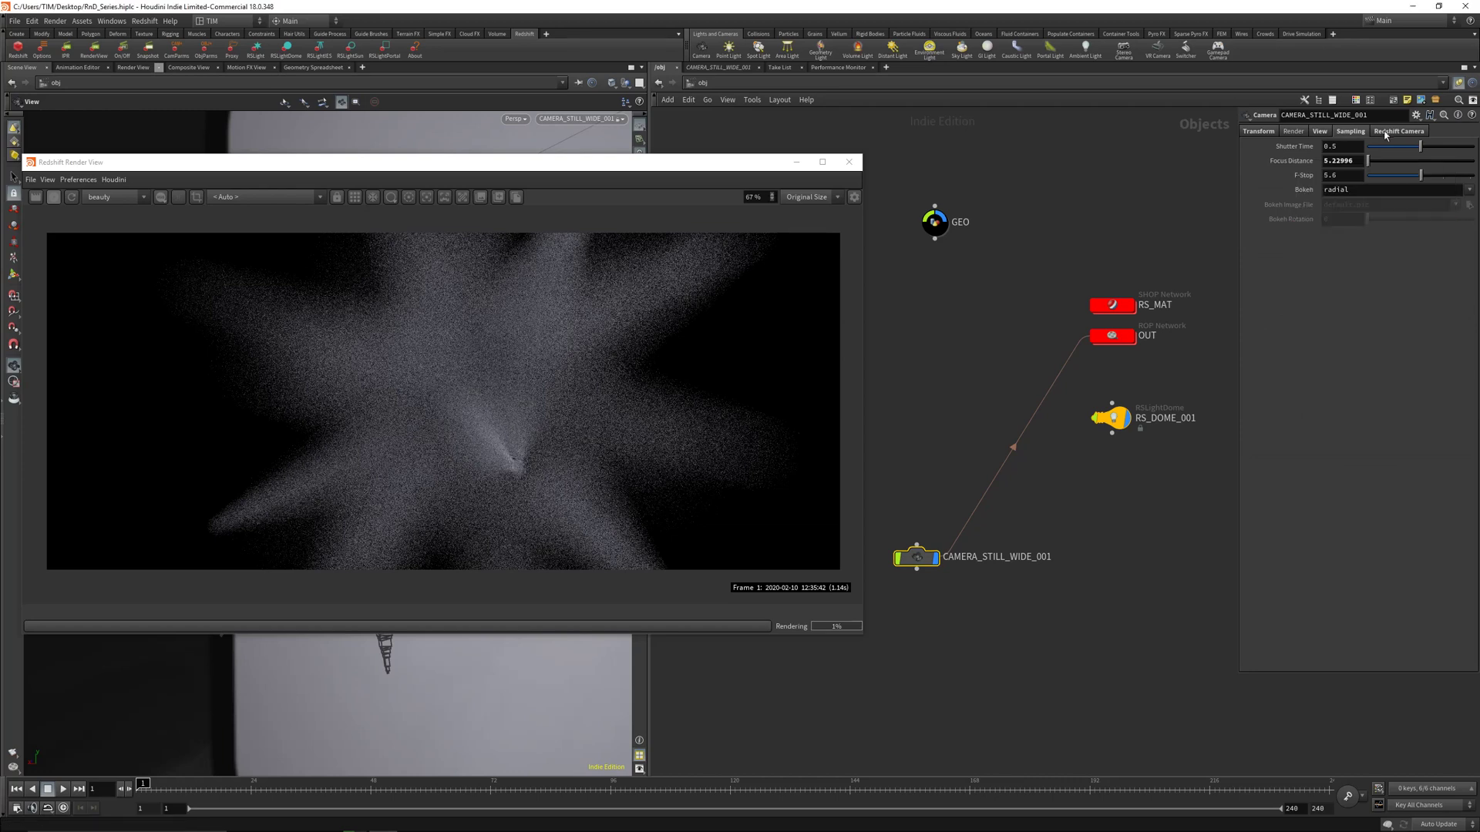
left_click(1398, 131)
right_click(1302, 223)
left_click(1341, 333)
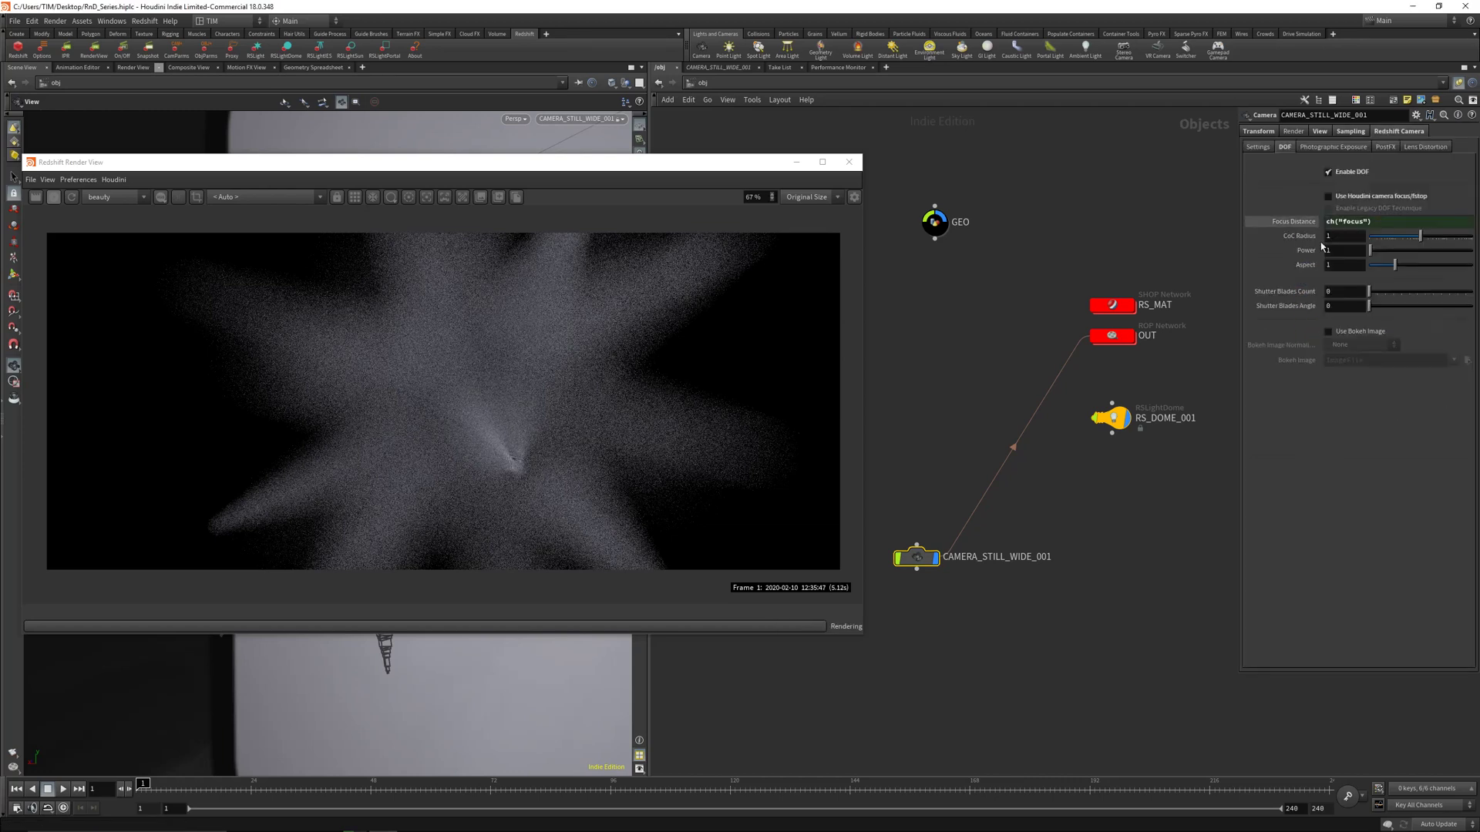
Try a CoC Radius of 0.1 for the camera's depth of field and reduce it to 0.035
left_click(1343, 237)
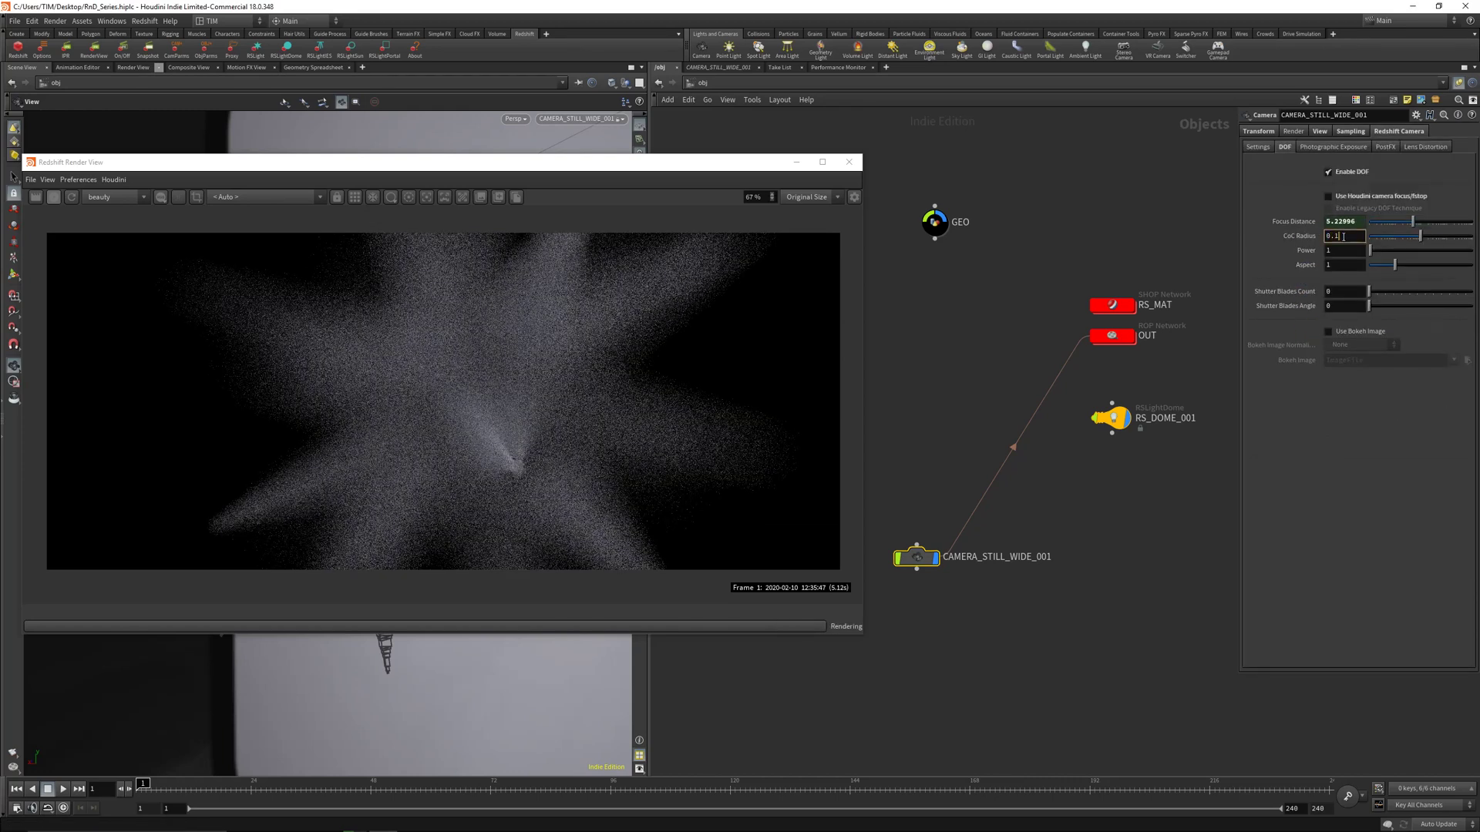
type("0.1")
key("Return")
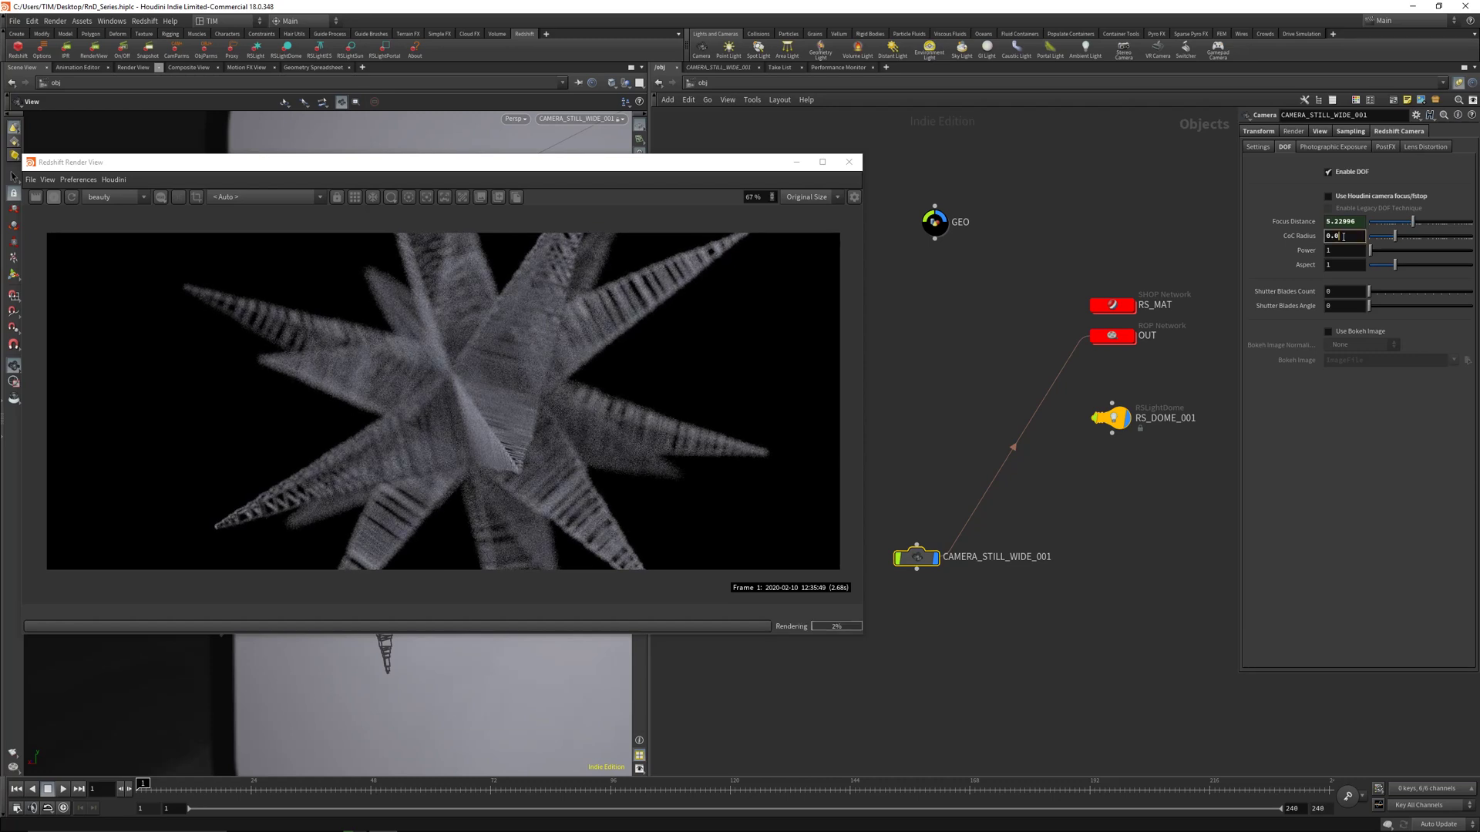
type("0.03")
key("Return")
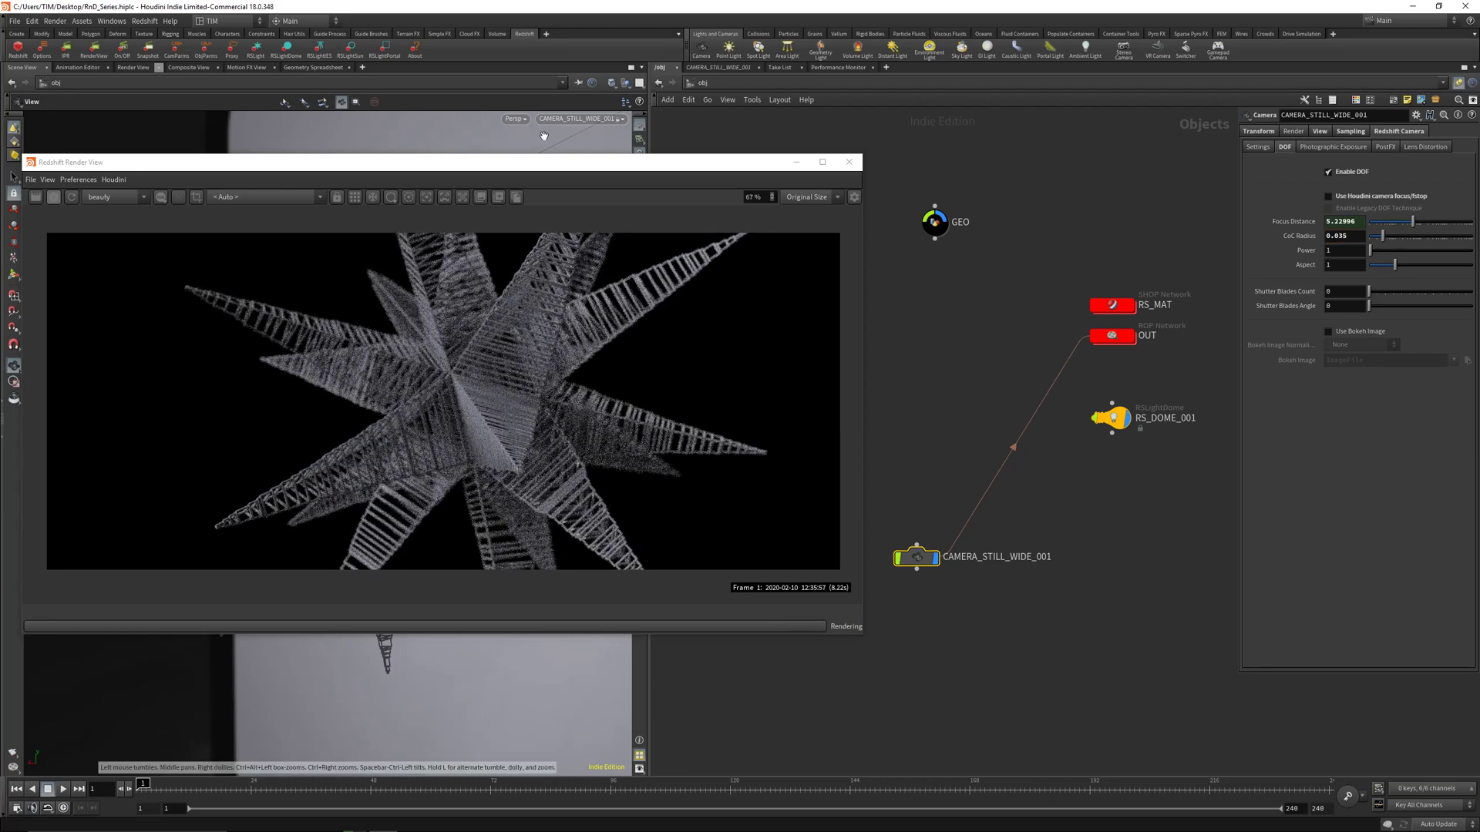
Move the Render View aside and pick new focus points on the lower-left spikes in the render
left_click_drag(528, 174, 1011, 177)
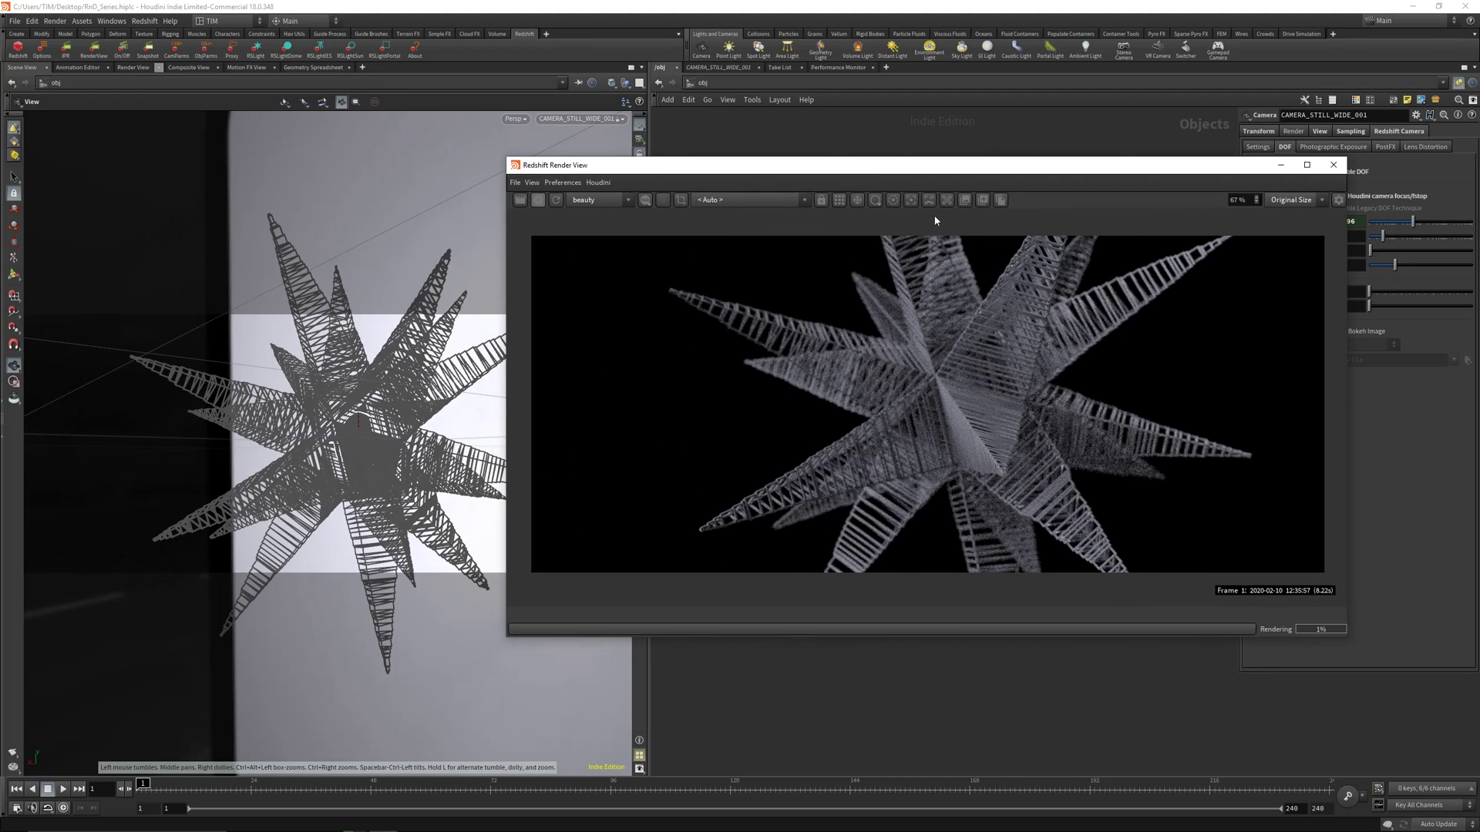
left_click(912, 201)
left_click(833, 453)
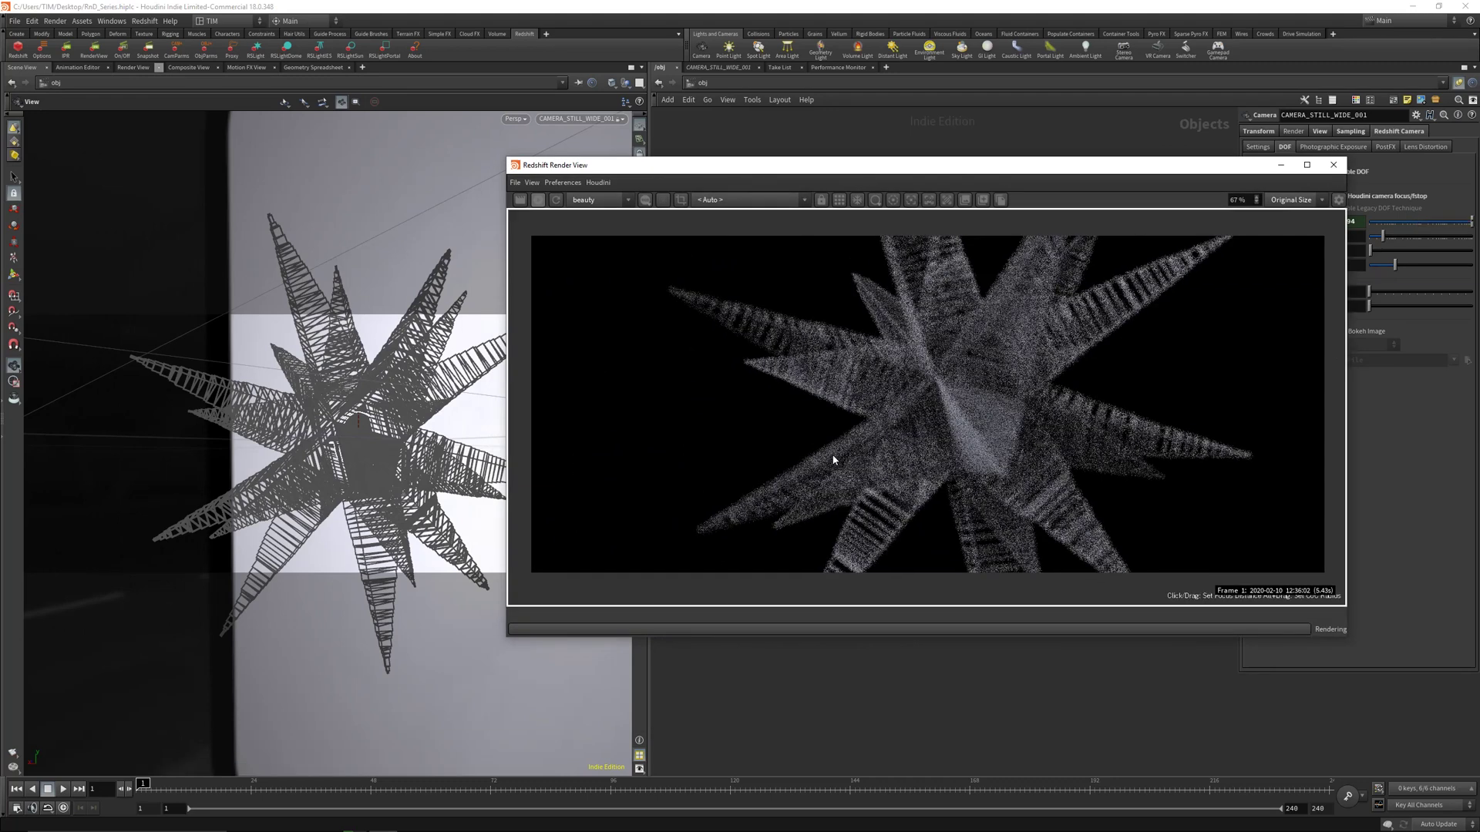
left_click(830, 470)
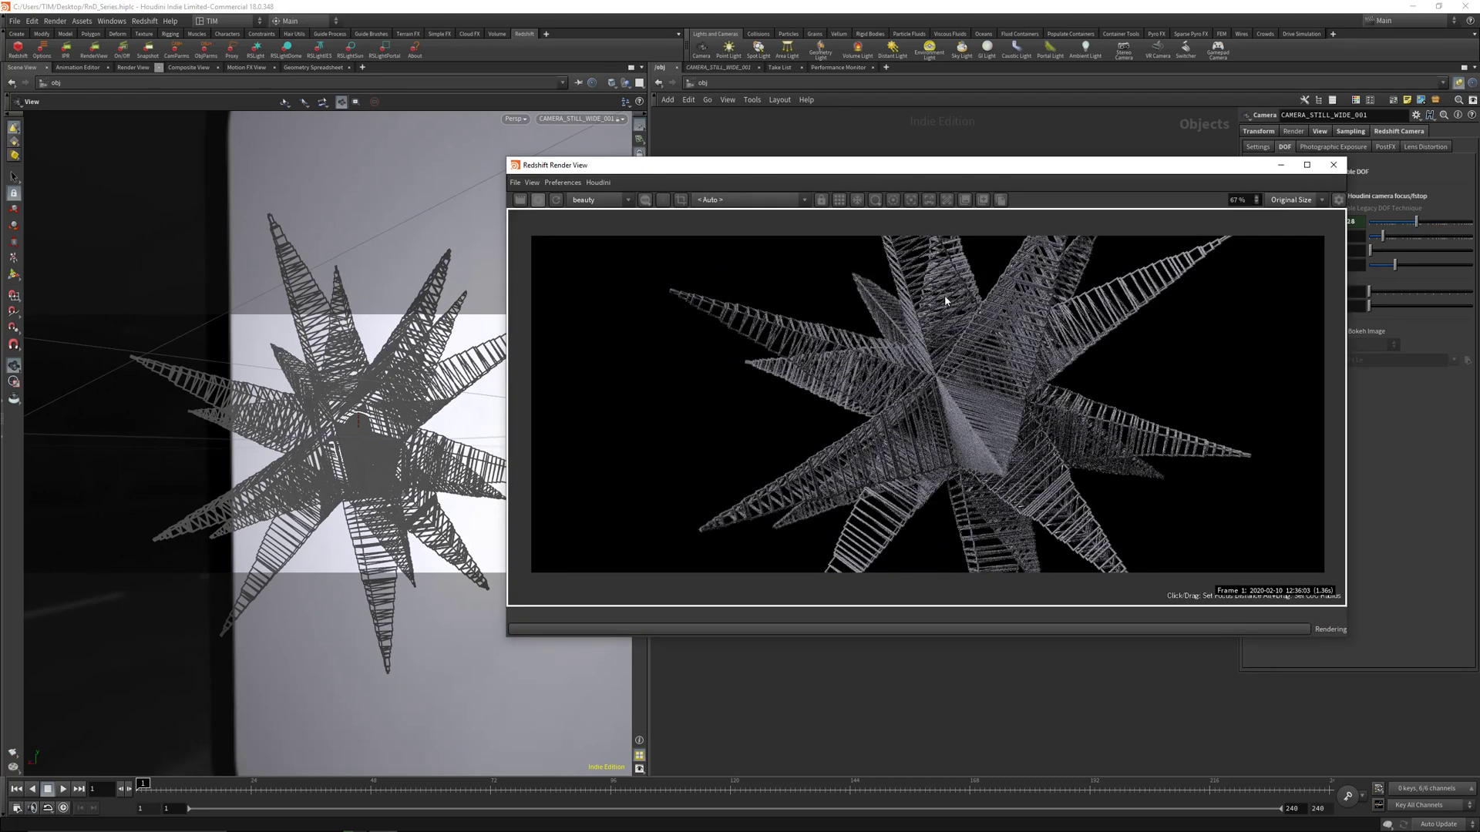
left_click(911, 200)
Reframe the scene through CAMERA_STILL_WIDE_001 as a closer, tilted view of the spikes and bring the Render View back
left_click_drag(969, 171, 0, 153)
left_click_drag(410, 344, 364, 437)
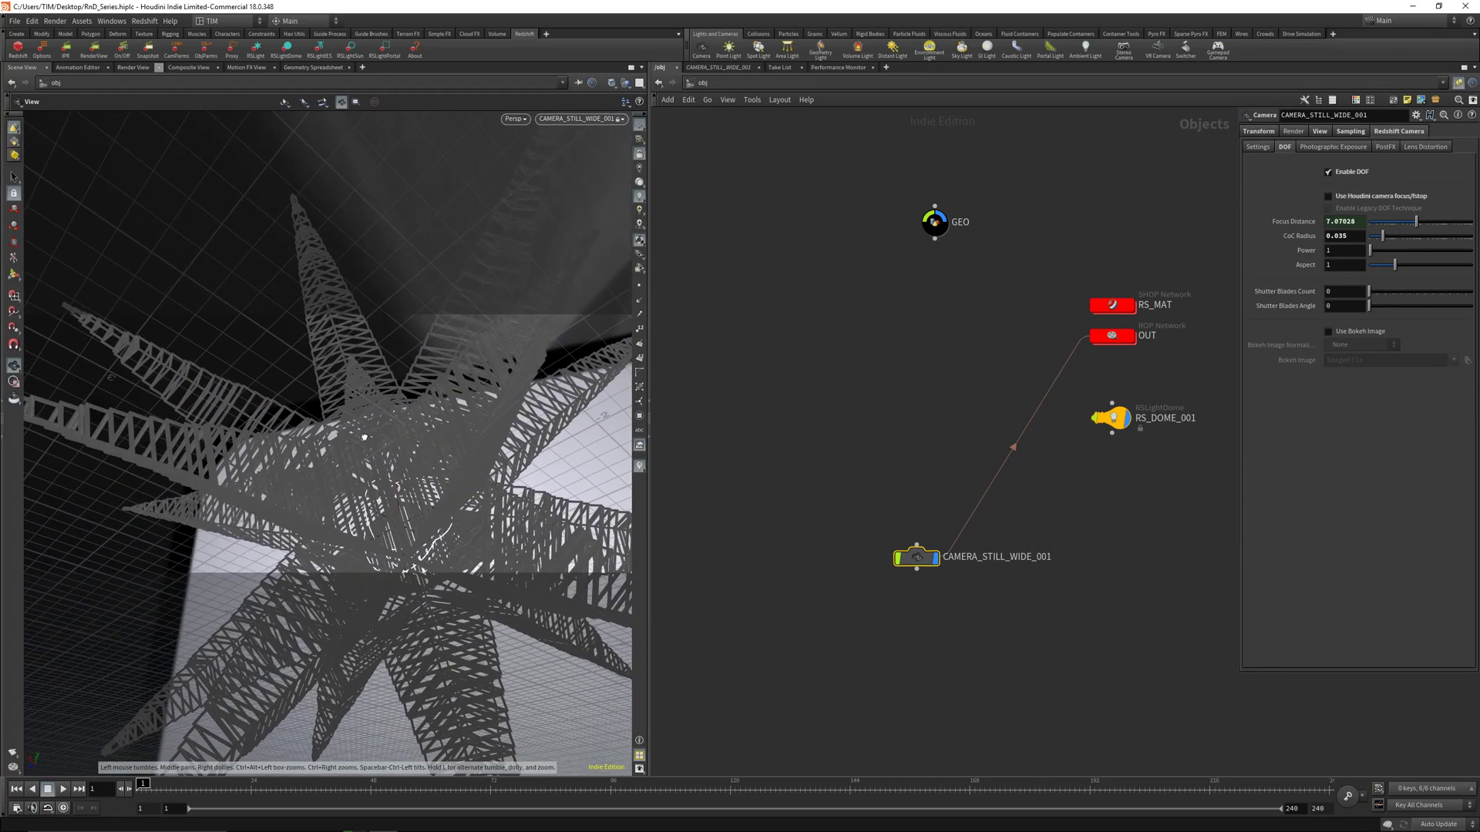
middle_click_drag(376, 429, 376, 443)
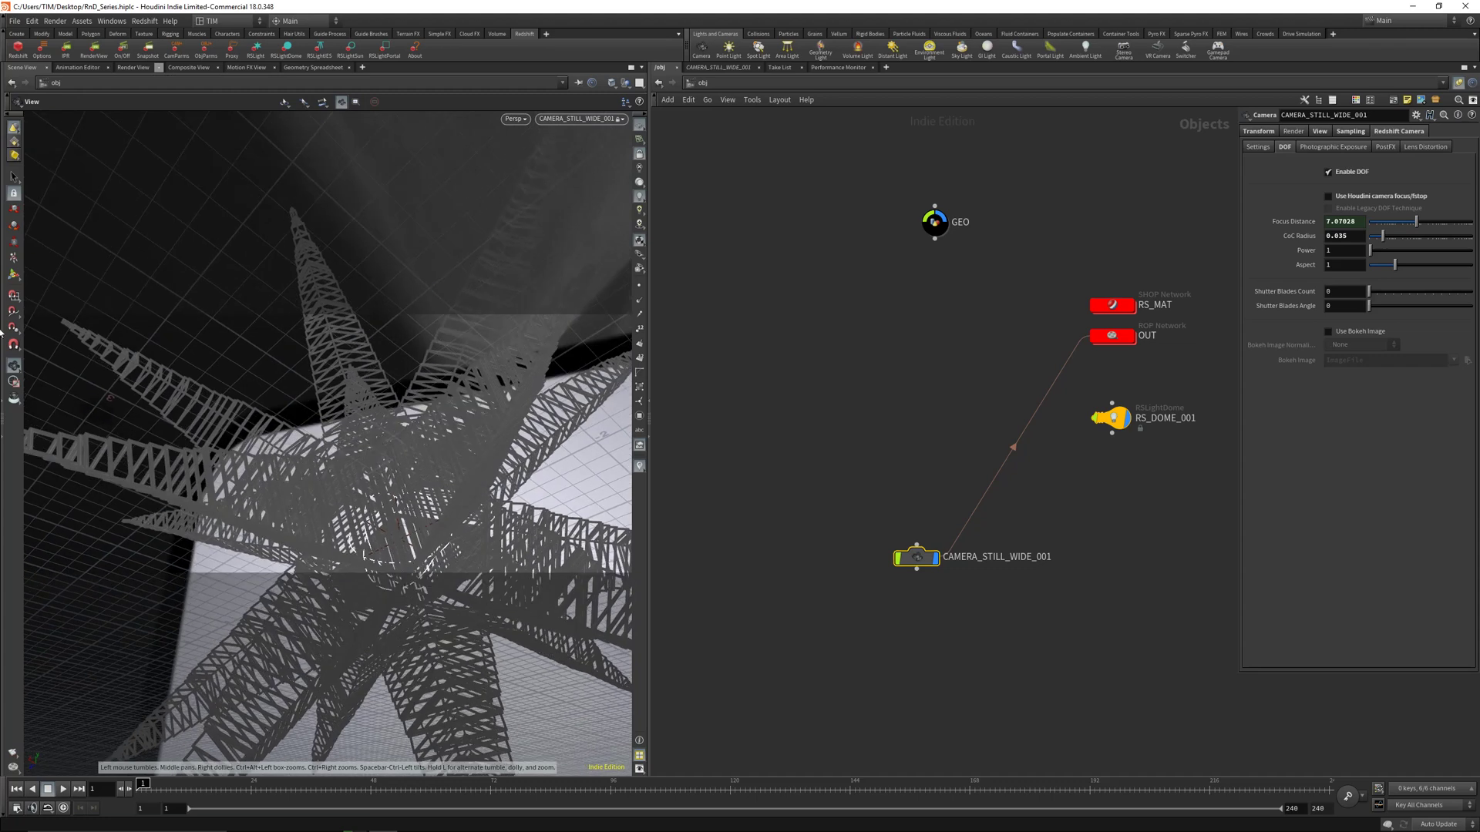
left_click_drag(0, 221, 720, 210)
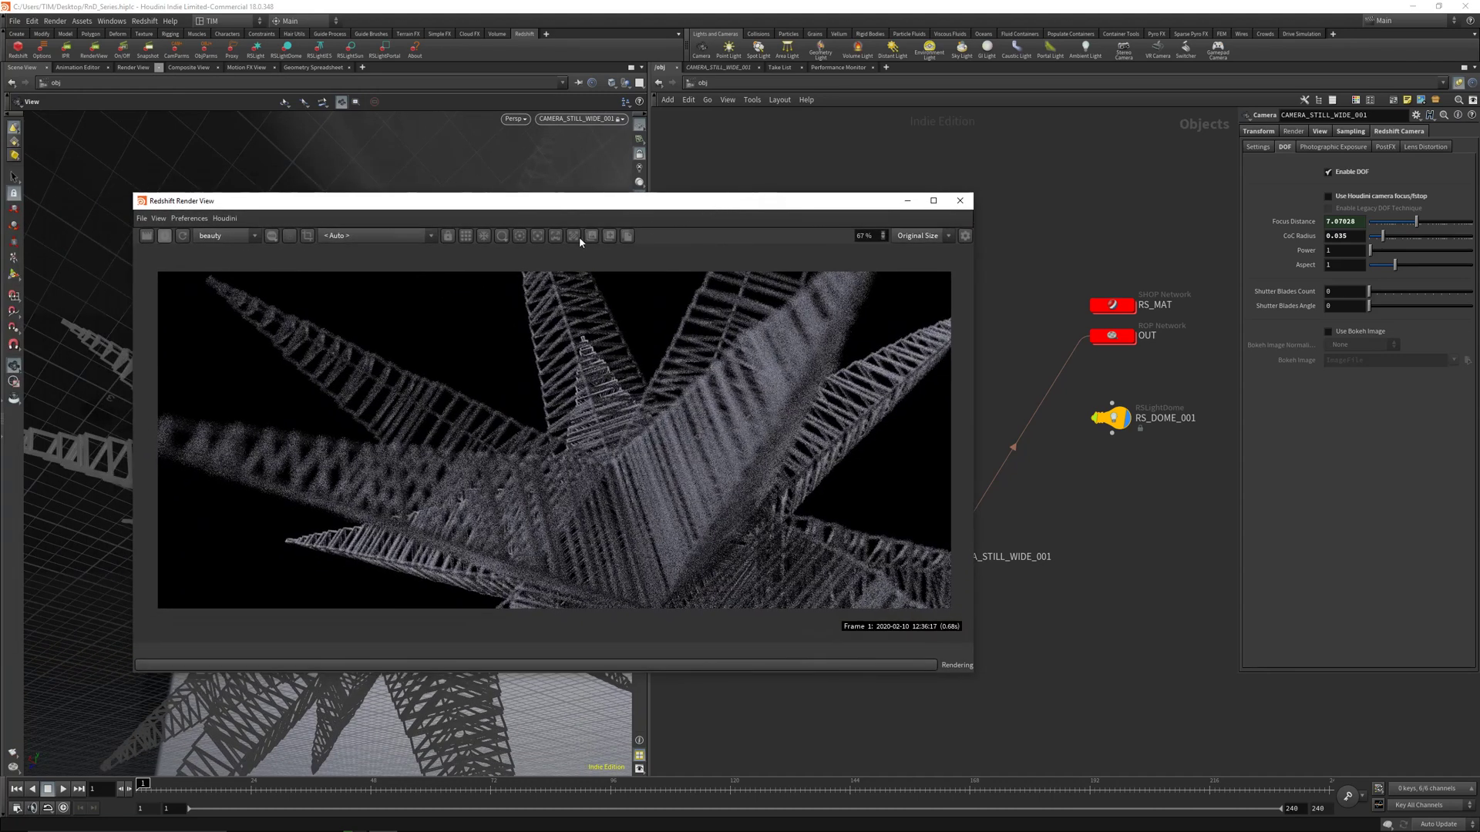
Refocus the camera on the large foreground spike in the new framing using the focus picker
left_click(537, 235)
left_click(659, 449)
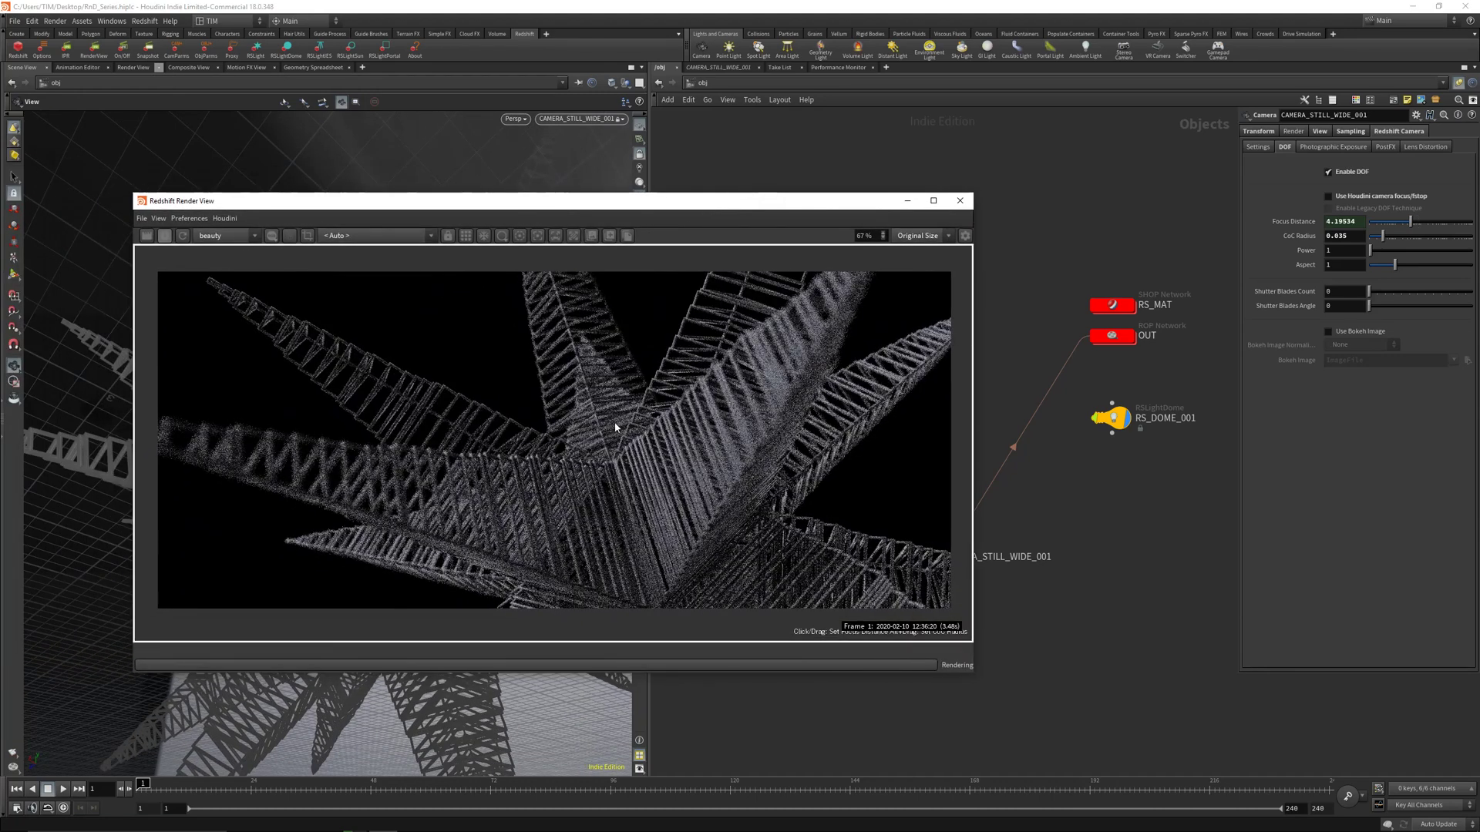
left_click(537, 236)
Show the Render View's display settings, set the Display Mode to Rec.709 and save the scene
scroll(496, 501, "down", 1)
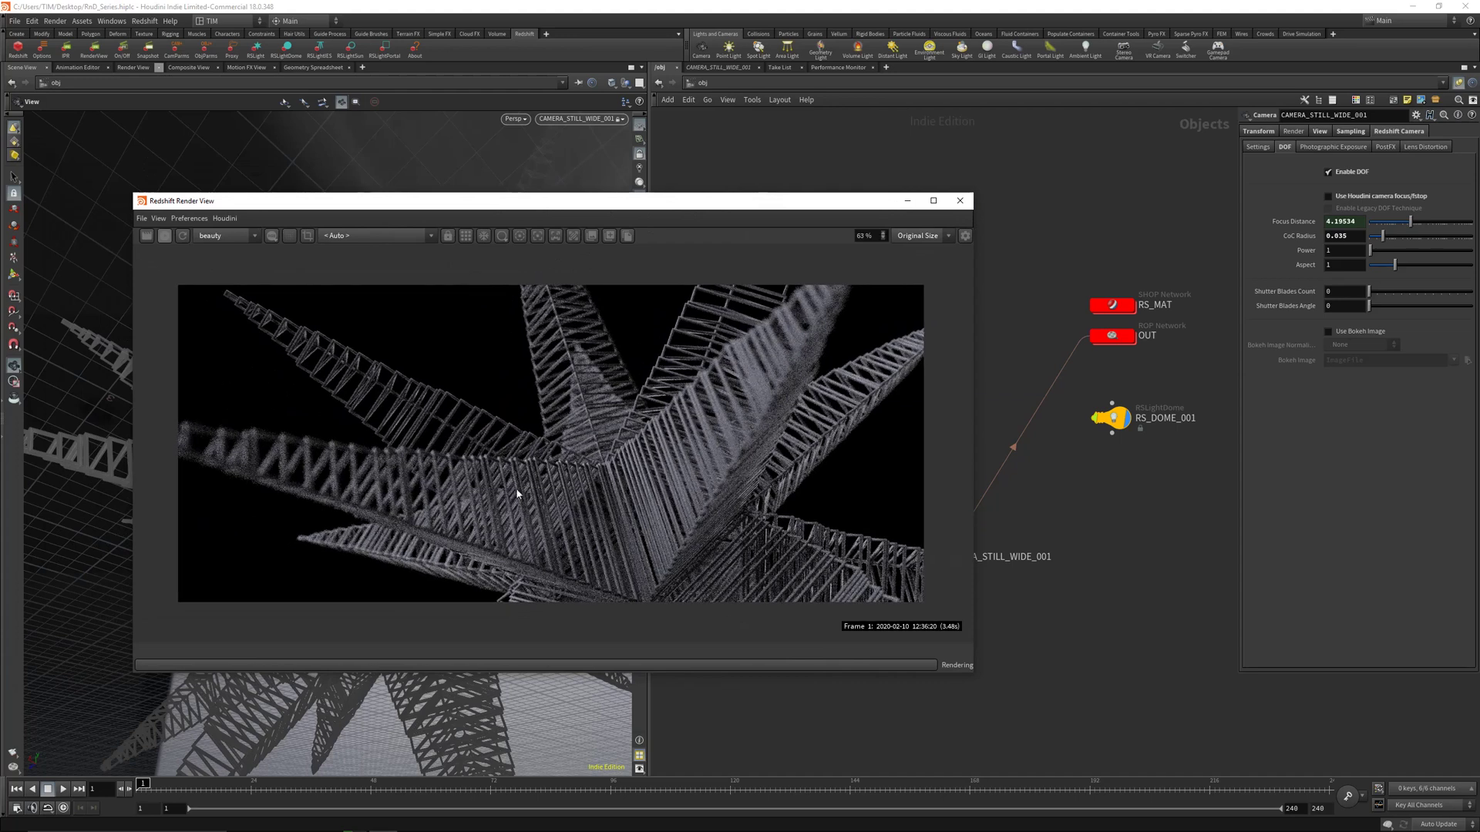
key("d")
scroll(545, 468, "down", 1)
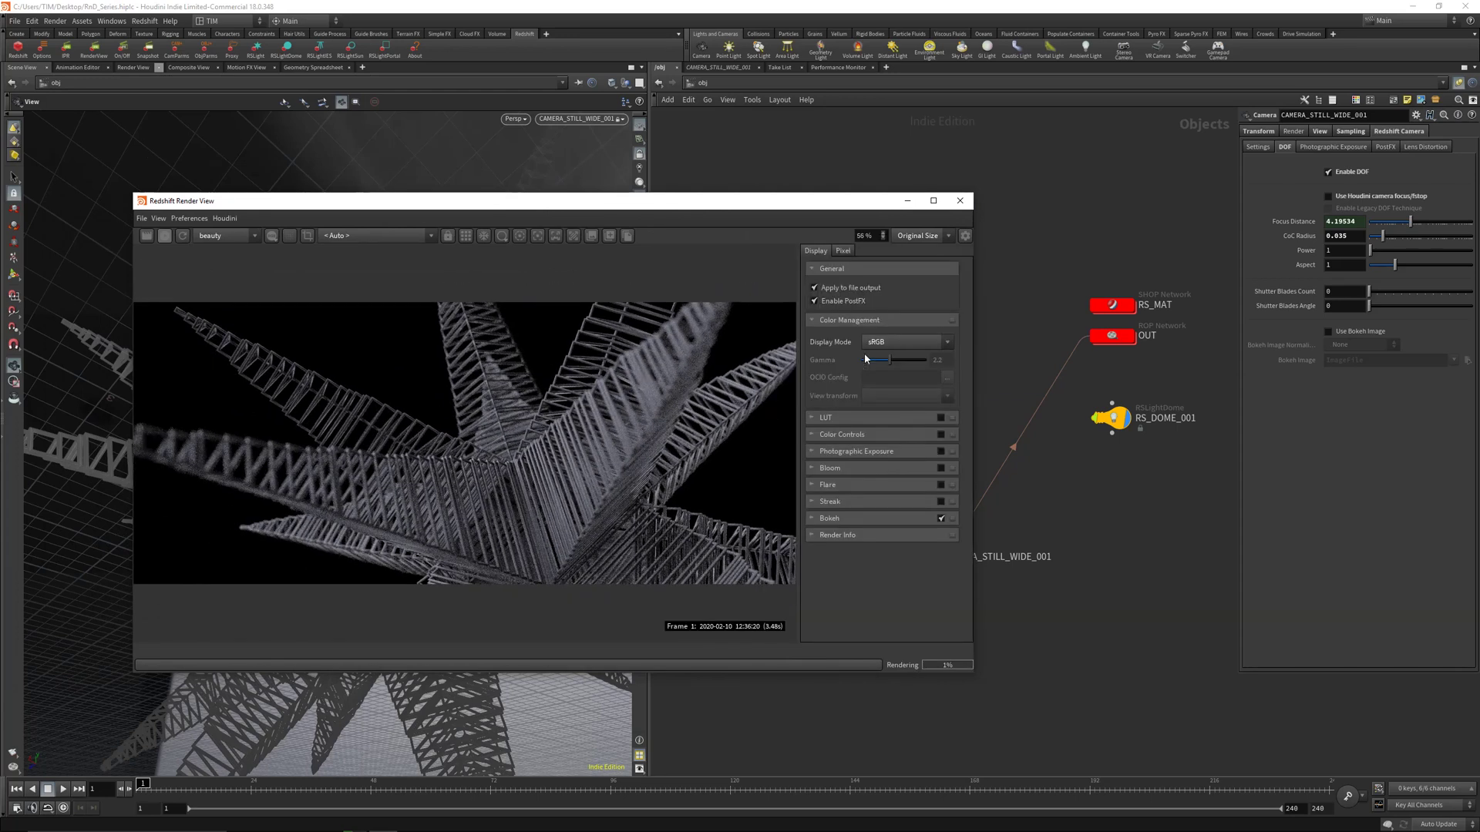
left_click(906, 341)
left_click(906, 341)
left_click(906, 341)
left_click(899, 375)
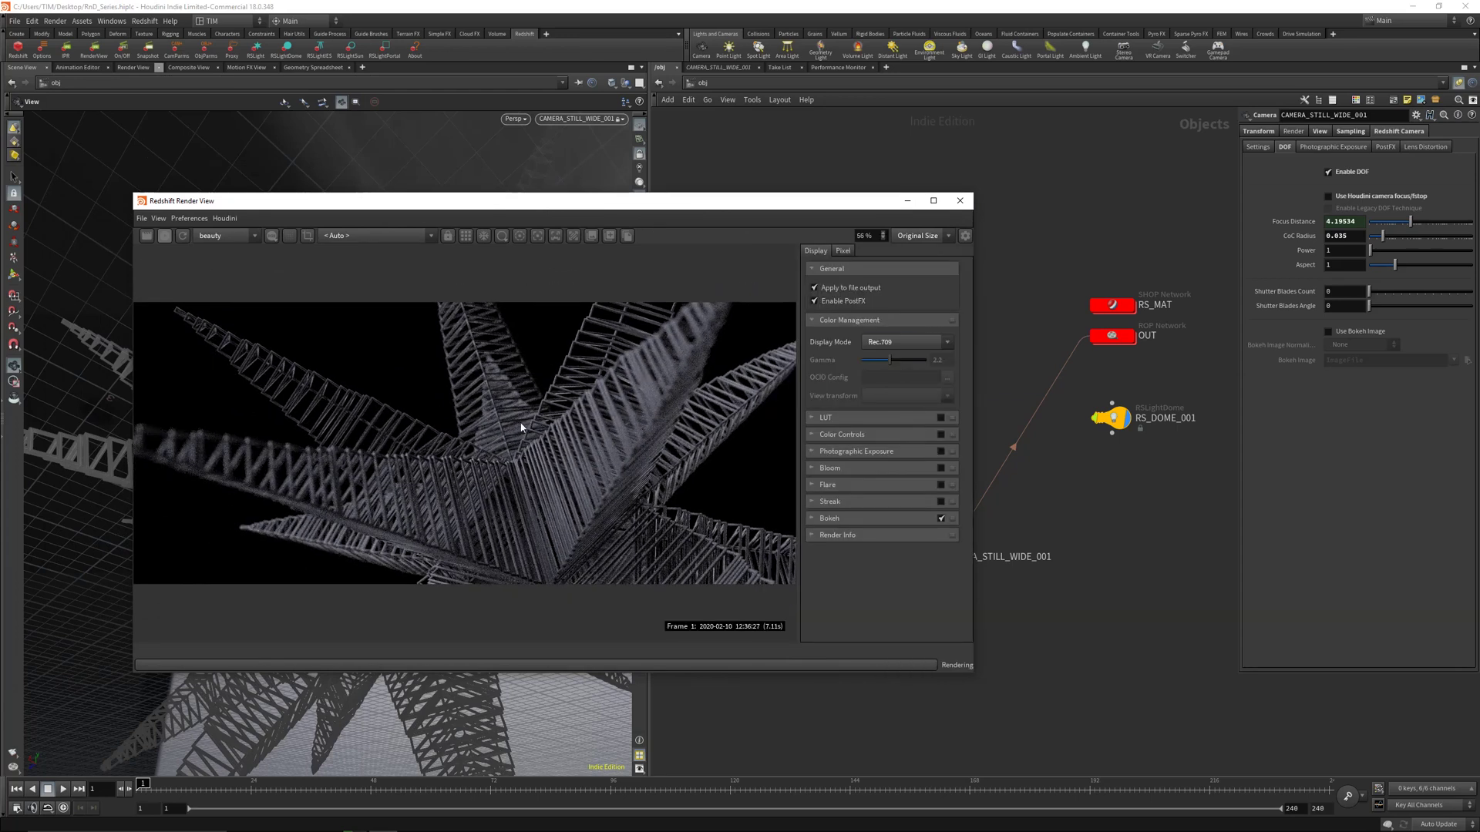
scroll(511, 415, "down", 1)
left_click_drag(692, 204, 629, 187)
left_click(924, 299)
key("ctrl+s")
Open the MAT_GEO material network inside RS_MAT
scroll(935, 315, "down", 1)
middle_click_drag(950, 327, 951, 379)
double_click(1084, 361)
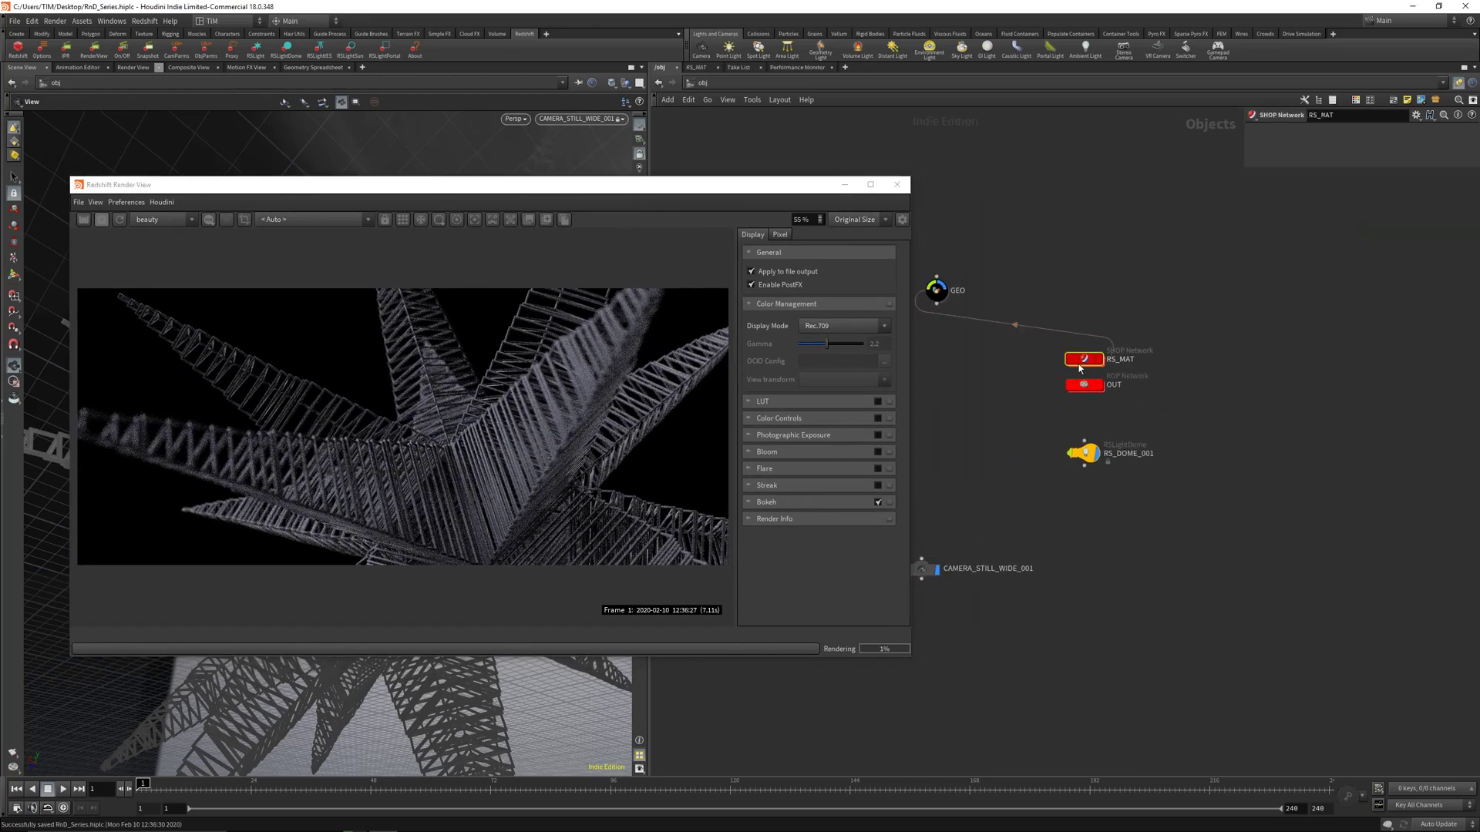
middle_click_drag(968, 430, 1101, 411)
double_click(1032, 437)
Duplicate Material1 in MAT_GEO and connect the copy to redshift_material in its place
scroll(1018, 476, "down", 1)
middle_click_drag(1018, 476, 1106, 444)
left_click_drag(1000, 389, 1115, 400, "alt")
left_click(1033, 462)
Apply the Glass preset to Material2 and switch the network wires to the curved style
left_click(1291, 146)
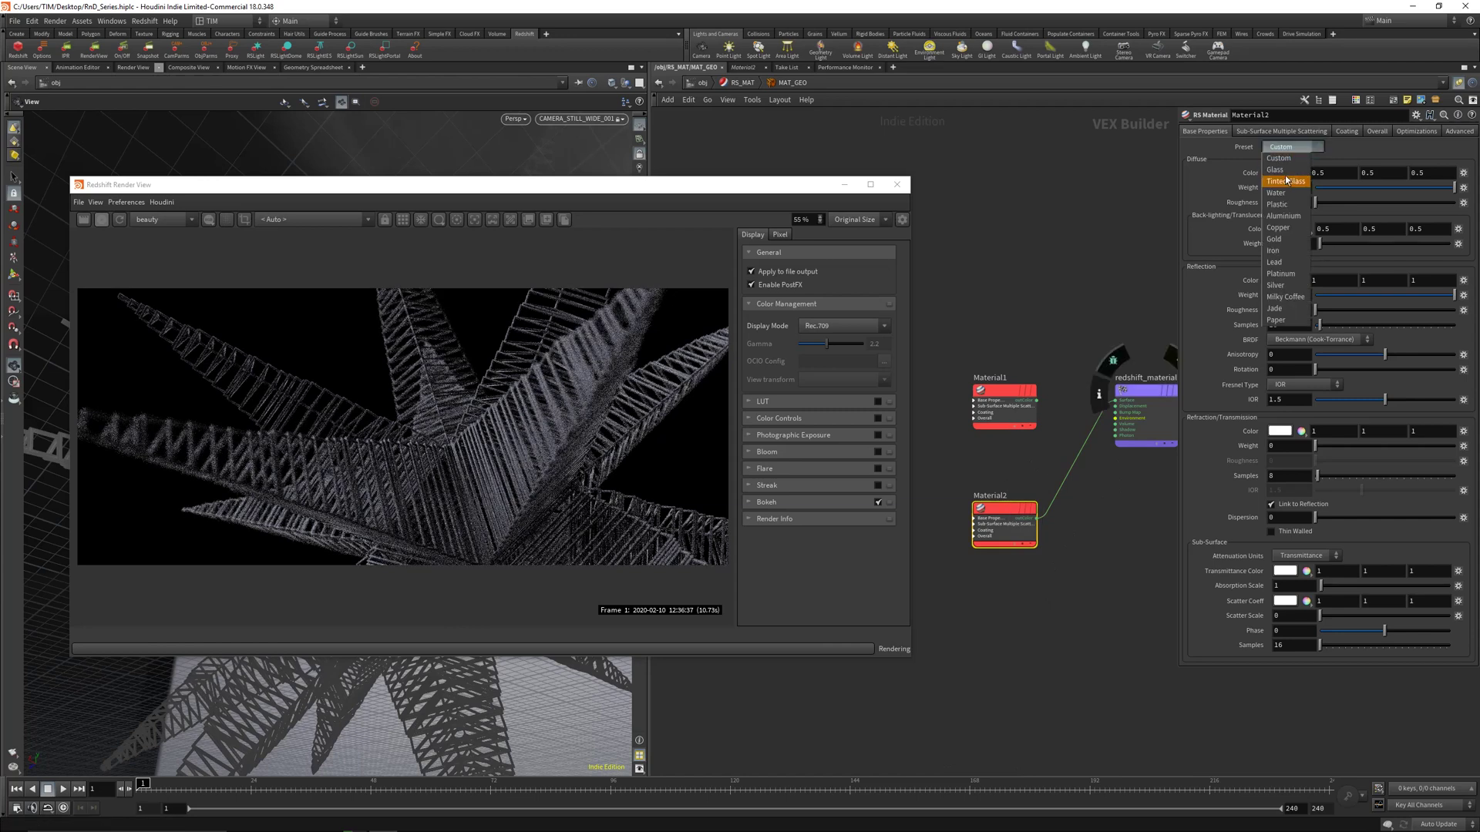
left_click(1285, 171)
key("shift+s")
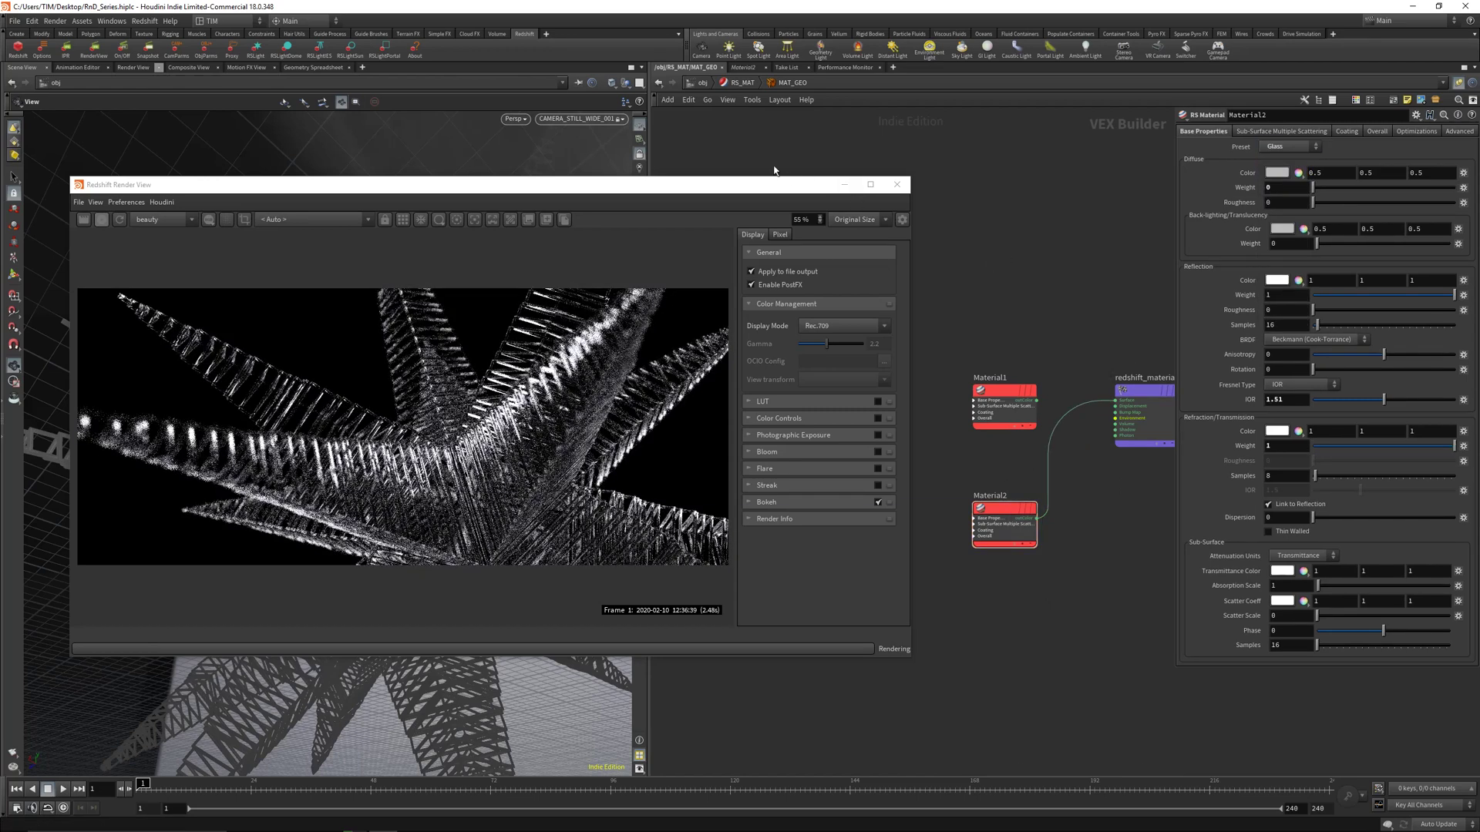
Inside GEO, move OUT and MAT_RS aside and feed OUT directly from clean1, bypassing convertline1 and polywire1
left_click(693, 86)
double_click(936, 291)
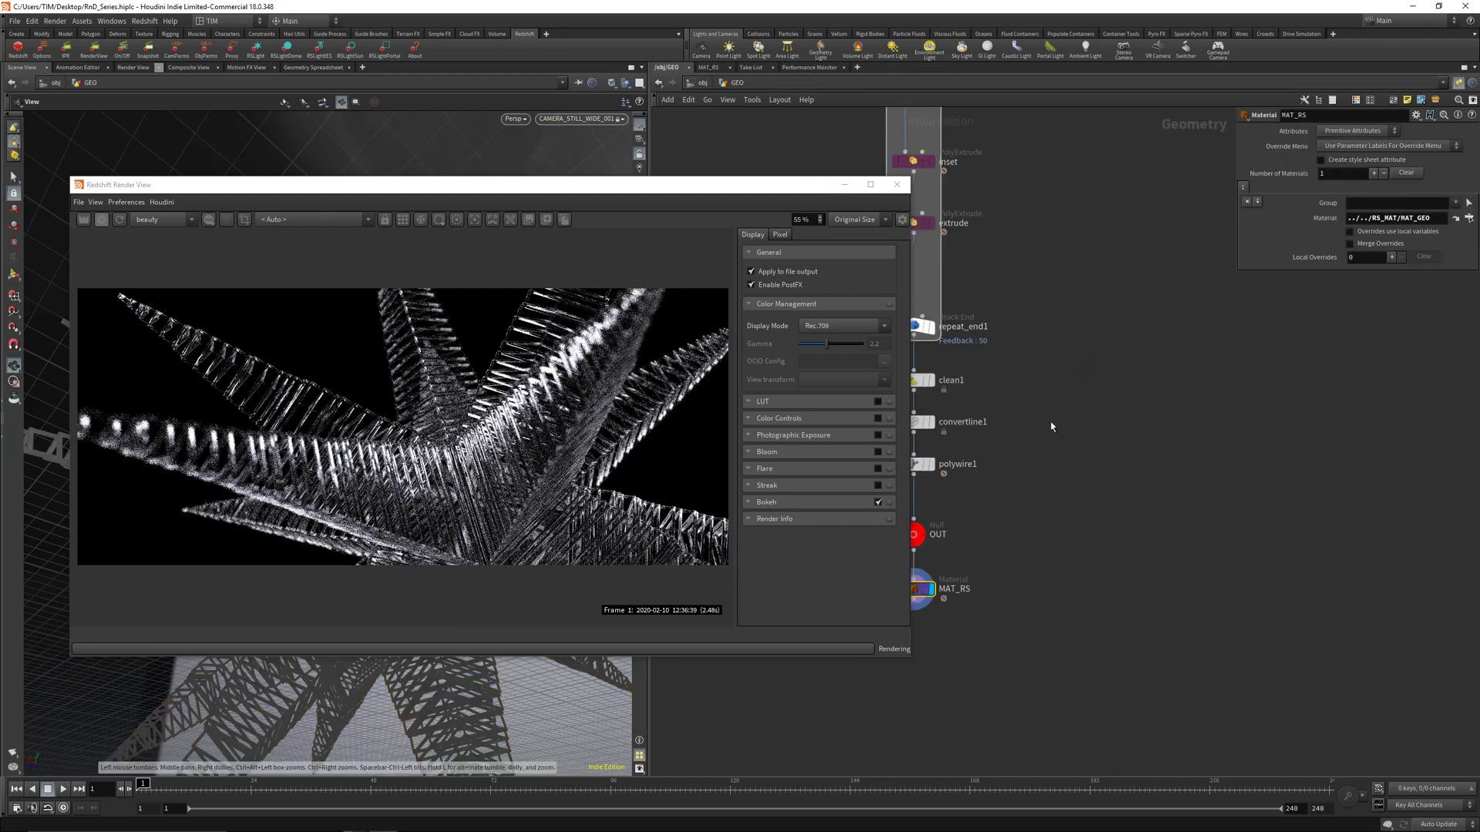
middle_click_drag(1130, 466, 1234, 448)
left_click_drag(1134, 526, 984, 530, "ctrl")
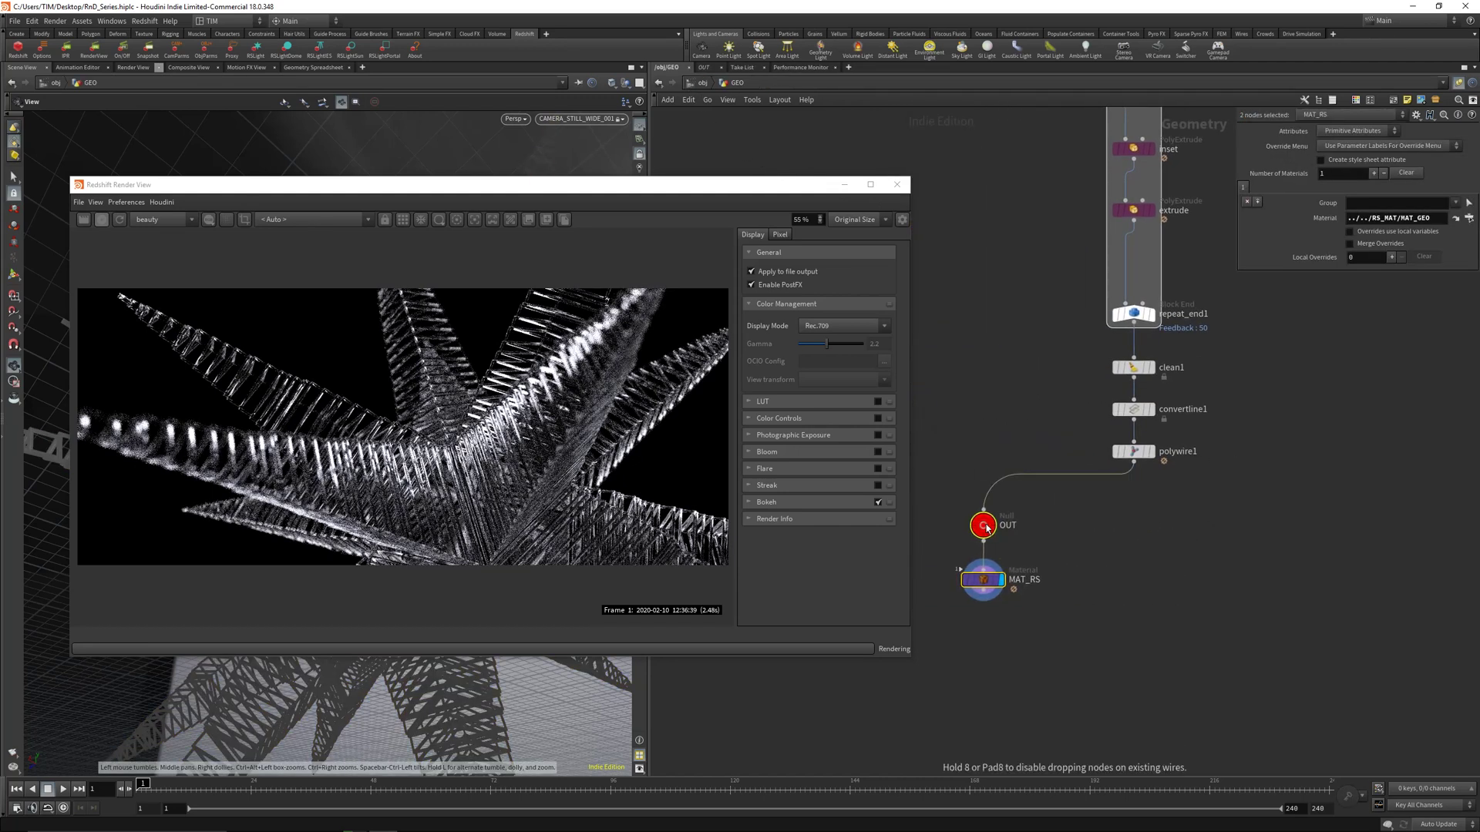
left_click_drag(1134, 379, 983, 511)
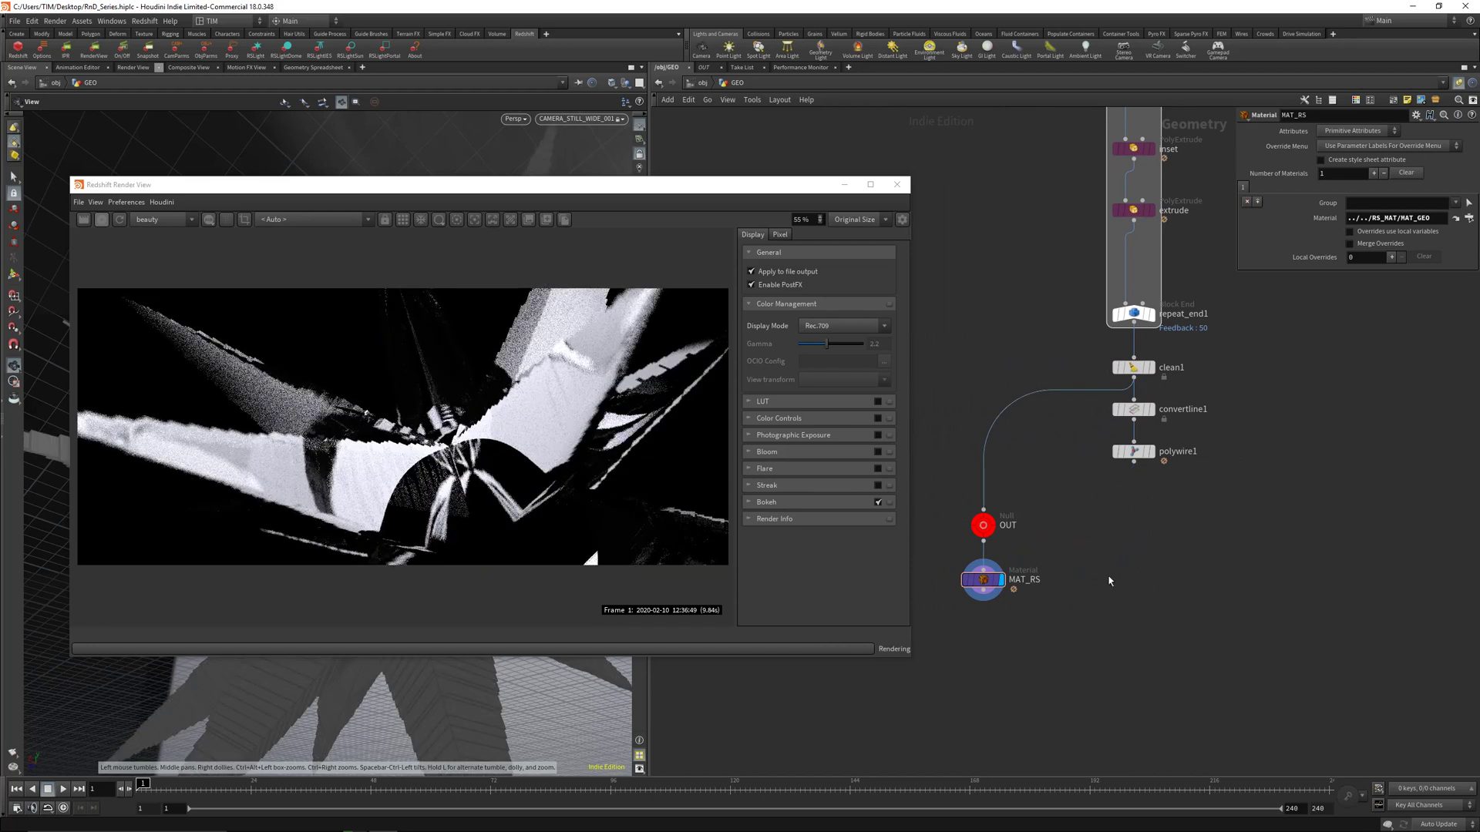
Insert a Normal node between clean1 and OUT, and make MAT_RS the displayed node
key("Tab")
type("no")
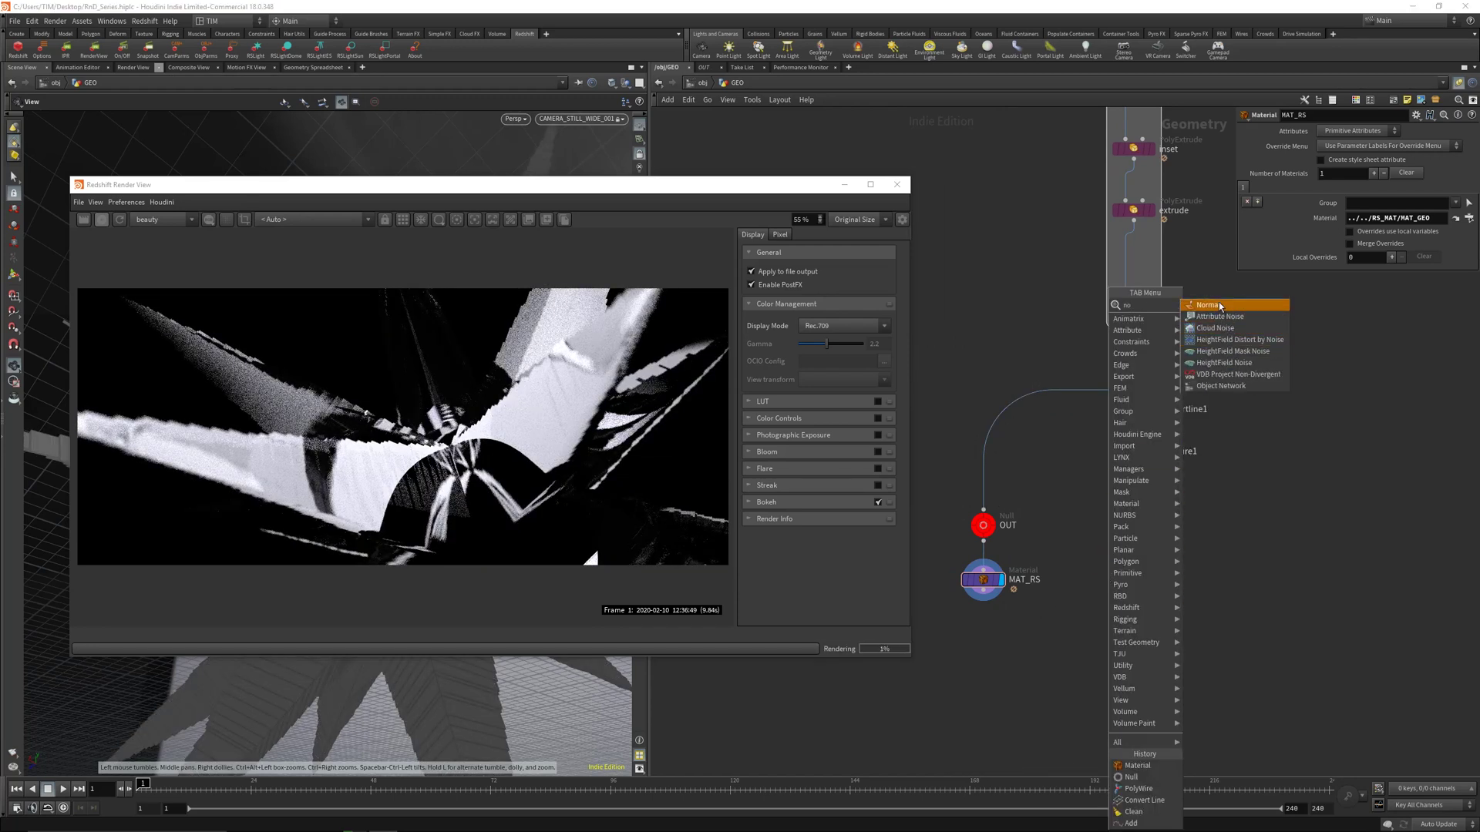
left_click(1220, 306)
left_click(983, 467)
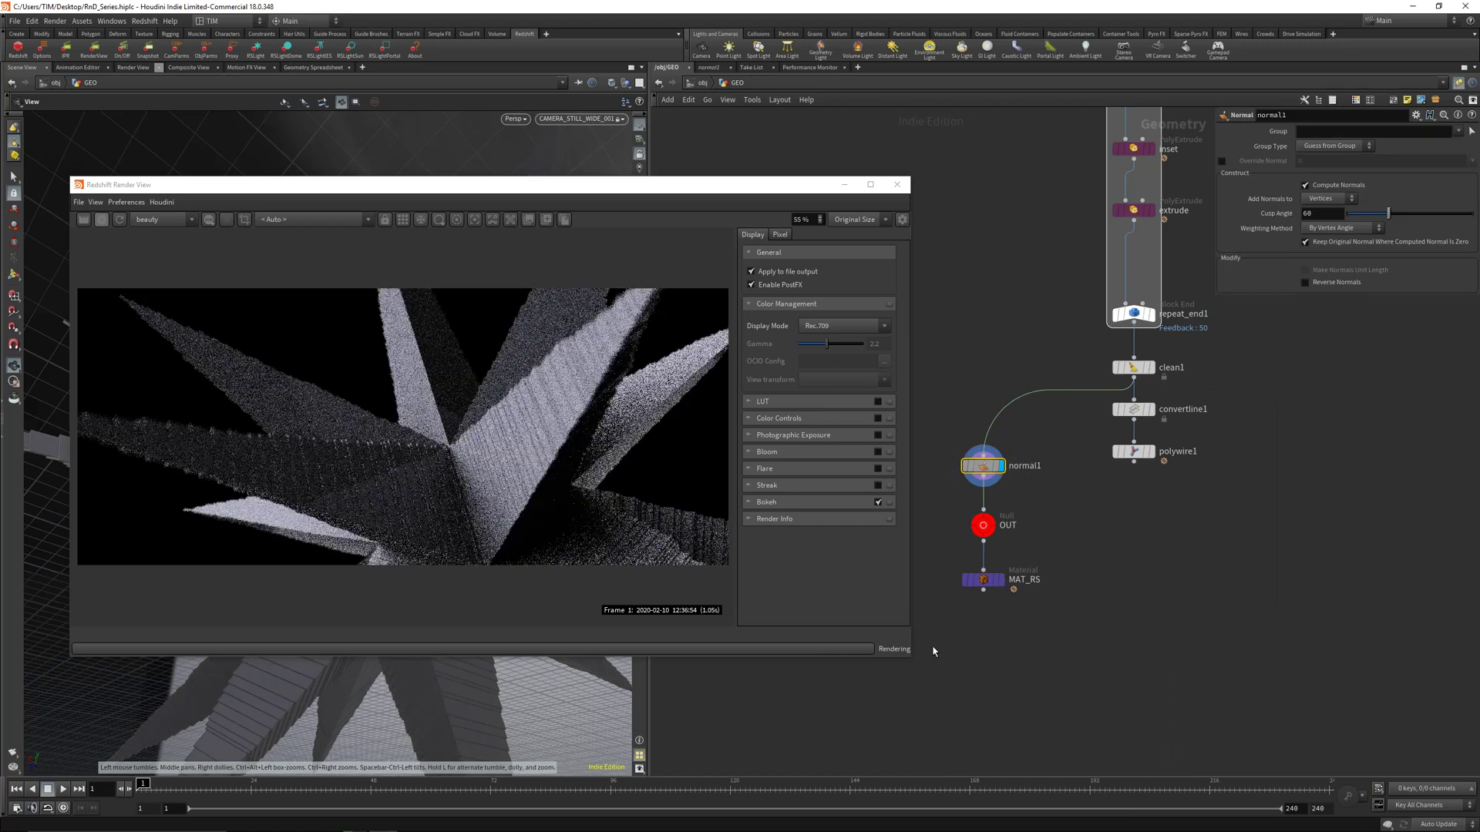
left_click(982, 580)
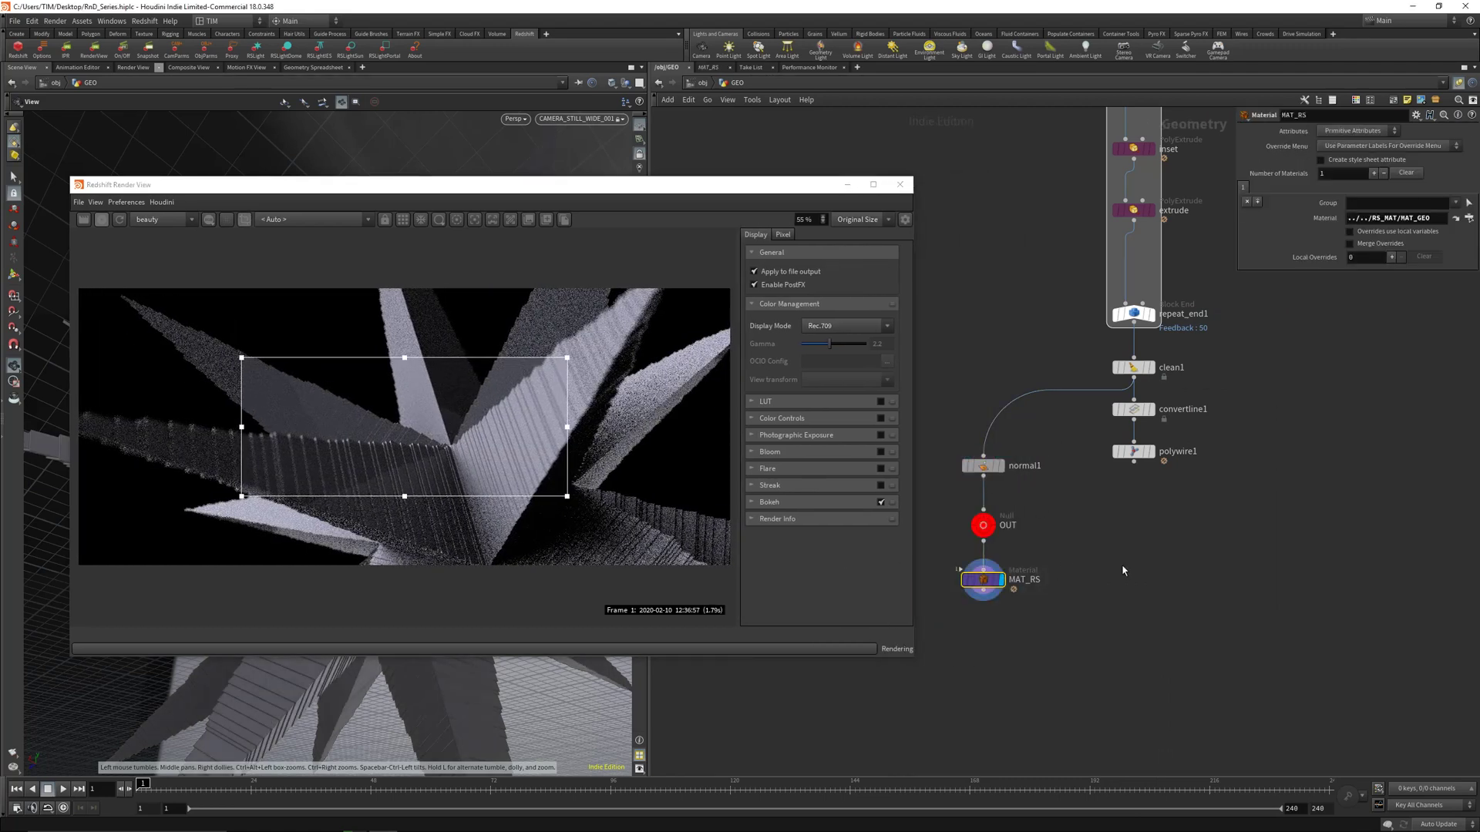
Turn off the render region in the Redshift Render View to render the full frame
left_click(433, 434)
key("r")
scroll(433, 433, "down", 1)
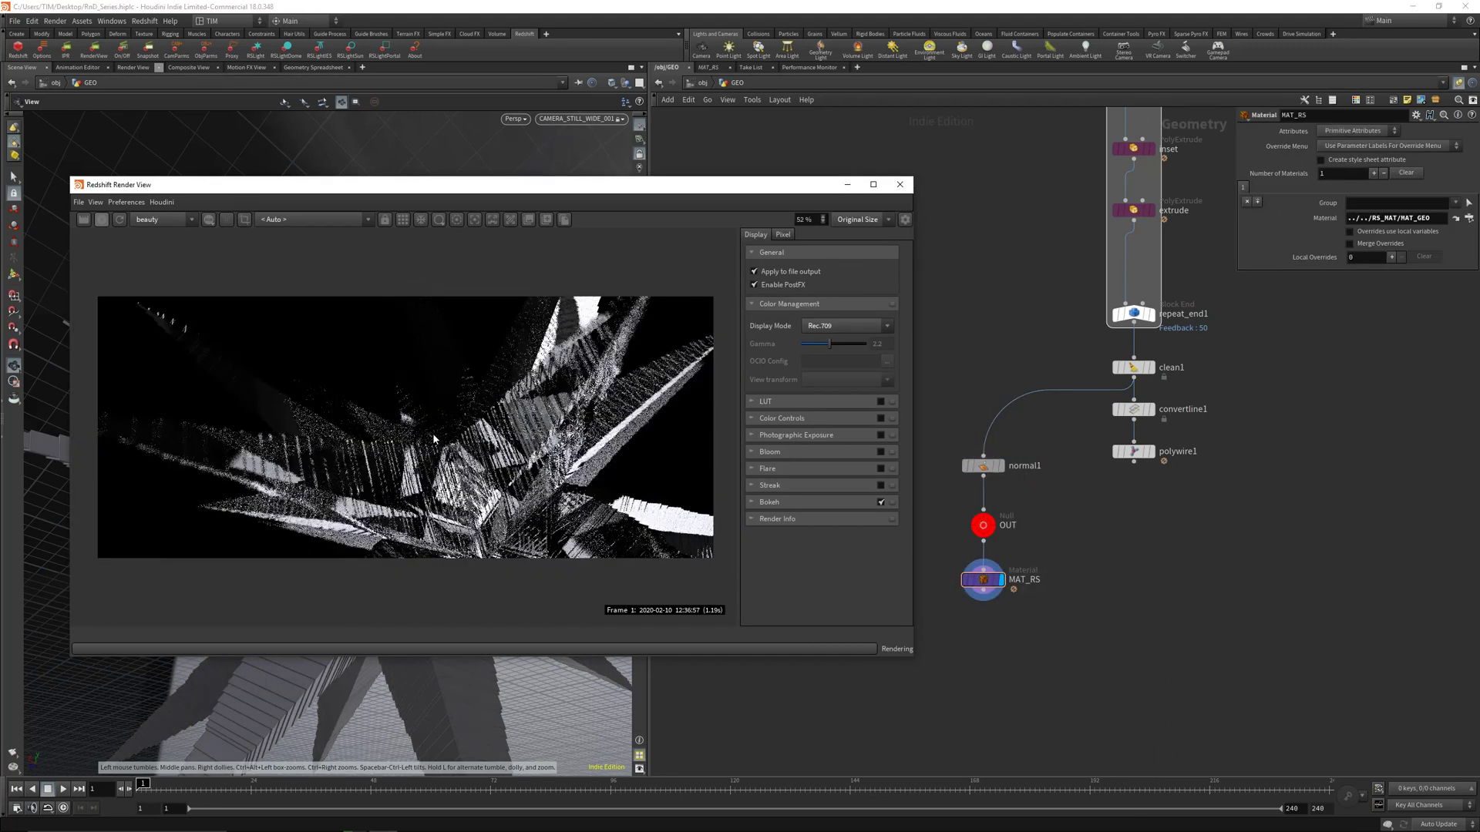
scroll(432, 432, "up", 1)
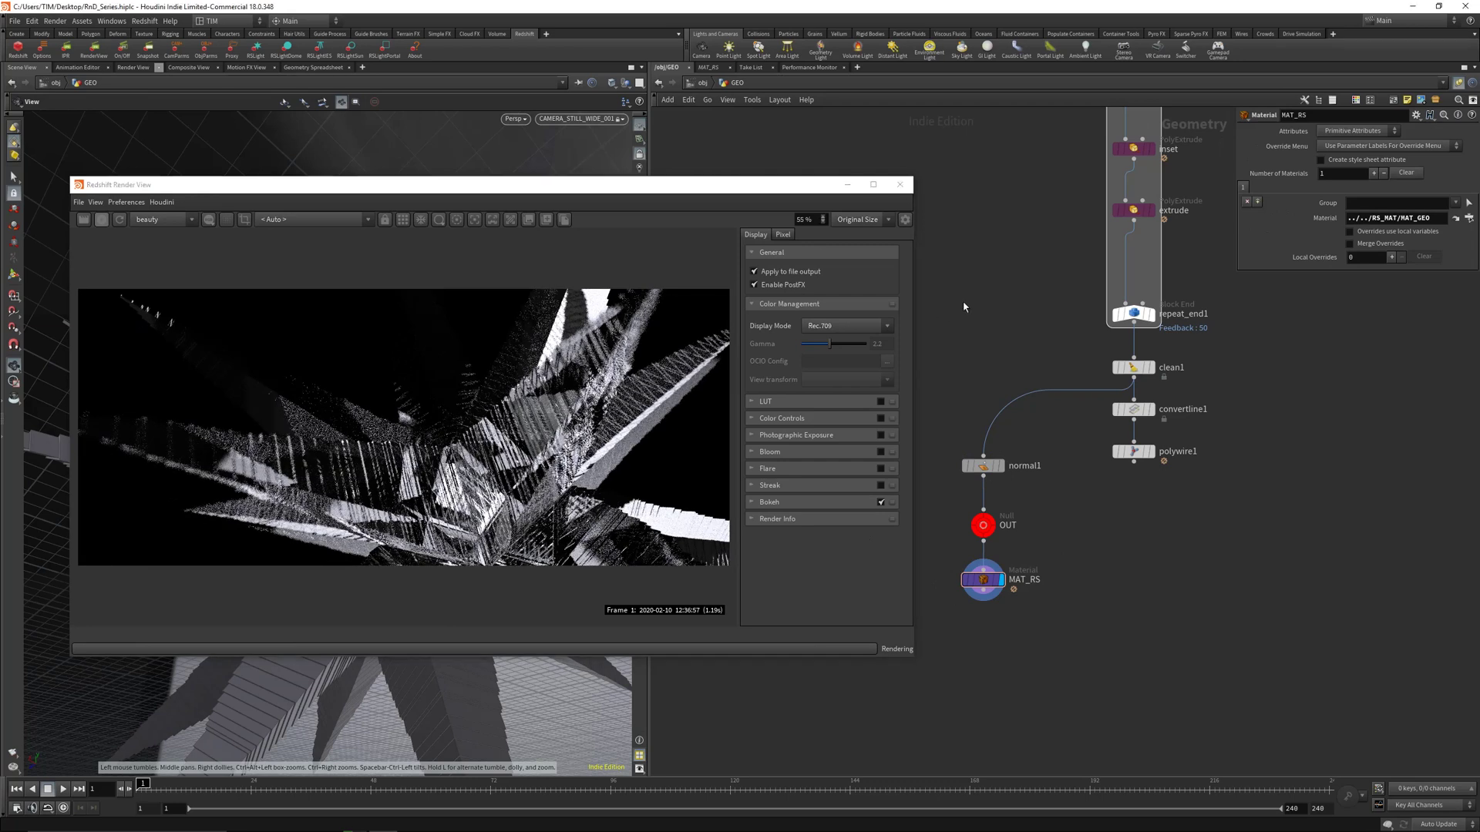
Go into MAT_GEO inside RS_MAT and set Material2's reflection roughness to 0.15
key("u")
double_click(1086, 360)
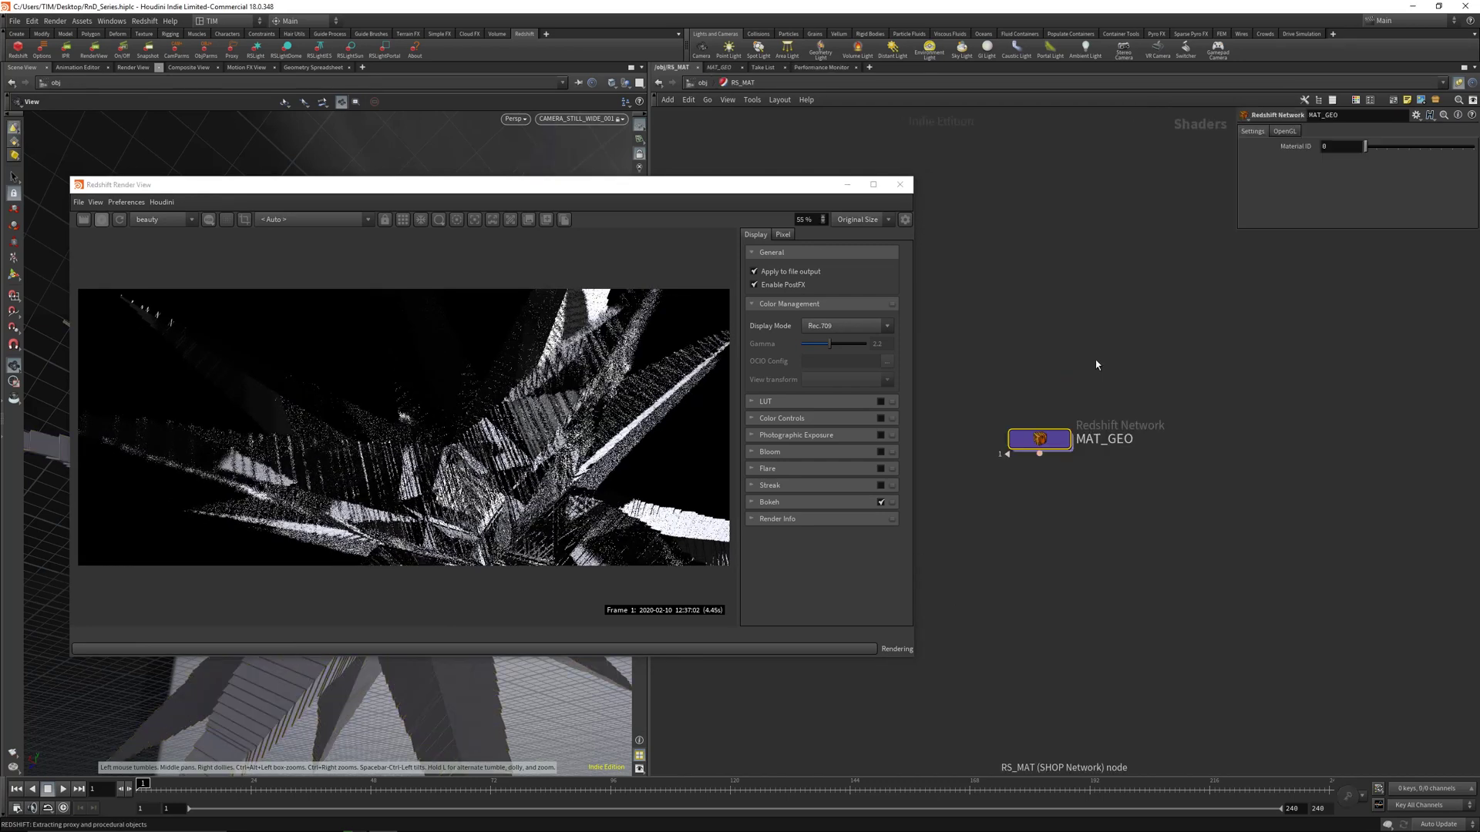
double_click(1039, 440)
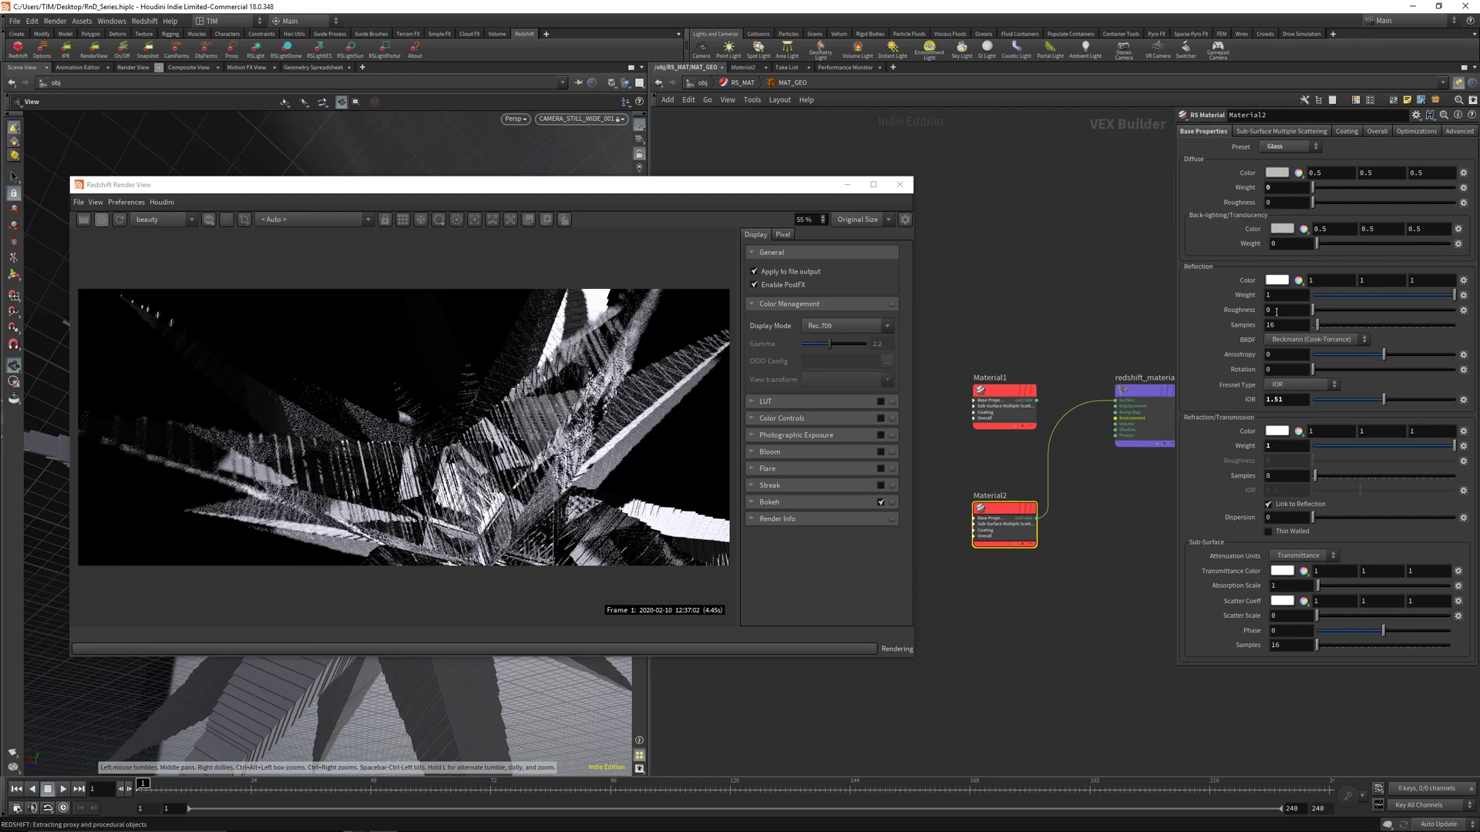
left_click(1277, 313)
type("0.15")
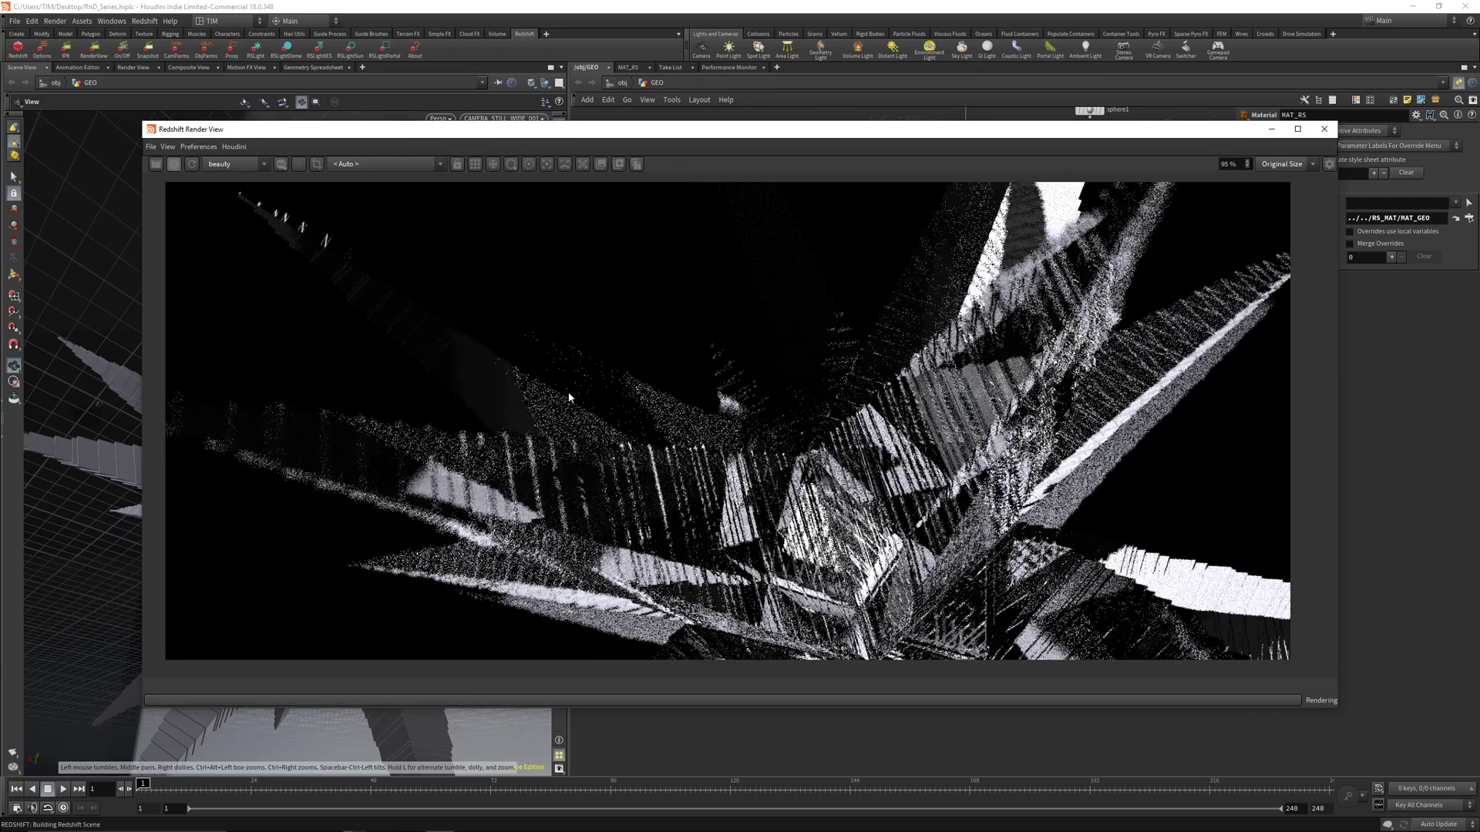
Shrink the Redshift Render View window and move it clear of the node network
left_click_drag(1338, 121, 928, 279)
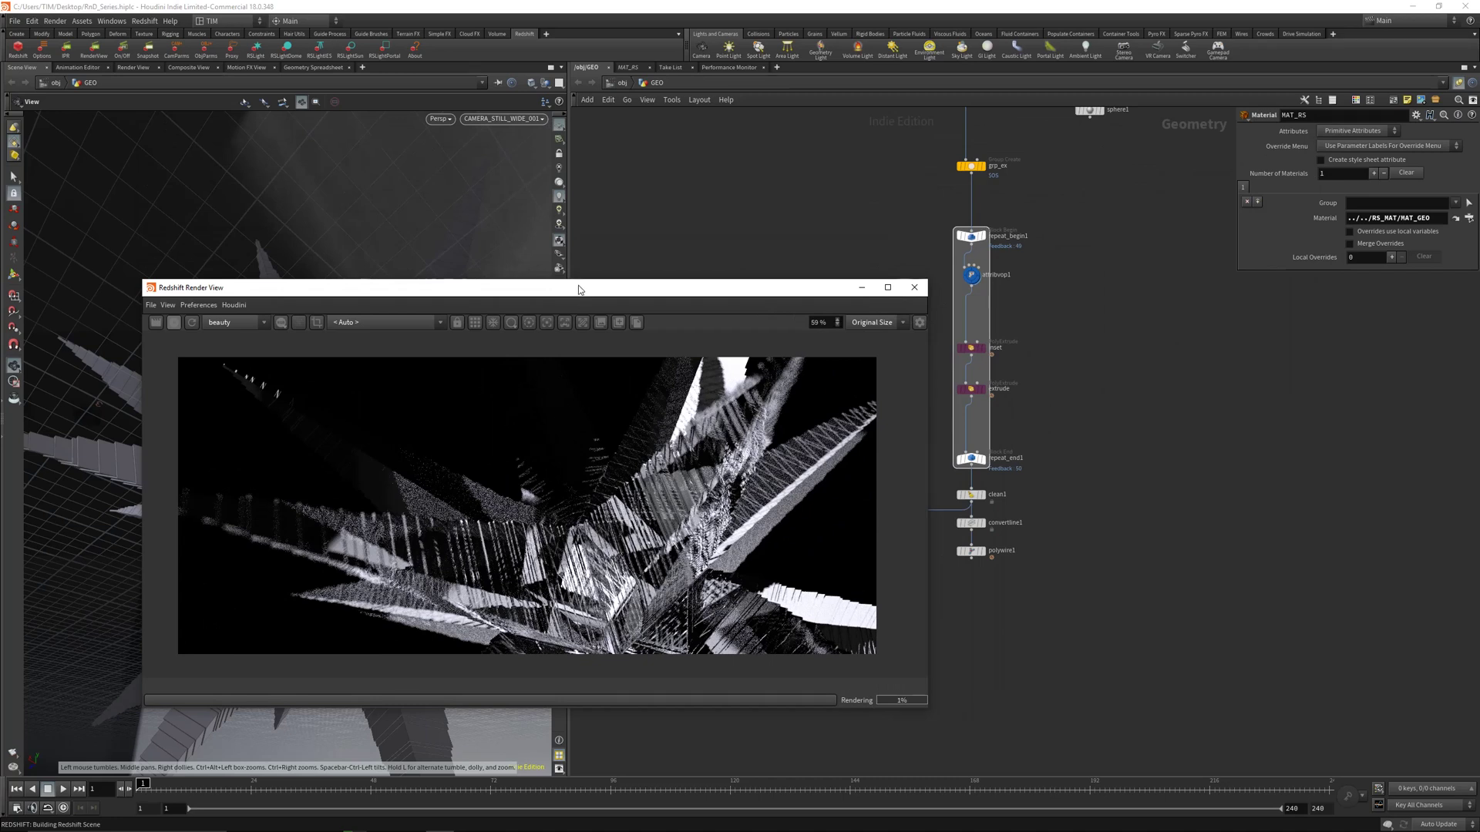
left_click_drag(580, 289, 521, 210)
key("i")
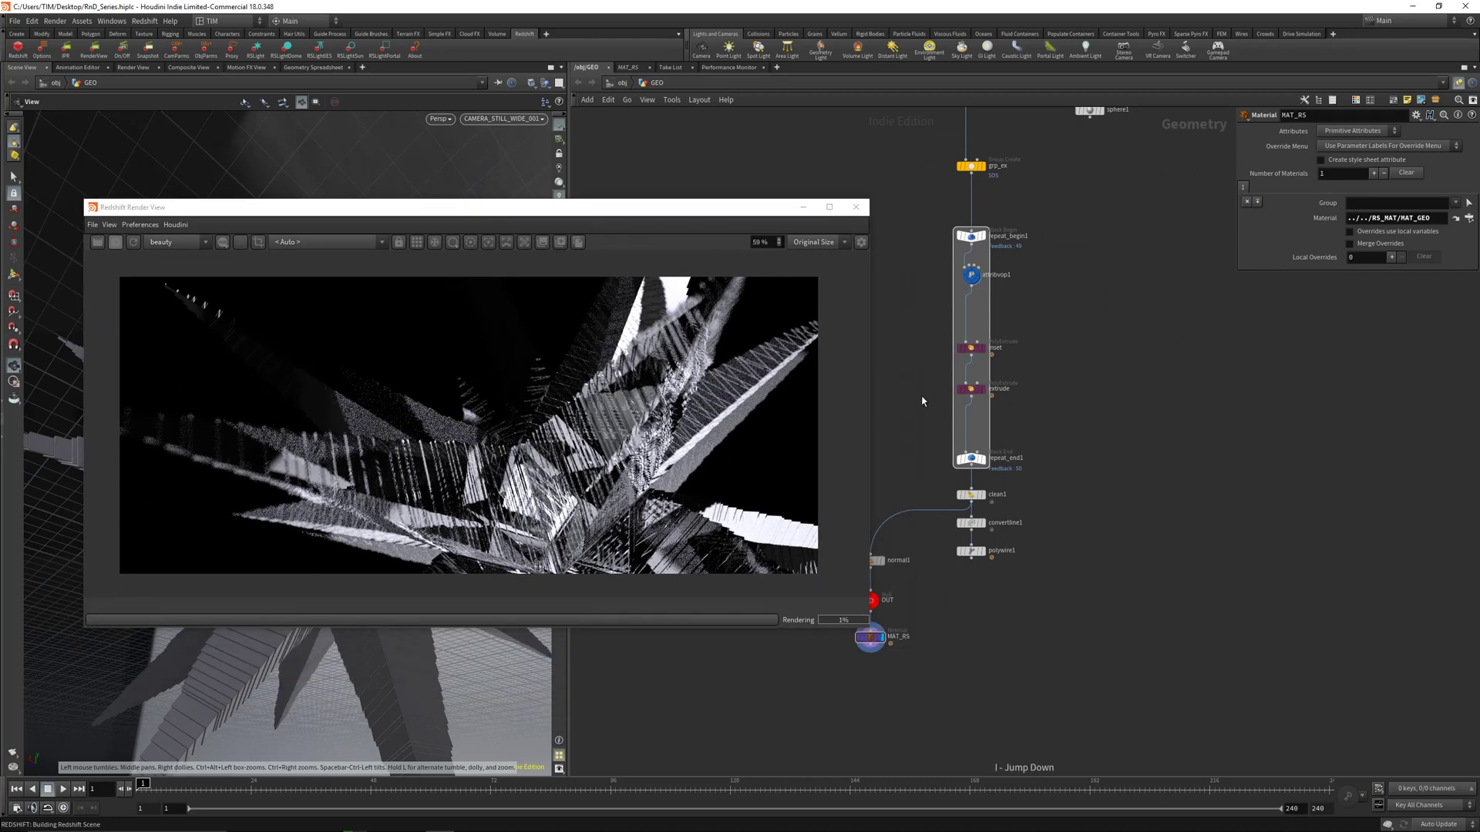
Return to MAT_GEO inside RS_MAT and set Material2's reflection roughness to 0.35
key("u")
scroll(1013, 440, "down", 2)
middle_click_drag(1015, 439, 964, 447)
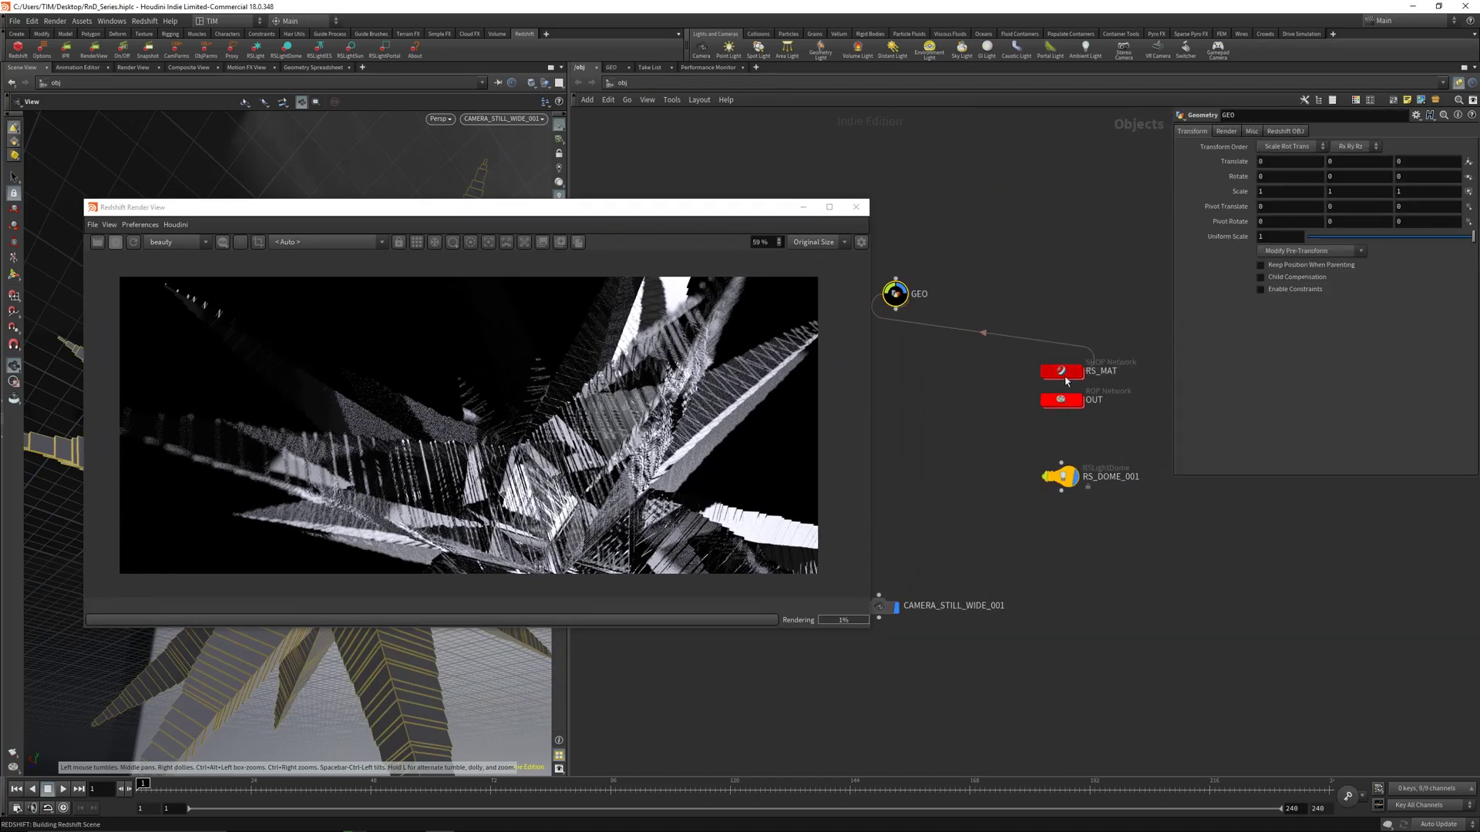
double_click(1064, 374)
left_click(1034, 448)
key("i")
left_click(937, 495)
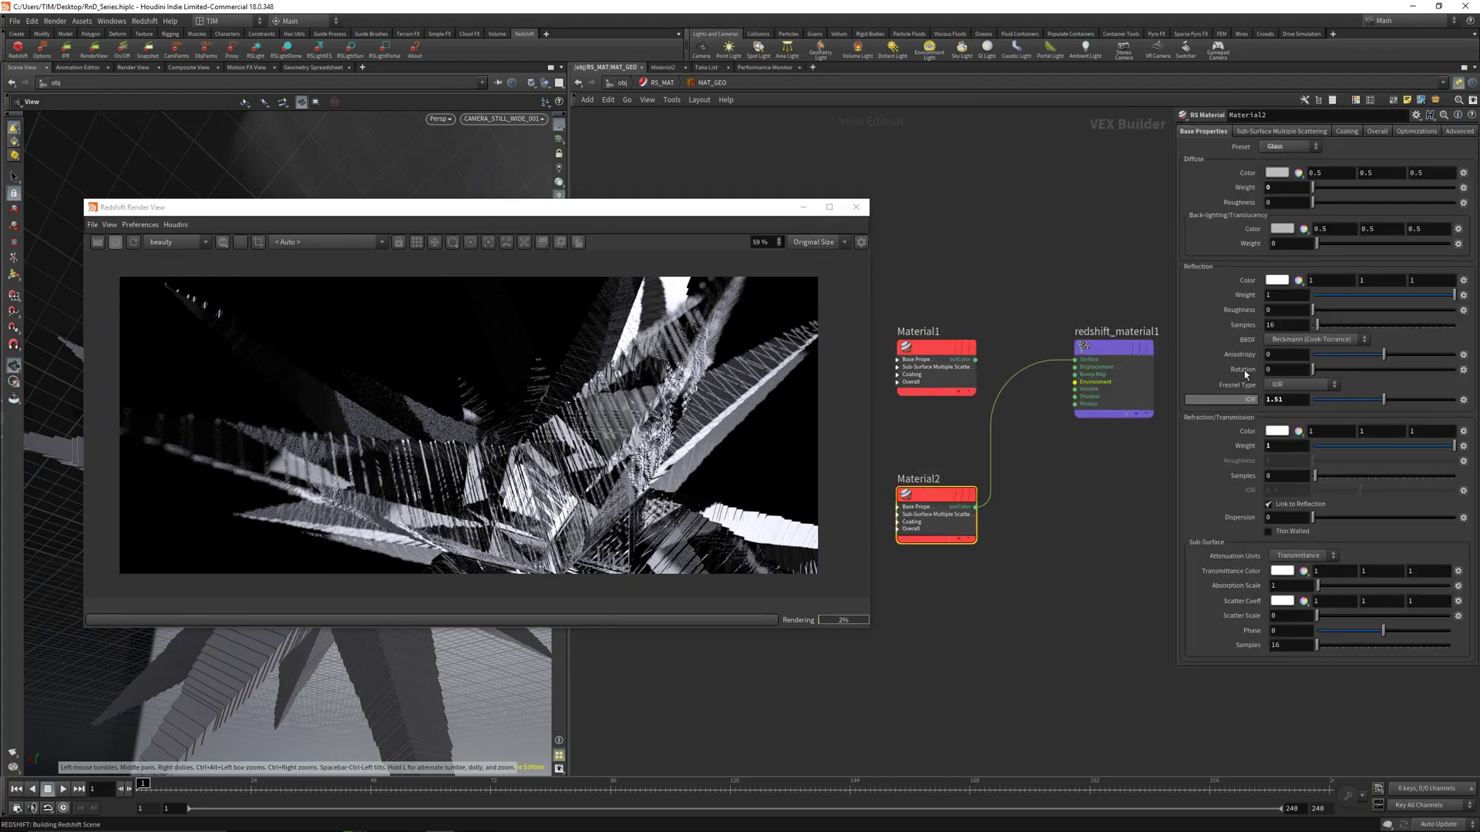
double_click(1289, 312)
type("0.35")
key("Return")
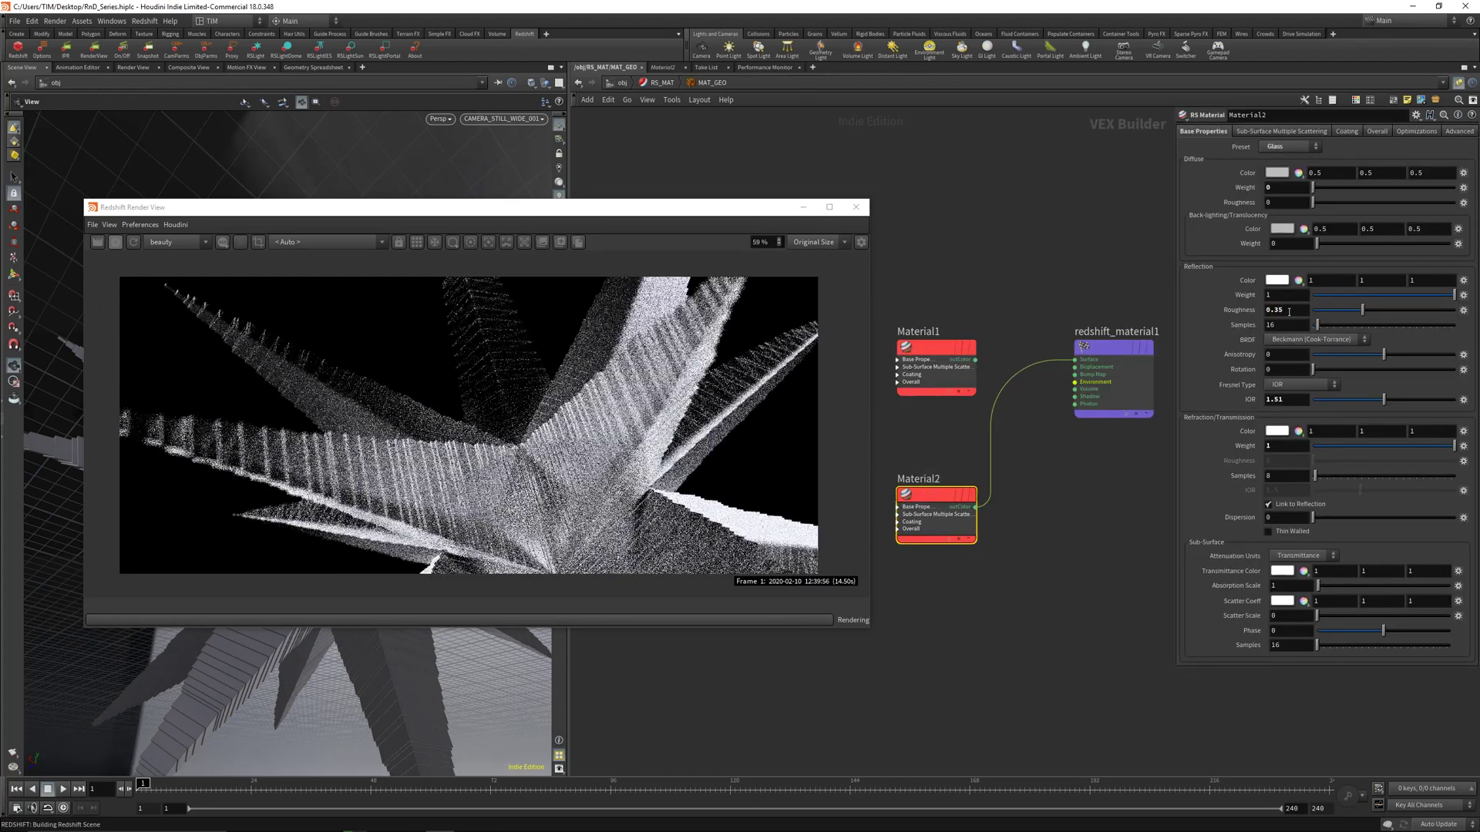
Set Material2's reflection roughness to 0.125
double_click(1289, 311)
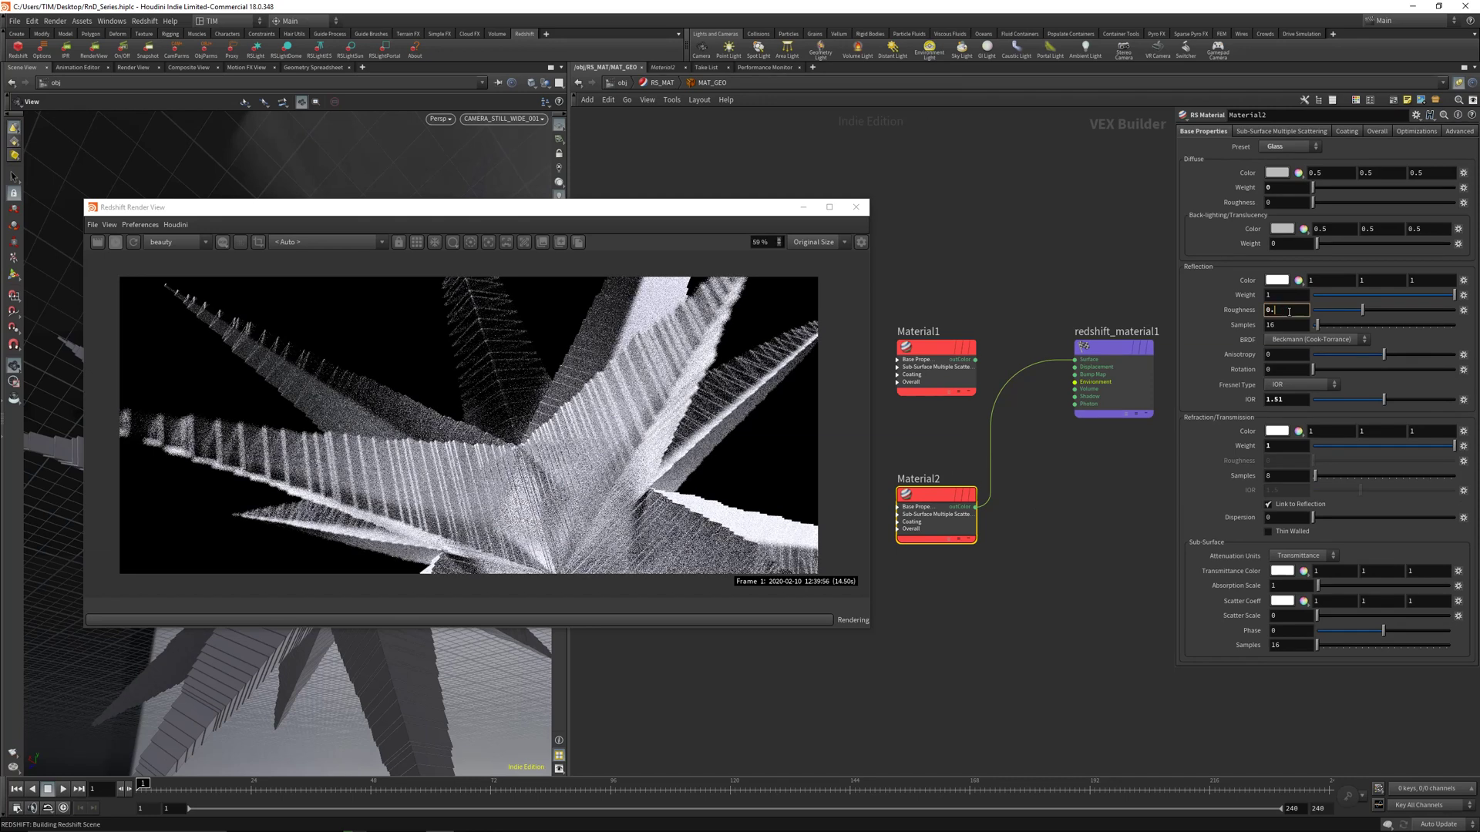
type("0.125")
key("Return")
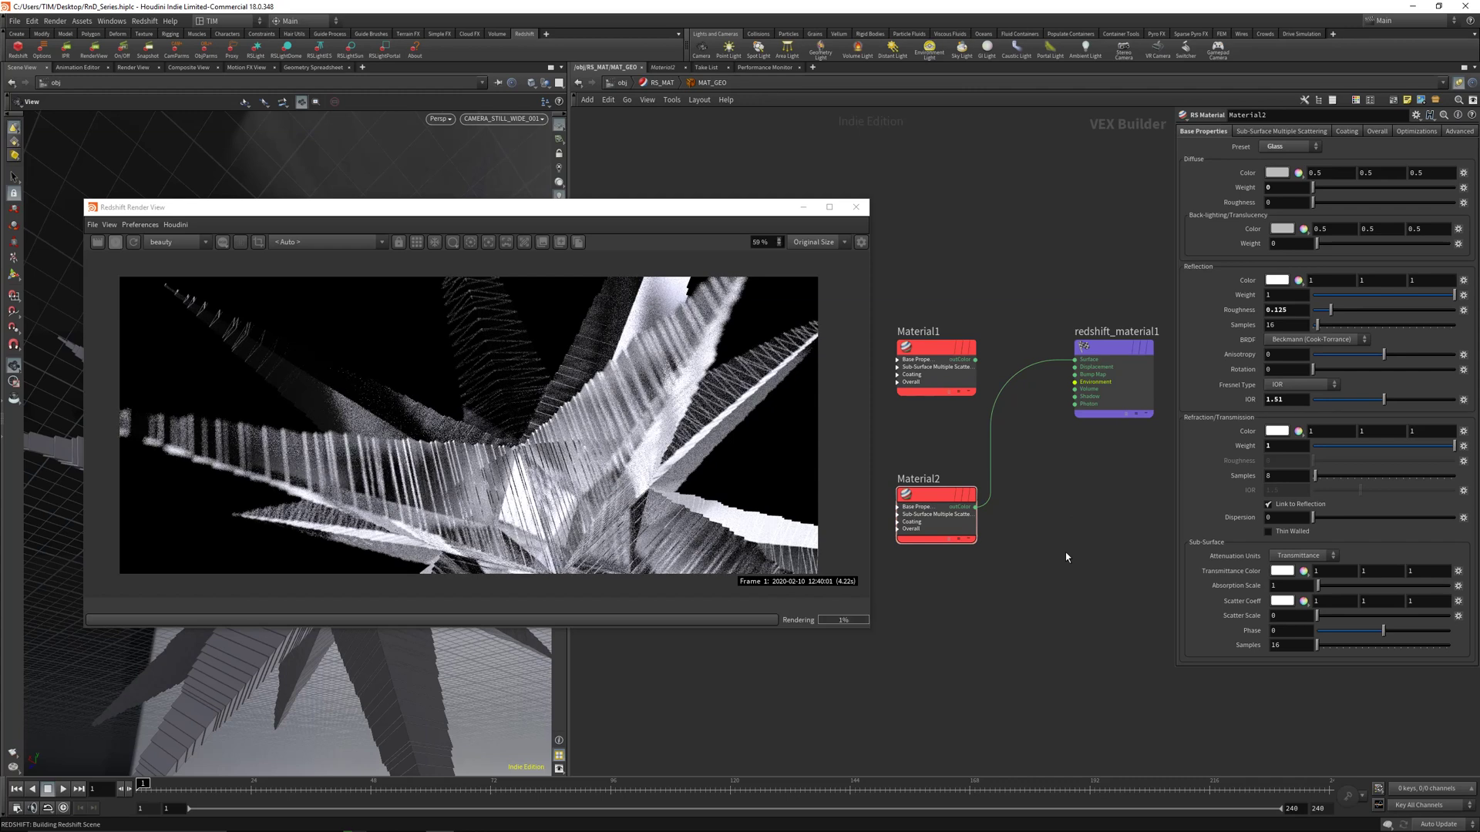
Disconnect Material2, duplicate it as Material3 and wire the copy into the Surface input of redshift_material1
key("y")
left_click_drag(1027, 345, 1027, 463)
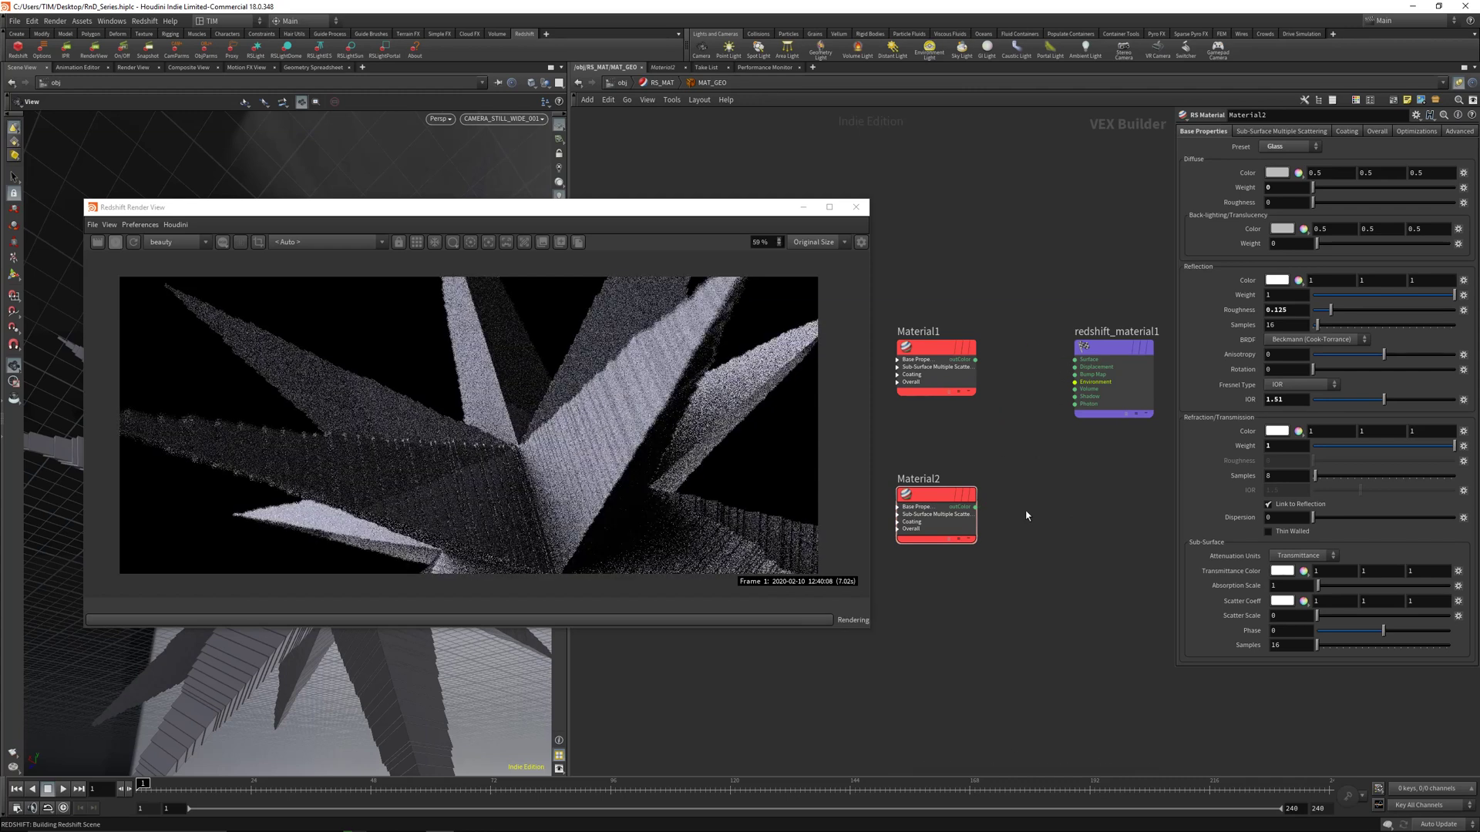
left_click_drag(944, 516, 954, 597, "alt")
left_click(945, 615)
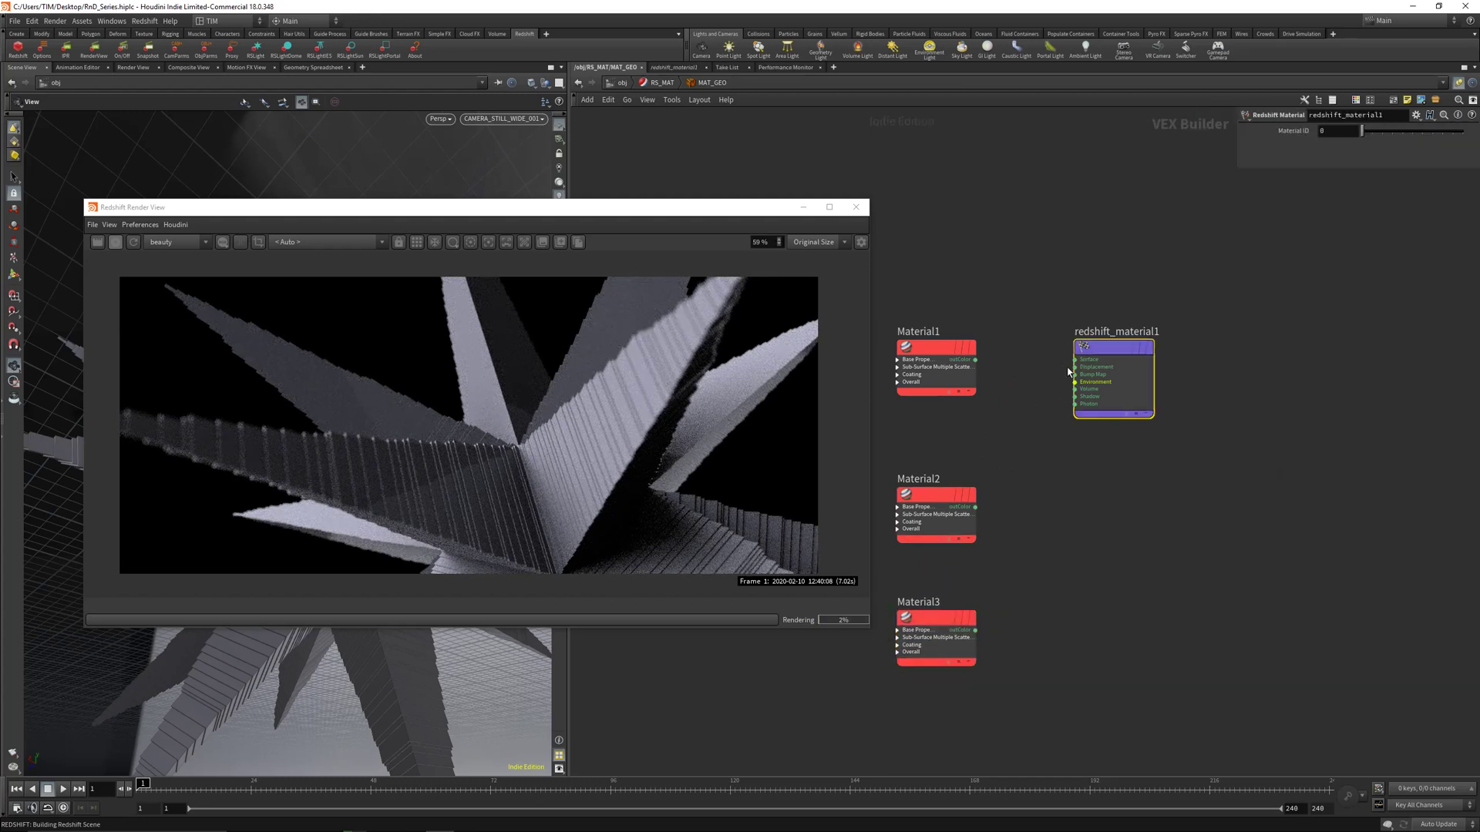
left_click(1073, 389)
left_click(978, 631)
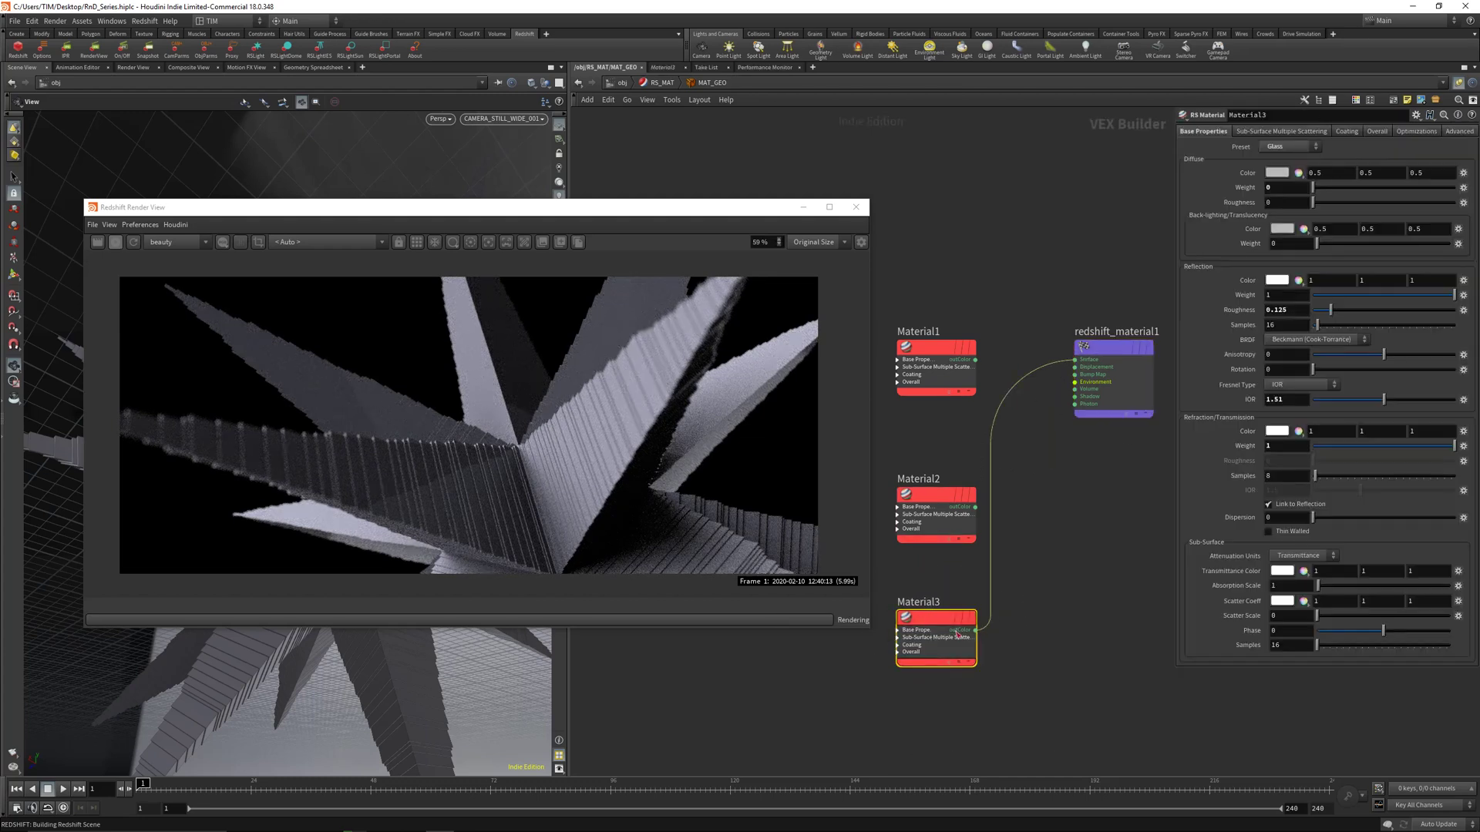
Apply the Copper preset to Material3 and save the scene
left_click(1289, 146)
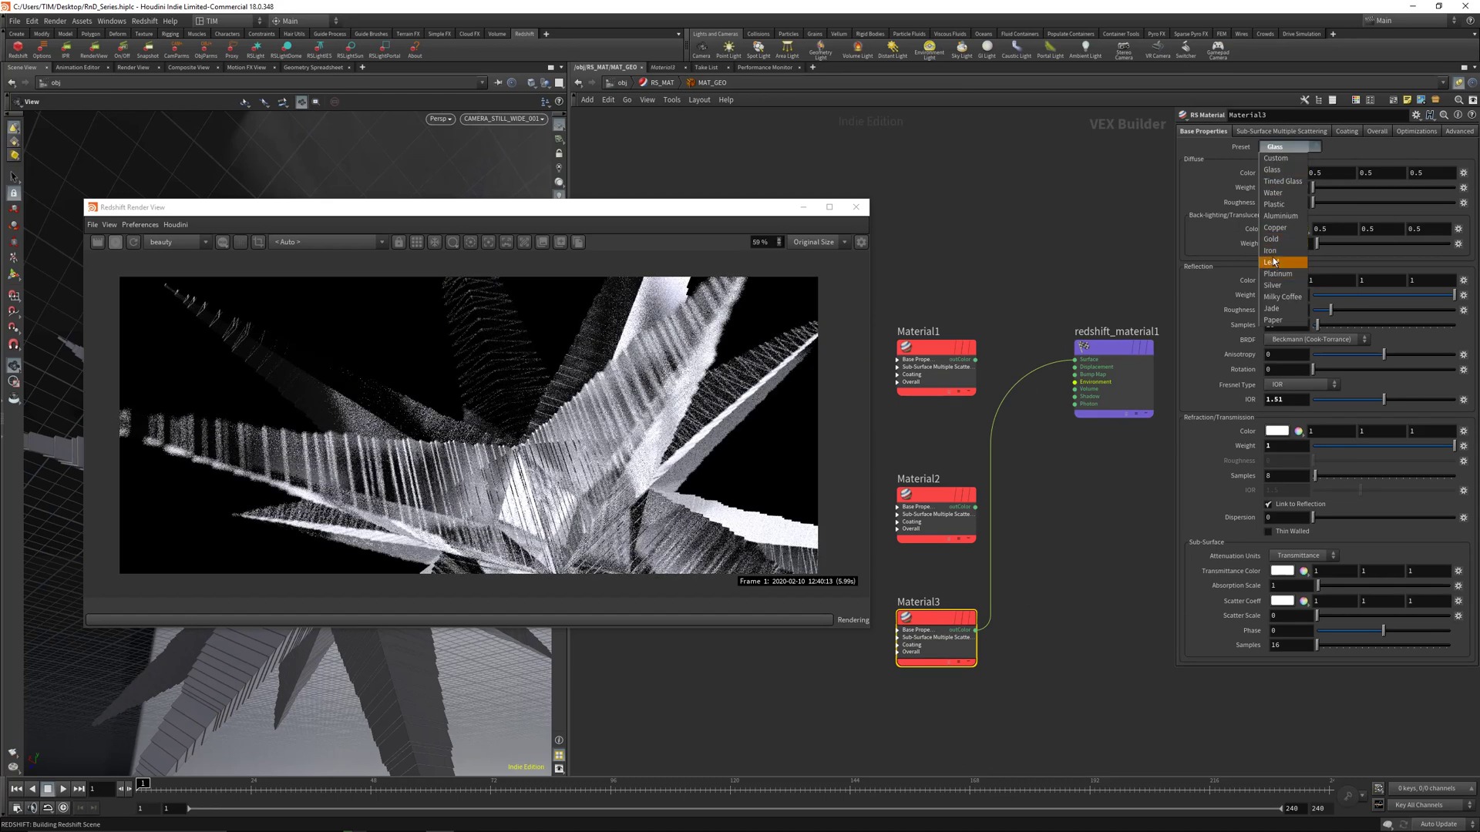
left_click(1275, 228)
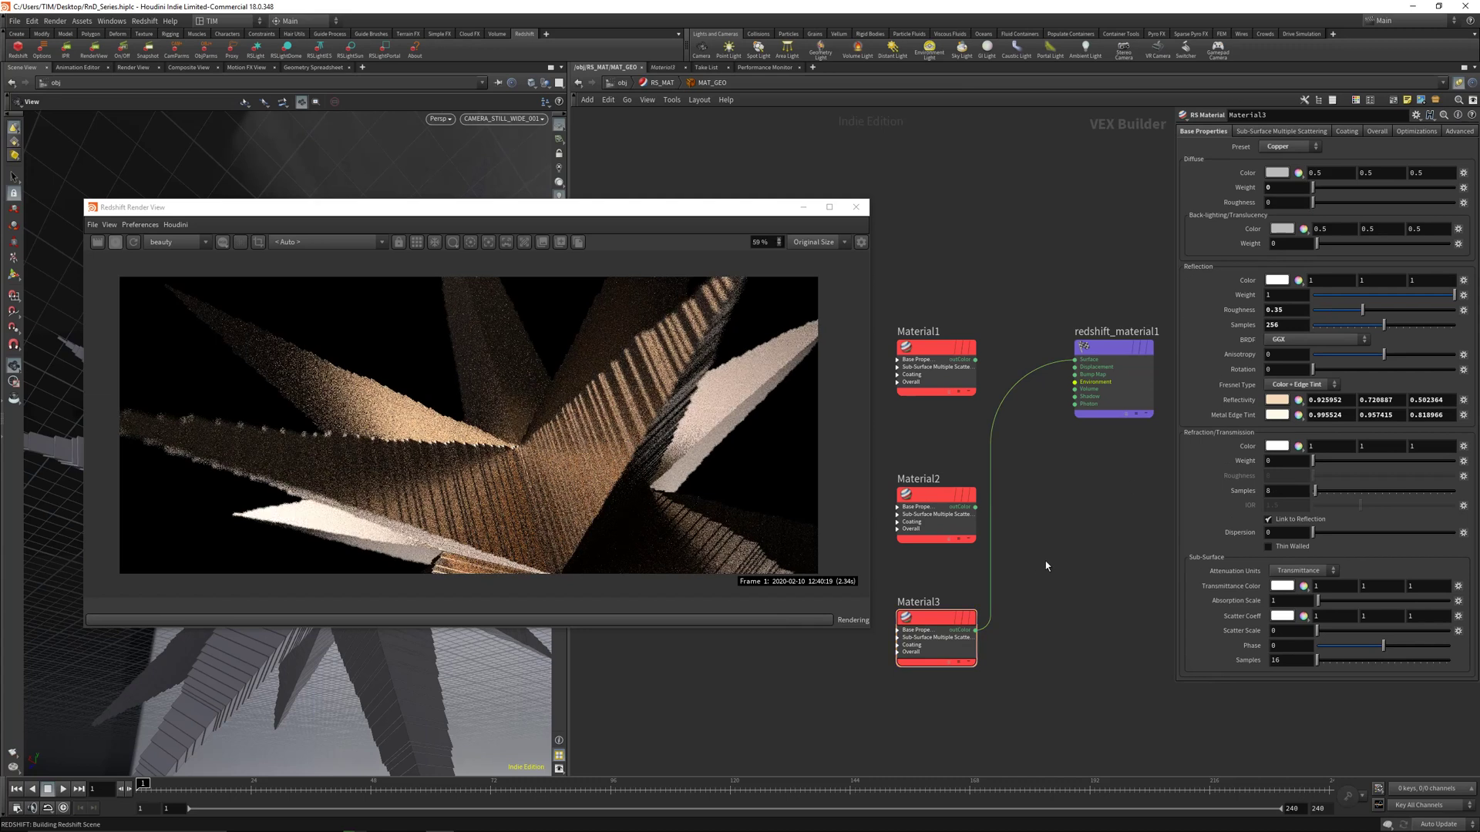
key("ctrl+s")
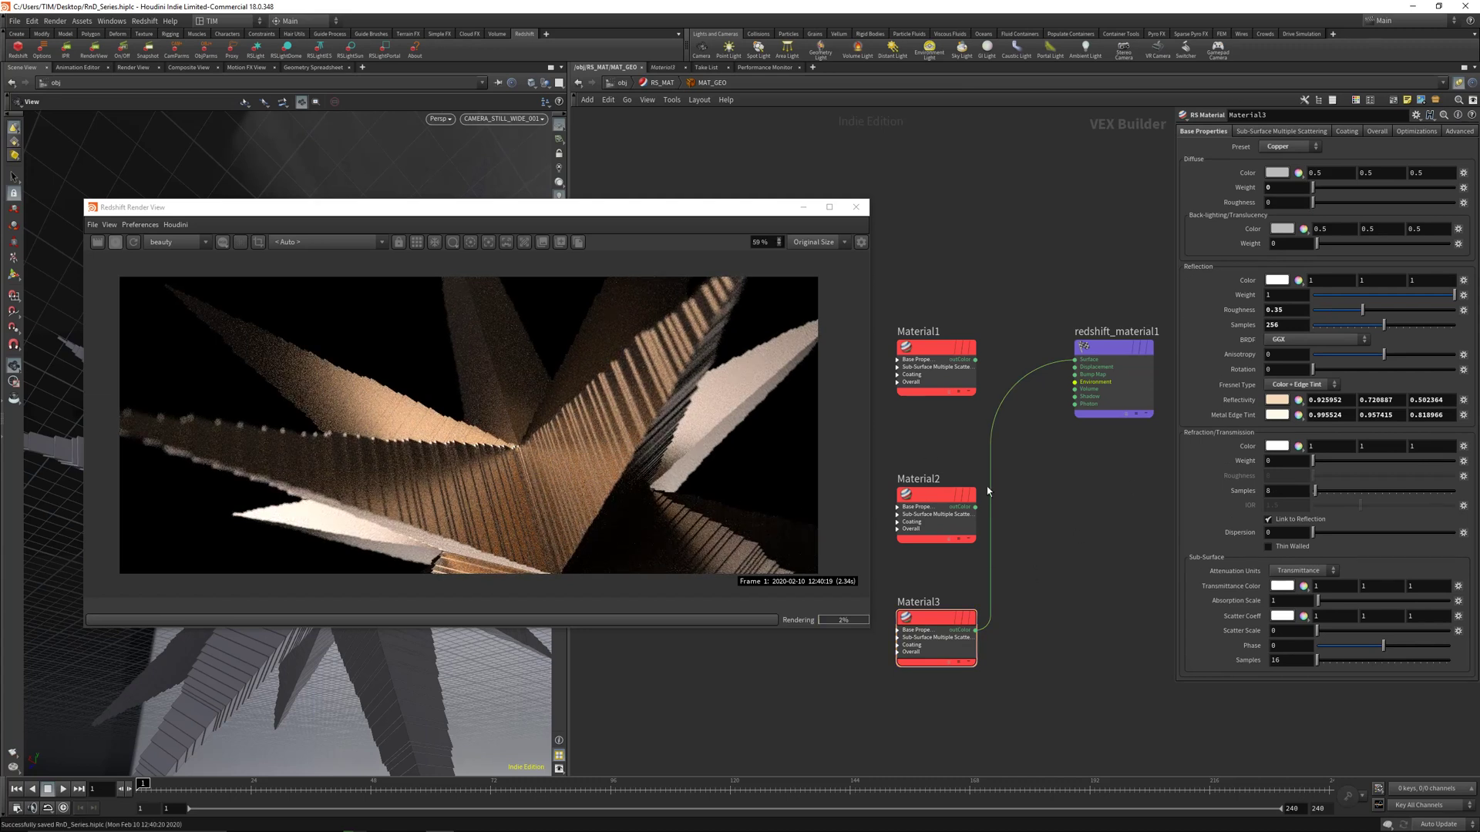
Connect Material1 to redshift_material1's Surface input and move it farther away to make room for more nodes
left_click_drag(975, 359, 1075, 359)
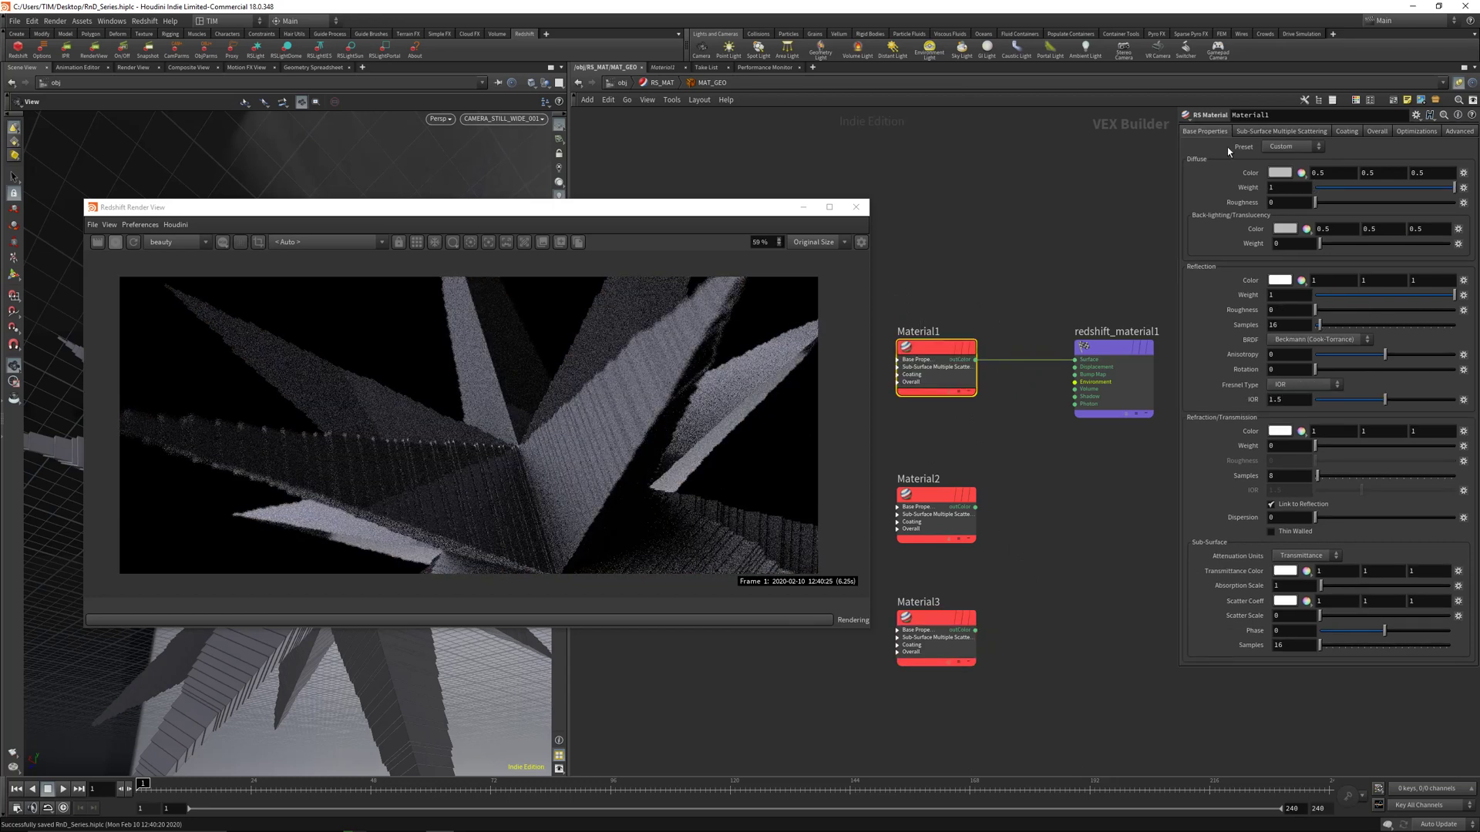
scroll(899, 251, "down", 1)
middle_click_drag(899, 251, 1018, 305)
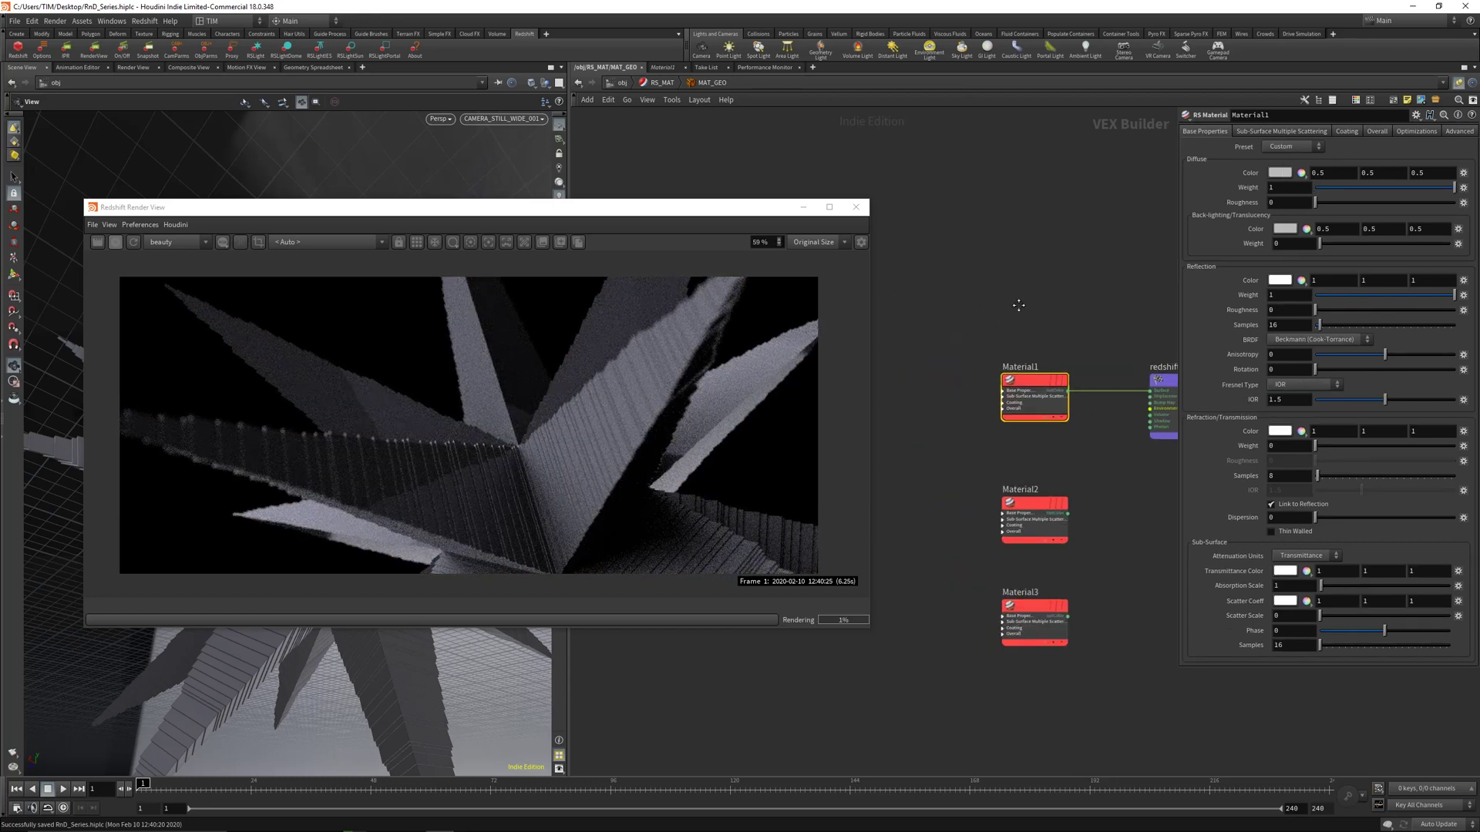
left_click_drag(692, 205, 630, 195)
left_click_drag(1022, 383, 844, 381)
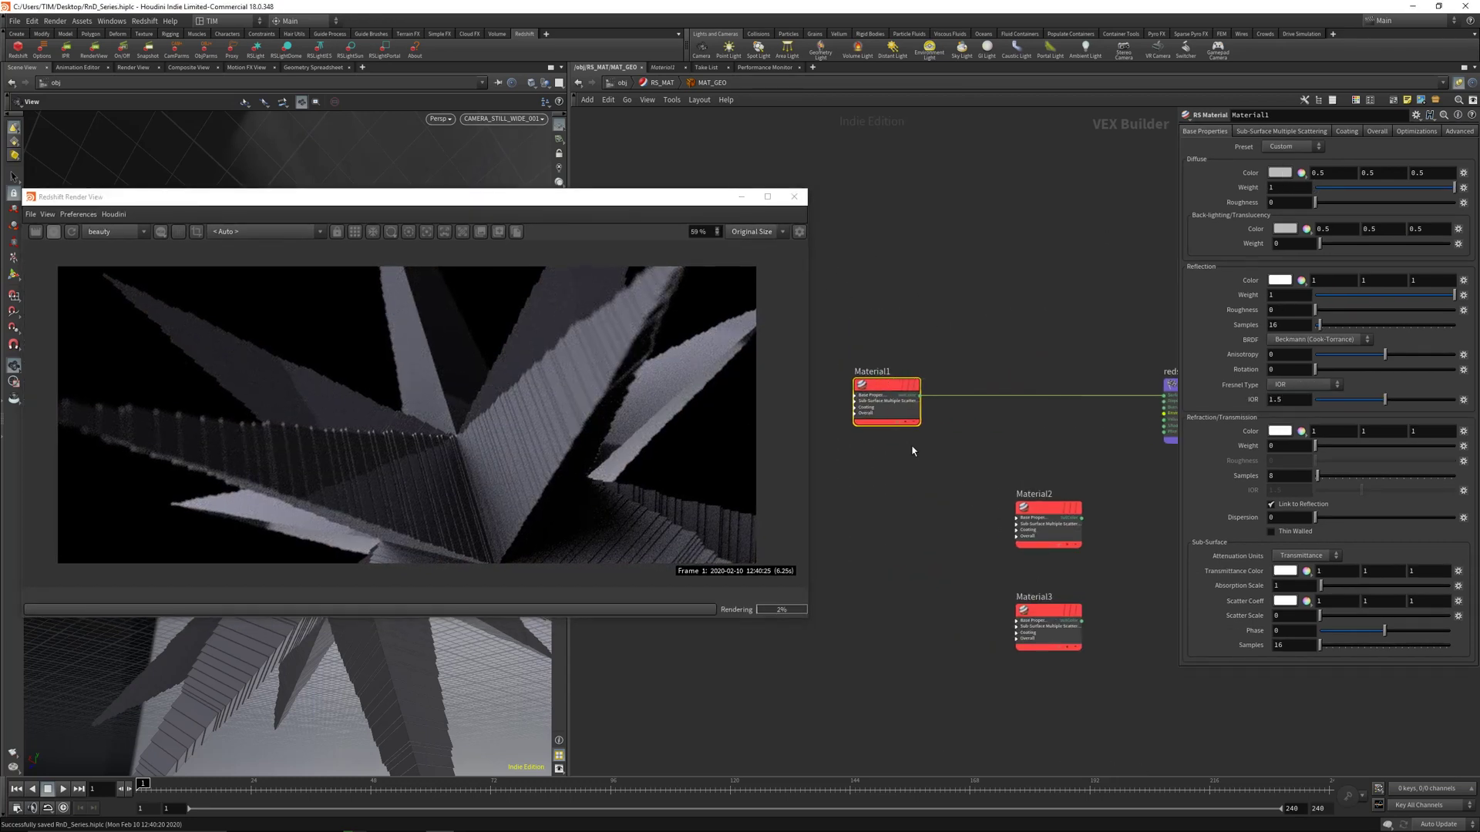
Add an RS Curvature node and connect it to redshift_material1's Surface input in place of Material1
middle_click_drag(912, 446, 859, 433)
key("Tab")
type("cur")
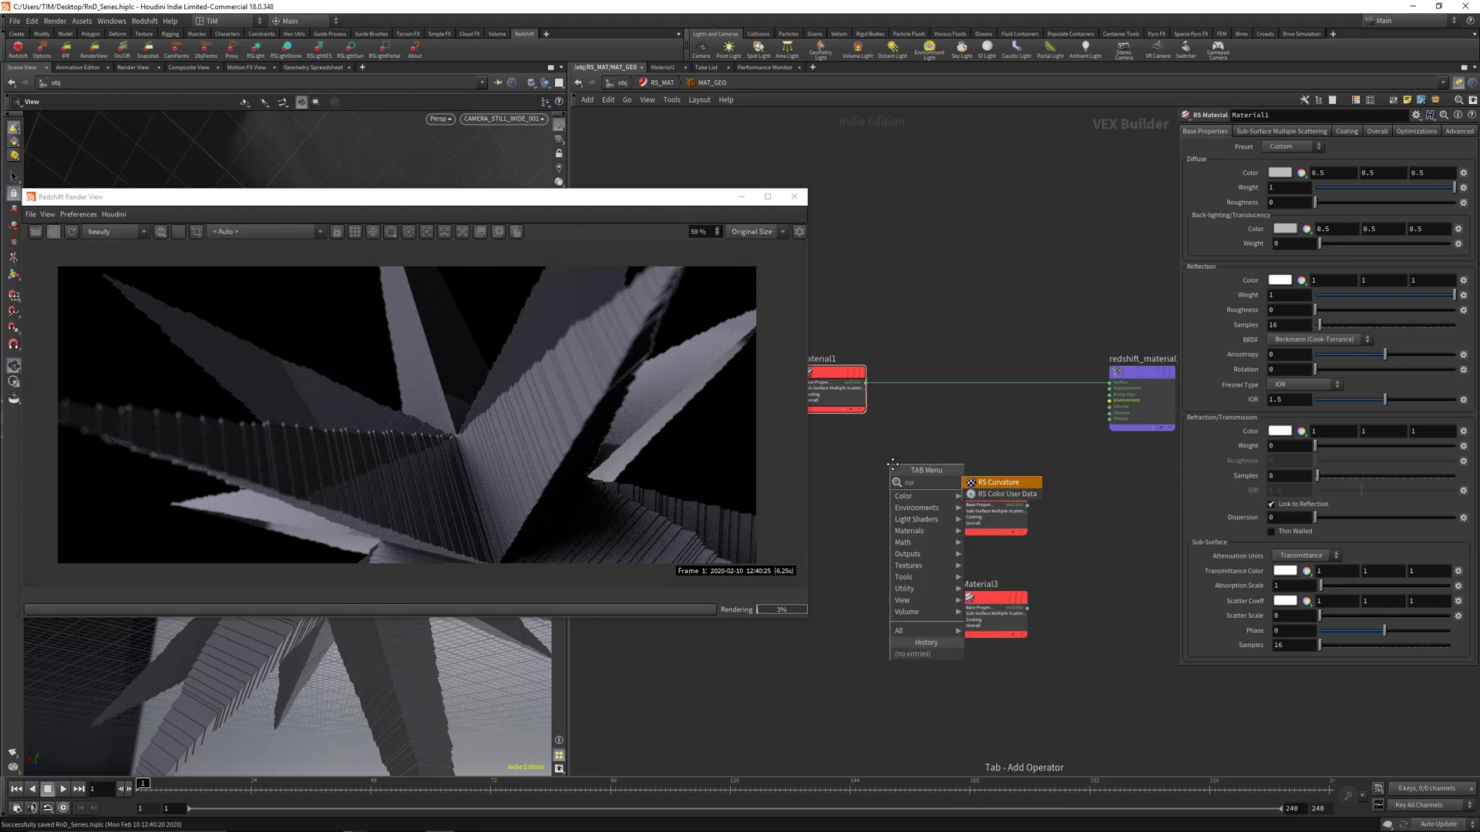
key("Return")
left_click(924, 473)
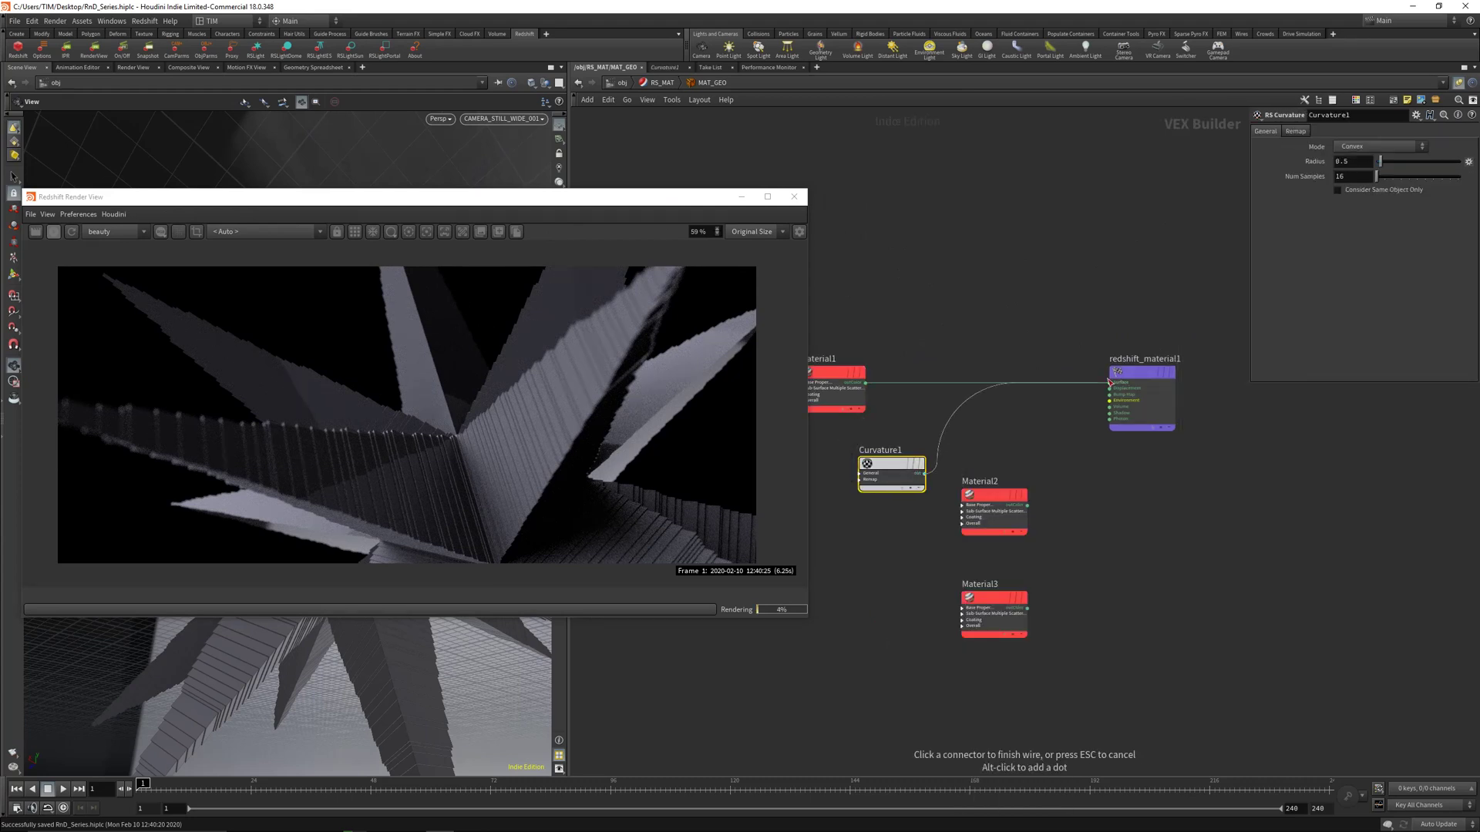
left_click(1110, 382)
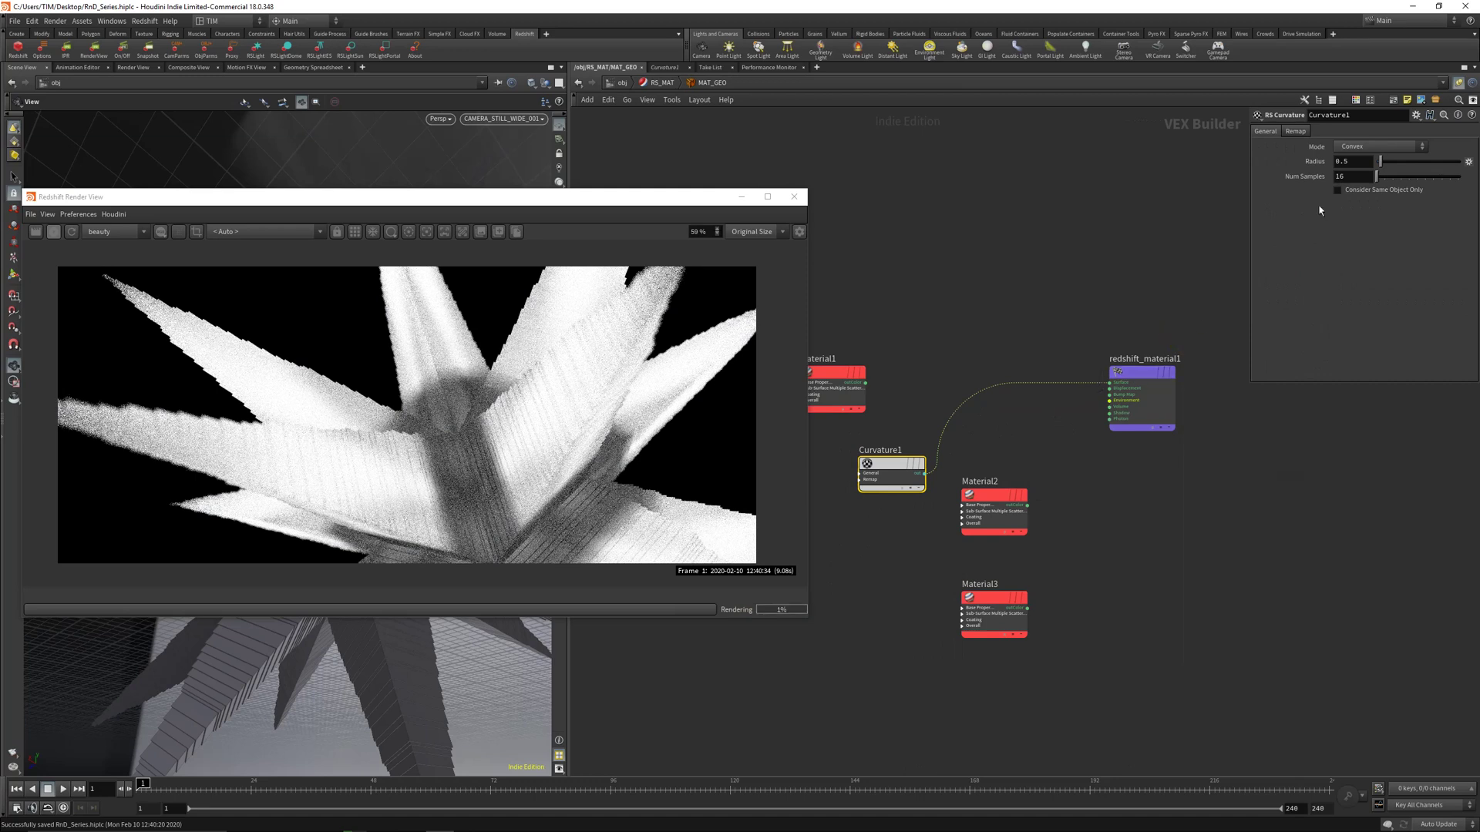
Set Curvature1's radius to 0.01 and its number of samples to 64
left_click(1350, 161)
type("0.01")
key("Return")
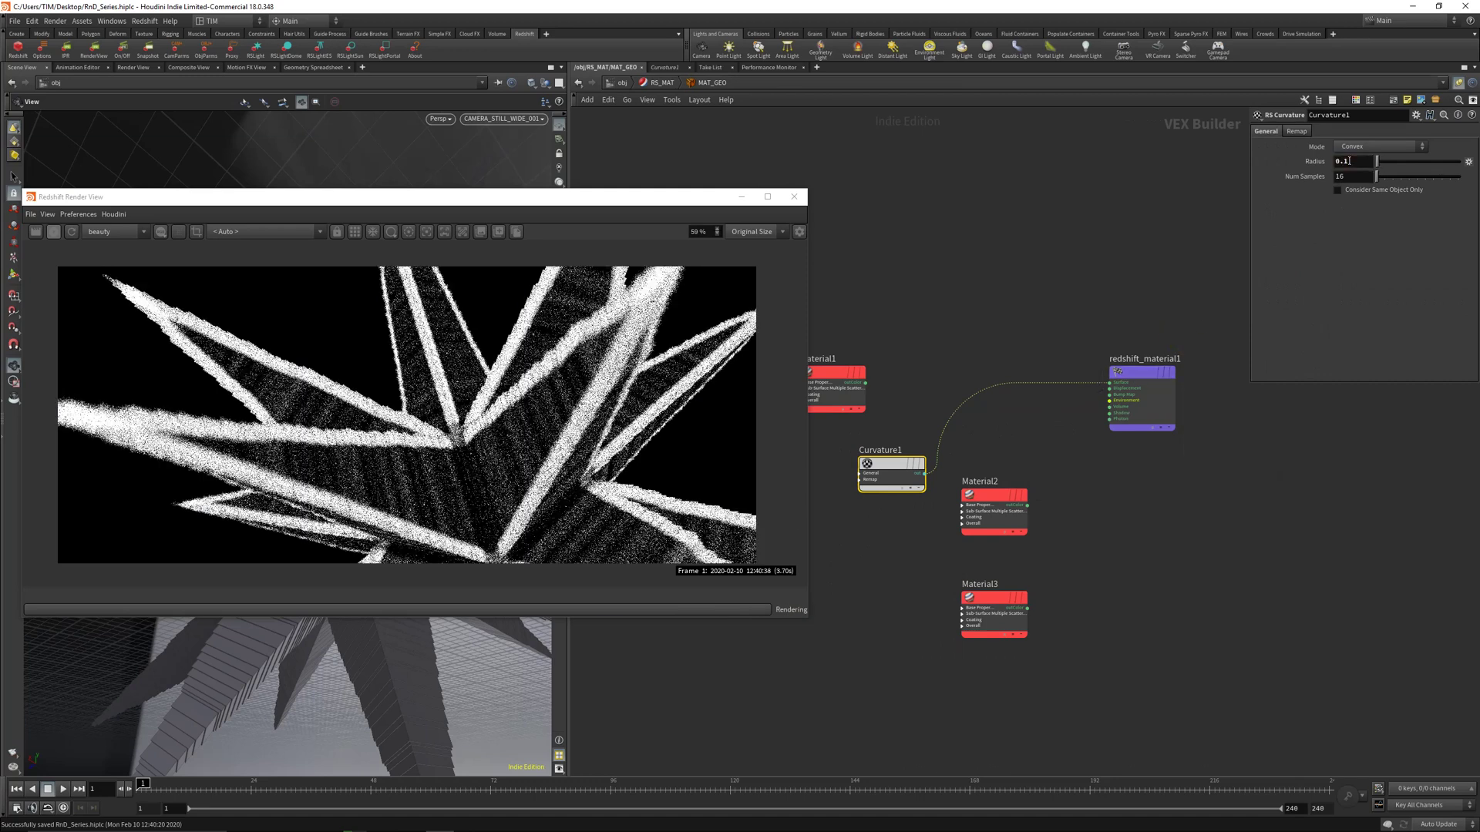
type("1")
key("Return")
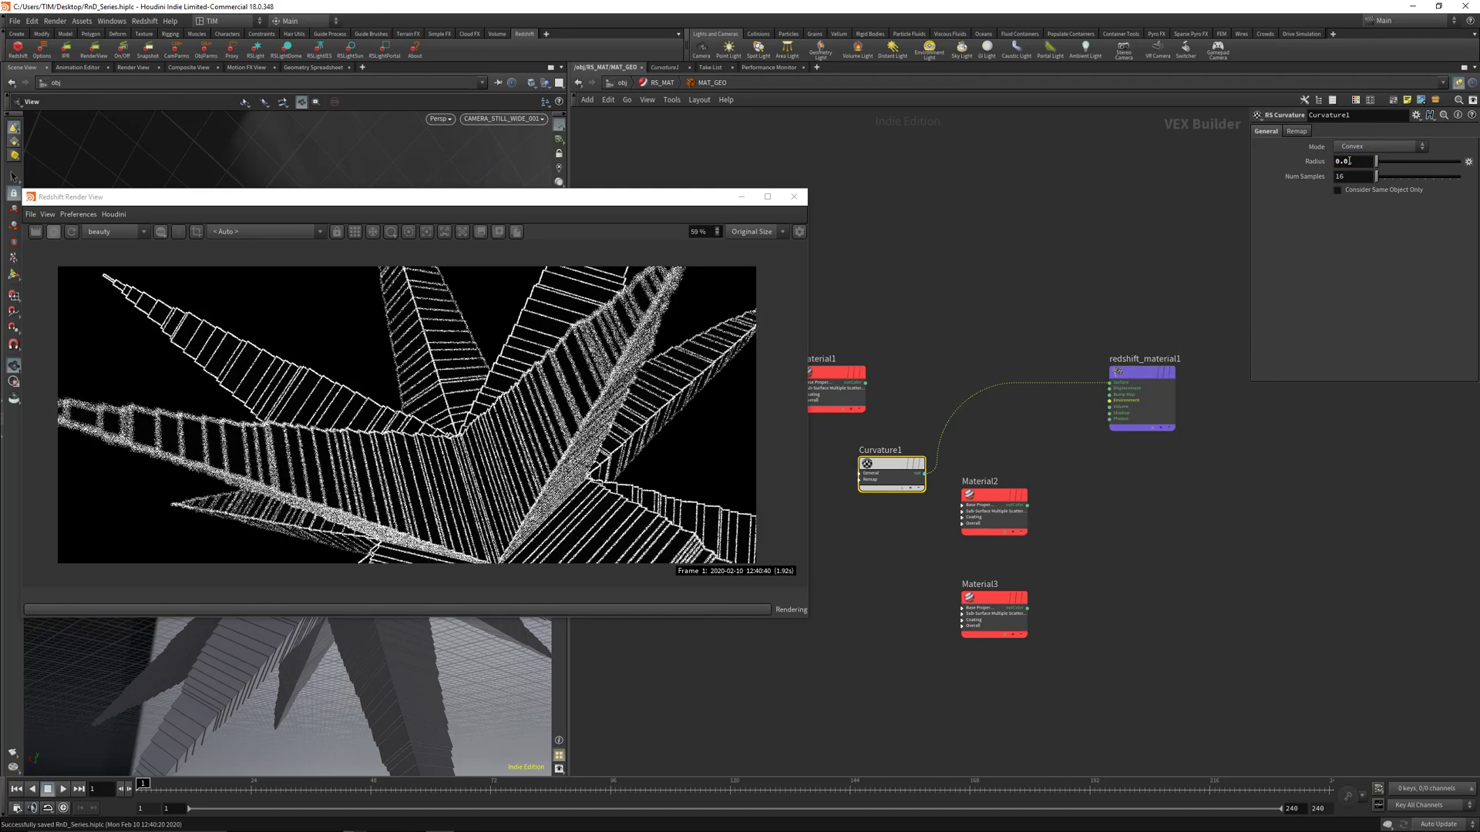
left_click(1354, 178)
type("6")
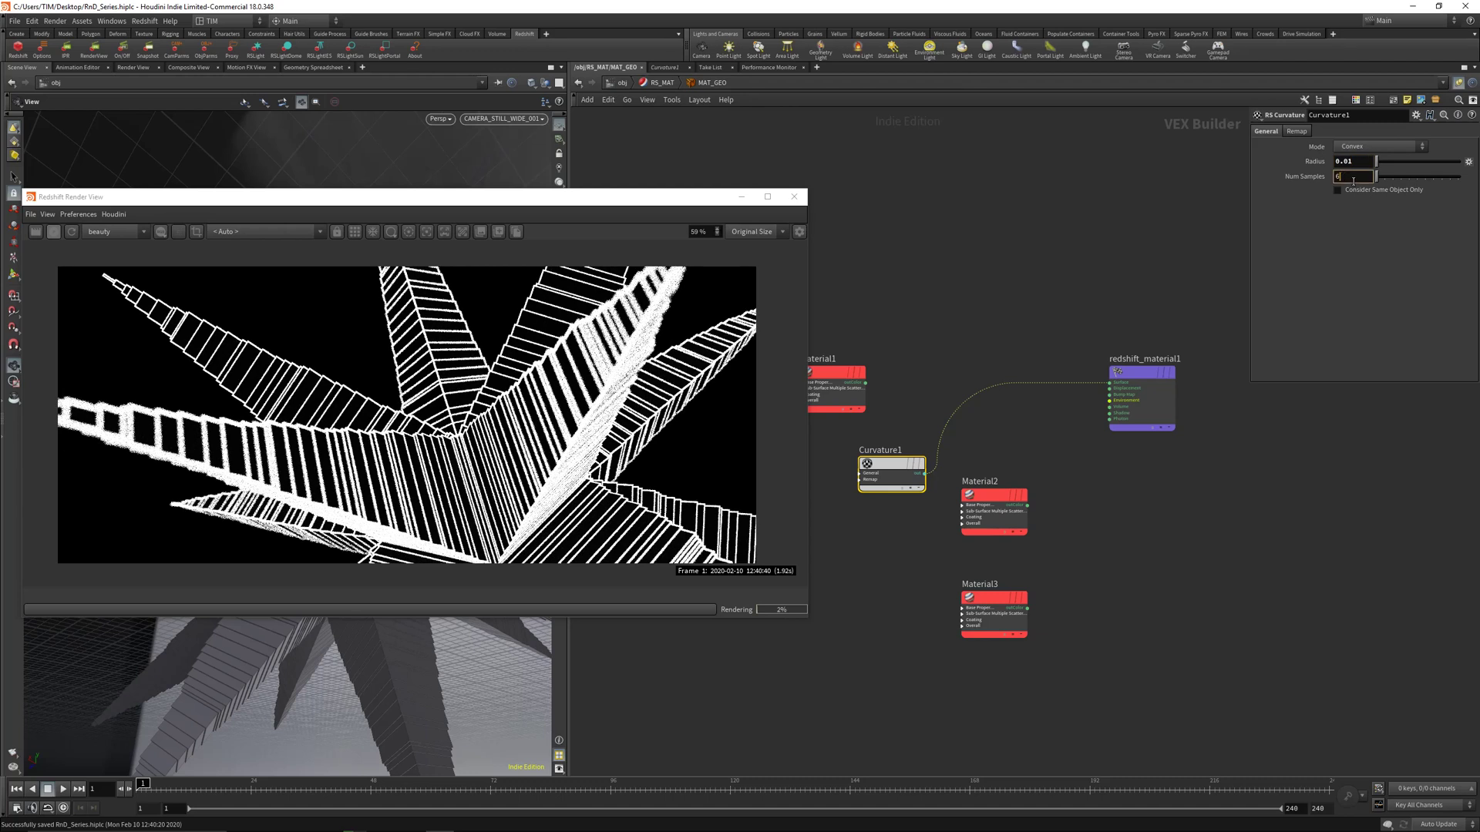
type("4")
key("Return")
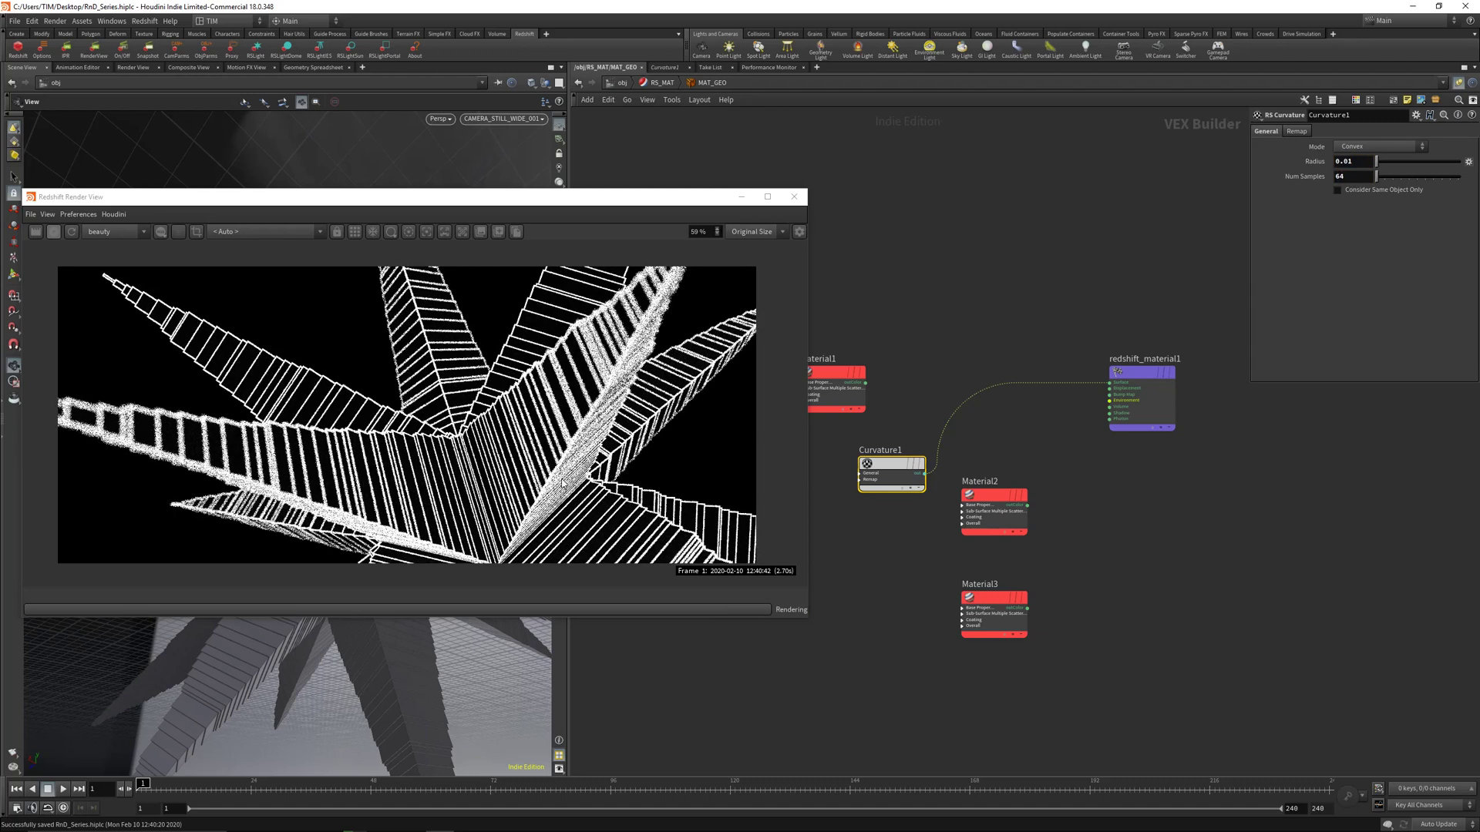
Move Material2 and Material3 aside and reconnect Material1 to redshift_material1's Surface input
left_click_drag(993, 674, 989, 610)
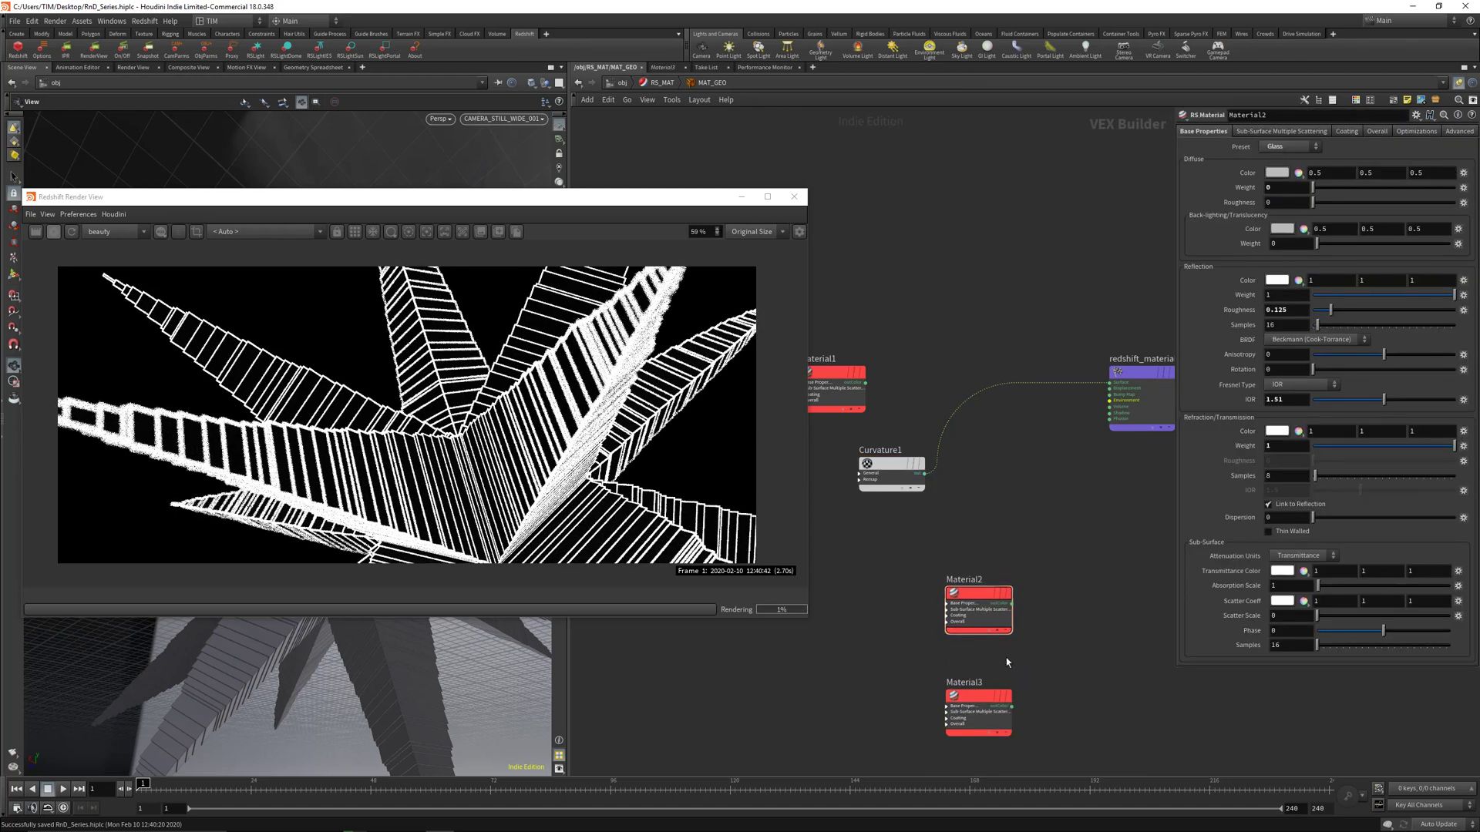
left_click_drag(981, 712, 858, 583)
left_click_drag(898, 385, 1108, 383)
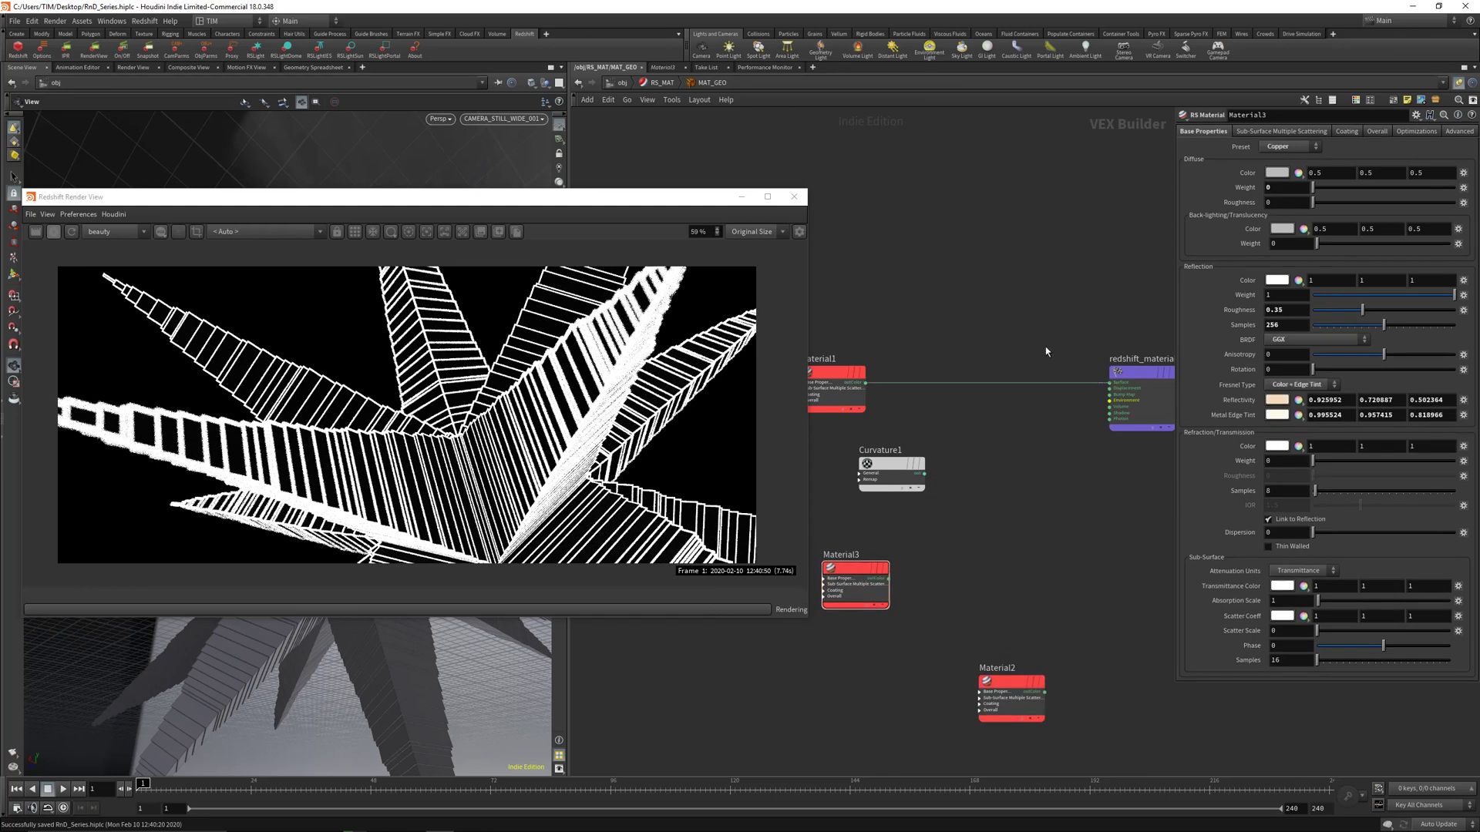
left_click(844, 409)
middle_click_drag(968, 275, 1026, 276)
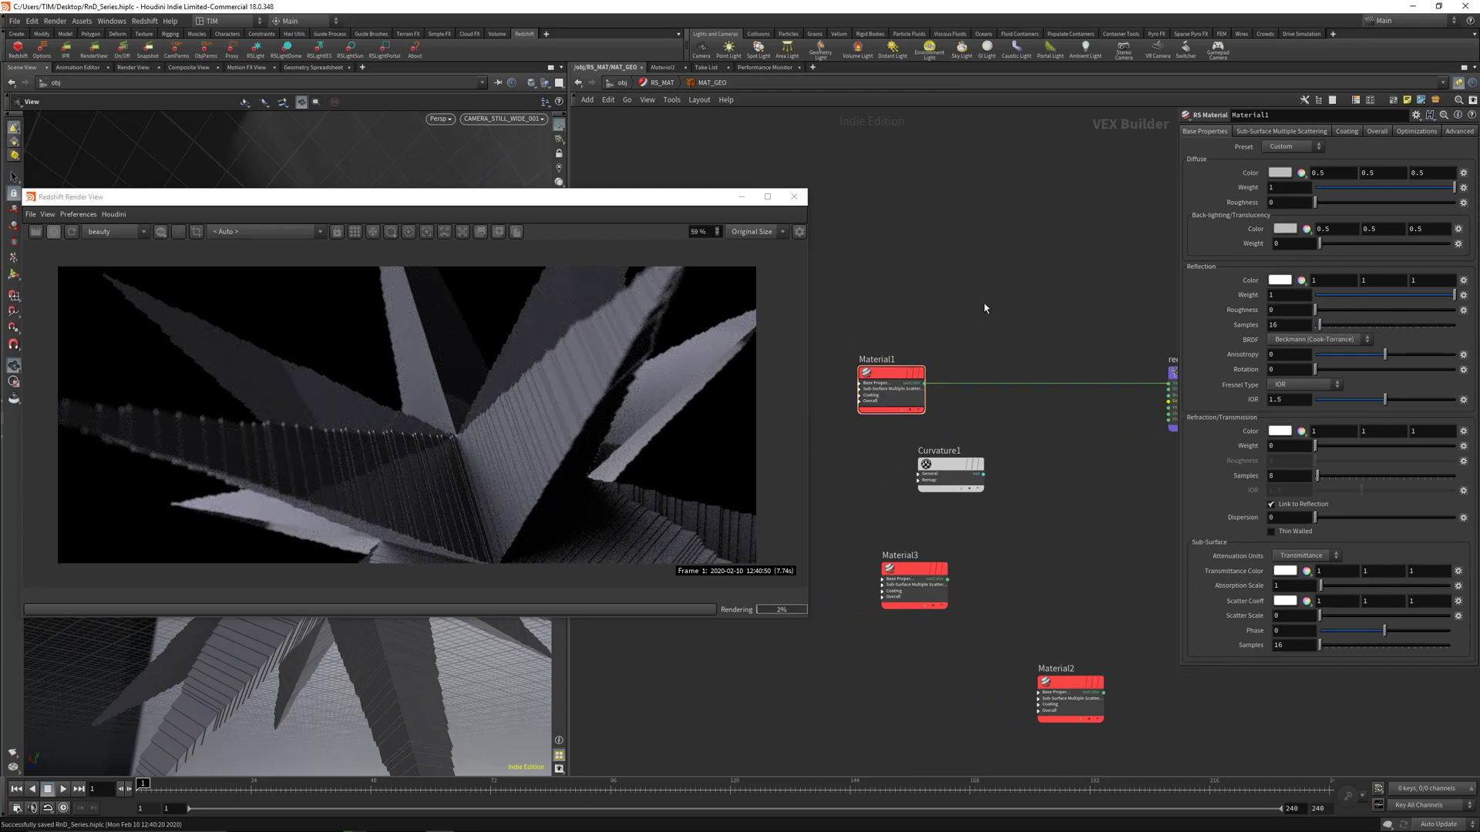
Add an RS Noise node and connect it to redshift_material1's Surface input in place of Material1
key("Tab")
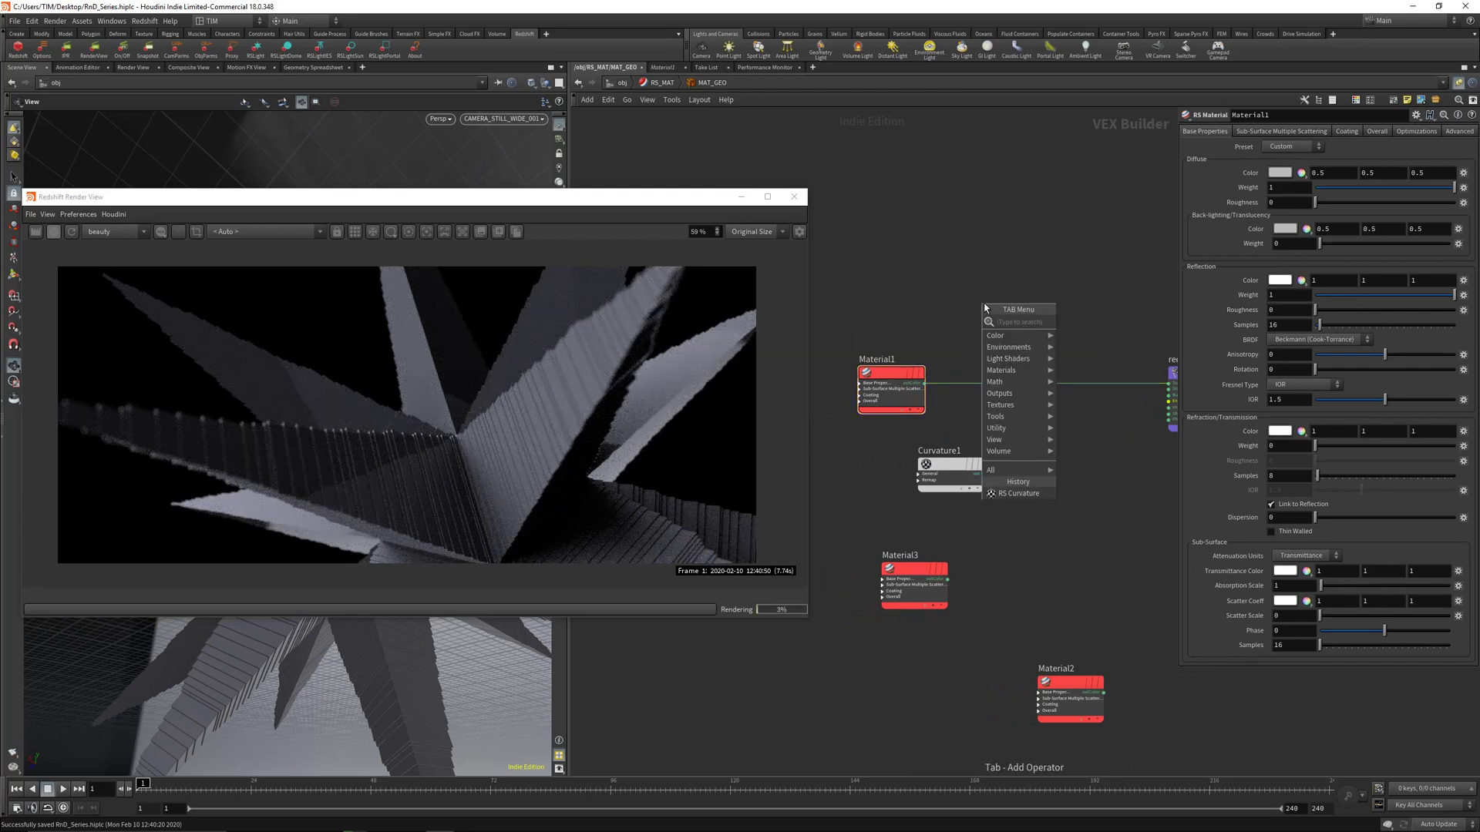
type("bump")
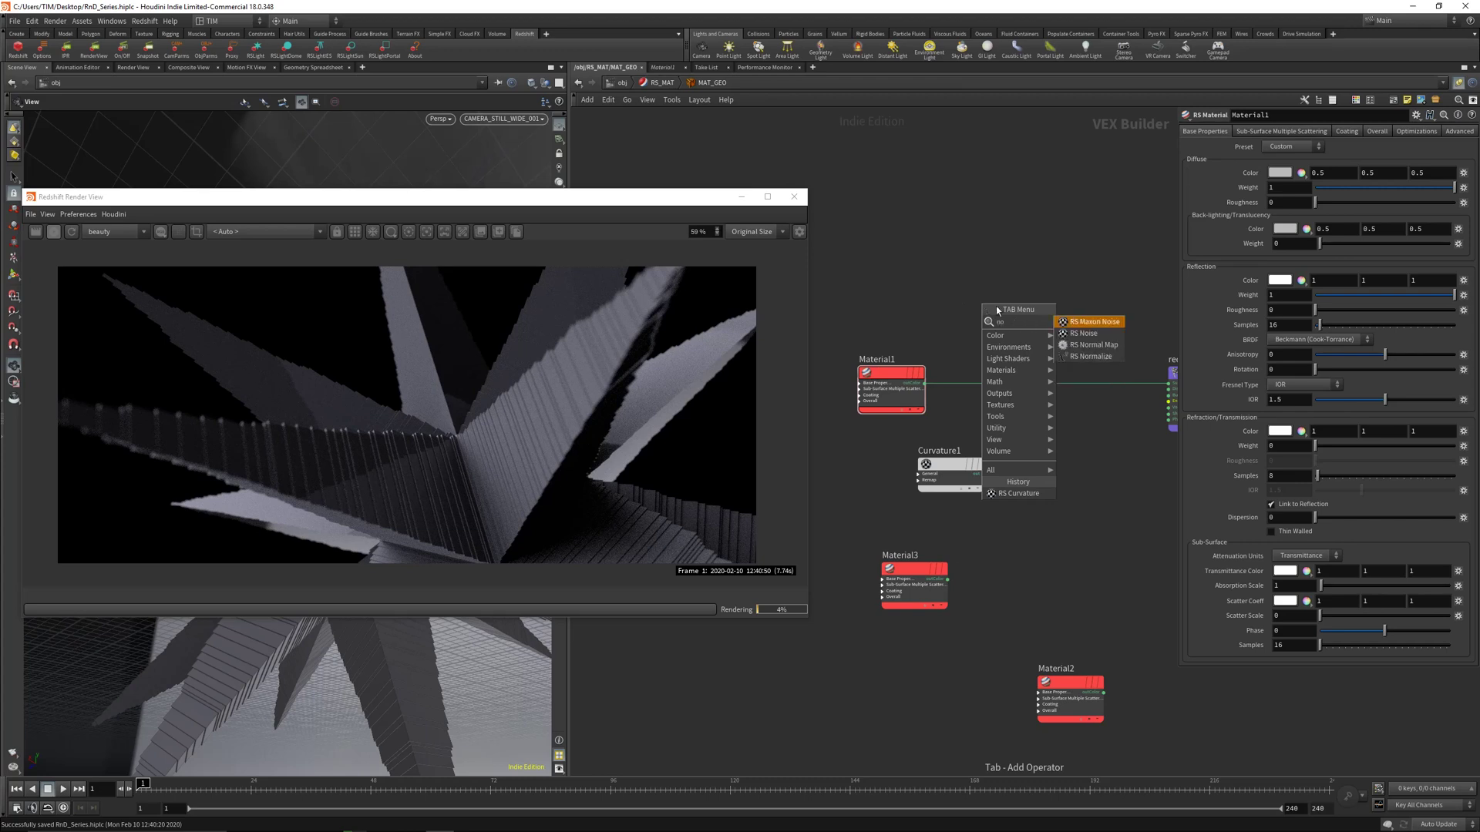
left_click(1081, 333)
left_click(1090, 484)
middle_click_drag(1146, 512, 1077, 516)
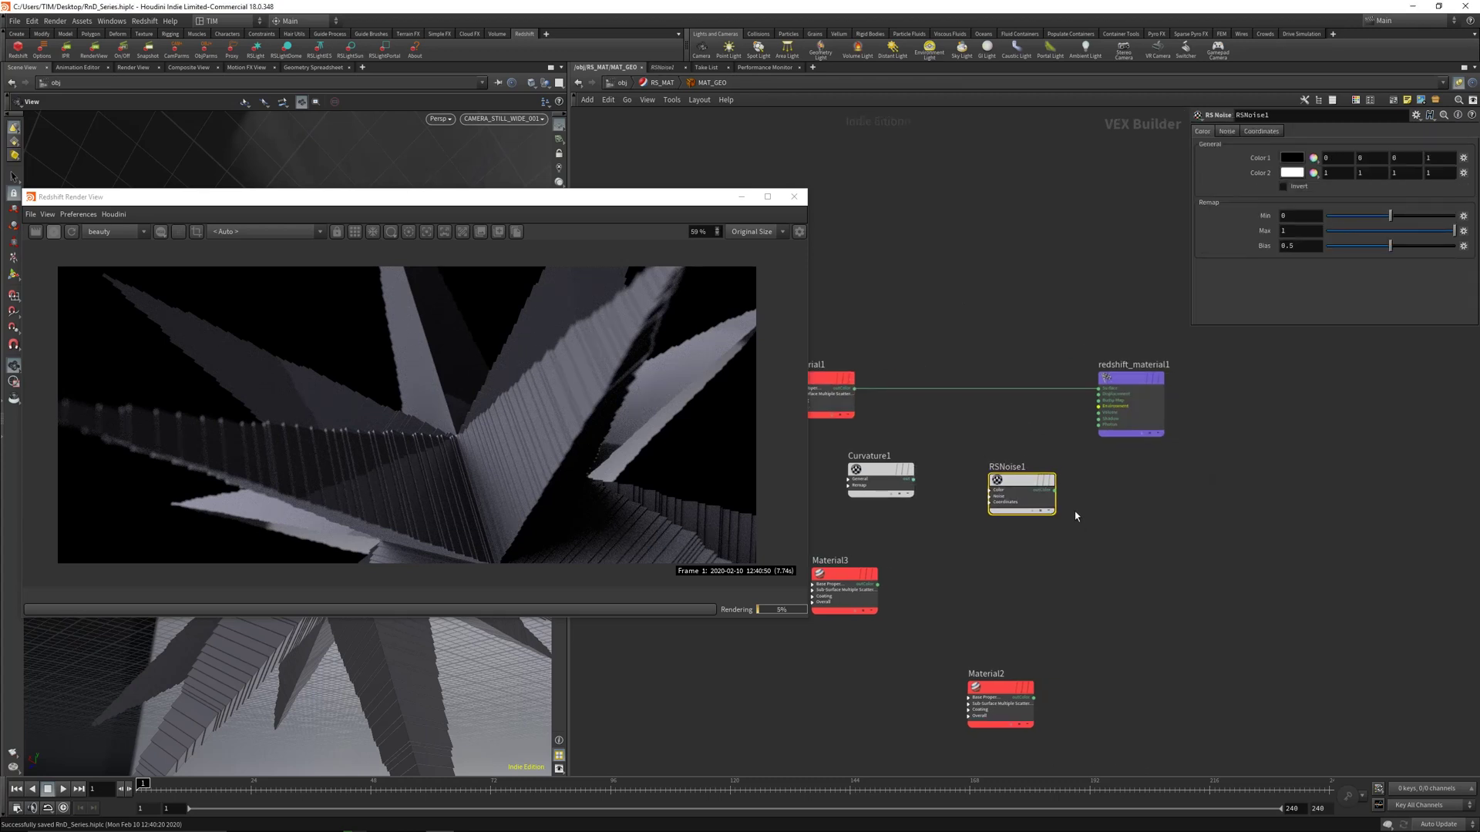
left_click_drag(1054, 490, 1005, 512)
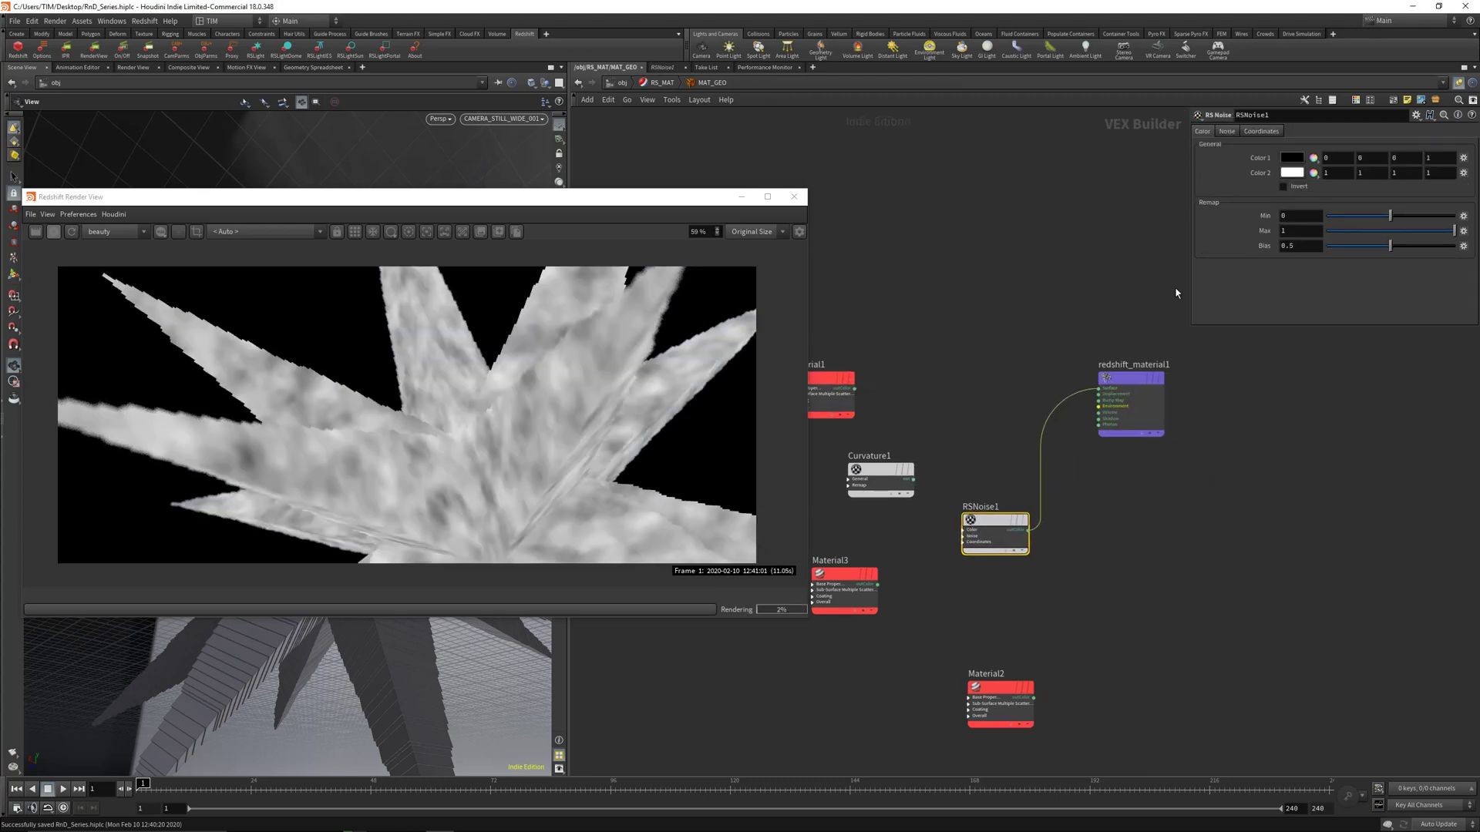
Set RSNoise1's noise type to Fractal with complexity 7, and its coordinates' overall scale to 5.3
left_click(1228, 131)
left_click(1292, 158)
left_click(1297, 161)
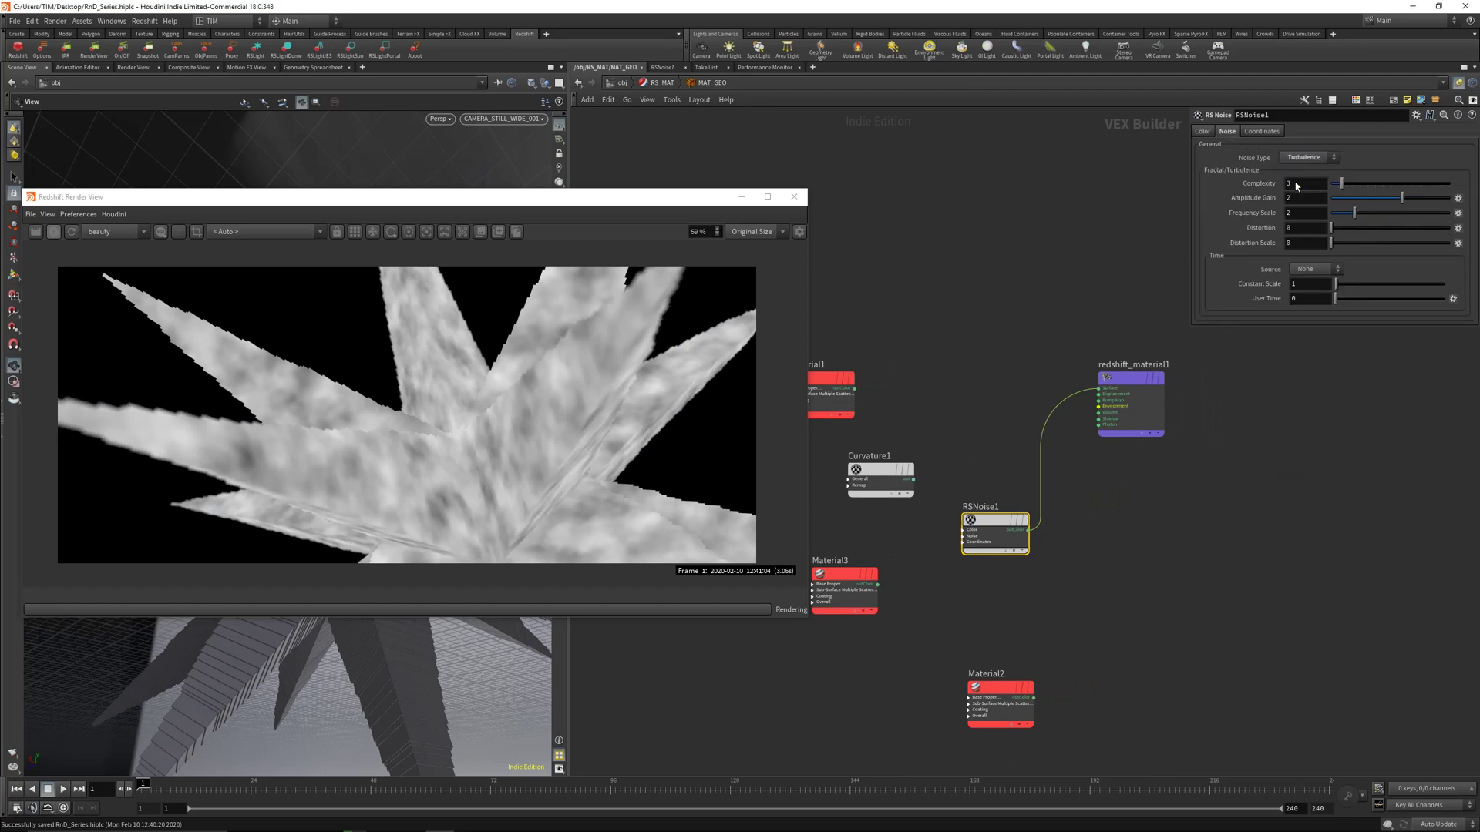
left_click(1296, 169)
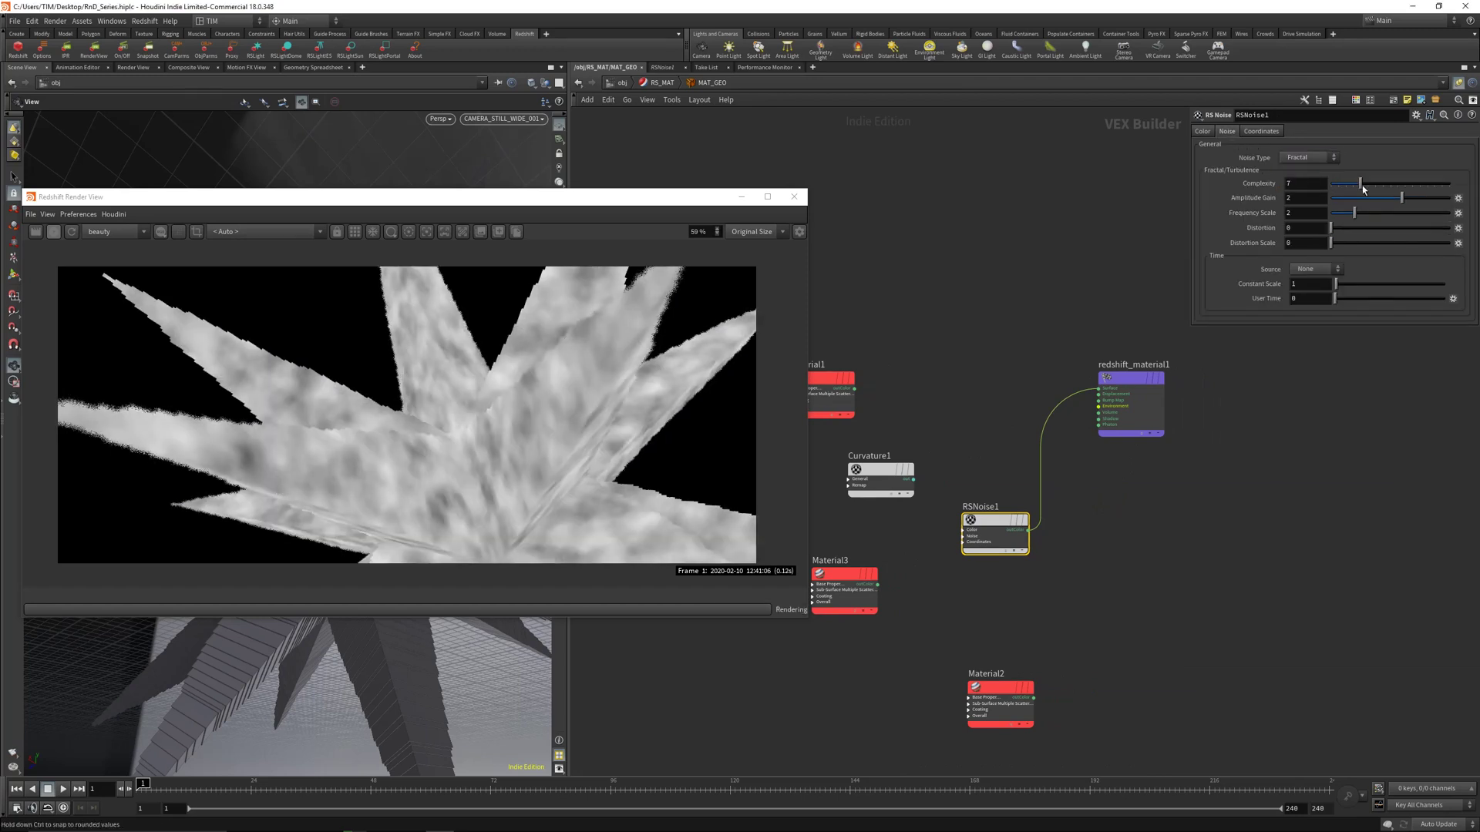
left_click(1272, 132)
middle_click_drag(1262, 186, 1002, 193)
Add an RS Ramp node fed by RSNoise1 and connect it to redshift_material1's Surface input in place of the noise
left_click_drag(995, 520, 978, 503)
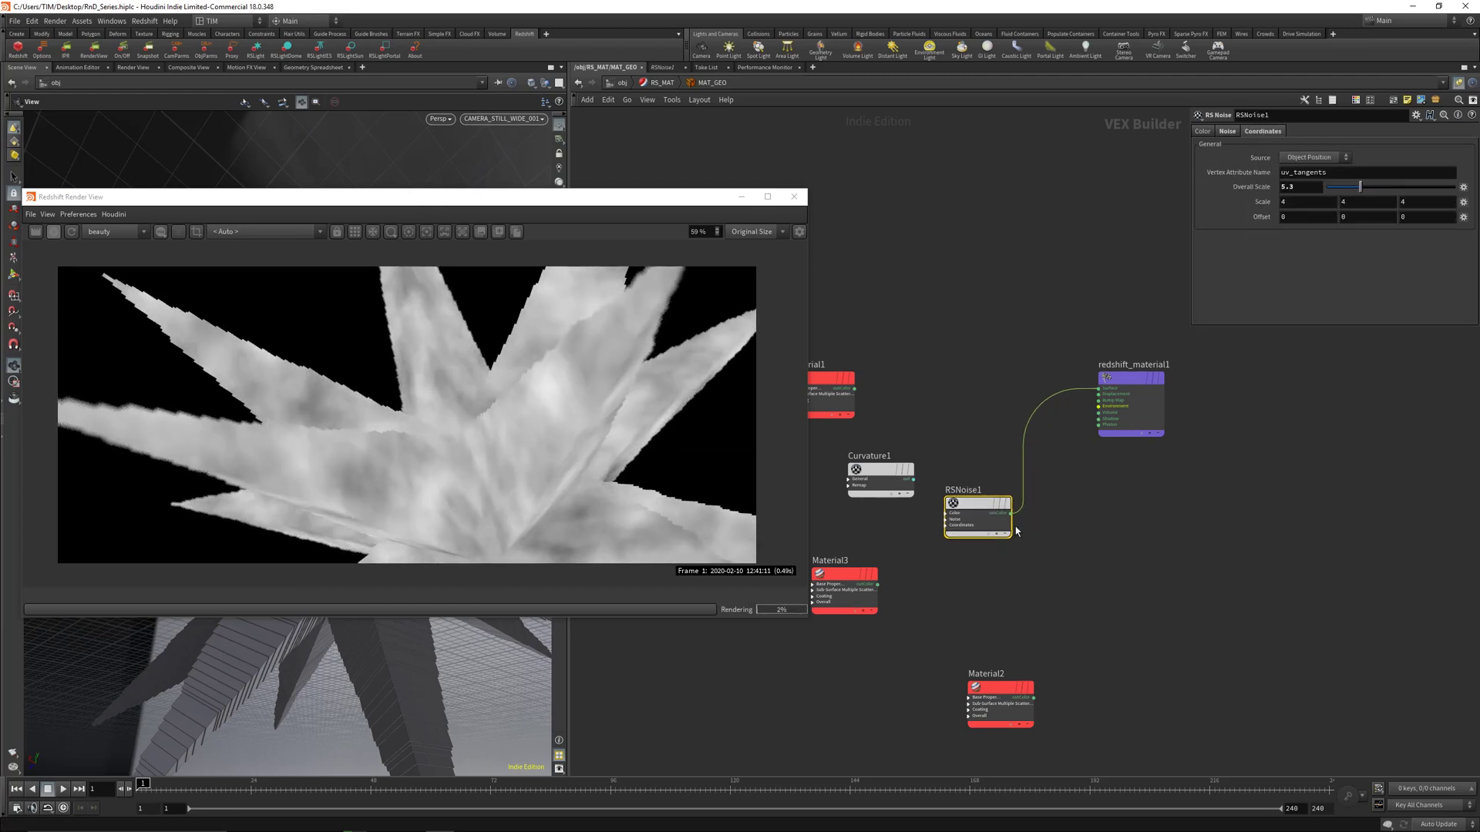
key("Tab")
type("ra")
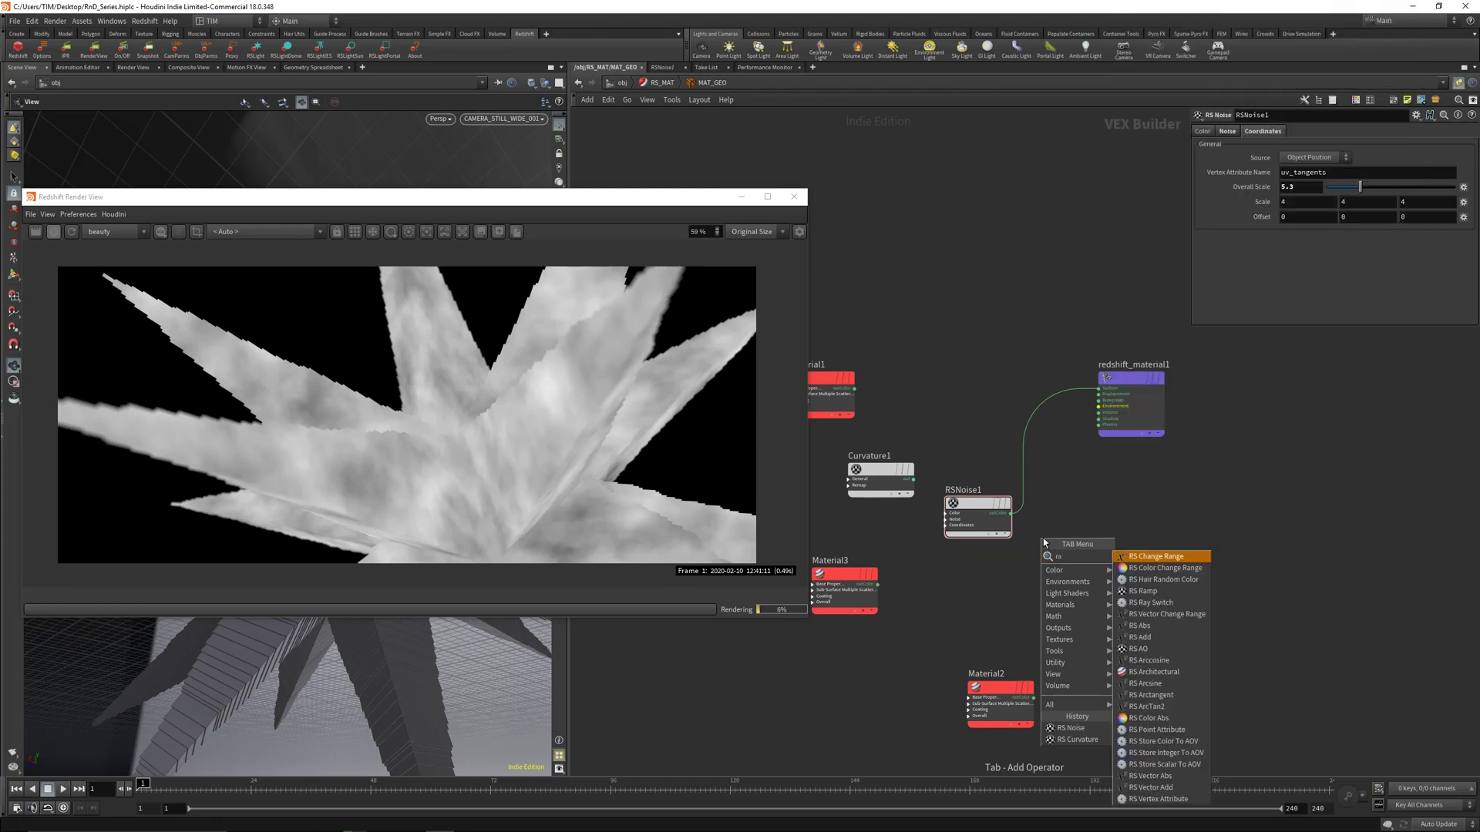
type("mp")
key("Return")
left_click(1076, 536)
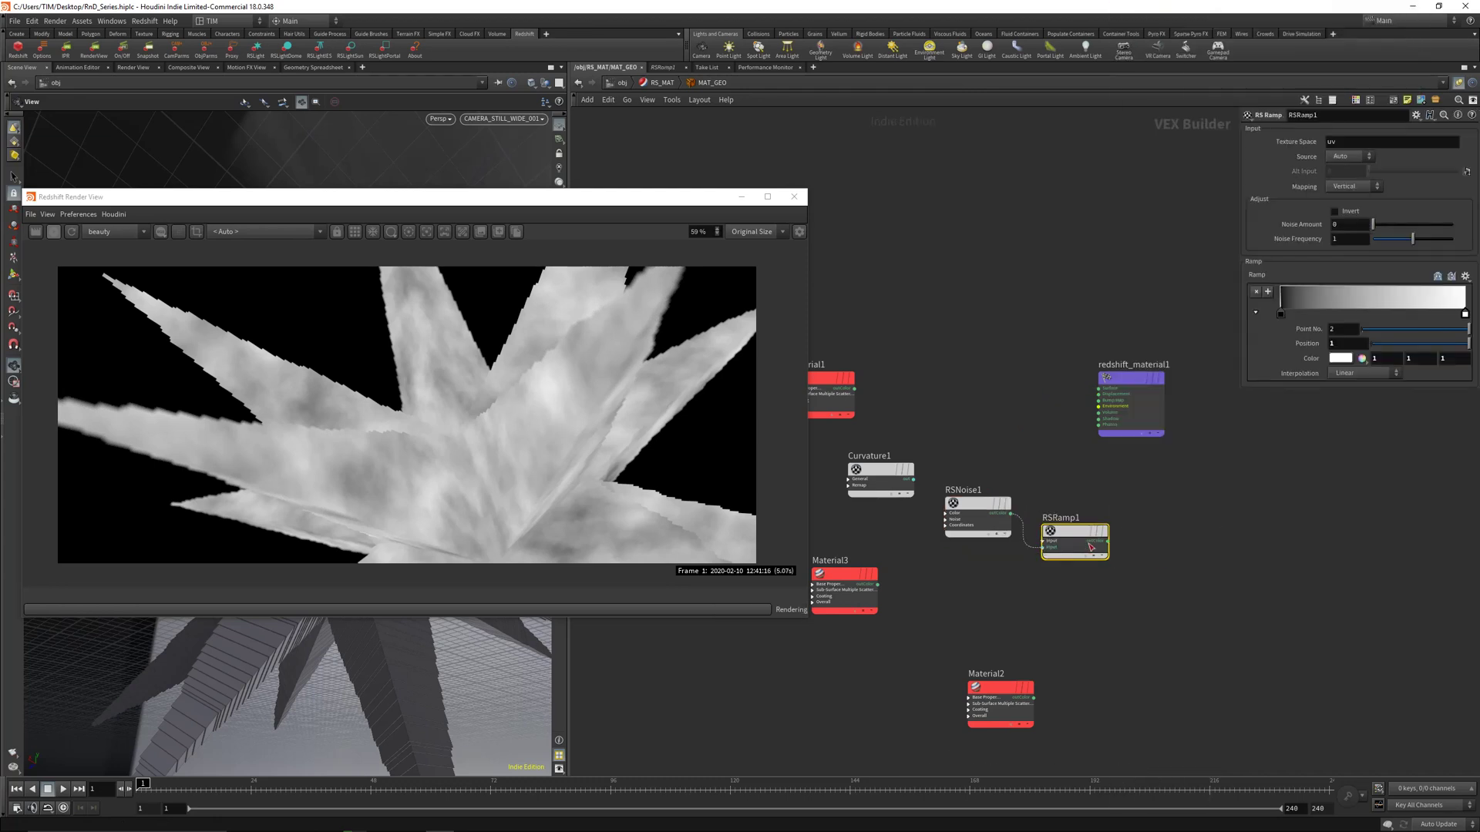
left_click_drag(1105, 545, 1099, 389)
left_click_drag(1075, 534, 1071, 506)
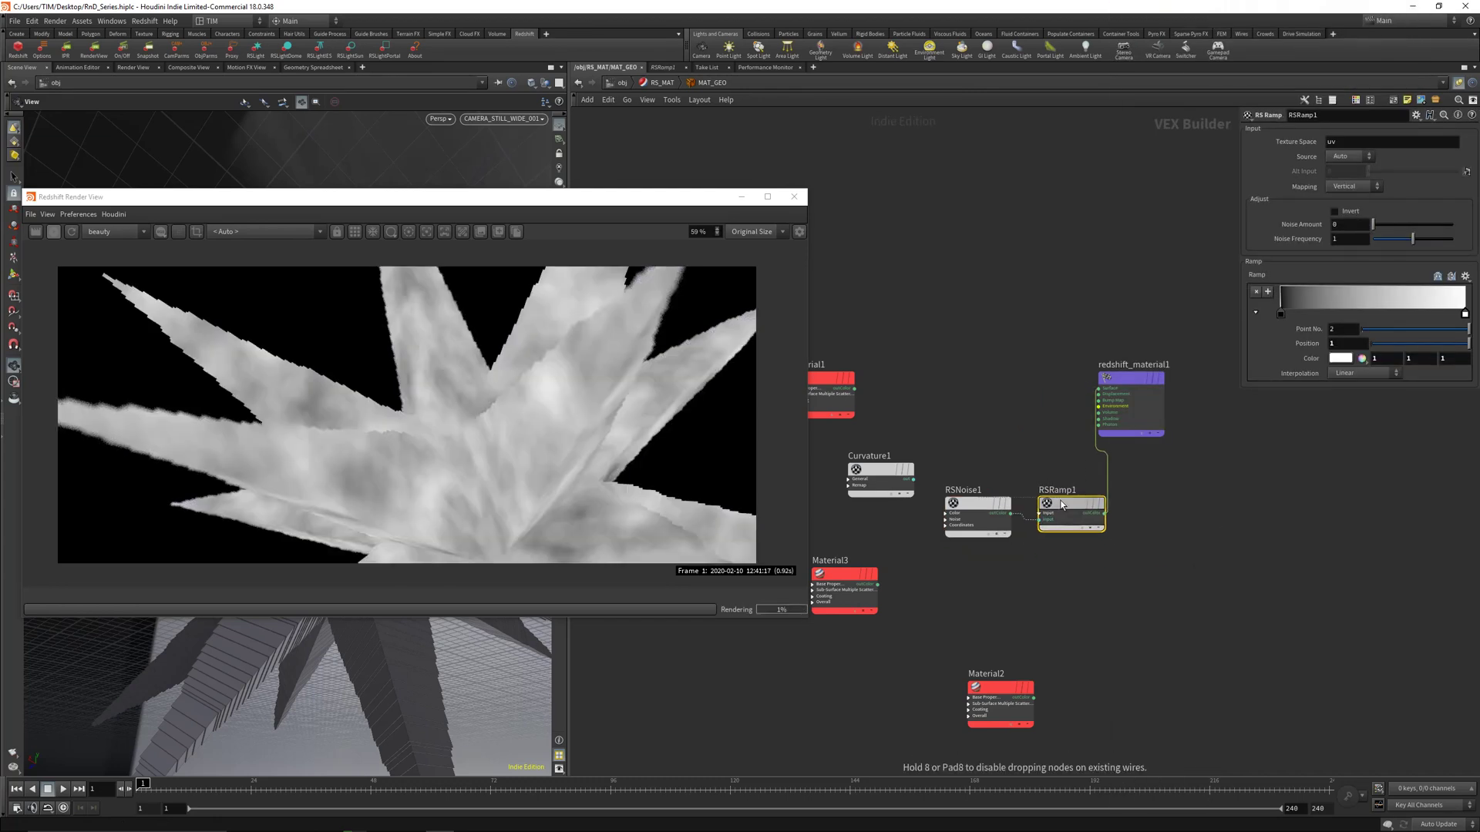
Set the color of RSRamp1's first point to a dark grey of 0.0125
double_click(1277, 313)
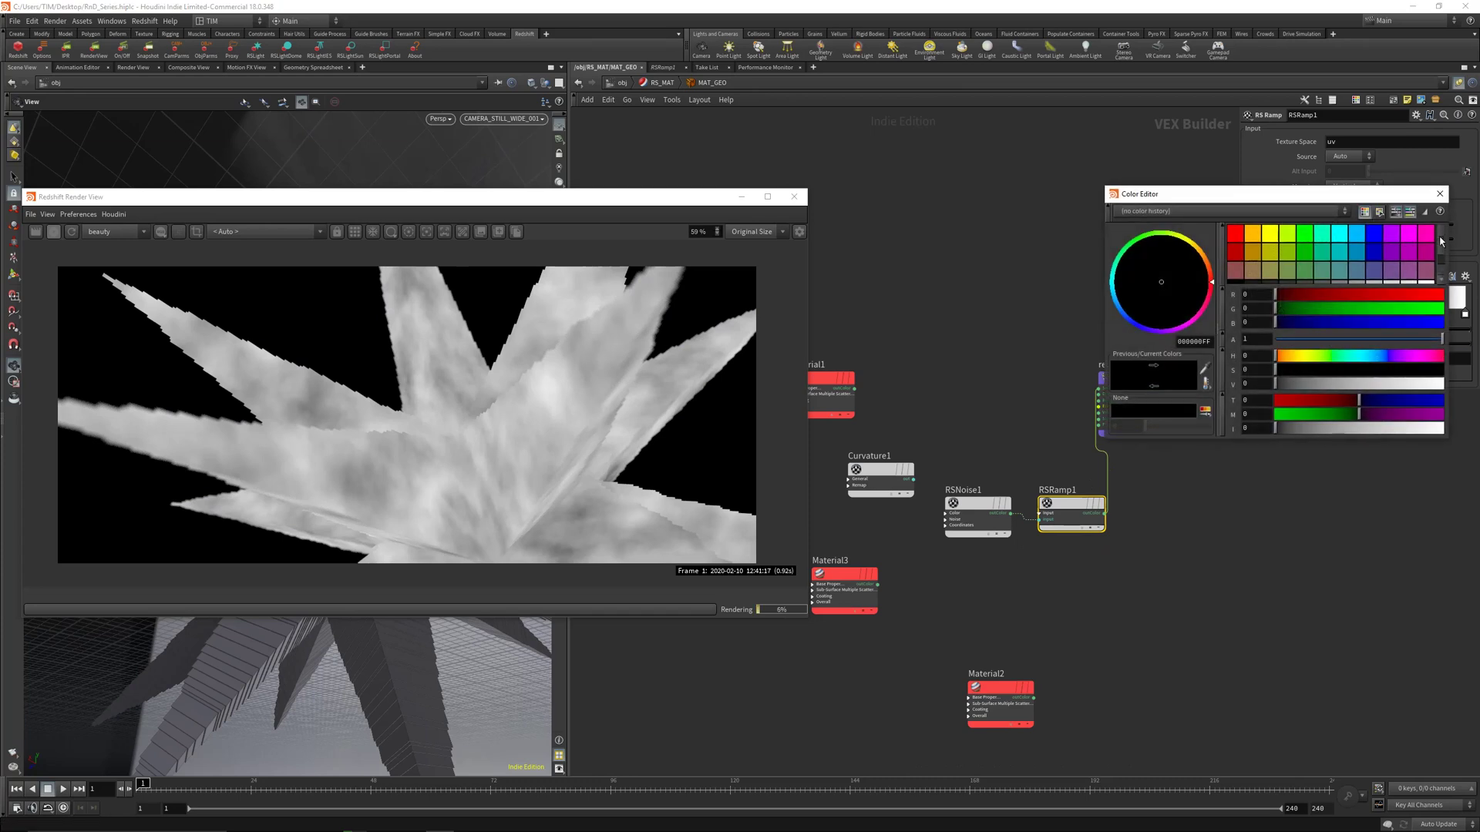
scroll(1441, 241, "down", 2)
left_click(1287, 270)
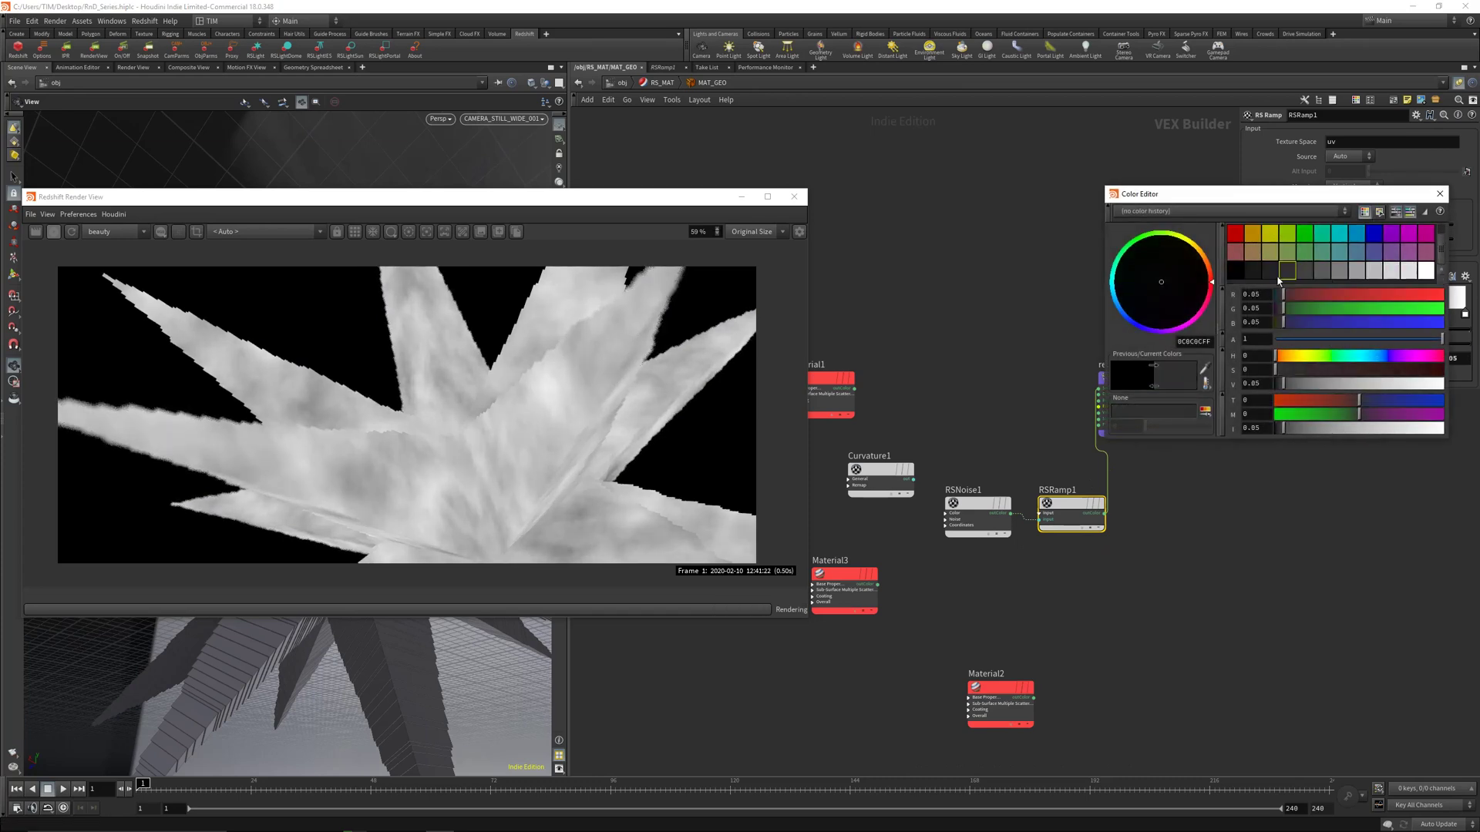
left_click(1439, 194)
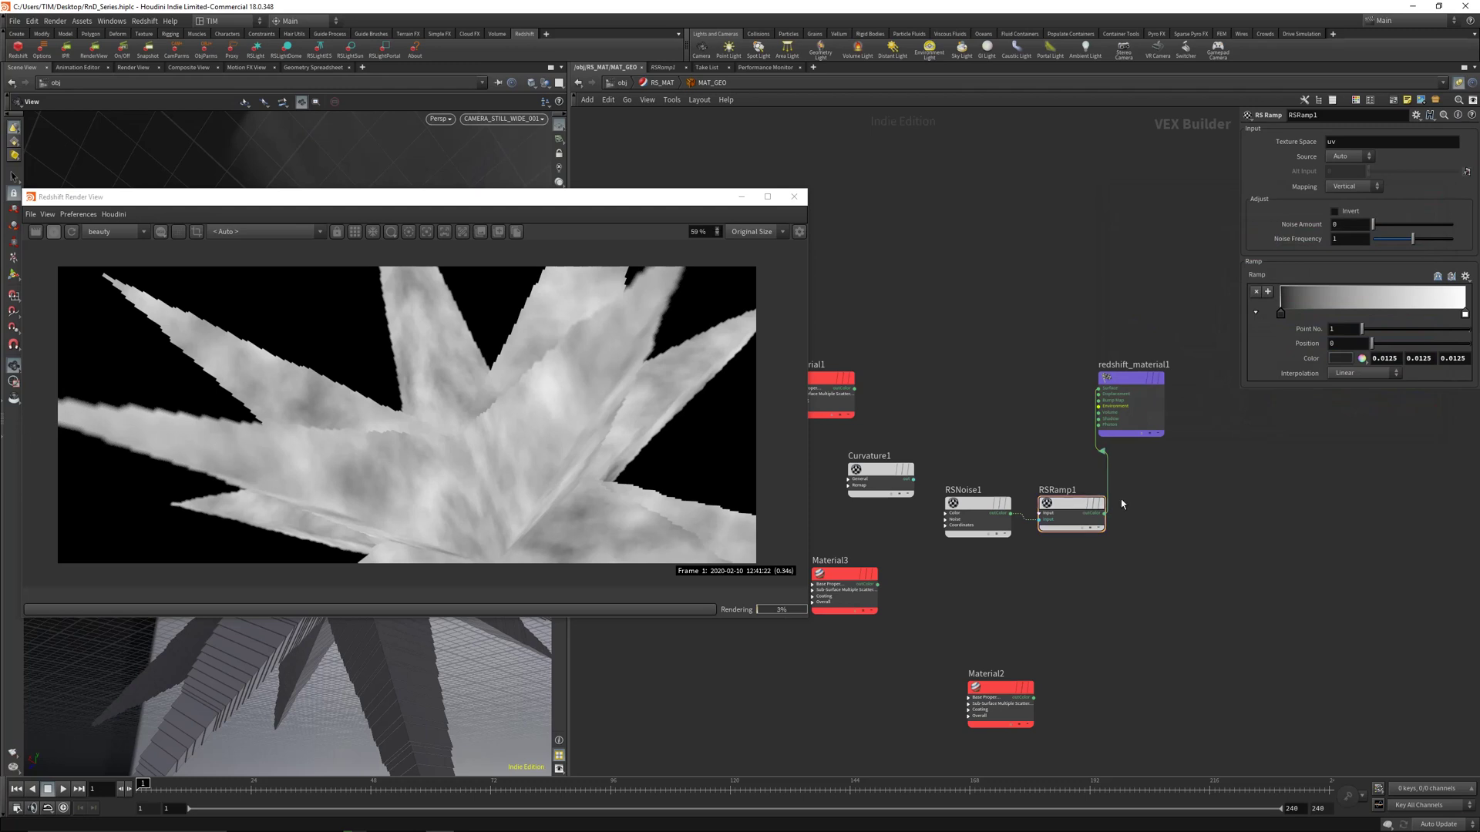
Disconnect RSRamp1 from redshift_material1, move the noise and ramp nodes aside, and reconnect Material1 to the Surface input
key("y")
left_click_drag(1089, 472, 956, 527)
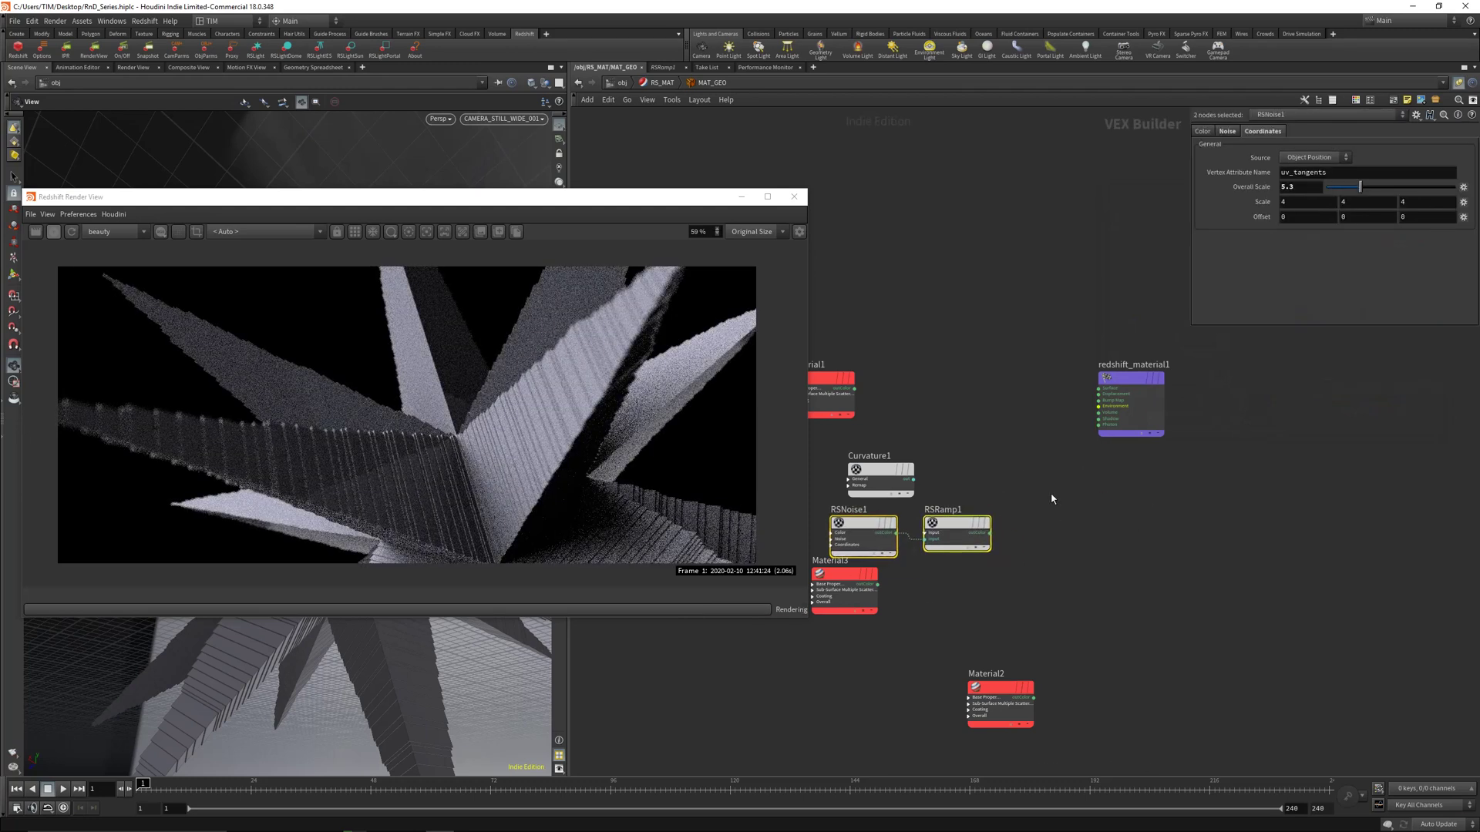
middle_click_drag(899, 386, 941, 395)
left_click(934, 398)
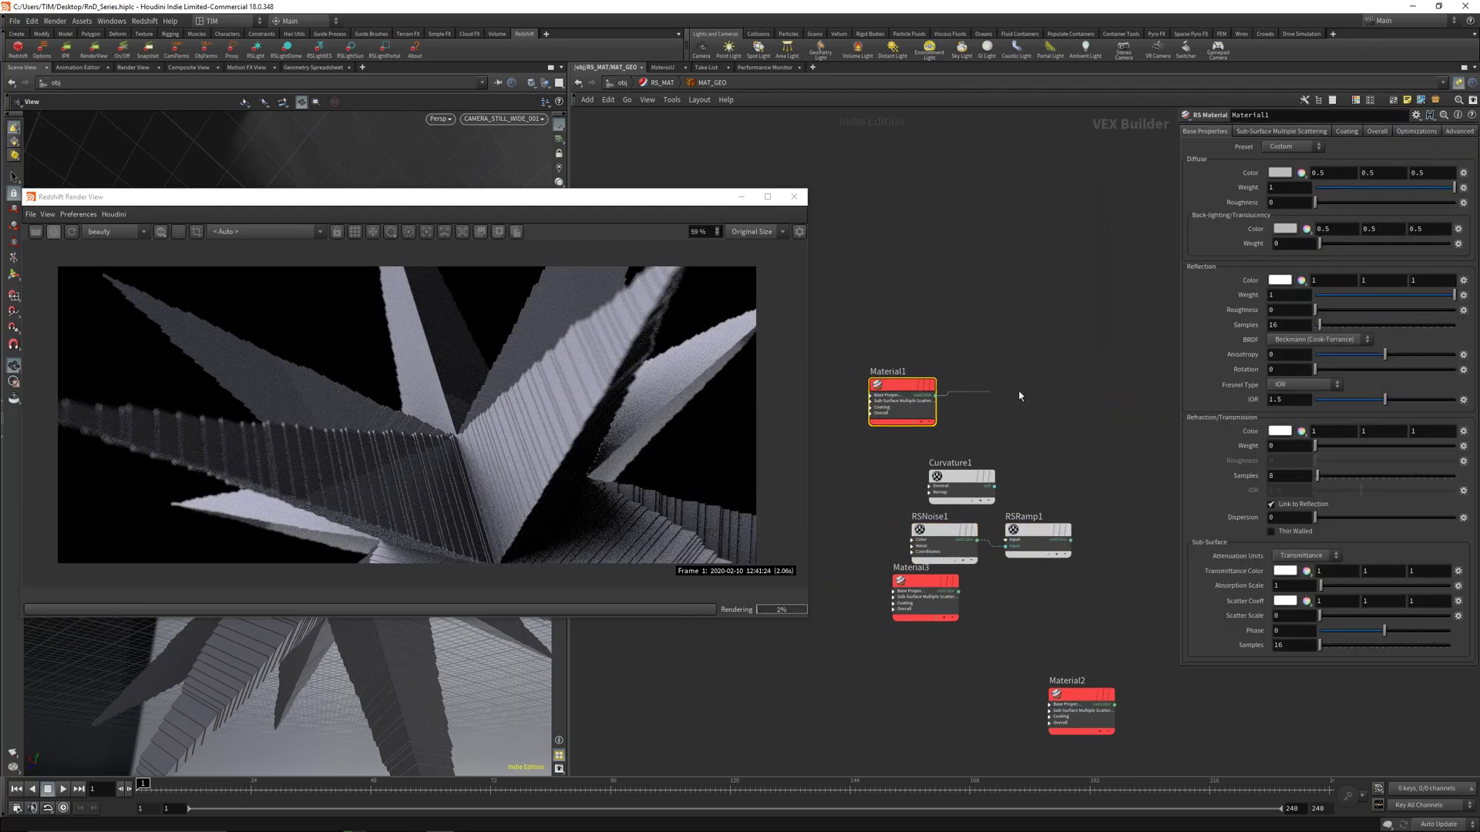
middle_click_drag(1067, 398, 1167, 469)
left_click(1040, 414)
Place RSNoise1 and RSRamp1 before Material1 and connect the ramp's output to Material1's refl_roughness input
scroll(1166, 470, "down", 1)
left_click_drag(961, 560, 962, 480)
scroll(964, 472, "up", 2)
left_click(974, 504)
left_click(968, 501)
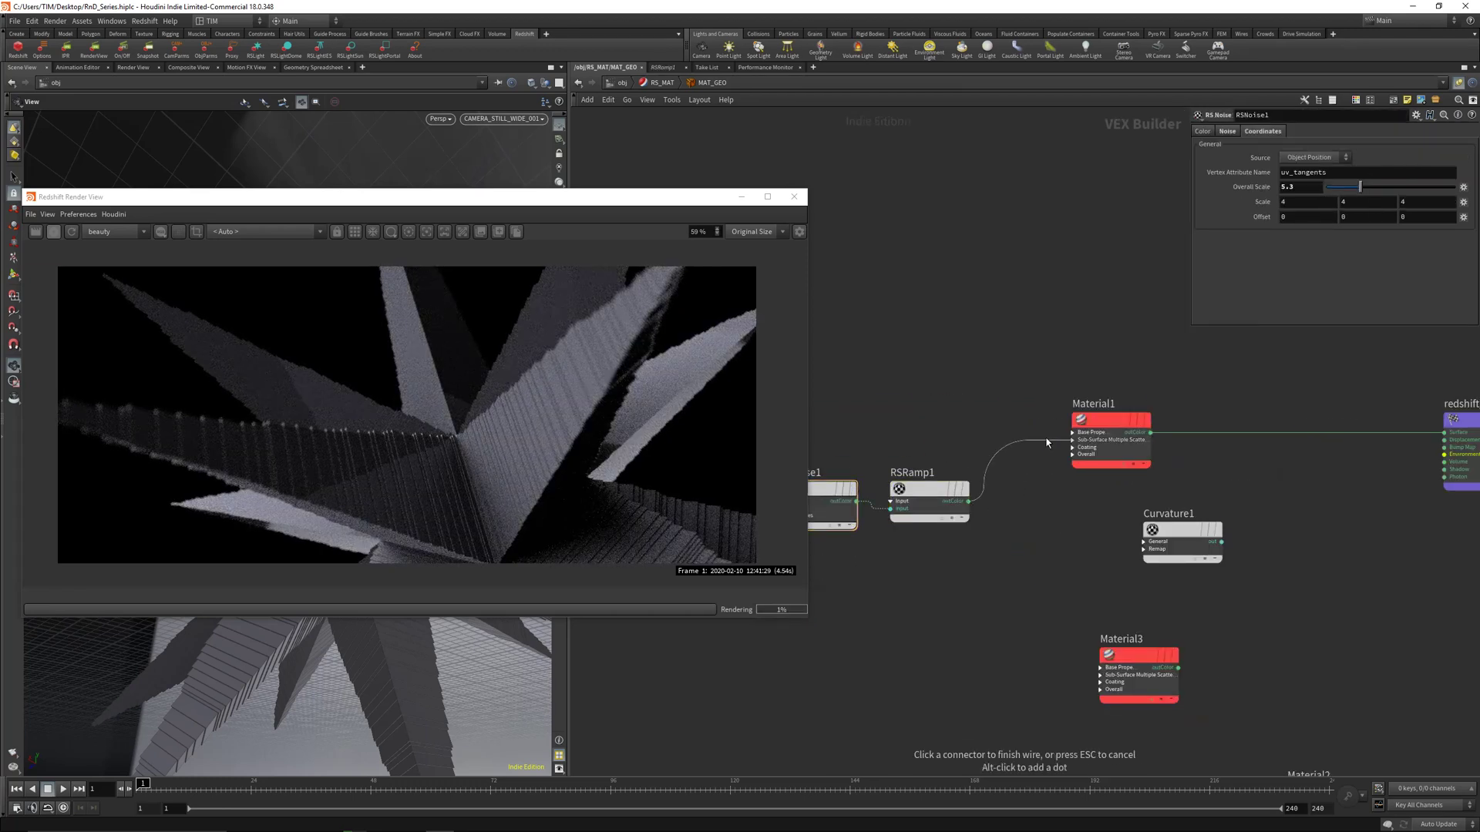
left_click(1047, 443)
left_click(1080, 532)
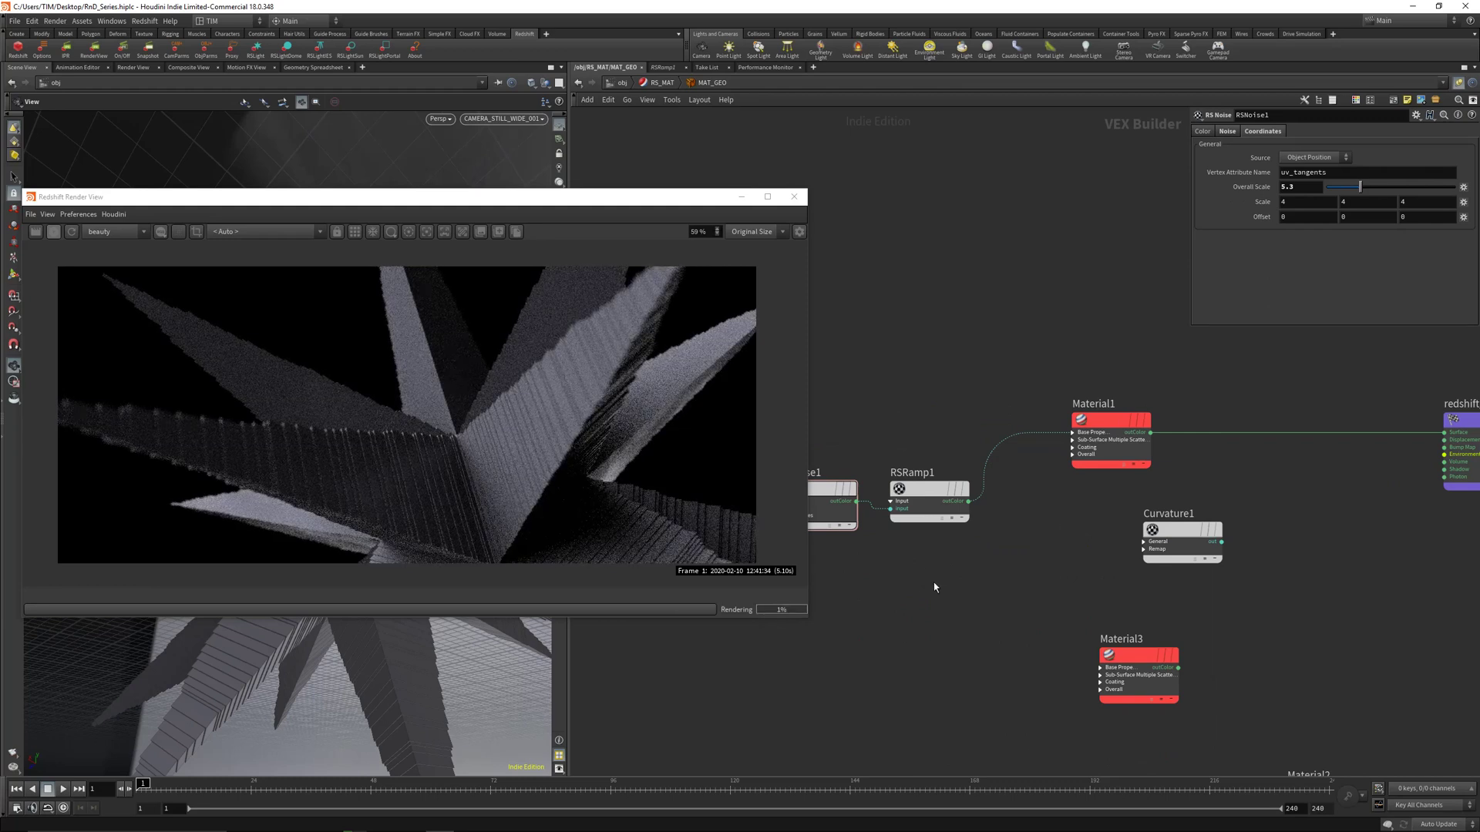
Set RSRamp1's first point to black and its last point to white
left_click(929, 492)
double_click(1281, 315)
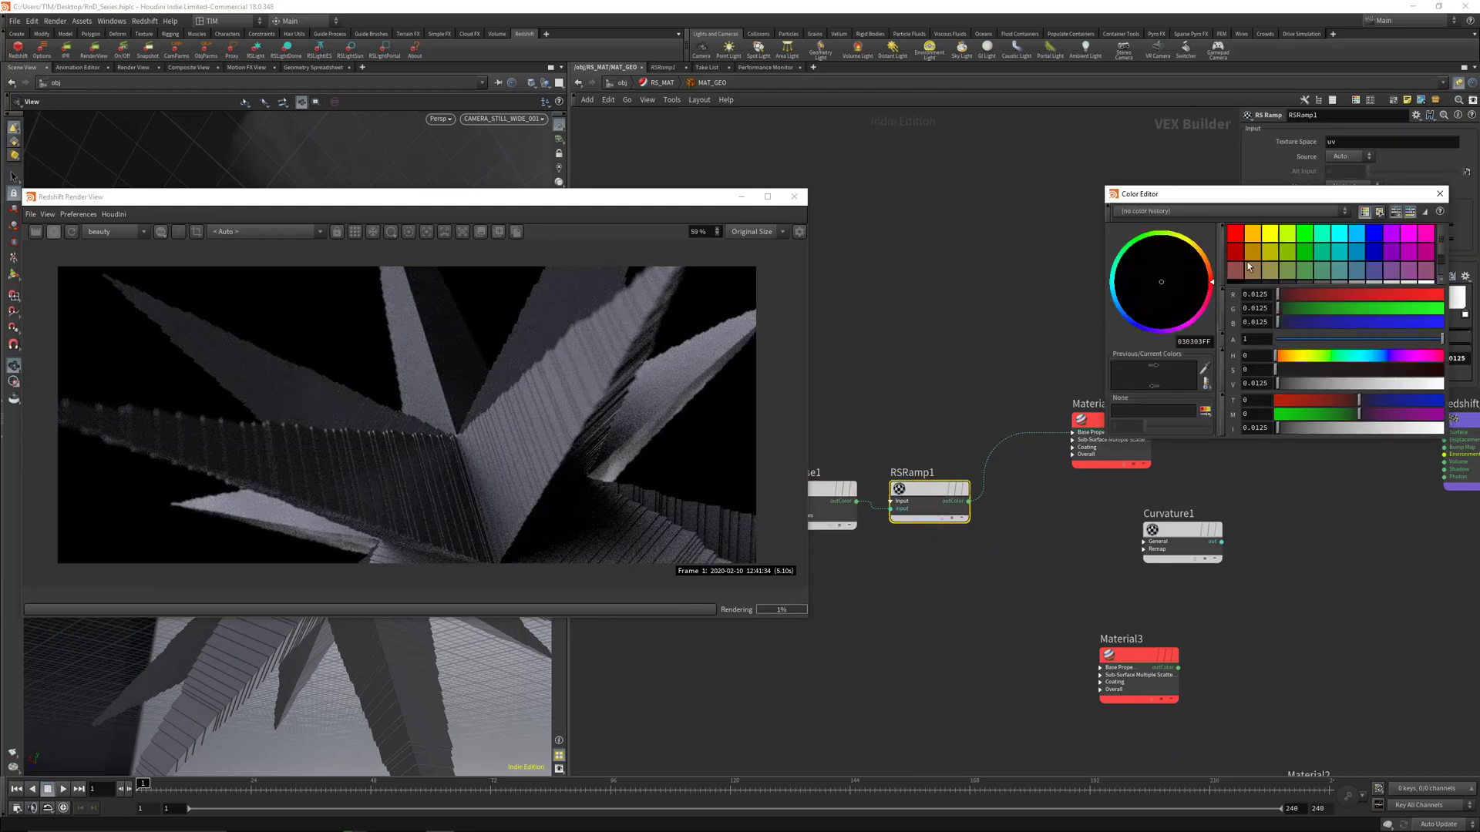
left_click_drag(1251, 195, 1051, 205)
left_click_drag(1250, 452, 1259, 491)
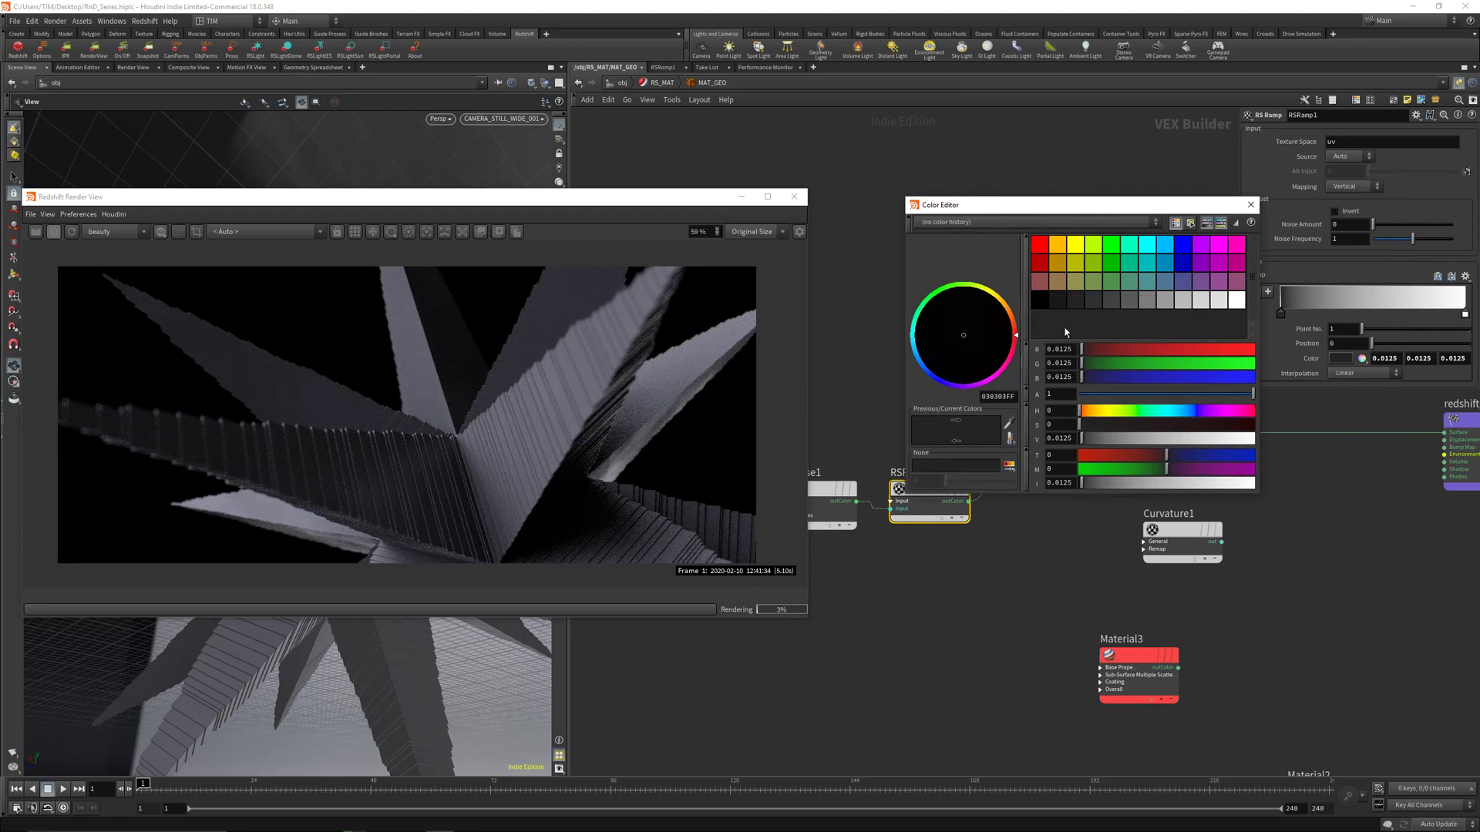
left_click(1042, 305)
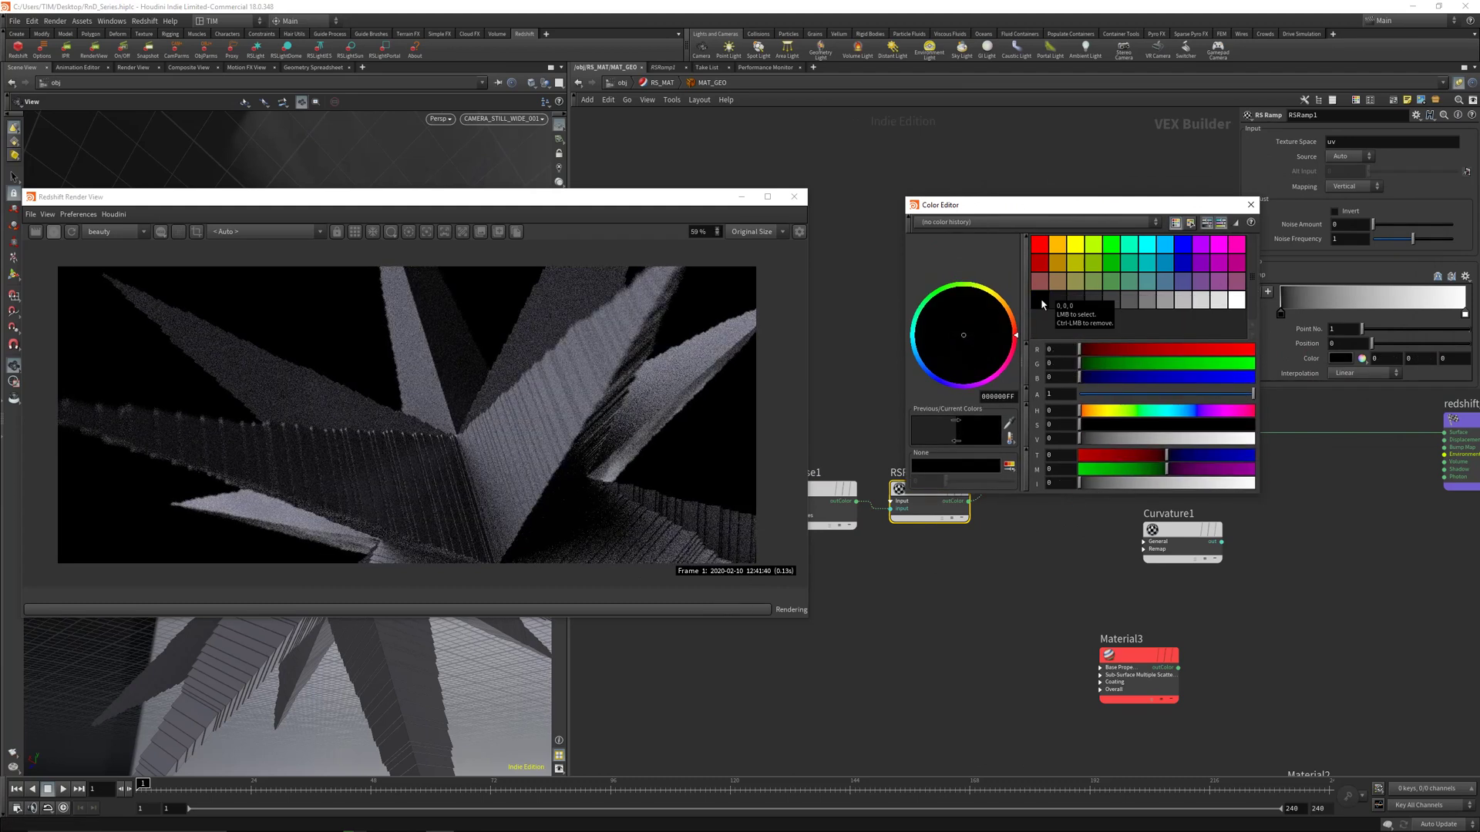
left_click(1465, 314)
left_click(1129, 301)
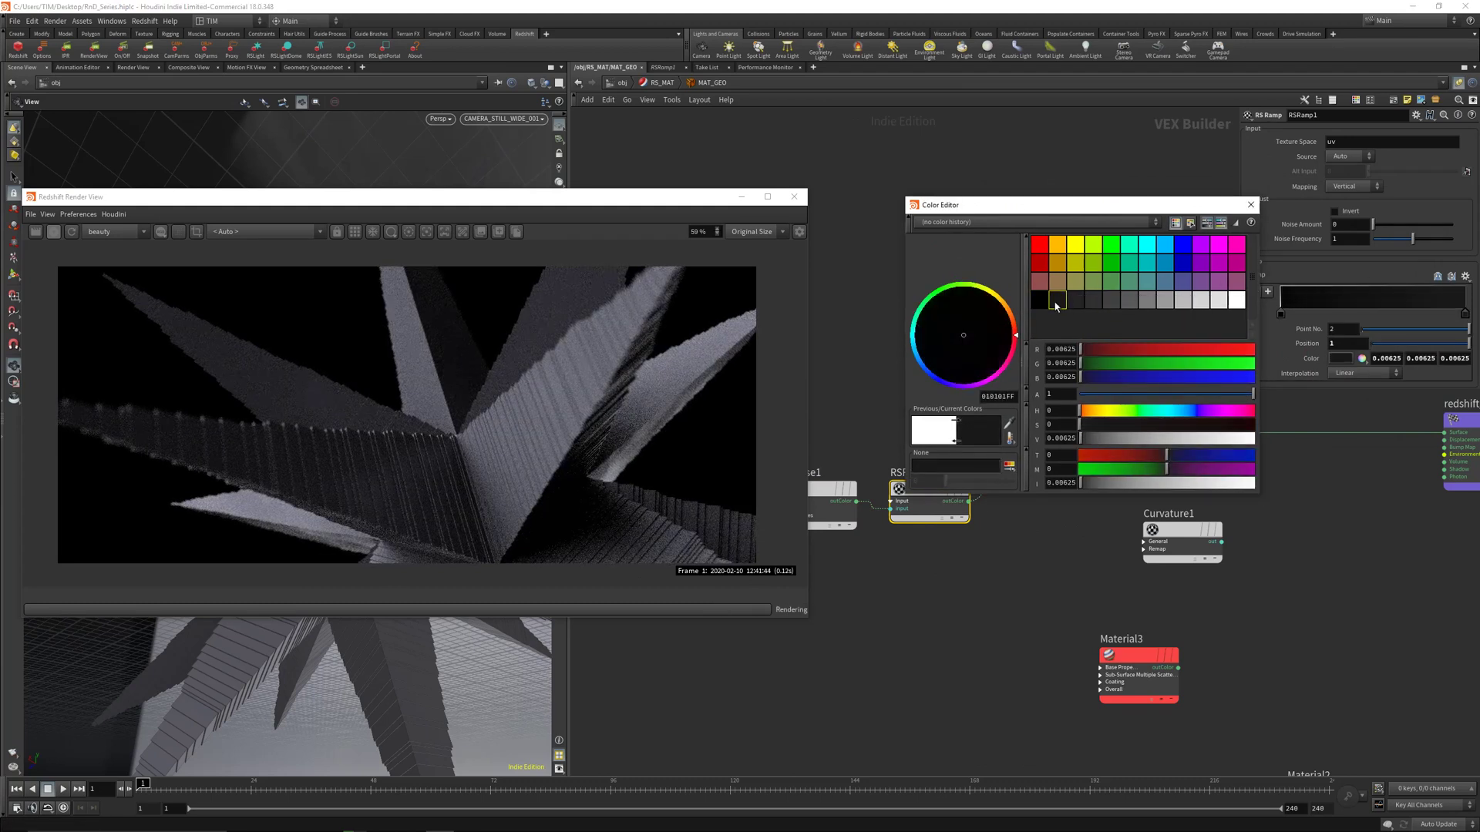
left_click(1198, 305)
left_click(1219, 302)
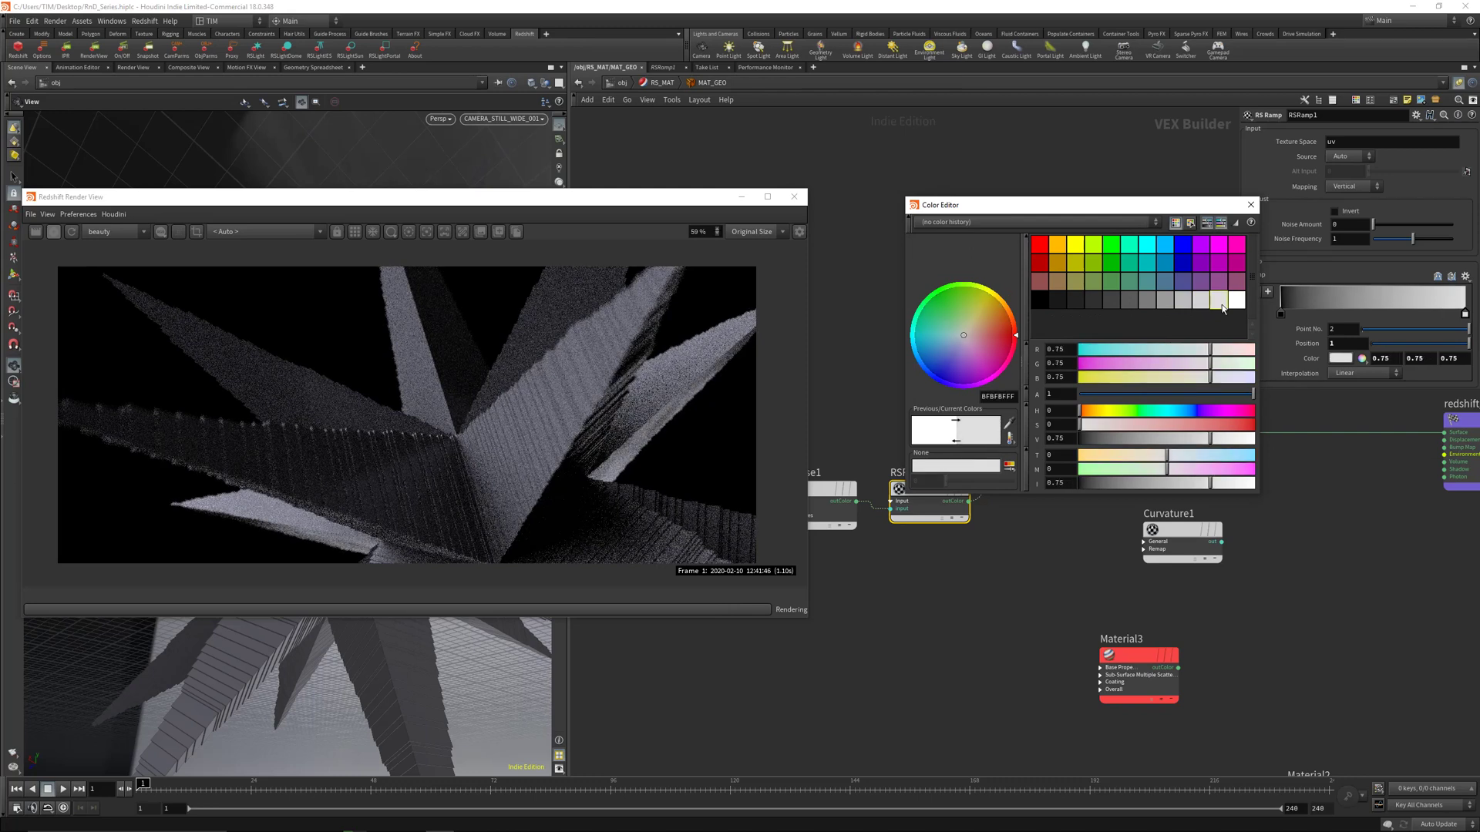
left_click(1236, 301)
left_click(1250, 204)
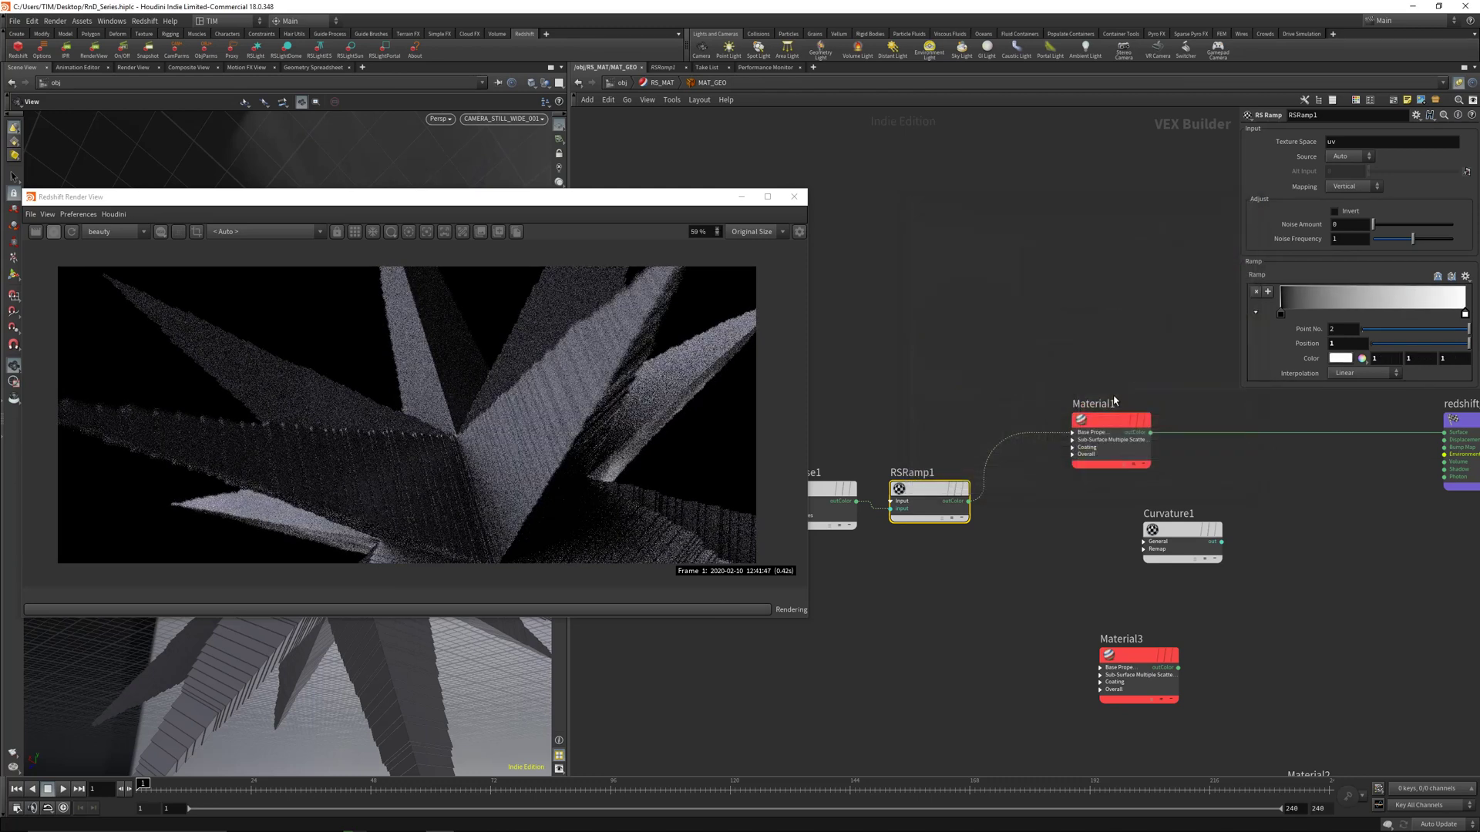
Expand Material1's Base Props inputs with Curvature1 and Material1 spaced apart, and set Material1's diffuse color to 0.1
left_click(1072, 432)
left_click_drag(1203, 541, 1309, 569)
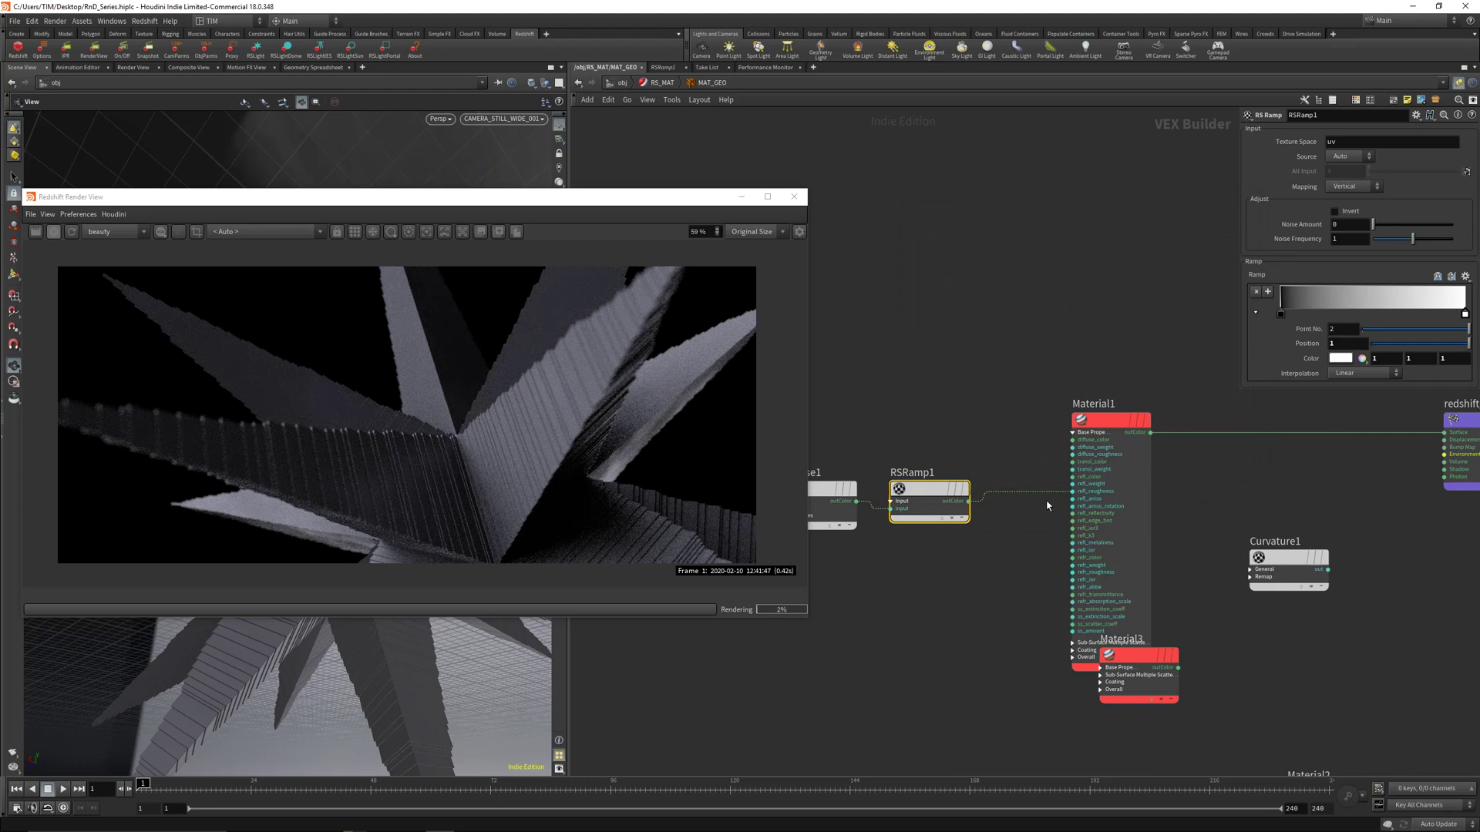
left_click_drag(1110, 420, 1049, 421)
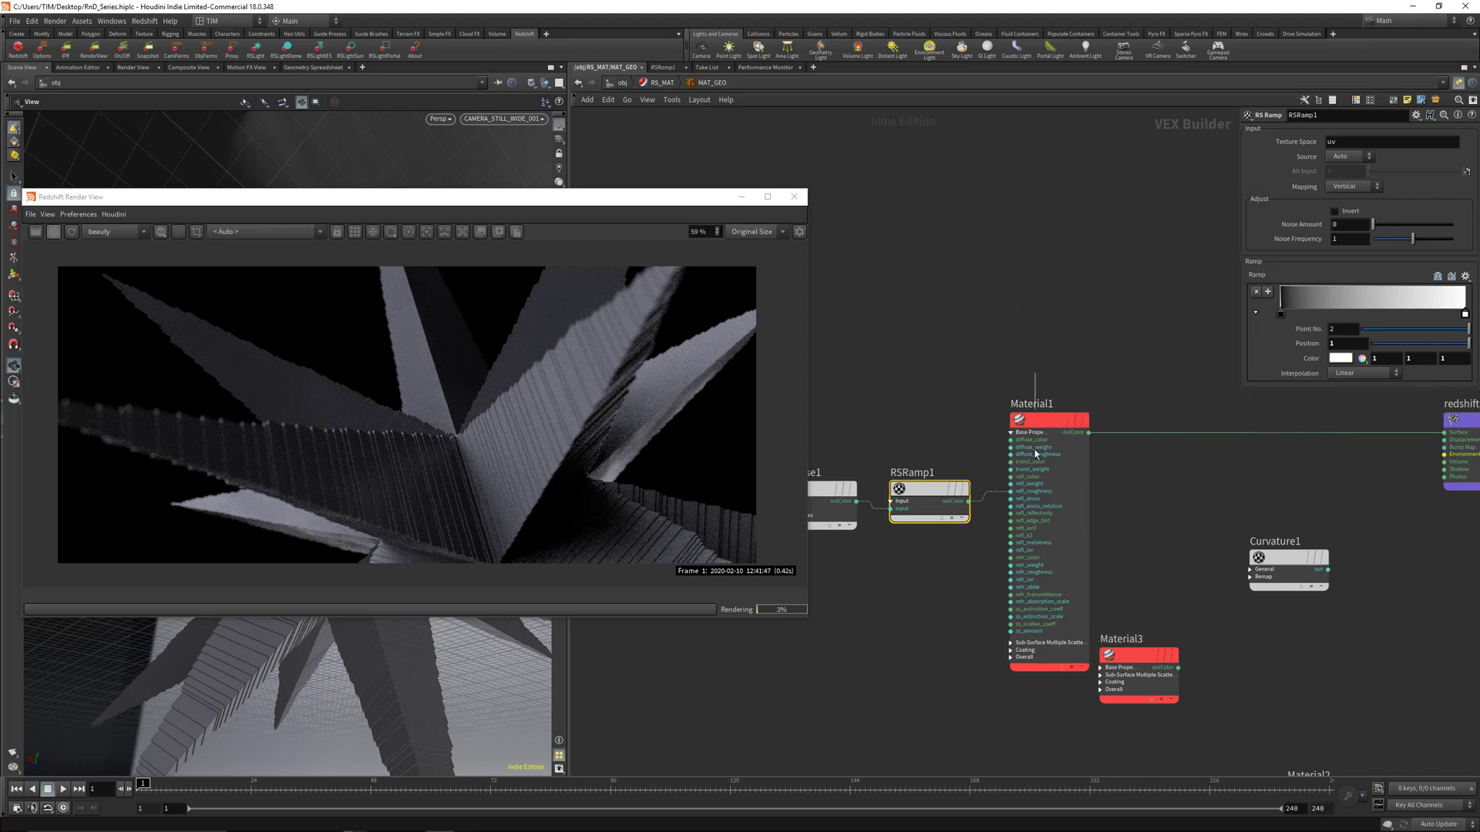
middle_click_drag(1244, 172, 1215, 173)
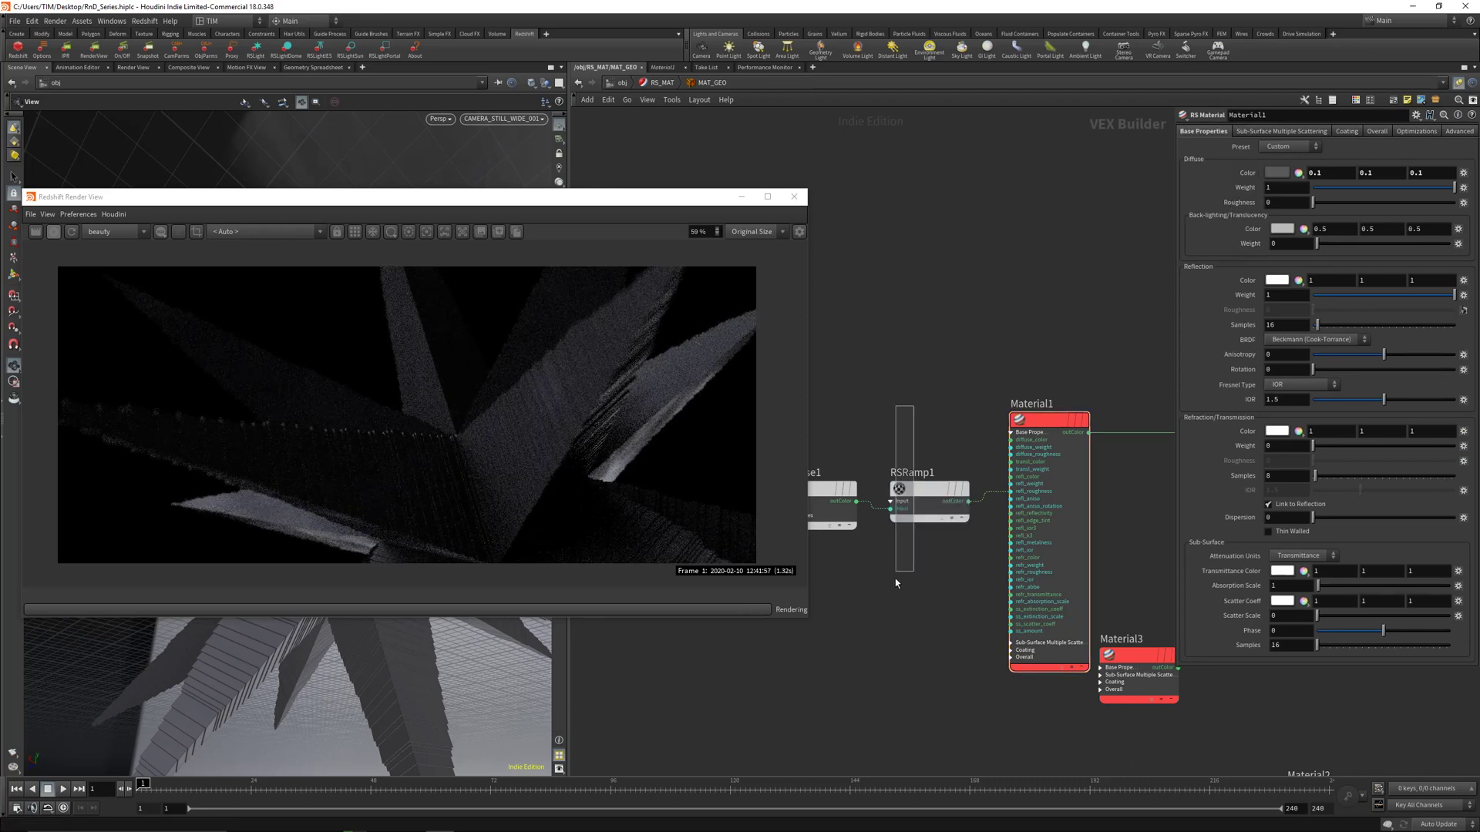
Set RSNoise1's overall scale to 8.38
left_click(901, 490)
left_click(847, 485)
left_click_drag(1355, 193, 1417, 194)
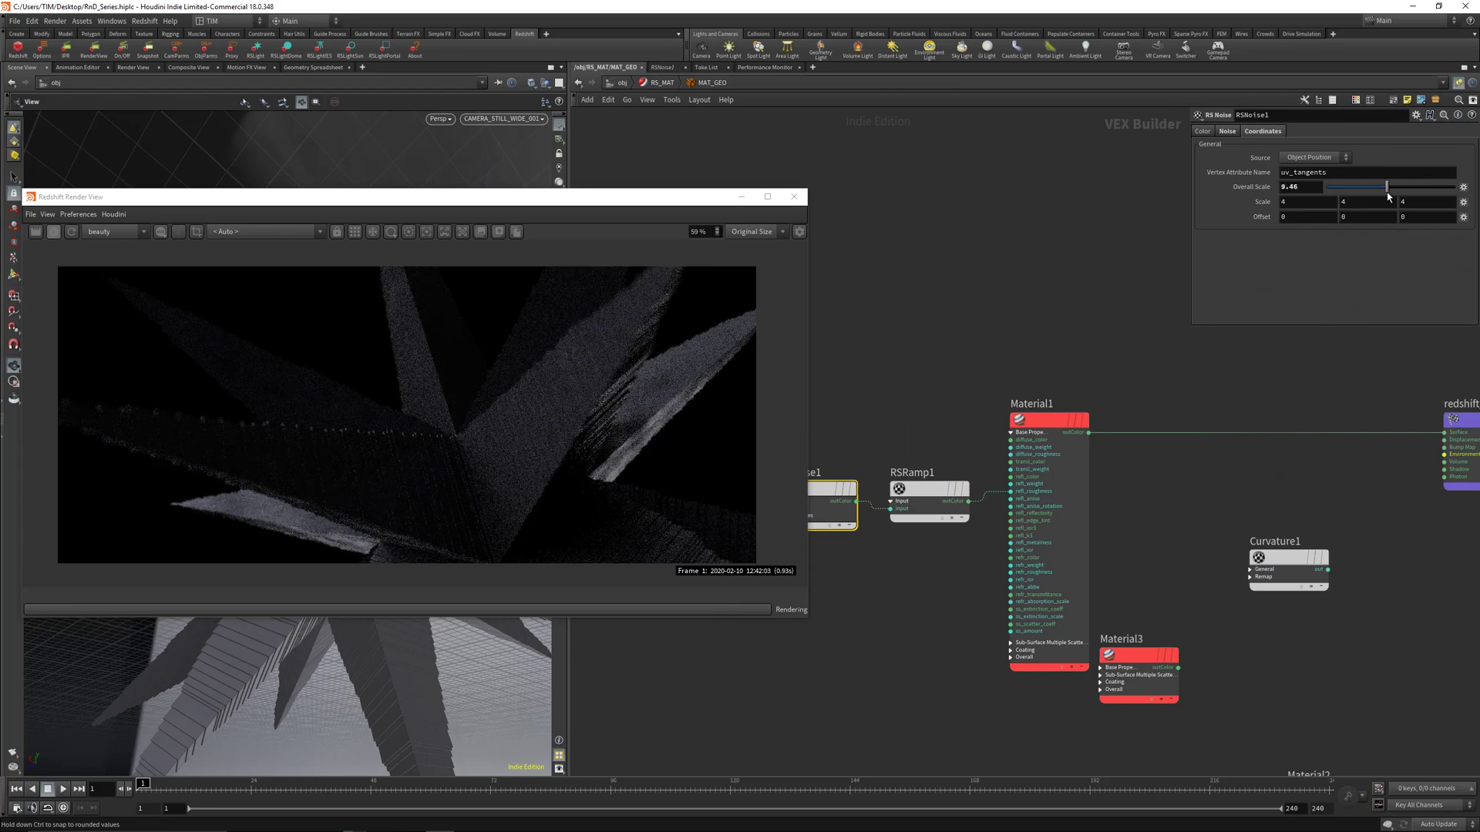
left_click_drag(1388, 197, 1379, 193)
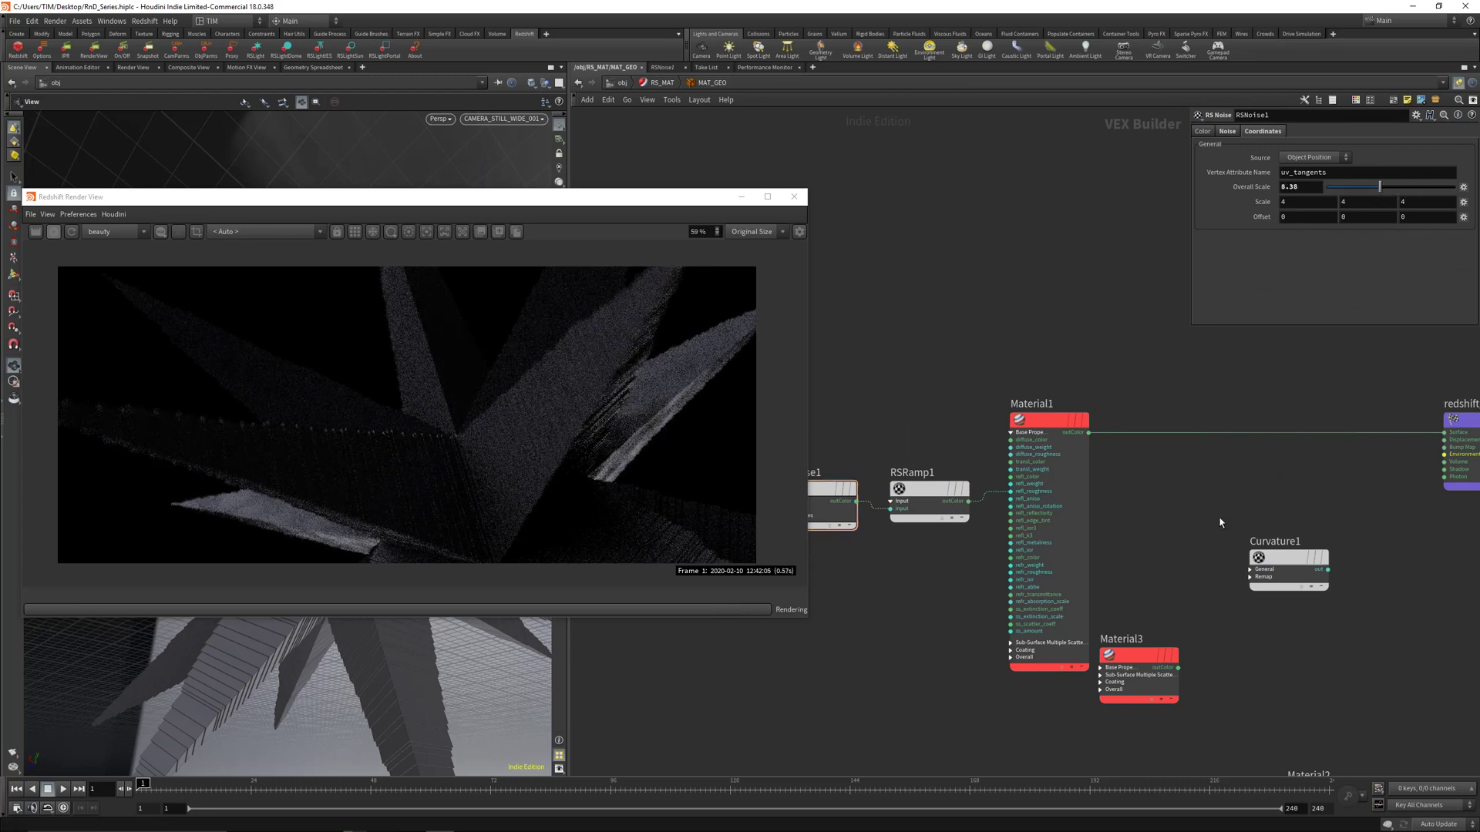
Move Material3 and Curvature1 lower to free space between Material1 and redshift_material1
middle_click_drag(1220, 523, 1107, 475)
left_click_drag(1036, 609, 1051, 645)
left_click_drag(1174, 512, 1199, 598)
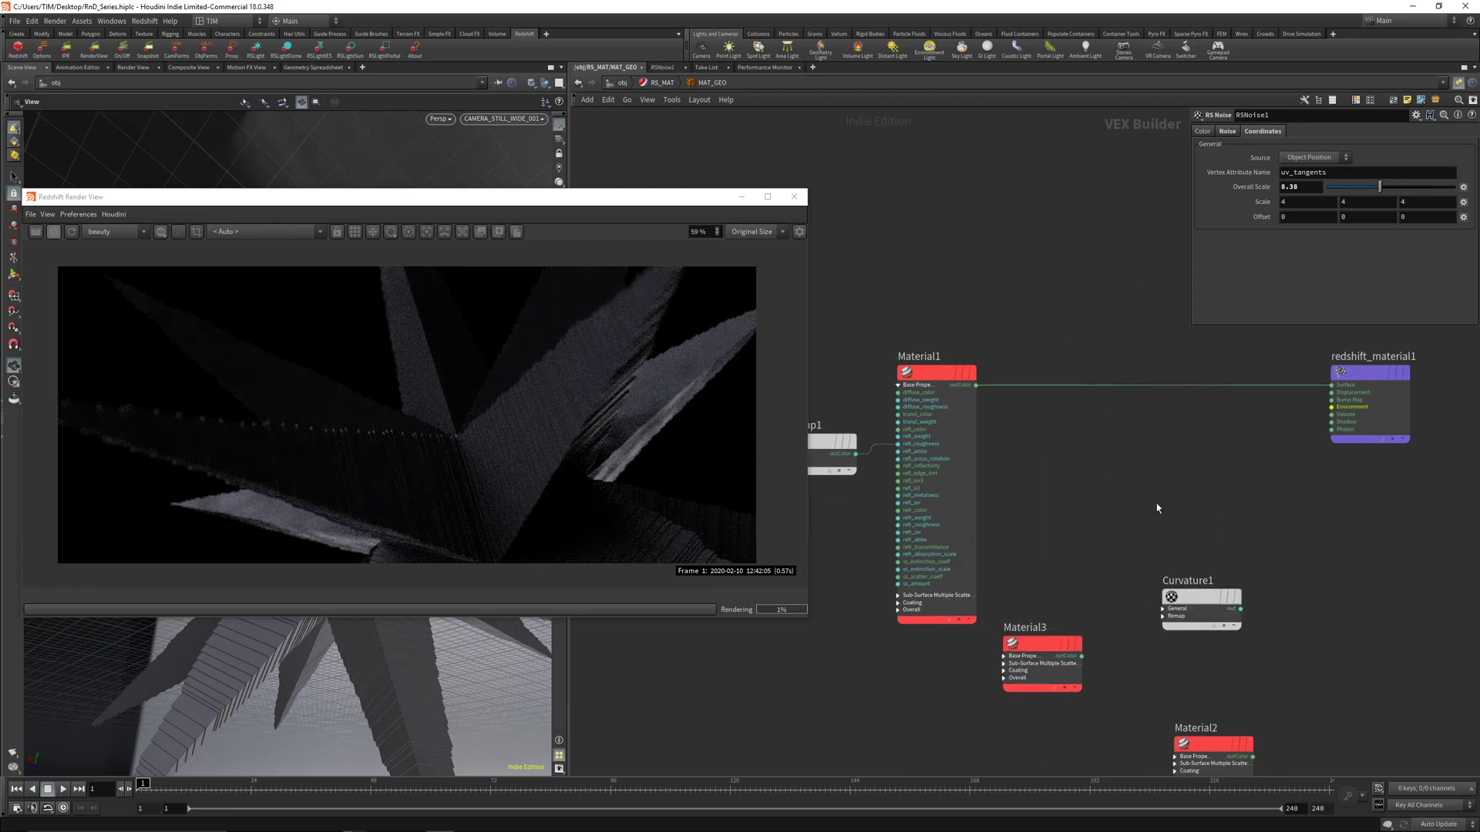
Add an RS Material Blender node and connect it to redshift_material1's Surface input in place of Material1
key("Tab")
type("b")
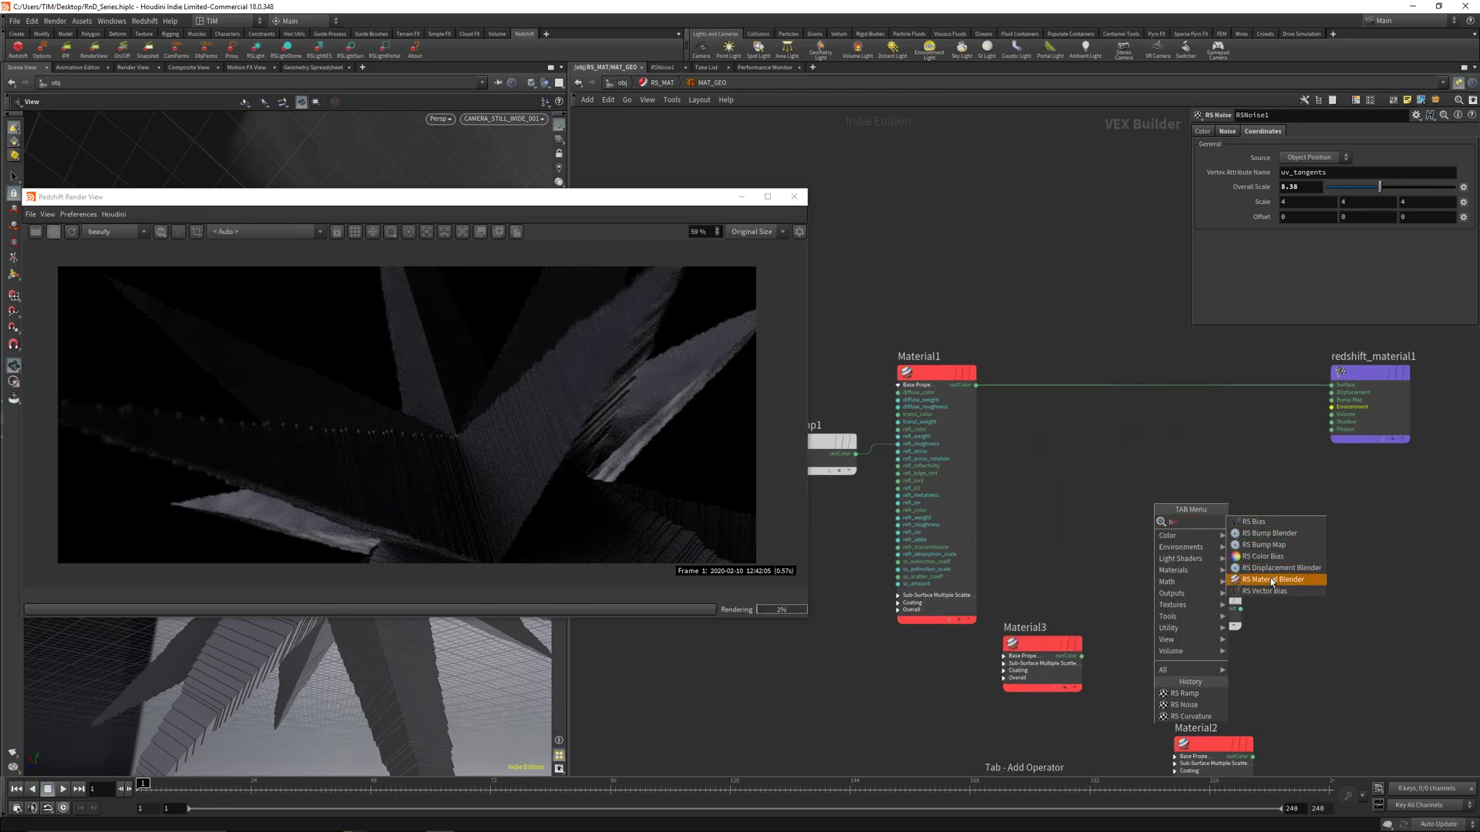
left_click(1271, 580)
left_click(1110, 512)
left_click(1143, 505)
scroll(1249, 417, "down", 1)
middle_click_drag(1249, 416, 1154, 511)
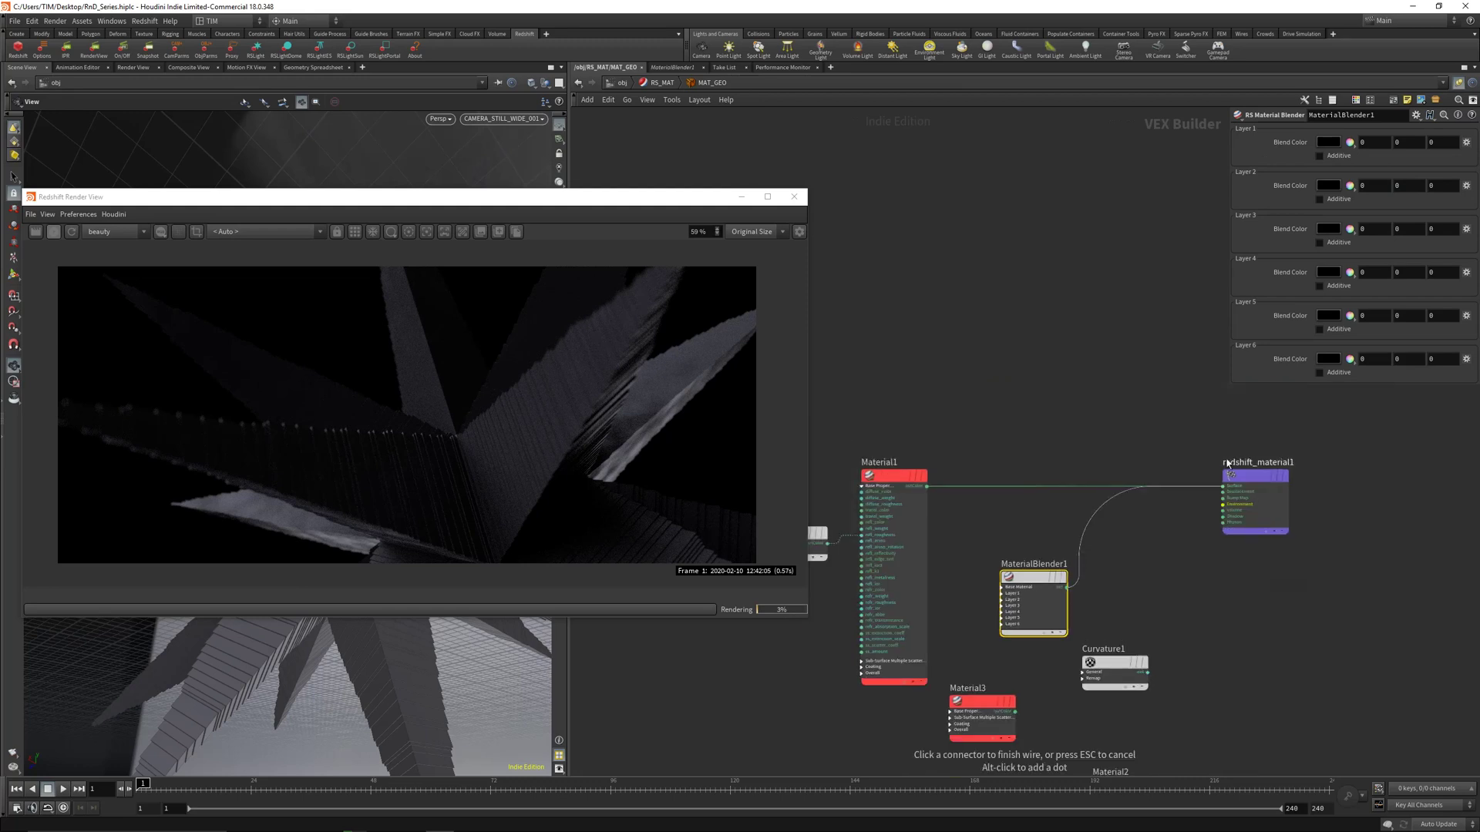
left_click(1224, 487)
Connect Material1's output to MaterialBlender1's Base Material input
scroll(988, 558, "up", 2)
scroll(989, 558, "down", 1)
middle_click_drag(988, 558, 1052, 487)
left_click(979, 399)
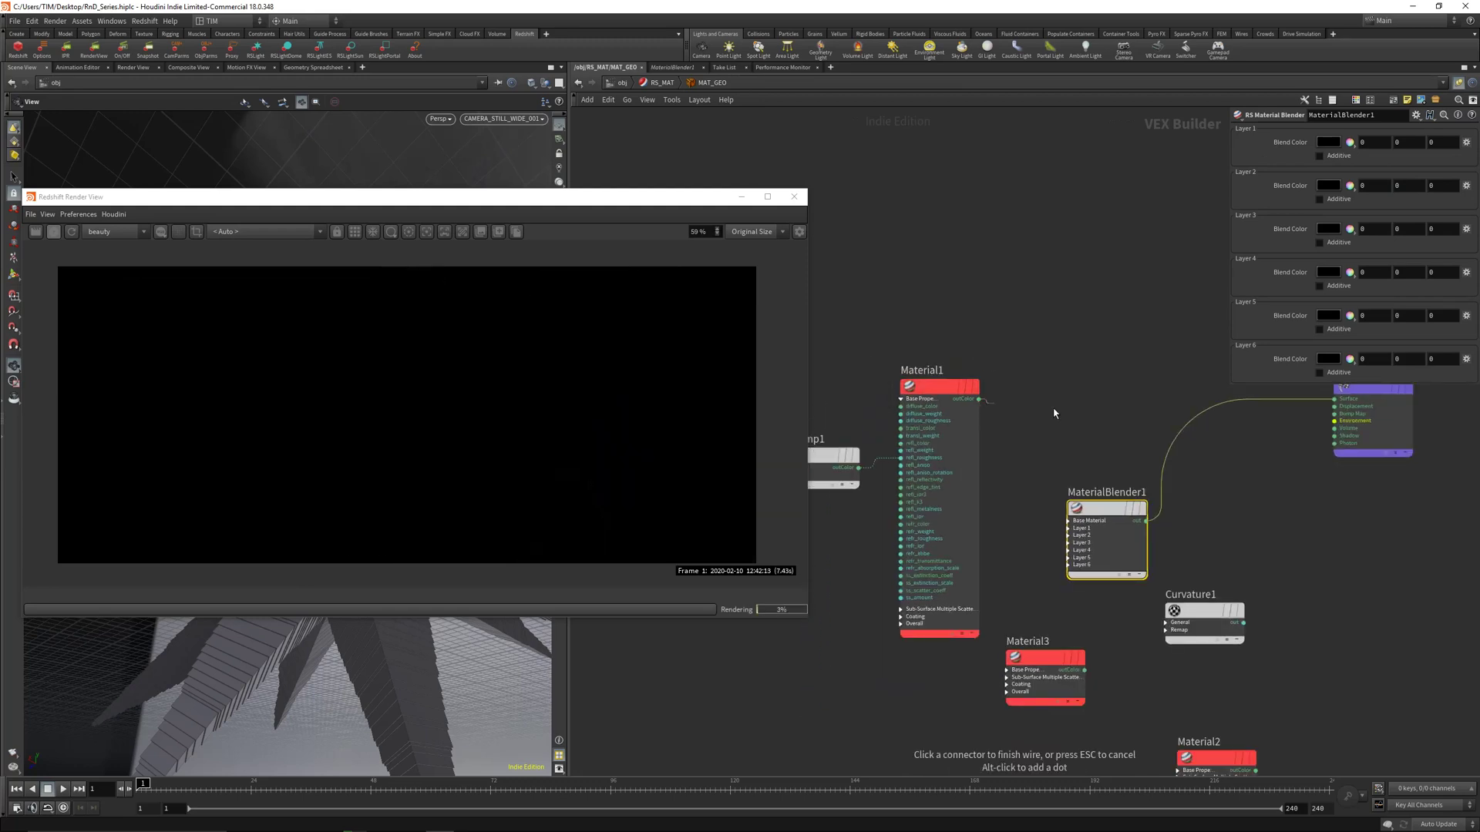
left_click(1069, 521)
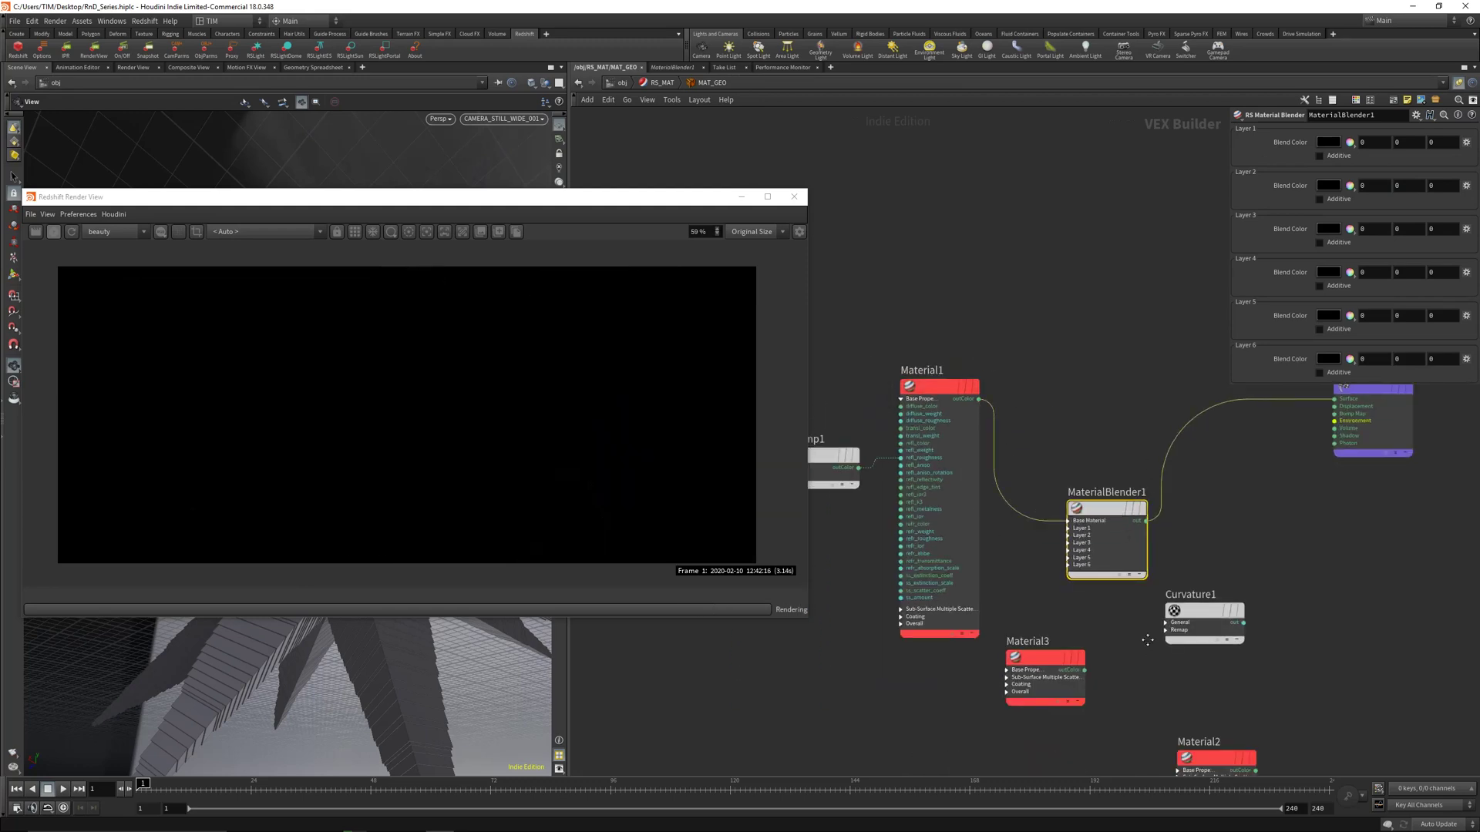
Move Material3 below Material1 and connect its output to MaterialBlender1's layerColor1 input
middle_click_drag(1055, 674, 1093, 547)
left_click_drag(1093, 547, 988, 649)
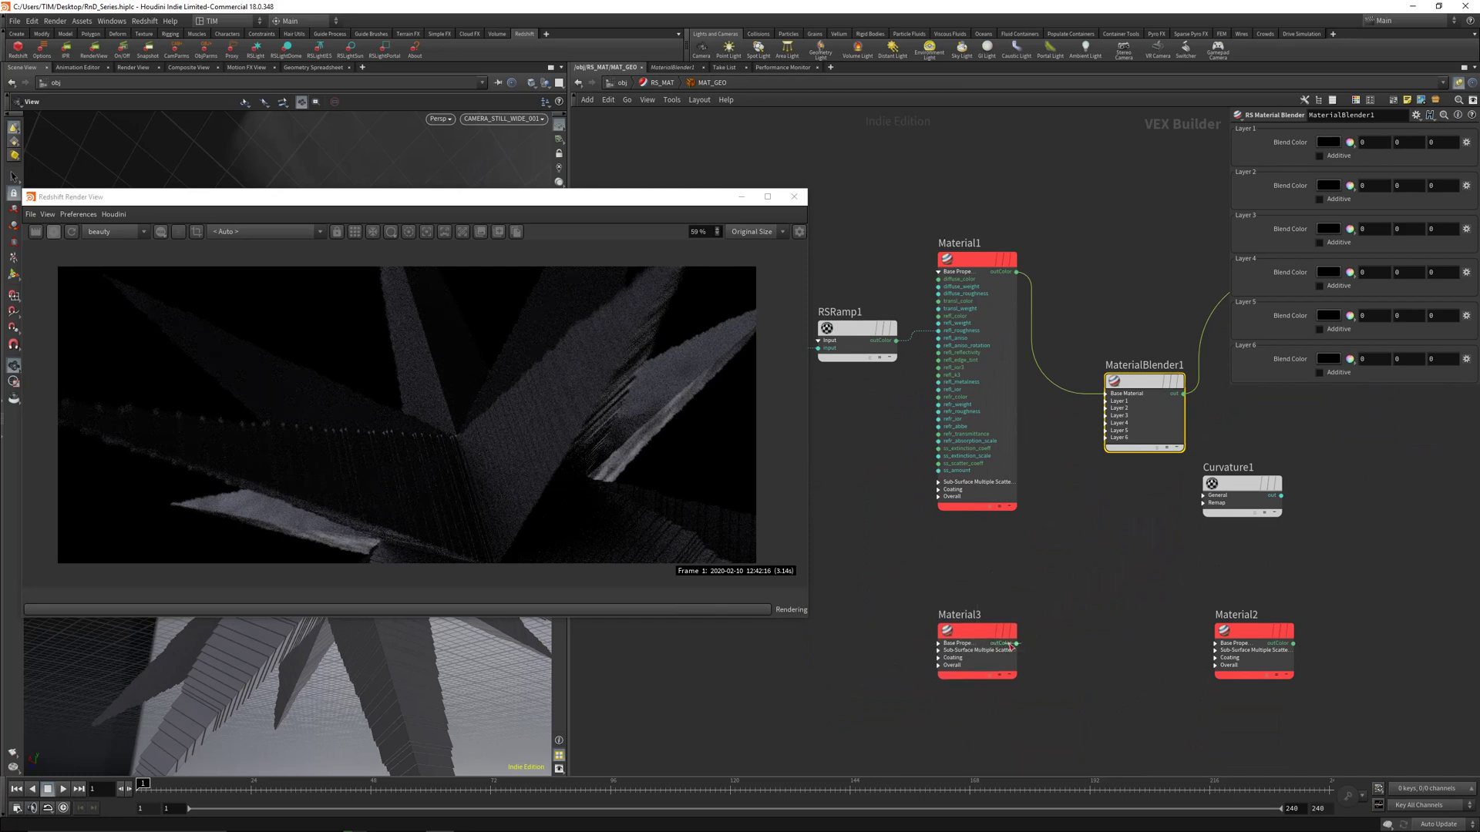
left_click(991, 652)
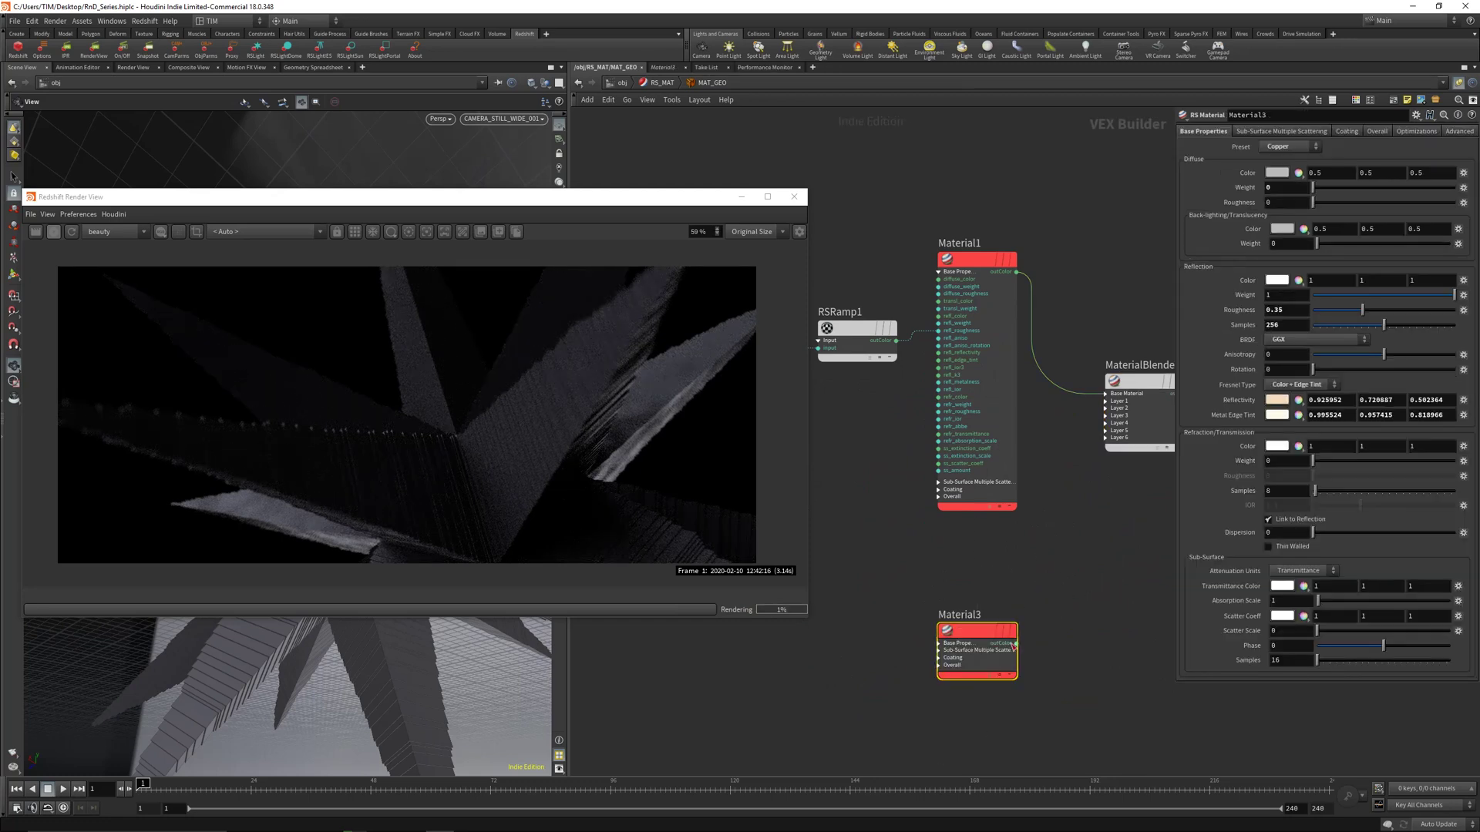
left_click(1015, 644)
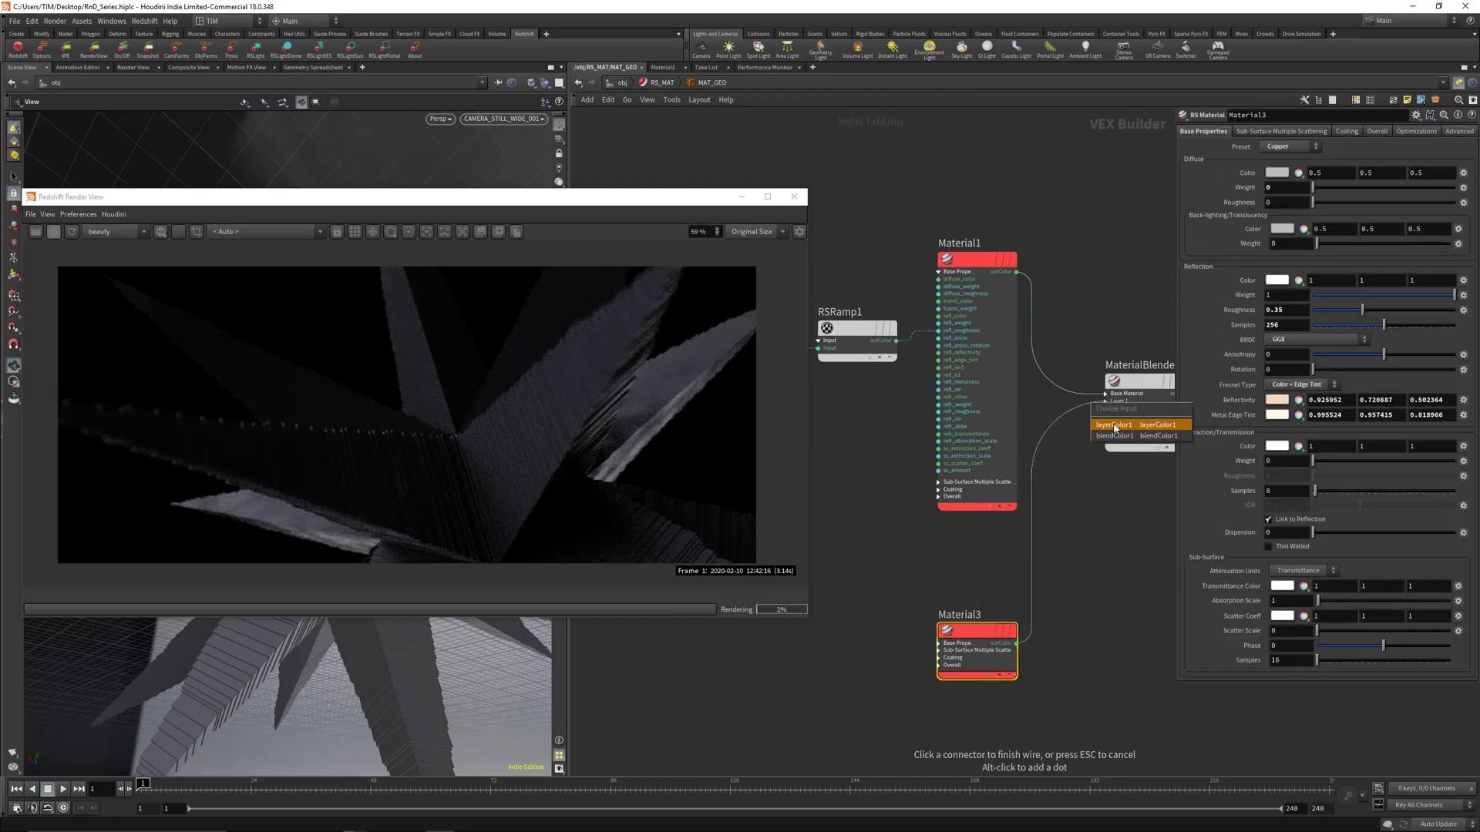
left_click(1113, 425)
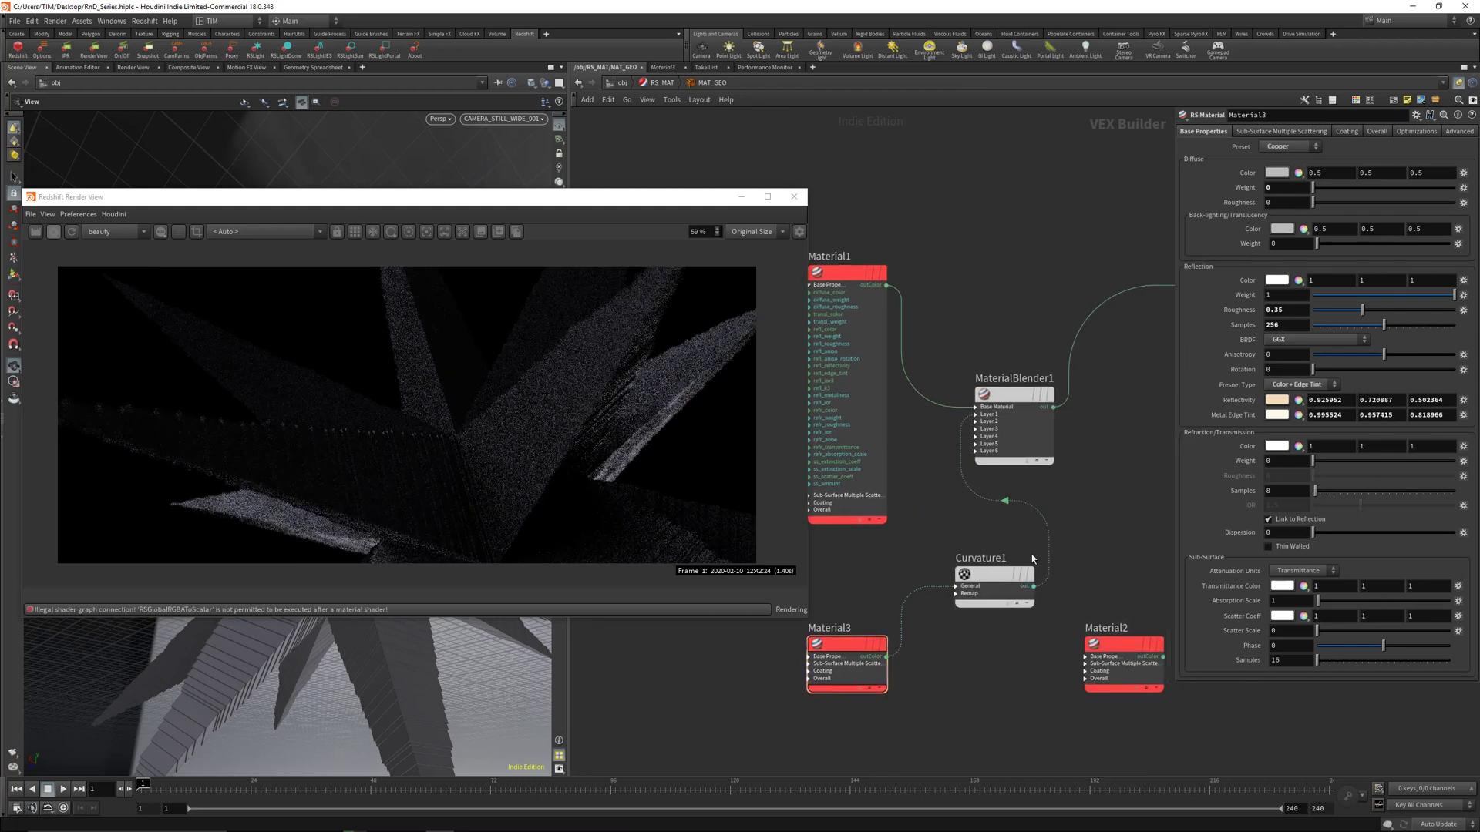
Undo the insertion of Curvature1 into Material3's wire and connect Curvature1's output to MaterialBlender1's blendColor1 input instead
key("ctrl+z")
key("ctrl+z")
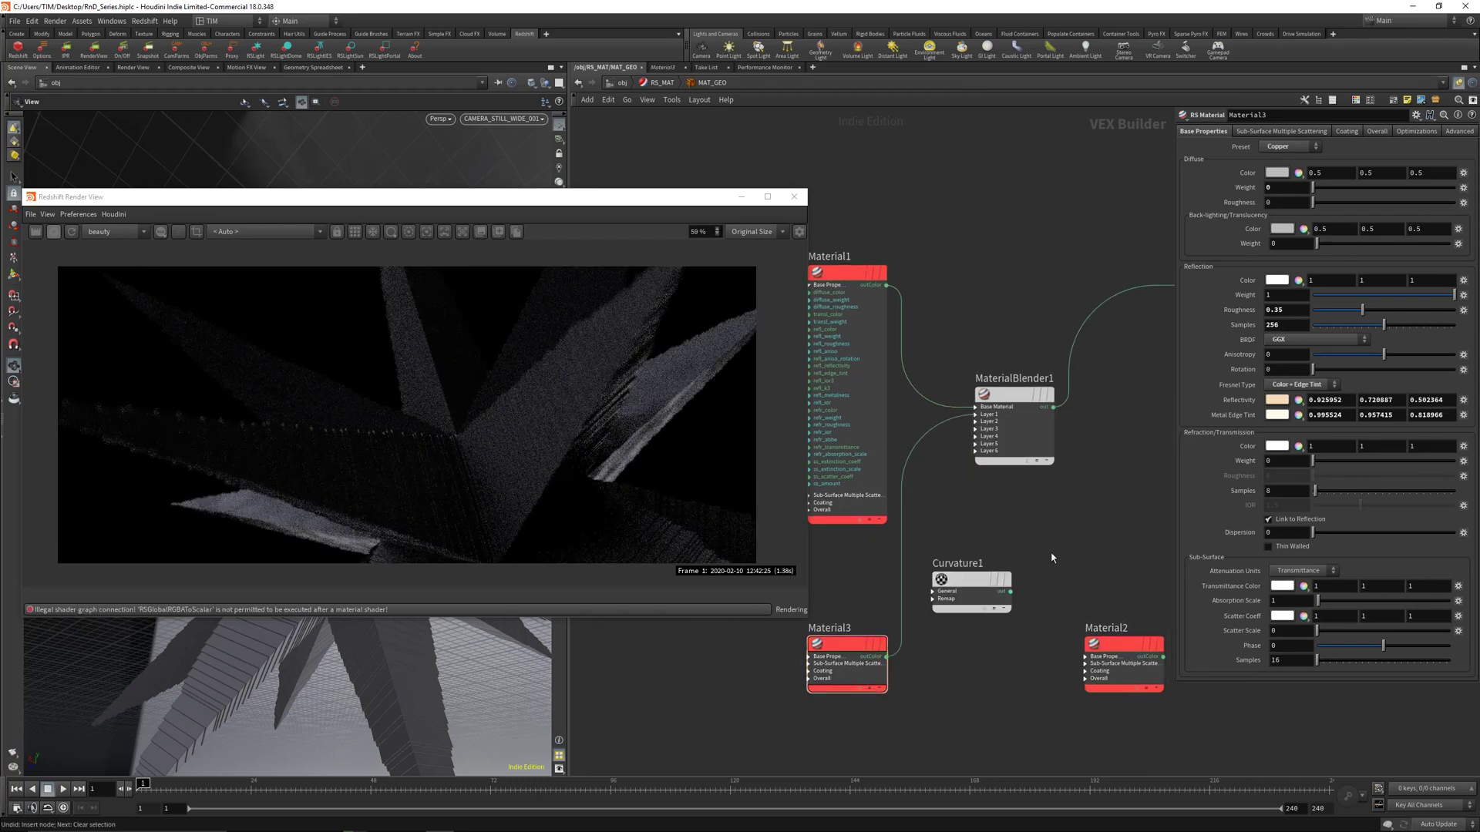
left_click(1009, 592)
left_click(963, 413)
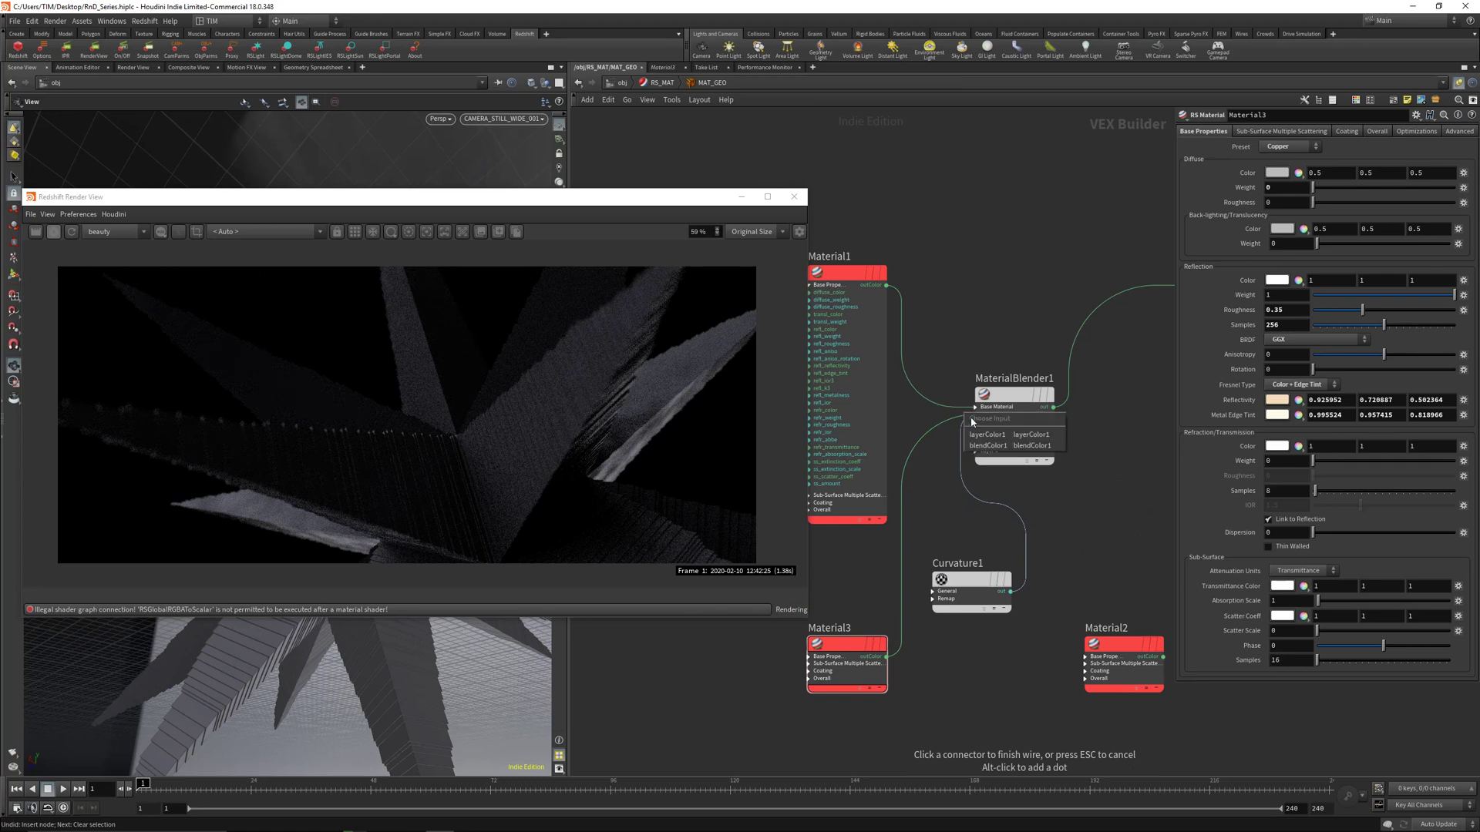
left_click(991, 430)
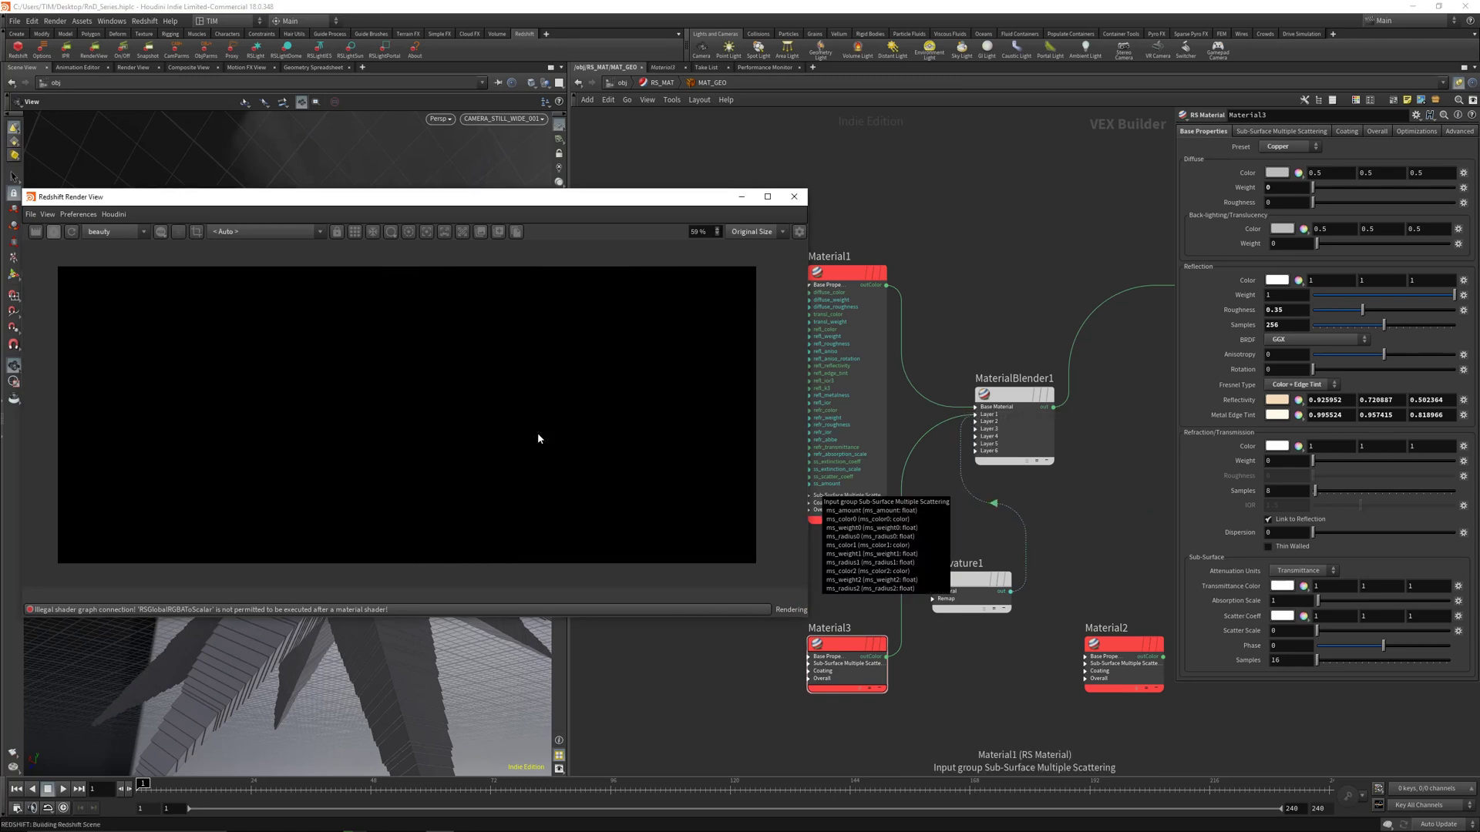
scroll(593, 423, "up", 2)
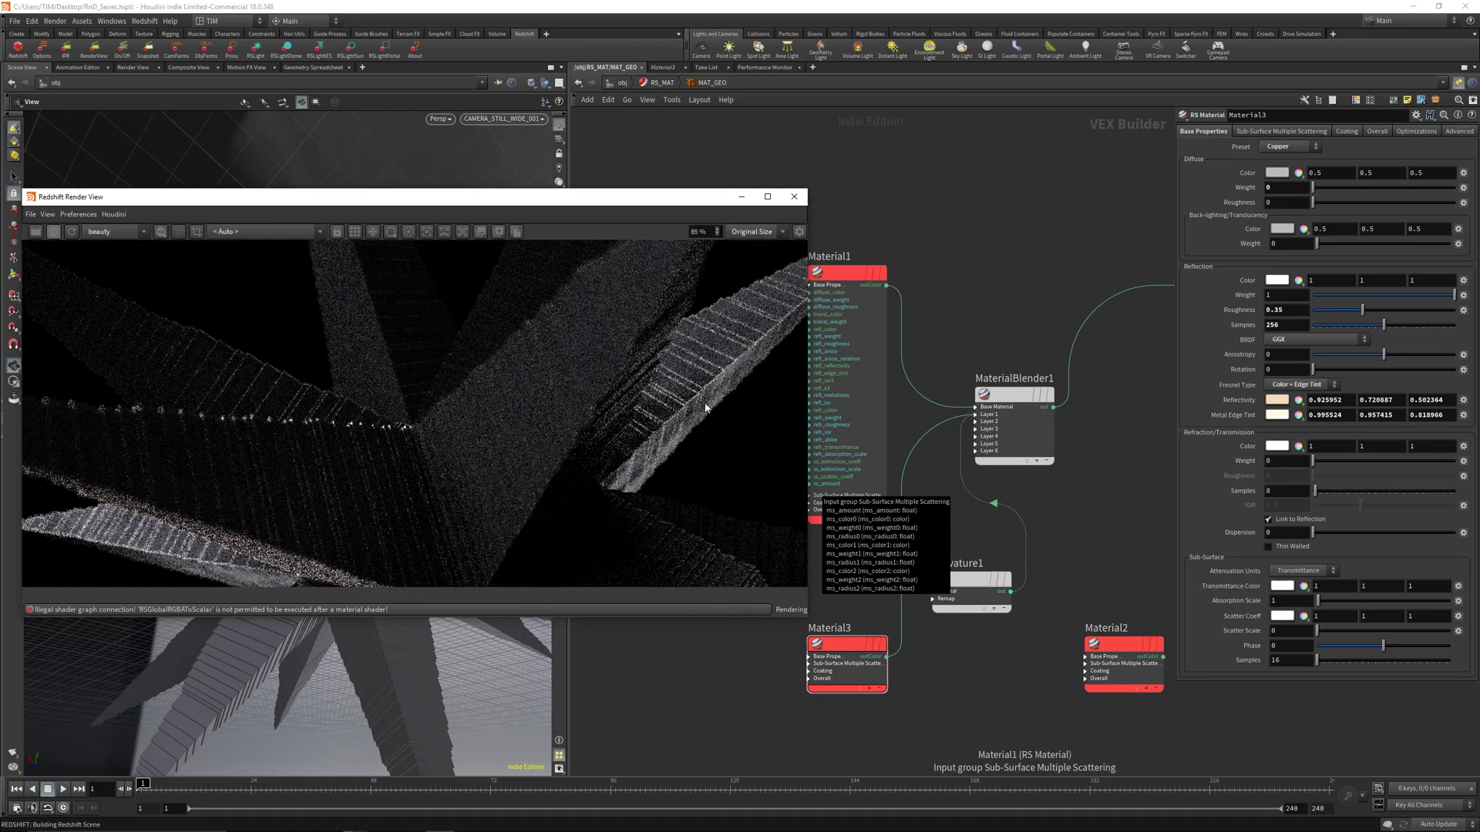
scroll(496, 343, "down", 2)
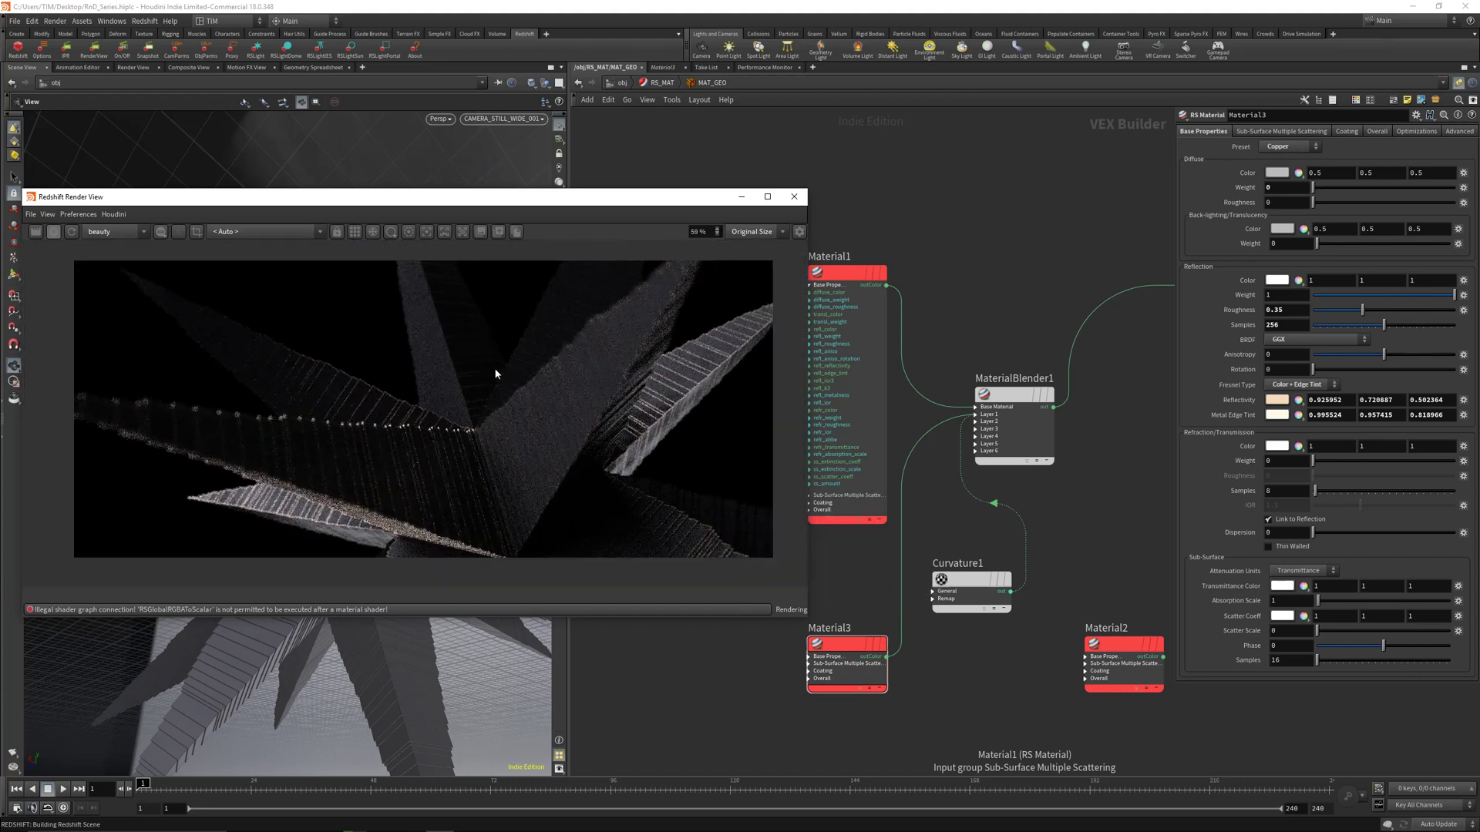
Move the render view and Curvature1 slightly, and set Curvature1's radius to 0.025
left_click_drag(574, 202, 546, 188)
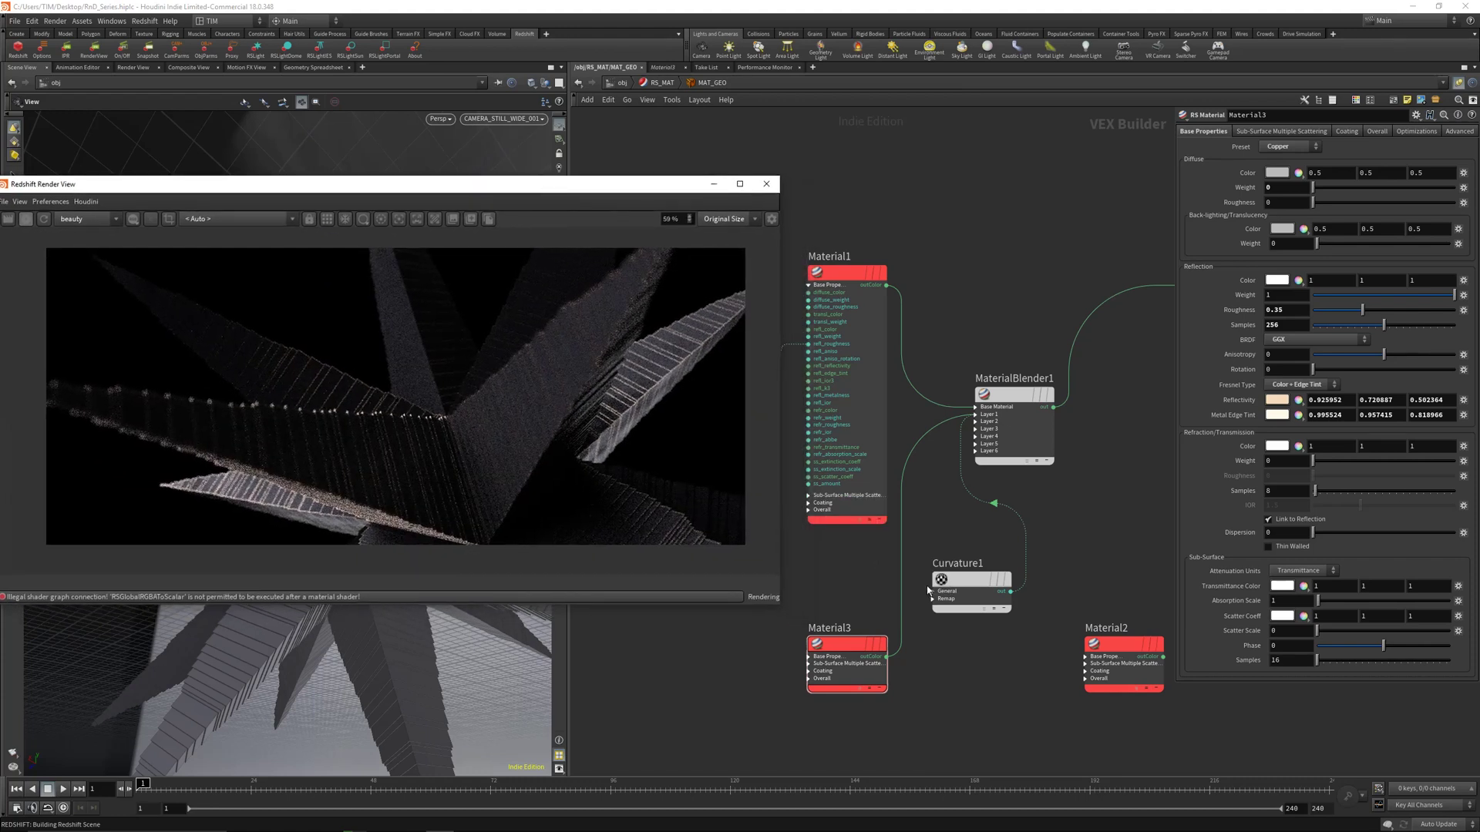
left_click_drag(961, 585, 949, 594)
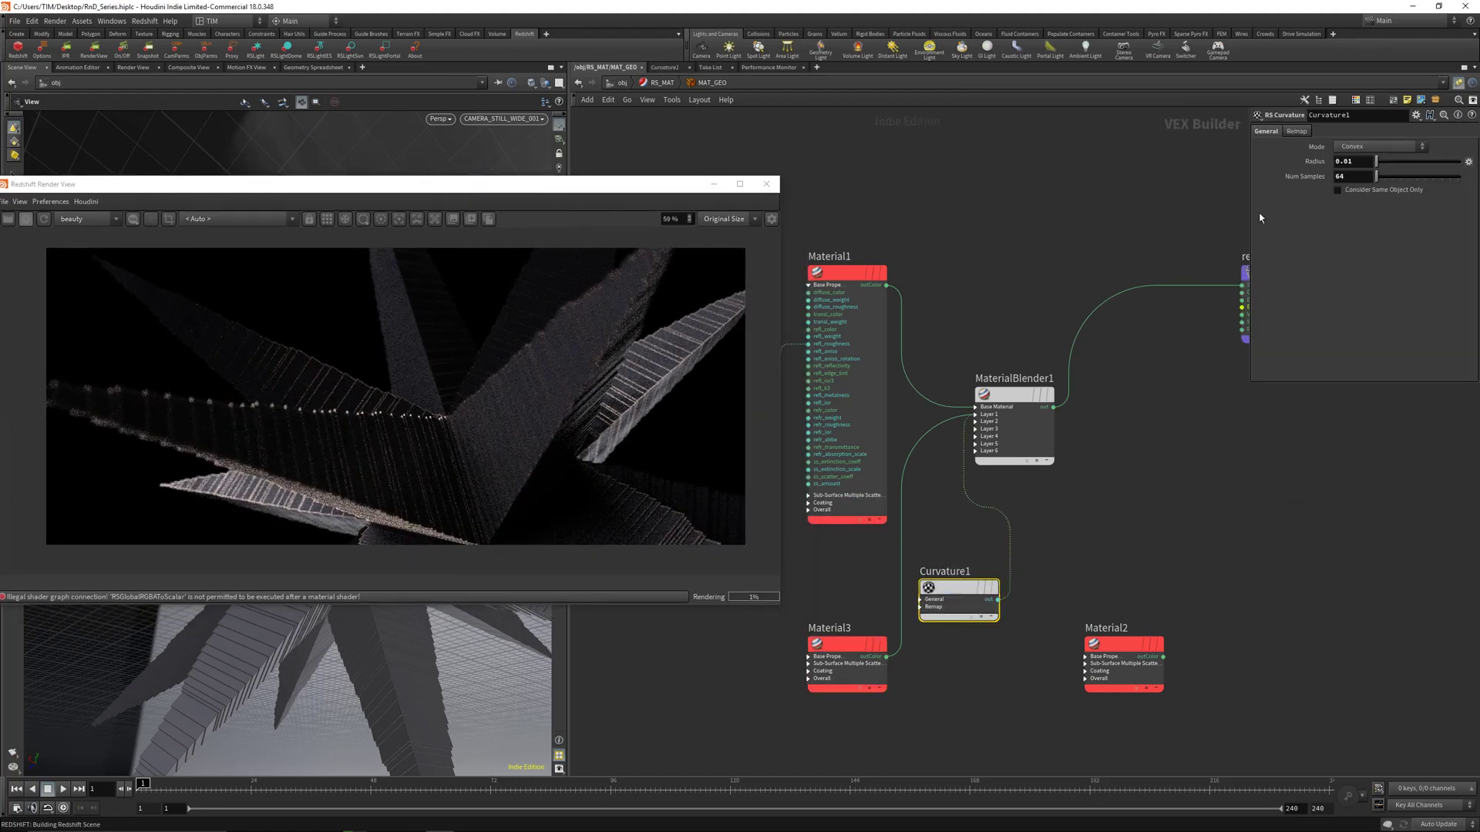
left_click(1356, 161)
type("5")
key("Return")
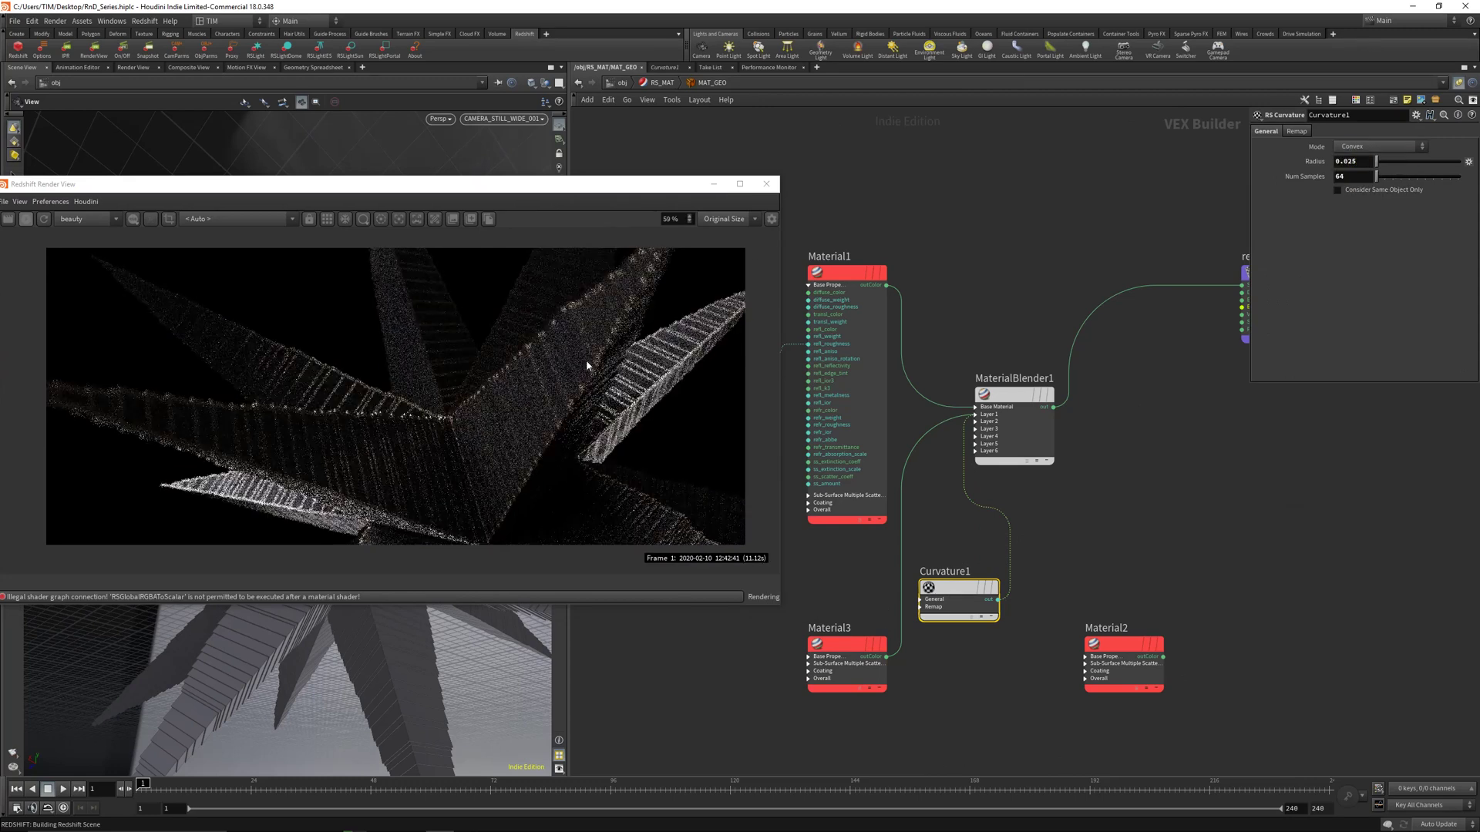
Collapse Material1's expanded input list and rearrange Material1, Material3 and Curvature1 into a compact group feeding MaterialBlender1
scroll(1135, 504, "down", 2)
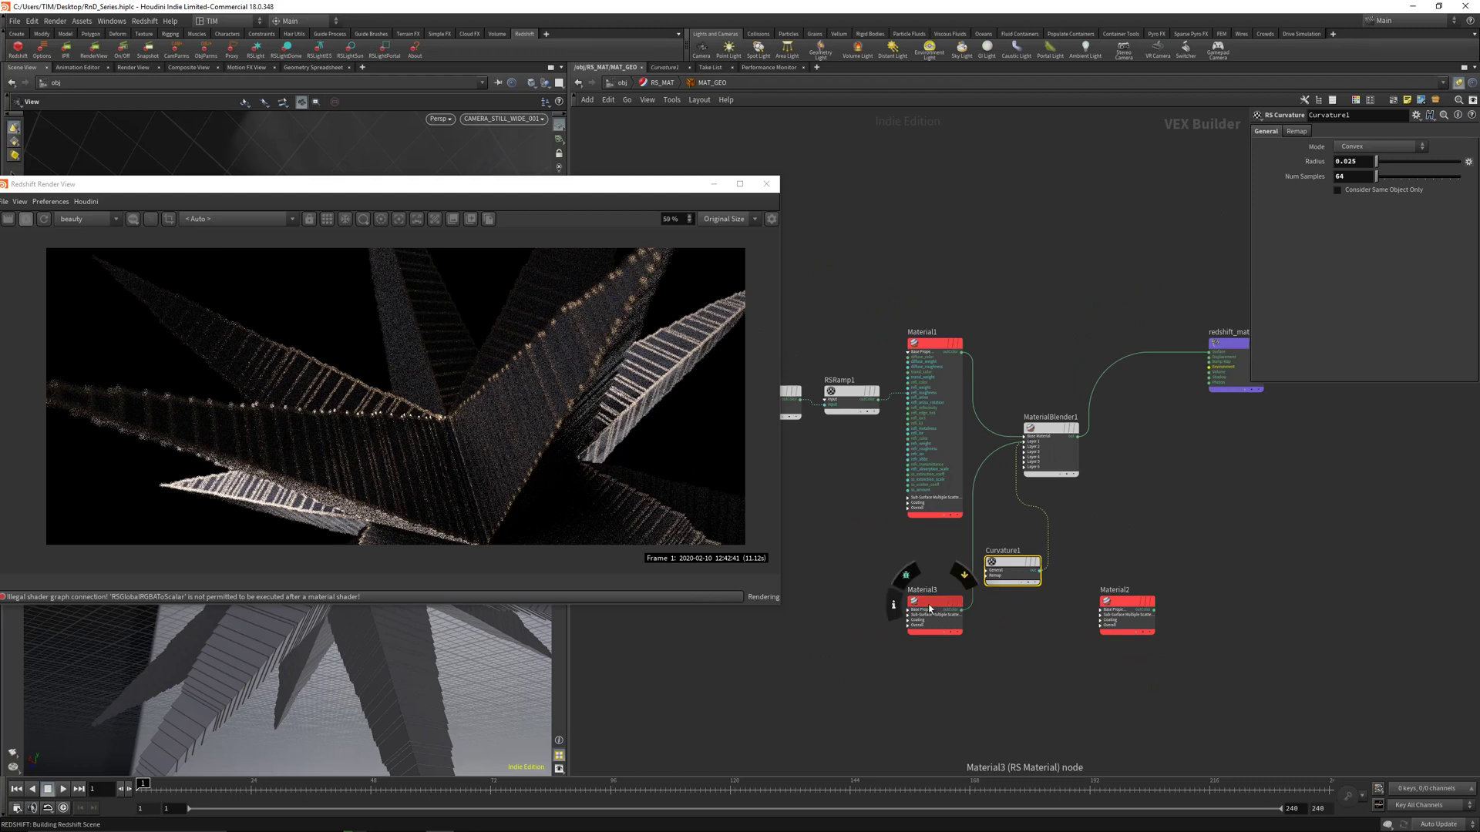
left_click_drag(925, 604, 785, 589)
left_click(908, 352)
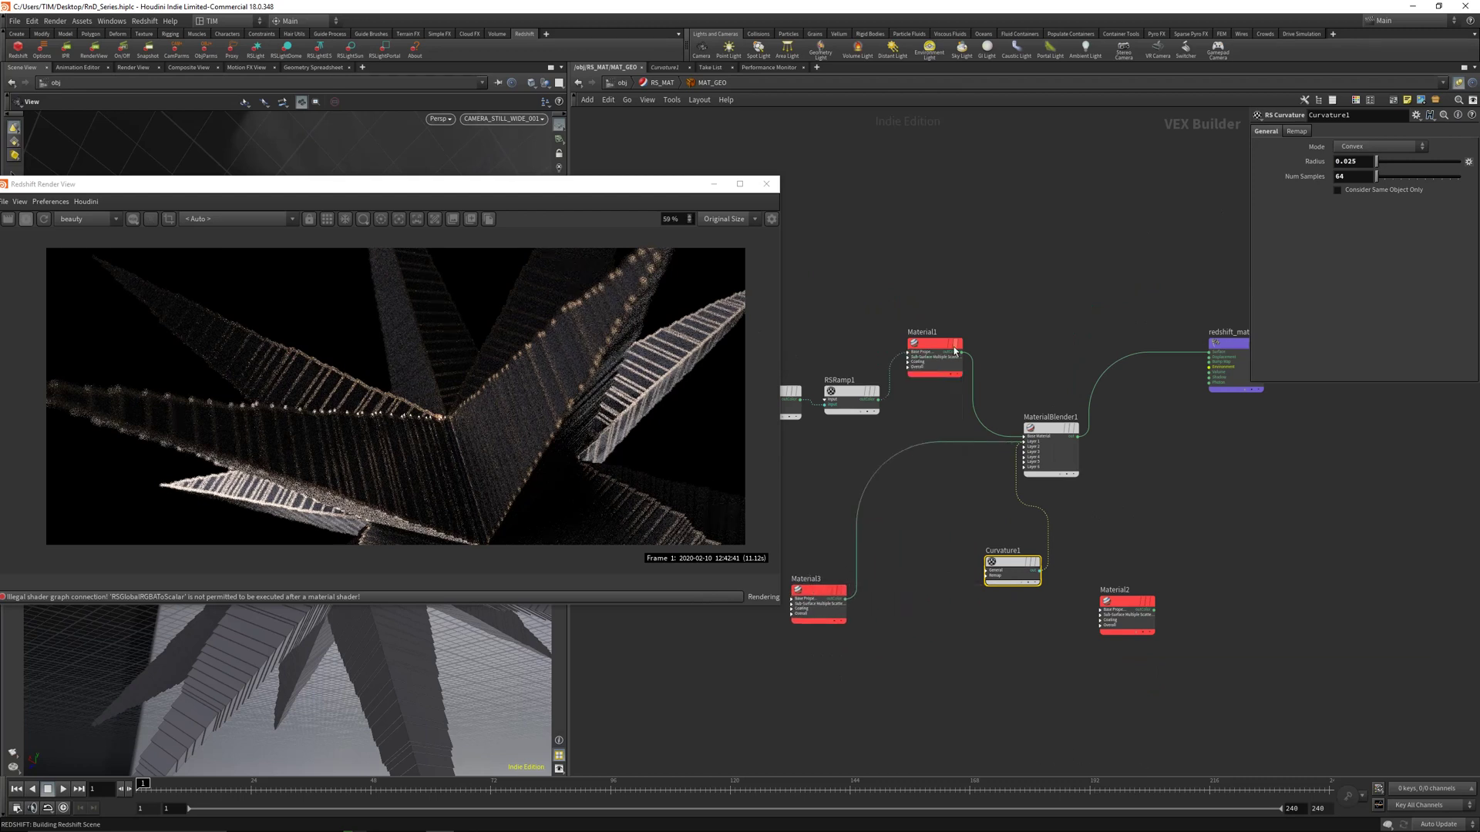
left_click_drag(952, 354, 938, 369)
left_click_drag(1012, 562, 921, 510)
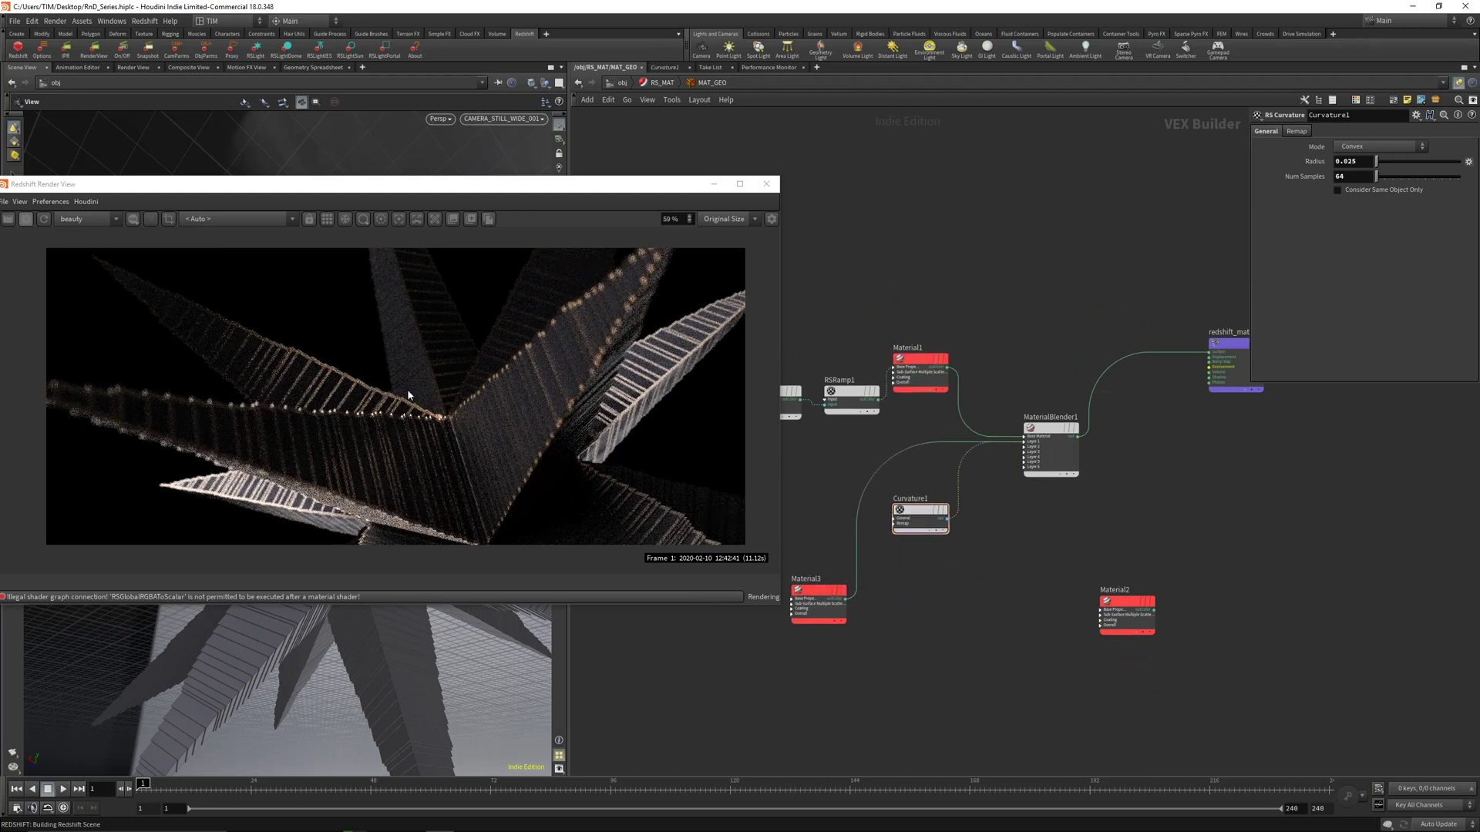
Check the copper edge detail in the render up close with a region render, and save the scene file
left_click_drag(381, 191, 446, 169)
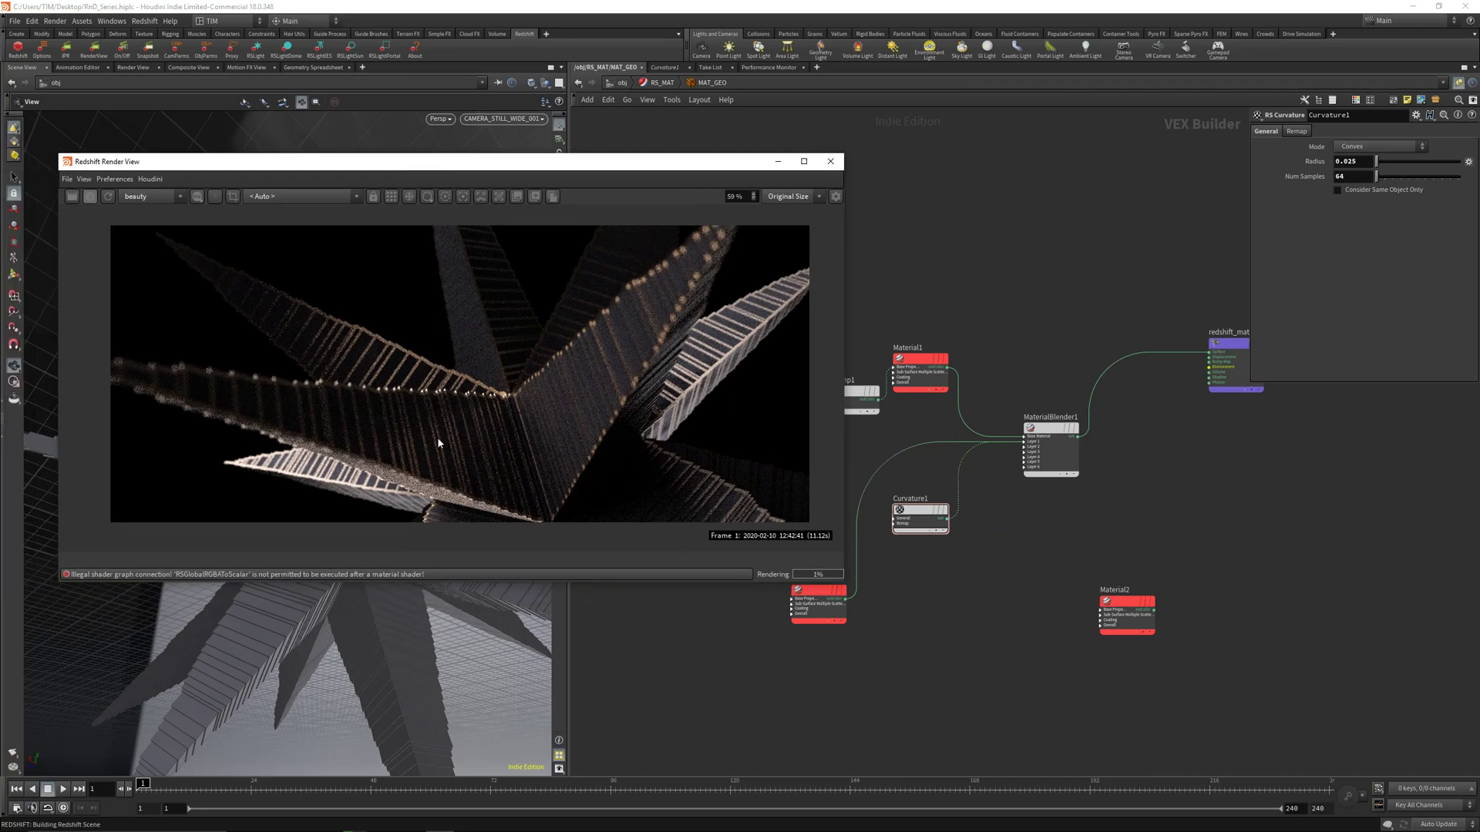
scroll(427, 372, "up", 5)
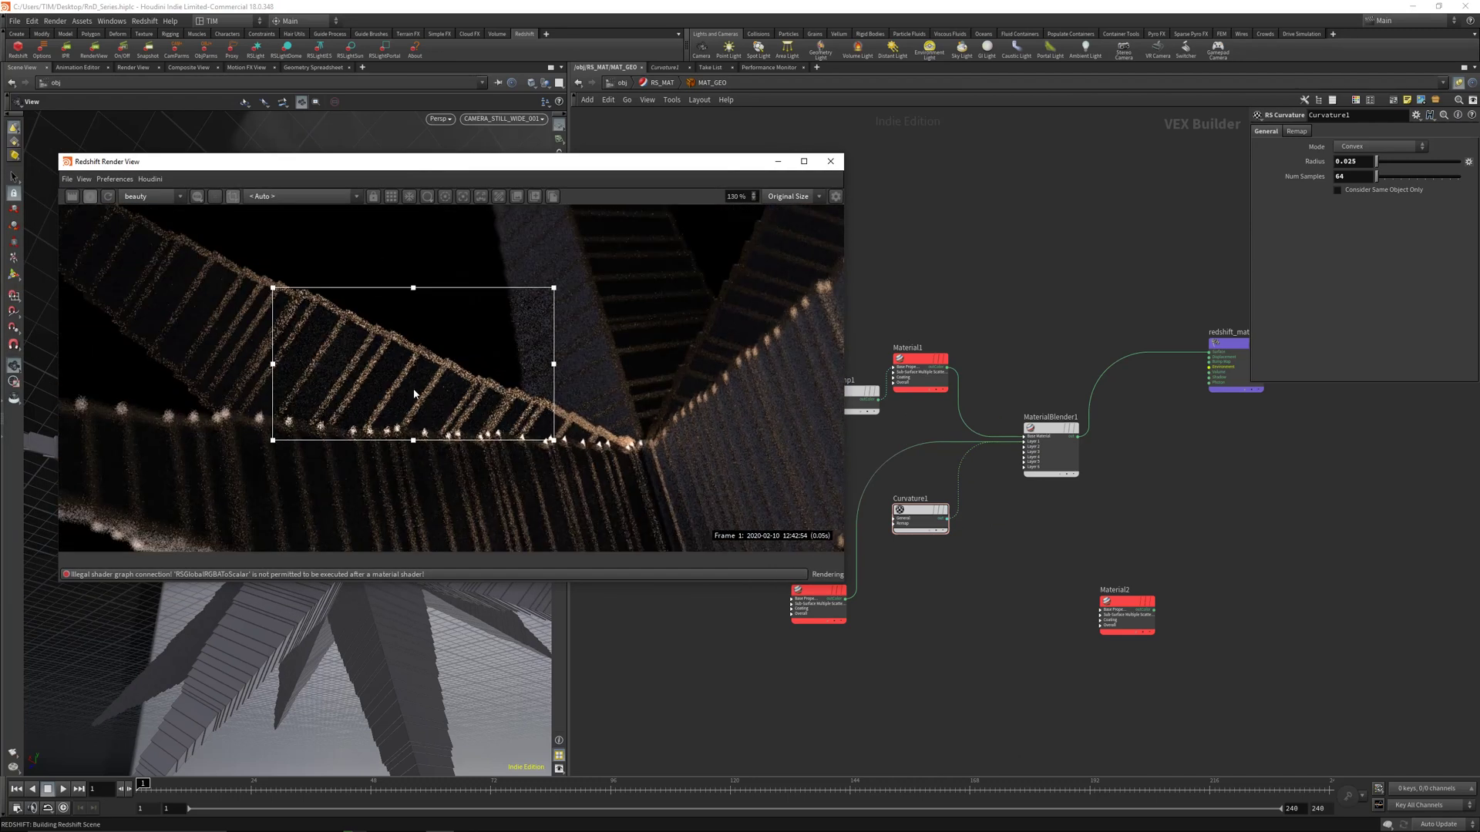
scroll(391, 359, "down", 5)
scroll(393, 362, "up", 1)
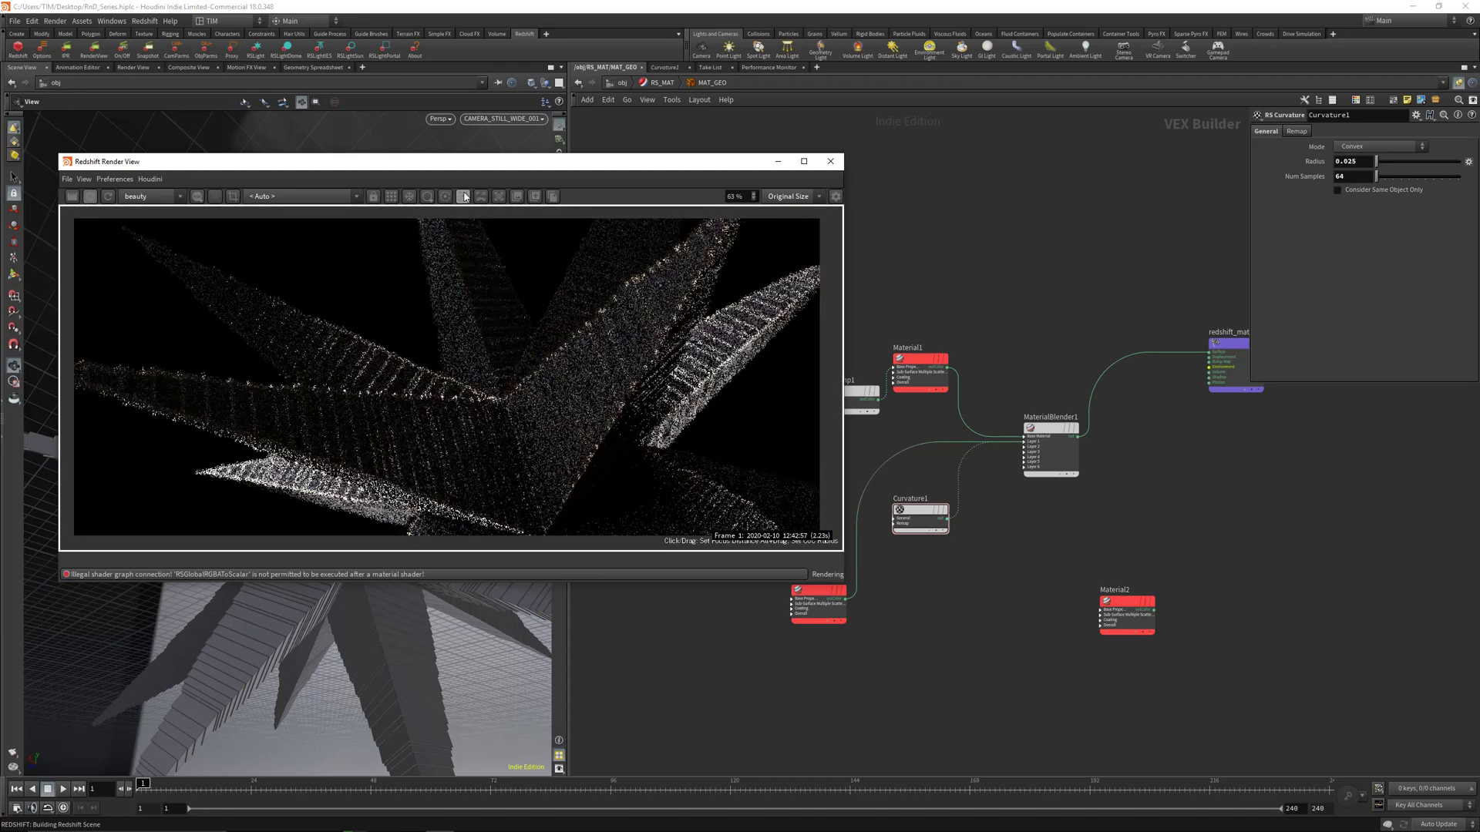
scroll(435, 404, "down", 1)
left_click(927, 664)
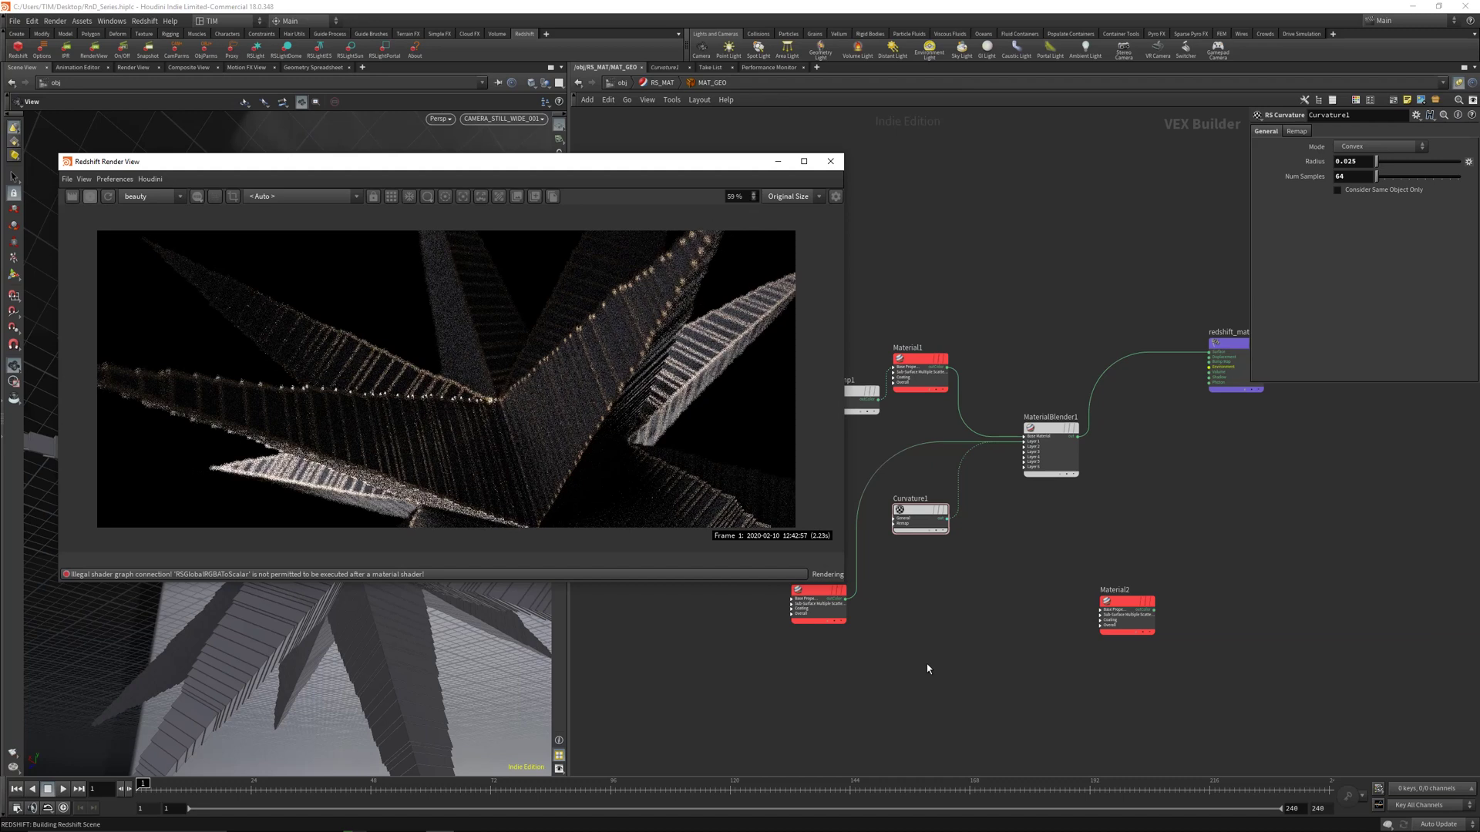
key("ctrl+s")
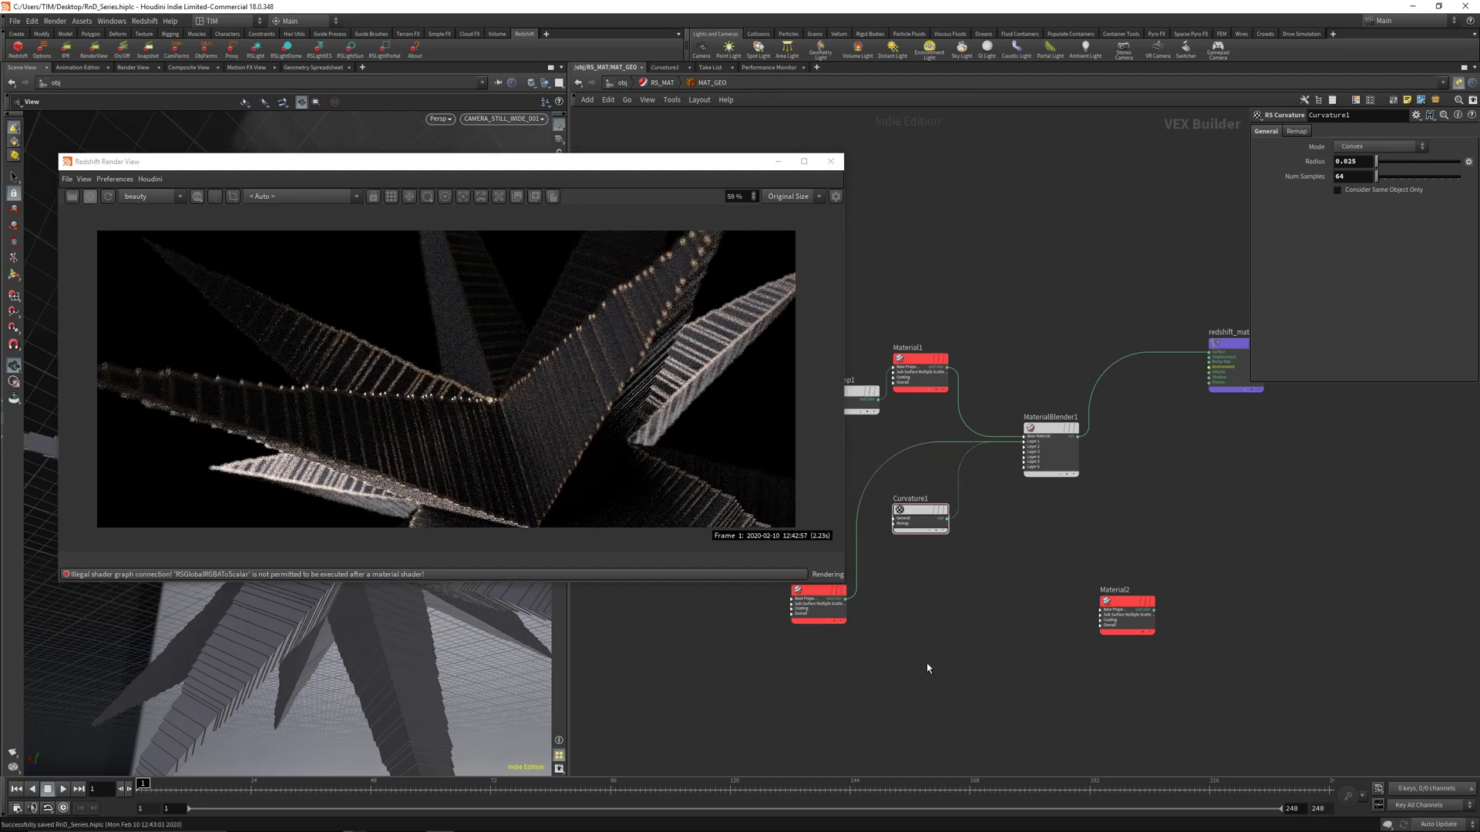